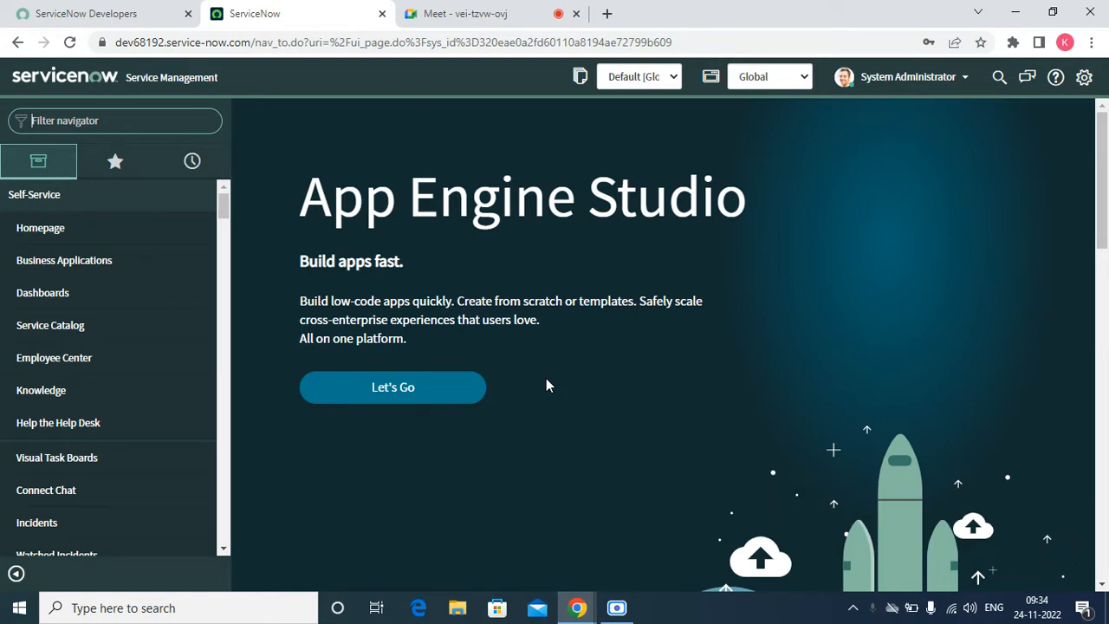
- Open a blank Notepad document
key("super+r")
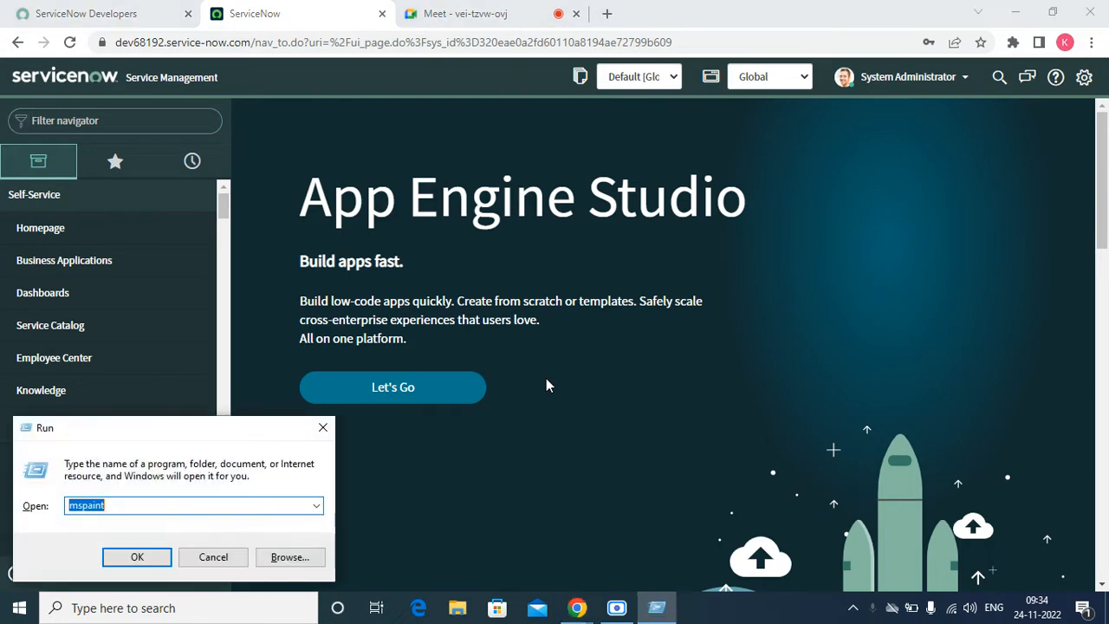
type("no")
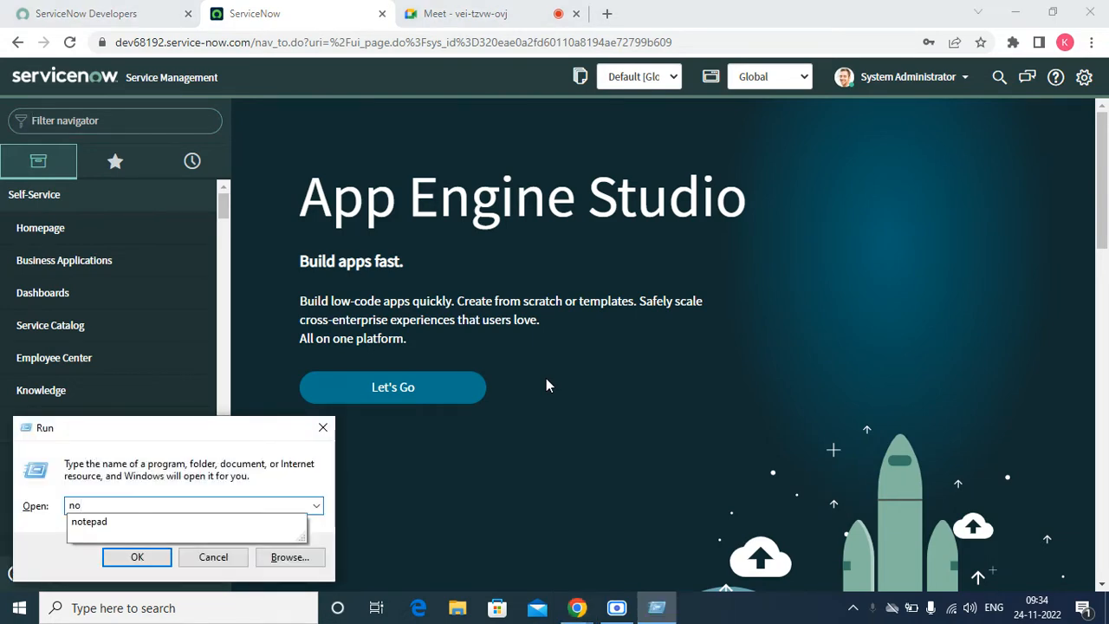
key("Down")
key("Return")
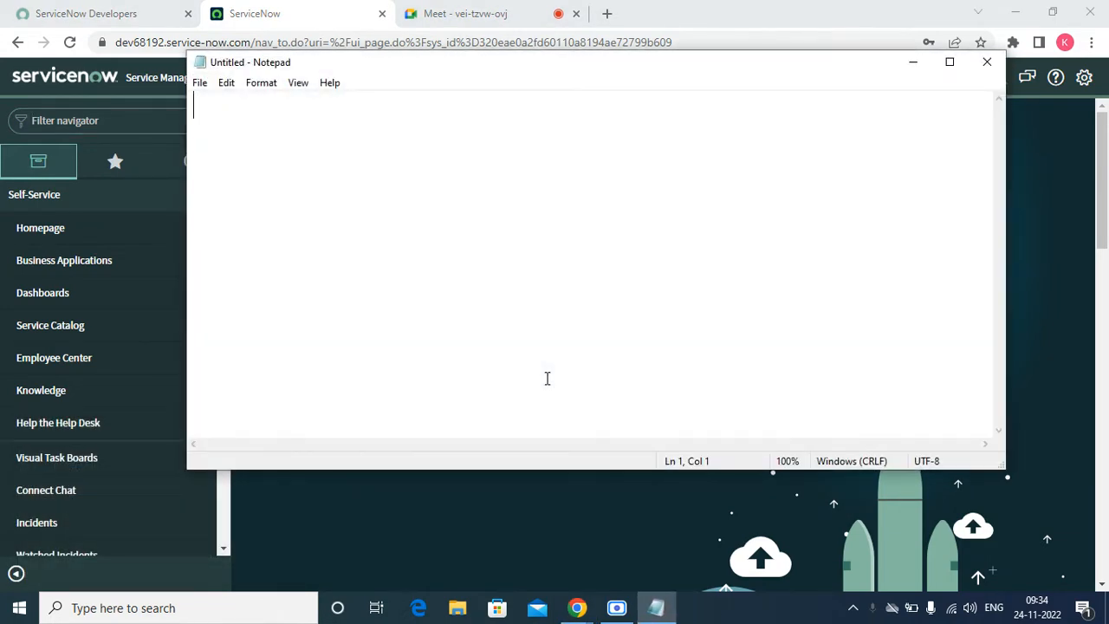
- Write the heading "Tables" in the Notepad document, followed by a blank line
type("Ta")
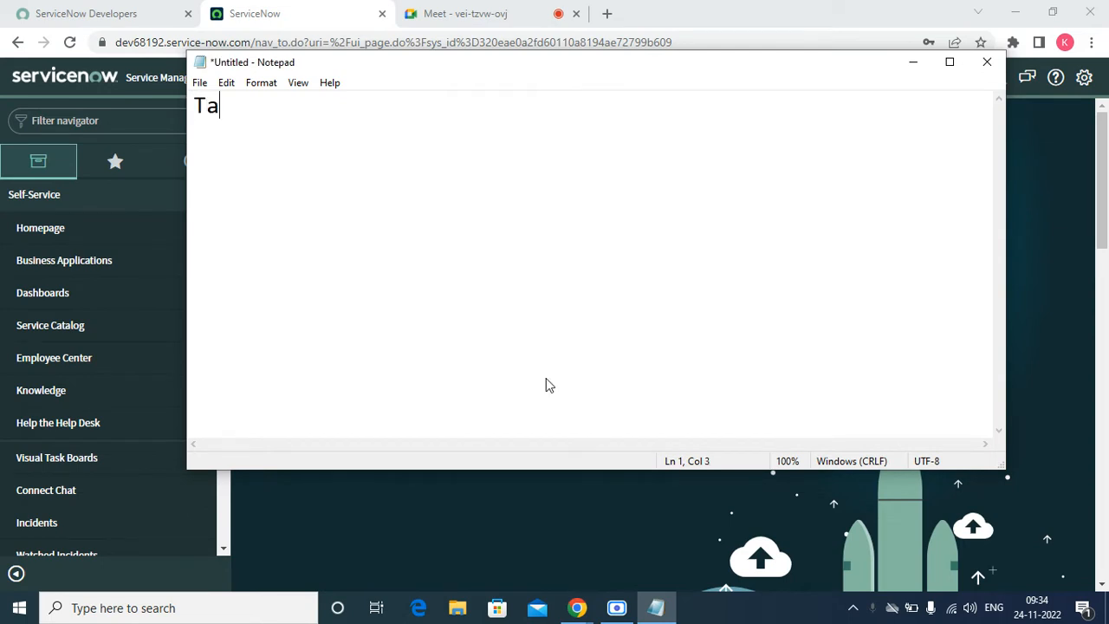
type("ble")
key("Return")
key("BackSpace")
type("s")
key("Return")
key("Return")
left_click(616, 608)
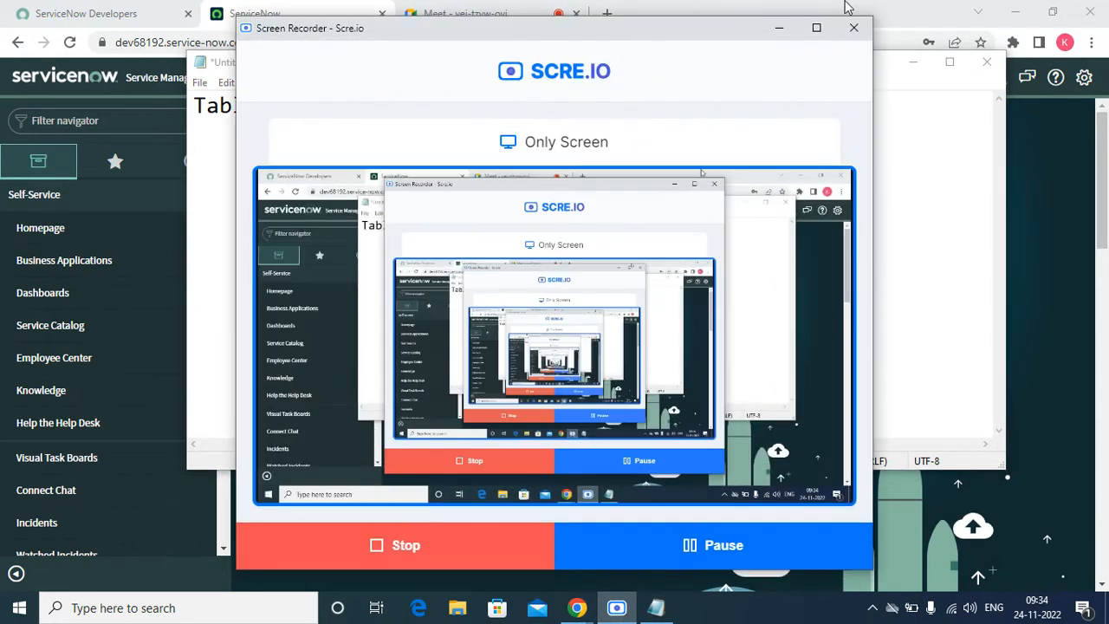
left_click(785, 26)
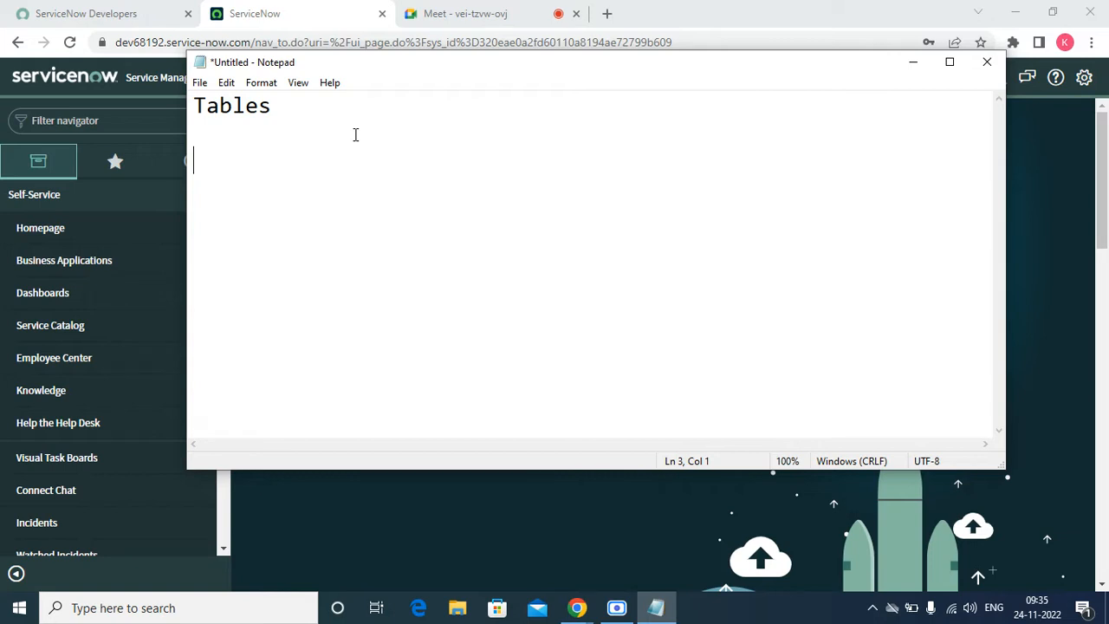
- Add the line "OOTB - Out of the box" below the Tables heading
type("OOTB - Ou")
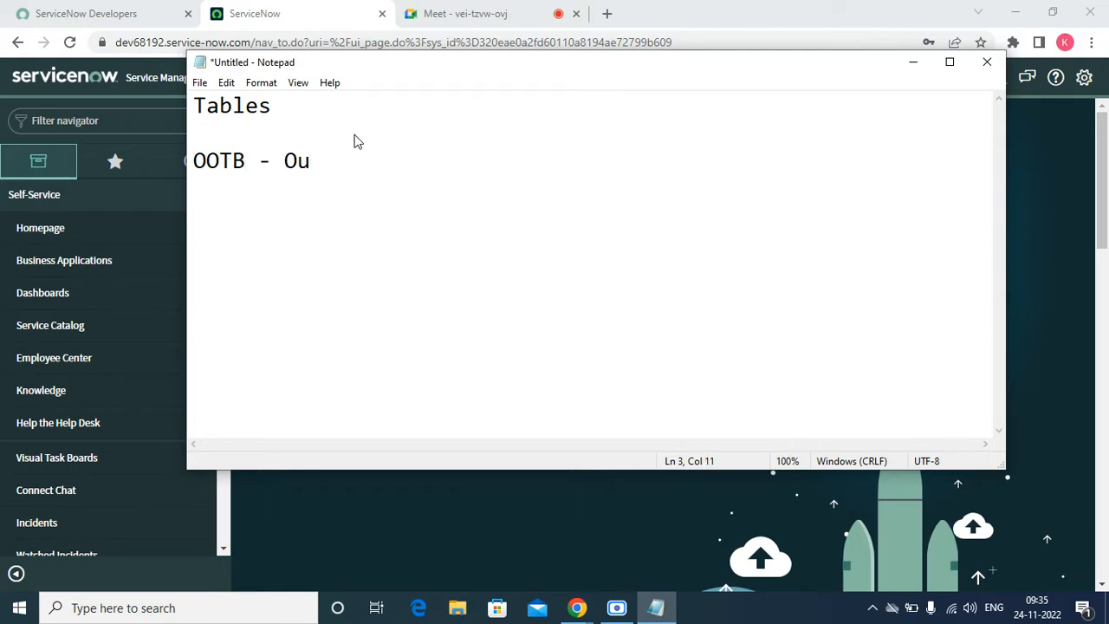
key("BackSpace")
type("r of the")
key("BackSpace")
key("BackSpace")
key("BackSpace")
key("BackSpace")
key("BackSpace")
key("BackSpace")
key("BackSpace")
key("BackSpace")
type("t of the bos")
key("BackSpace")
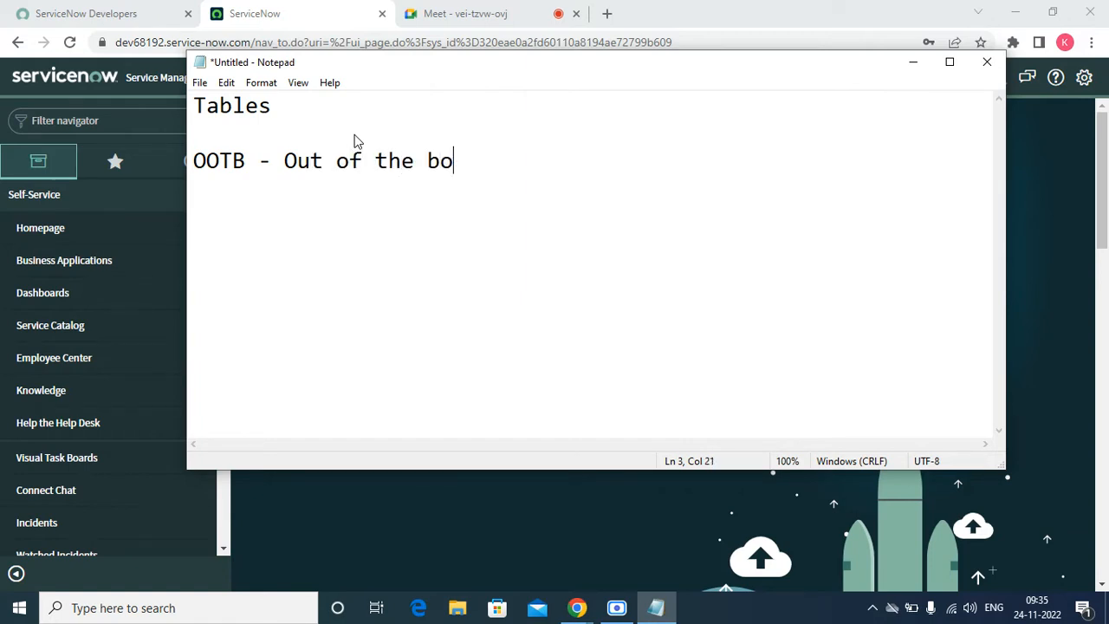
type("x")
key("Return")
- Begin a second line under the OOTB entry reading "Custom- Which were"
type("Custoemr")
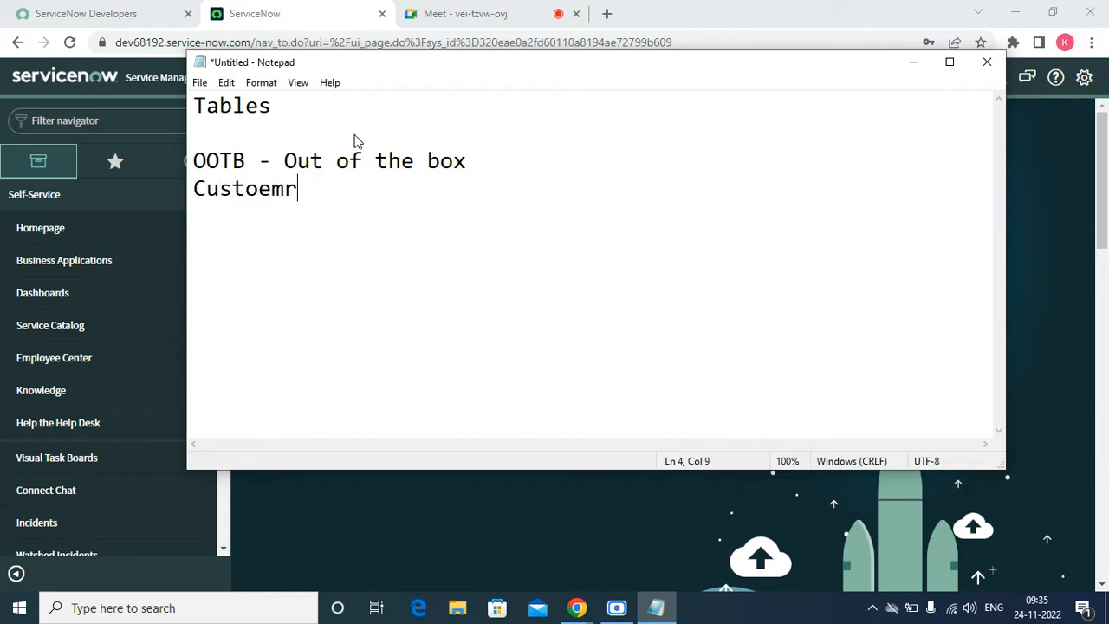
key("BackSpace")
key("BackSpace")
key("BackSpace")
type("m- WHc")
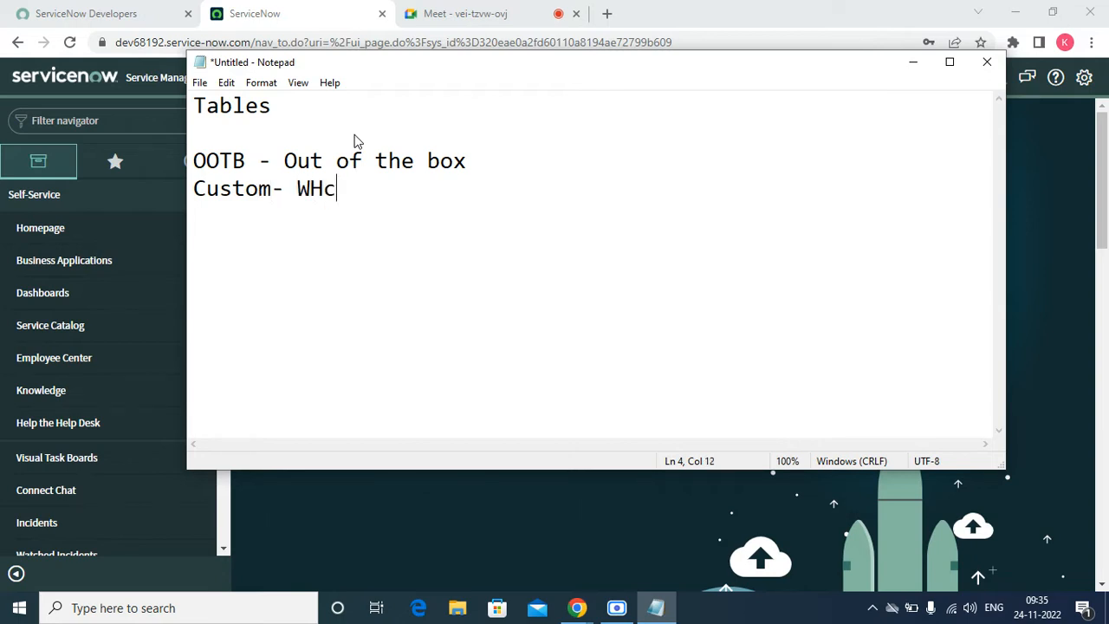
key("BackSpace")
key("BackSpace")
type("hich w")
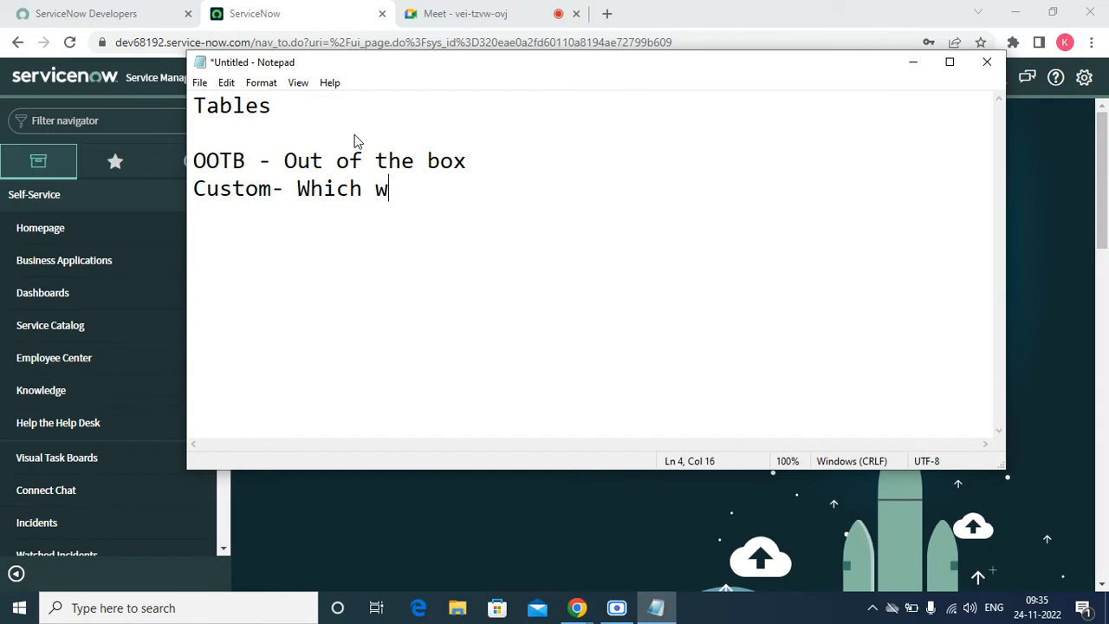
type("as ive")
key("BackSpace")
key("BackSpace")
key("BackSpace")
type("given by the")
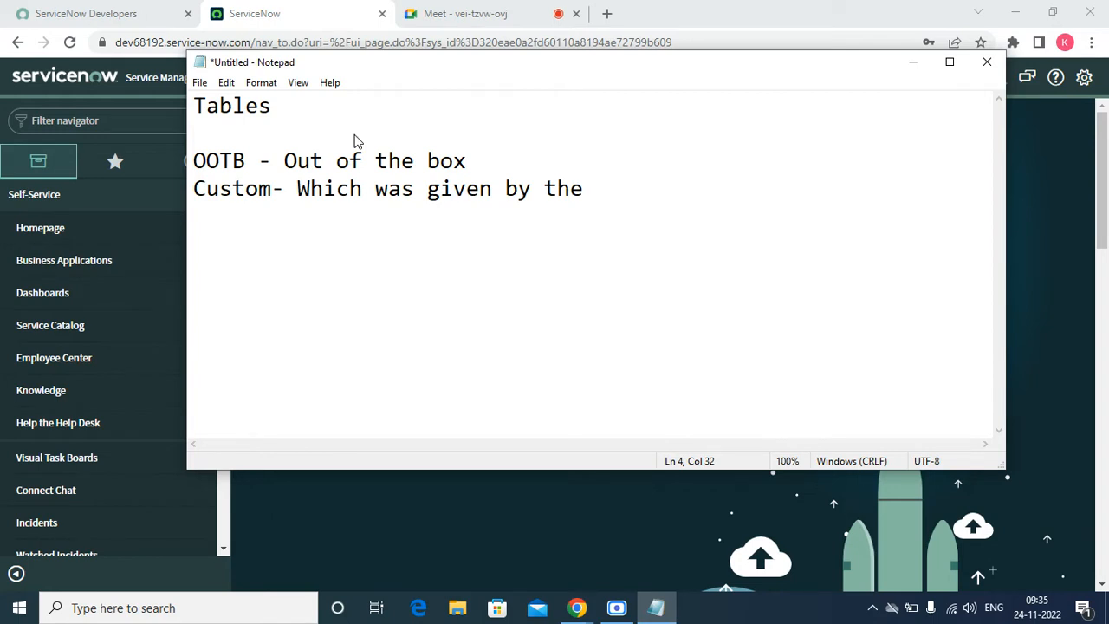
key("BackSpace")
key("BackSpace")
key("BackSpace")
key("BackSpace")
key("BackSpace")
key("BackSpace")
key("BackSpace")
key("BackSpace")
key("BackSpace")
key("BackSpace")
key("BackSpace")
key("BackSpace")
key("BackSpace")
key("BackSpace")
key("BackSpace")
key("BackSpace")
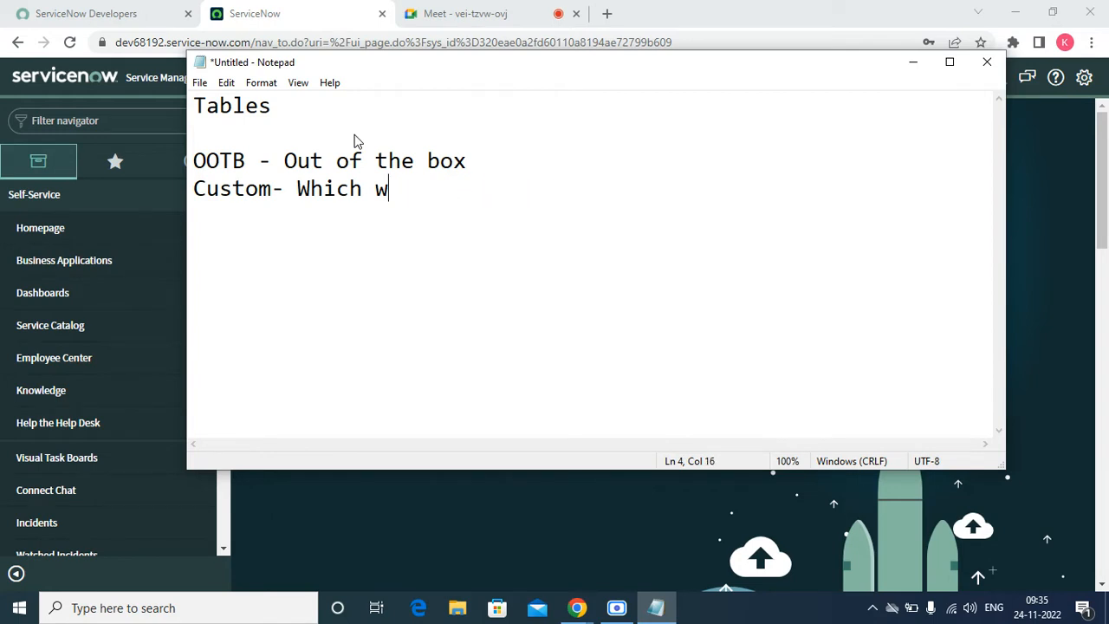
type("ere")
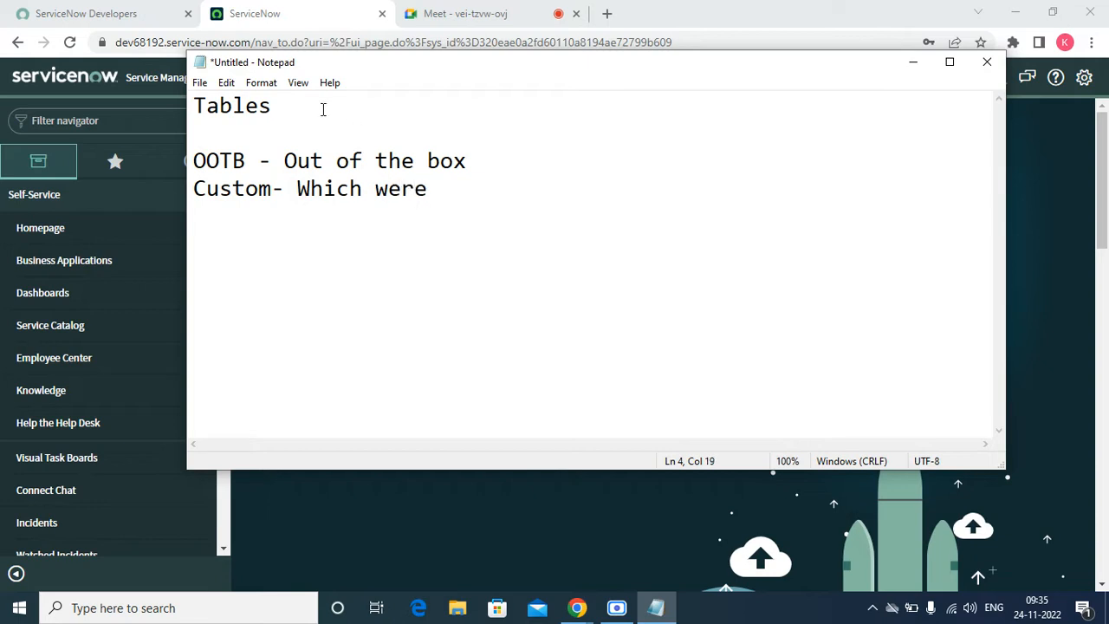
- Switch to the Google Meet call, present the entire screen to everyone and ignore the infinity mirror warning
left_click(453, 12)
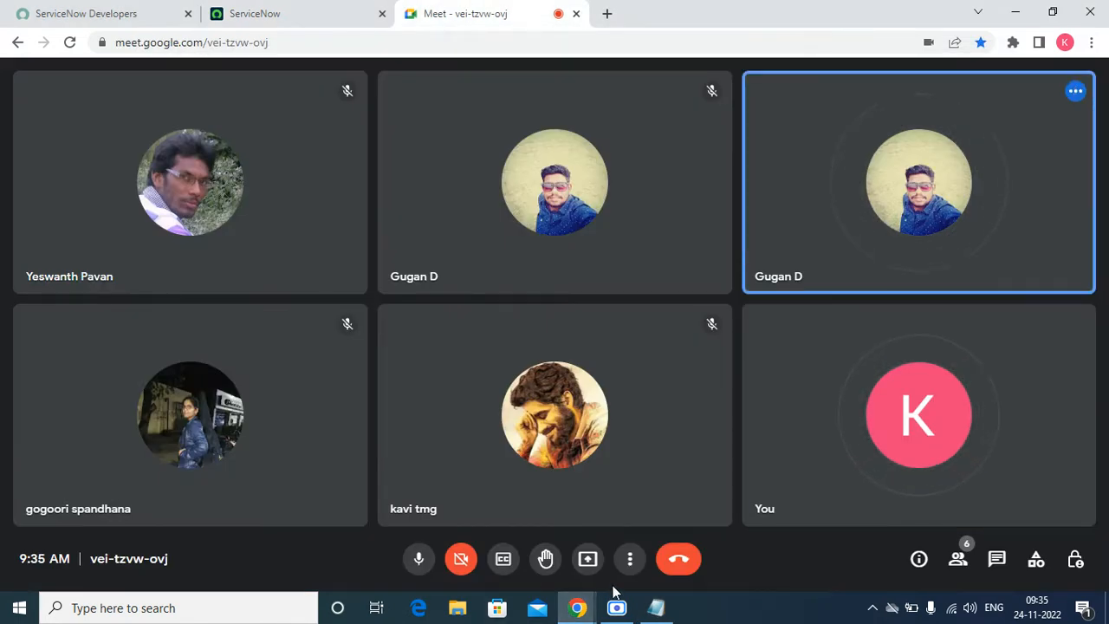
left_click(588, 559)
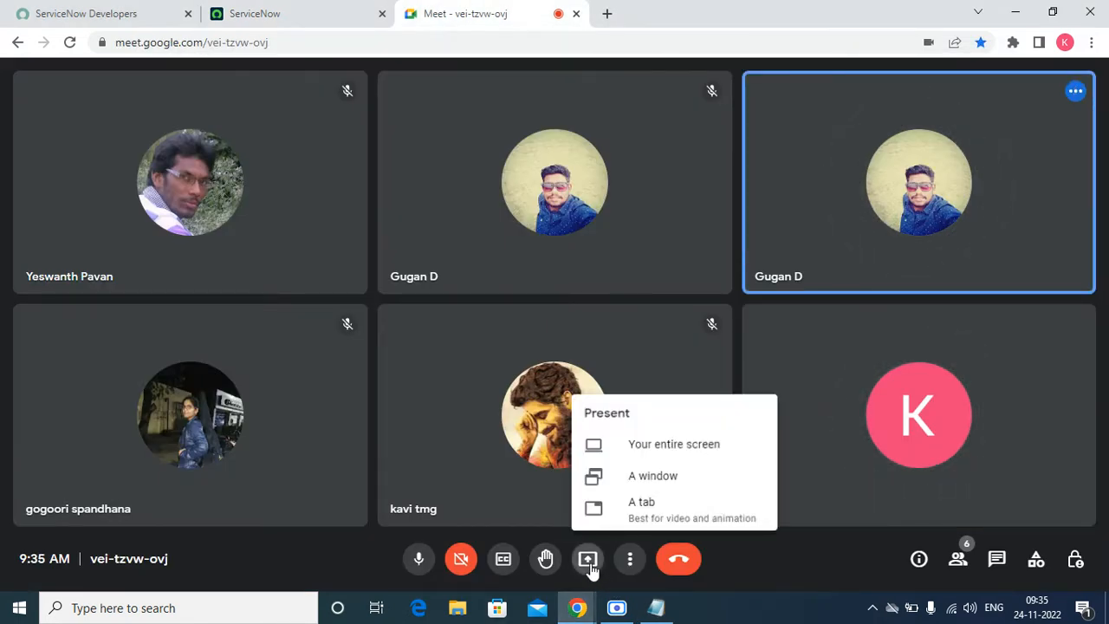
left_click(669, 454)
left_click(542, 264)
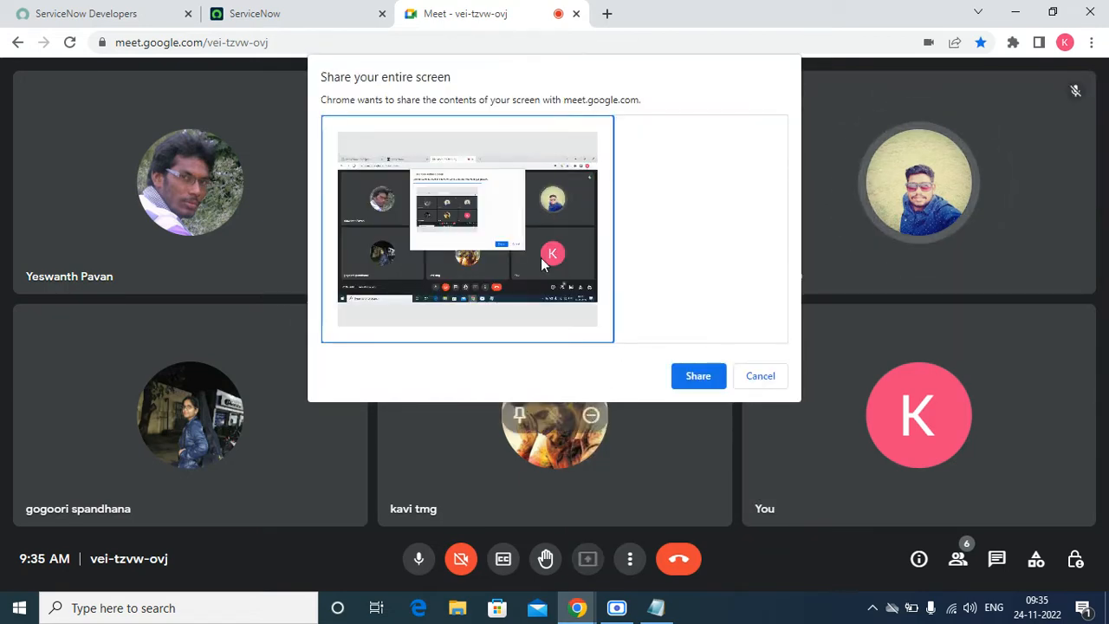
left_click(693, 376)
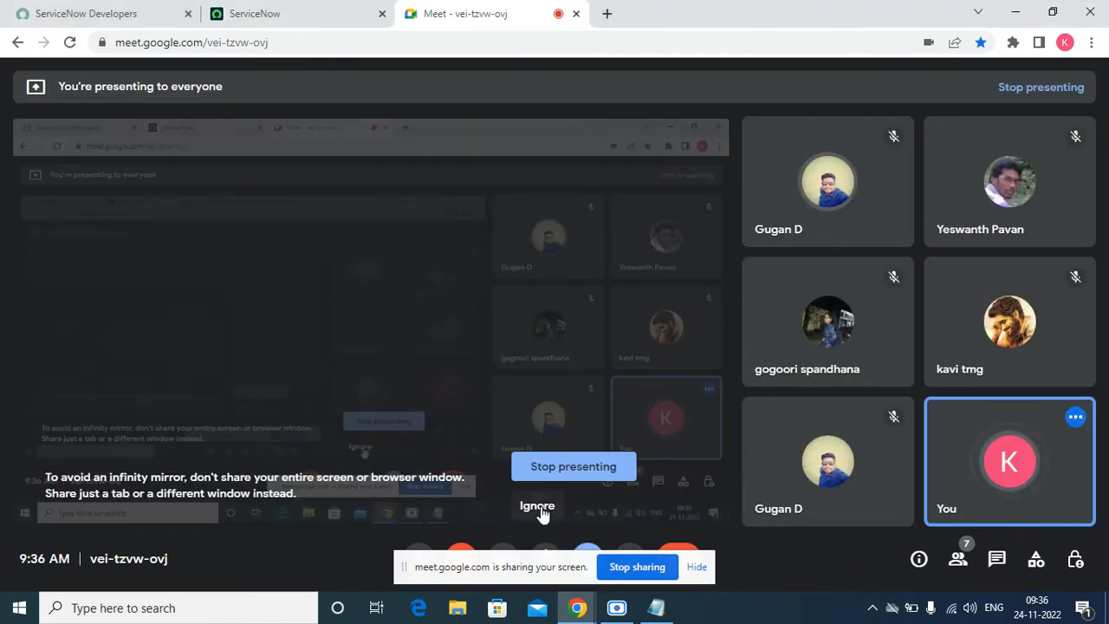
left_click(542, 512)
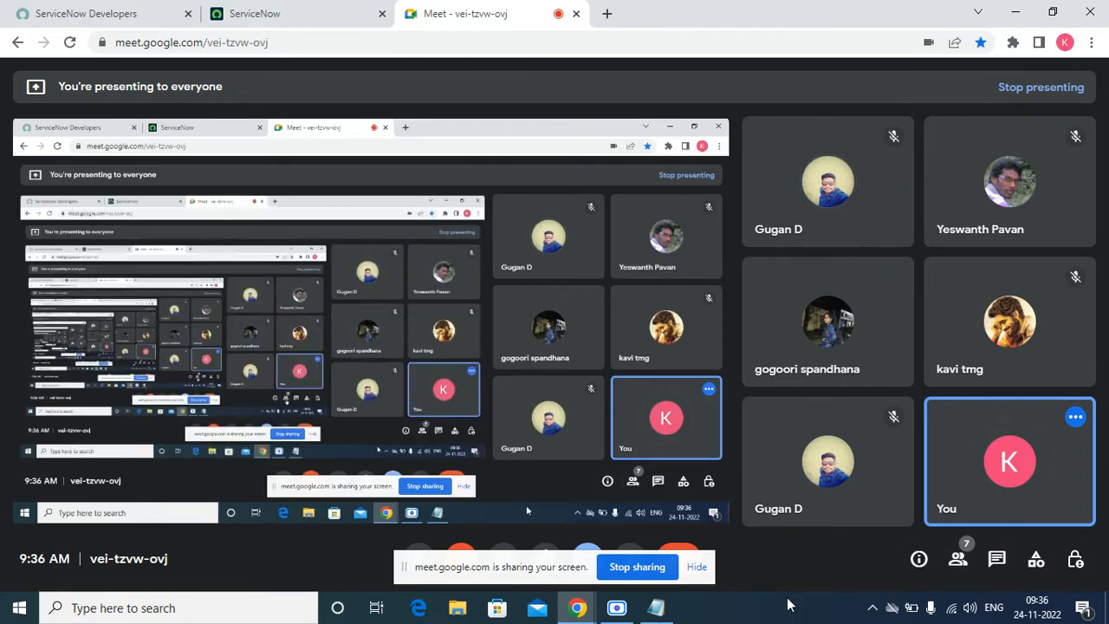
- Switch the browser to the ServiceNow page and bring the Notepad notes back in front of it
left_click(656, 609)
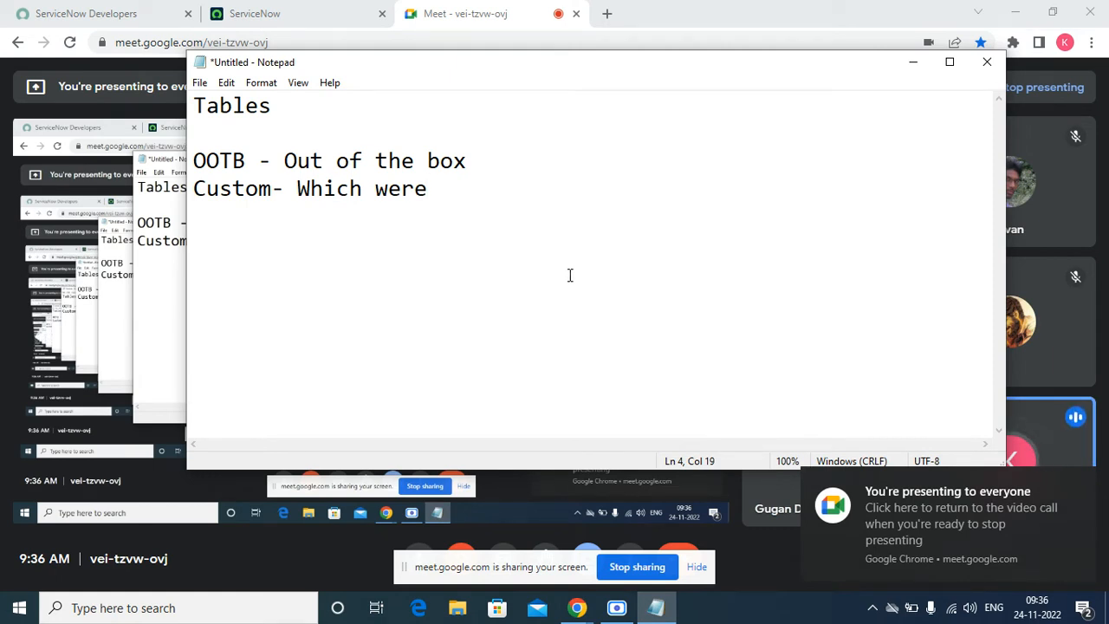
left_click(347, 15)
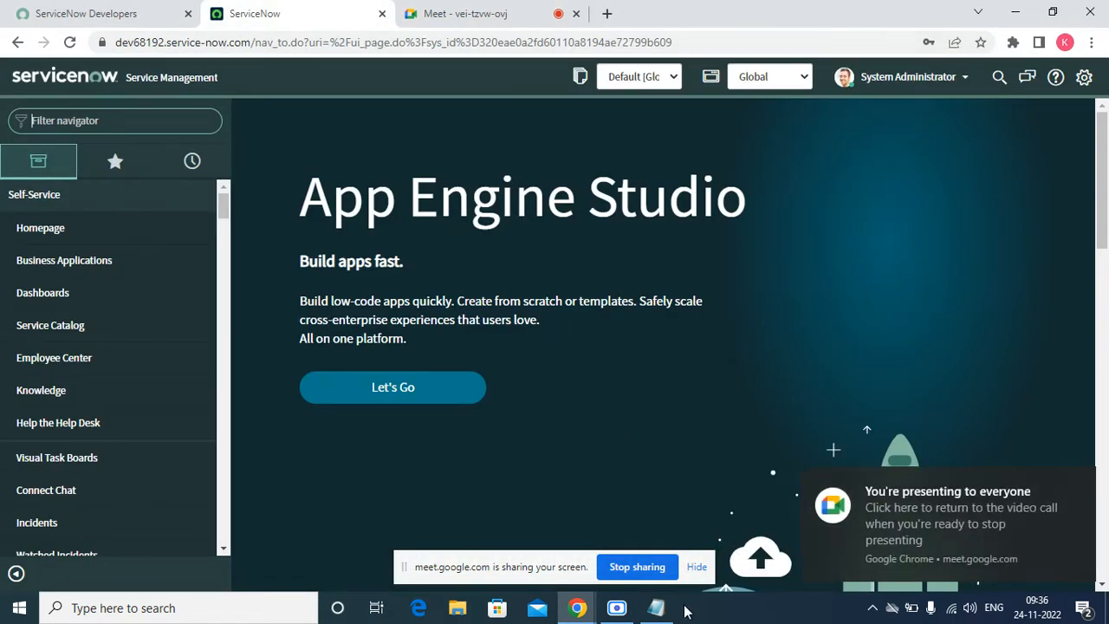
left_click(656, 609)
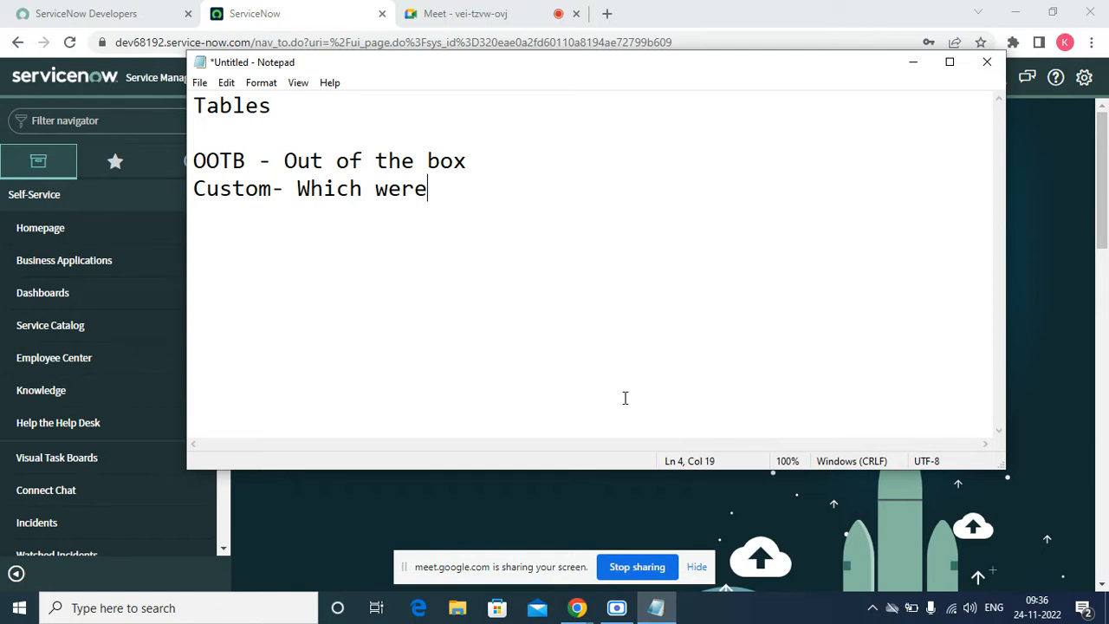
- Complete the Custom line with "created by client or on behalf of client" and leave a blank line below it
type("created by ")
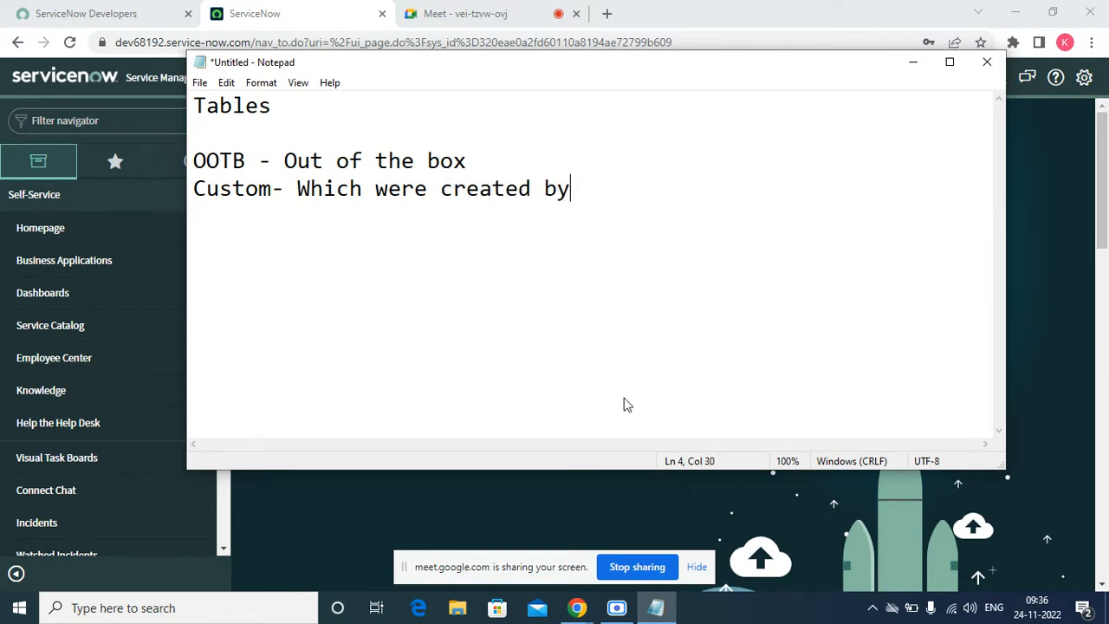
type("client or")
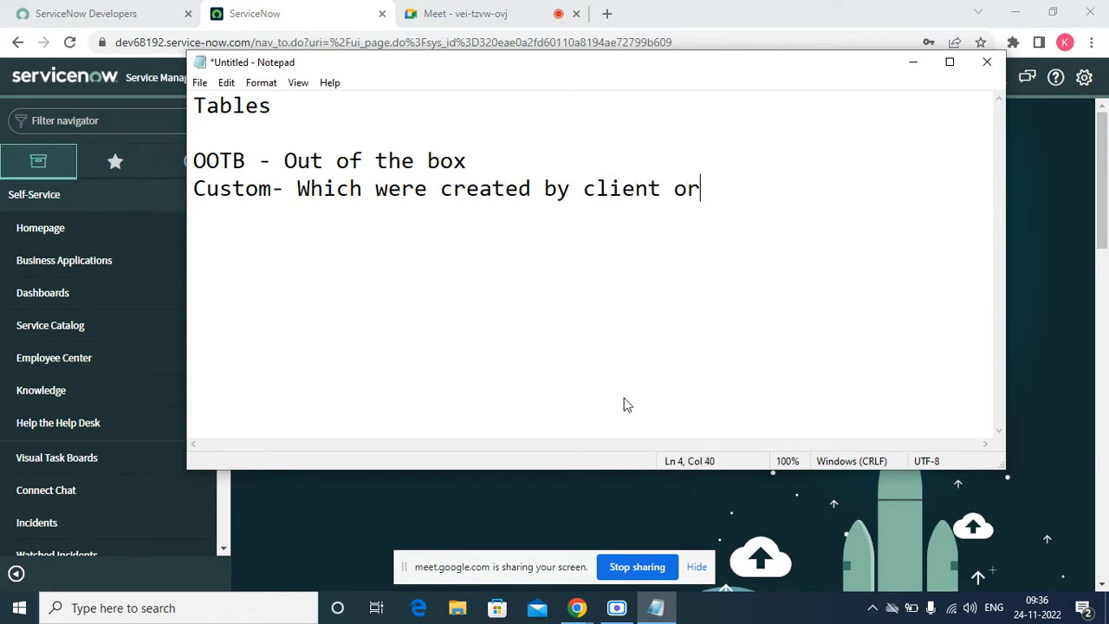
type(" on")
key("BackSpace")
type("on behalg")
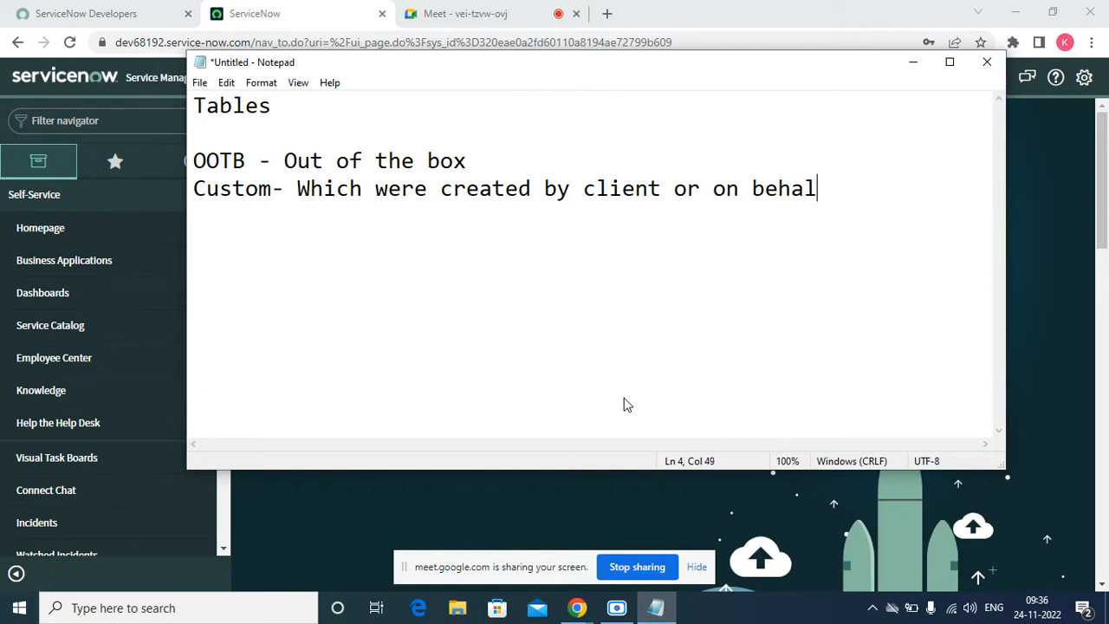
key("BackSpace")
type("f og")
key("BackSpace")
key("BackSpace")
type("f cliebt")
key("BackSpace")
key("BackSpace")
key("BackSpace")
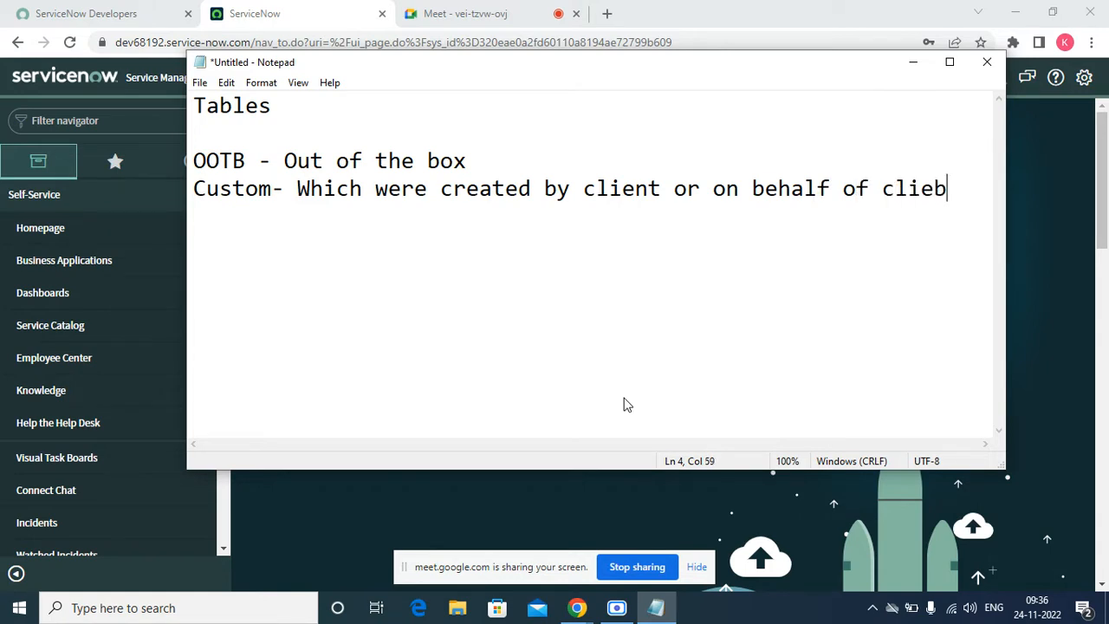
type("nt")
key("Return")
key("Return")
- Add the subheading "ServiceNow Base/Core tables" below the Custom line, followed by a blank line
type("Servie")
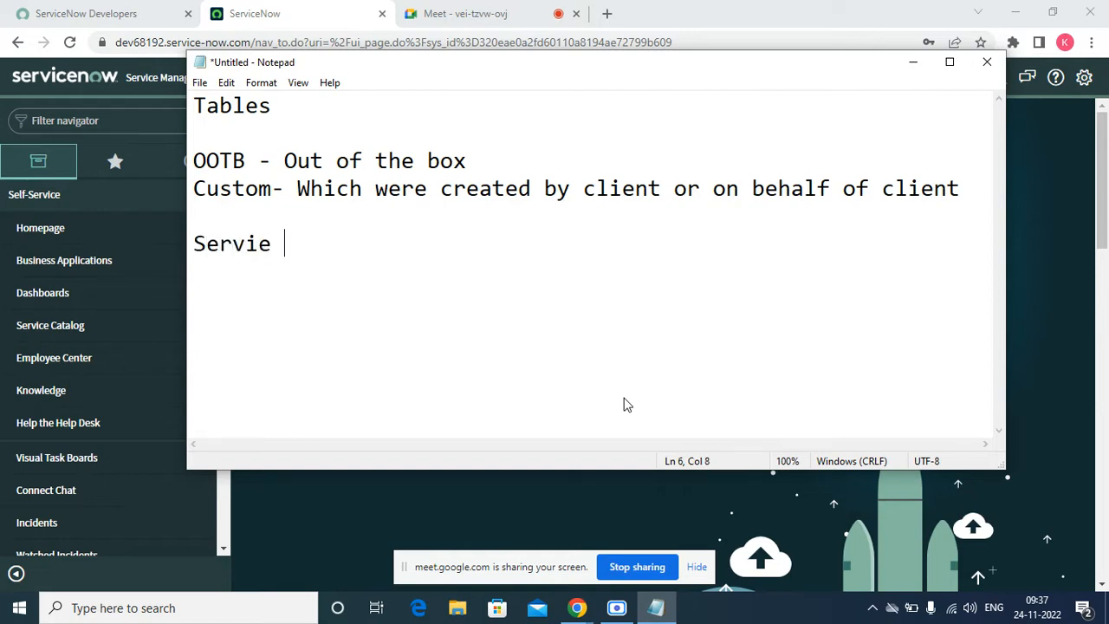
key("BackSpace")
key("BackSpace")
type("ce")
key("BackSpace")
type("No")
key("BackSpace")
type("w Ba")
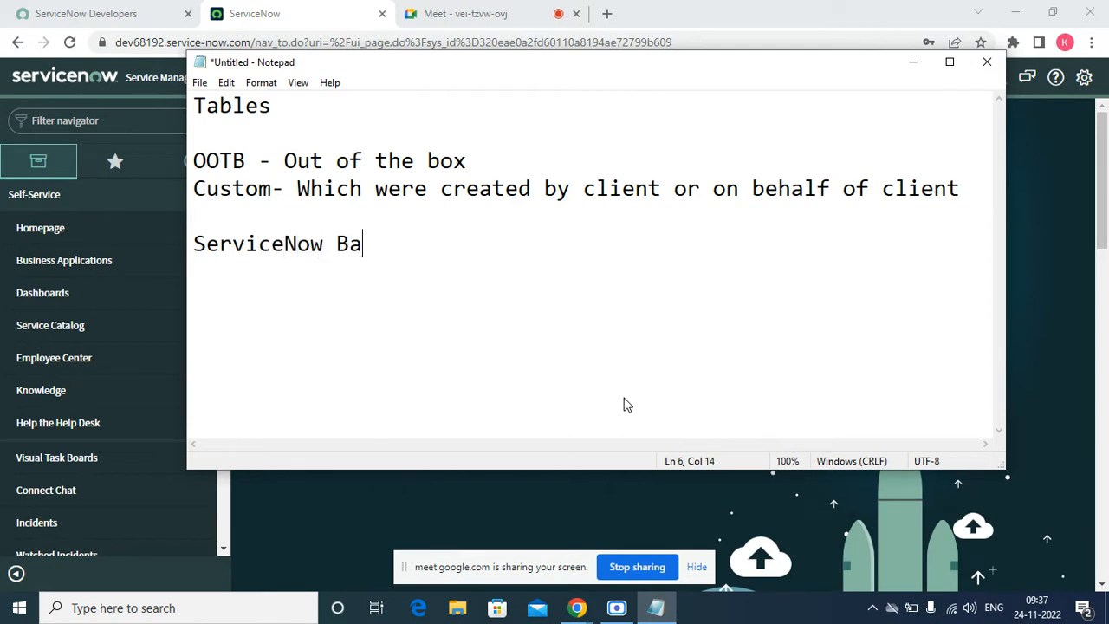
type("se/Core ")
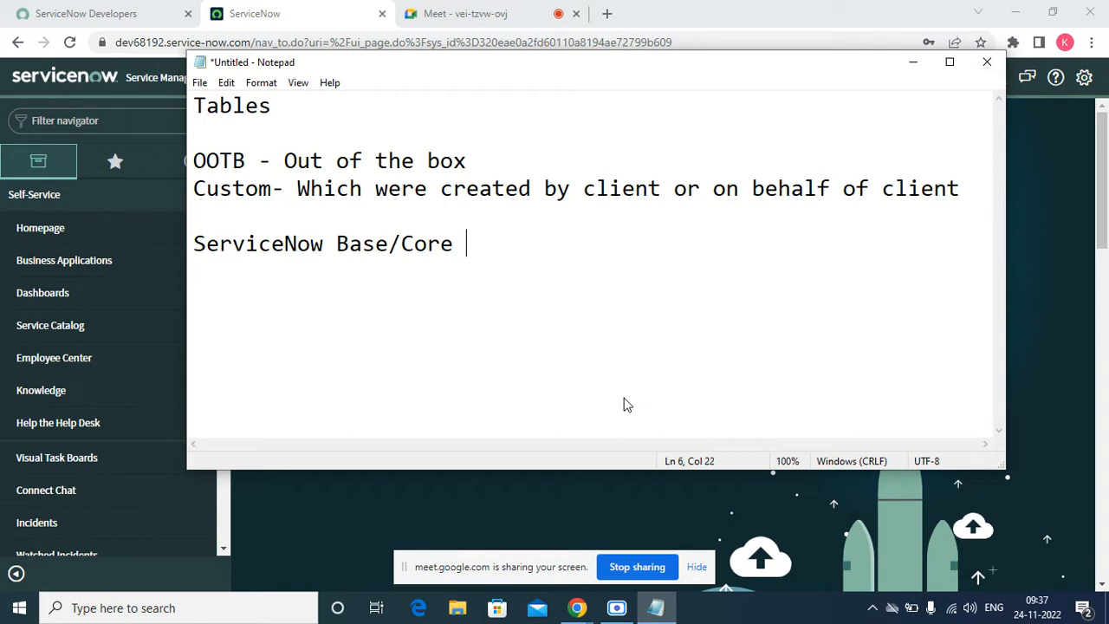
type("tables")
key("Return")
key("Return")
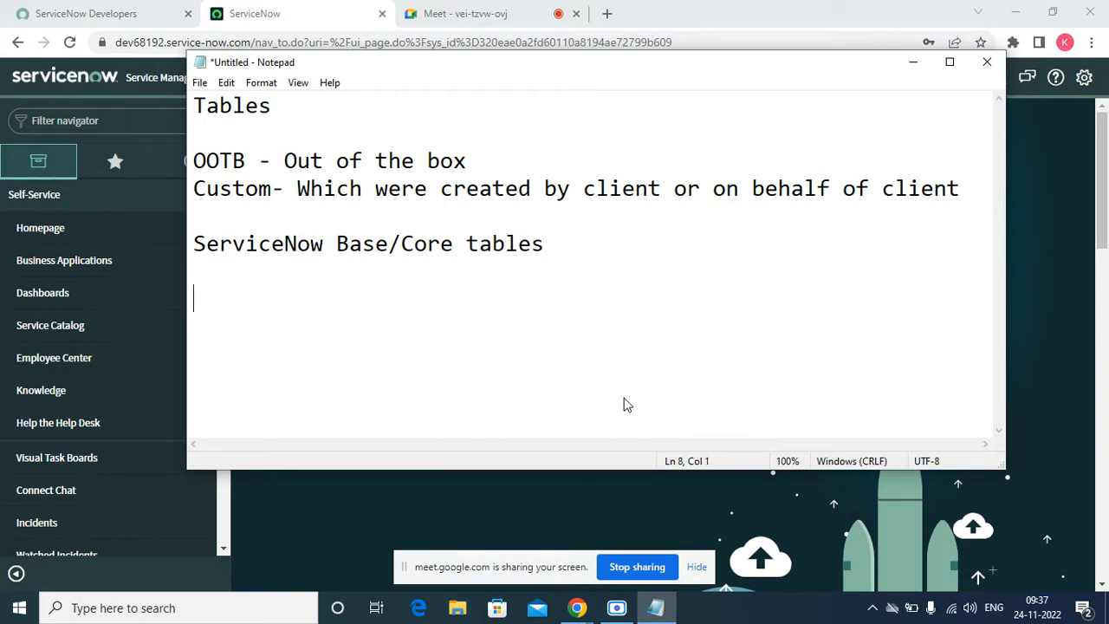
- List "1. Task" as the first entry under the base tables subheading
type("1. Taks")
key("BackSpace")
key("BackSpace")
type("sk")
key("Return")
key("Return")
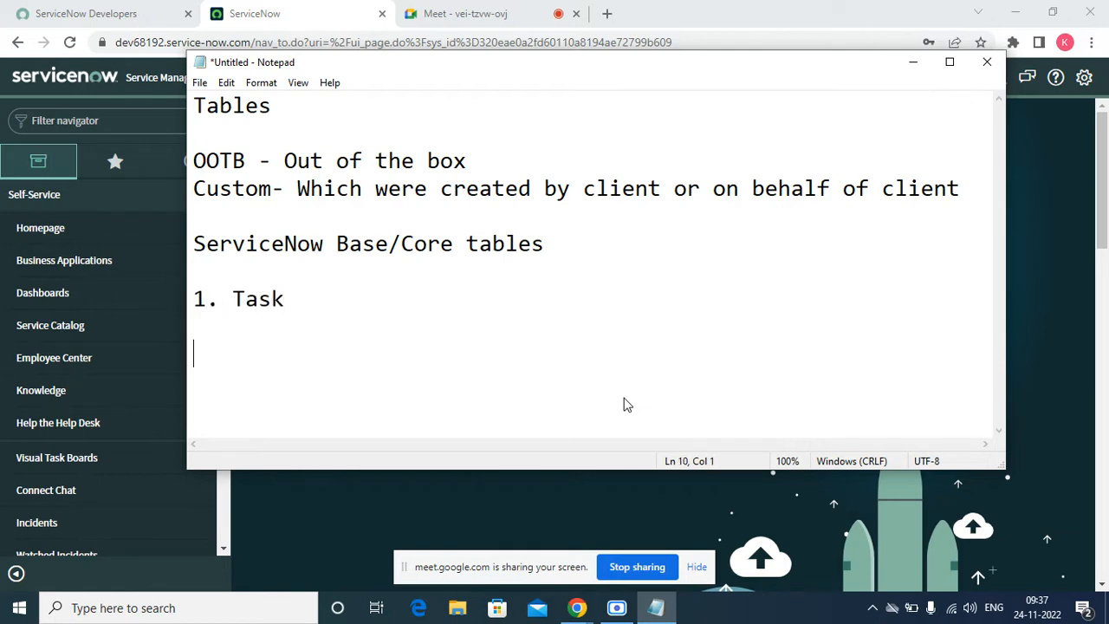
- List "2. CMDB_CI" directly below the Task entry
key("BackSpace")
type("2. C")
key("BackSpace")
type("CMDB")
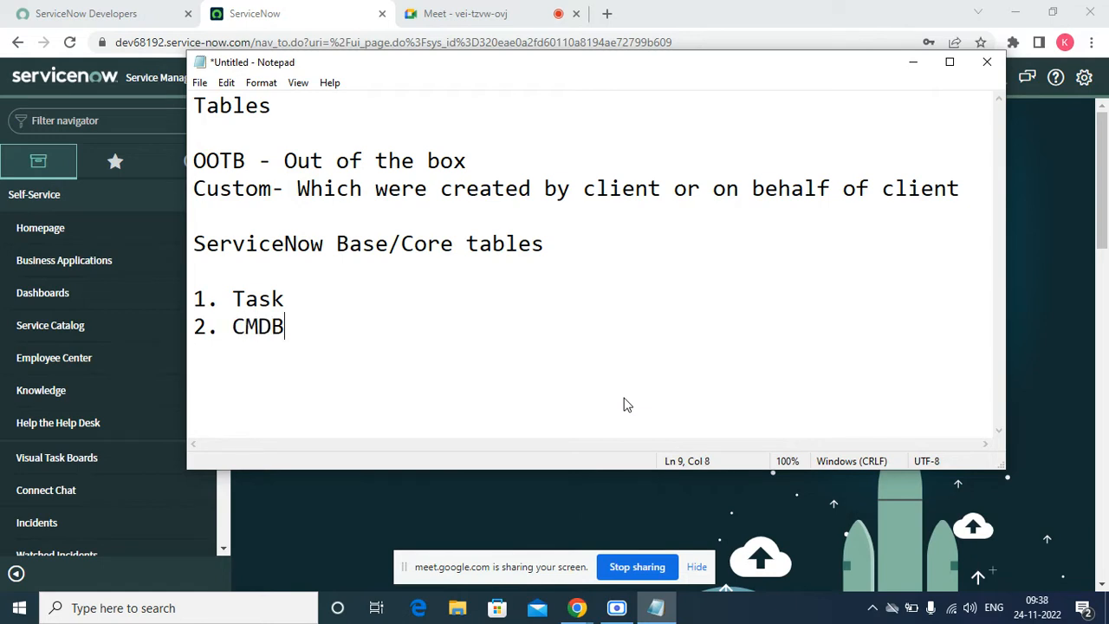
type("_CI")
double_click(381, 316)
left_click(381, 317)
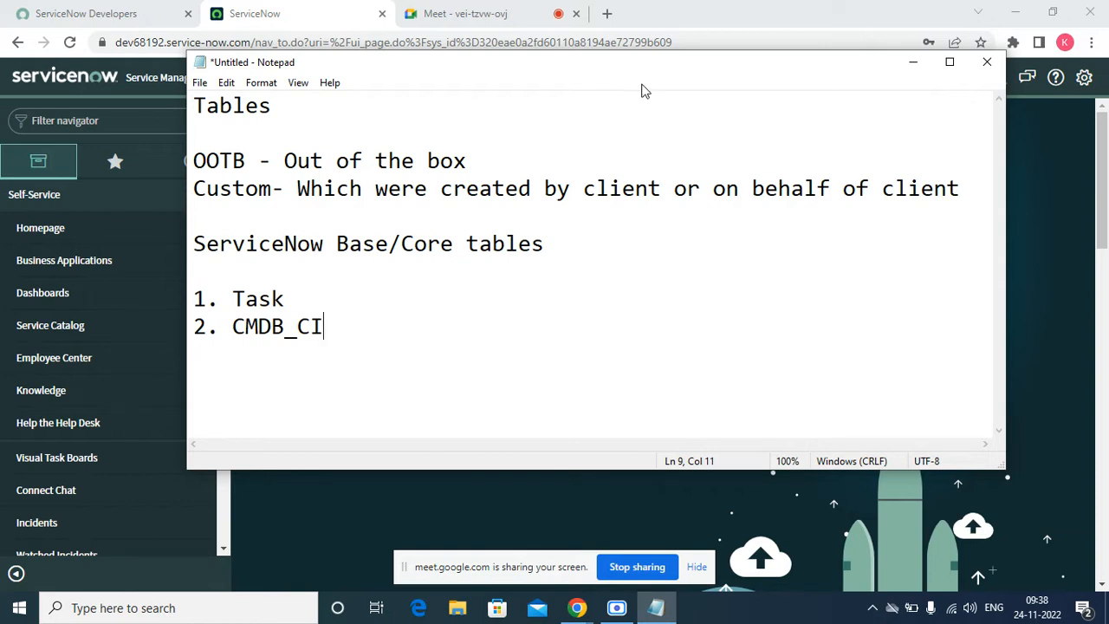
- Switch to ServiceNow, filter the navigator for "users" and open the Users list under System Security
left_click(921, 71)
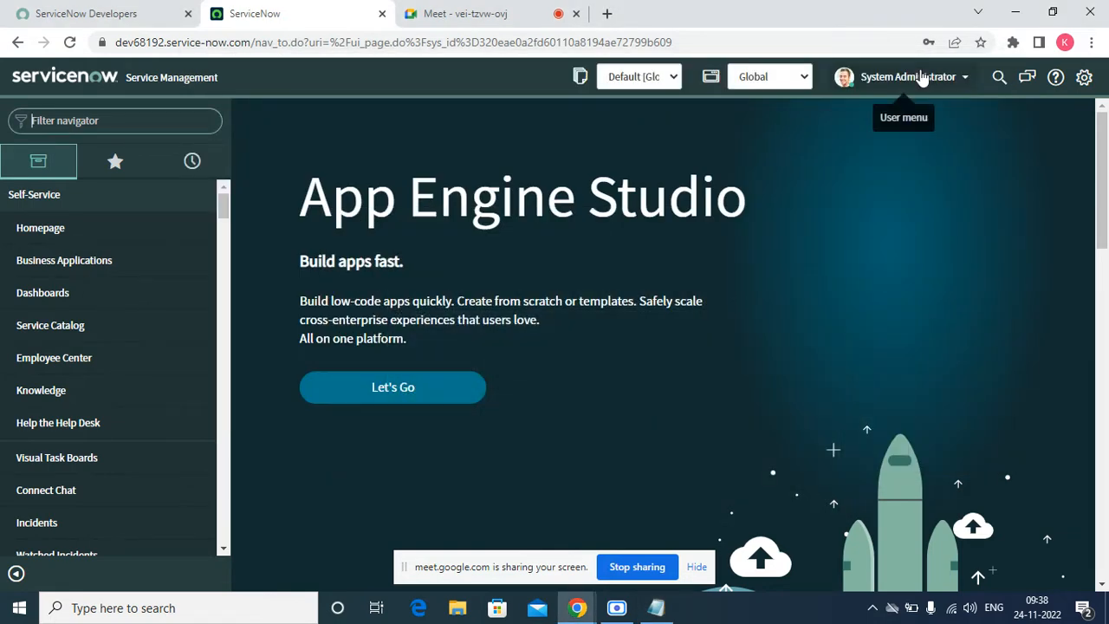
left_click(132, 120)
type("users")
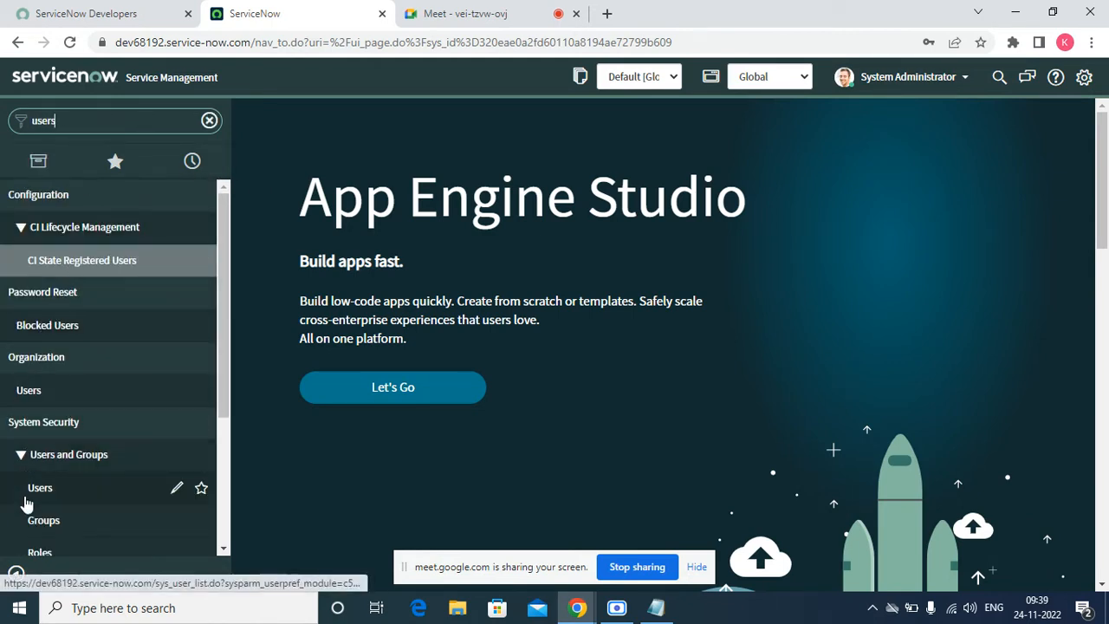
left_click(26, 501)
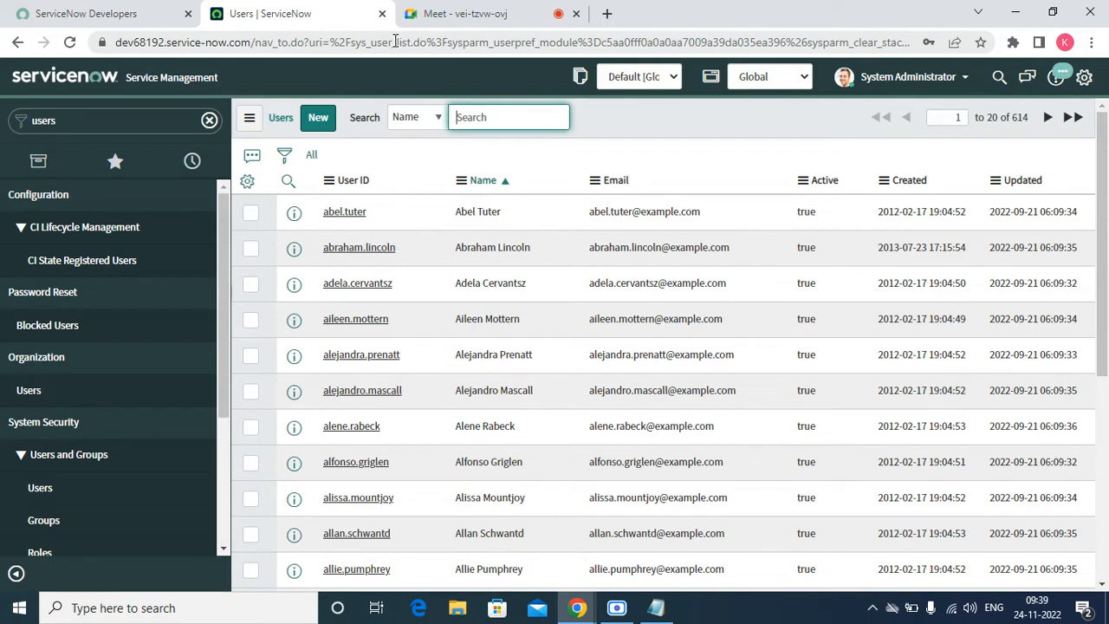
- Highlight the sys_user table name in the web address of the Users list and of the first listed user's record
left_click_drag(395, 42, 351, 39)
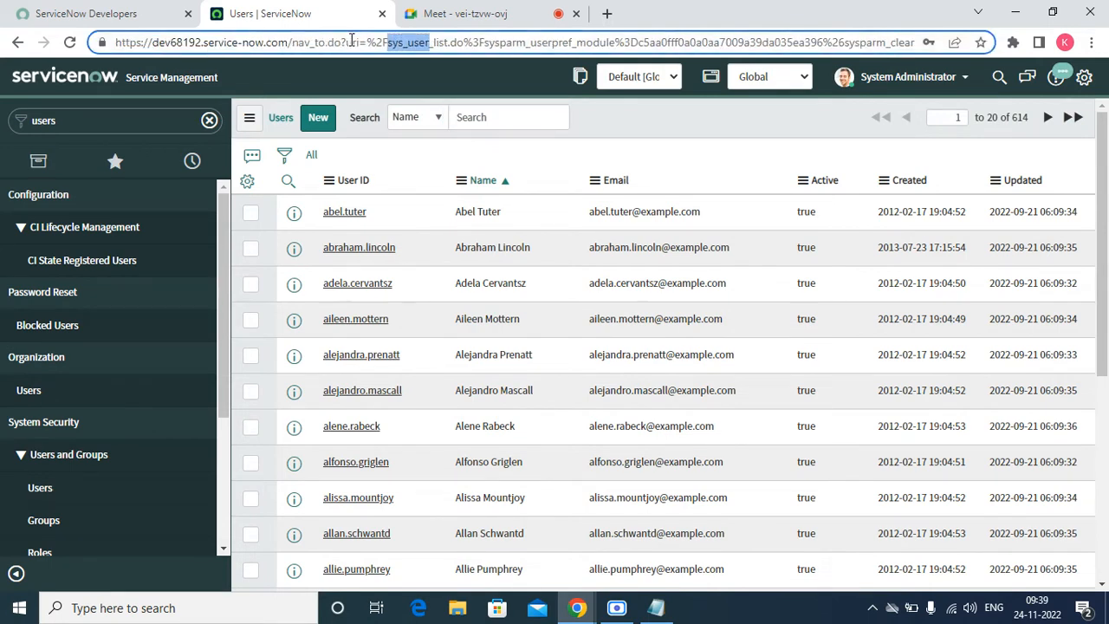
left_click(345, 215)
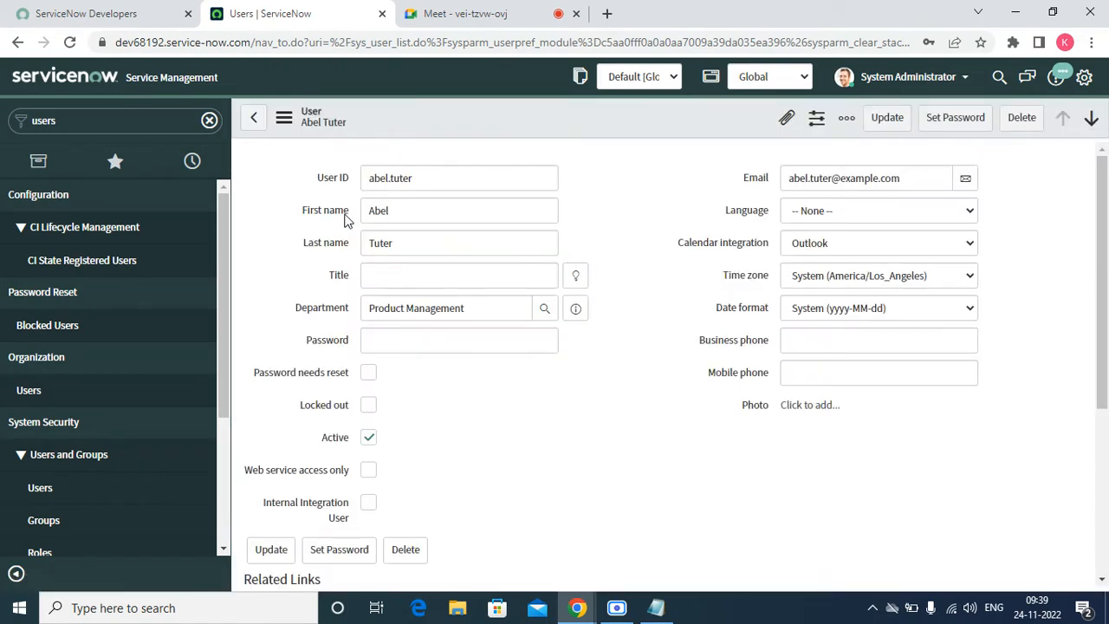
double_click(378, 44)
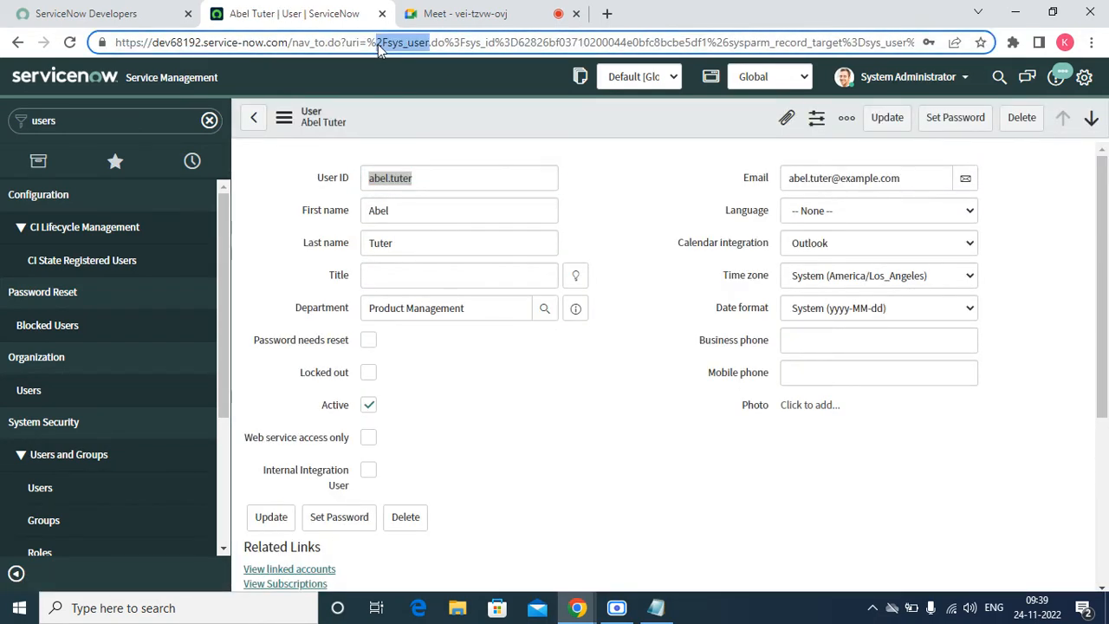
- Inspect the user's snc_internal role record in a separate browser tab, checking the sys_user_has_role table name in its address
left_click(1100, 589)
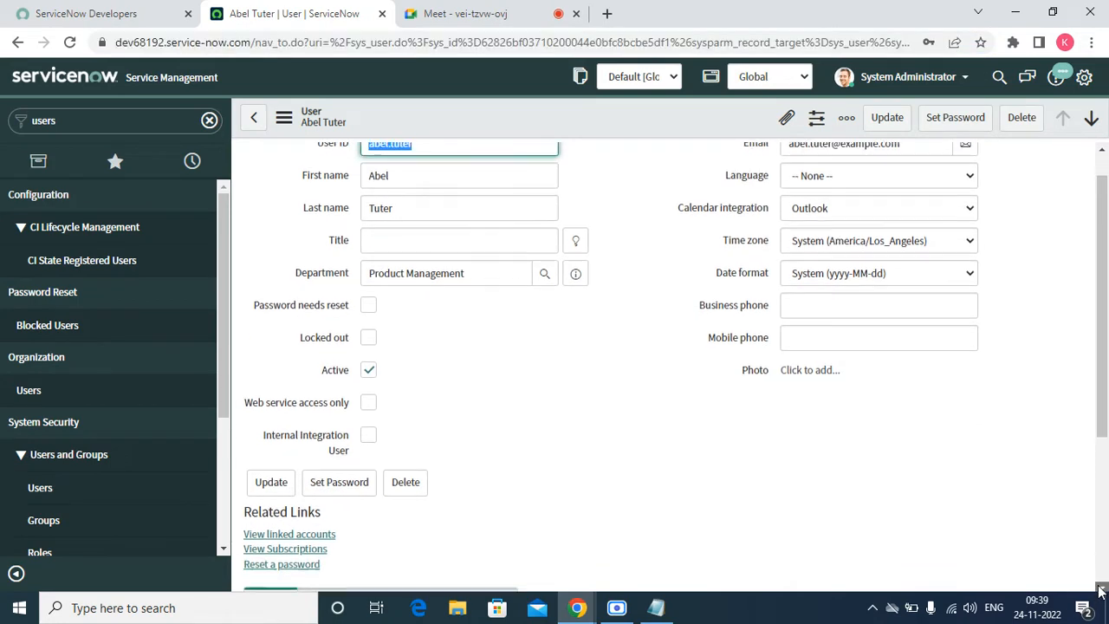
left_click(1100, 590)
left_click(1101, 590)
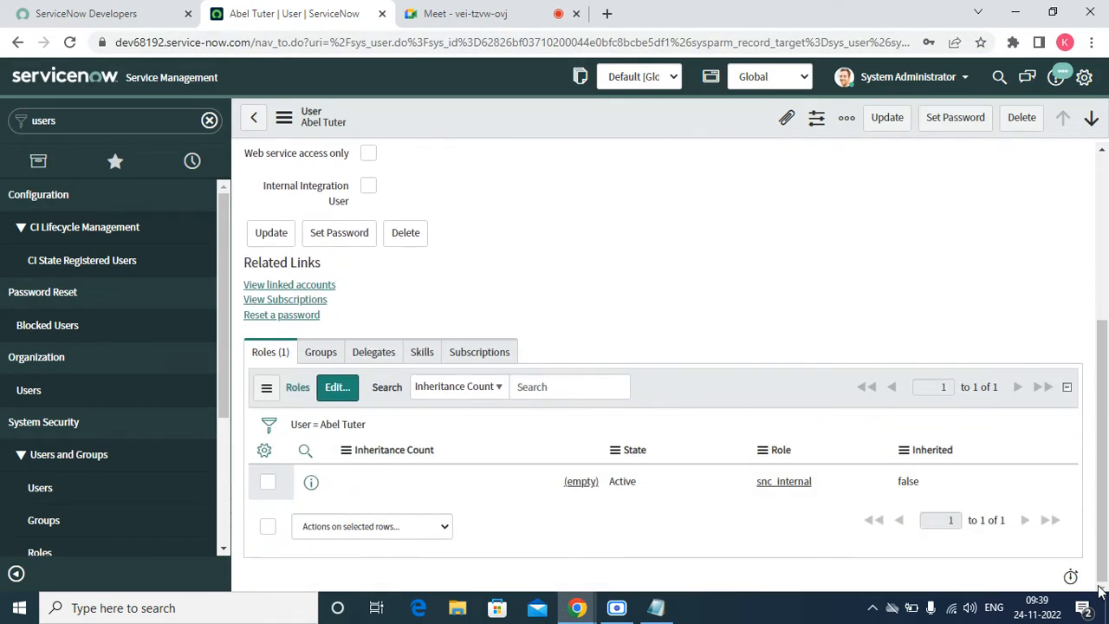
right_click(310, 483)
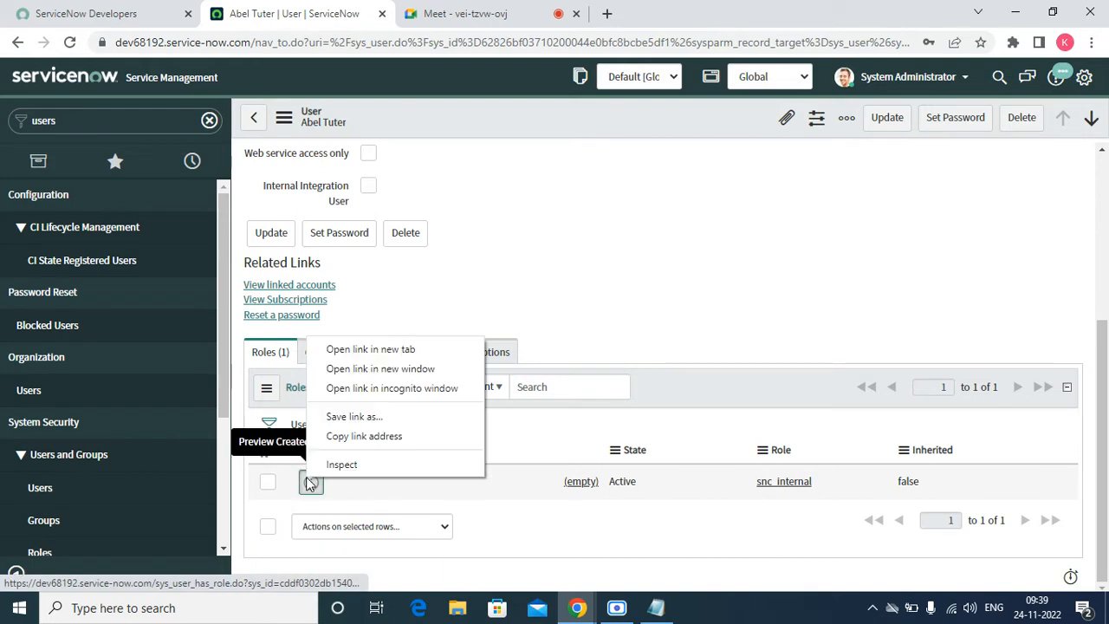
left_click(371, 349)
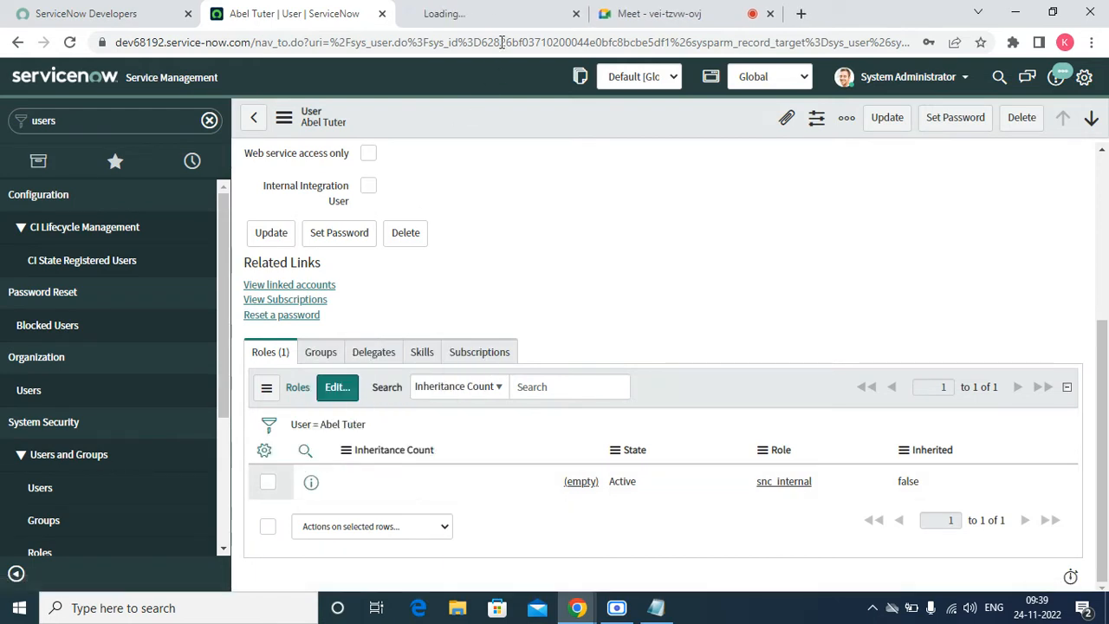
left_click(503, 14)
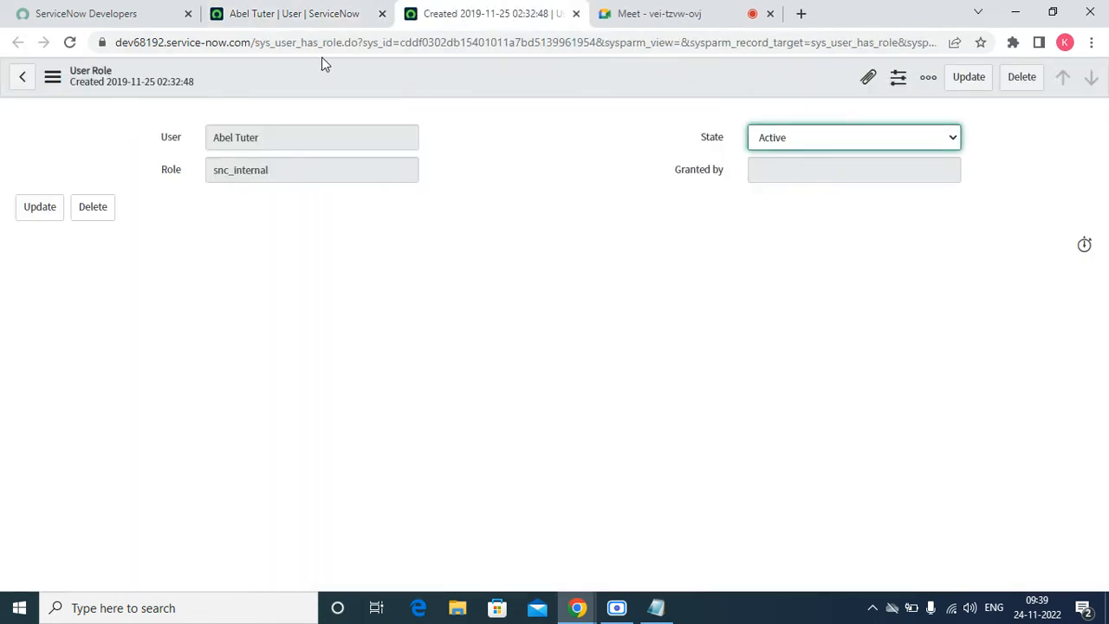
left_click_drag(345, 42, 275, 43)
left_click(274, 43)
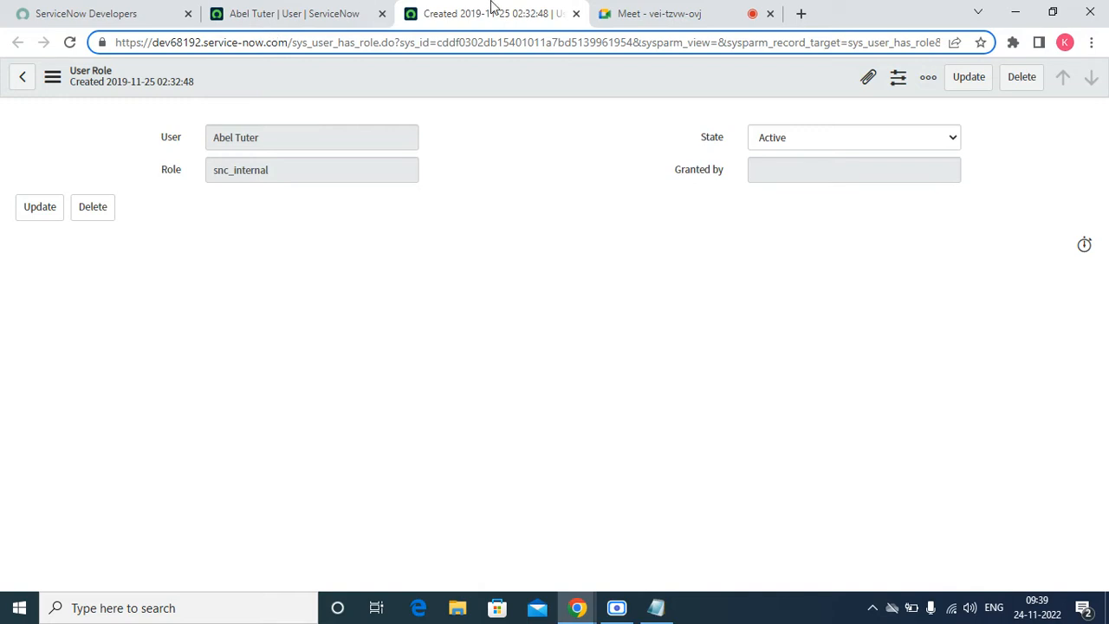
left_click(576, 14)
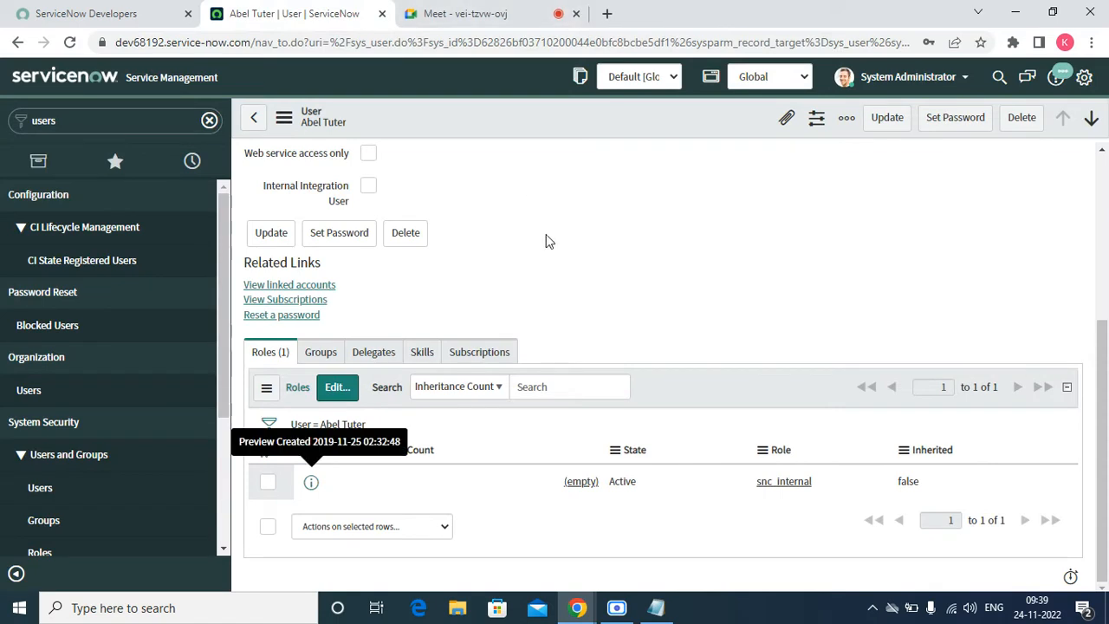
- Add the user to the Analytics Settings Managers group, save the membership and dismiss the notification
left_click(320, 353)
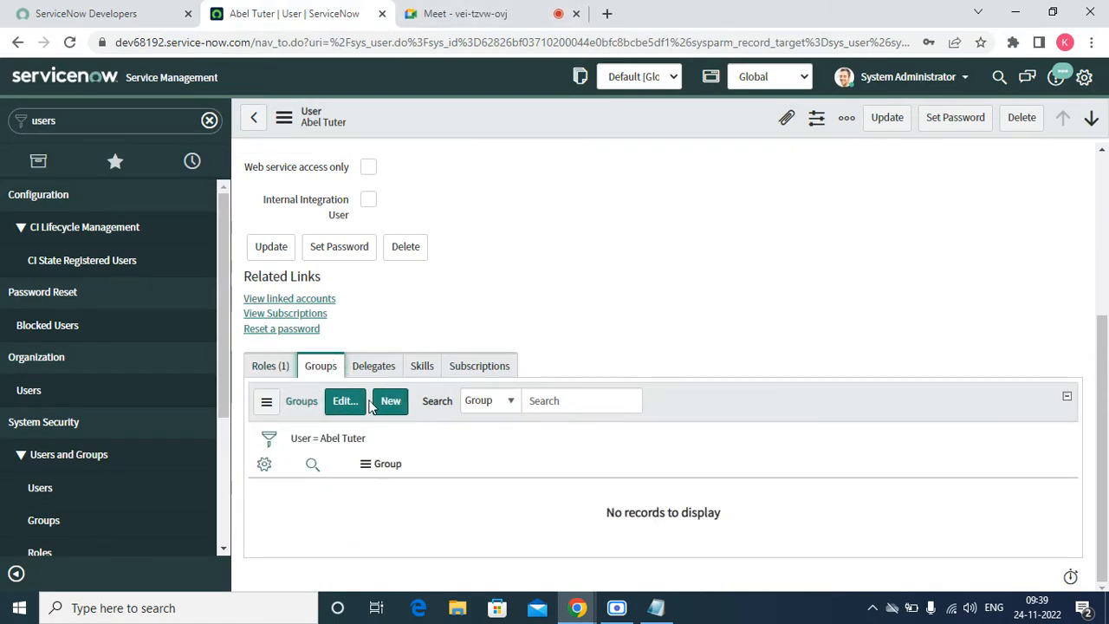
left_click(346, 403)
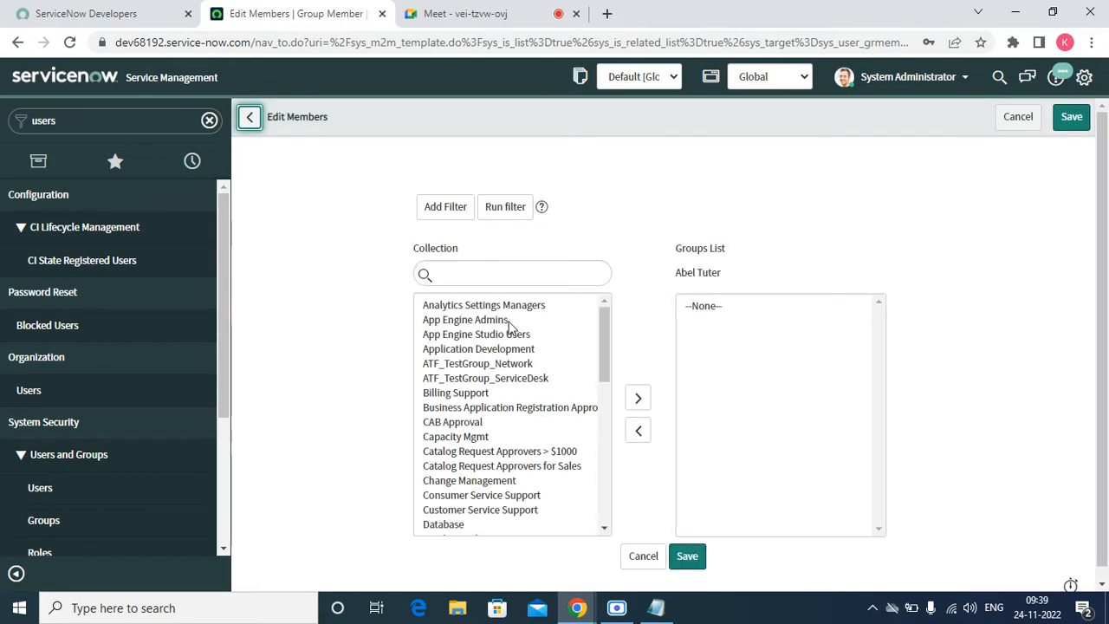
left_click(465, 347)
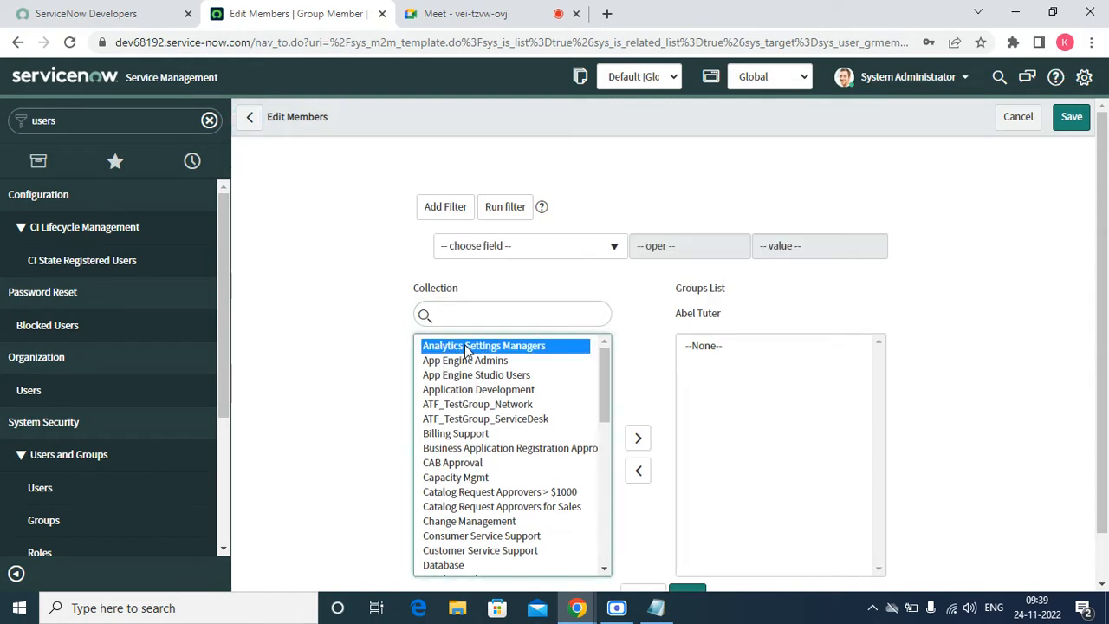
double_click(465, 346)
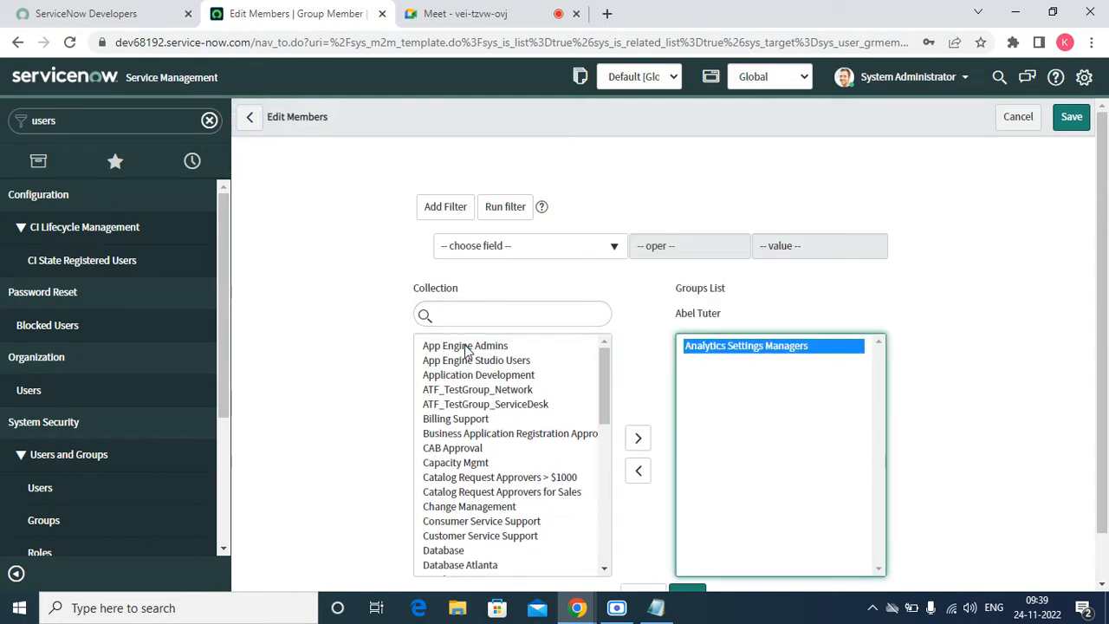
left_click(1084, 124)
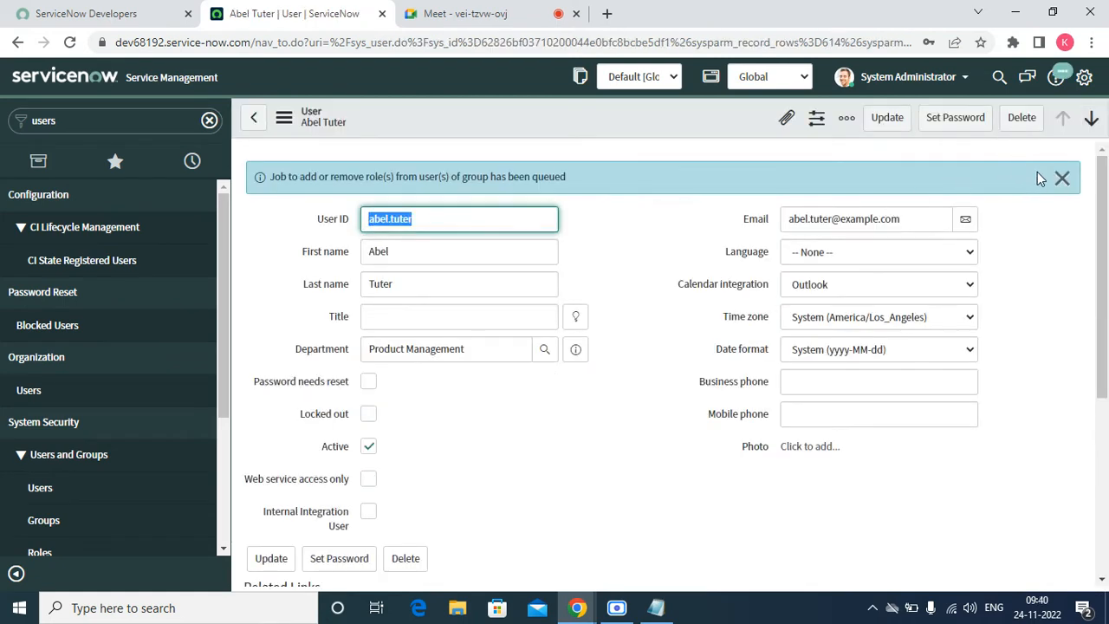
left_click(1061, 178)
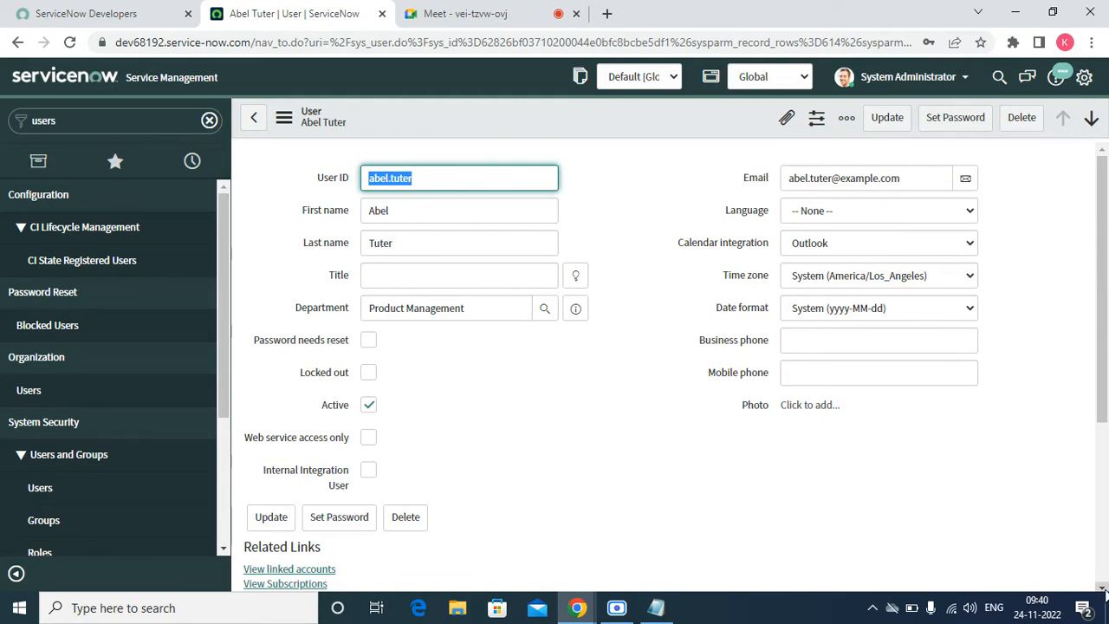
- Add the Capacity Mgmt and CAB Approval groups to the user's group list and save
scroll(1096, 581, "down", 5)
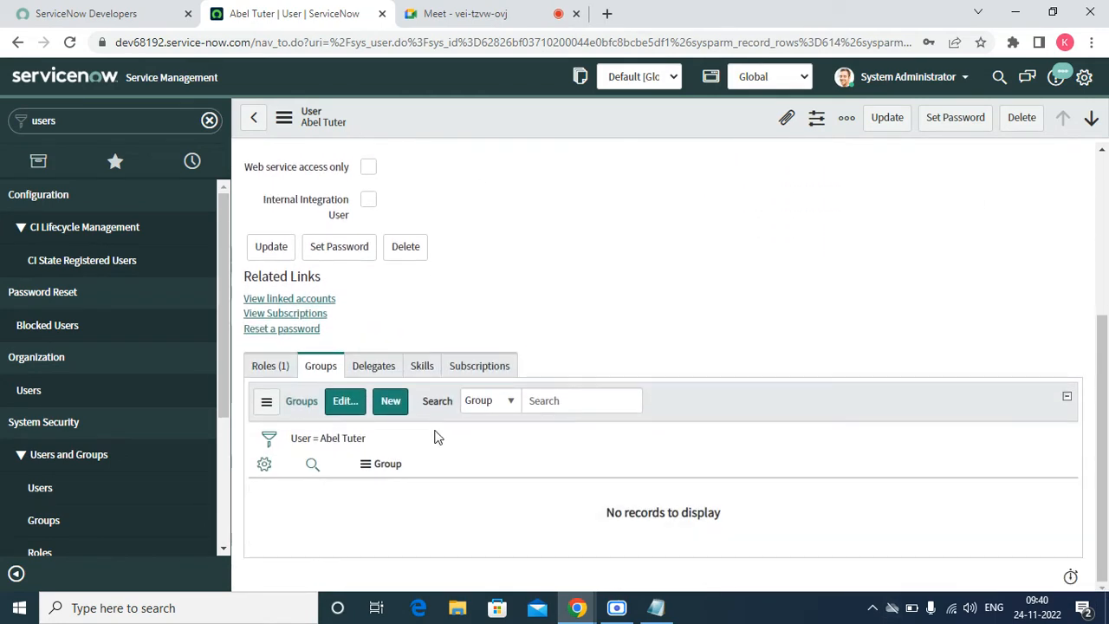
left_click(342, 404)
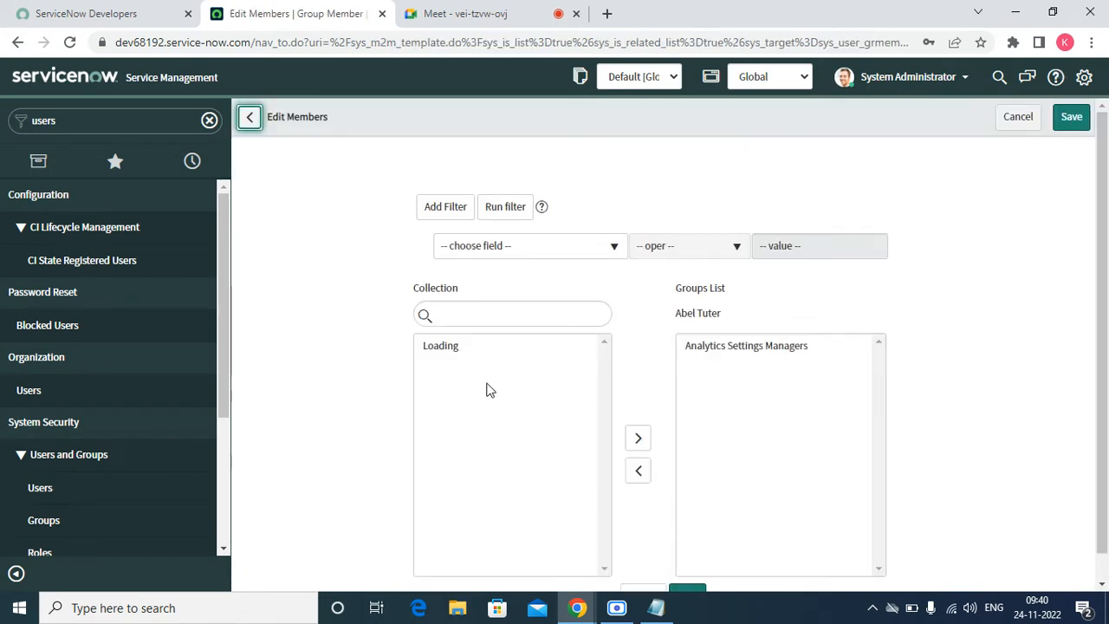
double_click(469, 463)
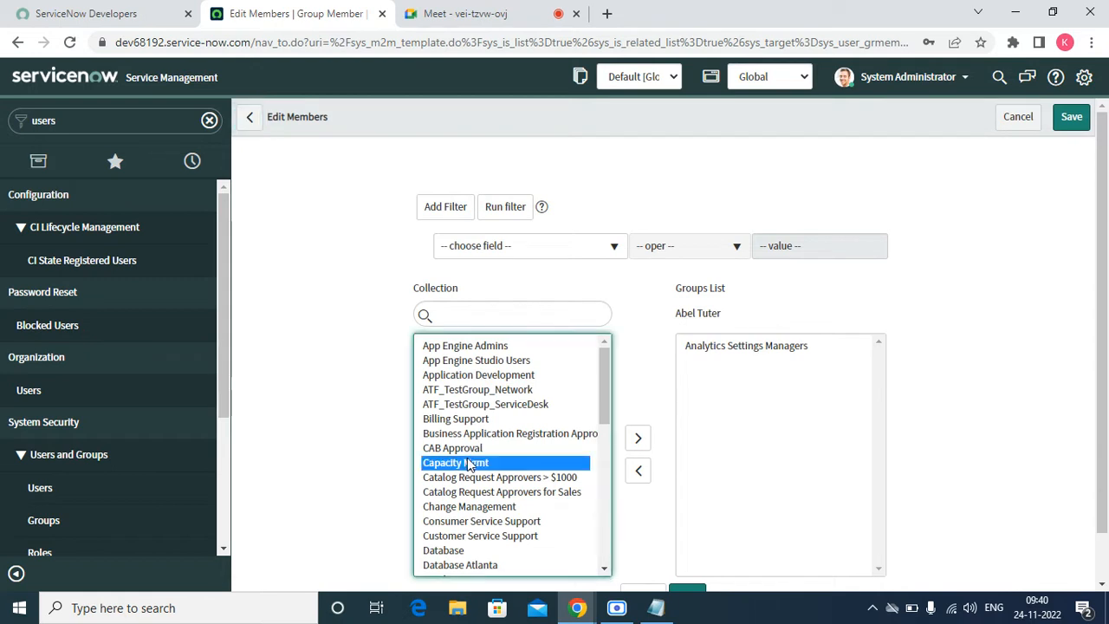
left_click(465, 450)
double_click(465, 449)
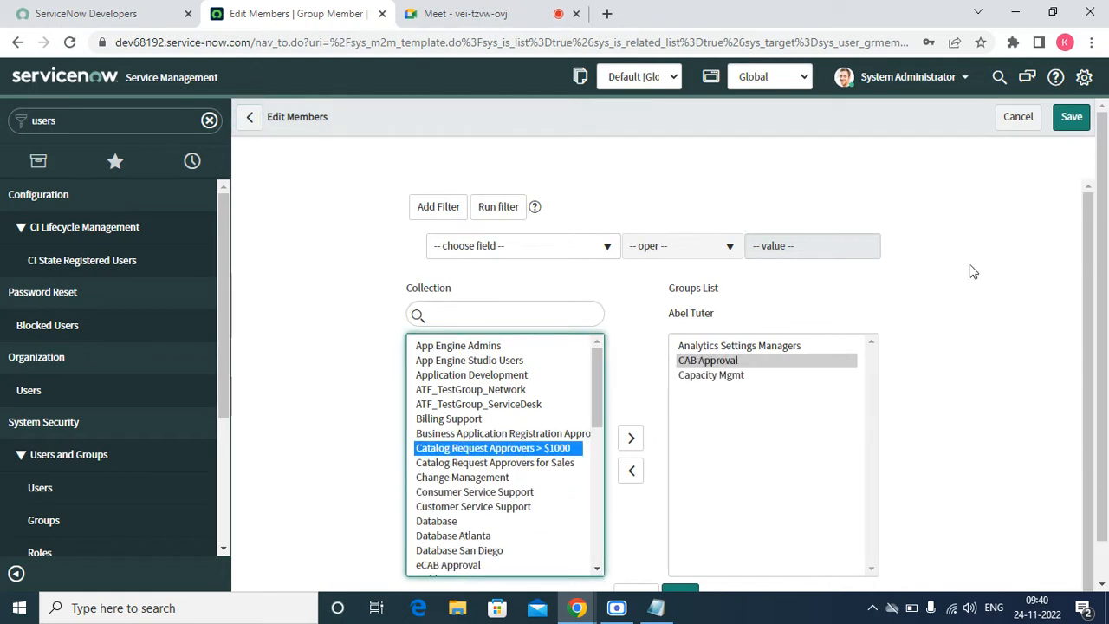
left_click(1076, 120)
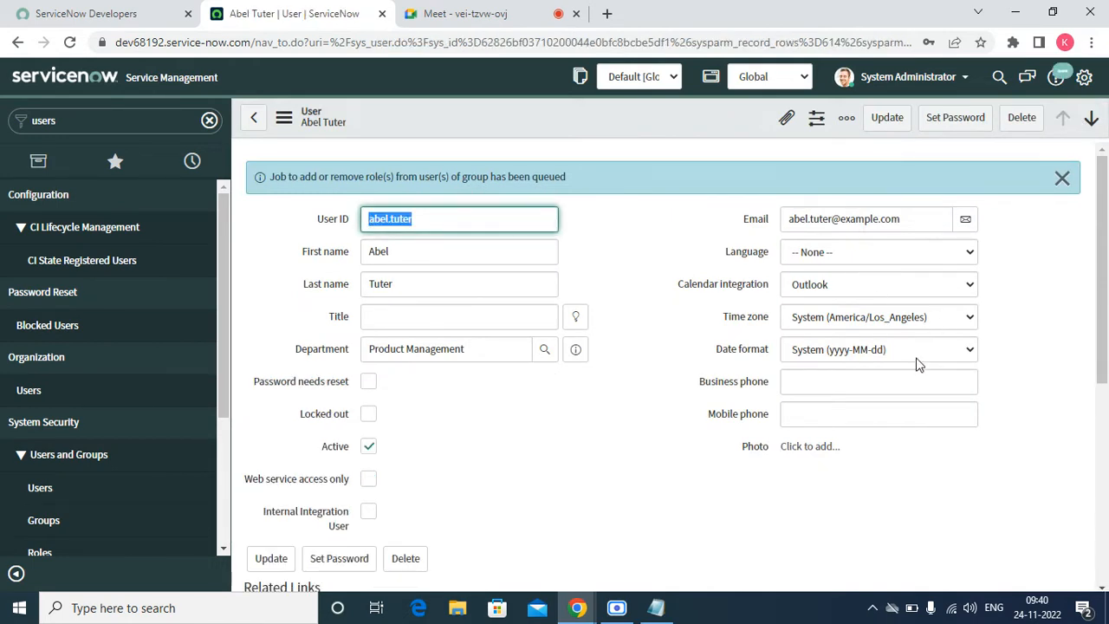
- Inspect the user's Capacity Mgmt membership record in a separate browser tab, highlighting the sys_user_grmember table name in its address
left_click(1097, 585)
left_click(1097, 585)
left_click(1098, 585)
scroll(1098, 589, "down", 4)
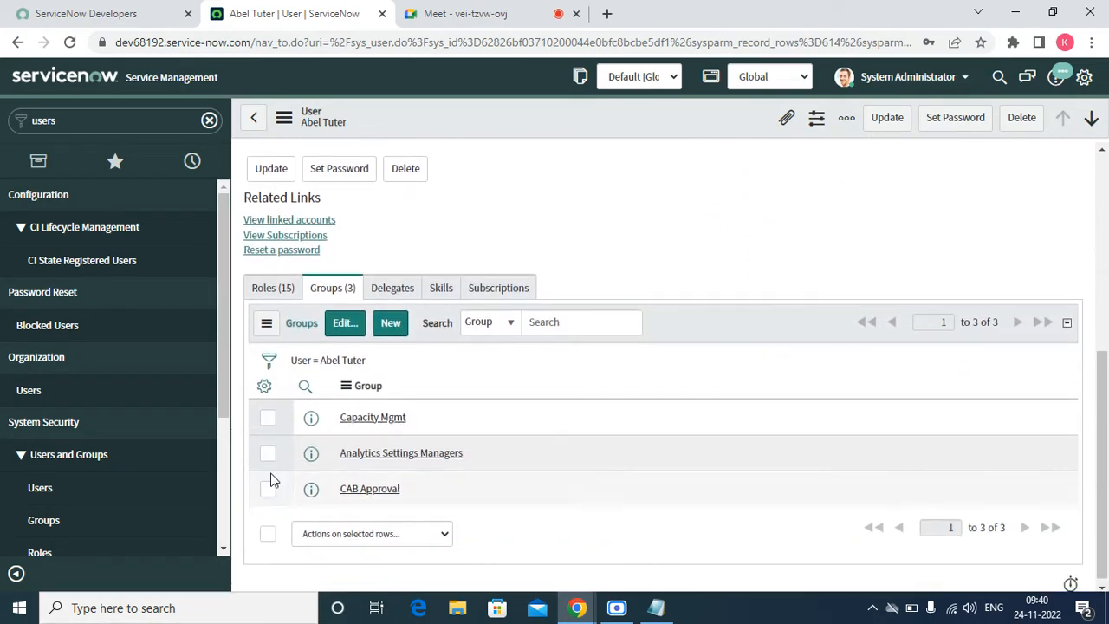
right_click(312, 420)
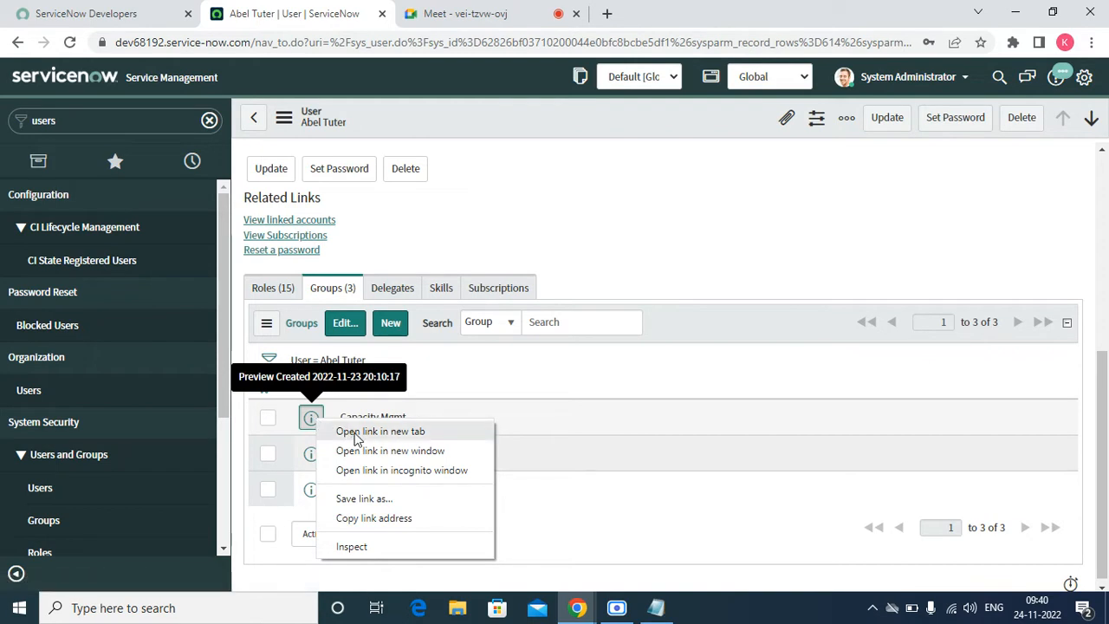
left_click(355, 432)
left_click(477, 17)
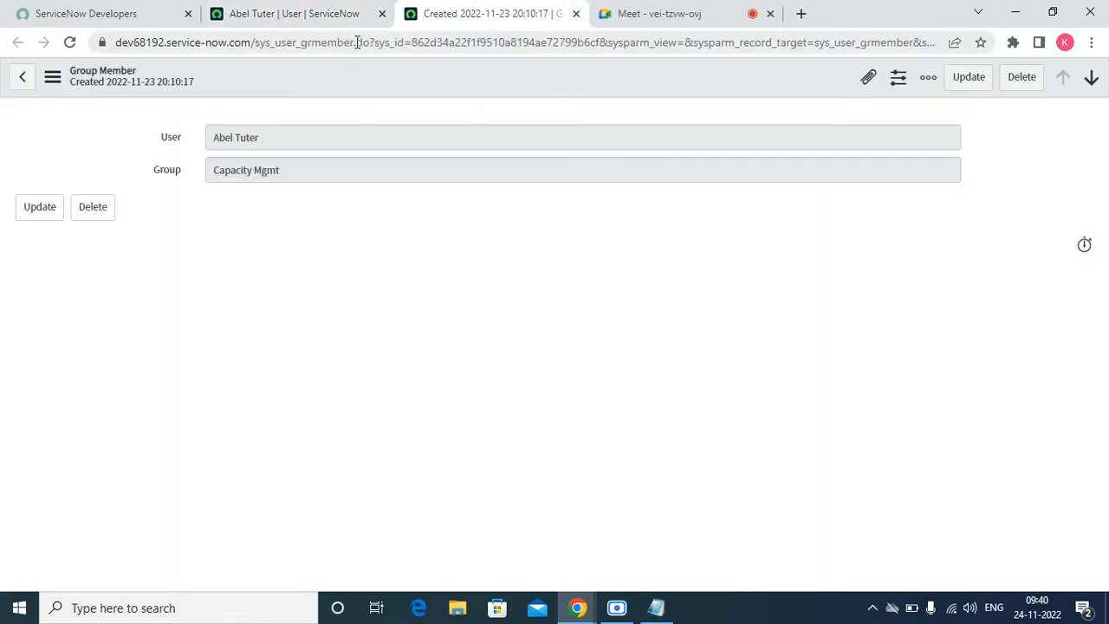
left_click_drag(355, 41, 256, 38)
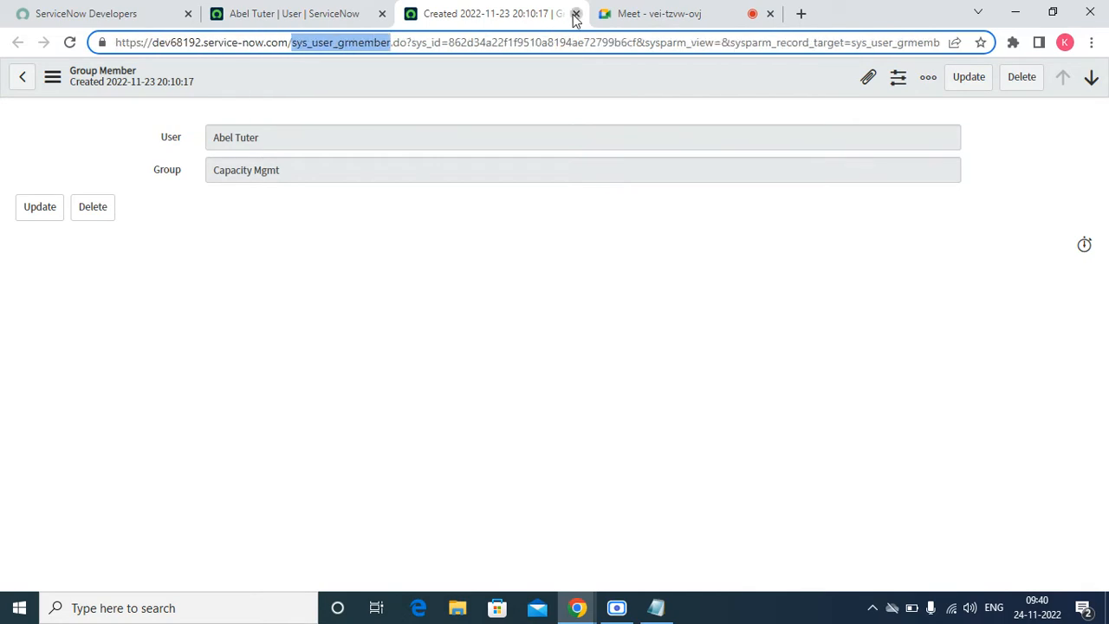
left_click(576, 14)
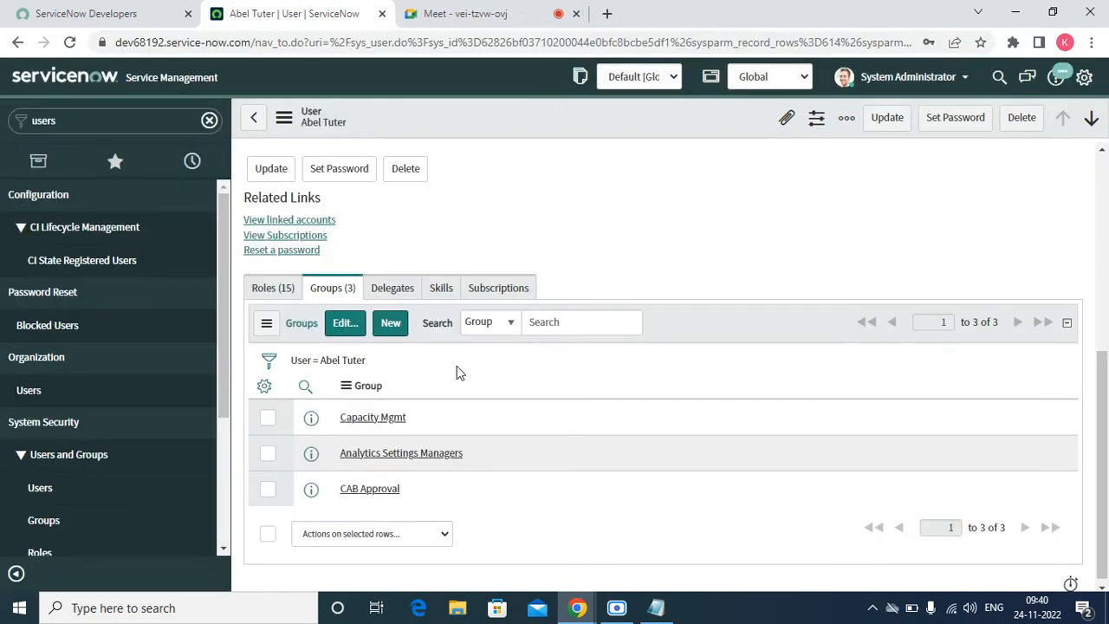
- Open the Capacity Mgmt group and view its first group member's membership record in a new browser tab
left_click(386, 423)
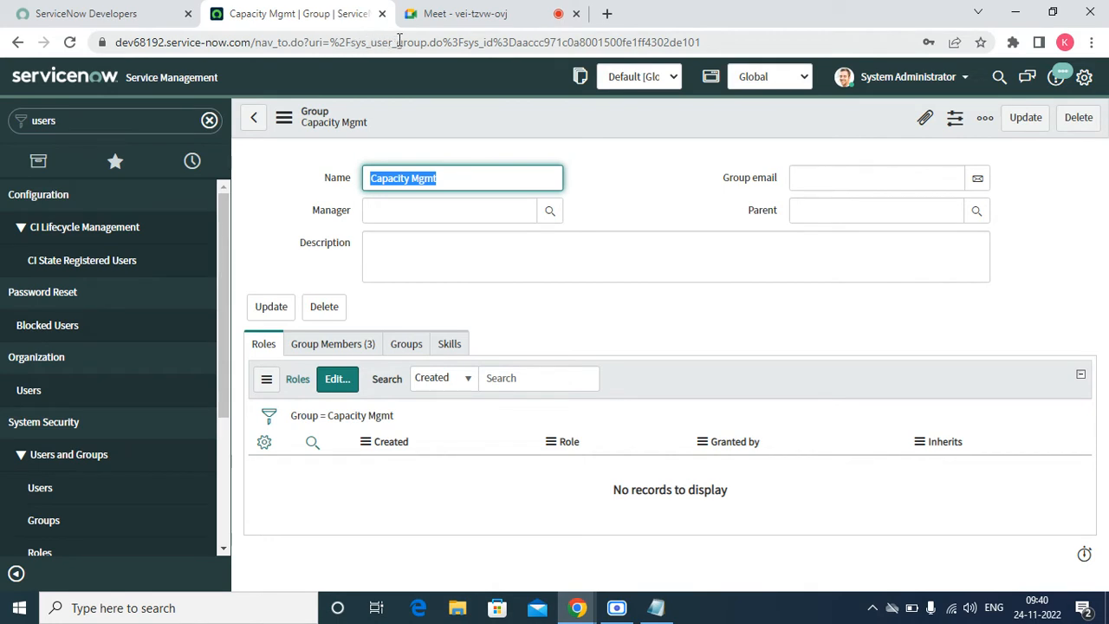
left_click(294, 347)
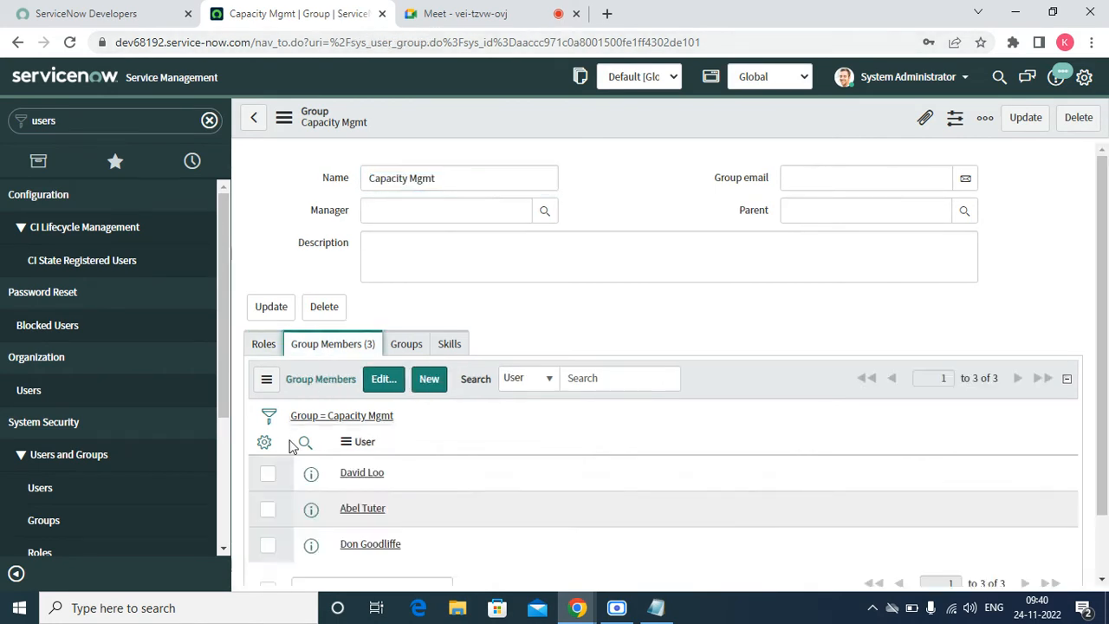
left_click(310, 474)
right_click(308, 476)
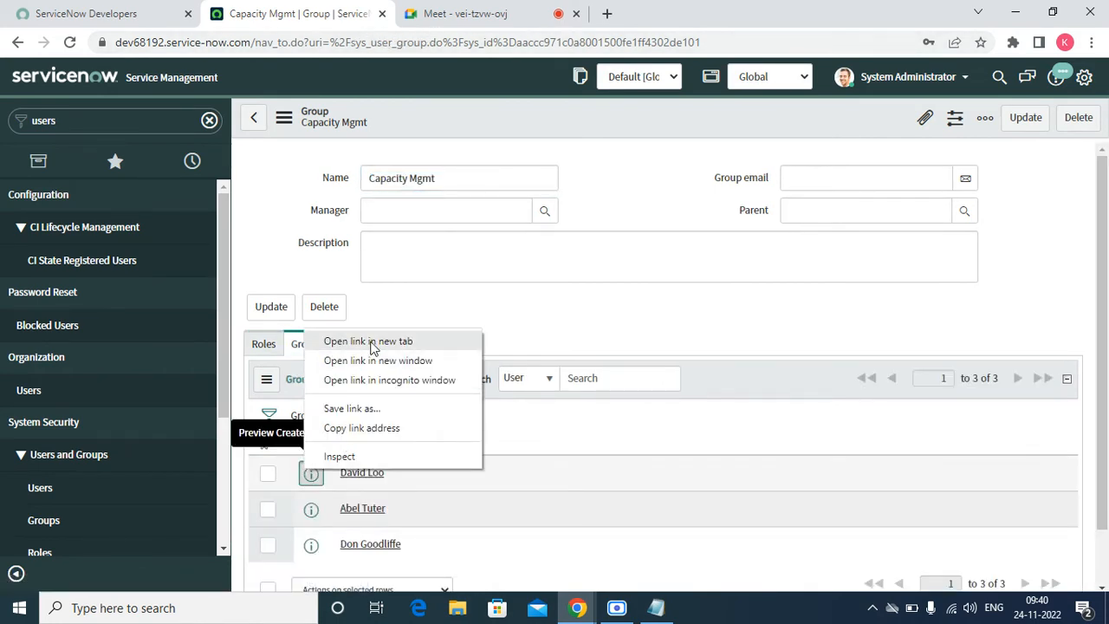
left_click(373, 342)
left_click(462, 13)
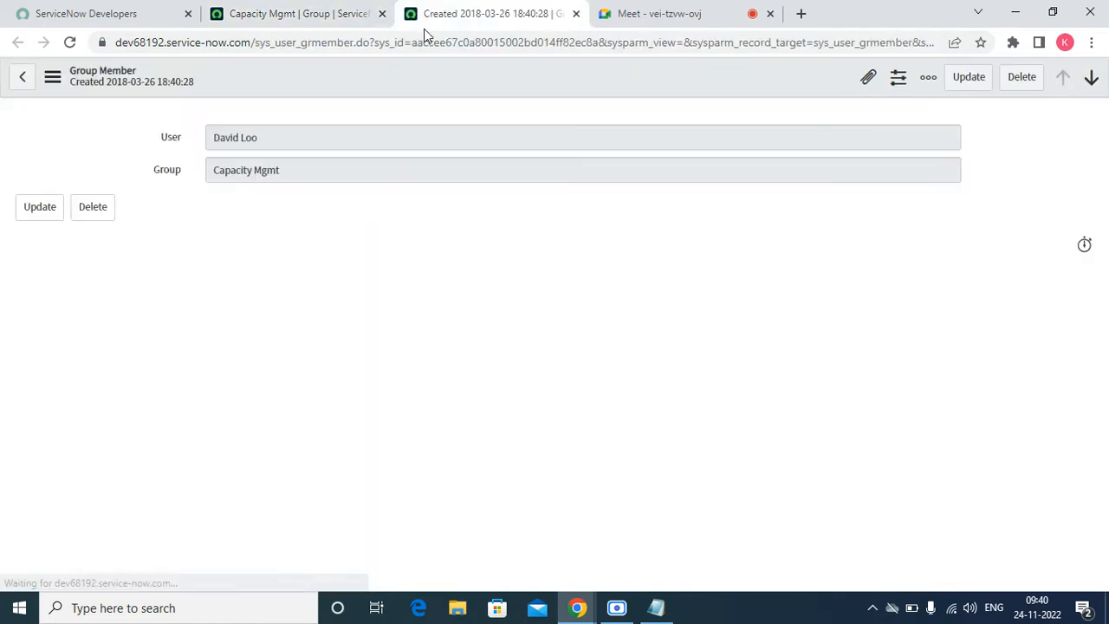
- Return to the Capacity Mgmt group's browser tab and clear the navigator filter
left_click(317, 17)
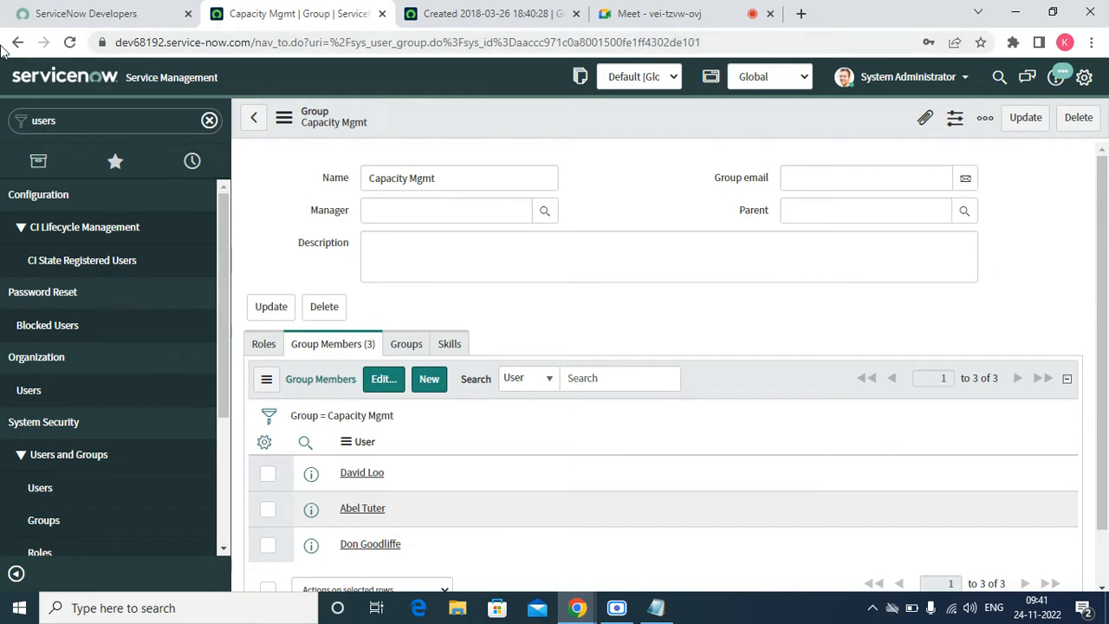
left_click(116, 120)
key("BackSpace")
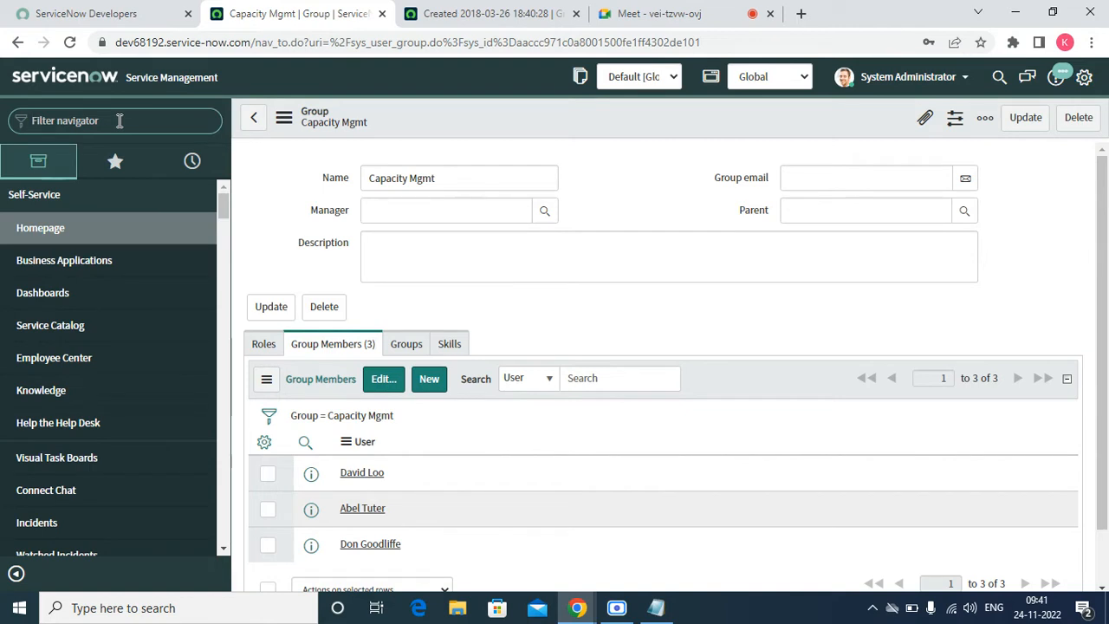
key("super+t")
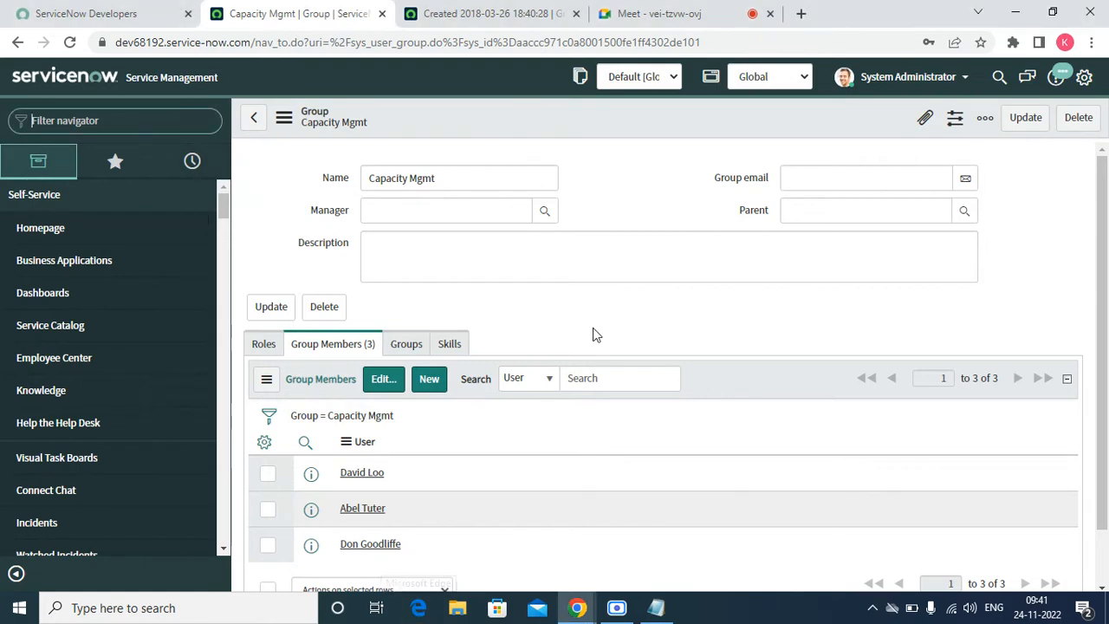
- Open a new Notepad document and enter the table title "Narayana" followed by blank lines
key("super+r")
key("Return")
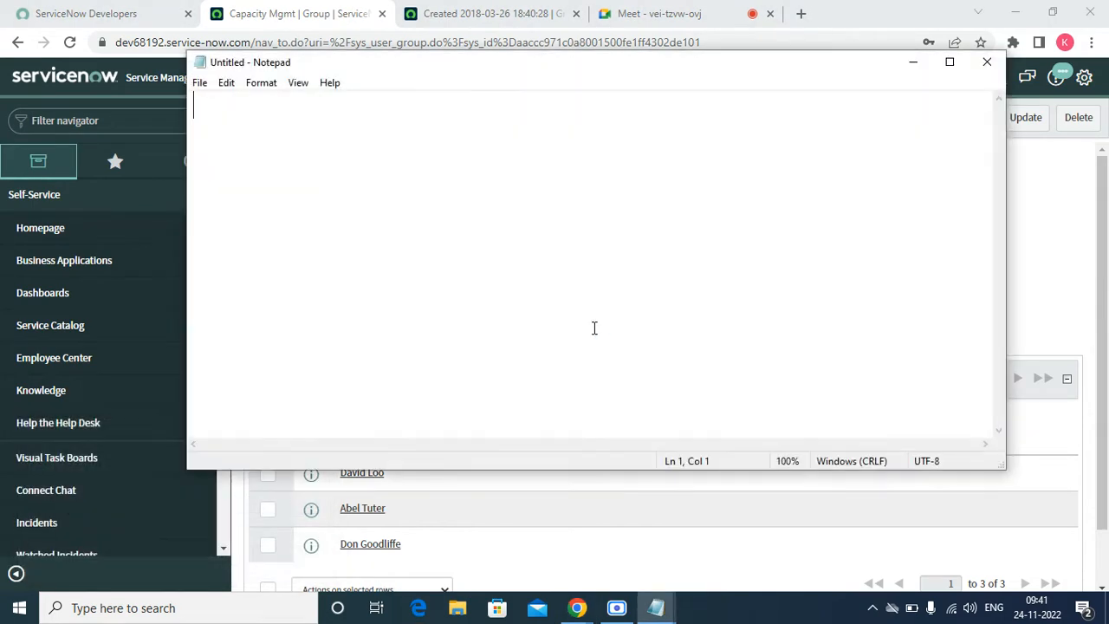
type("Nara")
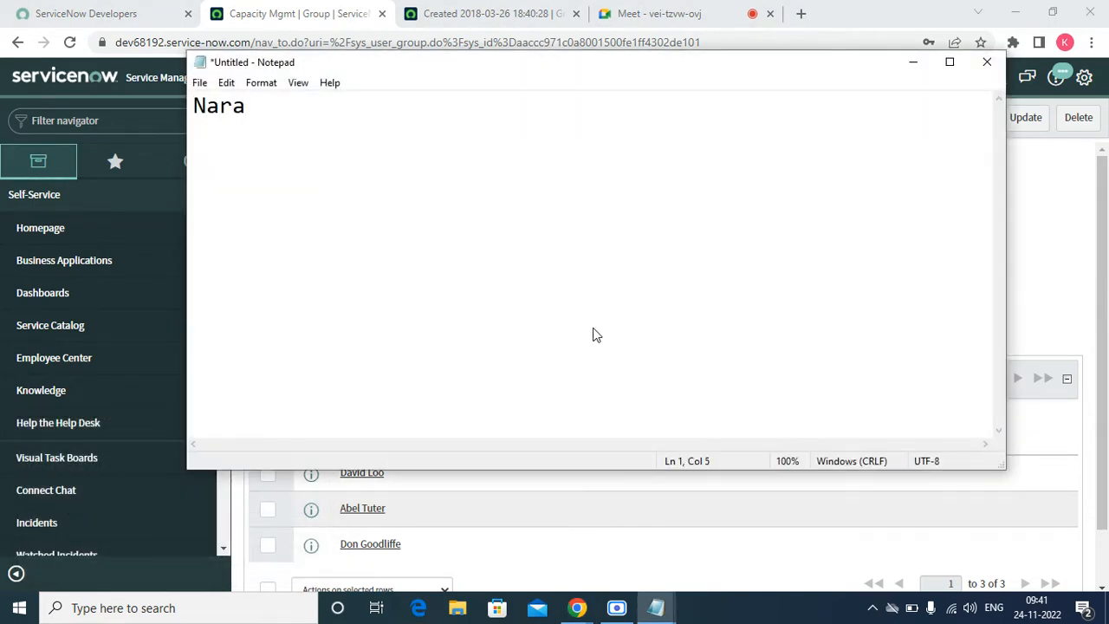
type("yana")
key("Return")
key("Return")
key("Return")
- Begin a numbered list of table fields with 1. Name, 2. Father Name and 3. Group
type("1")
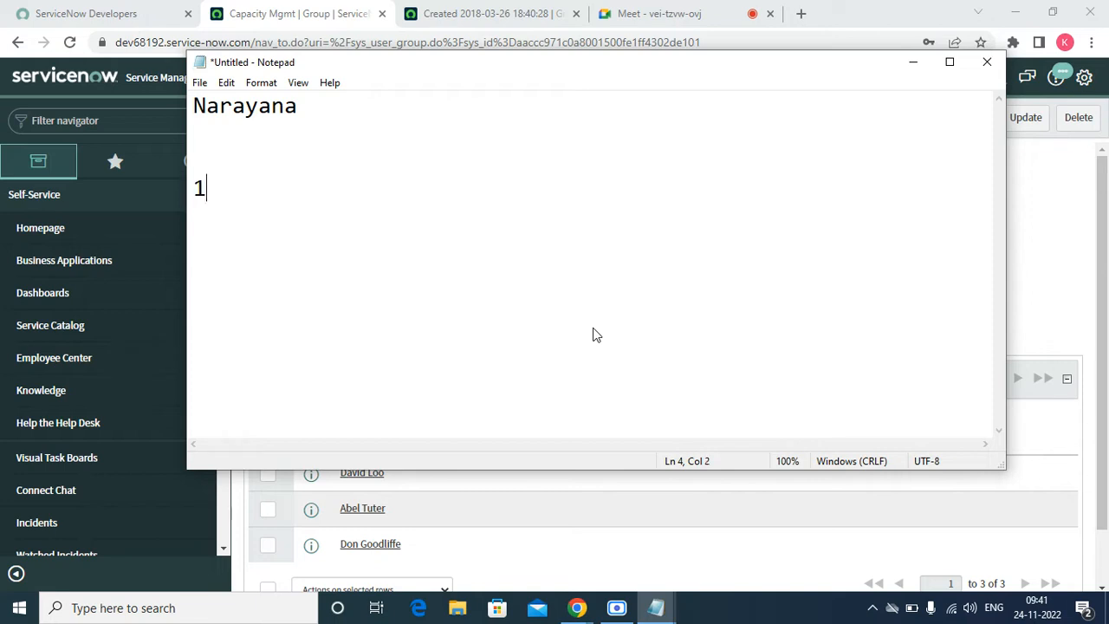
type(". Name")
key("Return")
type("2. ")
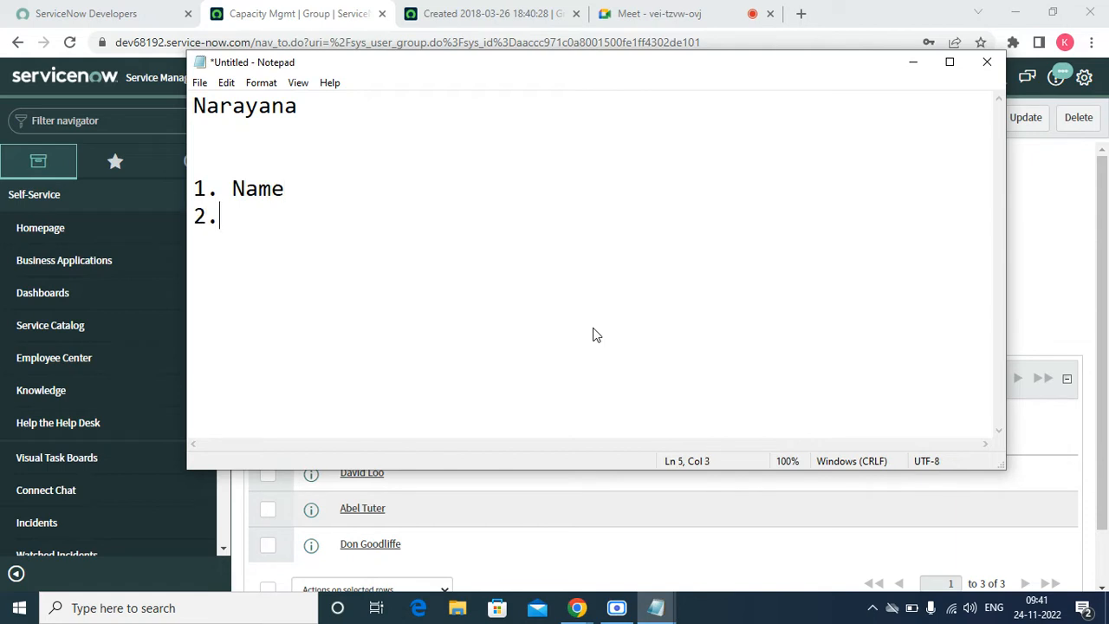
type("Father Name")
key("Return")
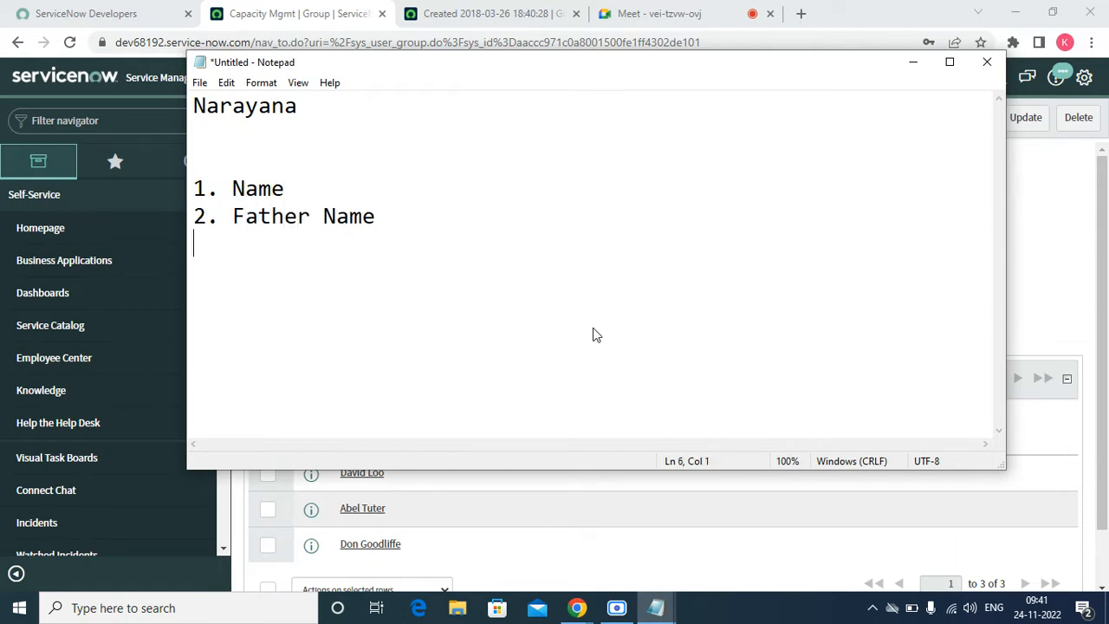
type("3. Group")
key("Return")
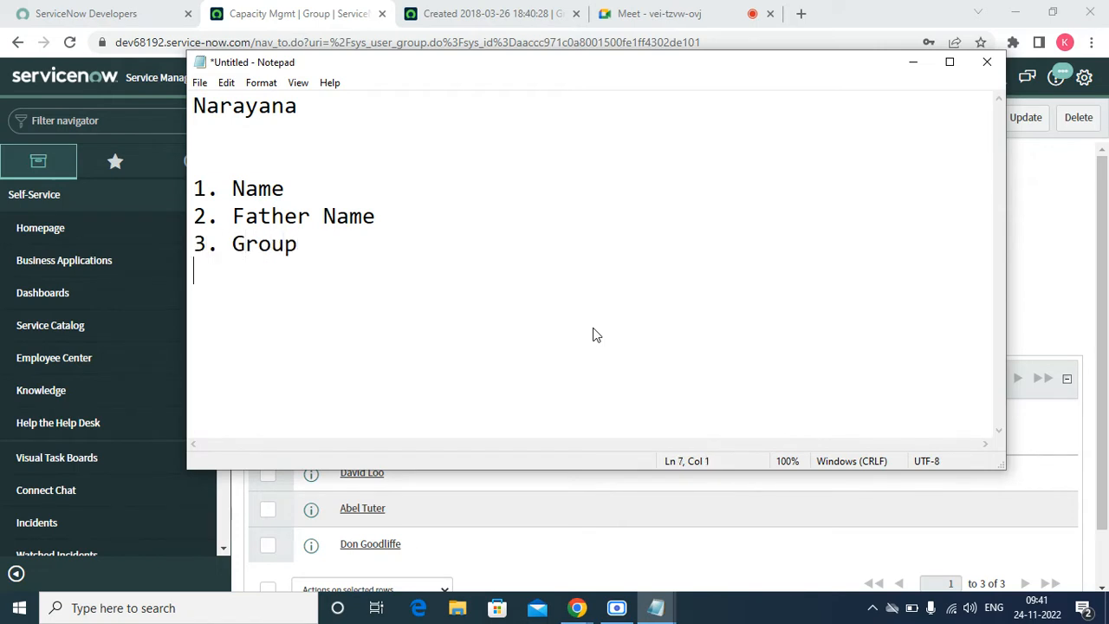
- Continue the numbered field list with 4. State, 5. City and 6. Address
type("4. State")
key("BackSpace")
key("BackSpace")
type("te")
key("Return")
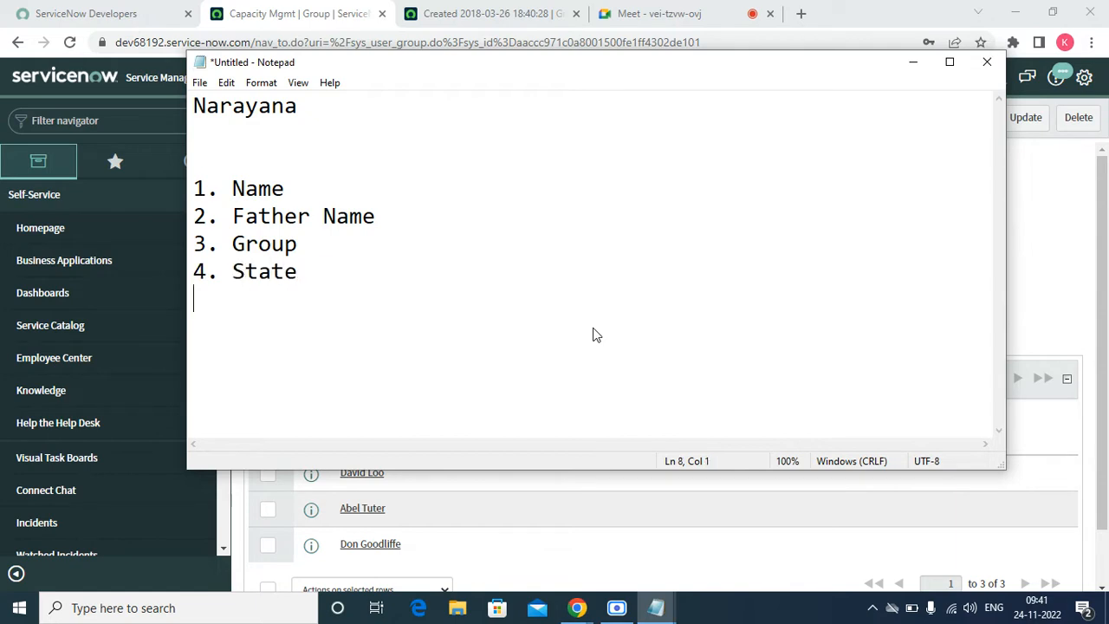
type("5. City")
key("Return")
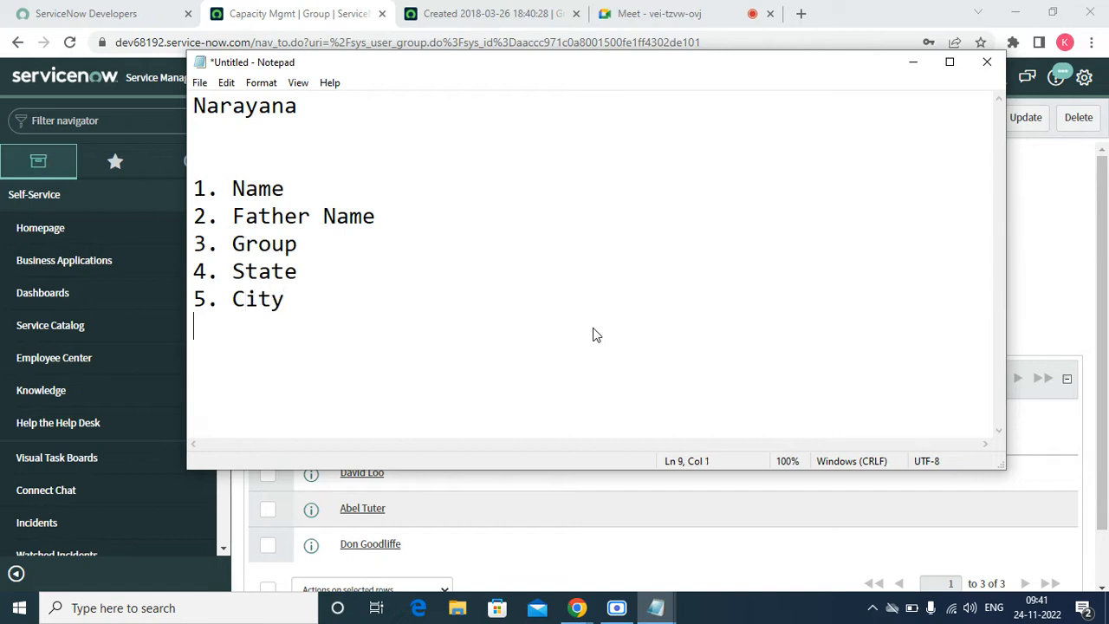
type("6. Address")
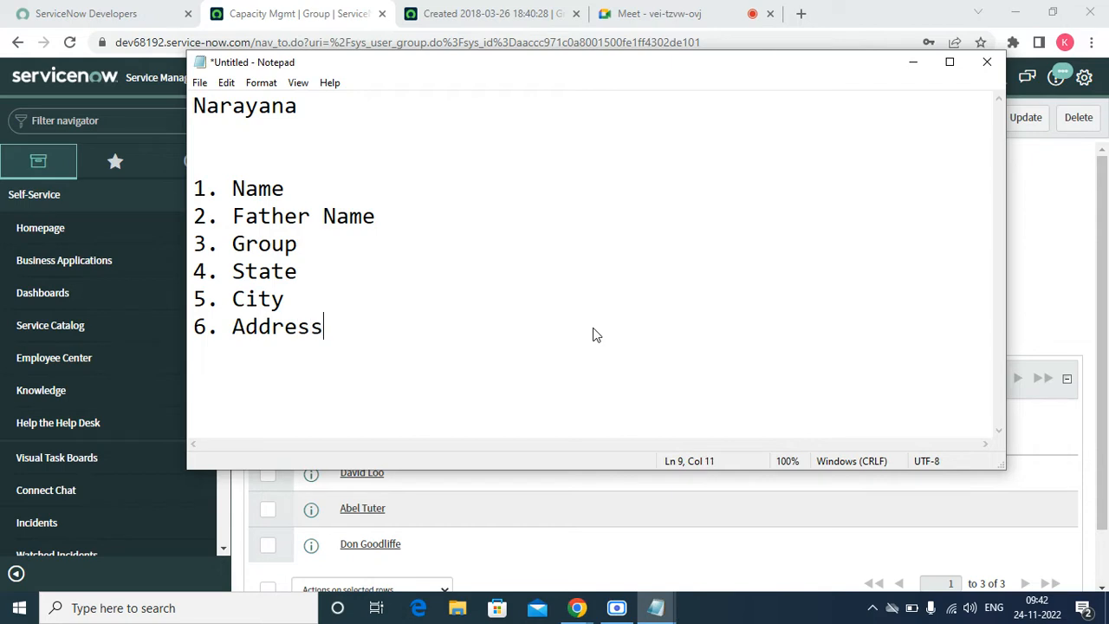
- Add 7. Gender and 8. Mobile to the numbered field list
key("Return")
type("7. Gendor")
key("Return")
key("BackSpace")
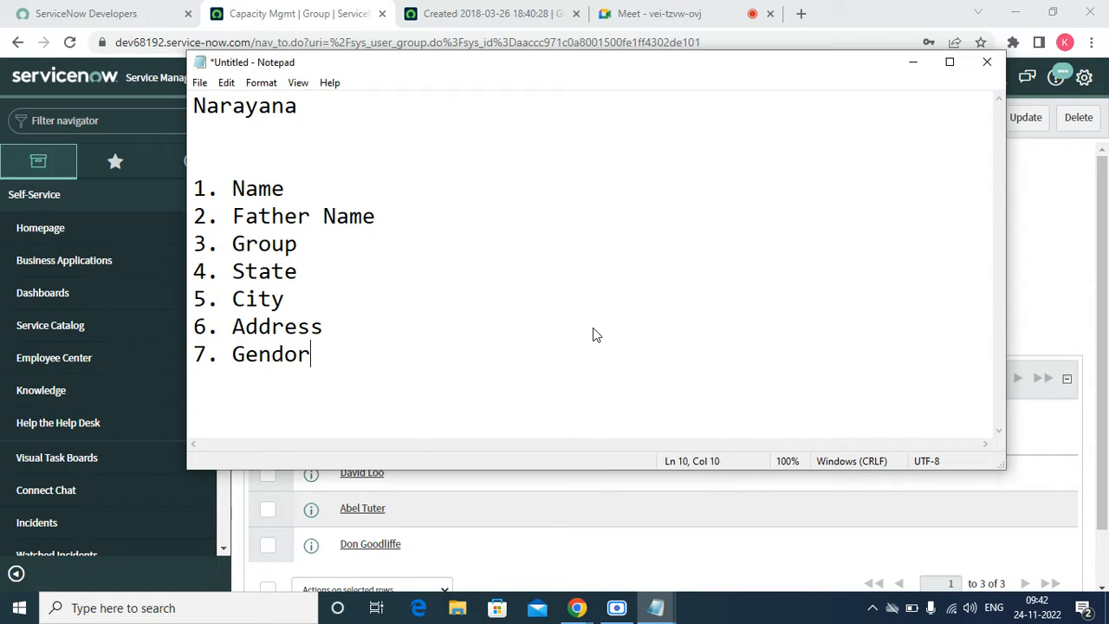
key("BackSpace")
key("BackSpace")
type("er")
key("Return")
type("8. Mobile")
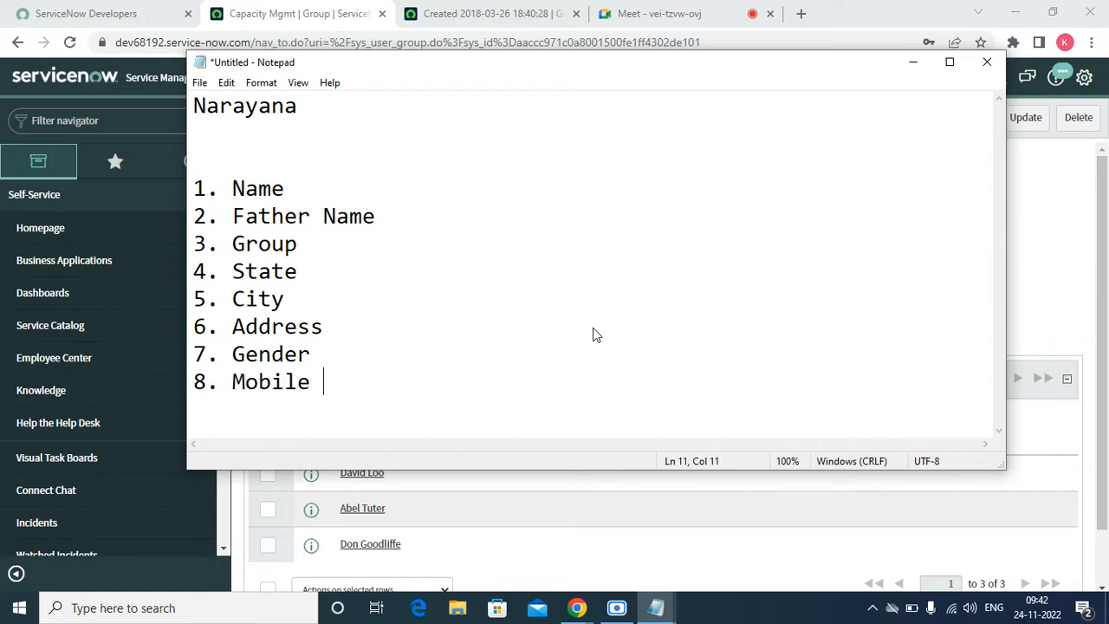
- Add "9. Email id" as the last entry of the numbered field list
key("Return")
type("9 . Ema")
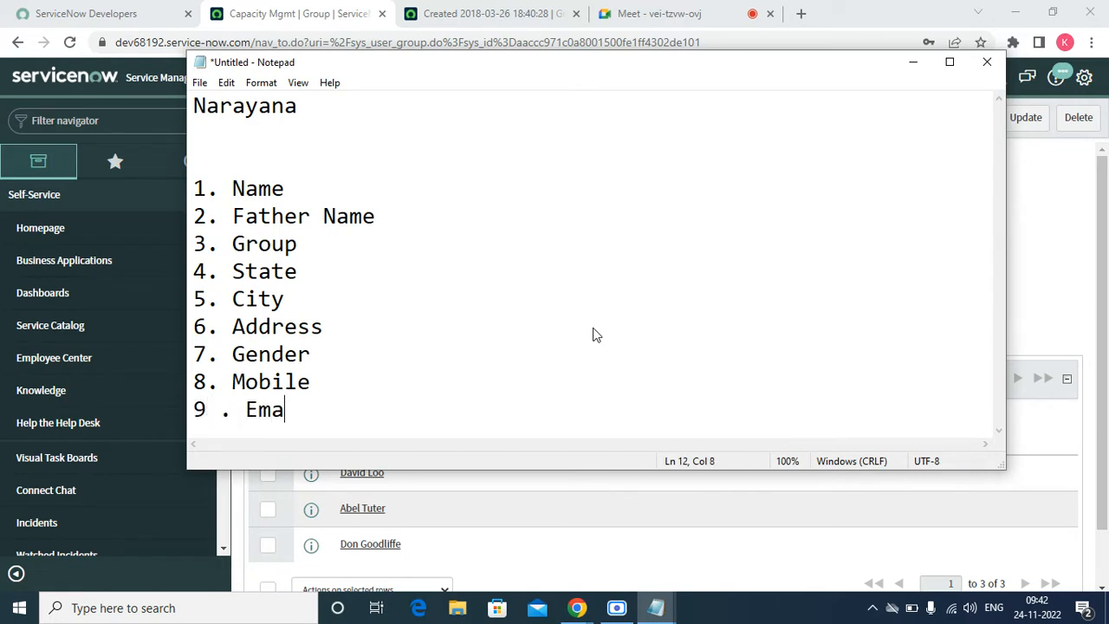
key("BackSpace")
key("BackSpace")
key("BackSpace")
key("BackSpace")
key("BackSpace")
key("BackSpace")
type(". Em")
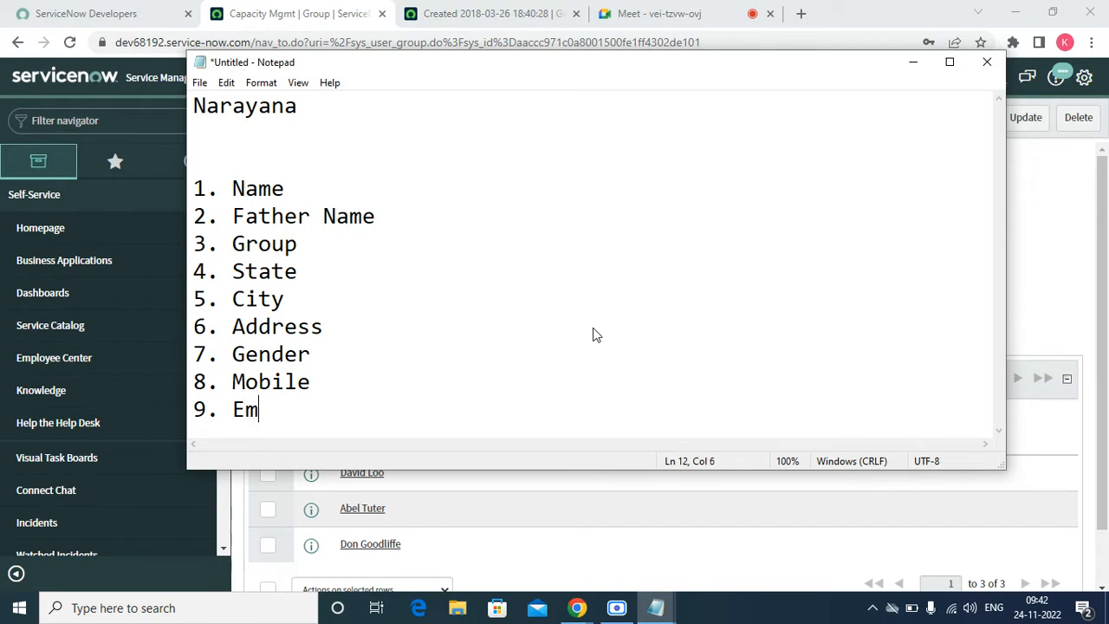
type("ail id")
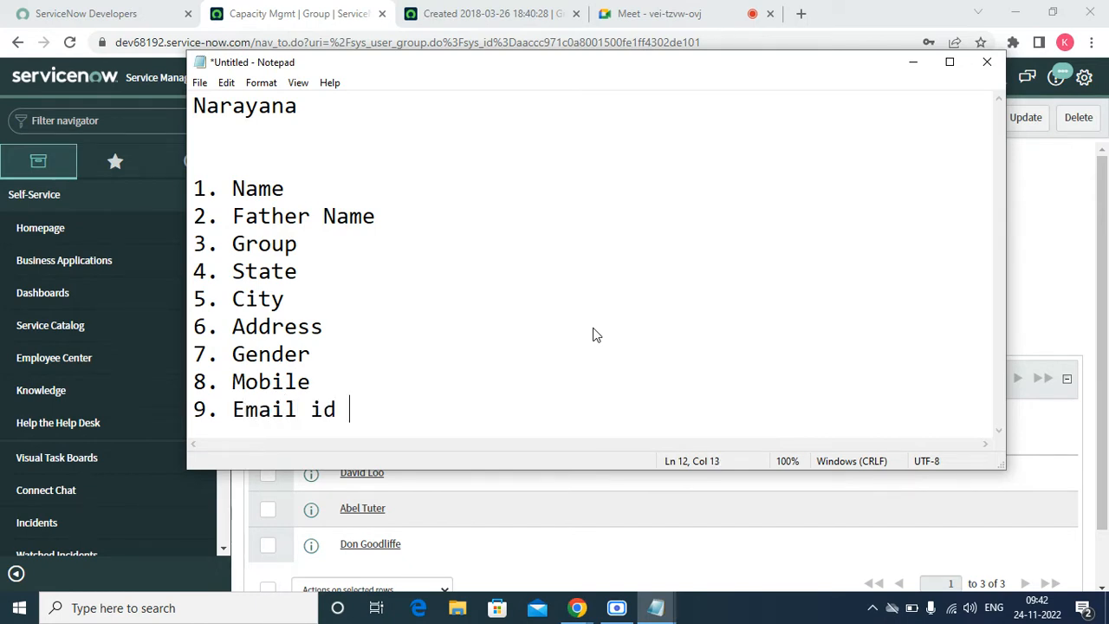
- Minimize Notepad, filter the ServiceNow navigator by "tables" and open the Tables list under System Definition
left_click(913, 62)
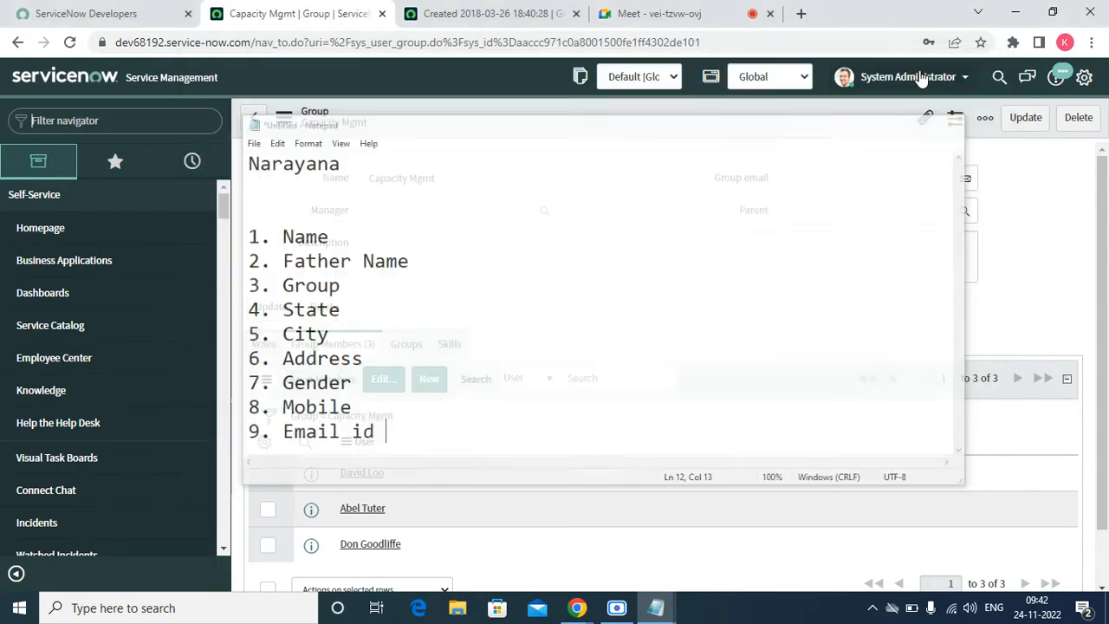
left_click(150, 121)
type("tables")
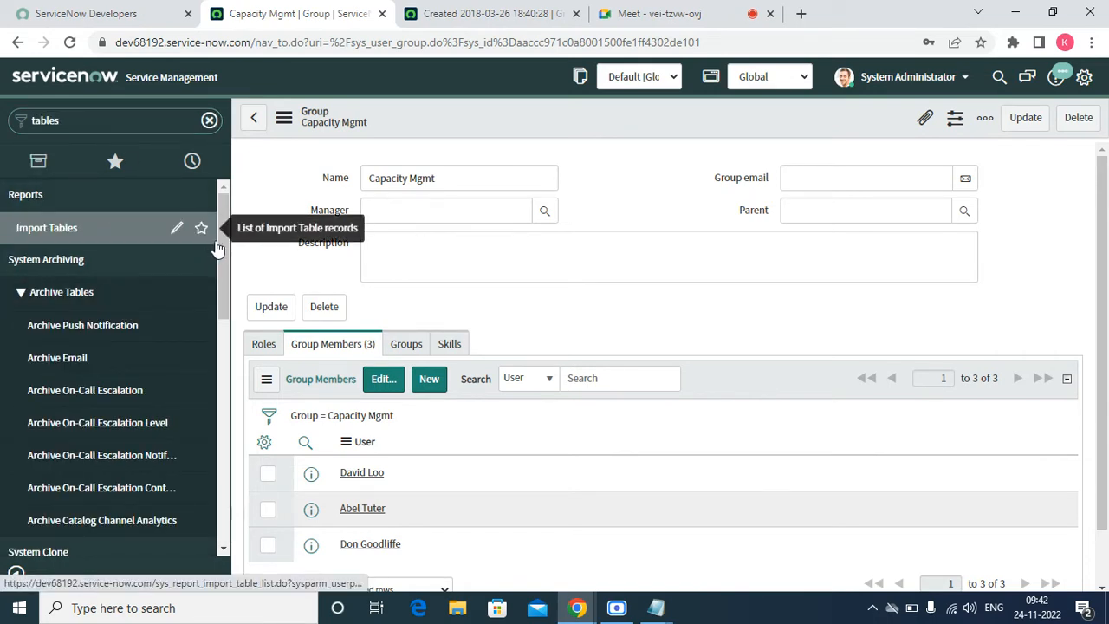
left_click(223, 345)
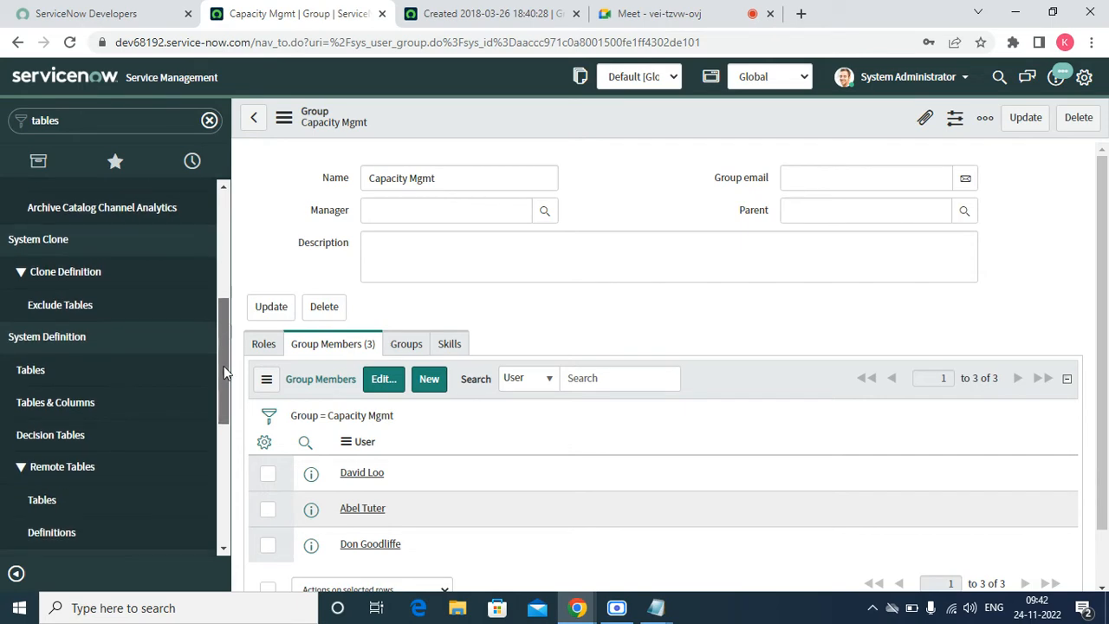
left_click_drag(224, 366, 224, 375)
left_click(48, 350)
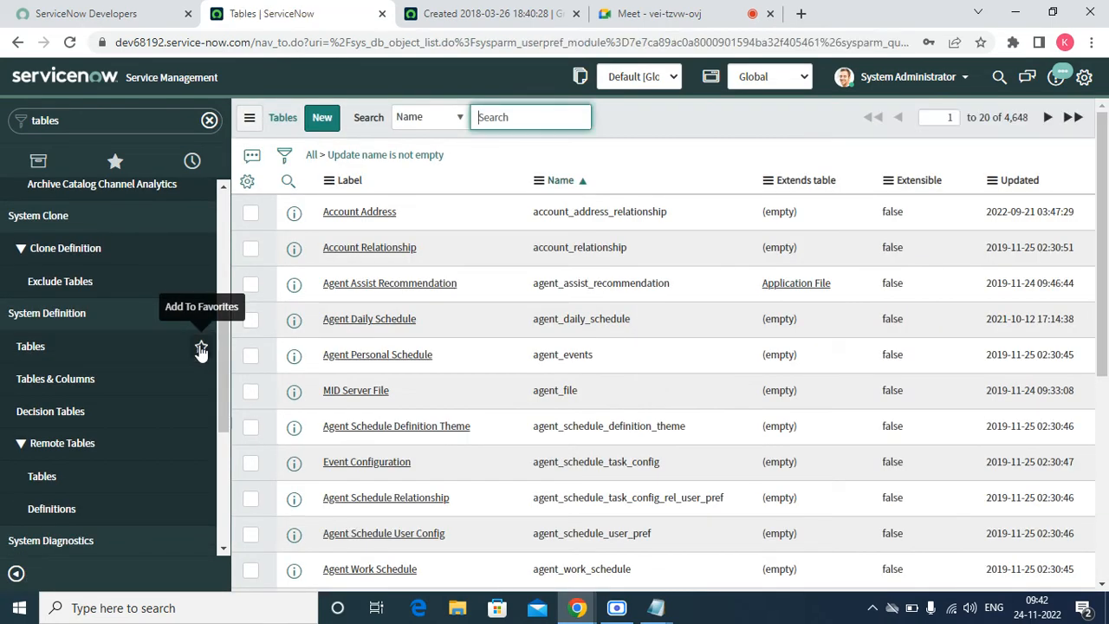
- Add the System Definition Tables module to the favorites and open the list from there
left_click(201, 350)
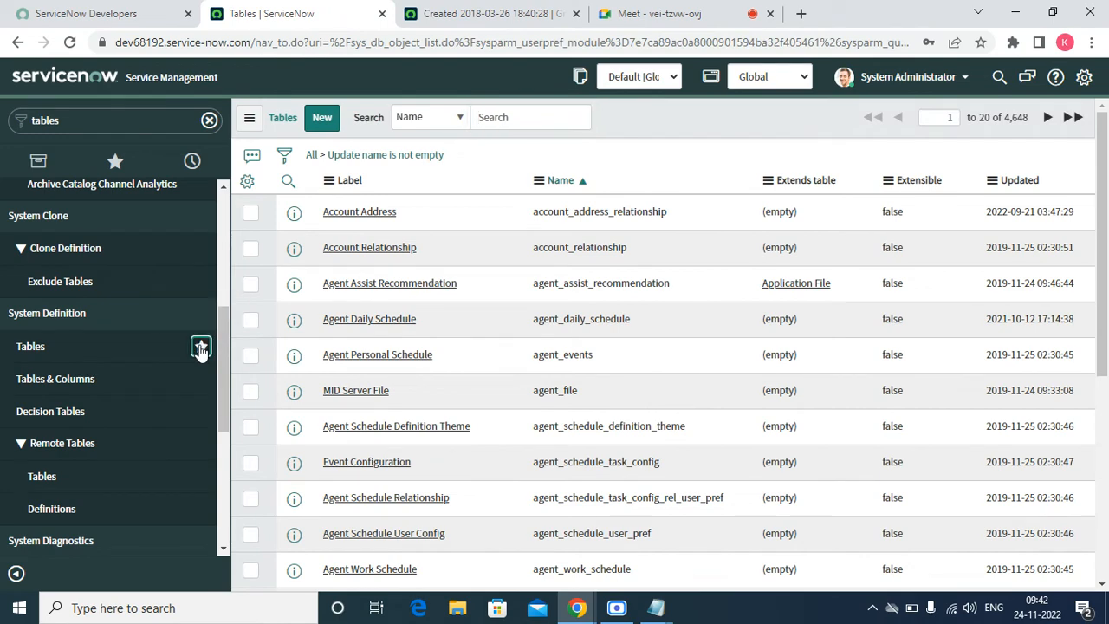
left_click(115, 161)
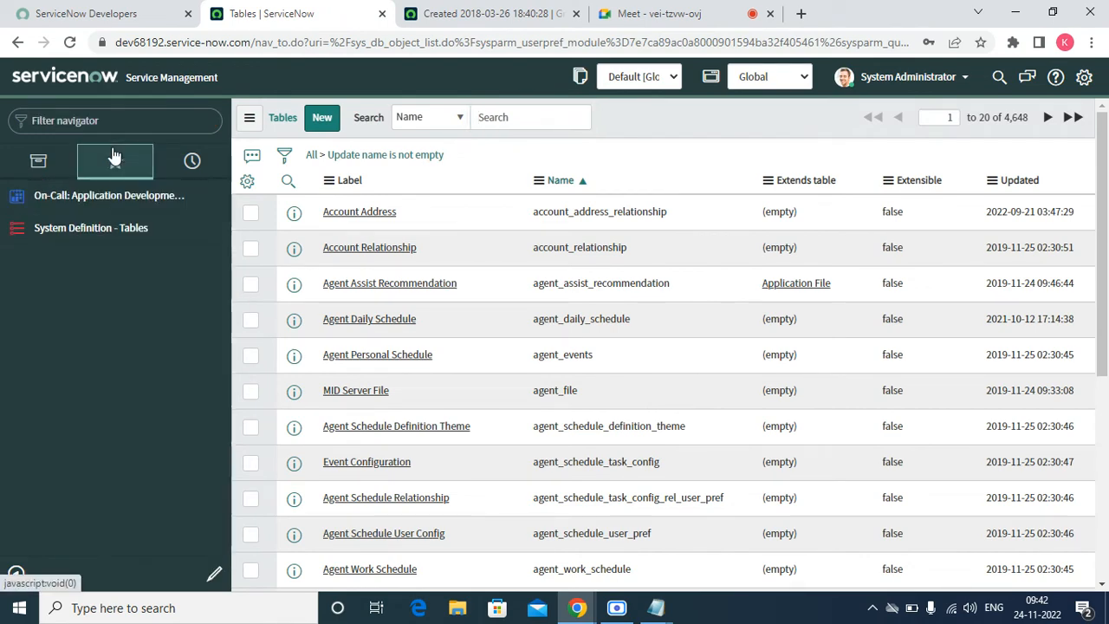
left_click(111, 220)
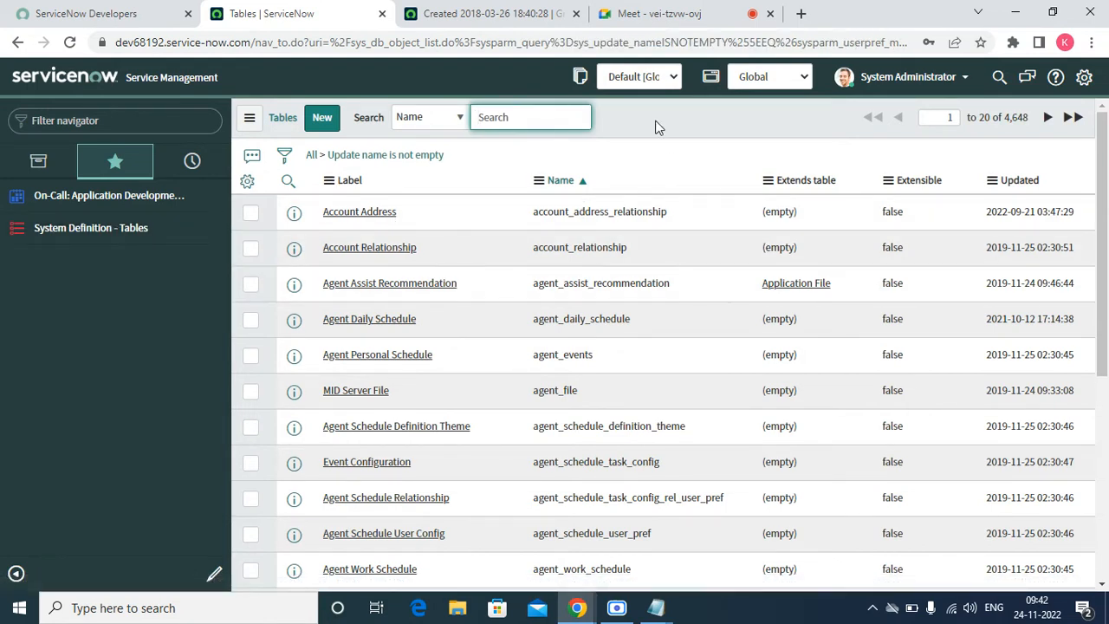
- Start a new table record, dismiss the scoped-application recommendation and set the label to Narayana
left_click(331, 126)
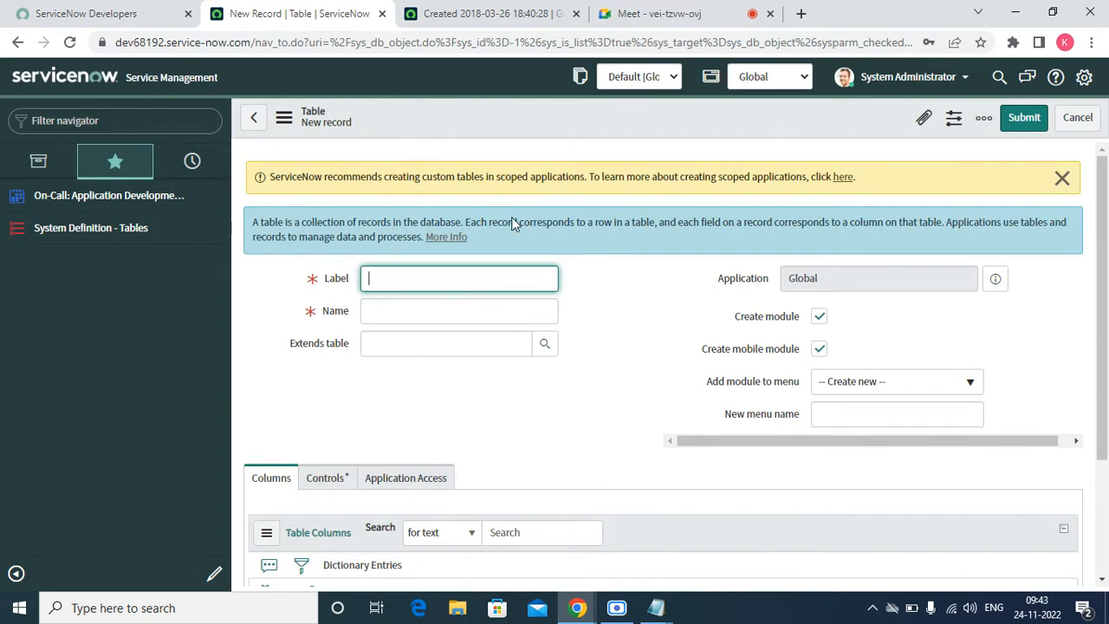
left_click(1062, 179)
left_click(460, 227)
type("N")
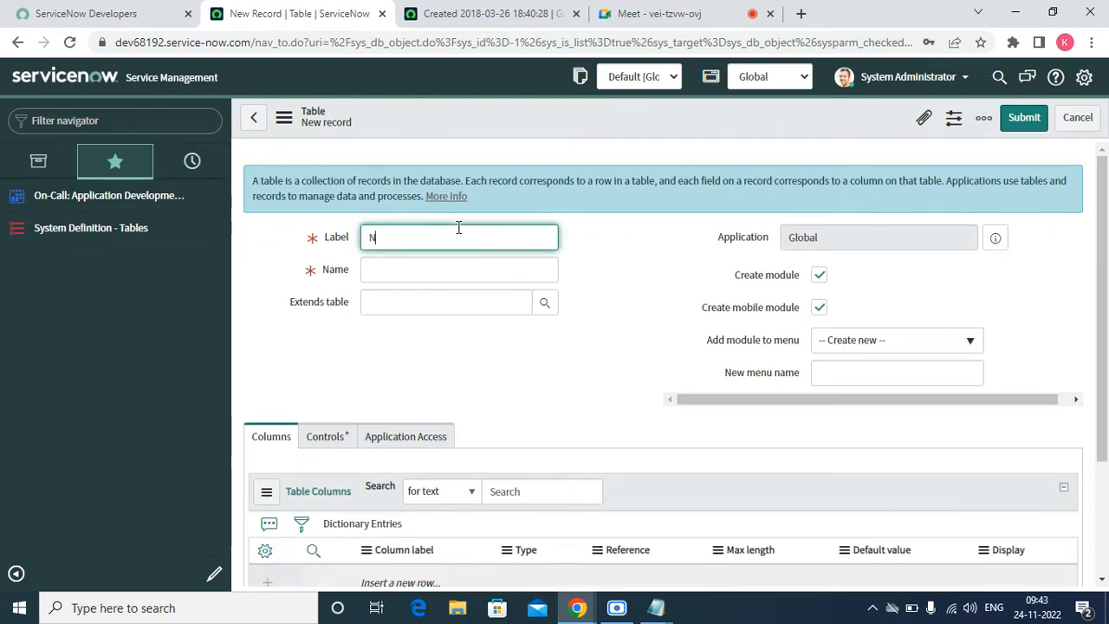
type("arayana")
key("Tab")
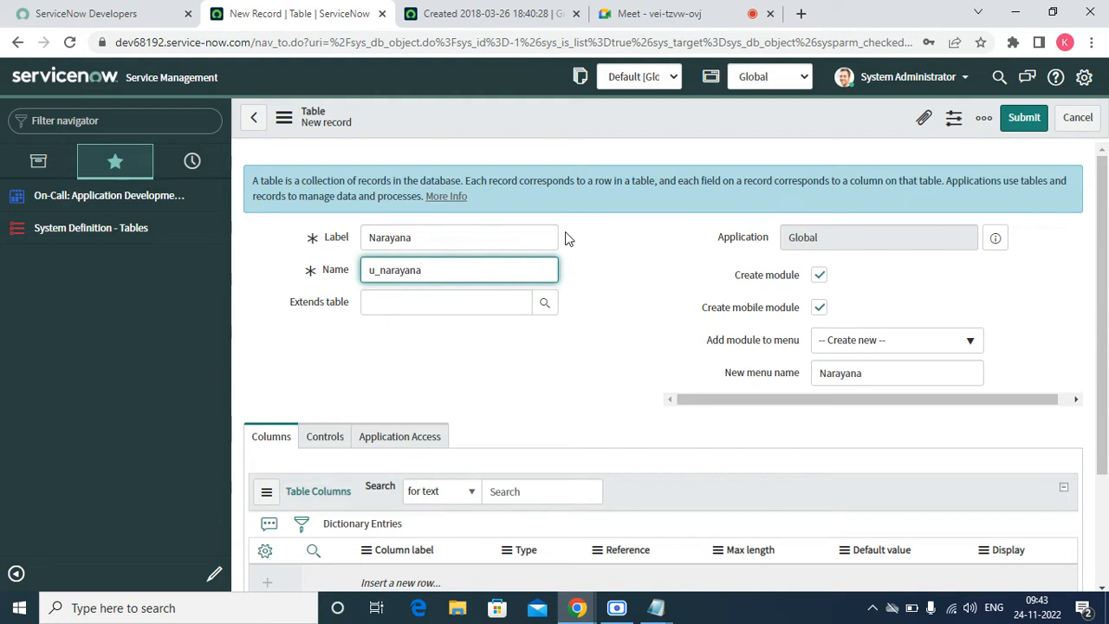
- View the tables offered for the Extends table field and close the lookup without choosing one
left_click(471, 302)
left_click(544, 302)
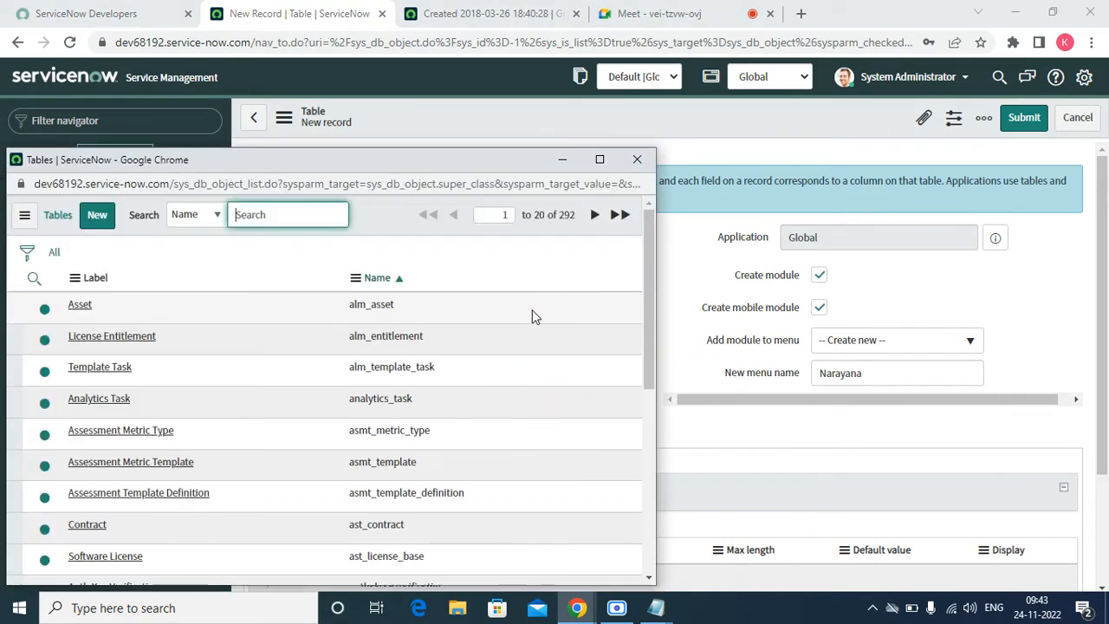
left_click(638, 162)
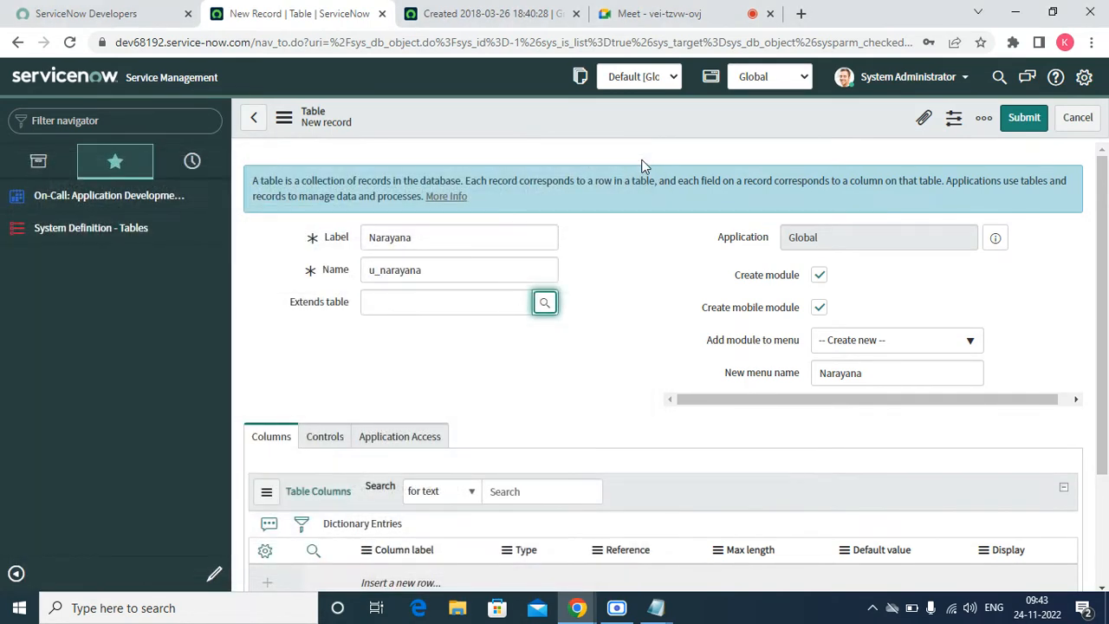
left_click(595, 350)
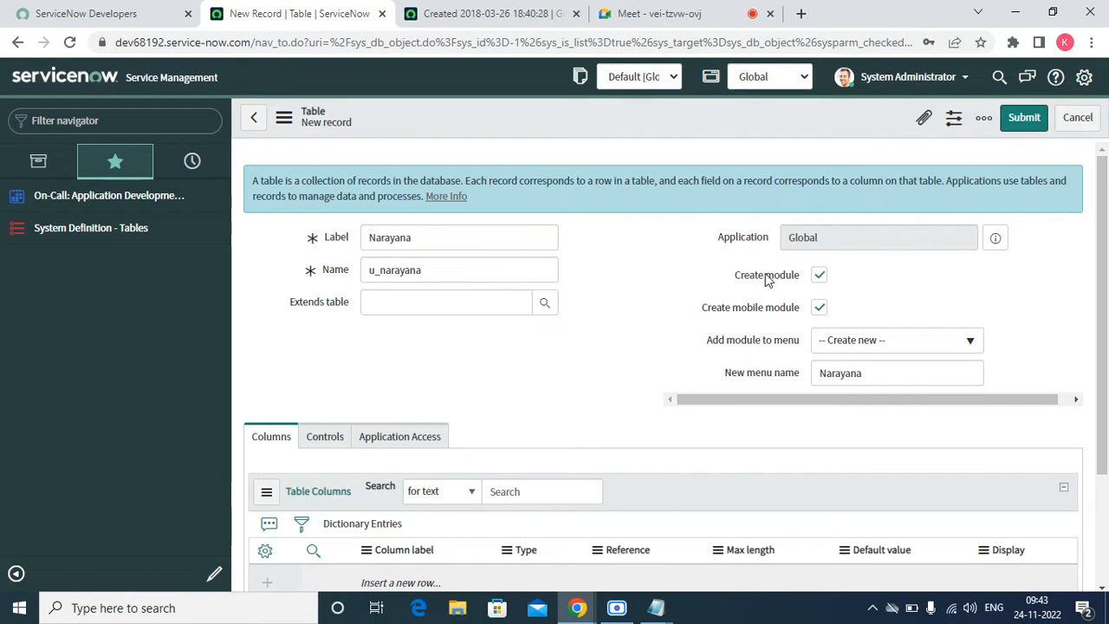
- Examine the full application navigator, the new table's menu settings and its Columns section
left_click(44, 164)
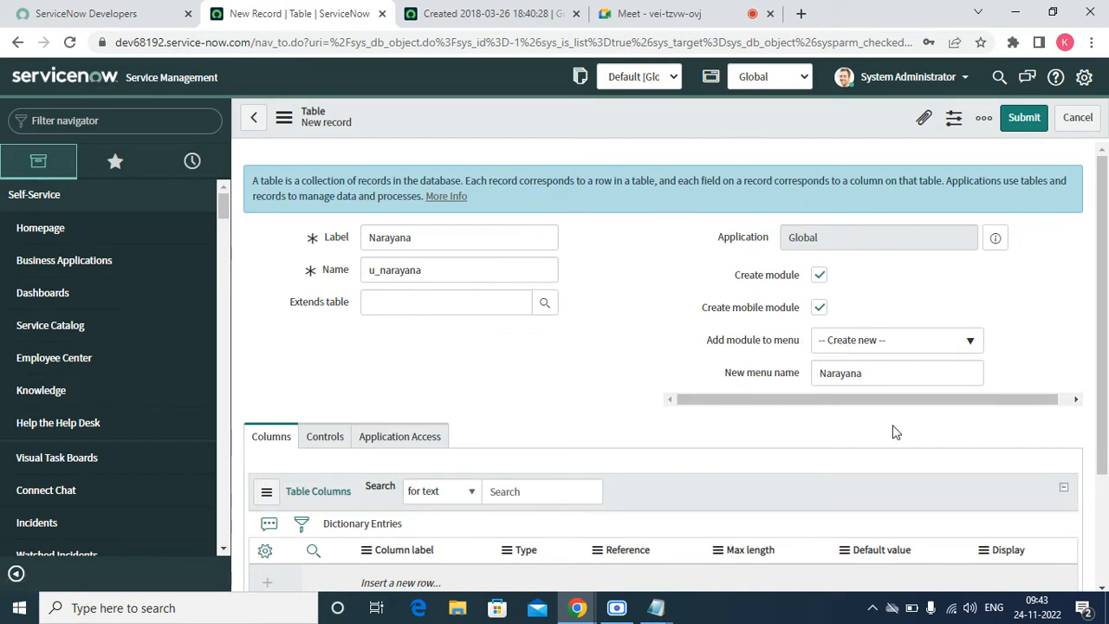
left_click(871, 340)
left_click(914, 290)
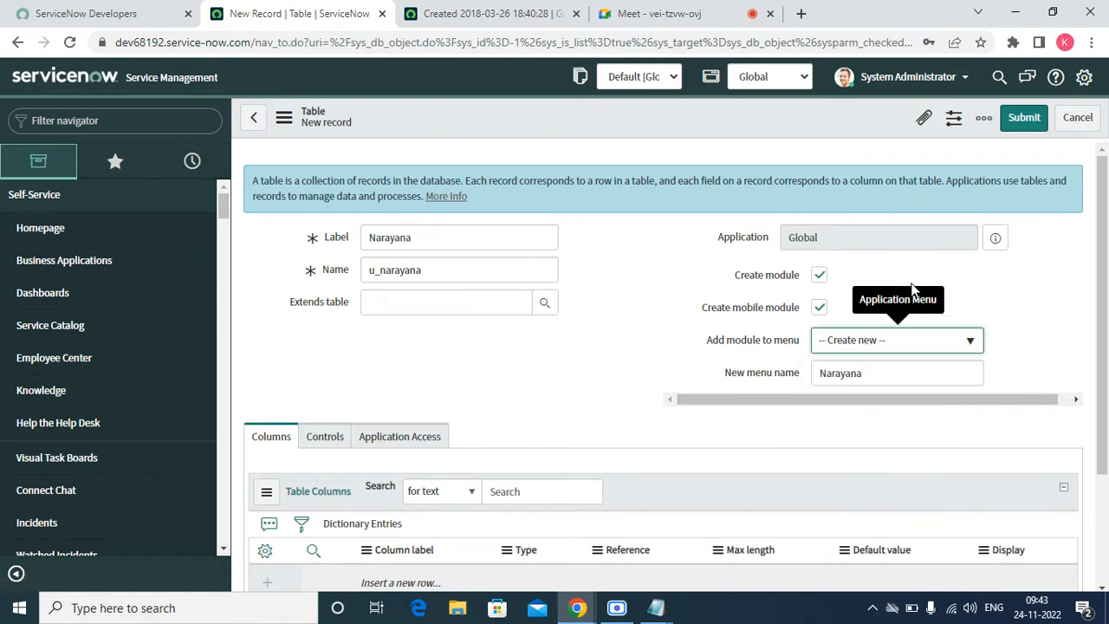
left_click(875, 377)
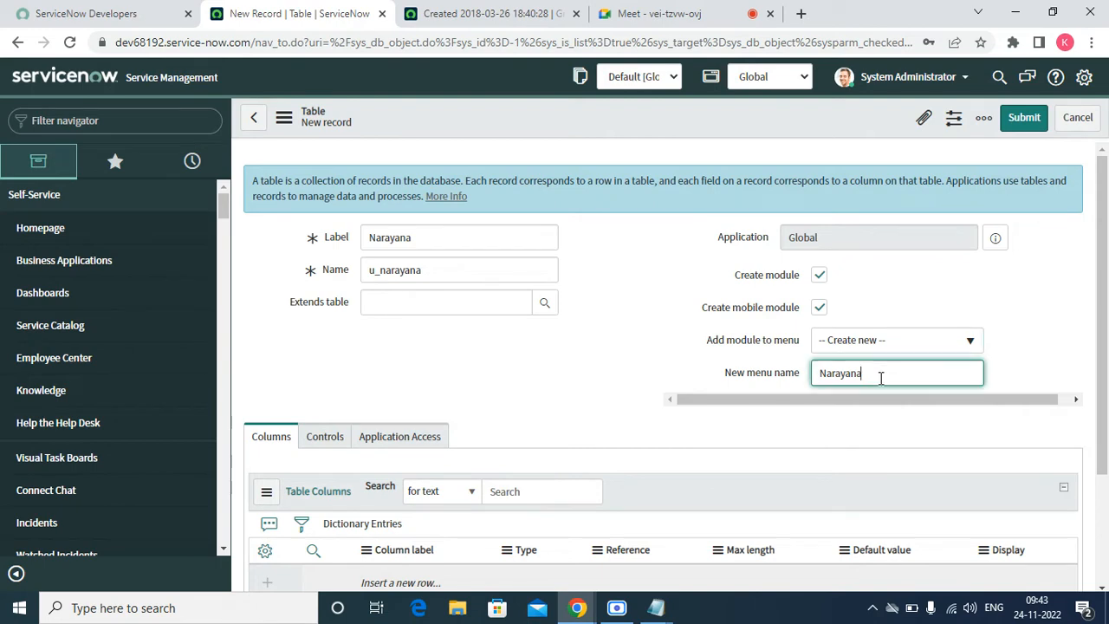
key("ctrl+a")
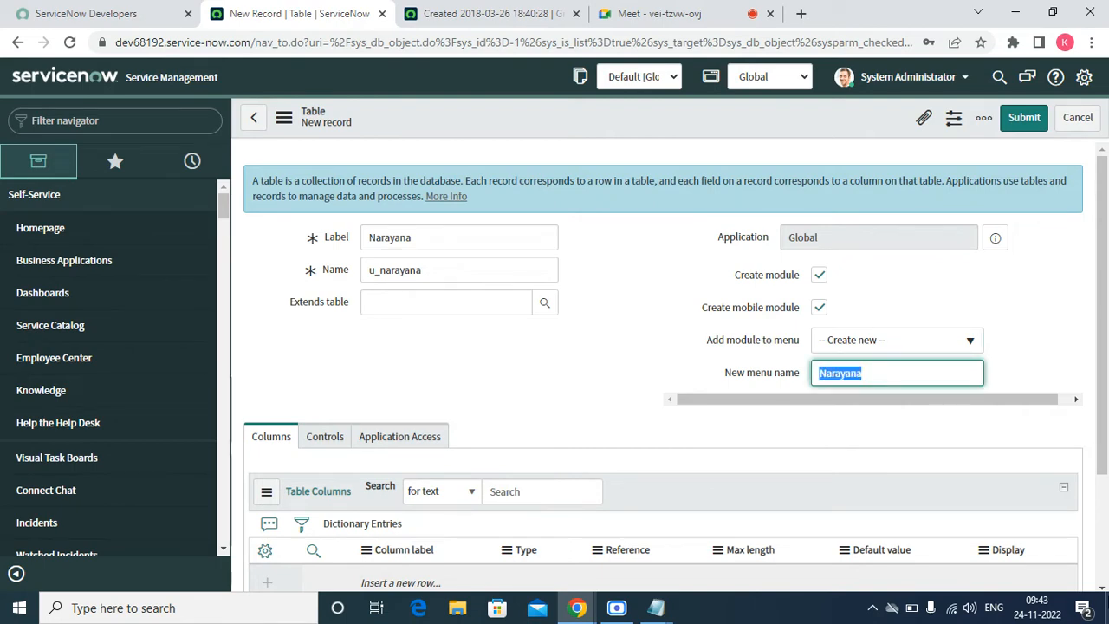
left_click(1103, 588)
scroll(1103, 588, "down", 2)
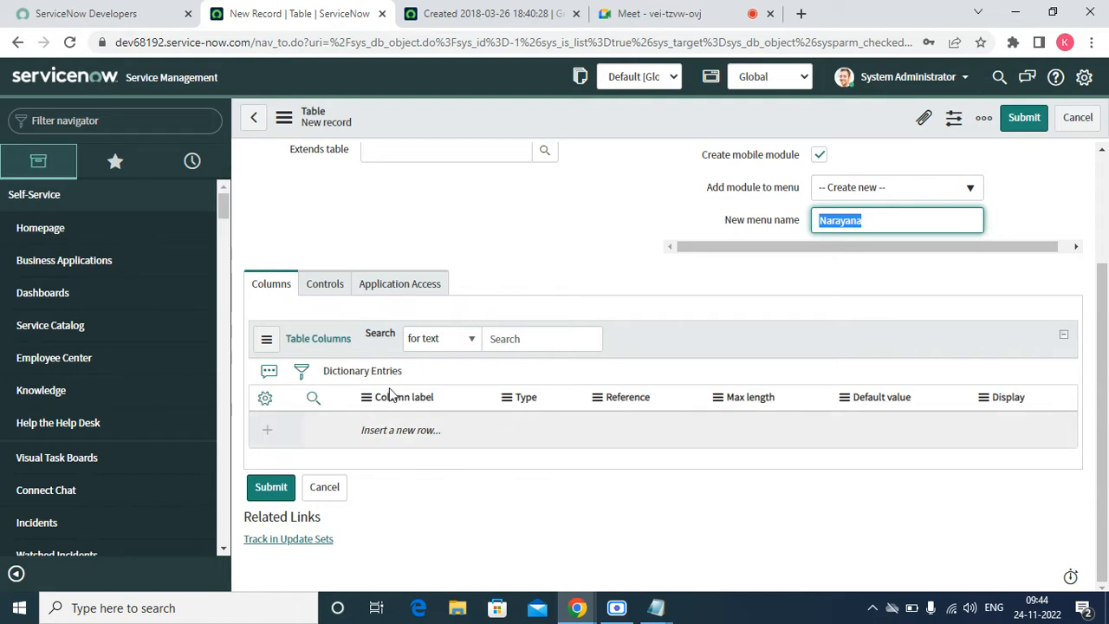
- Save the new Narayana table record without leaving it and bring its full column list into view
right_click(540, 110)
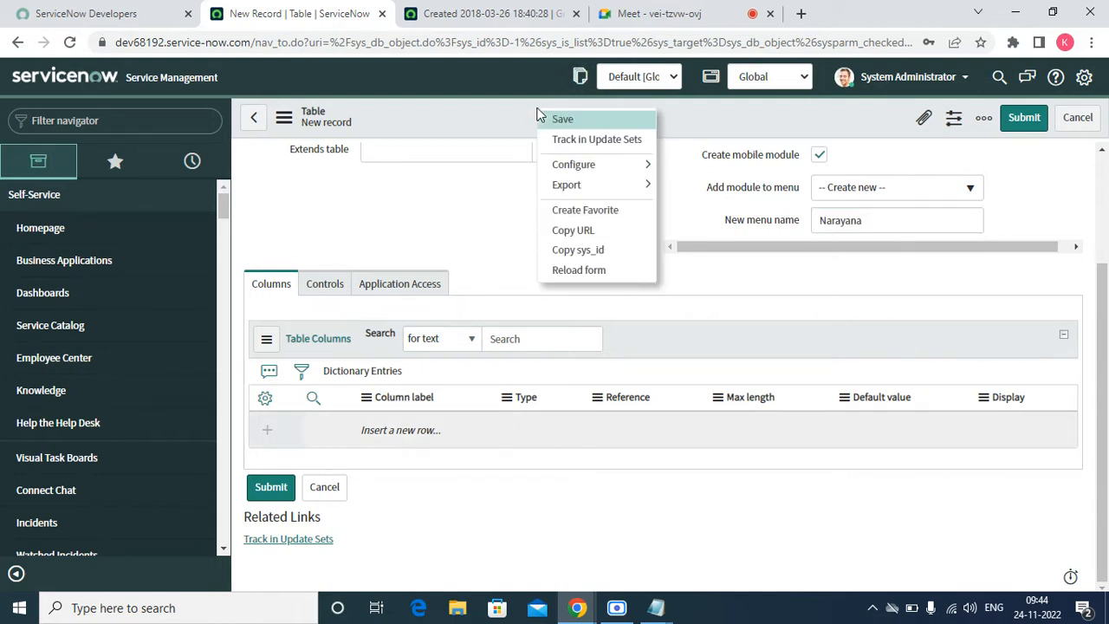
left_click(589, 122)
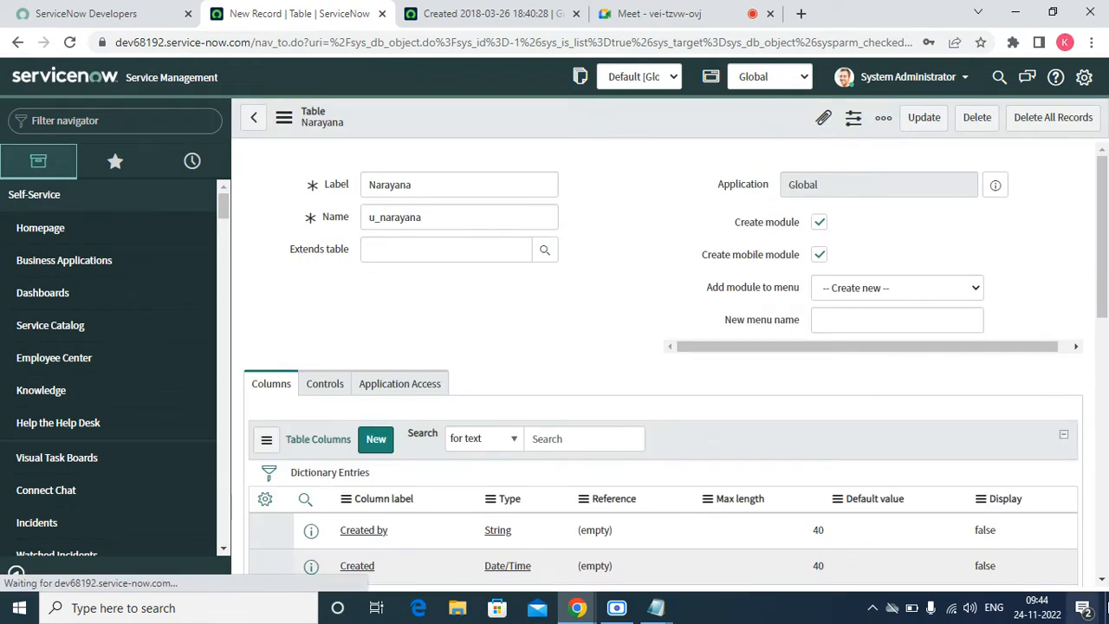
left_click(1105, 579)
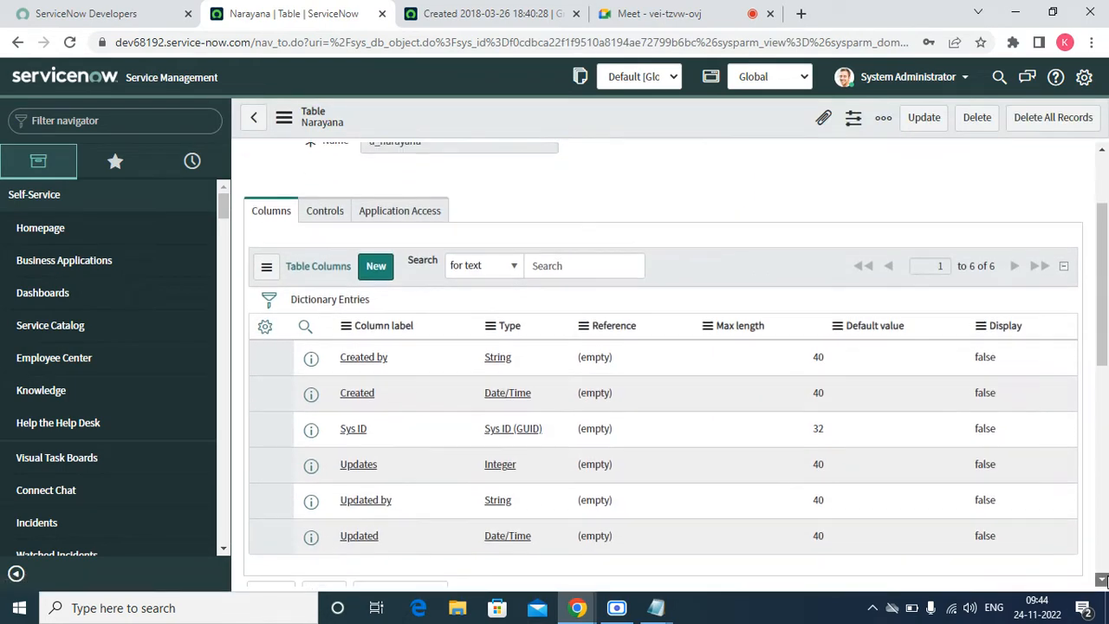
left_click(1106, 579)
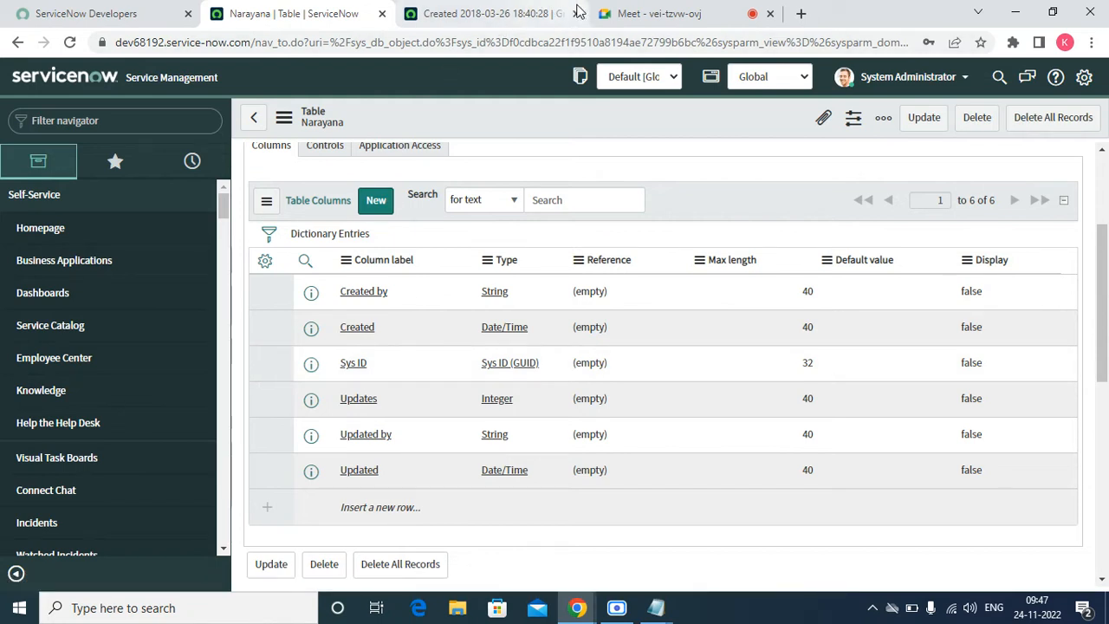
- Close the extra browser tab with the created record and refresh the Narayana table's column list
left_click(577, 13)
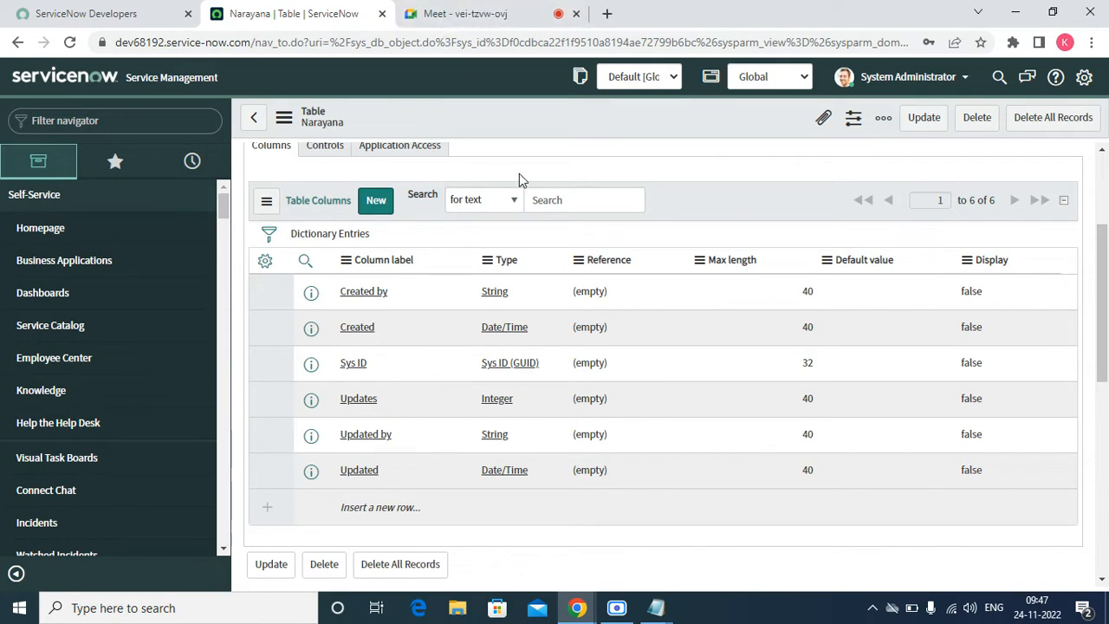
right_click(764, 203)
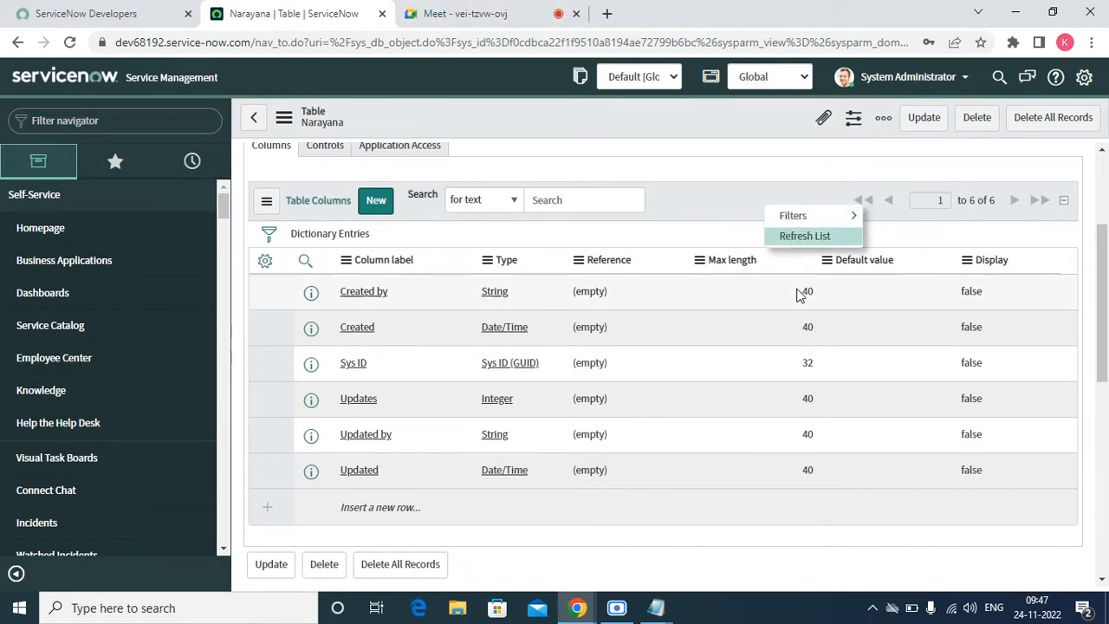
left_click(811, 234)
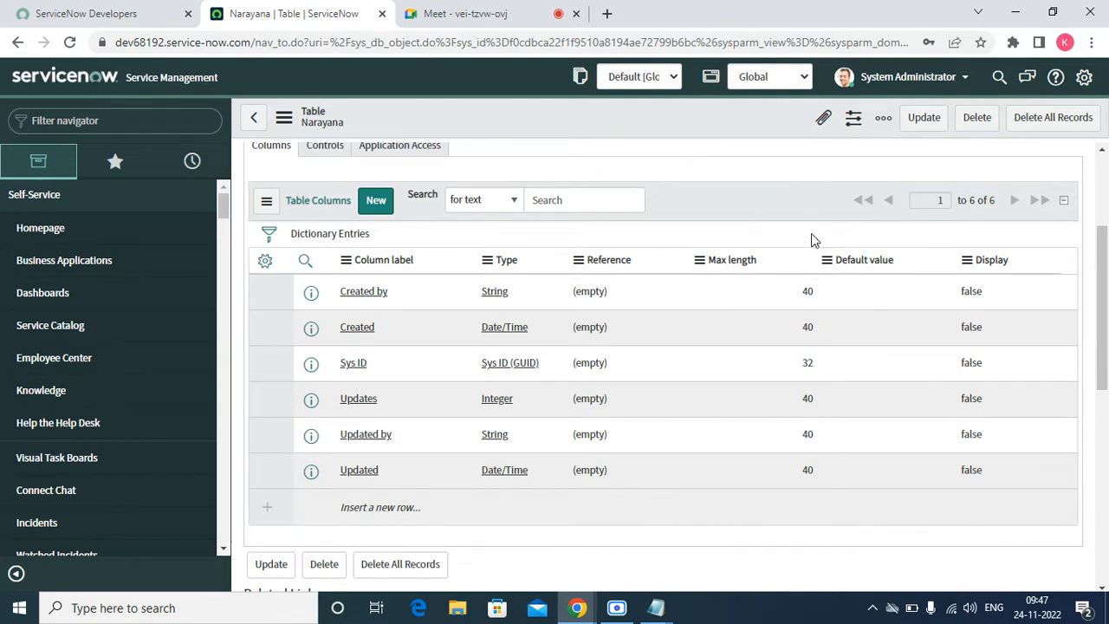
- Review the planned Narayana fields in the Notepad notes and return to the table record
mouse_move(656, 614)
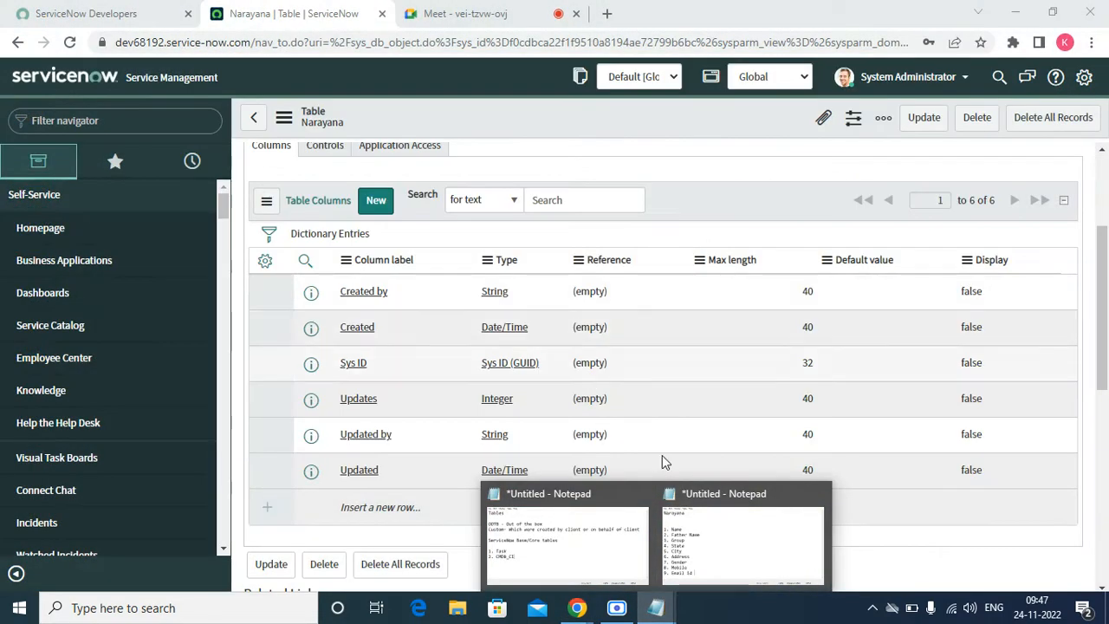
left_click(727, 511)
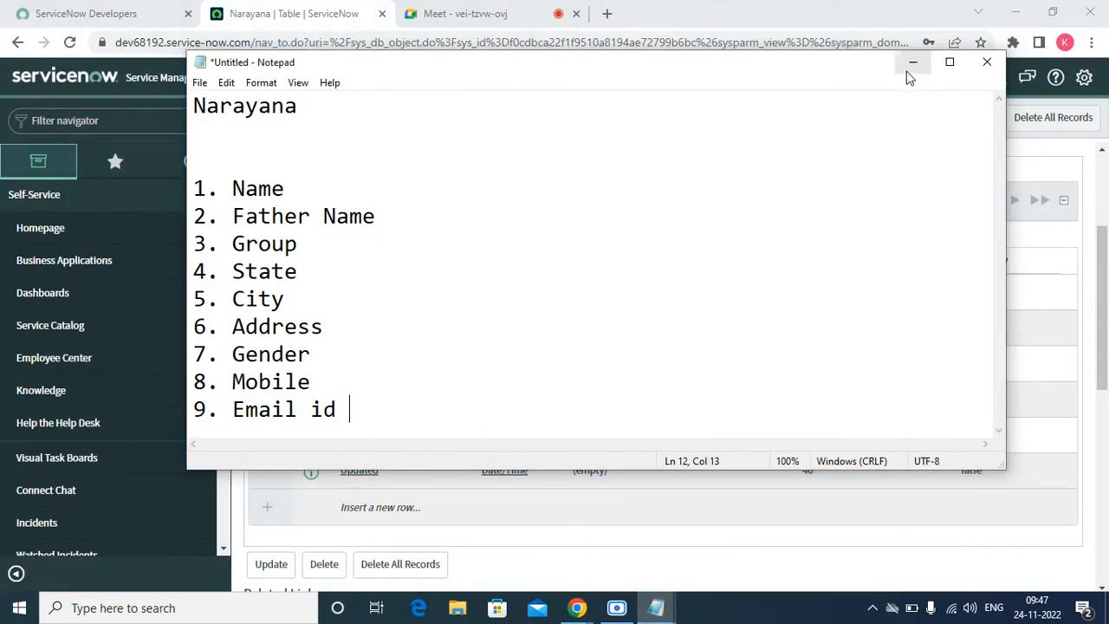
left_click(910, 67)
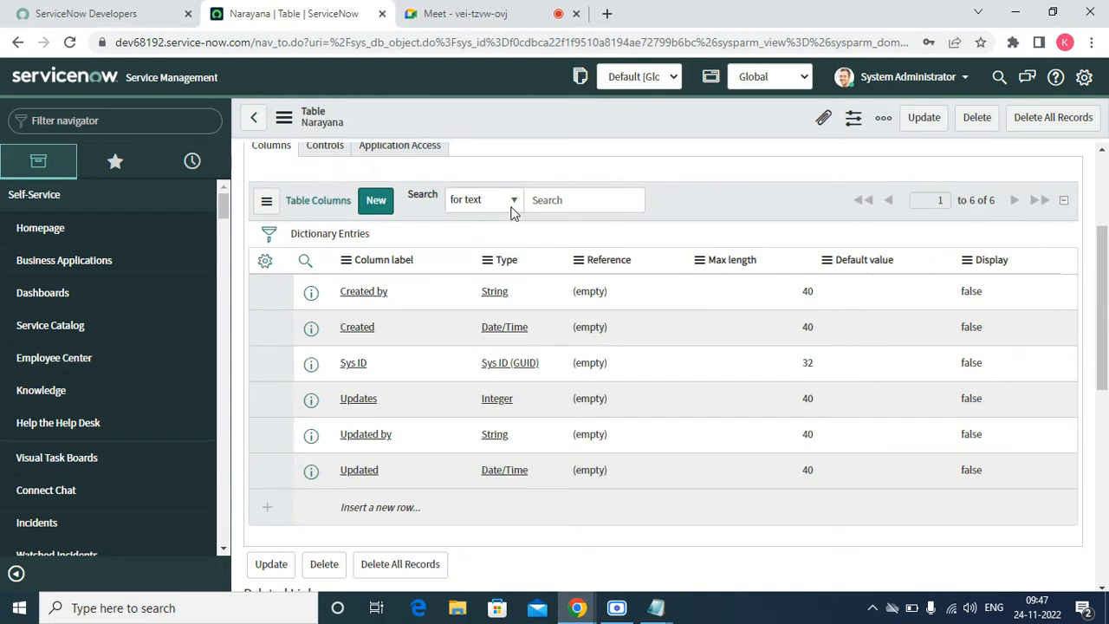
- Start a new dictionary entry for the Narayana table and set its type to String
left_click(370, 212)
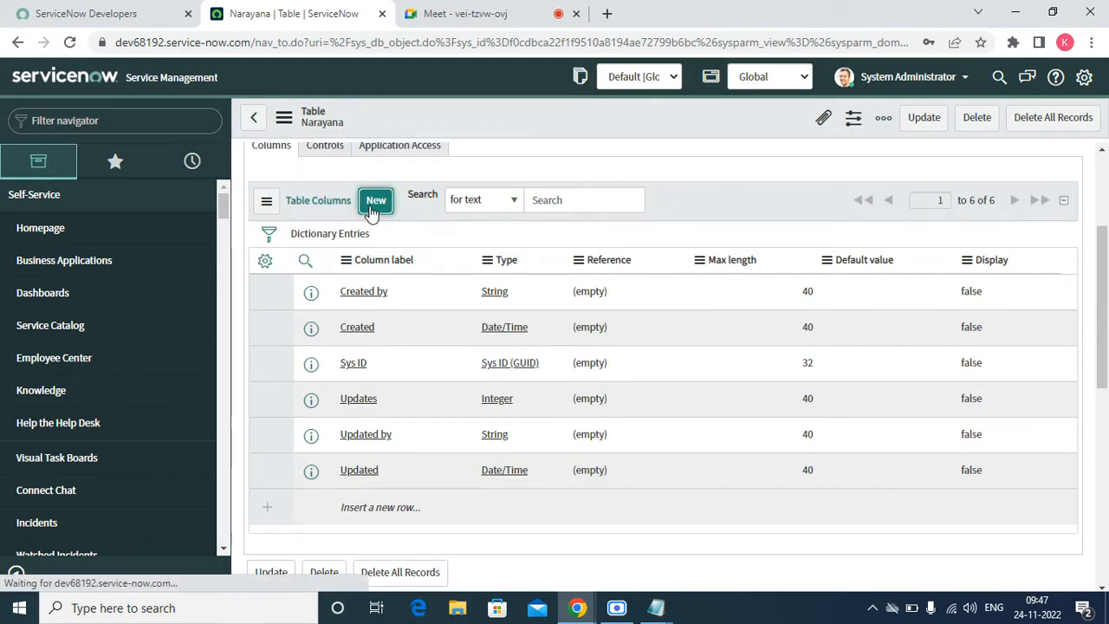
double_click(384, 41)
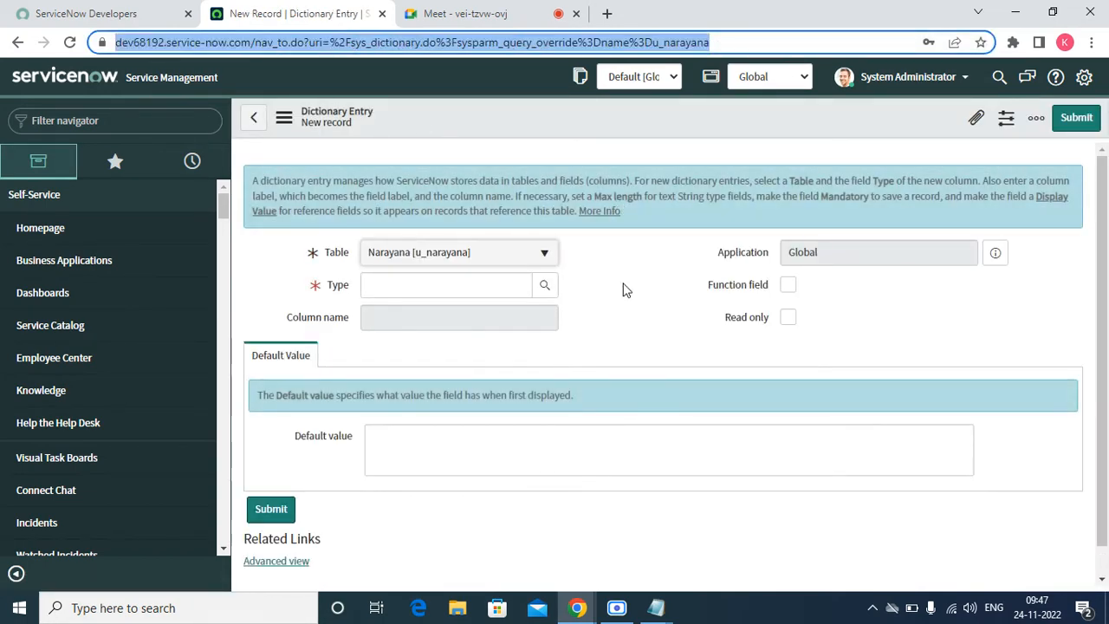
left_click(425, 43)
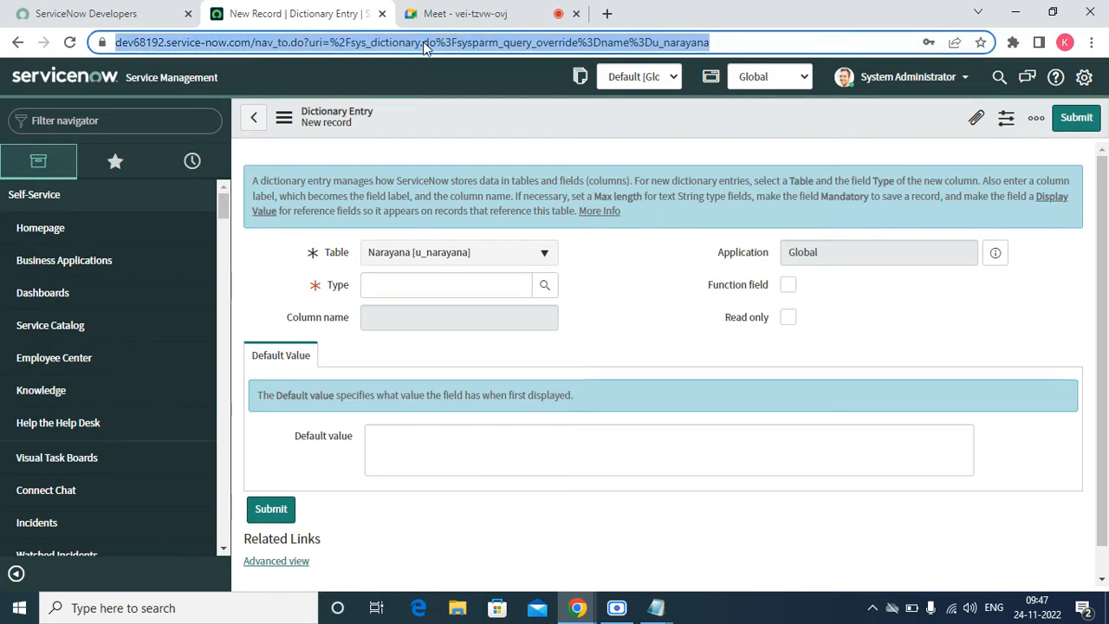
left_click(434, 277)
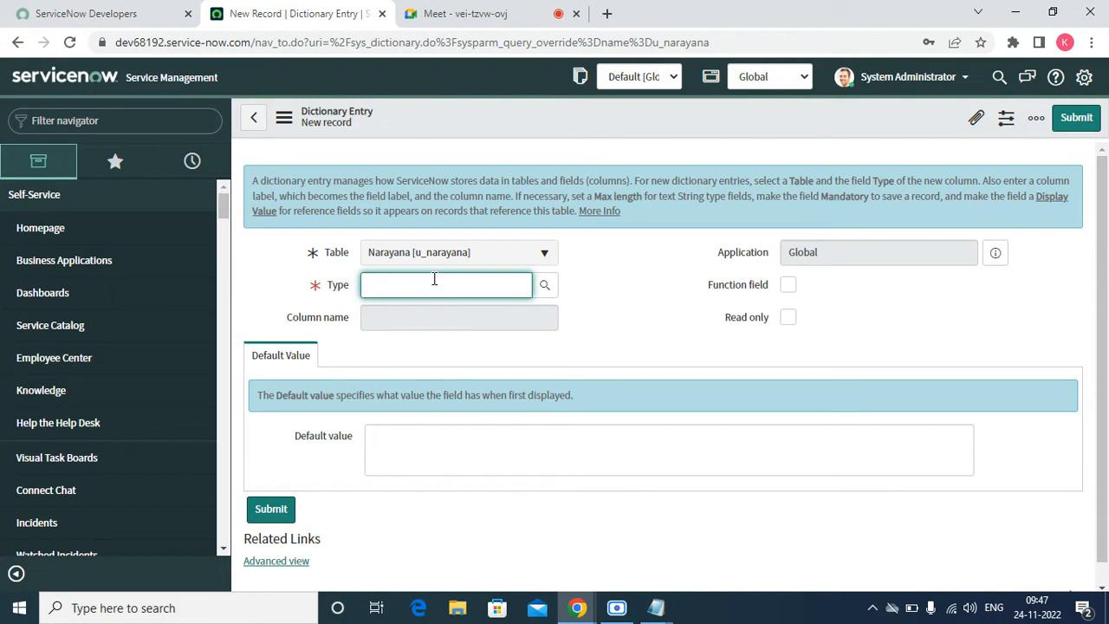
type("st")
left_click(439, 303)
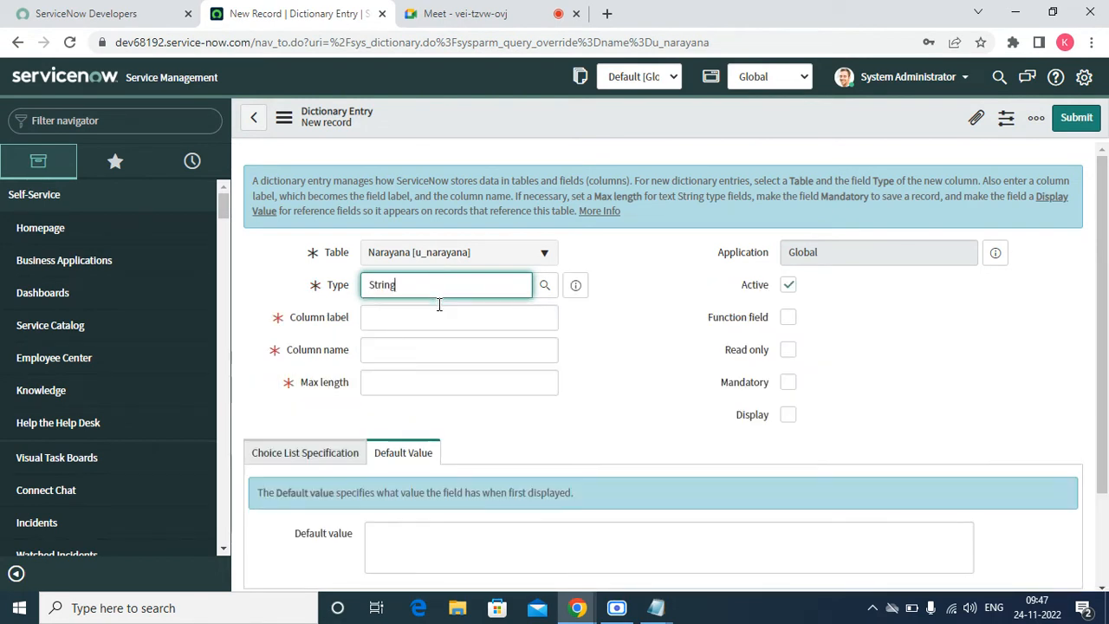
- Label the new column Name with column name u_name, set its max length to 24 and submit it
left_click(412, 311)
type("Nam")
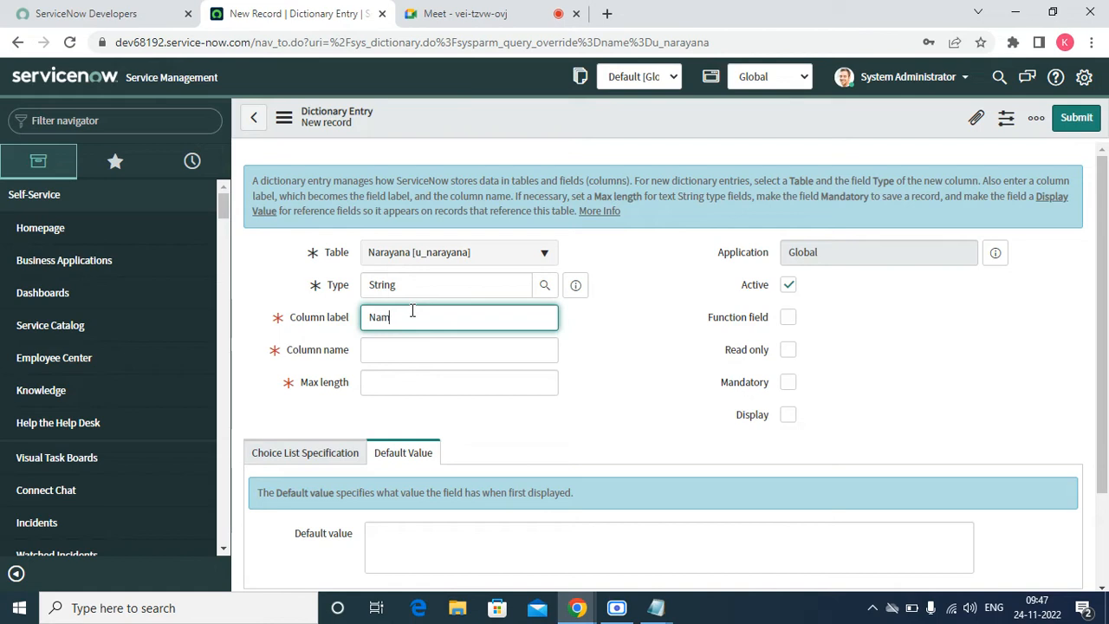
type("e")
left_click(413, 349)
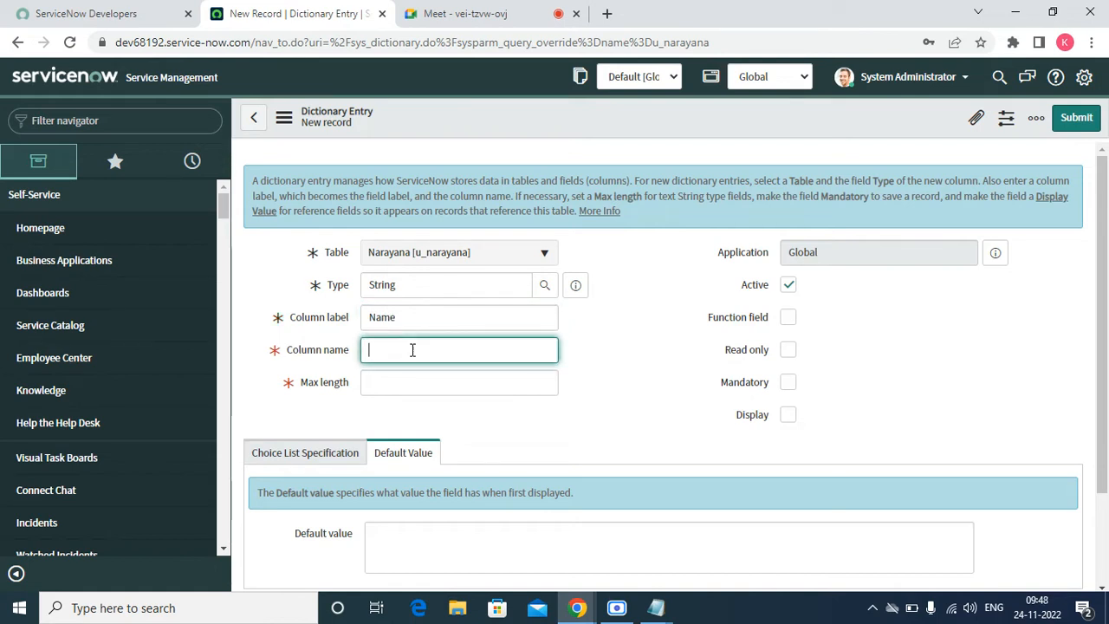
key("Tab")
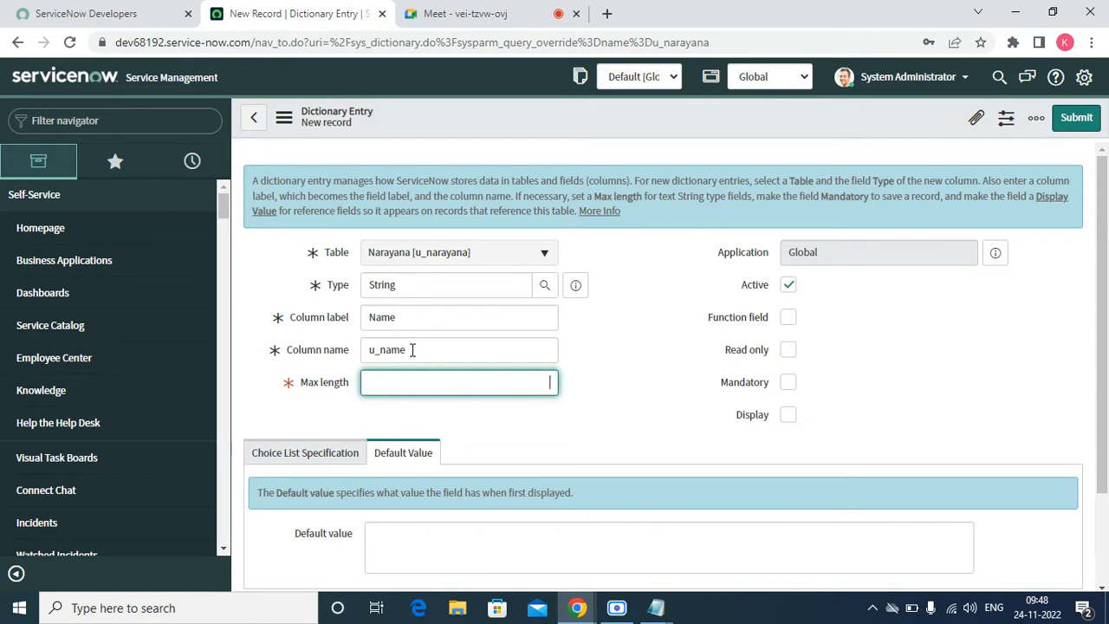
type("24")
left_click(644, 356)
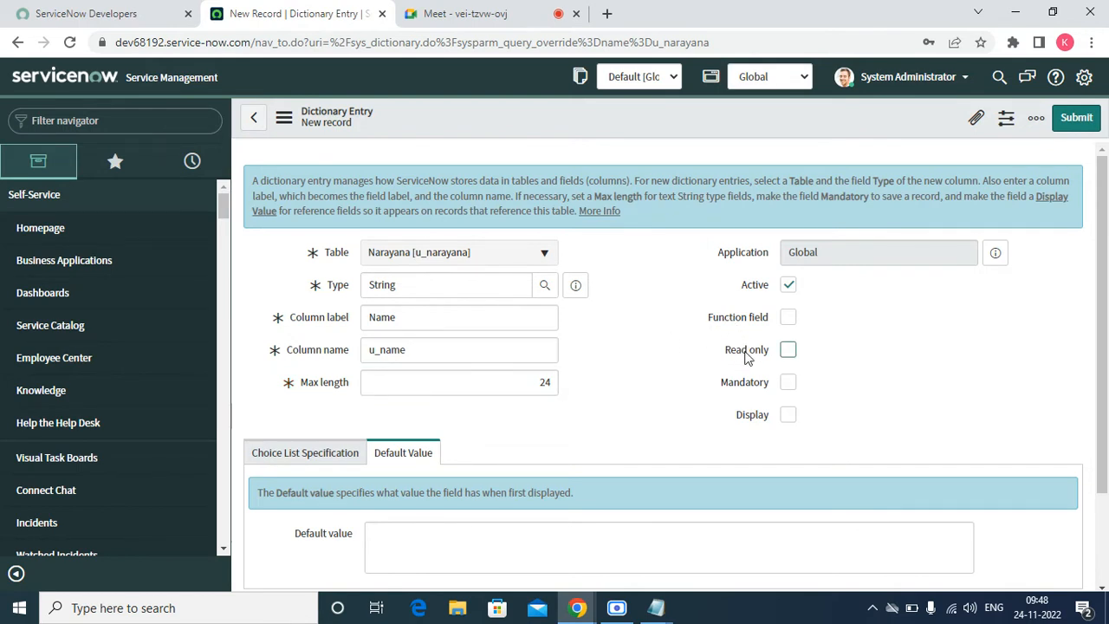
left_click(1103, 588)
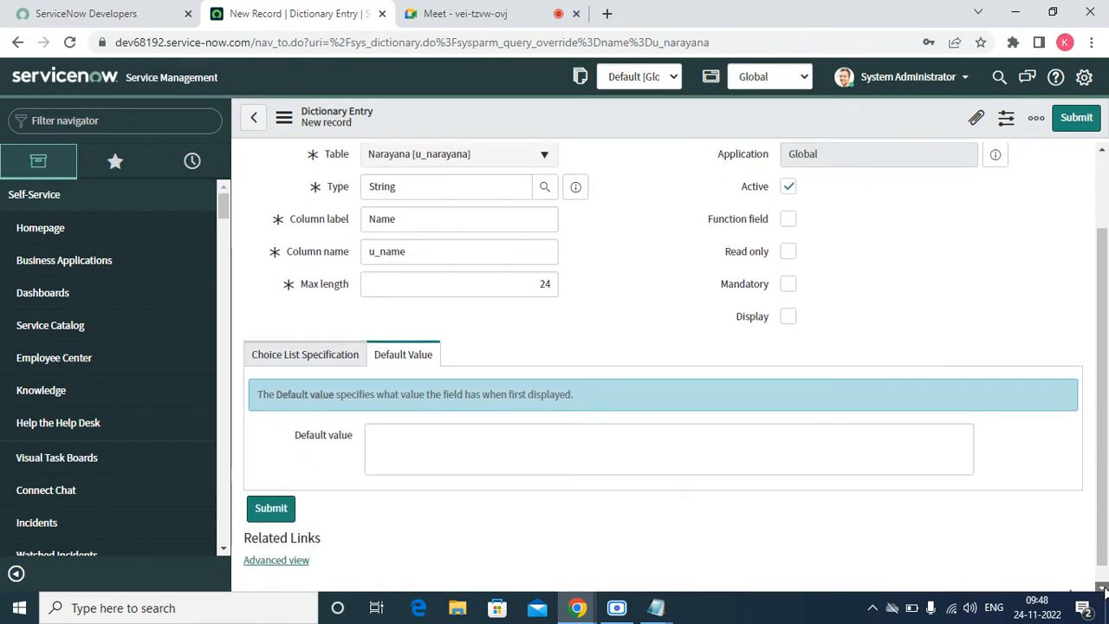
left_click(1083, 122)
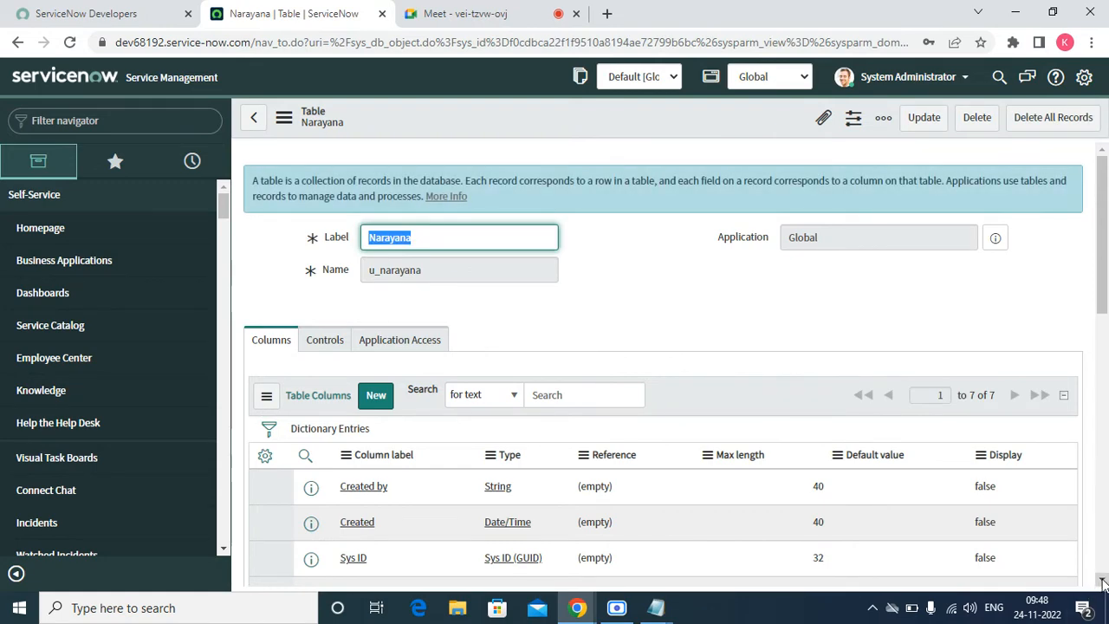
- Add another String column to the Narayana table, labelled Father Name with a max length of 40, and submit it
scroll(1103, 585, "down", 3)
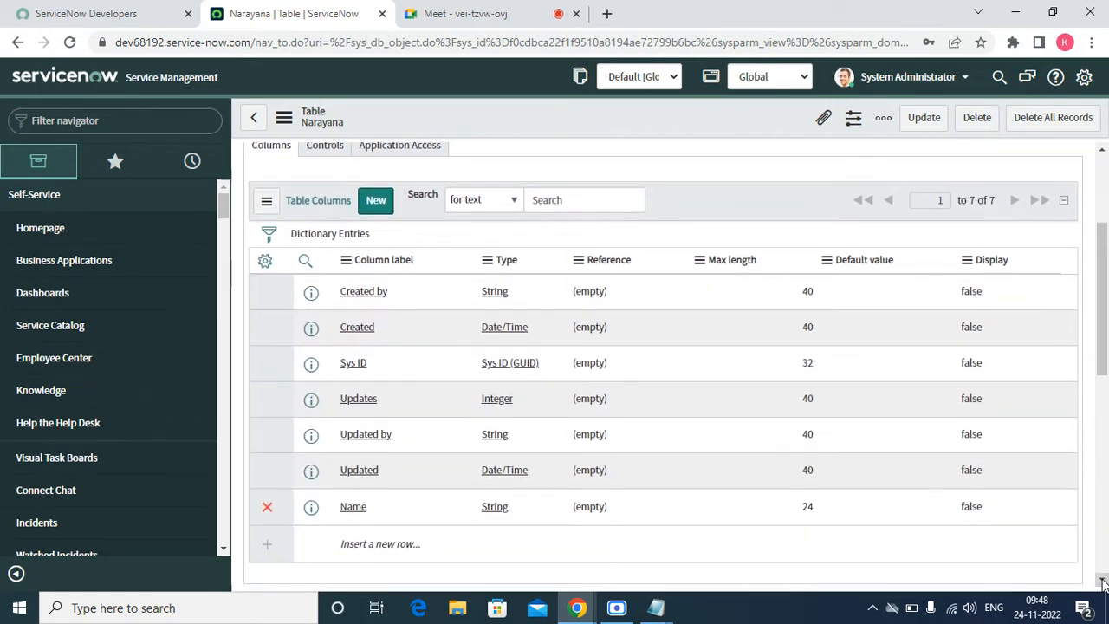
left_click(374, 201)
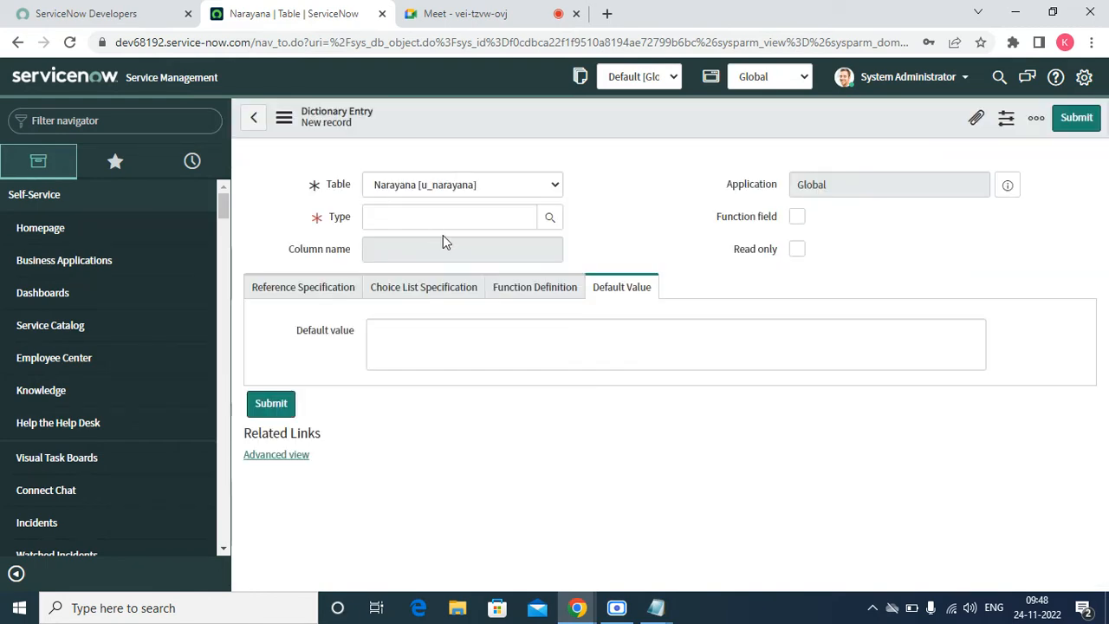
left_click(415, 288)
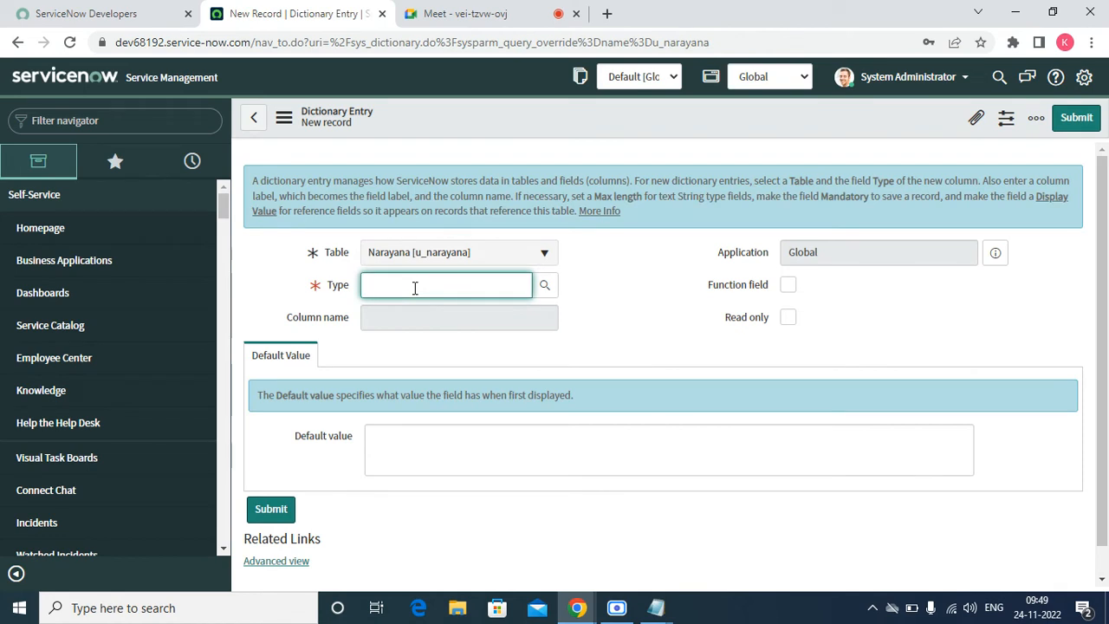
type("Stin")
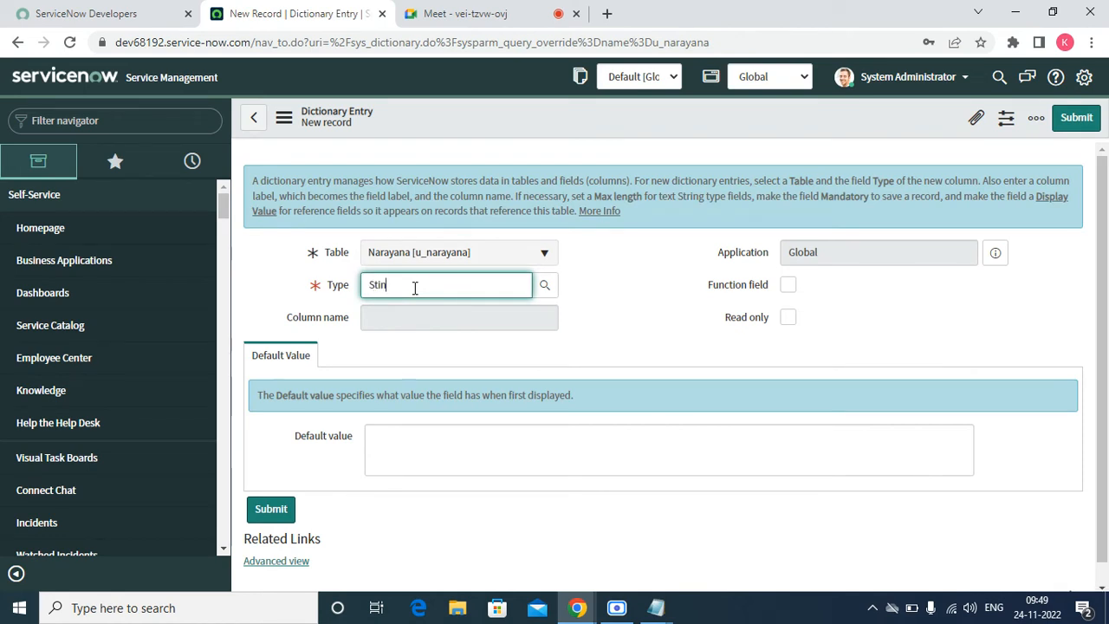
key("BackSpace")
key("BackSpace")
type("r")
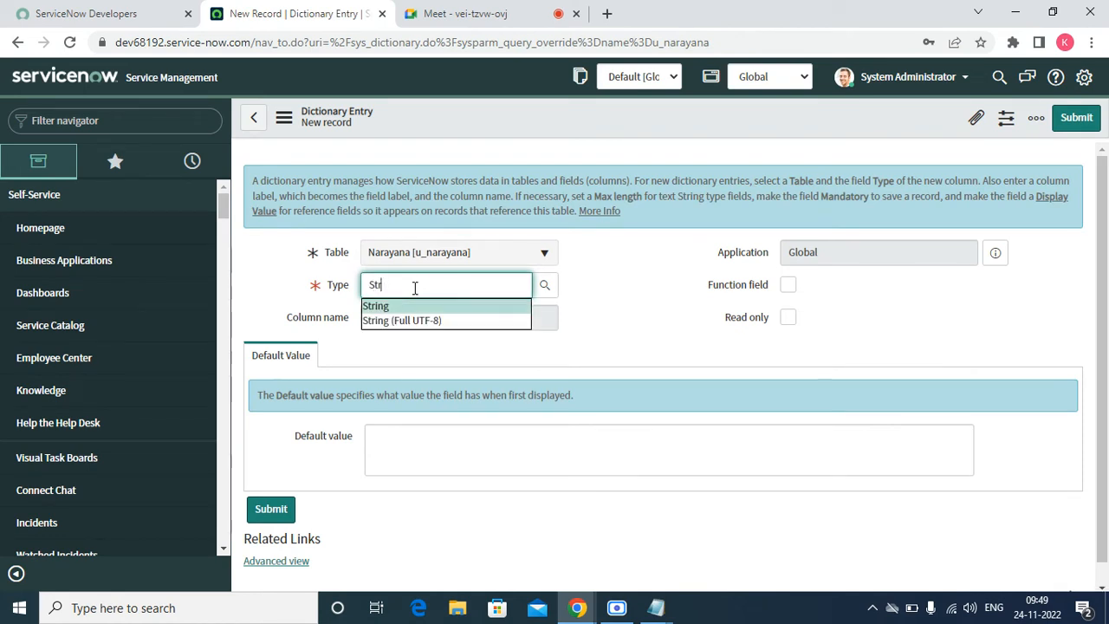
key("Return")
key("Tab")
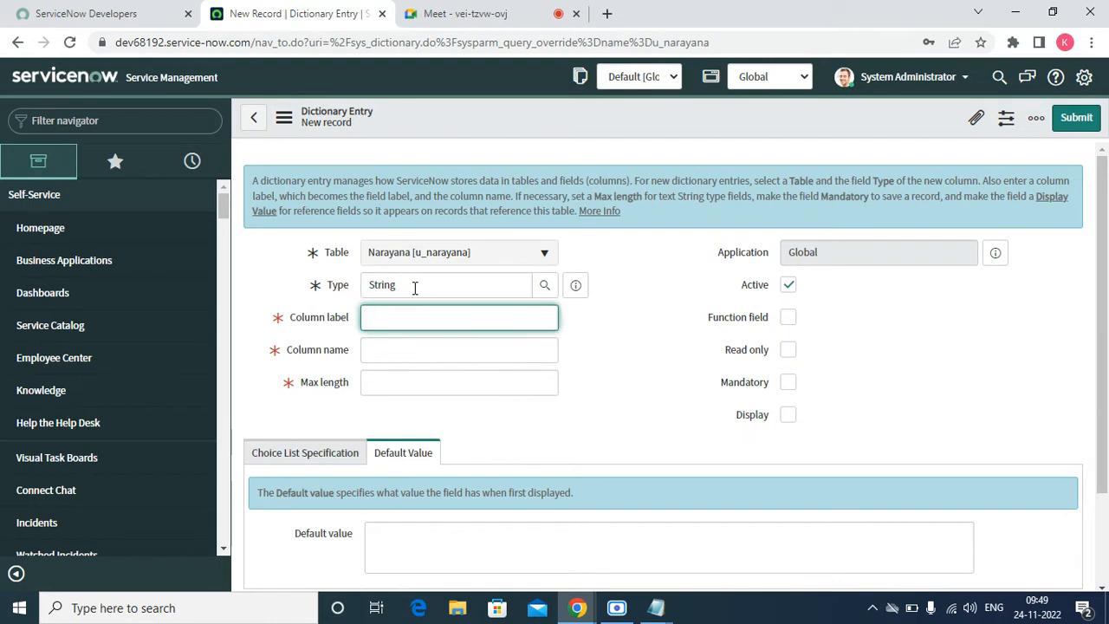
type("Father Naem")
key("Tab")
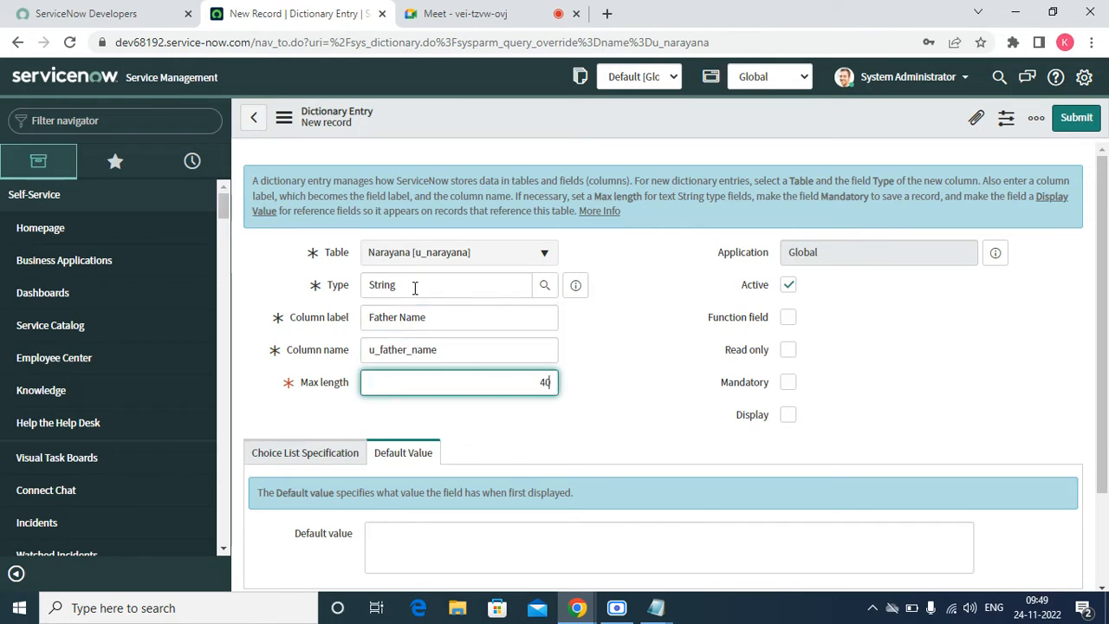
left_click(1074, 124)
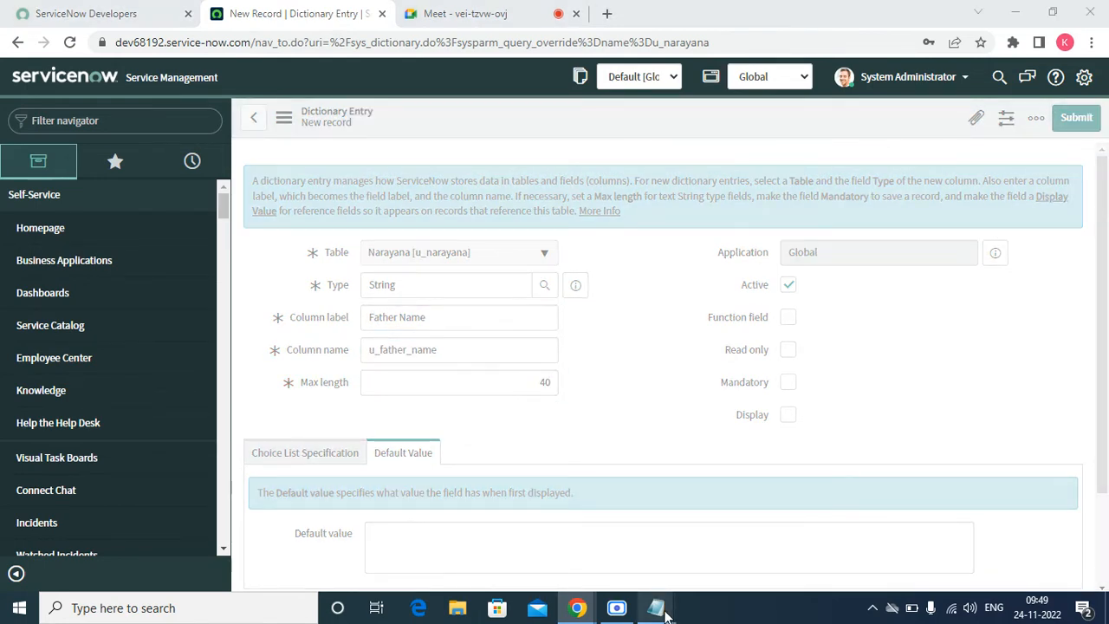
- Copy the field name Group from the Notepad field list and return to the Narayana table's column list
mouse_move(645, 608)
left_click(763, 564)
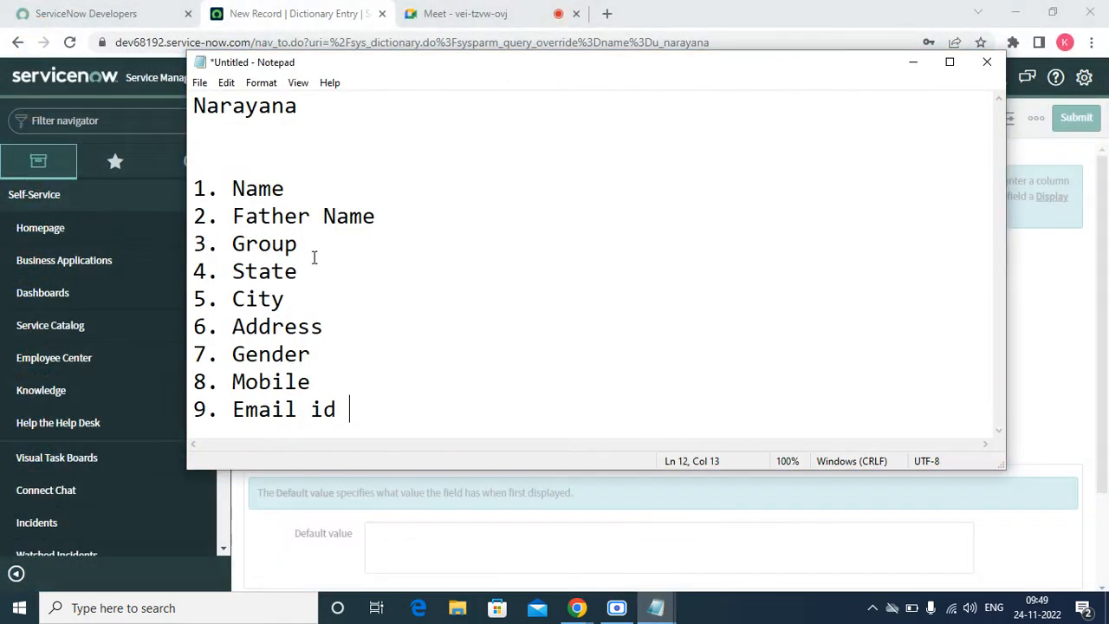
left_click_drag(299, 247, 233, 246)
right_click(233, 239)
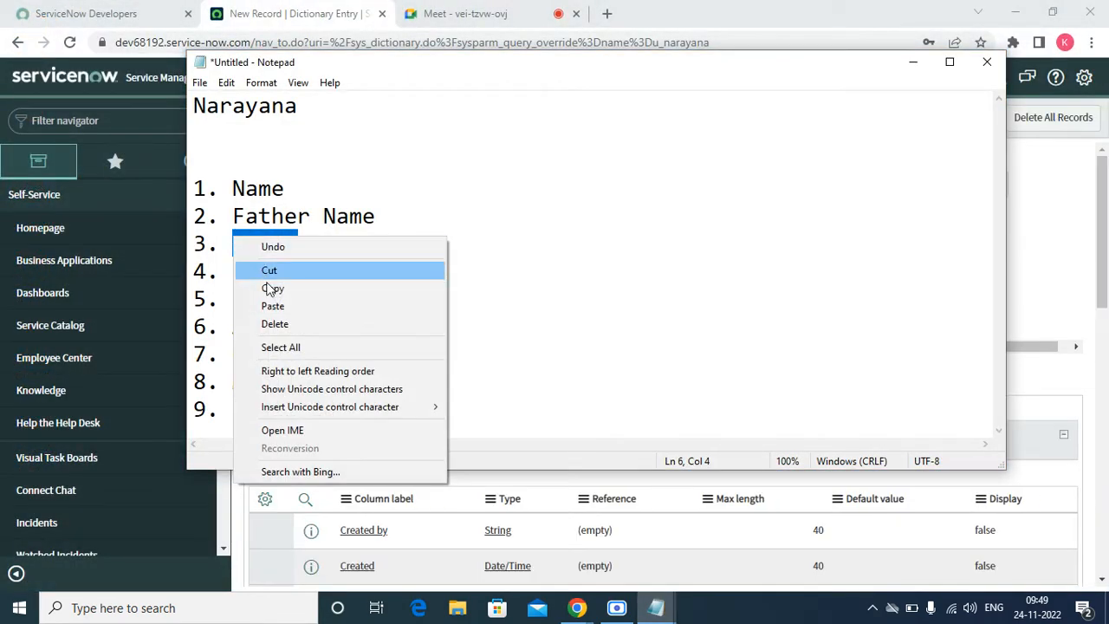
left_click(275, 291)
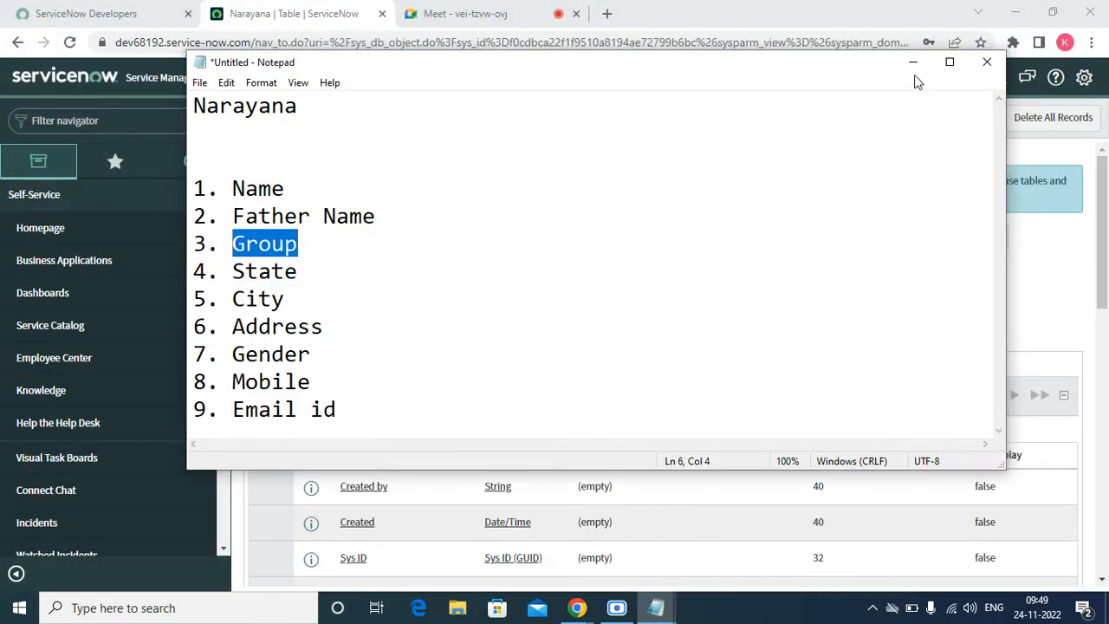
left_click(913, 62)
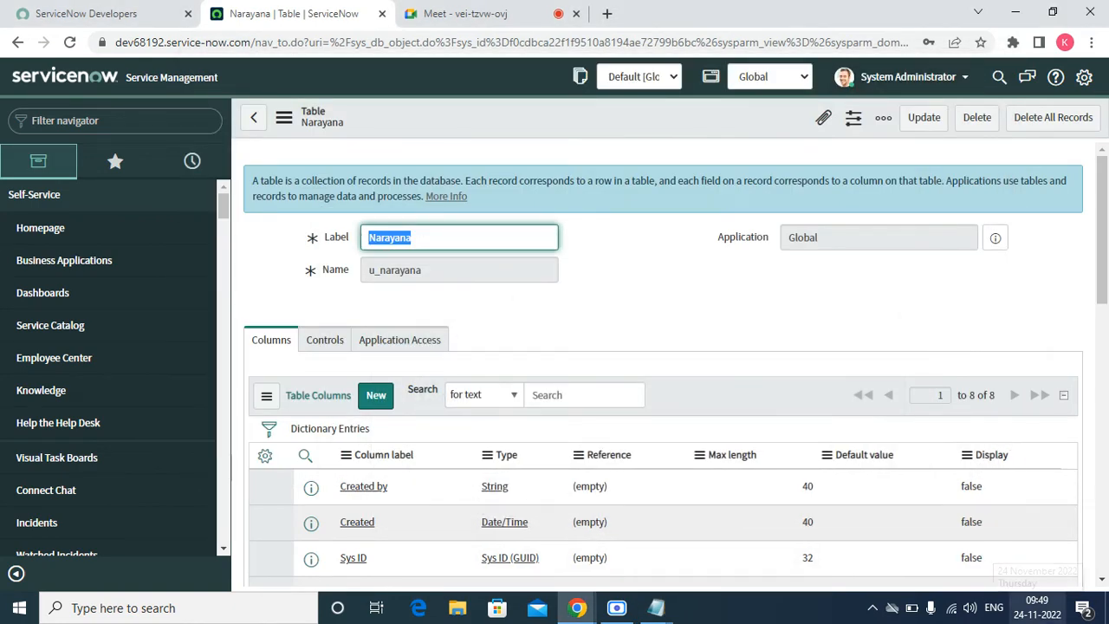
left_click(1102, 581)
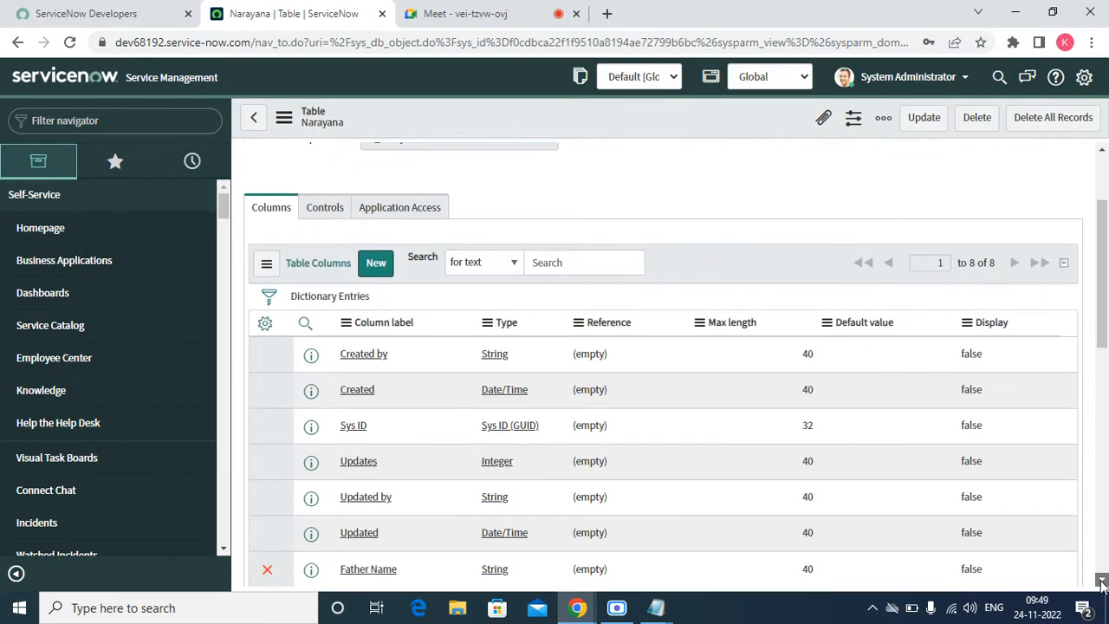
scroll(684, 416, "down", 3)
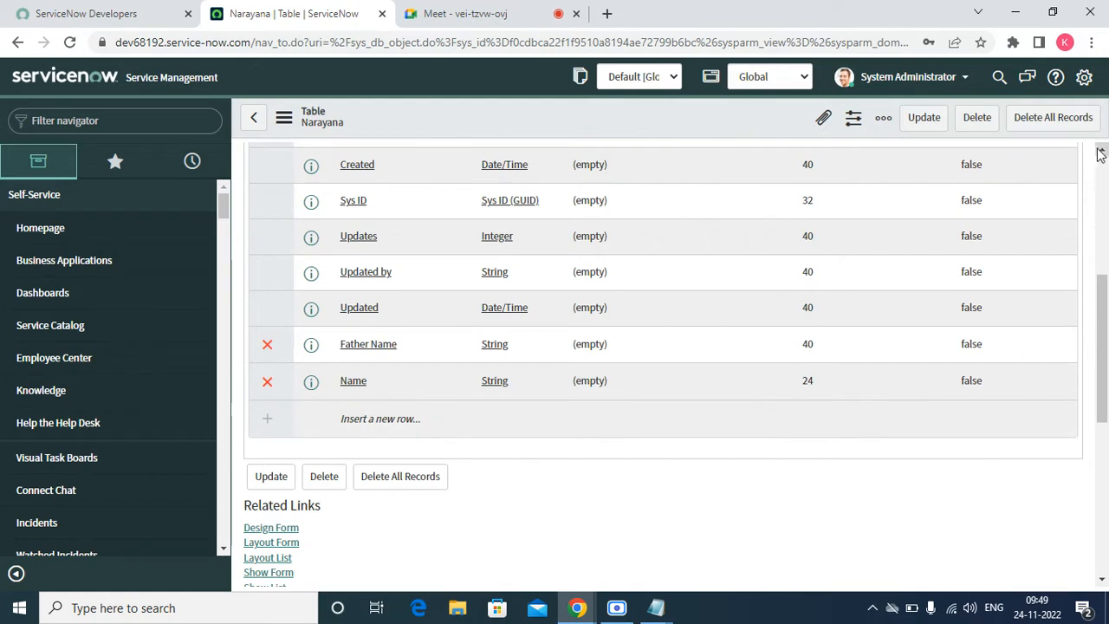
- Start a new dictionary entry for the Narayana table and set its type to Choice
scroll(403, 262, "up", 2)
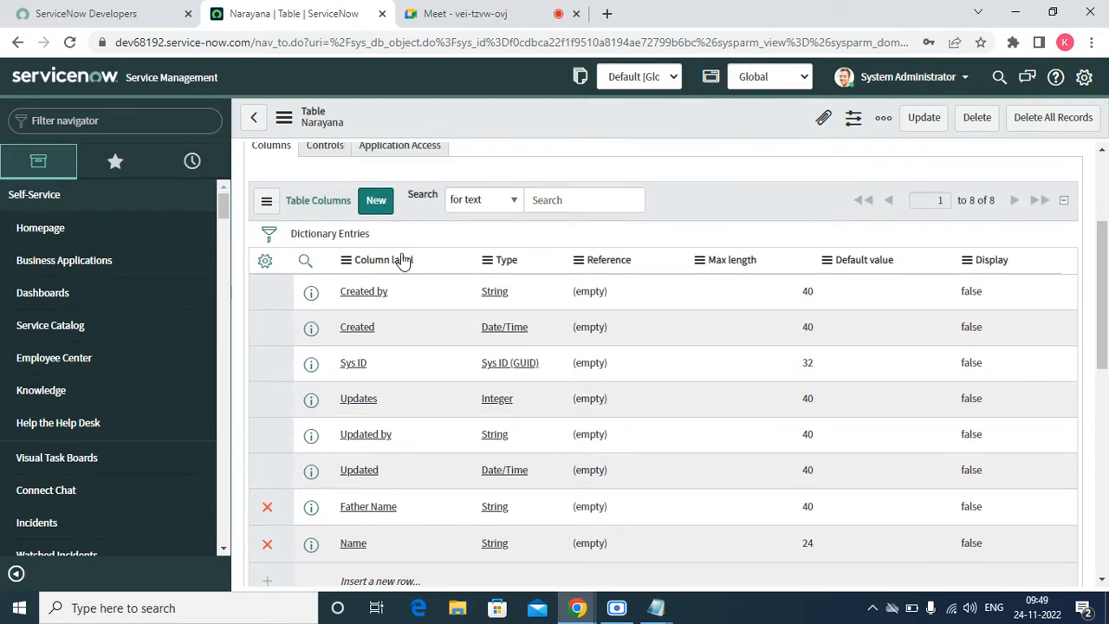
left_click(372, 206)
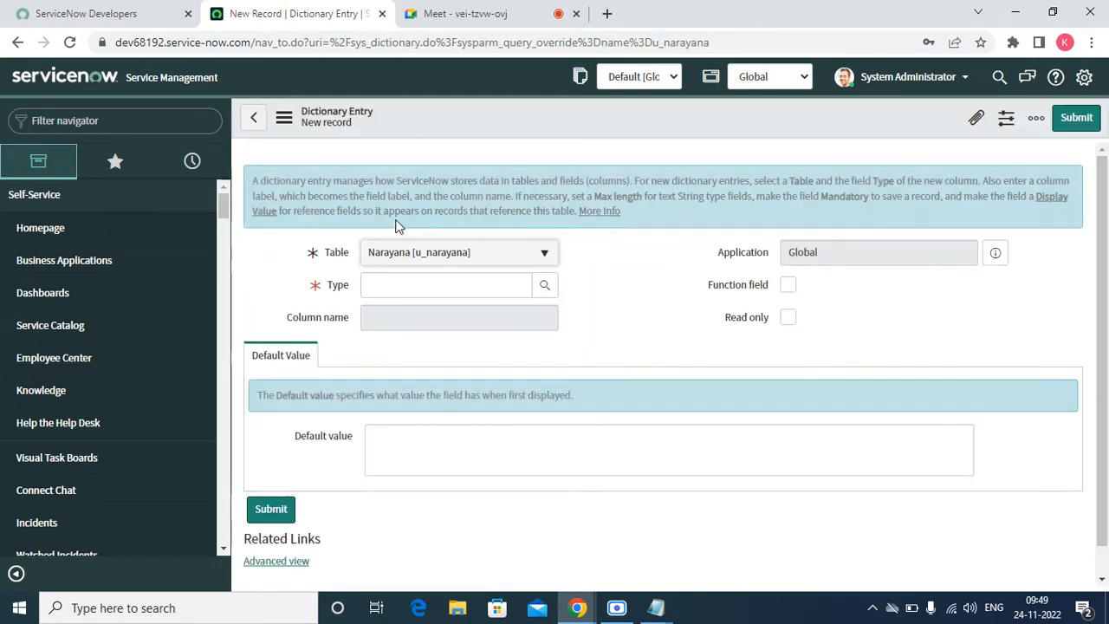
left_click(400, 286)
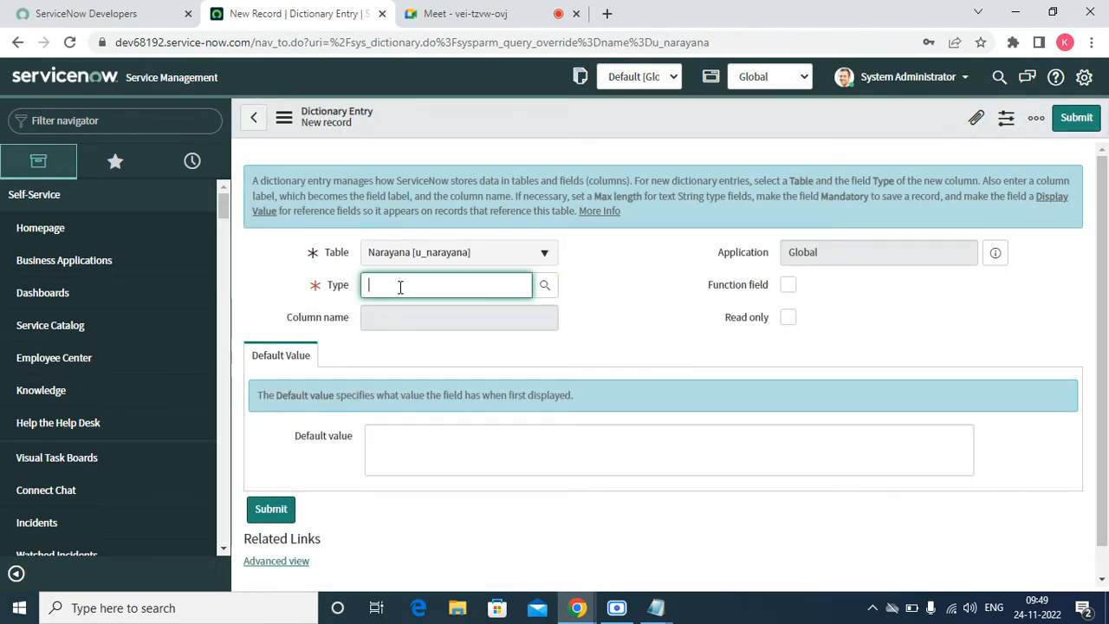
type("choi")
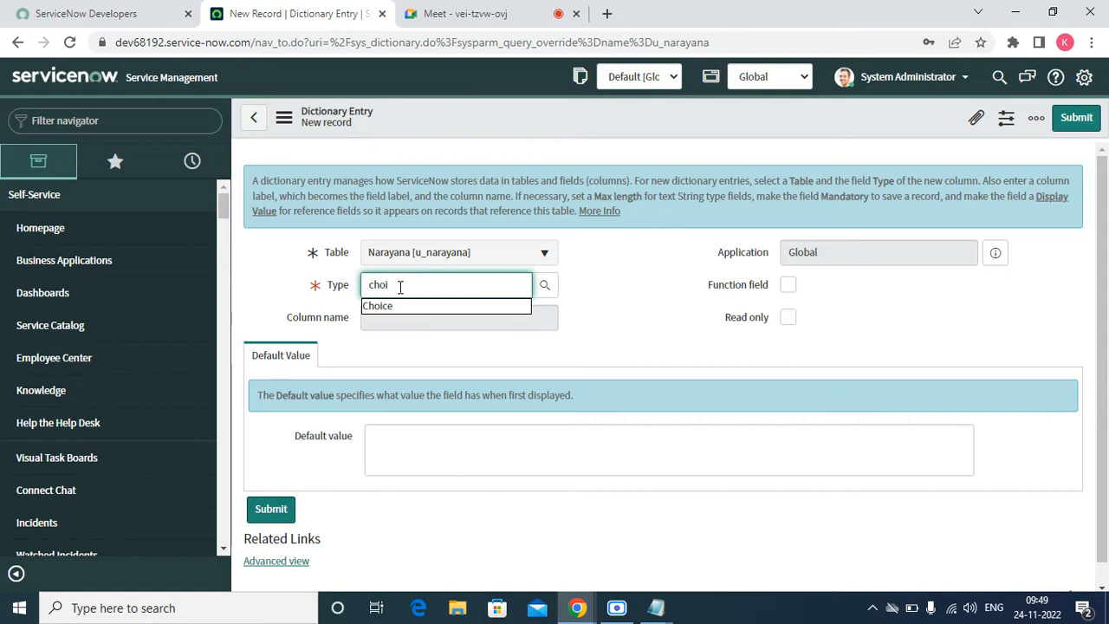
key("Down")
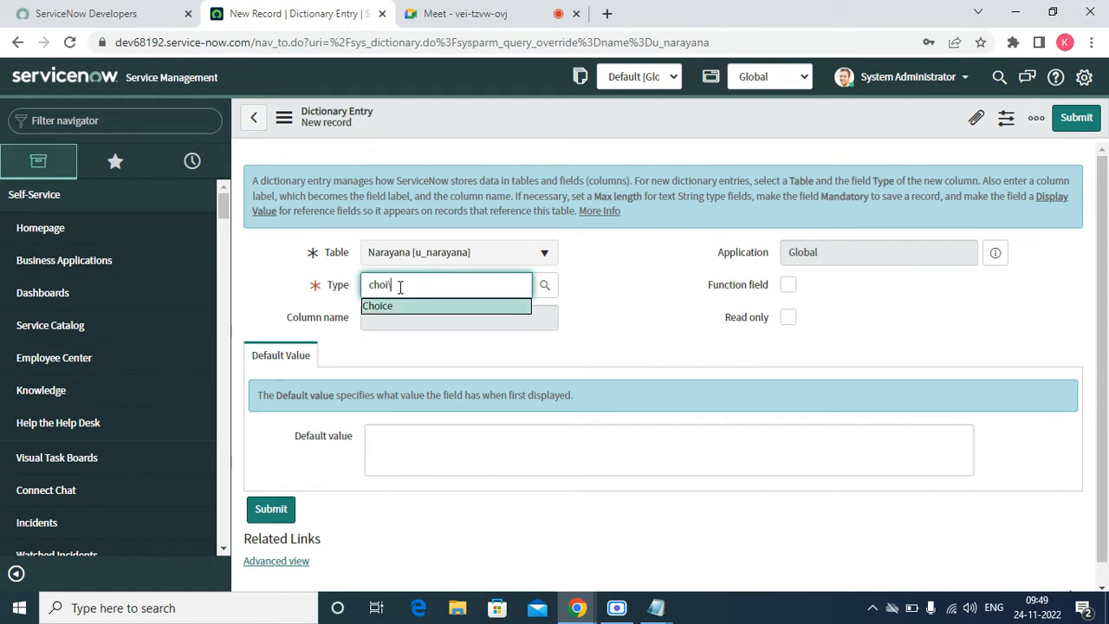
key("Return")
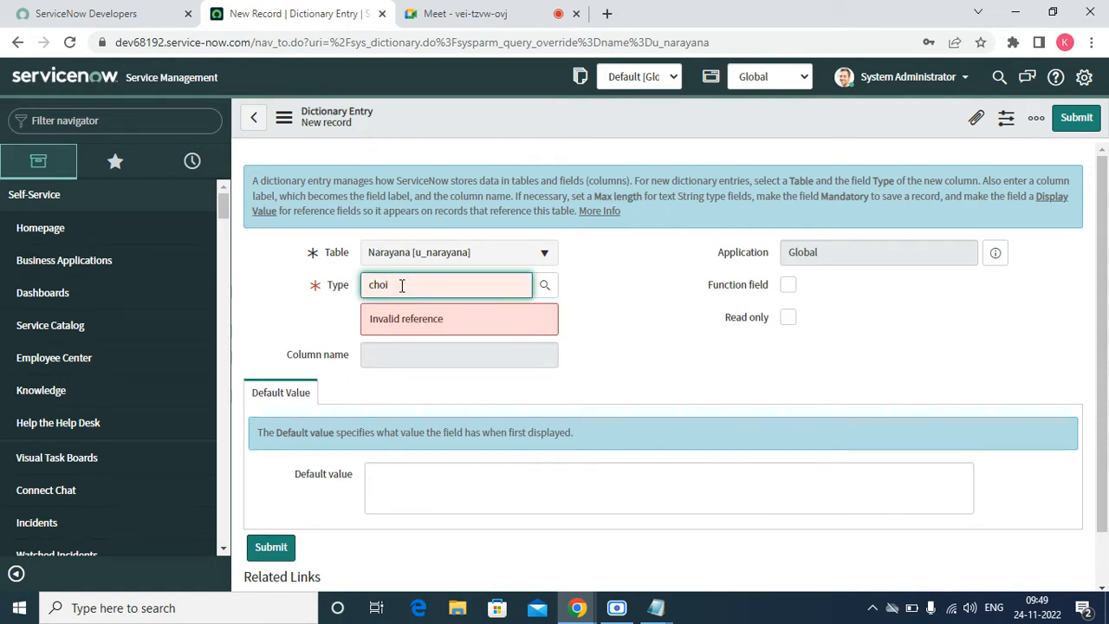
type("ce")
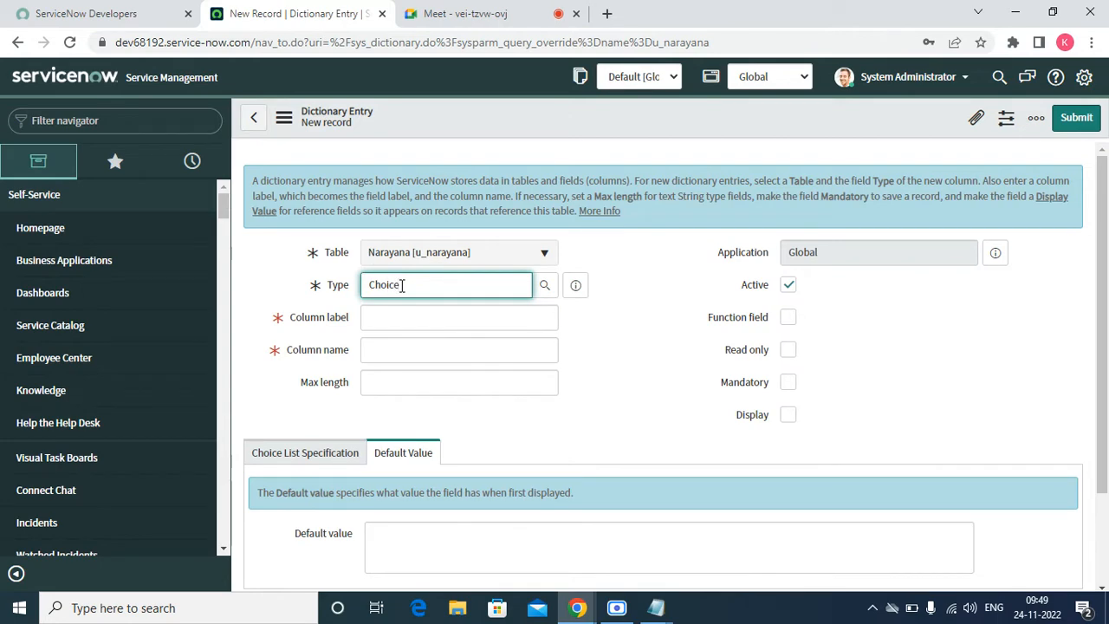
left_click(376, 317)
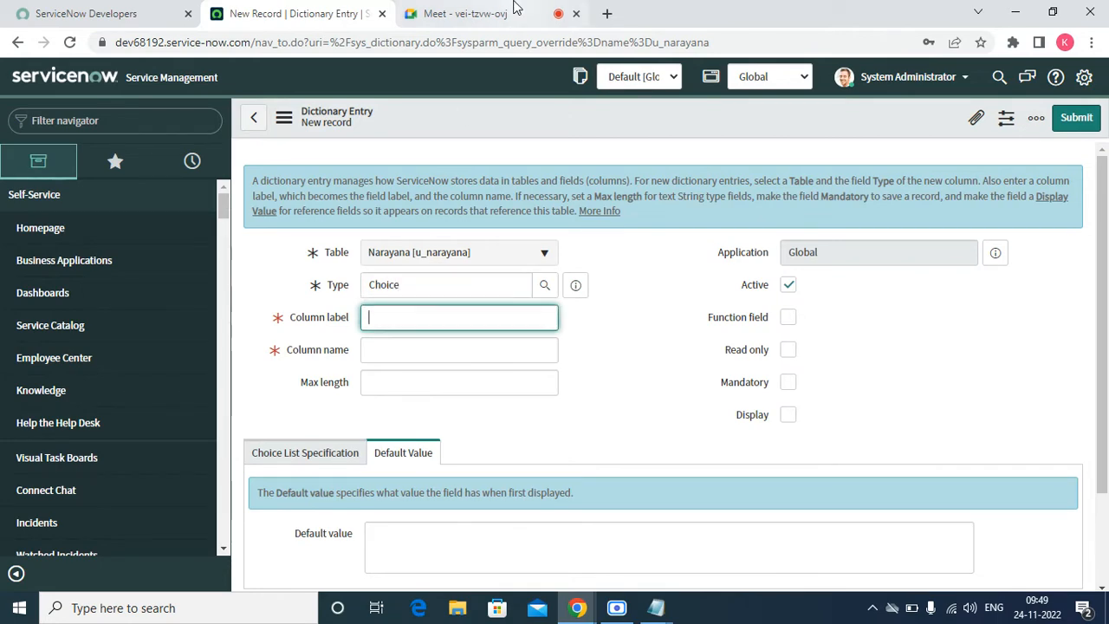
- Switch to the Google Meet call, admit the waiting participant and return to the new dictionary entry
left_click(516, 9)
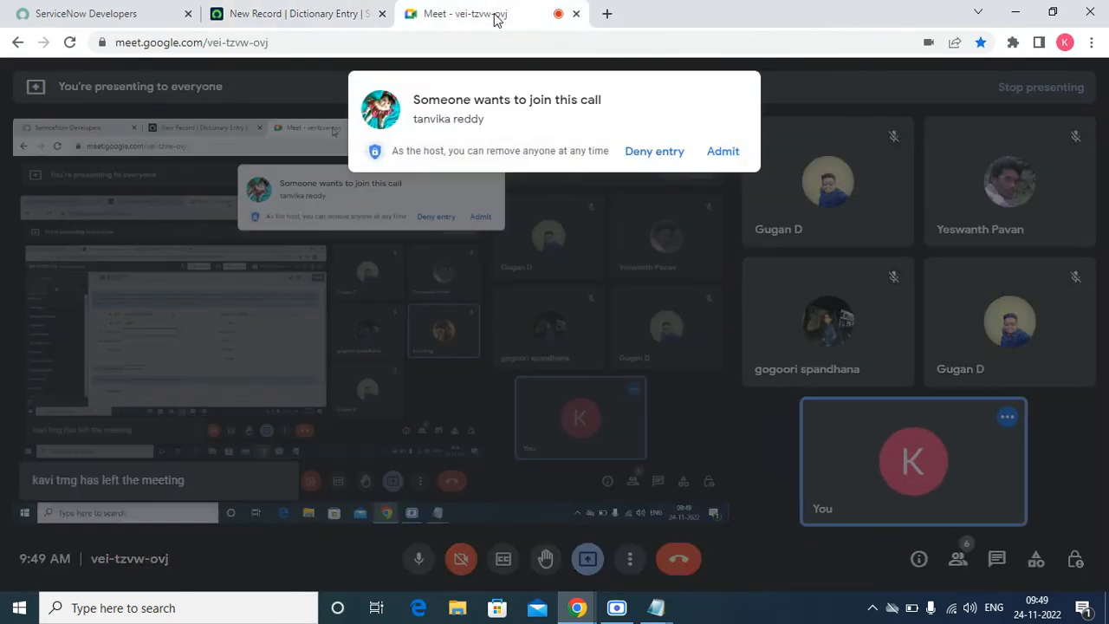
left_click(726, 152)
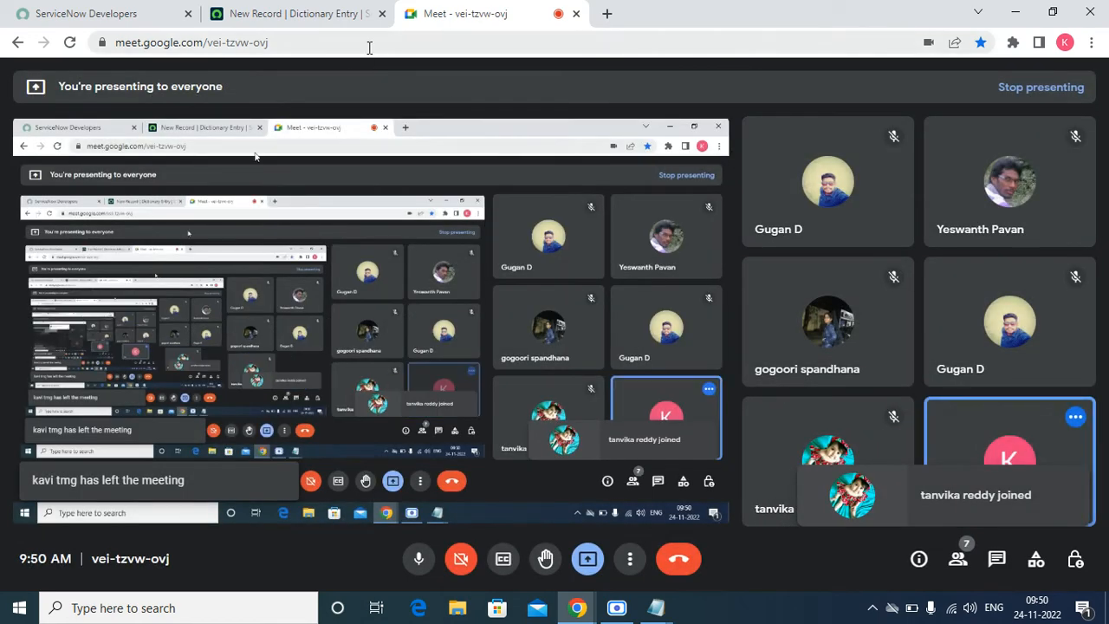
left_click(304, 13)
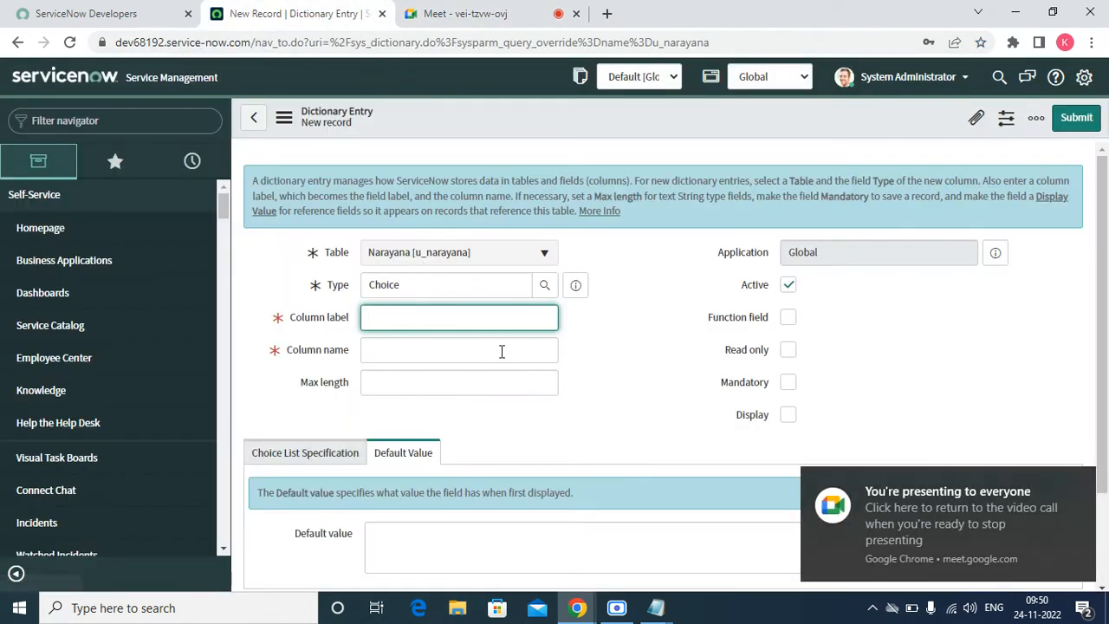
- Paste the copied field name Group as the column label and let the column name become u_group
left_click(446, 314)
right_click(443, 314)
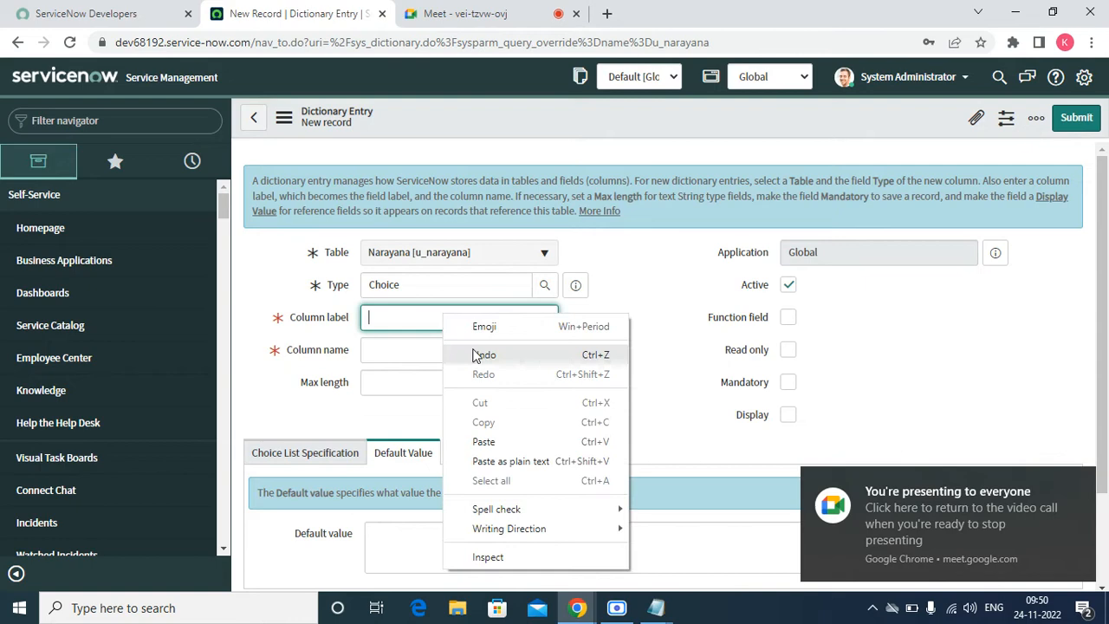
left_click(488, 443)
left_click(409, 349)
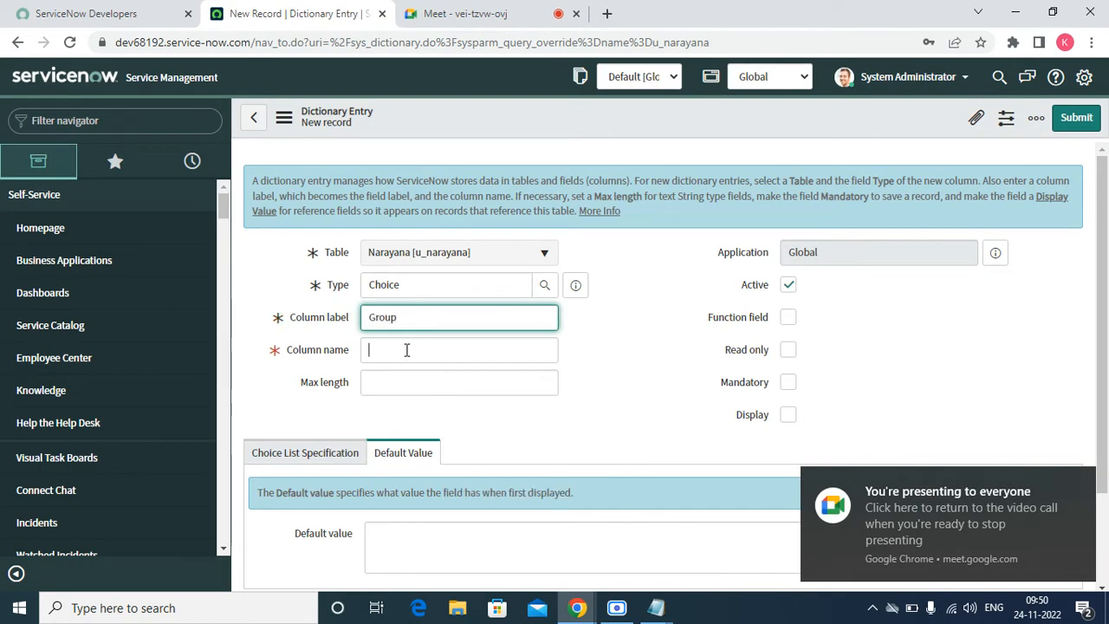
- Look through the list of available field types and close it without choosing another type
left_click(543, 286)
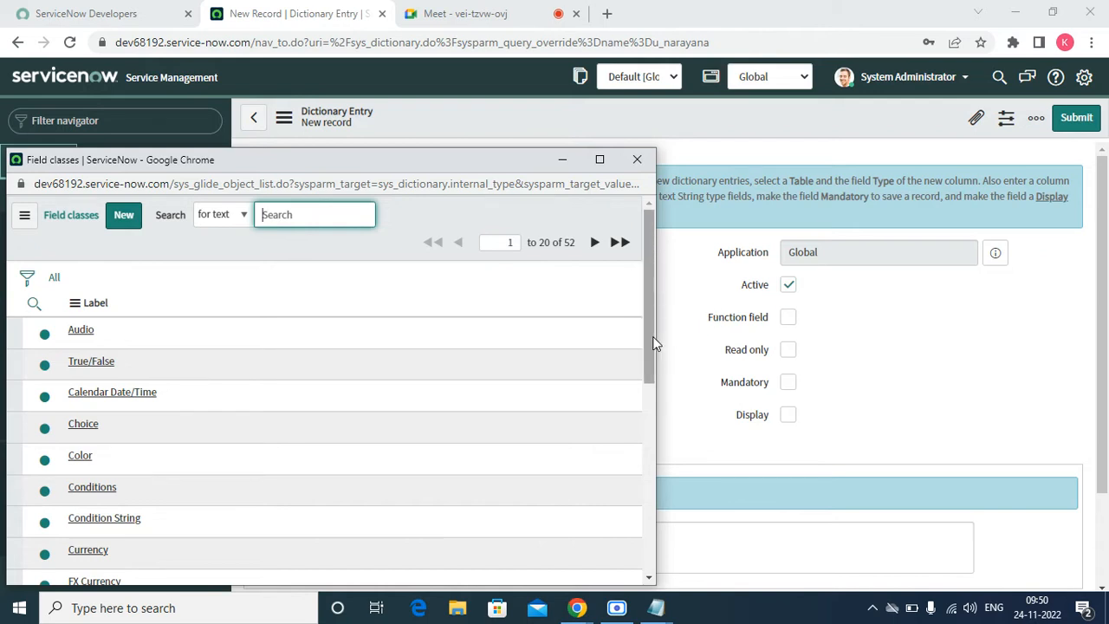
left_click_drag(654, 343, 654, 530)
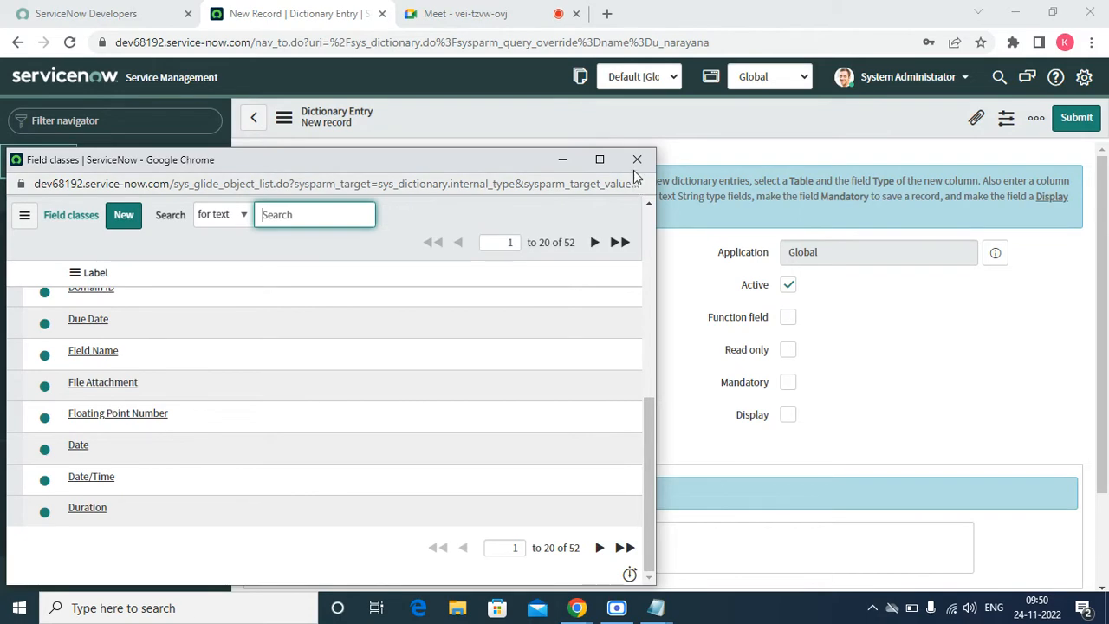
left_click(637, 159)
- Set the Group column's choice list specification to Dropdown with -- None -- and submit the entry
left_click(406, 390)
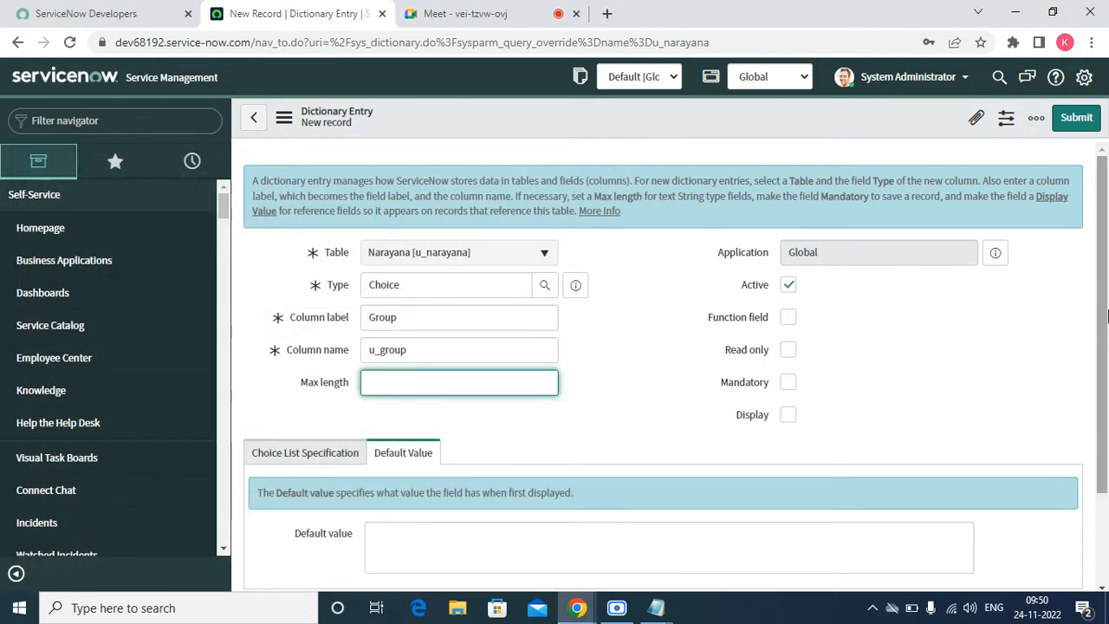
left_click(310, 453)
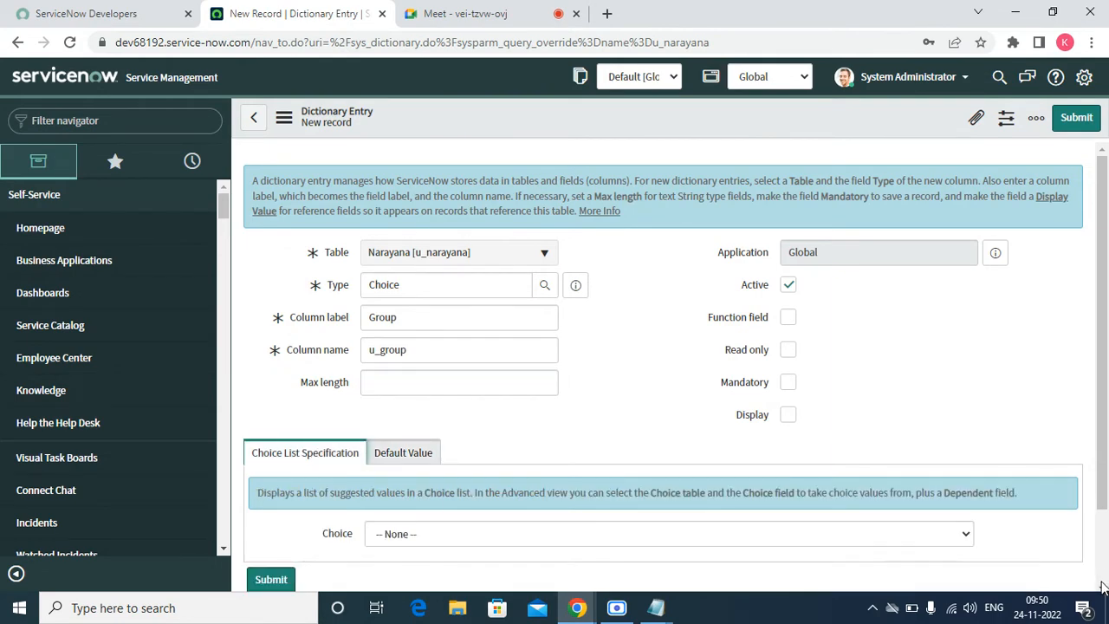
scroll(667, 520, "down", 2)
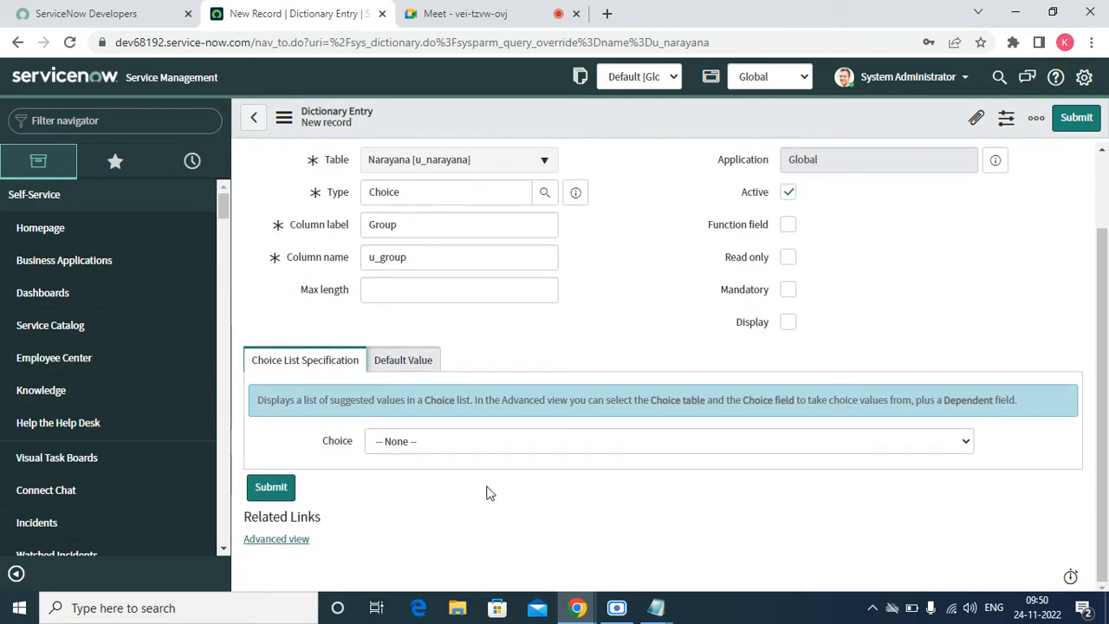
left_click(433, 442)
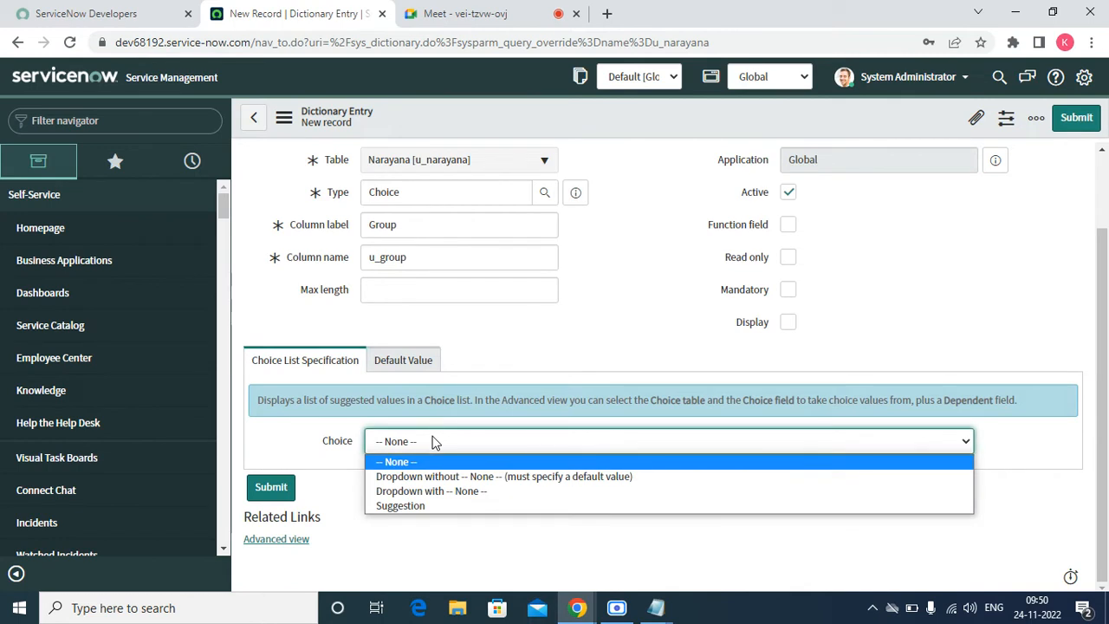
left_click(420, 492)
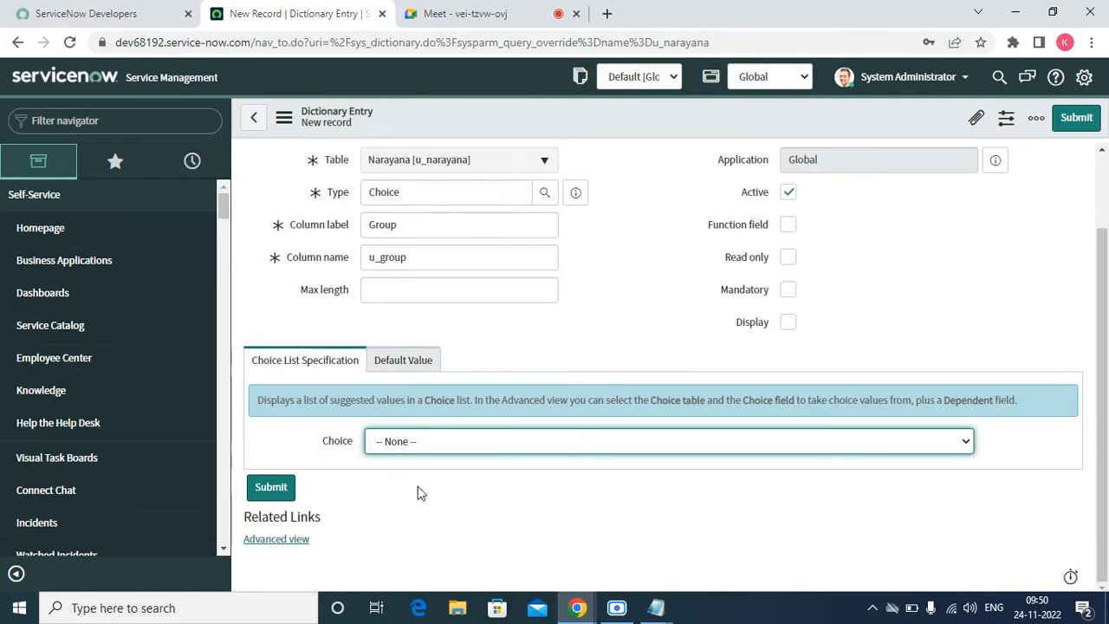
left_click(1076, 118)
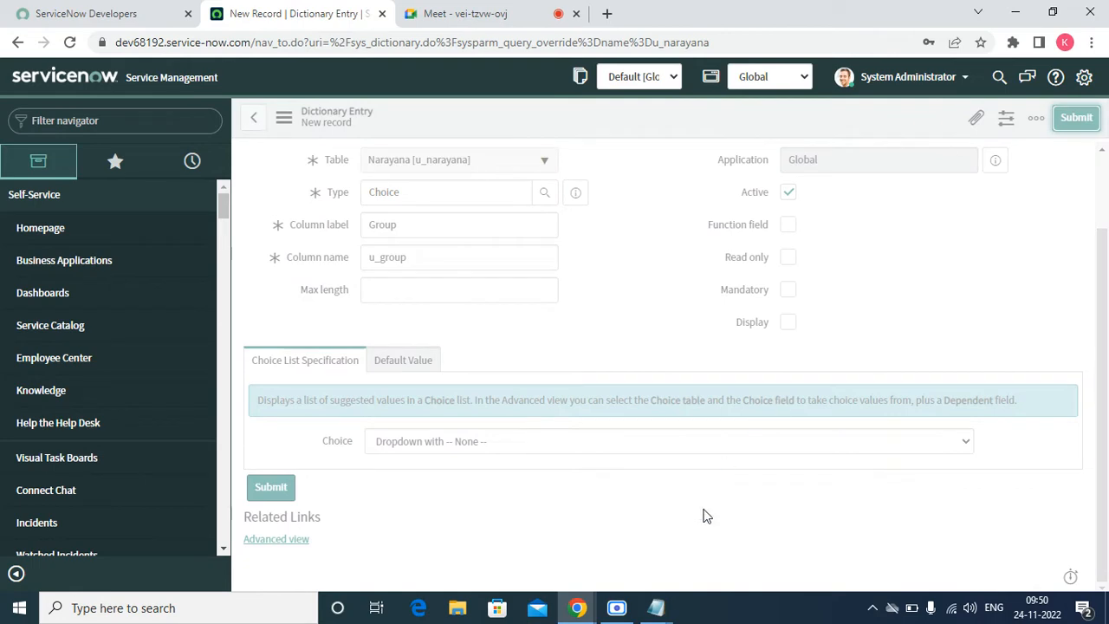
- Copy the field name State from the Notepad field list and return to the Narayana table
mouse_move(657, 608)
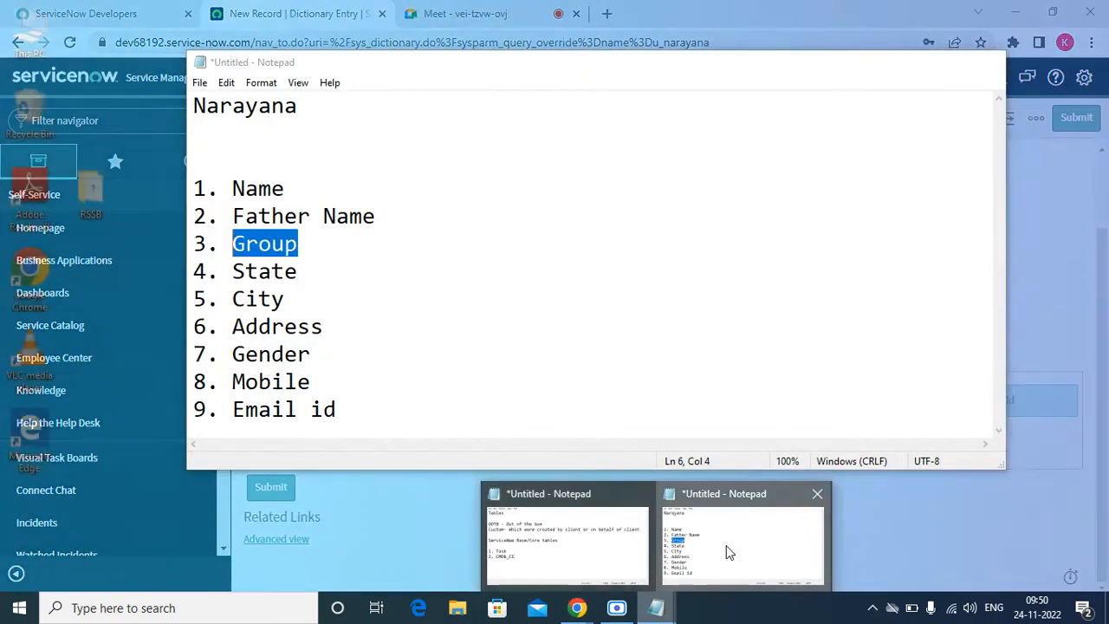
left_click(728, 552)
left_click_drag(307, 272, 238, 271)
left_click(360, 284)
right_click(239, 271)
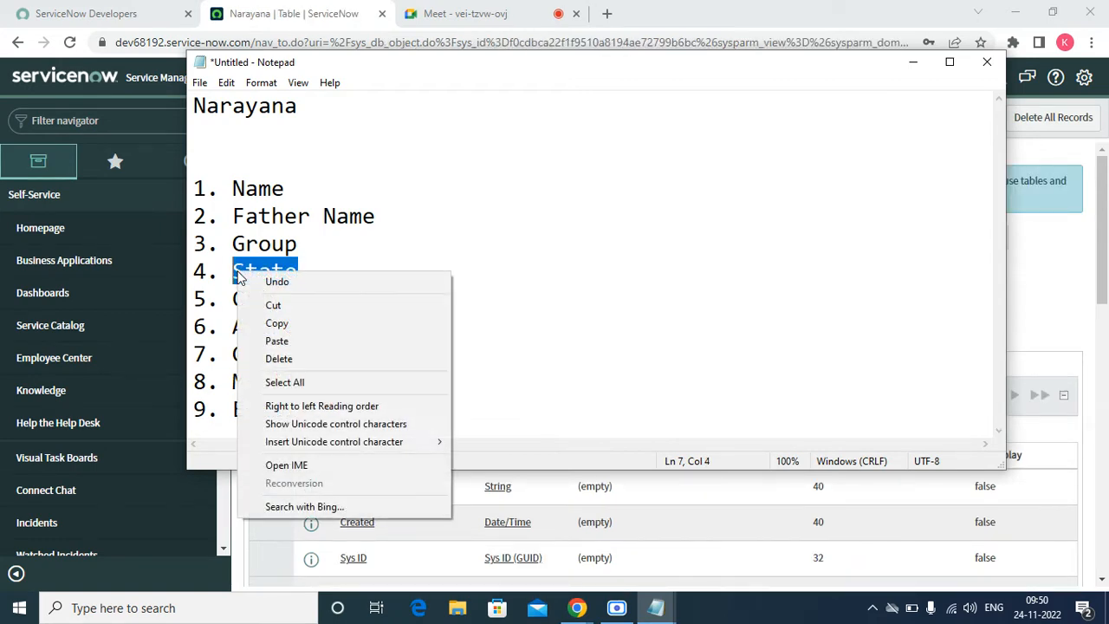
left_click(276, 325)
left_click(913, 62)
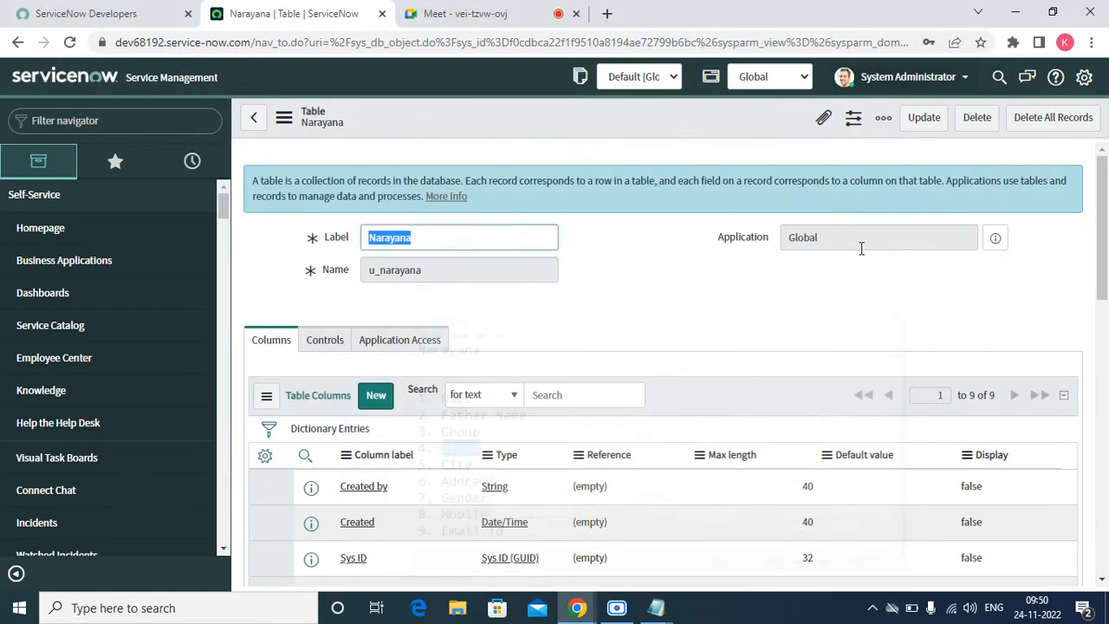
- Open another new dictionary entry for the Narayana table and choose Choice as its type
left_click(1102, 580)
left_click(385, 308)
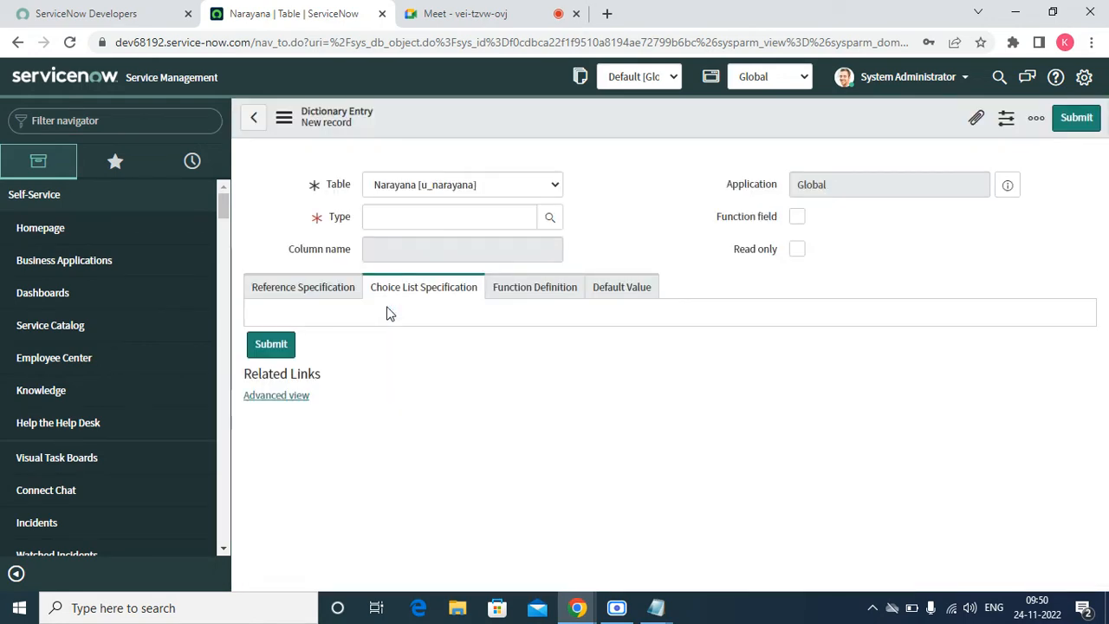
left_click(364, 286)
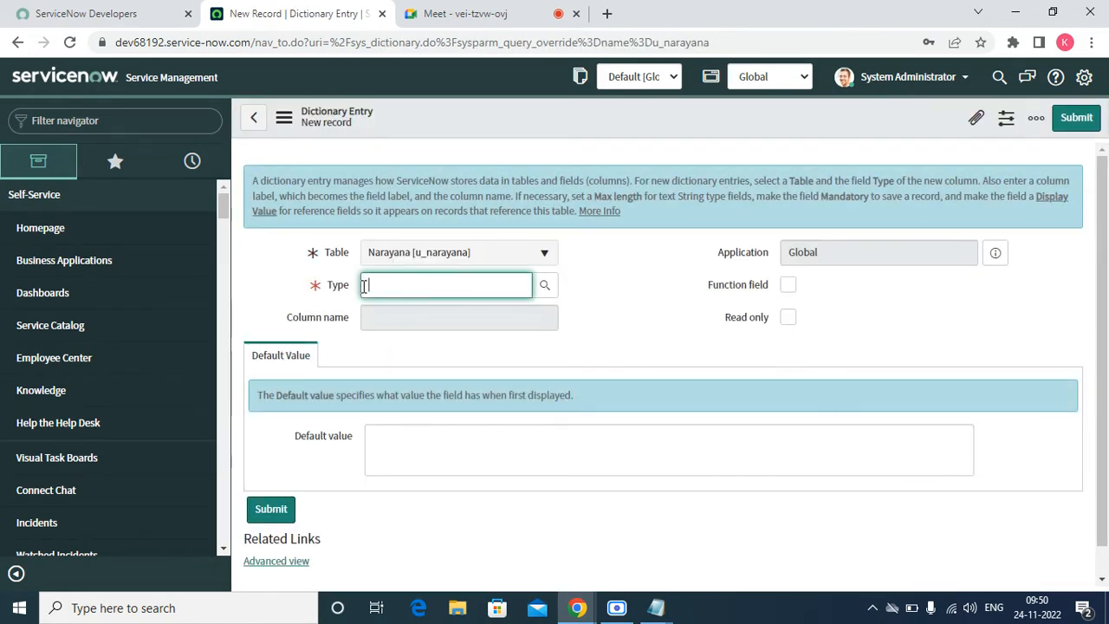
type("cho")
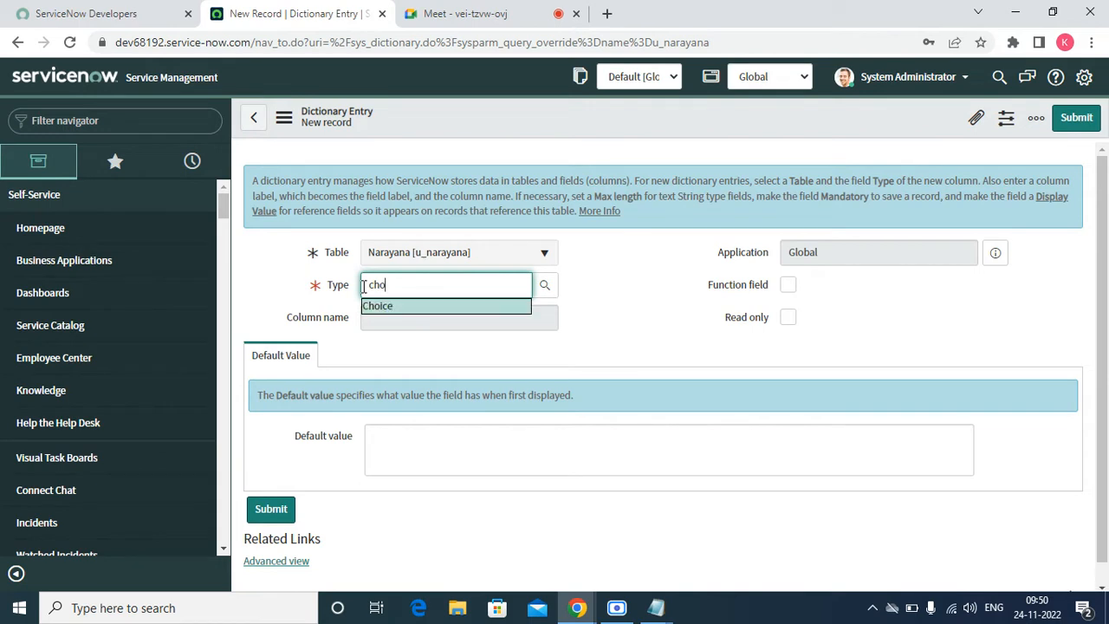
key("Tab")
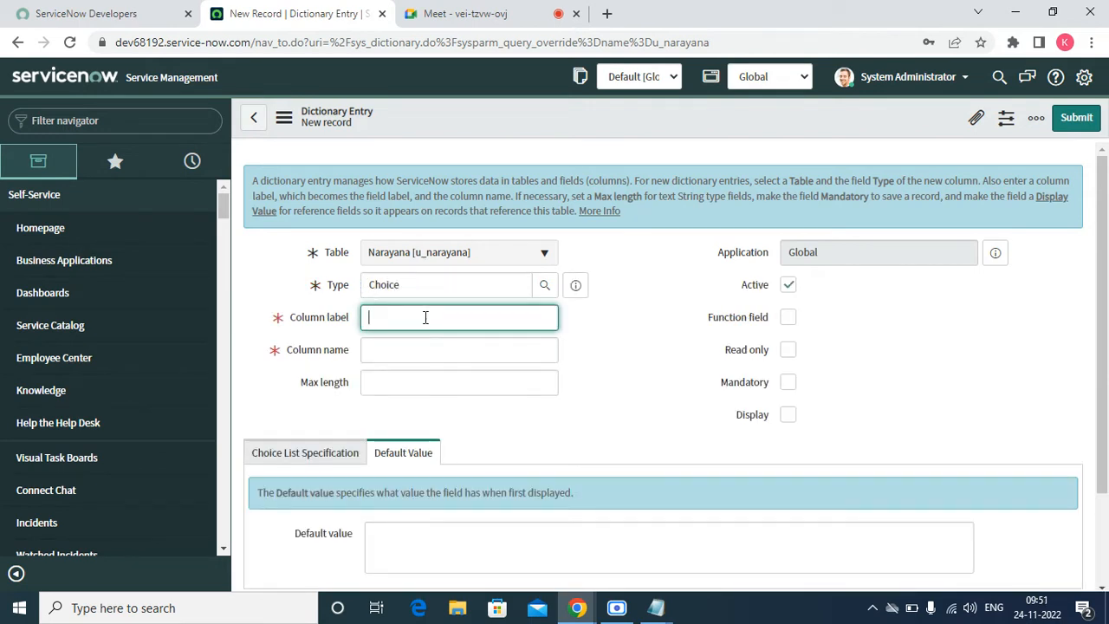
- Paste the copied field name State as the column label, with u_state as the column name
right_click(425, 317)
left_click(464, 446)
left_click(401, 348)
key("Tab")
key("Tab")
key("Tab")
key("Tab")
key("Tab")
key("Tab")
key("Tab")
key("Tab")
key("Tab")
key("Tab")
key("Tab")
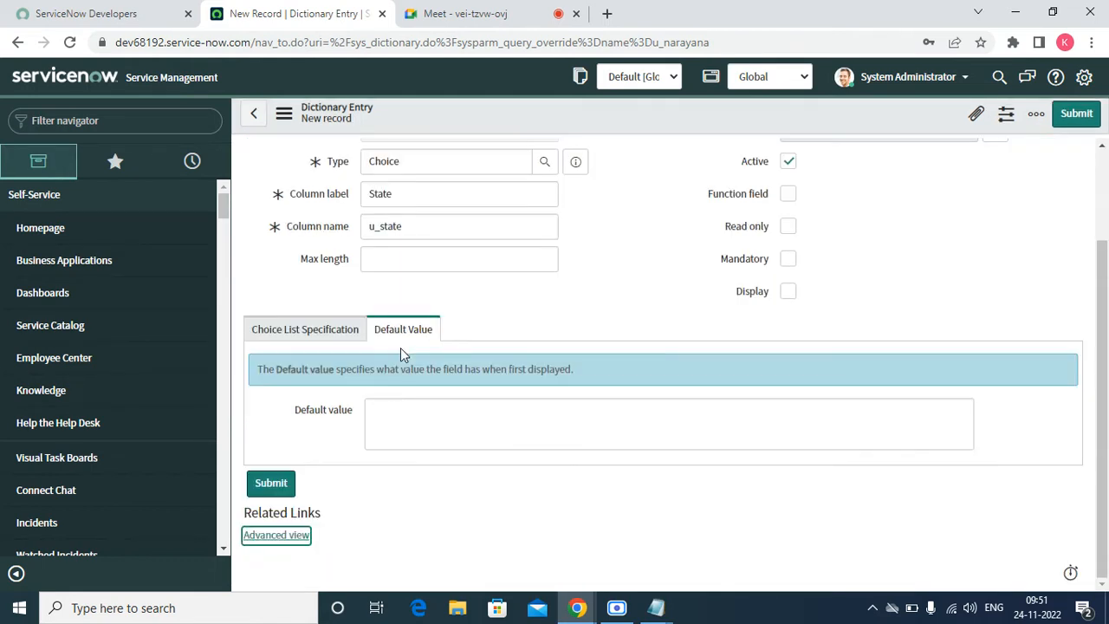
- Set the State column's choice list specification to Dropdown with -- None -- and submit the entry
left_click(324, 332)
left_click(400, 437)
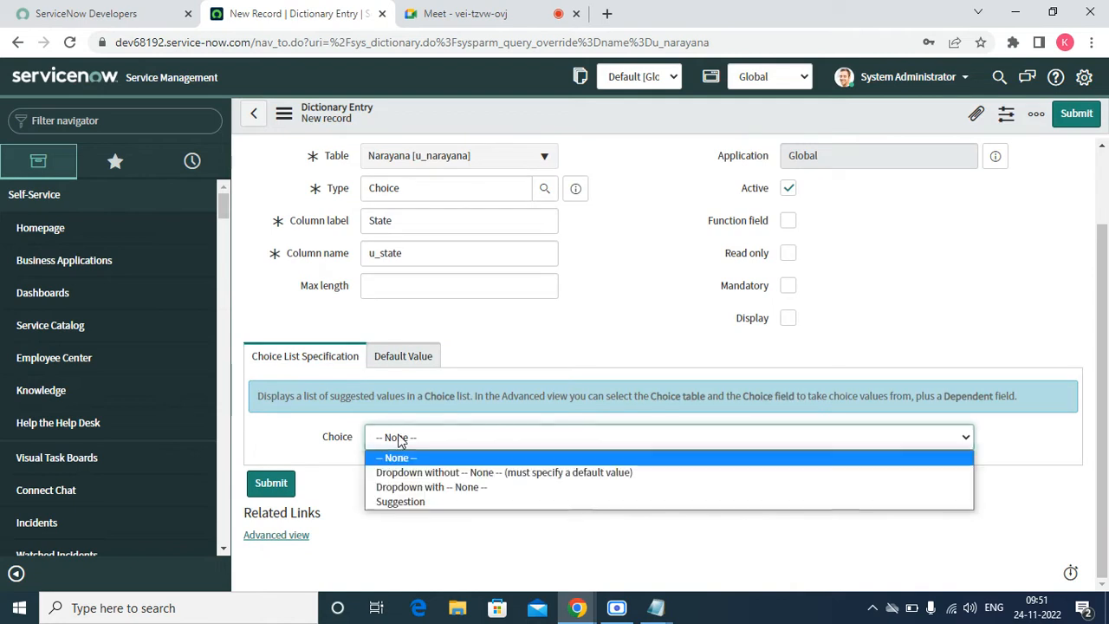
left_click(422, 489)
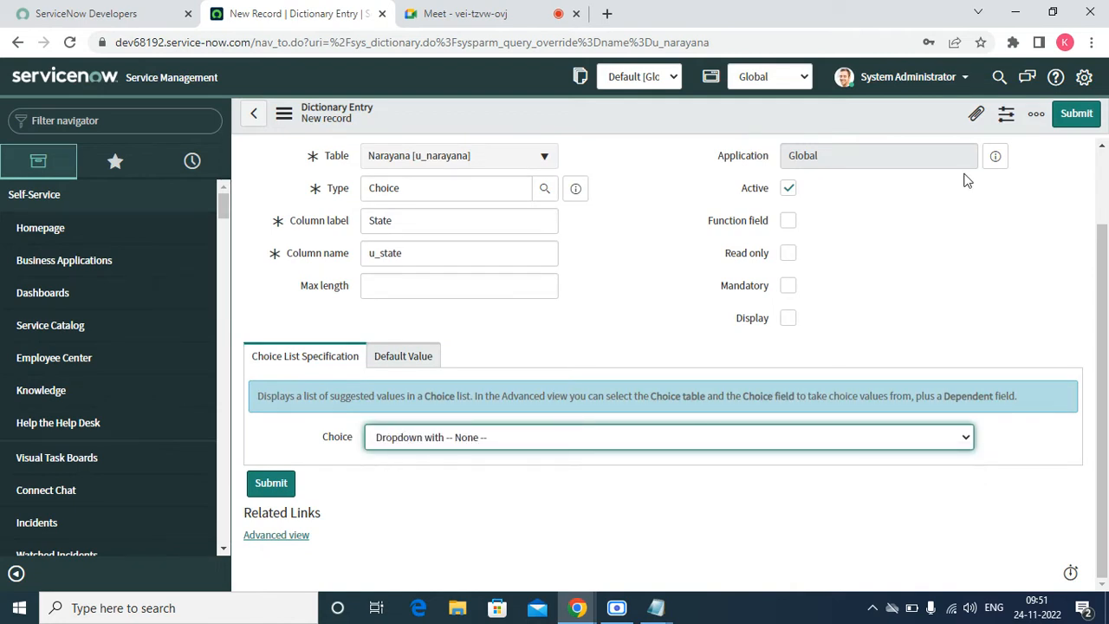
left_click(1077, 114)
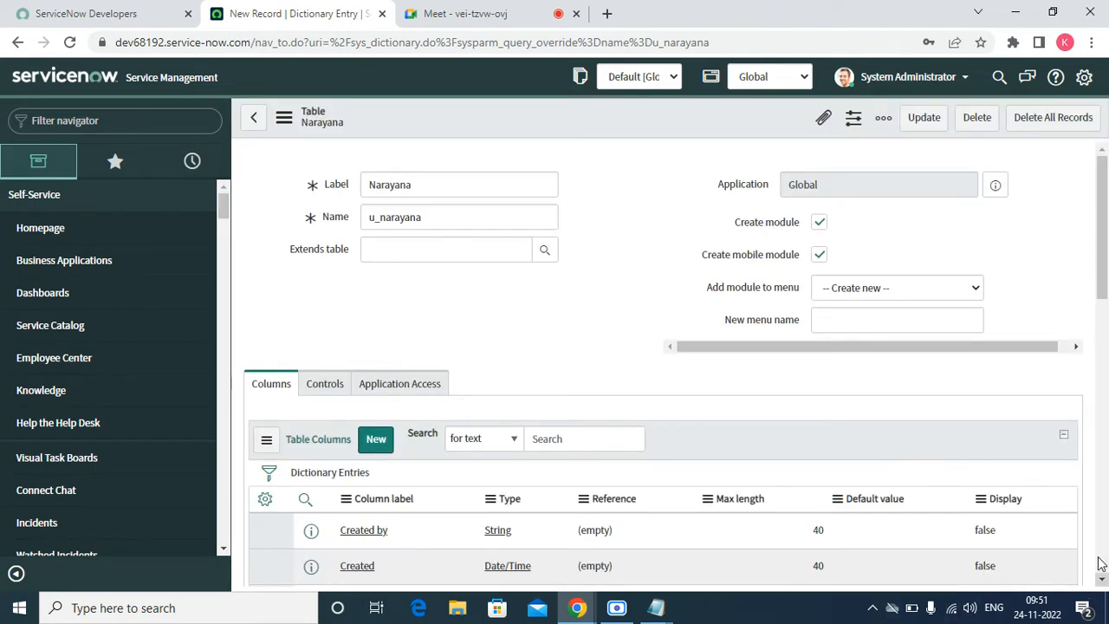
- Start another new dictionary entry for the Narayana table with type Choice and column label City
left_click(1102, 582)
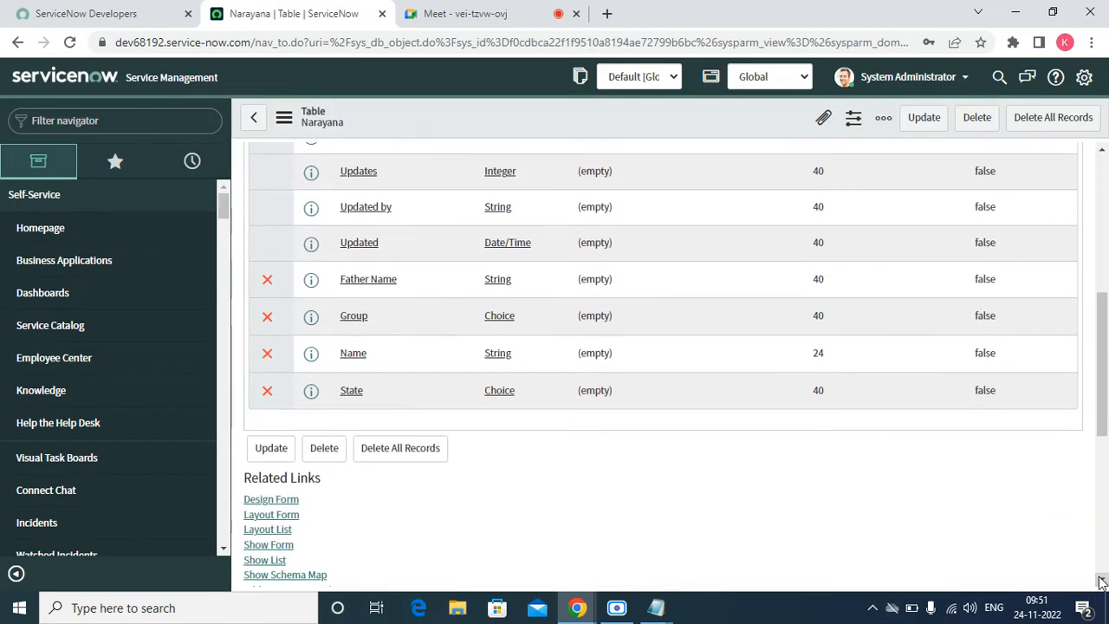
left_click(1101, 152)
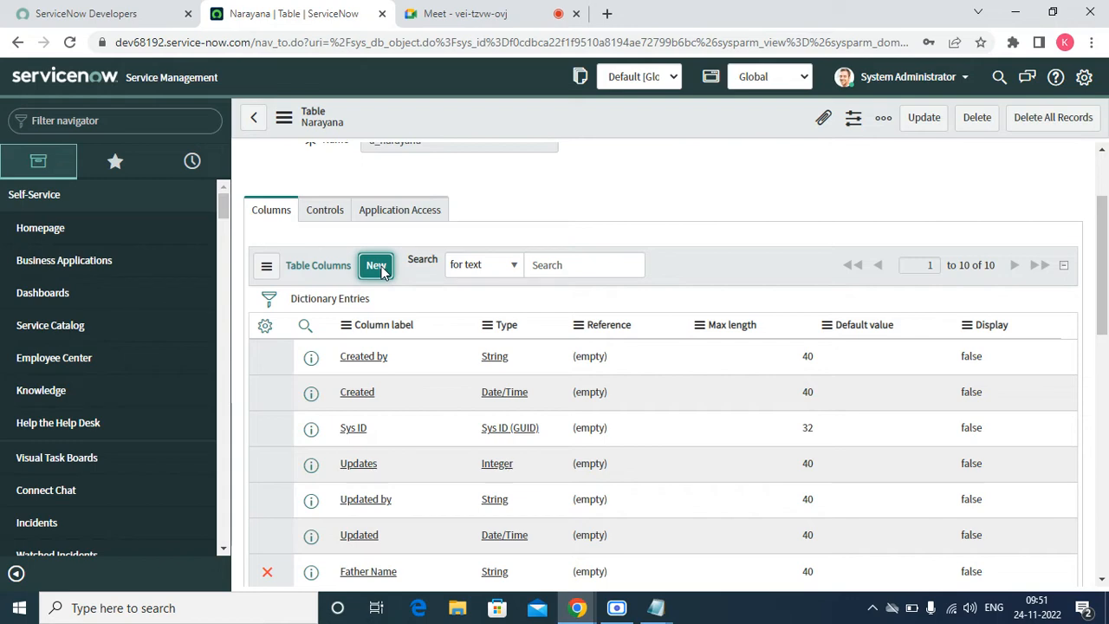
left_click(376, 266)
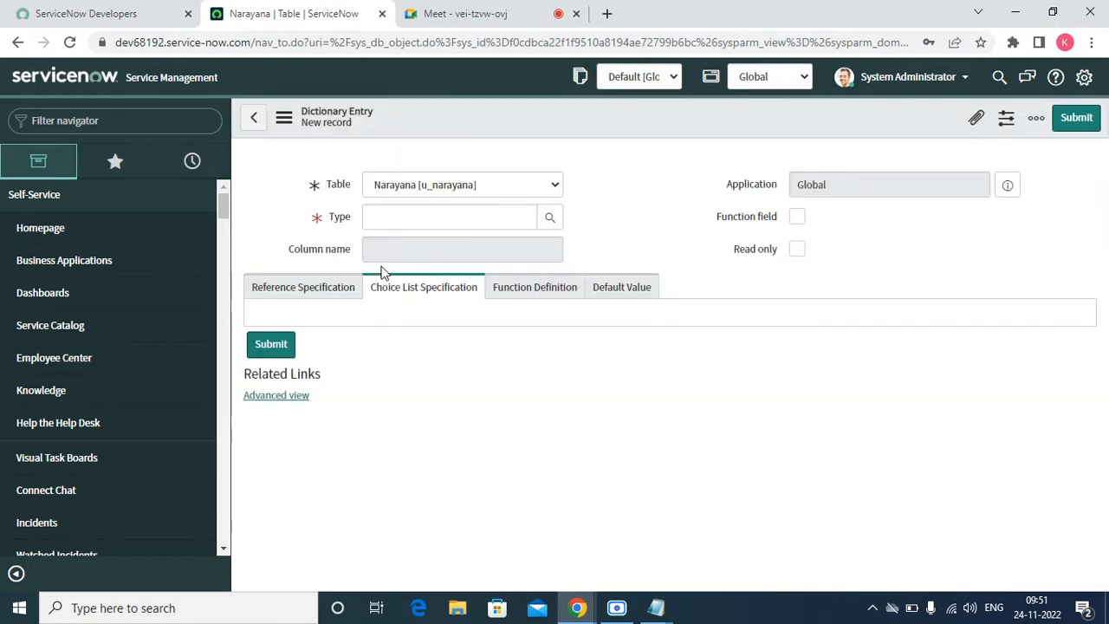
left_click_drag(376, 225, 393, 285)
left_click(394, 287)
type("cho")
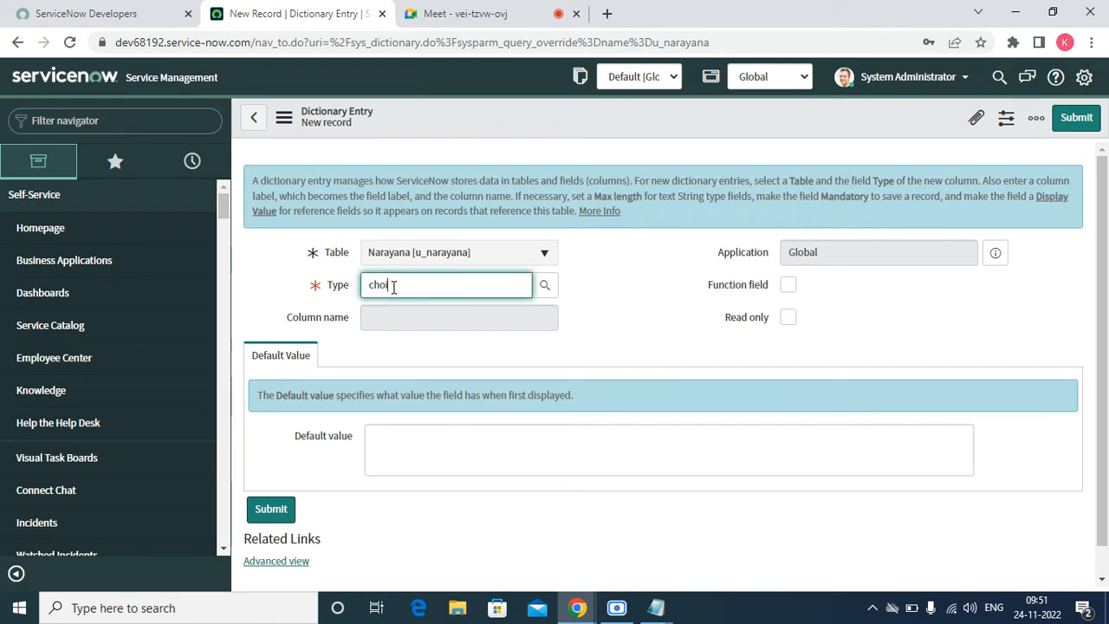
type("ic")
key("Tab")
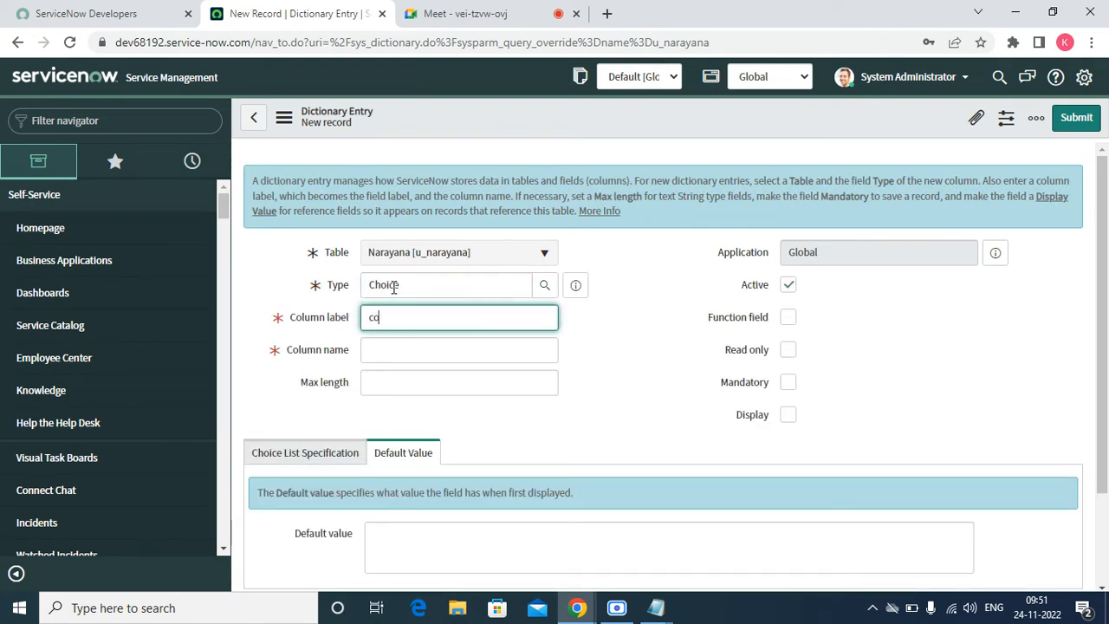
type("City")
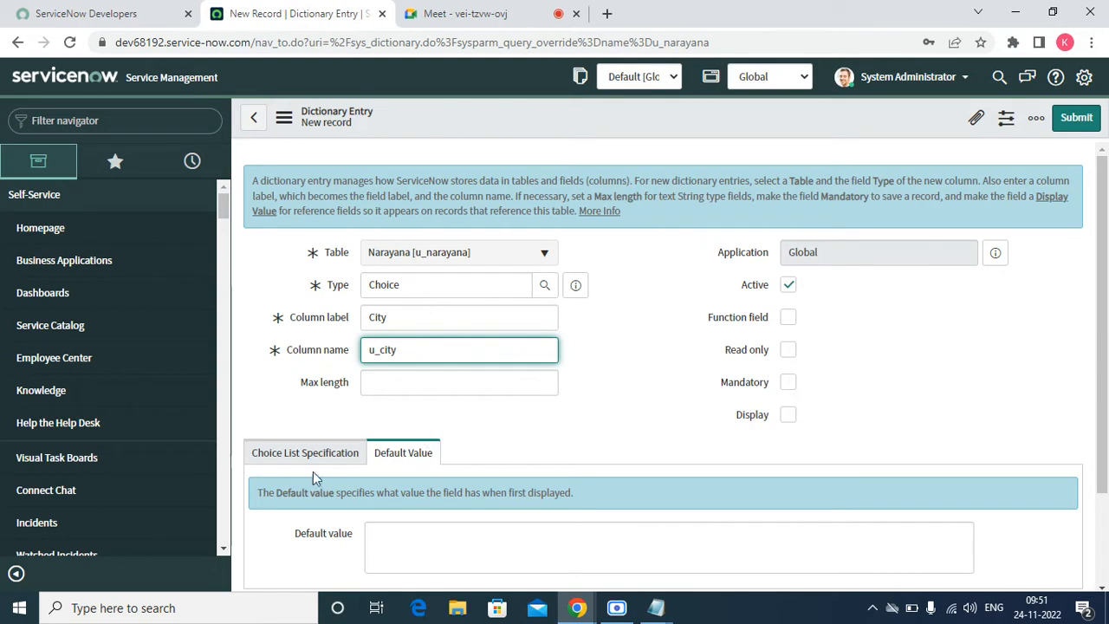
- Set the City column's choice list specification to Dropdown with -- None -- and submit the entry
left_click(271, 463)
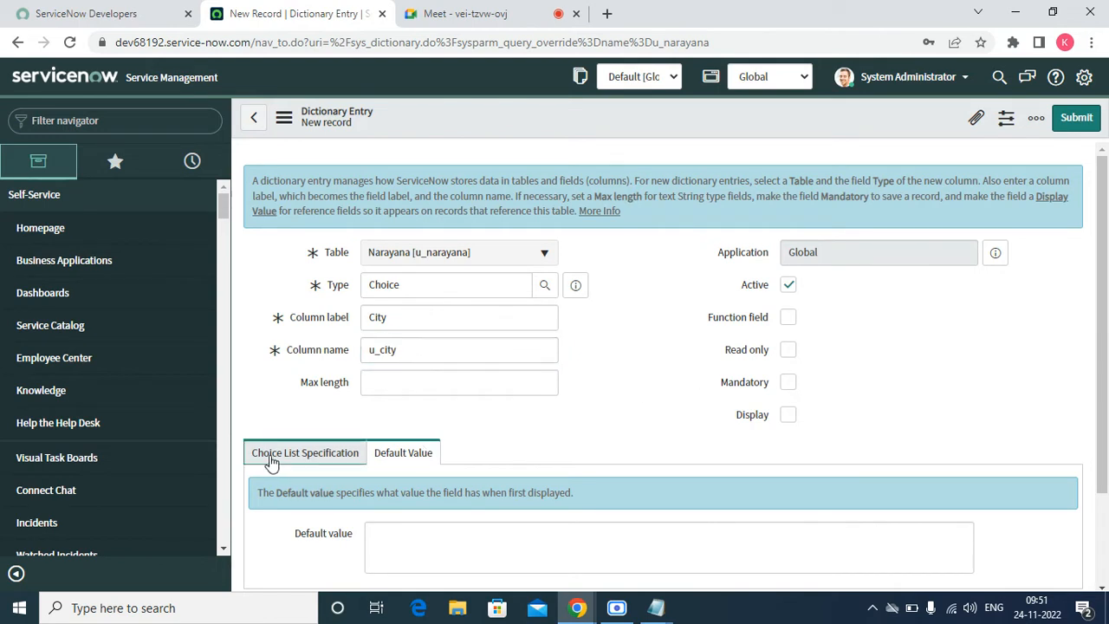
left_click(607, 543)
key("Down")
key("Down")
key("Return")
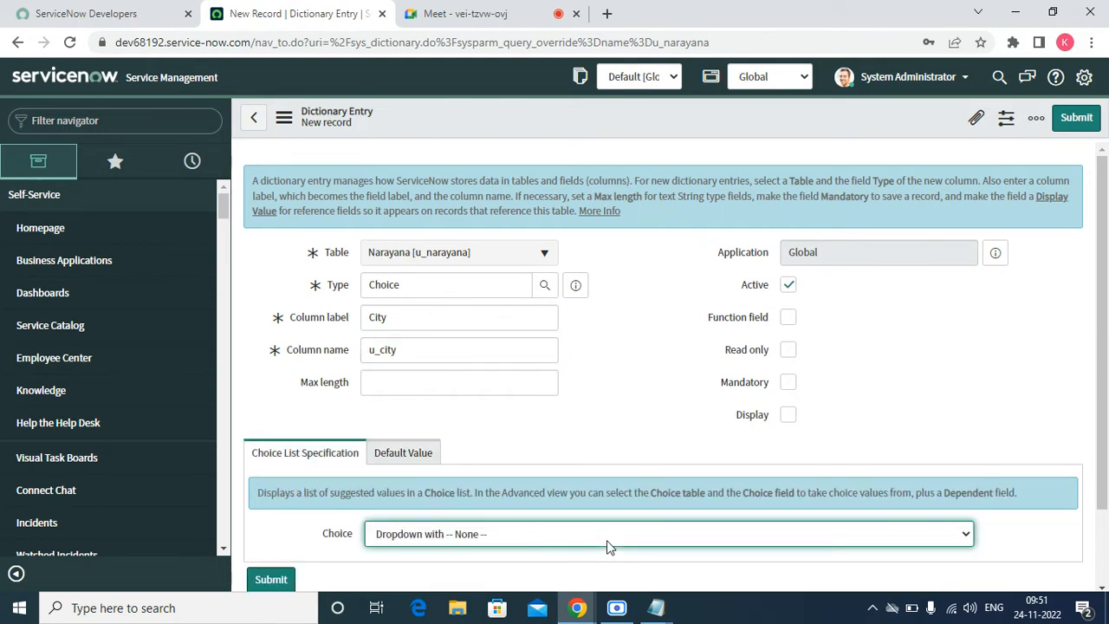
left_click(1090, 124)
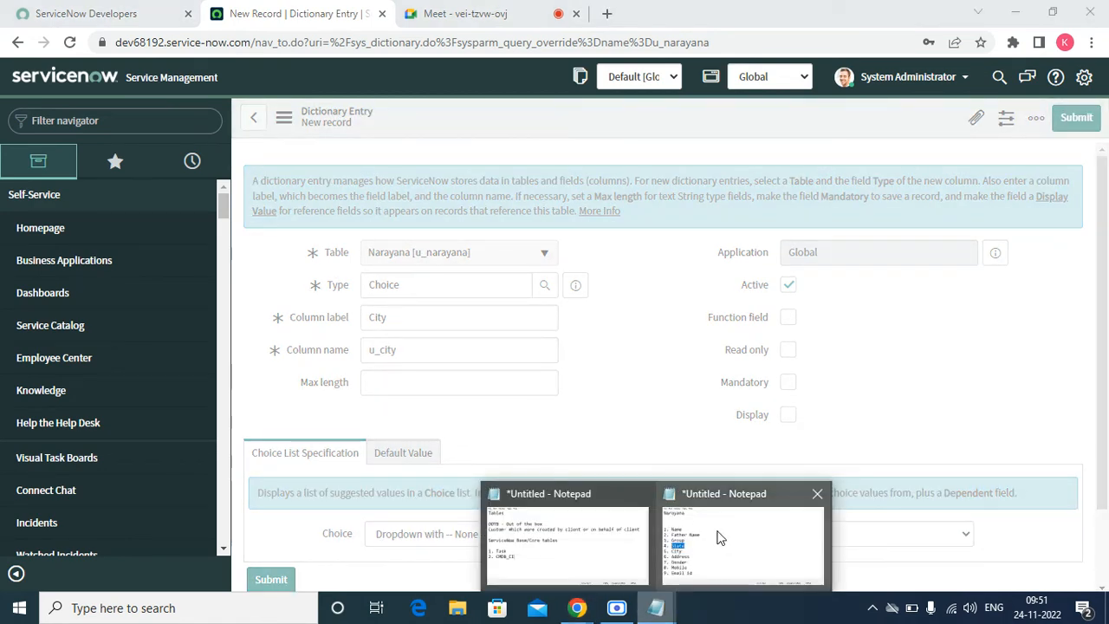
- Check the Notepad field list for the next field, and start a new Narayana dictionary entry of type String
left_click(717, 538)
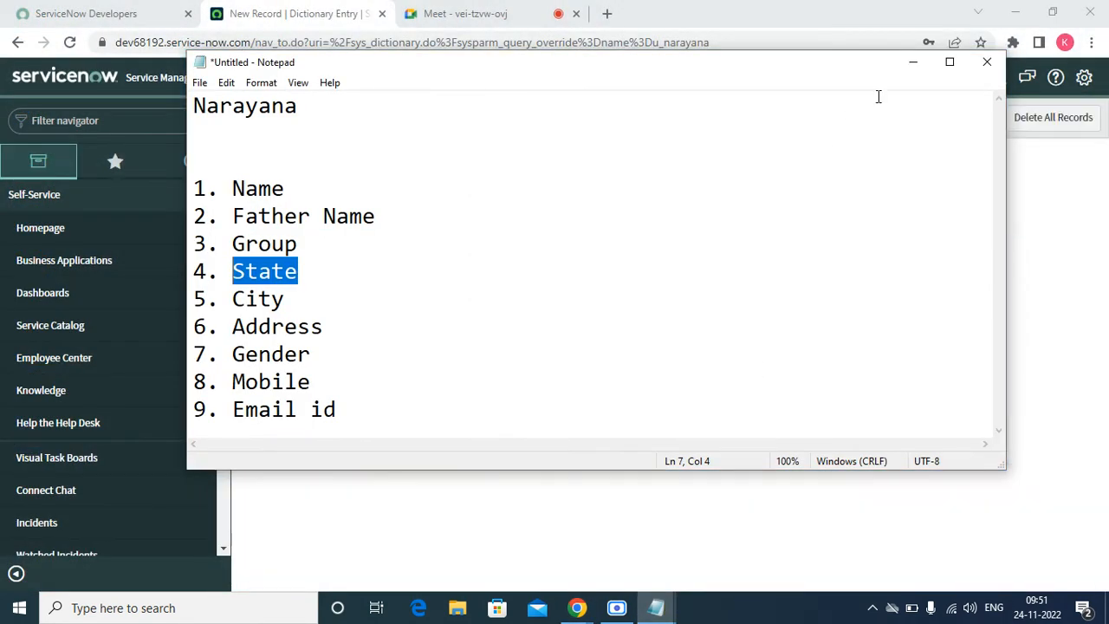
left_click(913, 62)
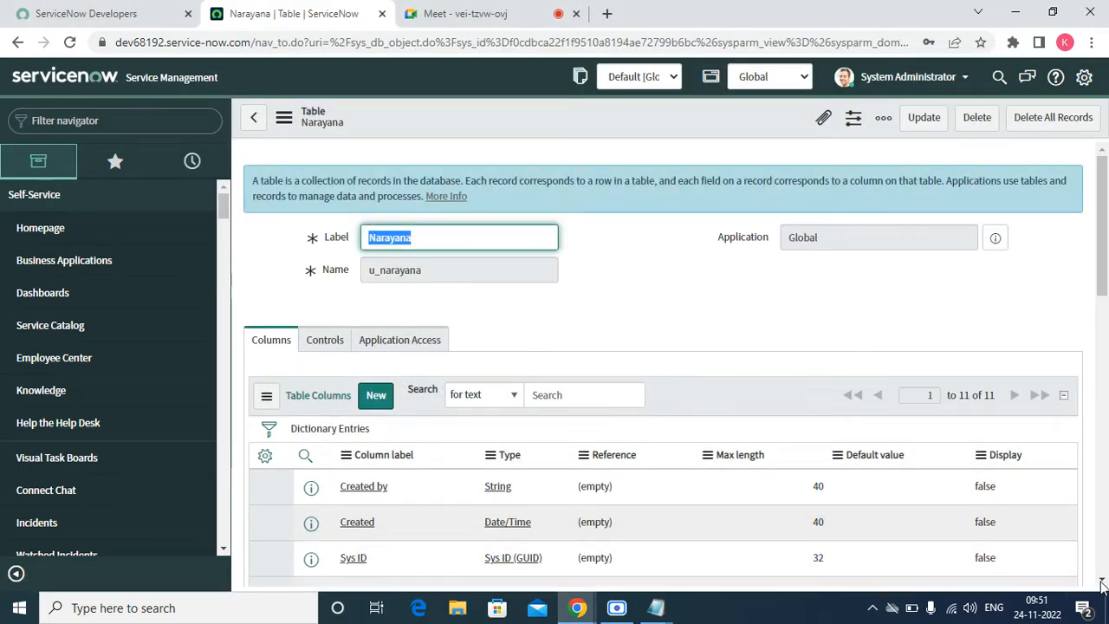
scroll(1102, 584, "down", 2)
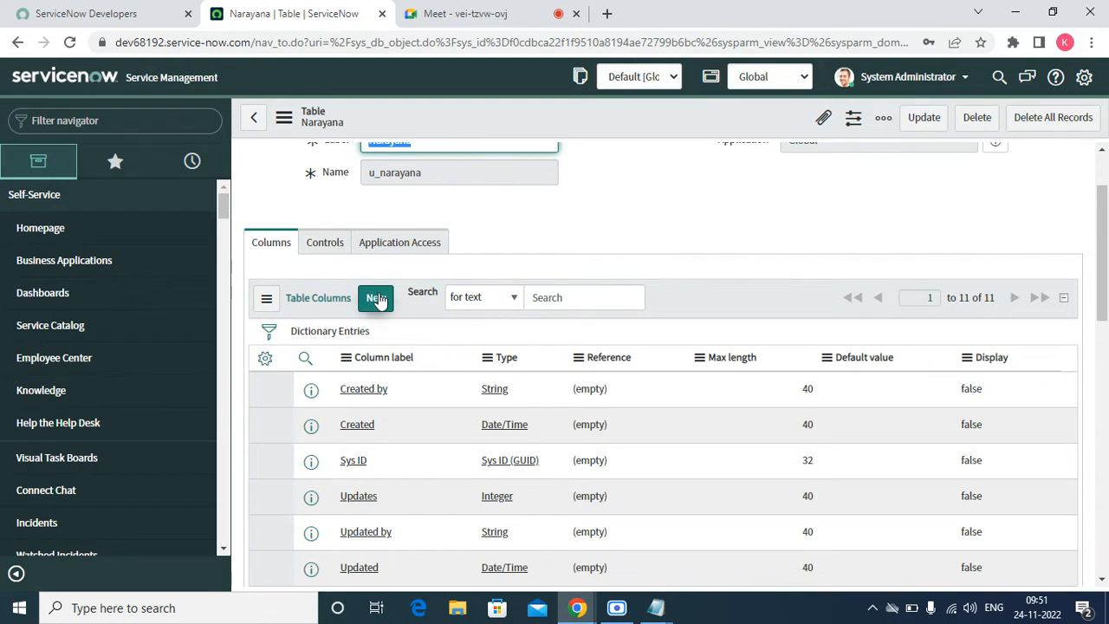
left_click(378, 299)
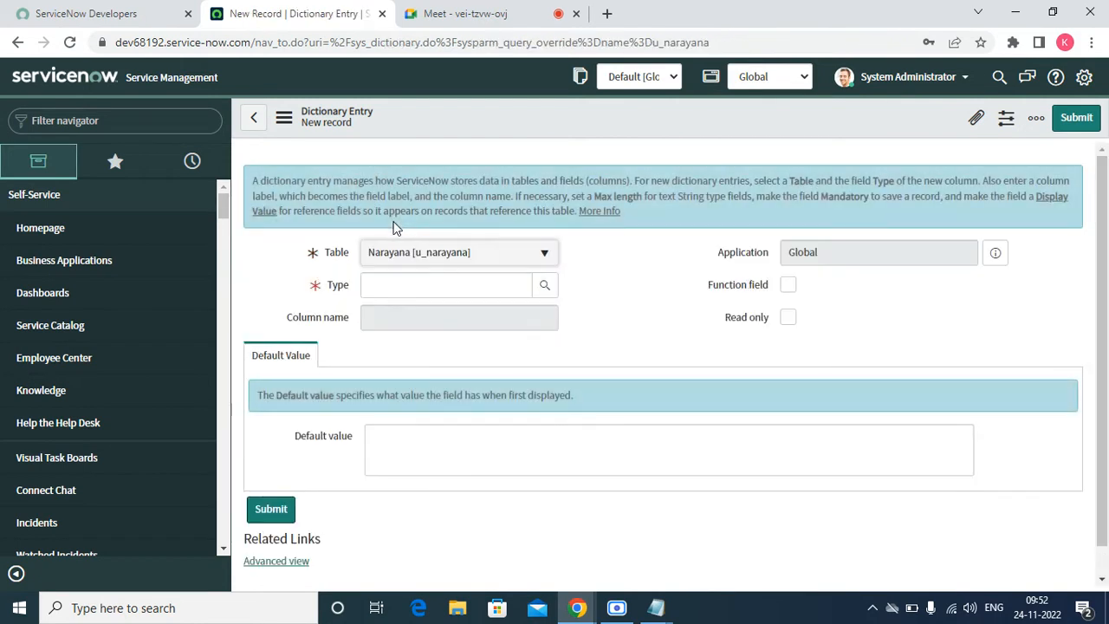
left_click(390, 285)
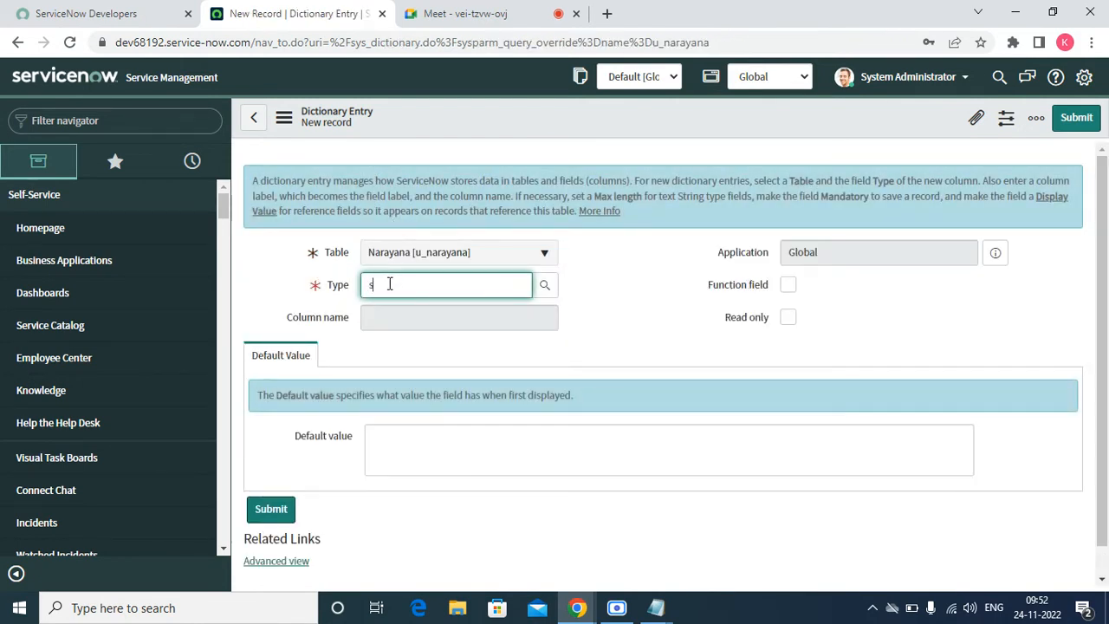
type("stin")
key("BackSpace")
key("BackSpace")
key("BackSpace")
type("tr")
key("Down")
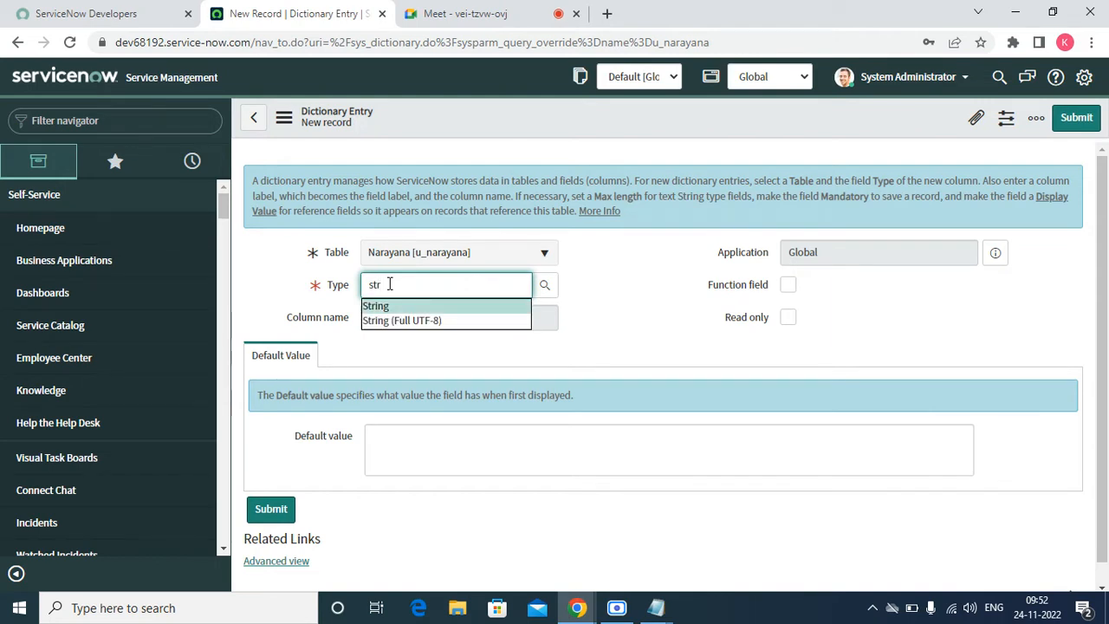
key("Tab")
- Enter Address as the column label with a max length of 160 and submit the entry
type("A")
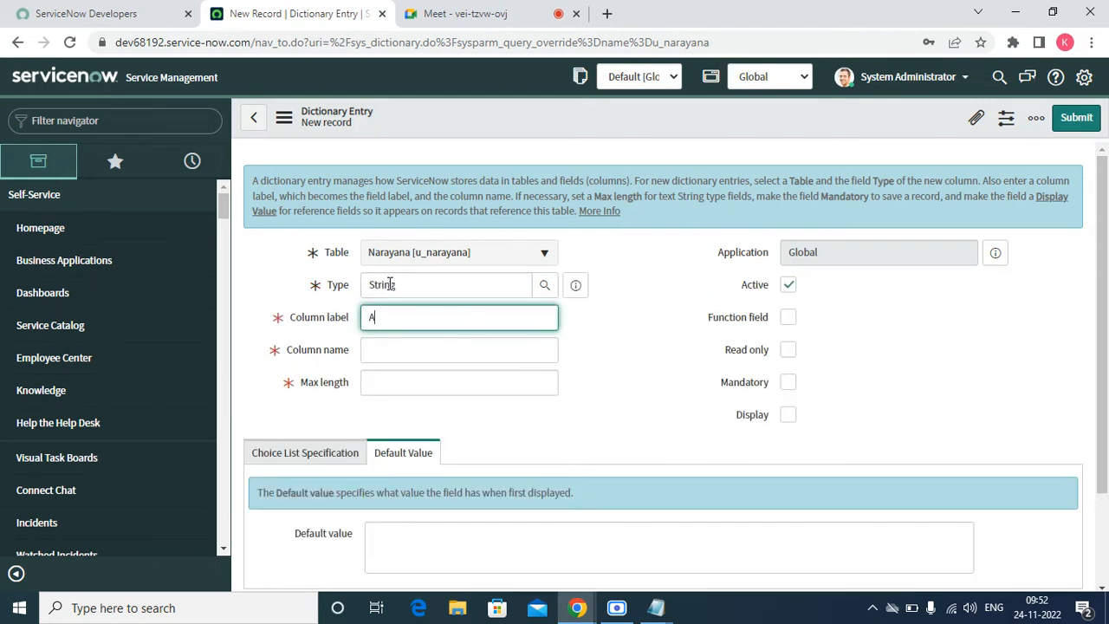
type("dress")
key("BackSpace")
key("BackSpace")
key("BackSpace")
key("BackSpace")
type("dress")
key("Tab")
key("Tab")
type("169")
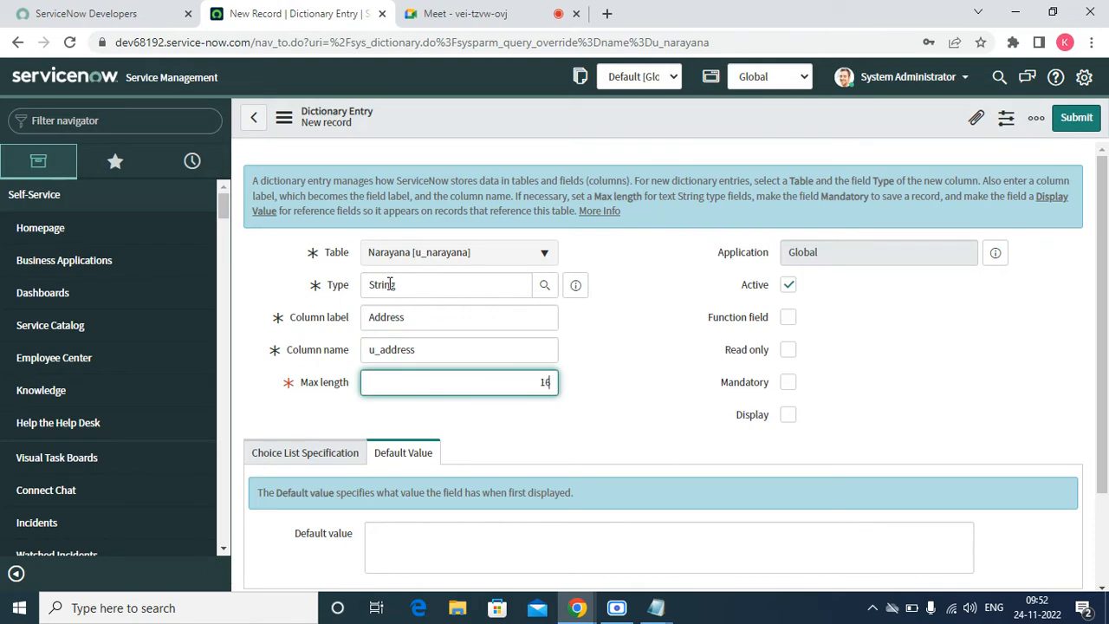
left_click(1074, 123)
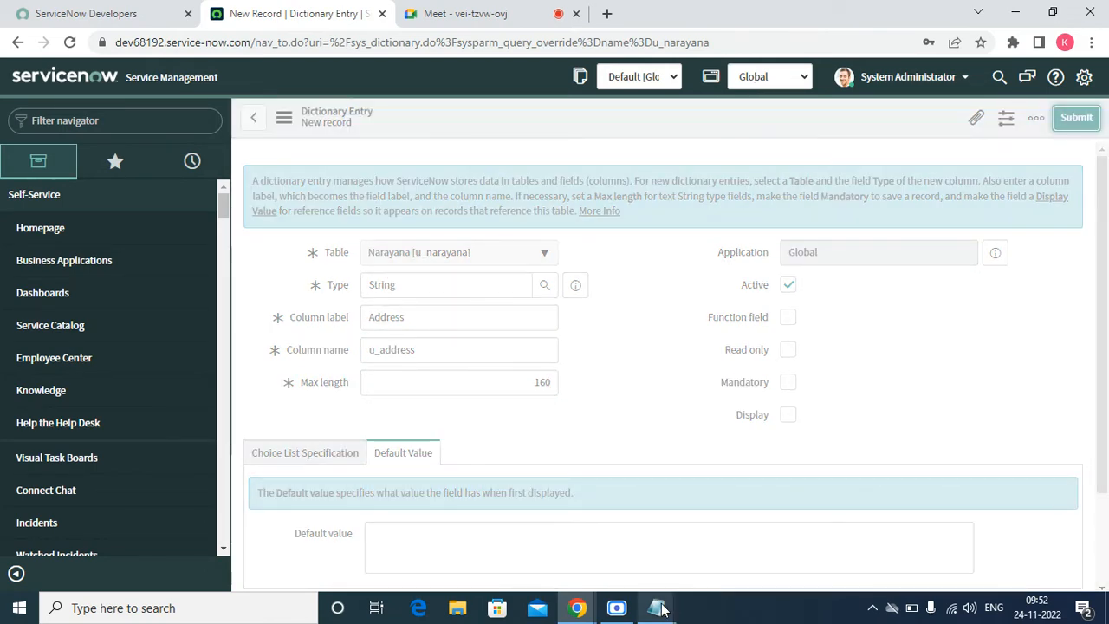
- Copy the field name Gender from the Notepad field list and return to the Narayana table
mouse_move(665, 607)
left_click(679, 583)
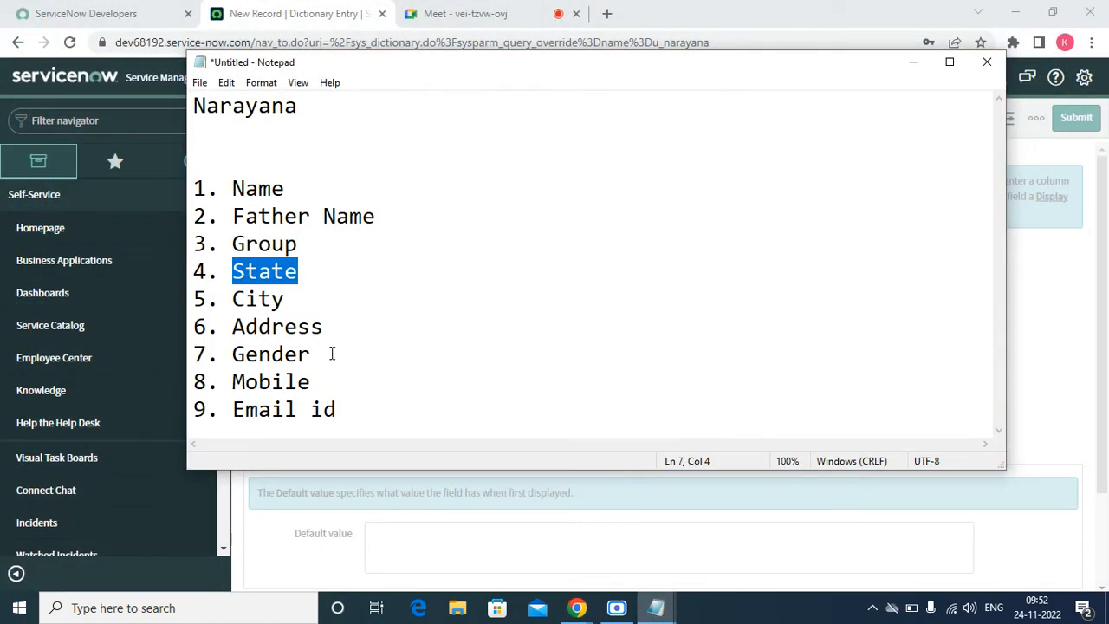
left_click_drag(332, 354, 231, 354)
right_click(231, 354)
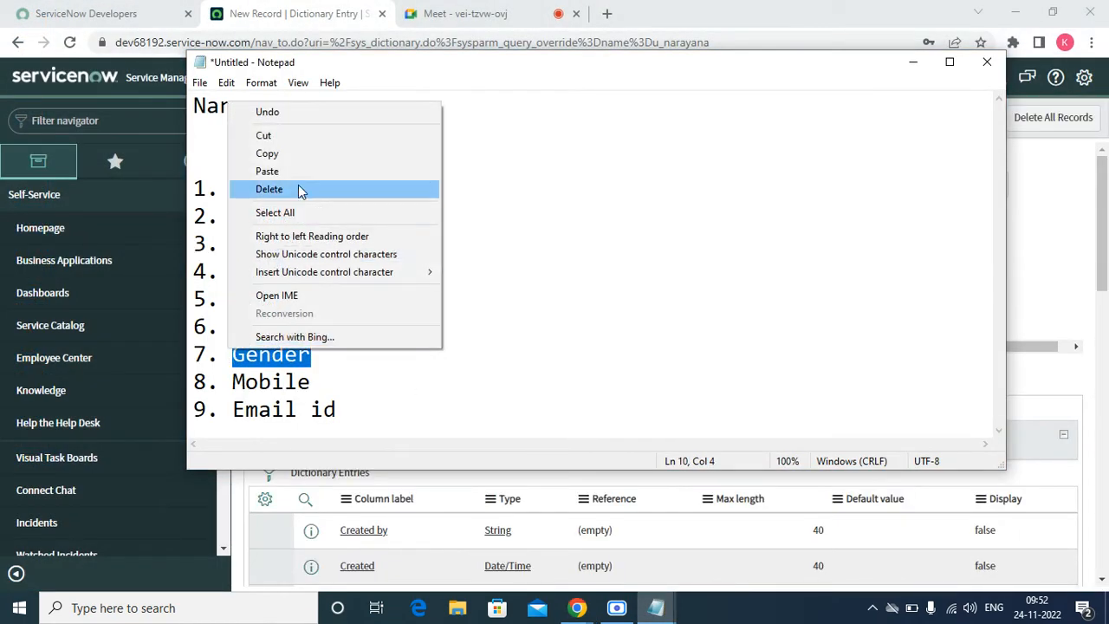
left_click(290, 155)
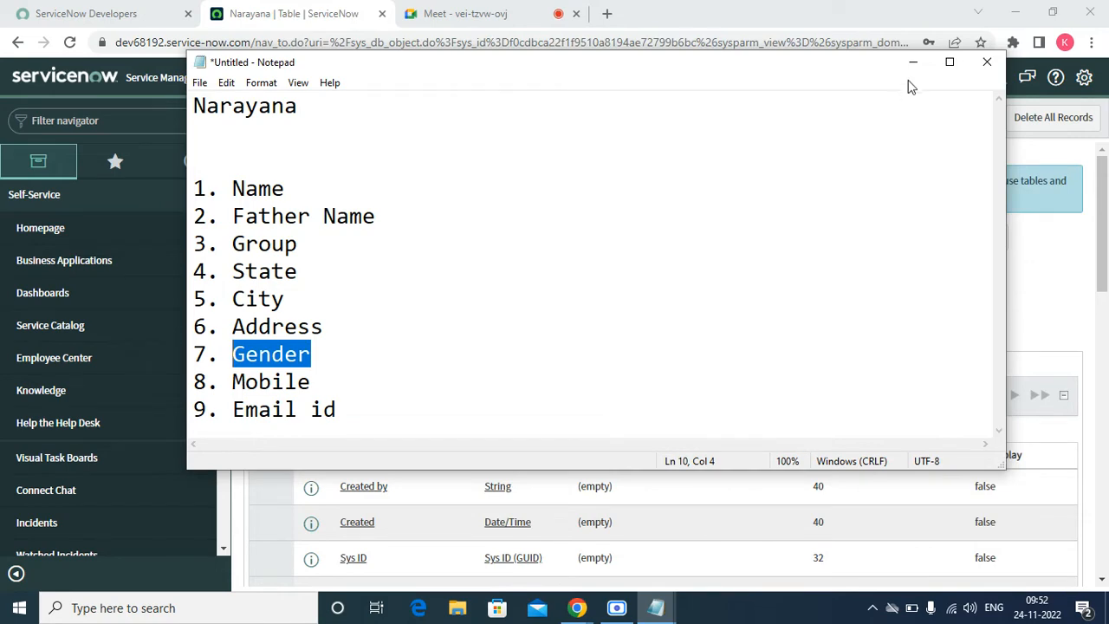
left_click(913, 62)
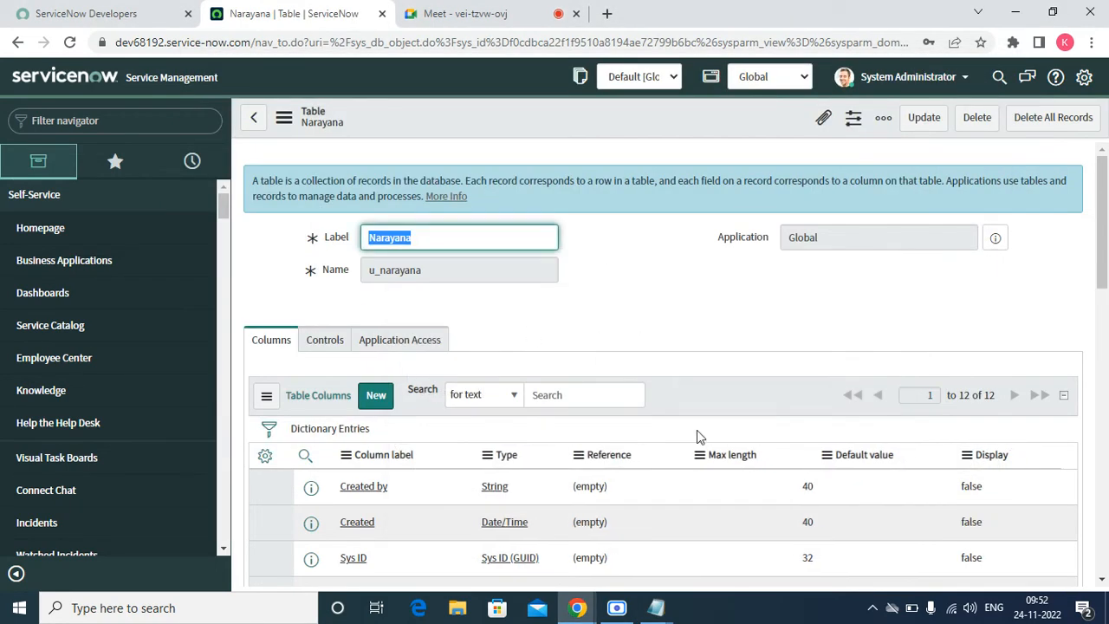
- Start a new dictionary entry for the Narayana table with type Choice and the copied name Gender as column label
left_click(1101, 578)
left_click(1101, 579)
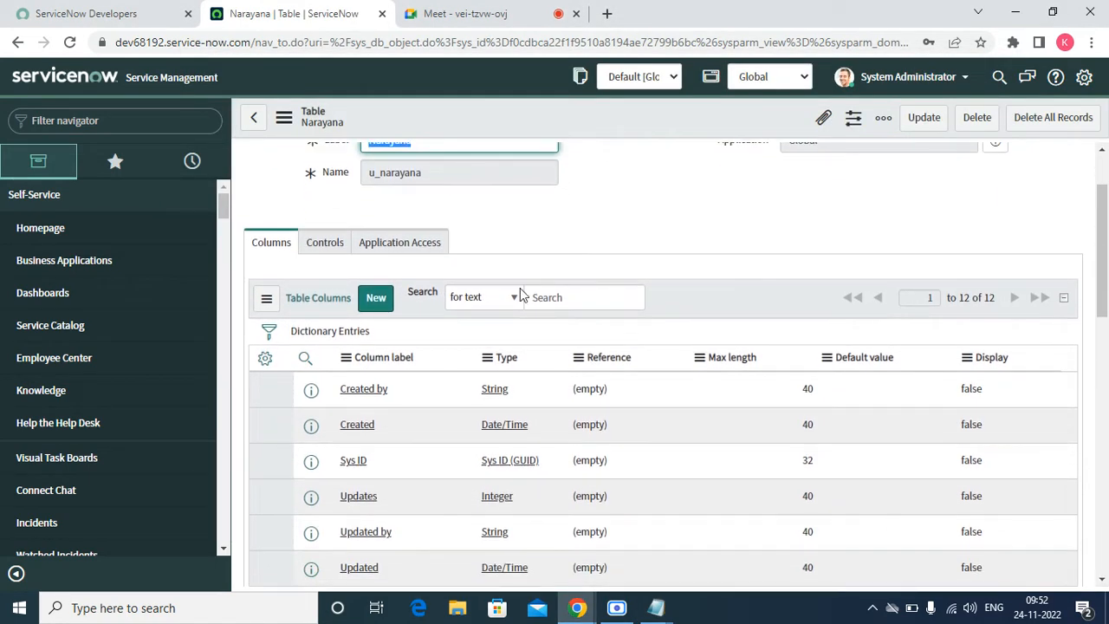
left_click(377, 297)
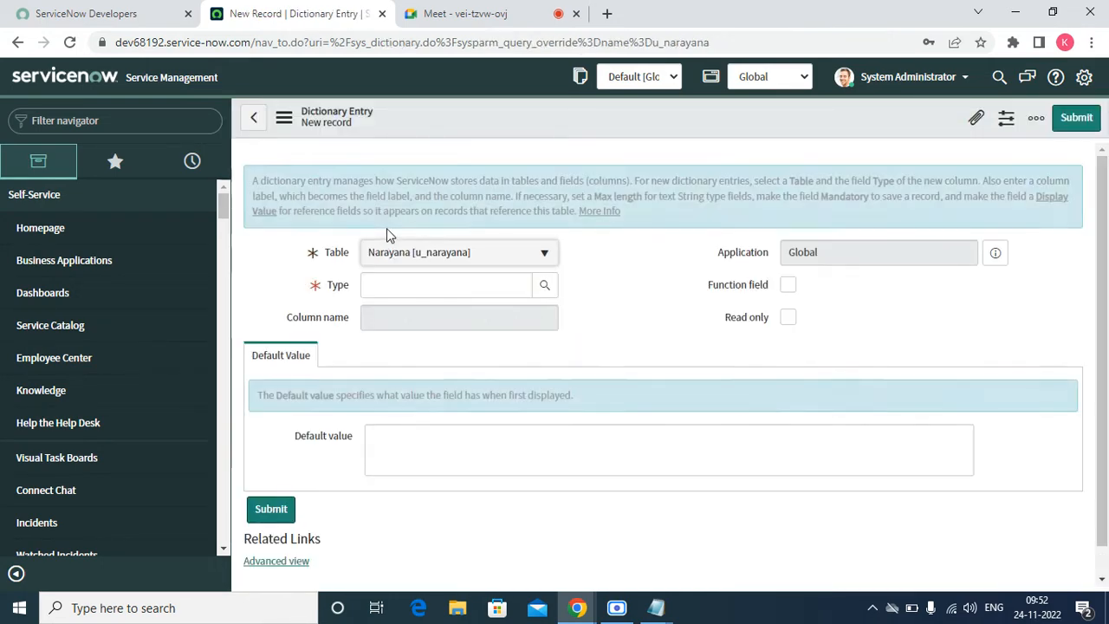
left_click(384, 286)
type("cho")
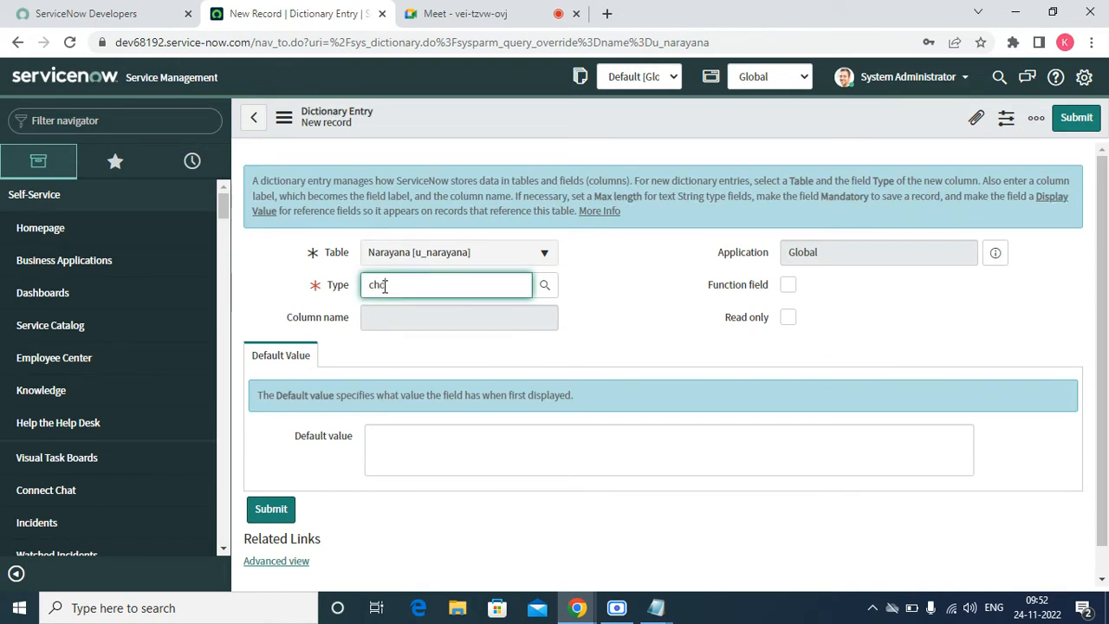
key("Return")
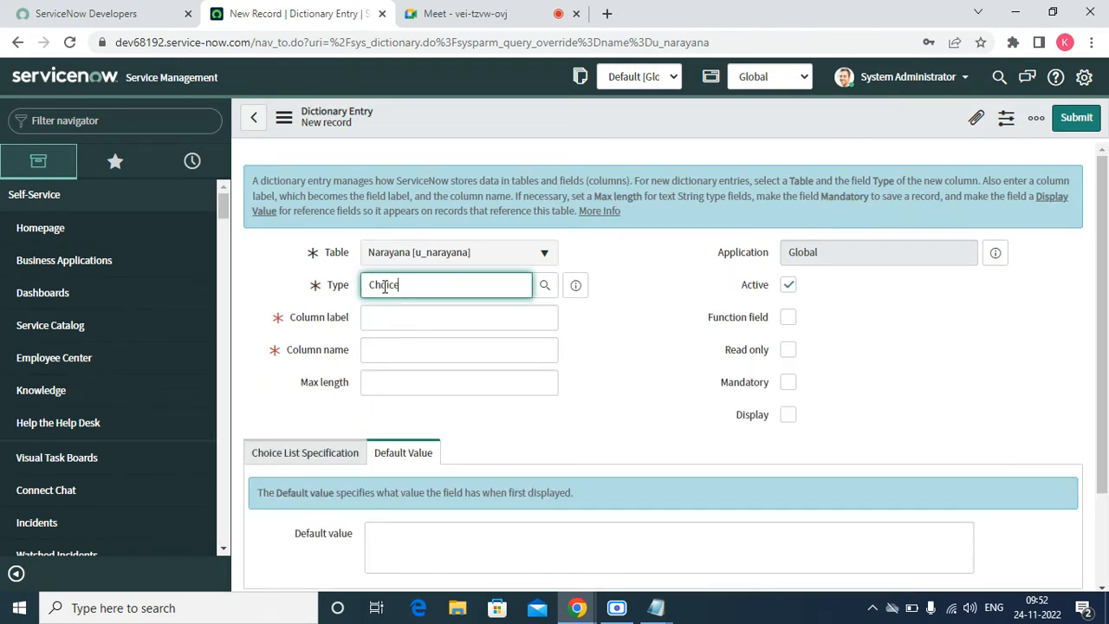
key("Tab")
type("Gender")
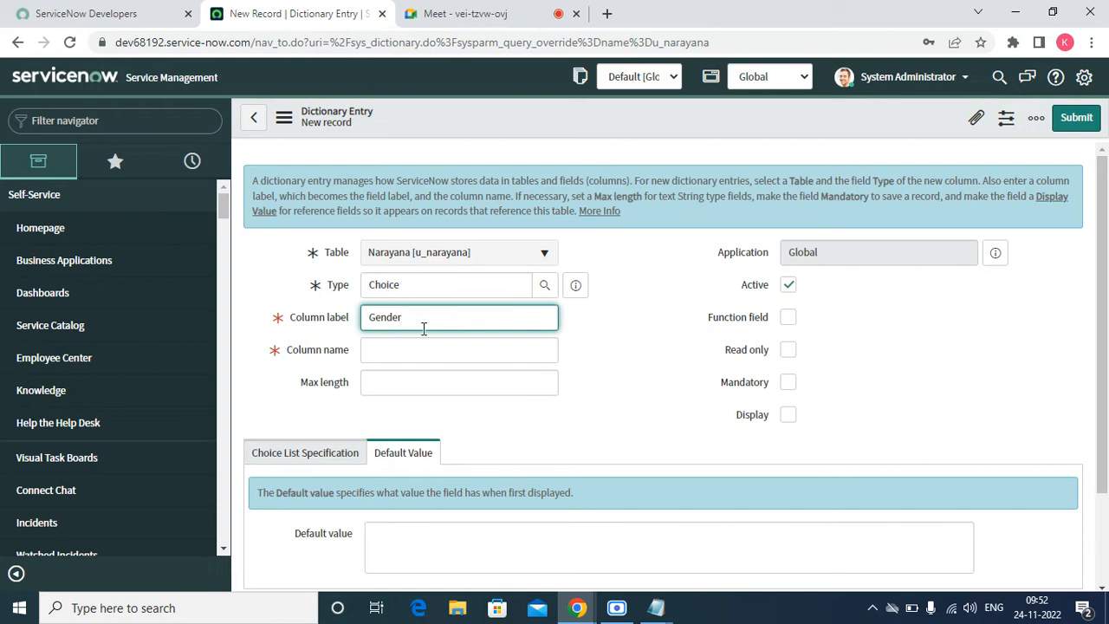
- Set the Gender column's choice list specification to Dropdown with -- None -- and submit the entry
left_click(305, 459)
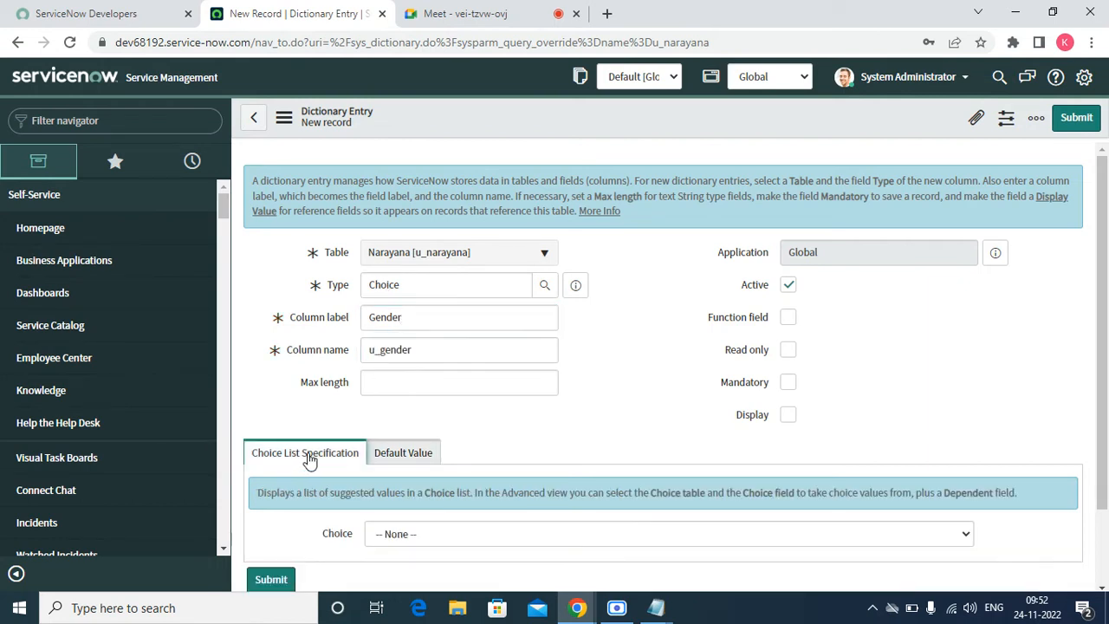
left_click(453, 533)
left_click(458, 497)
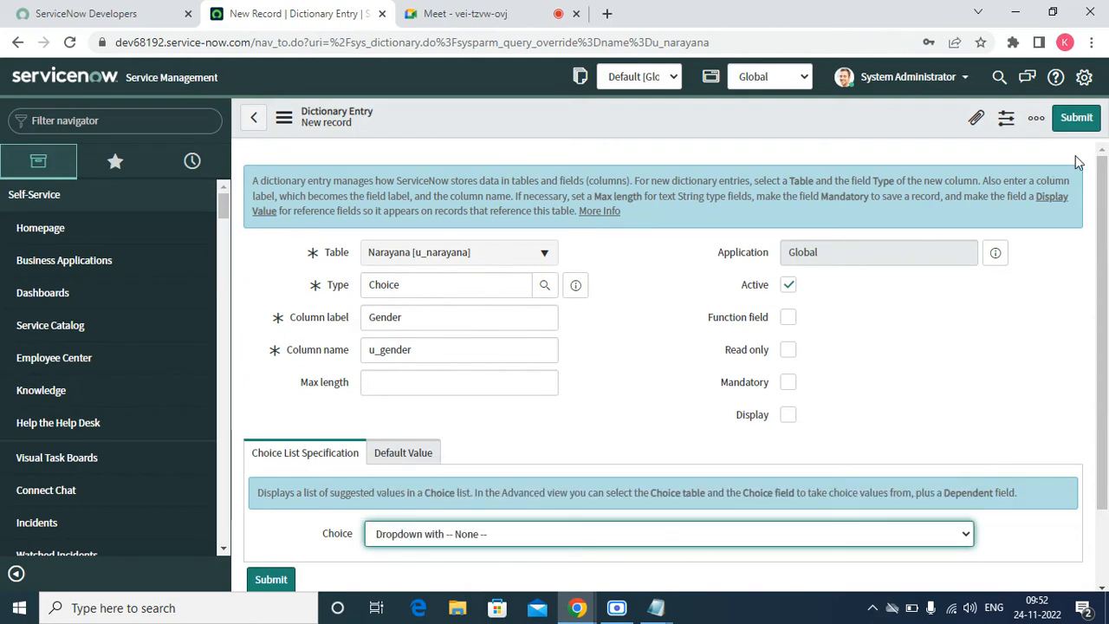
left_click(1077, 118)
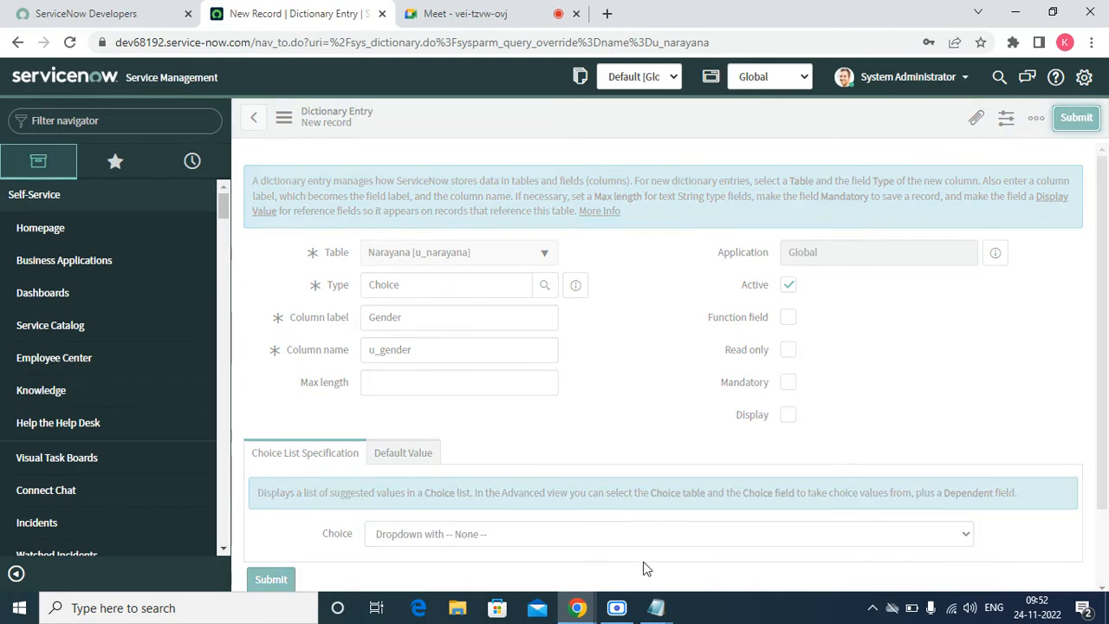
- Switch to the Notepad field list and copy the field name Mobile
left_click(656, 608)
left_click(709, 554)
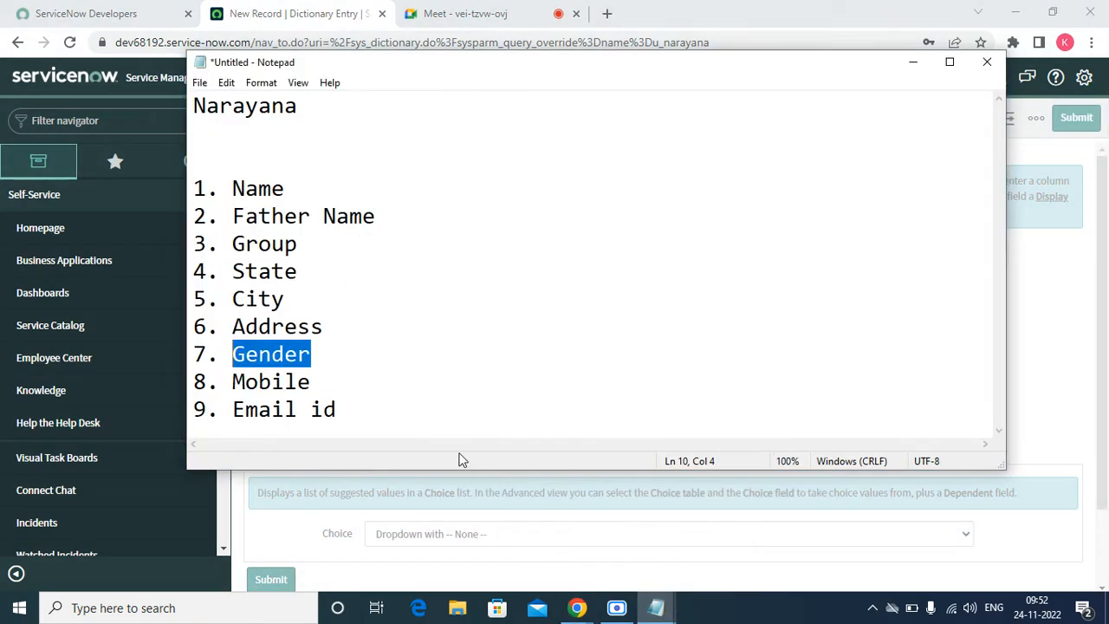
left_click(322, 376)
double_click(303, 380)
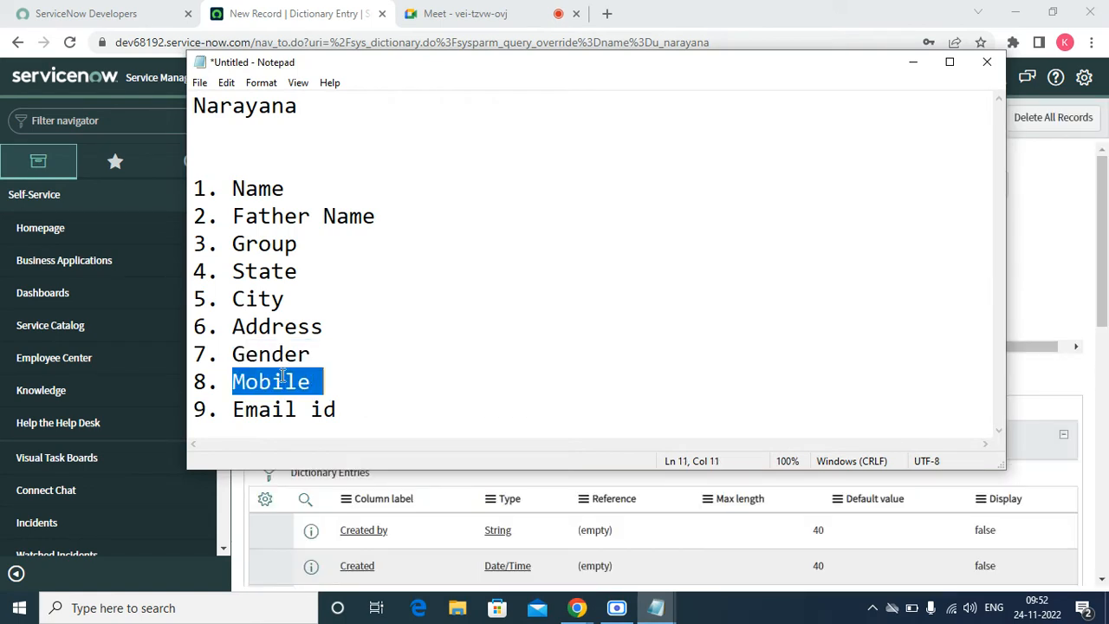
left_click(284, 379)
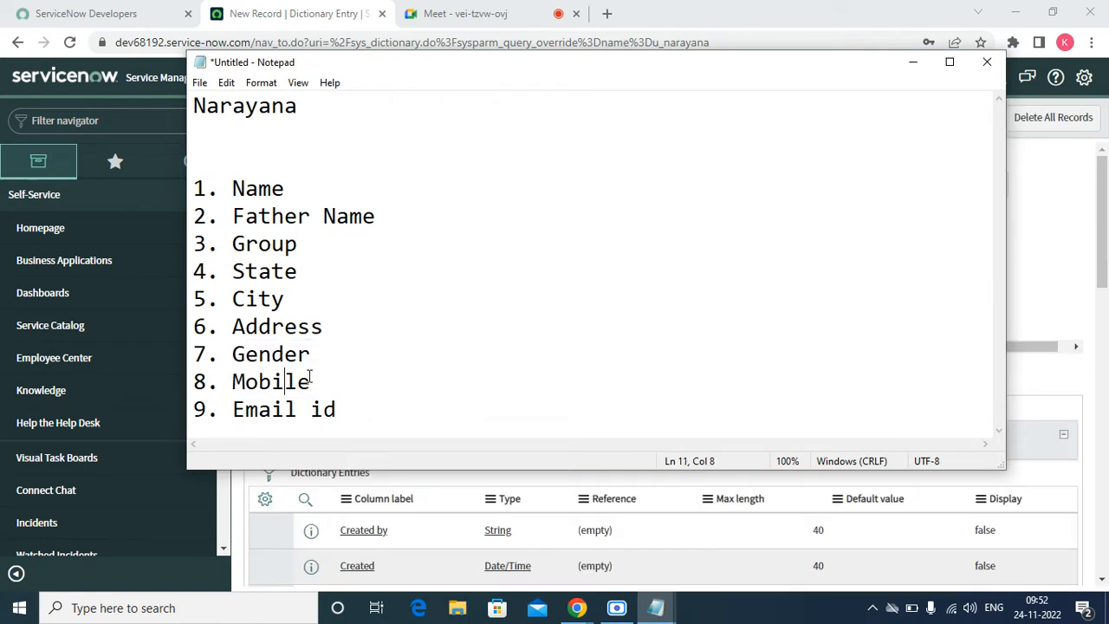
left_click_drag(309, 376, 232, 382)
right_click(234, 379)
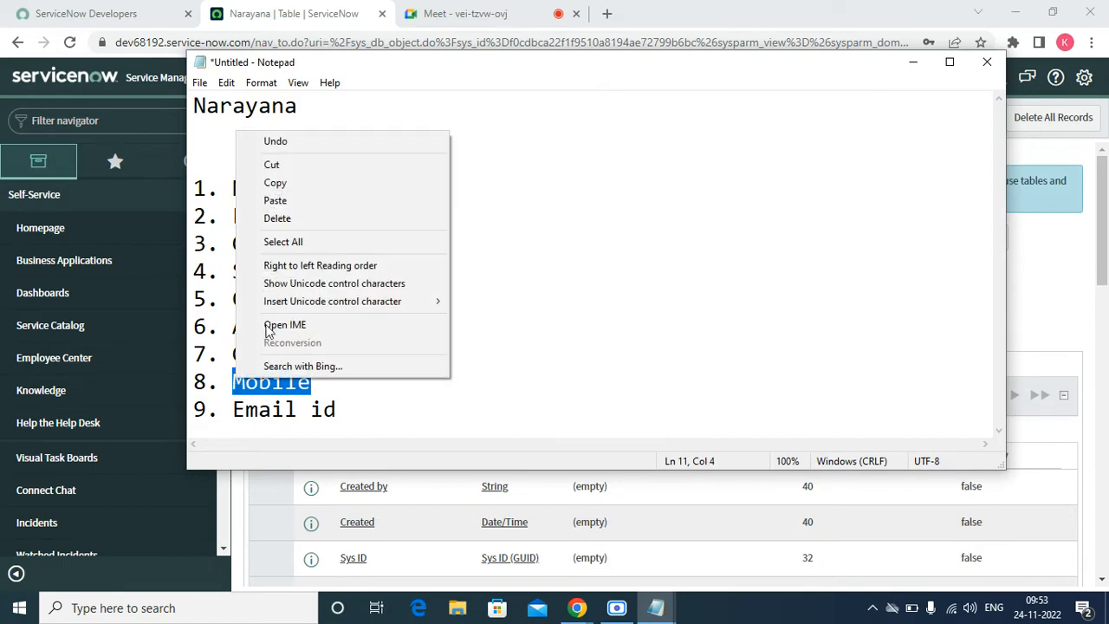
left_click(275, 184)
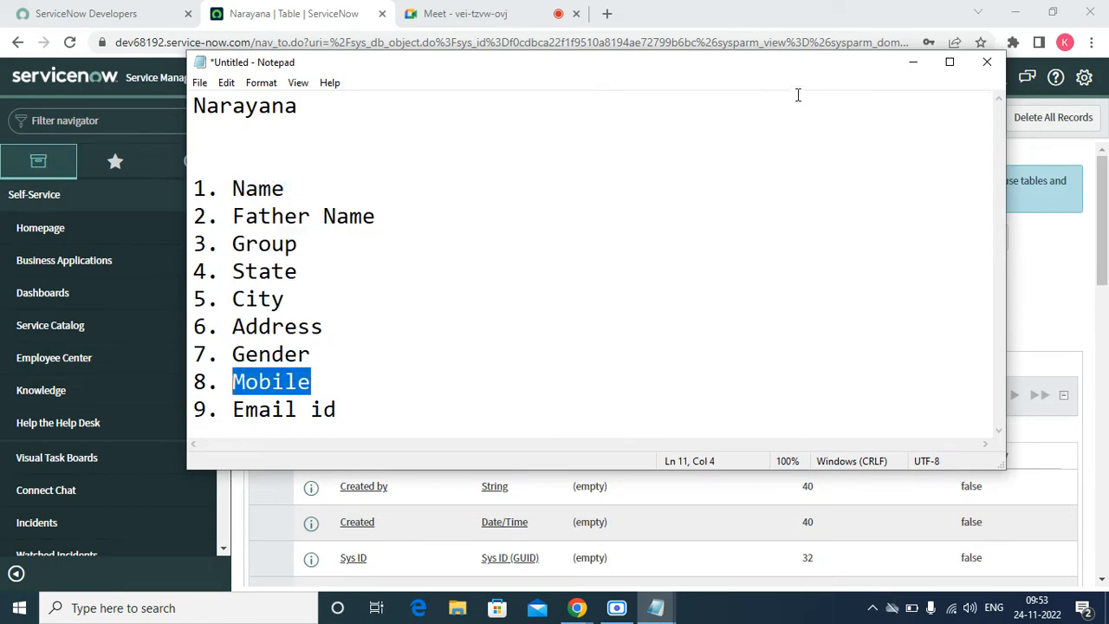
- Return to the Narayana table and start a new dictionary entry with type Integer
left_click(914, 61)
scroll(1102, 579, "down", 2)
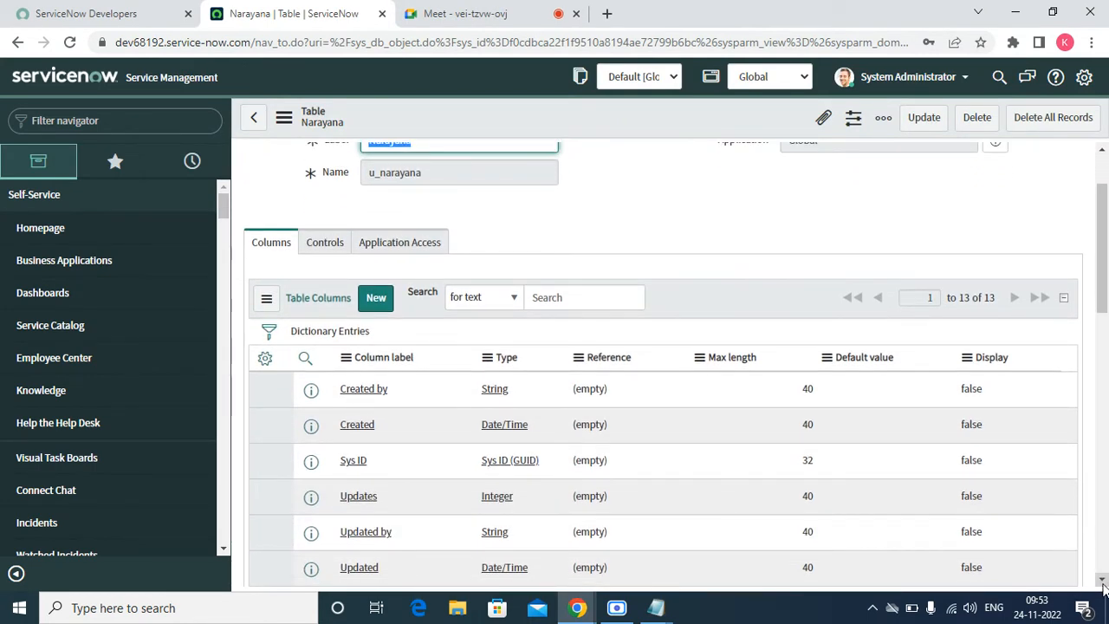
left_click(370, 298)
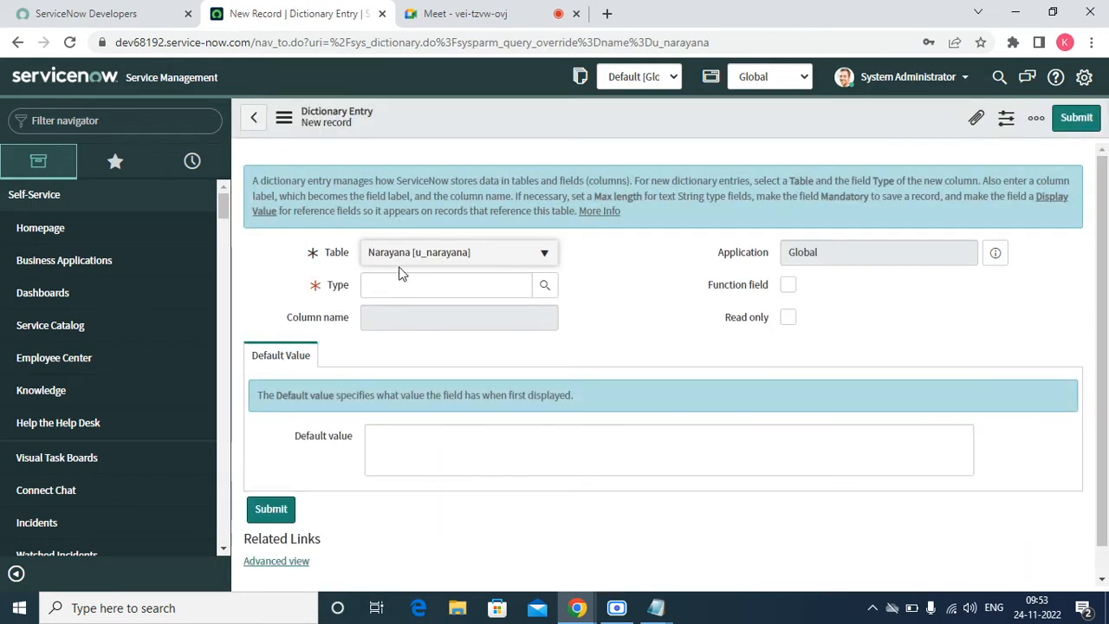
left_click(396, 282)
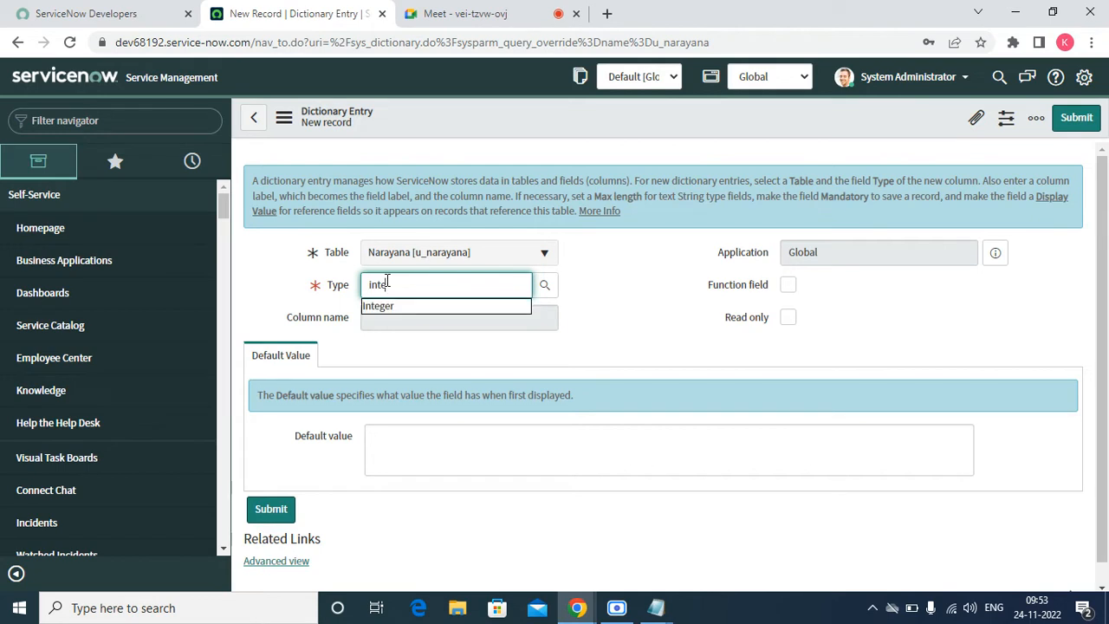
type("inte")
key("Down")
key("Return")
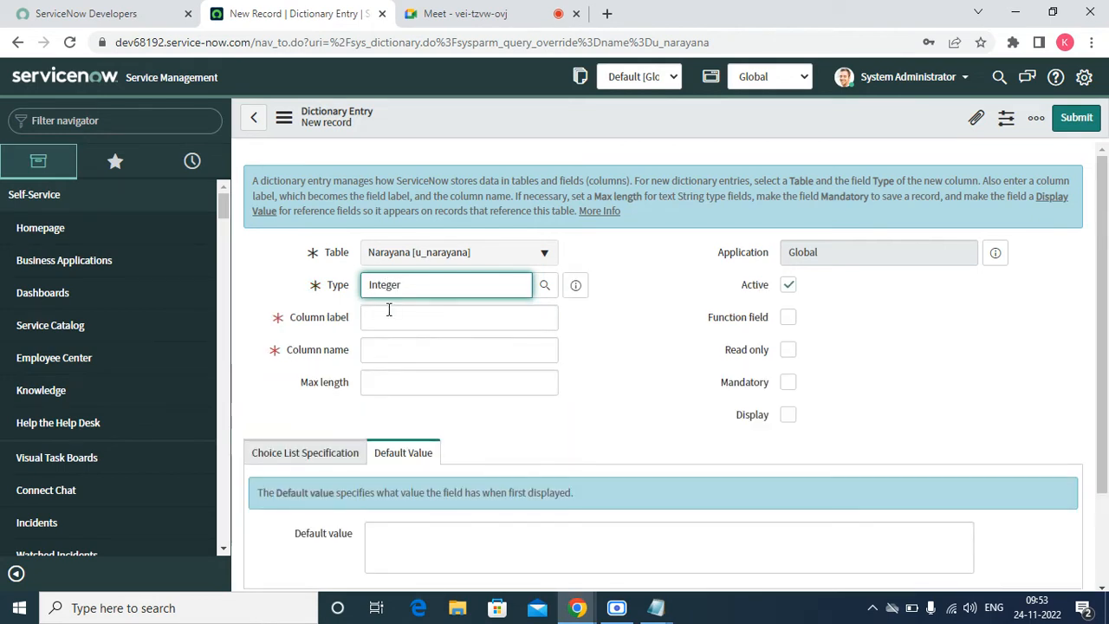
- Label the new column Mobile Number, starting from the copied field name, and submit the dictionary entry
right_click(387, 308)
left_click(430, 438)
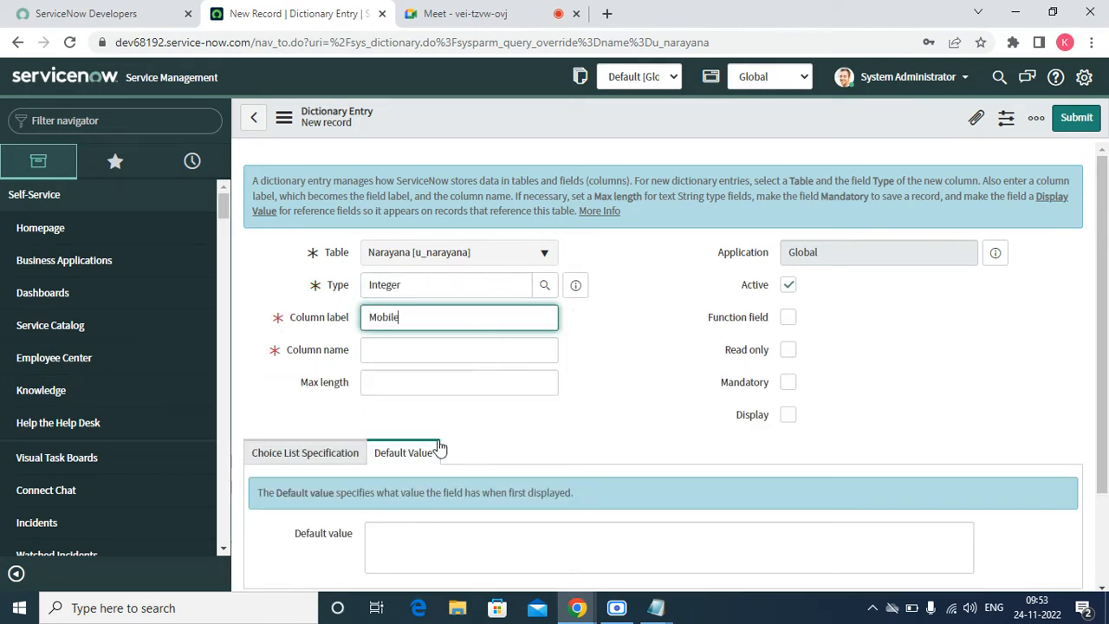
left_click(402, 353)
key("Tab")
left_click(1101, 588)
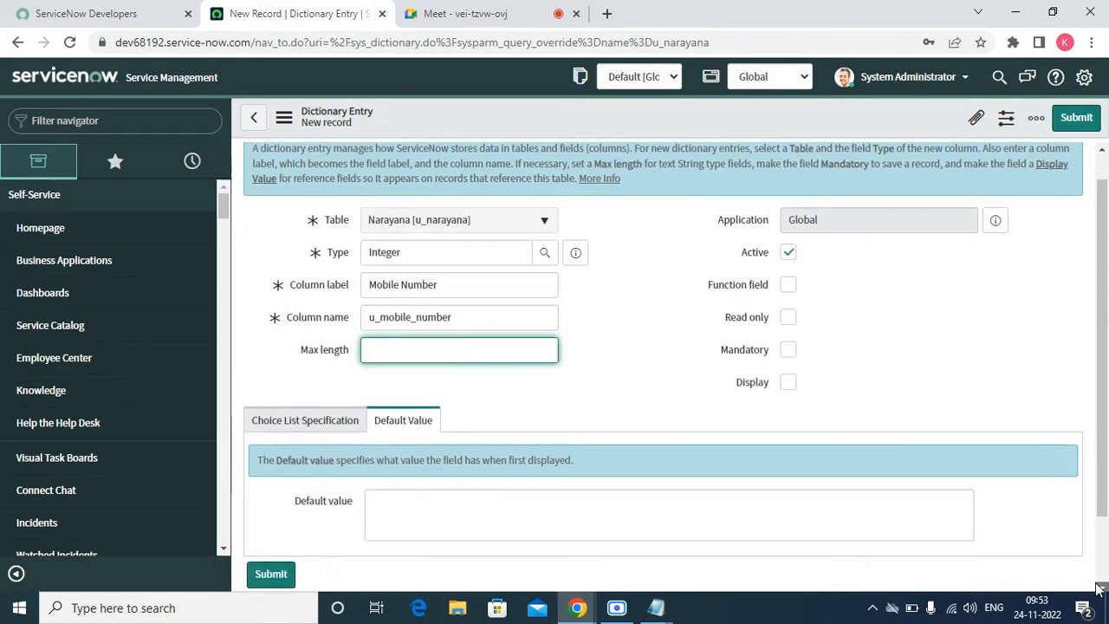
left_click(1099, 587)
left_click(1075, 117)
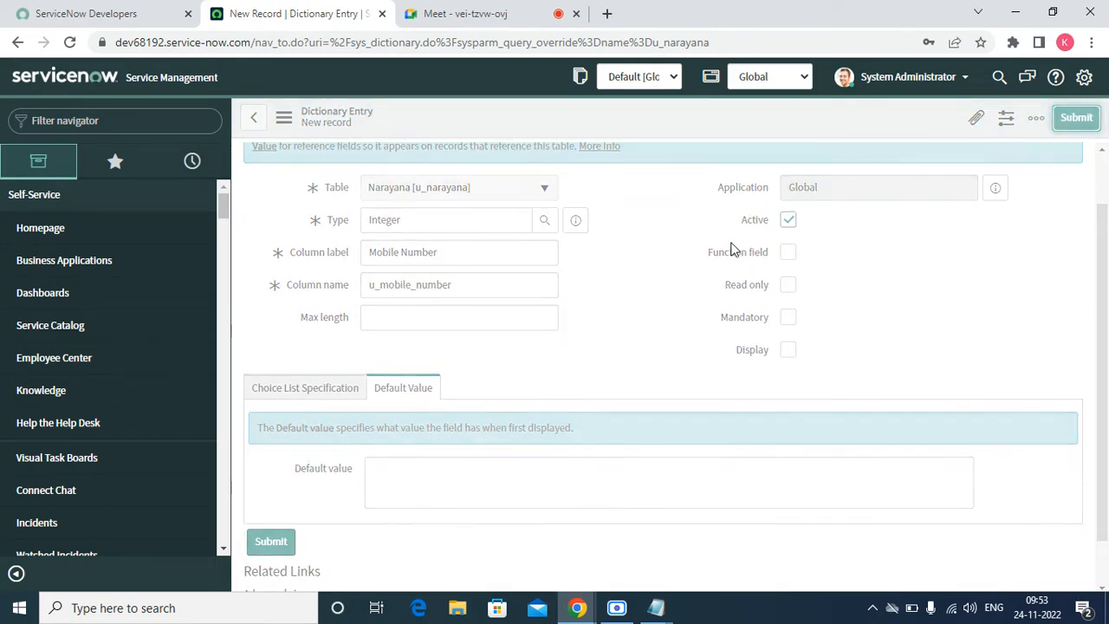
- Copy the field name Email id from the Notepad field list and return to the Narayana table
left_click(656, 607)
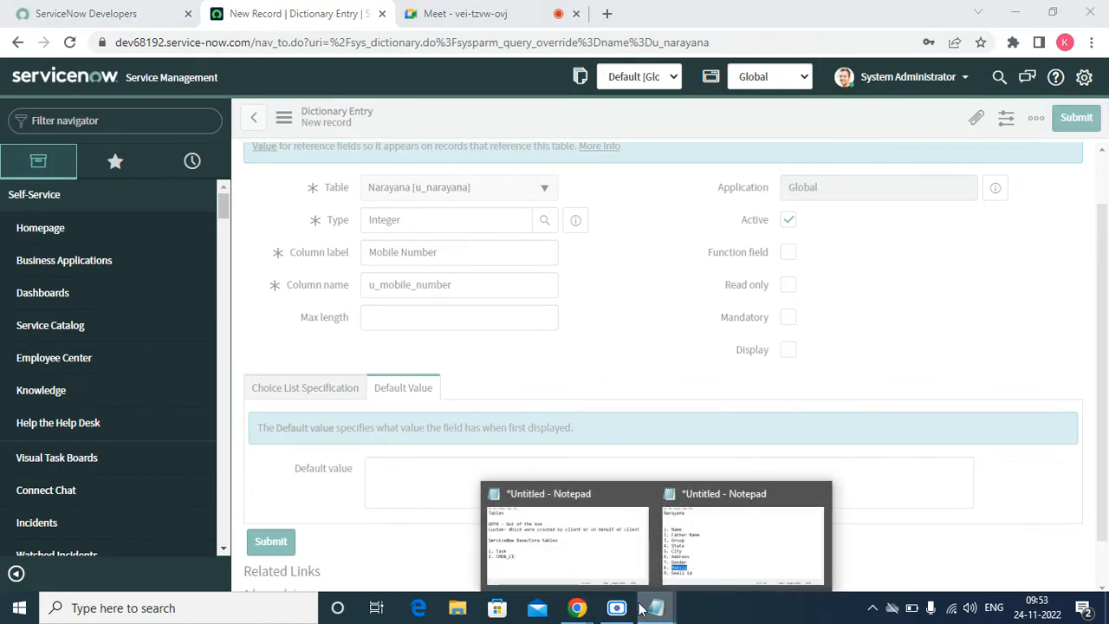
left_click(704, 555)
left_click_drag(340, 412, 233, 407)
right_click(236, 406)
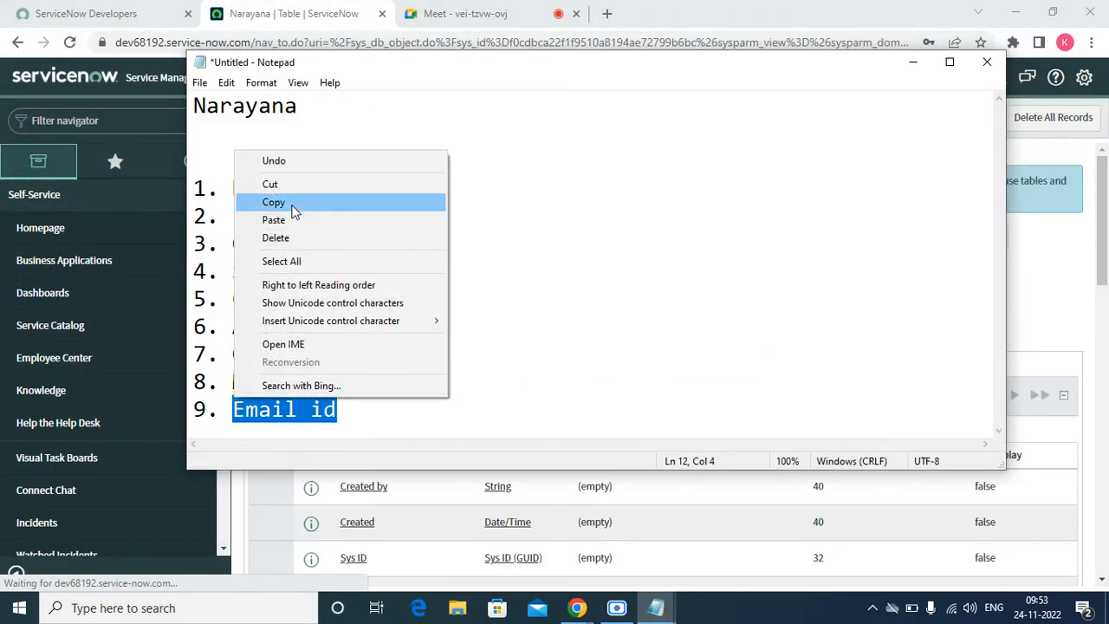
left_click(286, 204)
left_click(912, 61)
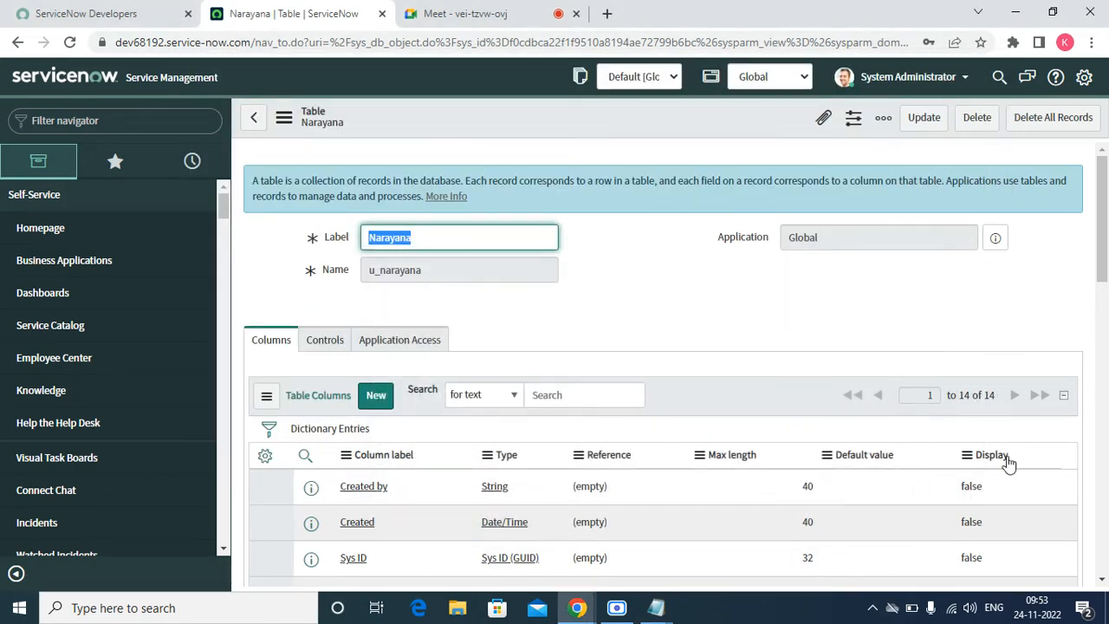
- Start another dictionary entry for the Narayana table with type String
left_click(376, 397)
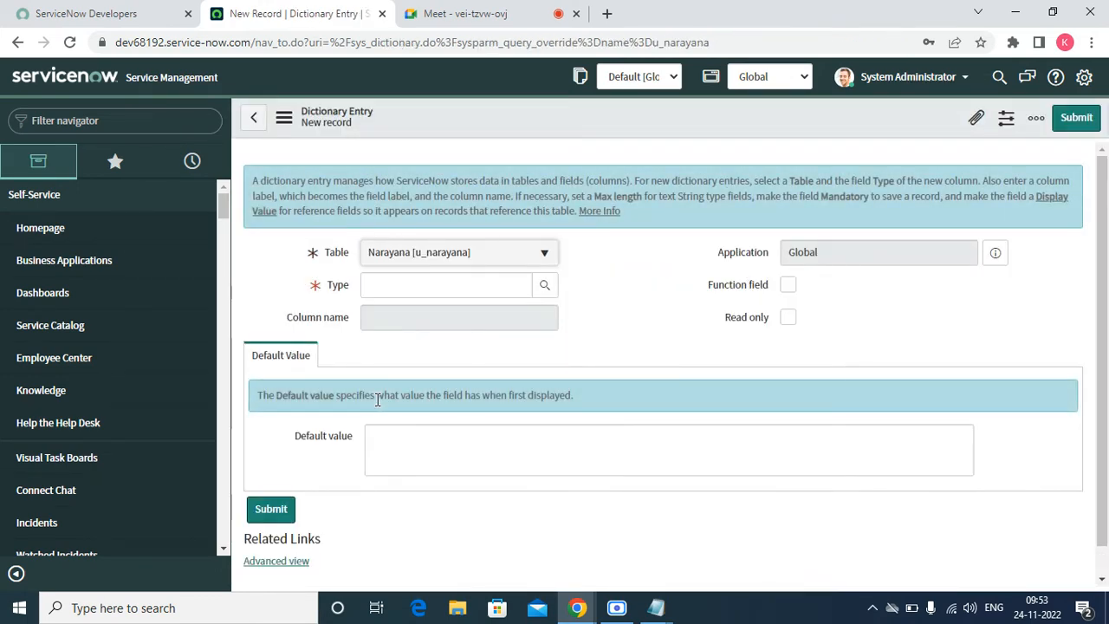
left_click(396, 286)
type("sting")
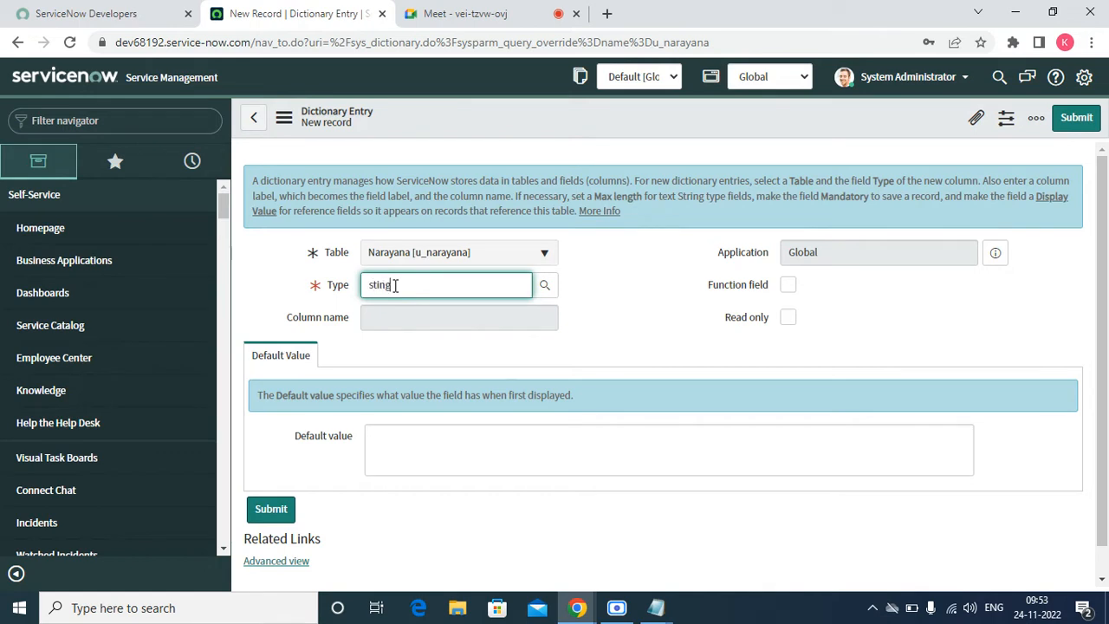
key("BackSpace")
key("BackSpace")
key("BackSpace")
key("Down")
key("Return")
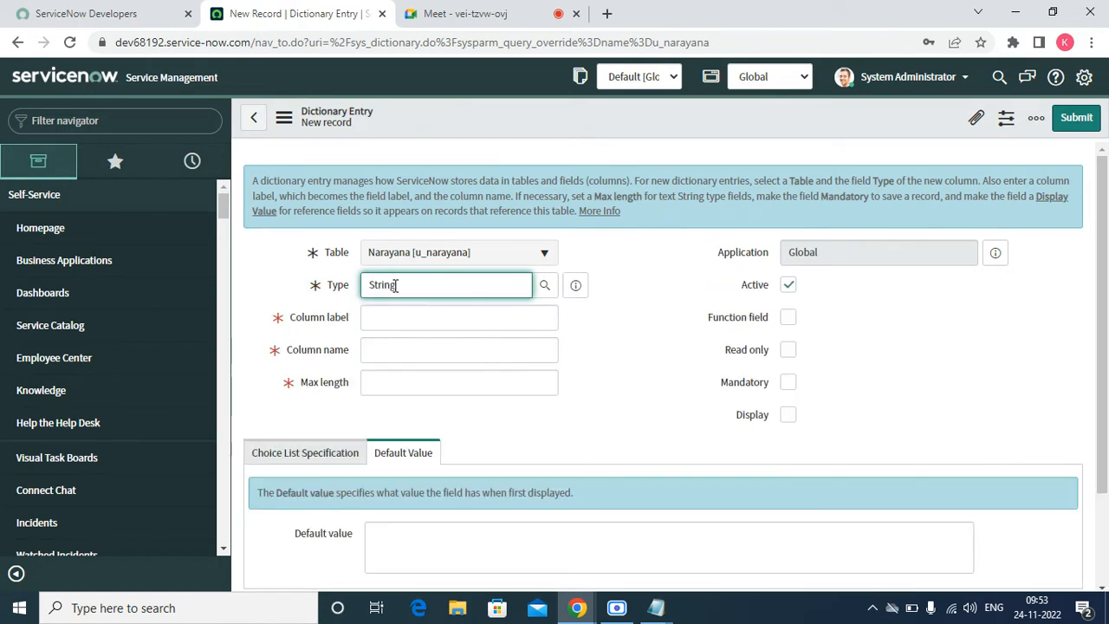
- Enter Email id as the column label, fill in the max length and submit the dictionary entry
key("Tab")
type("Email id")
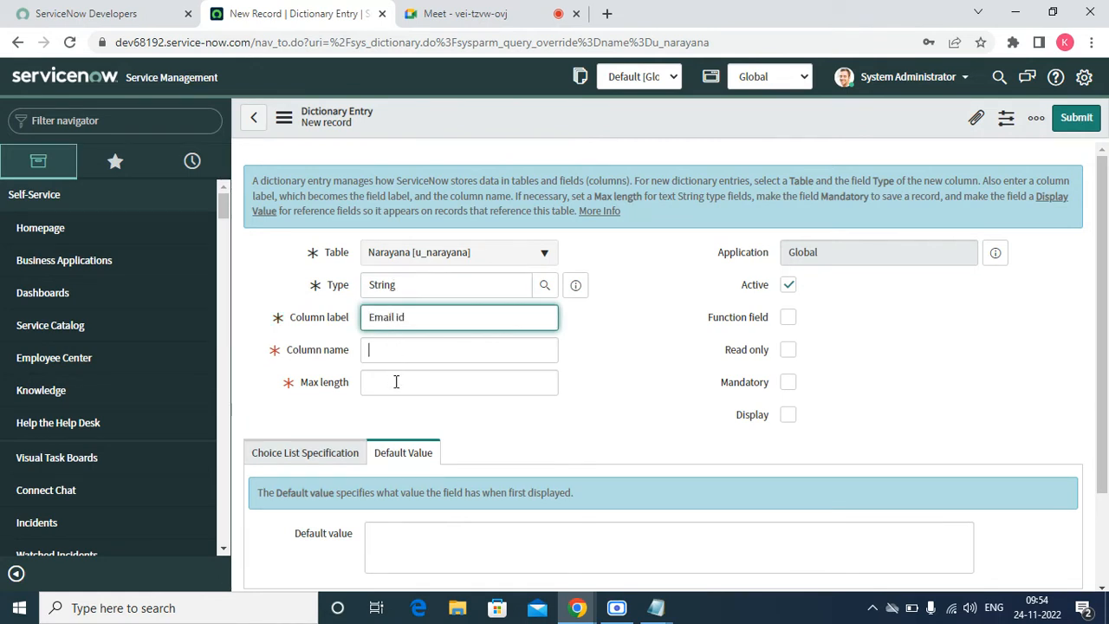
right_click(396, 382)
left_click(396, 382)
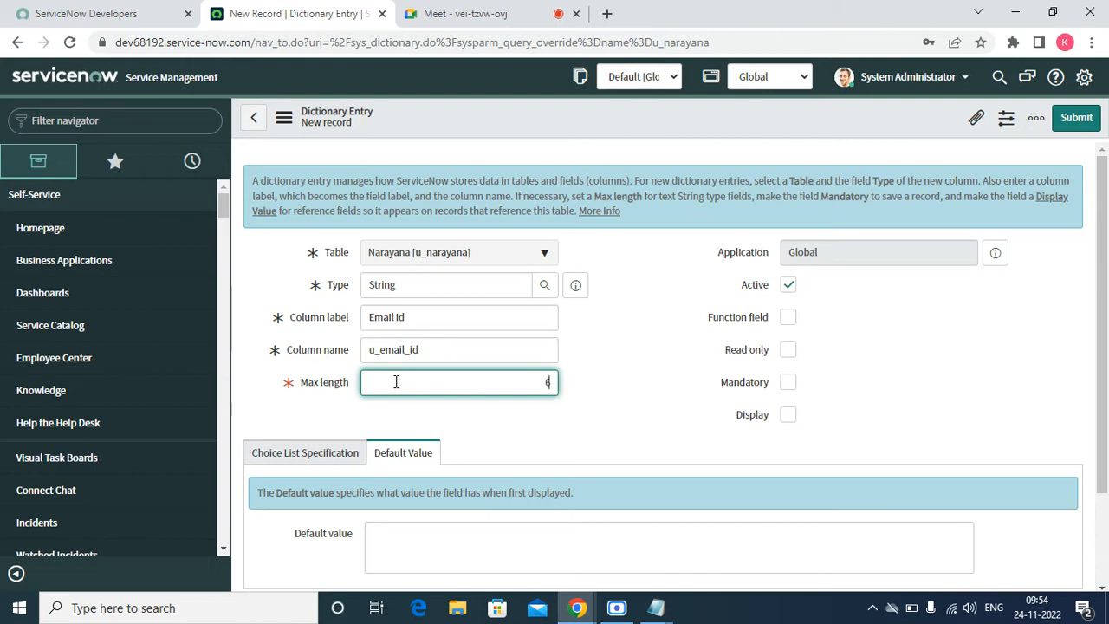
left_click(1070, 120)
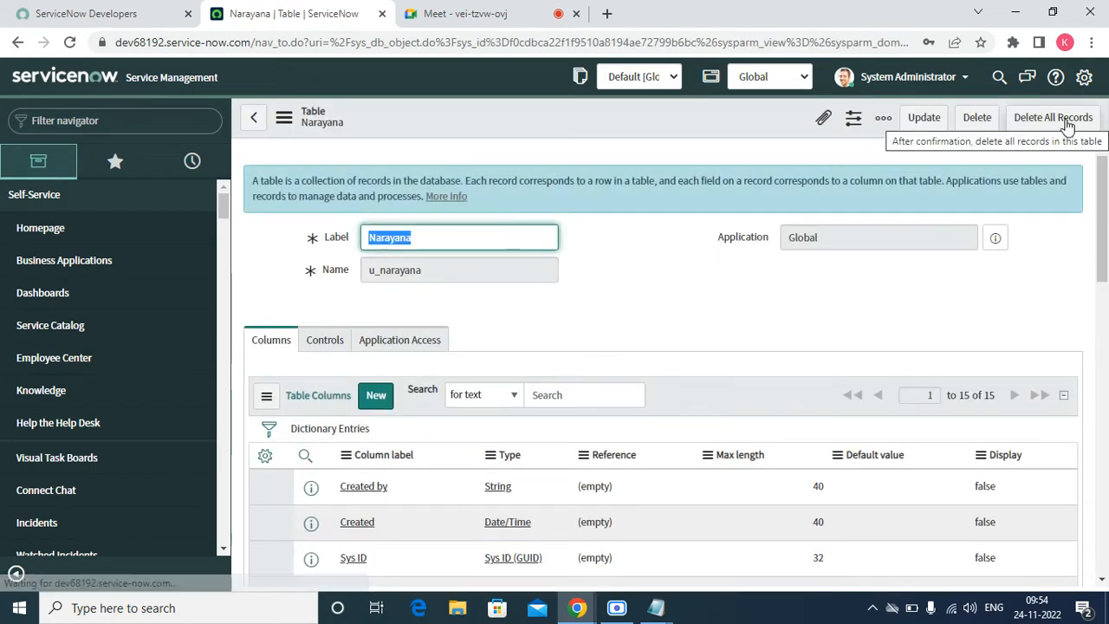
- Reload the page and open the Narayanas record list from the Narayana application in the navigator
left_click(115, 161)
left_click(71, 49)
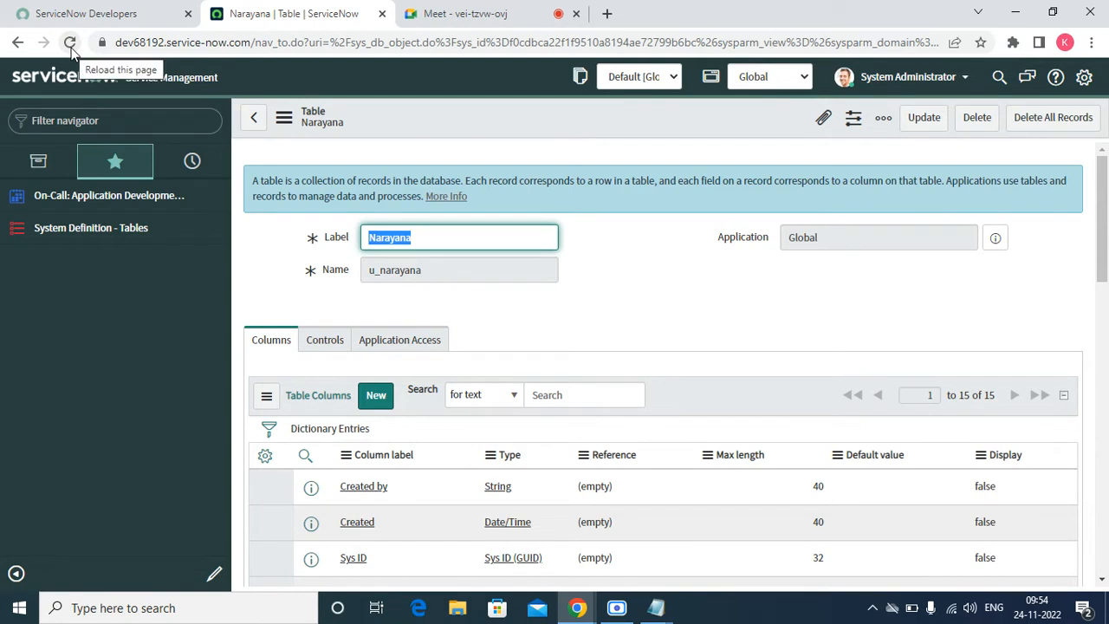
left_click(39, 159)
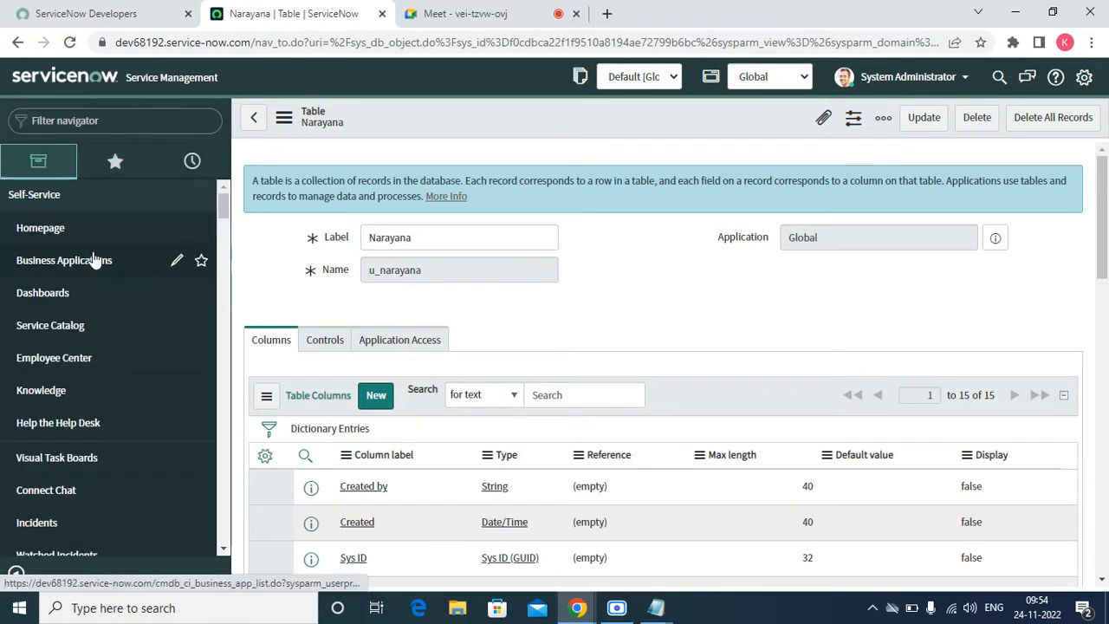
left_click(21, 194)
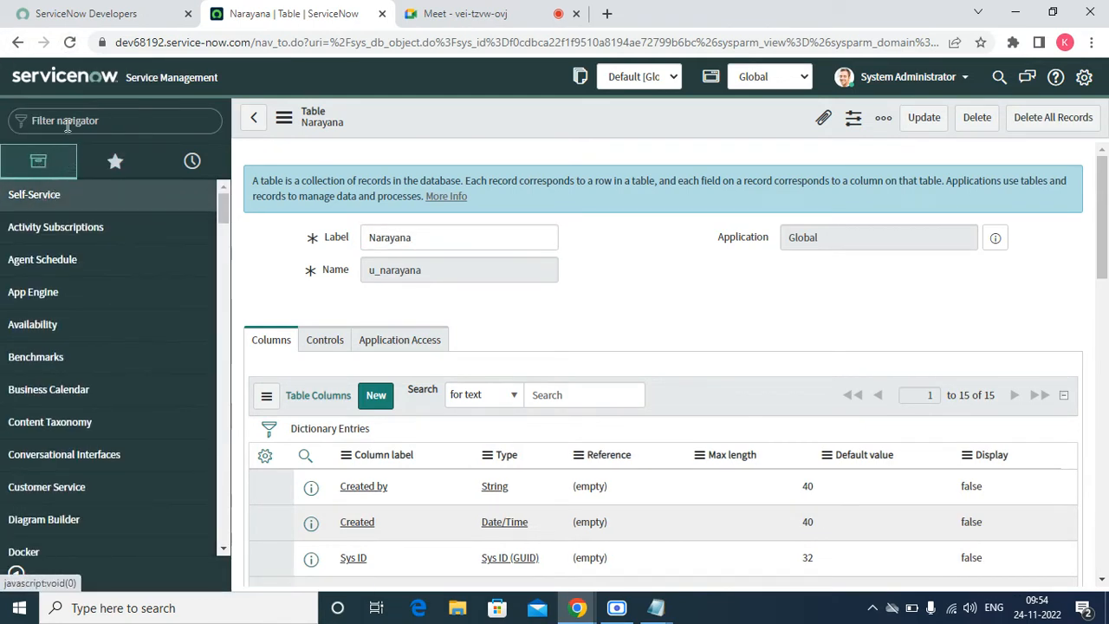
left_click(223, 549)
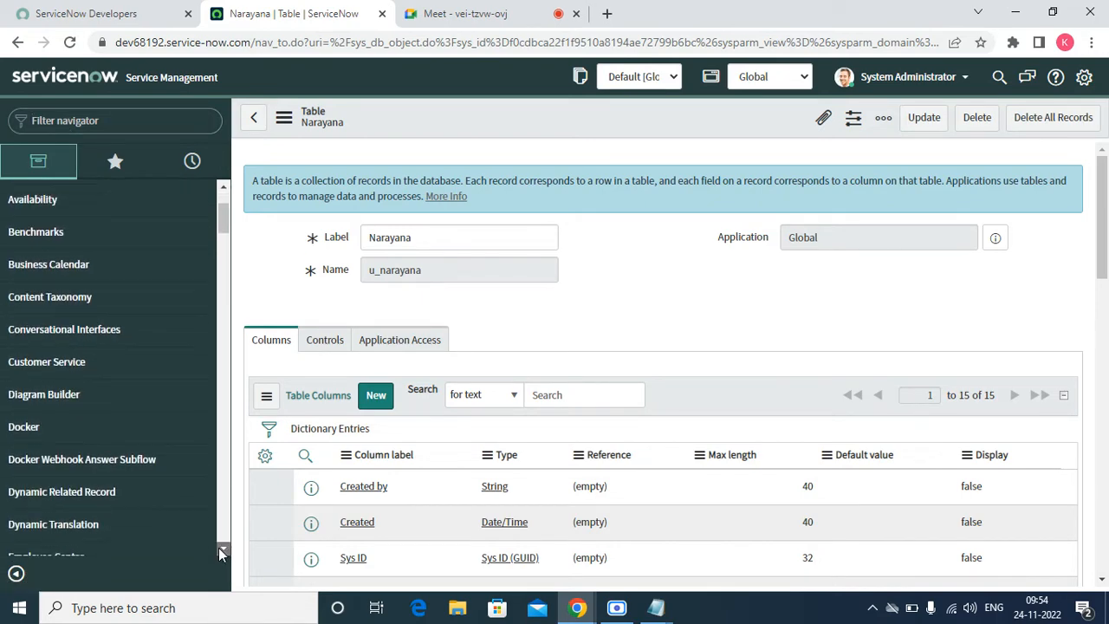
left_click_drag(221, 550, 221, 550)
left_click(105, 437)
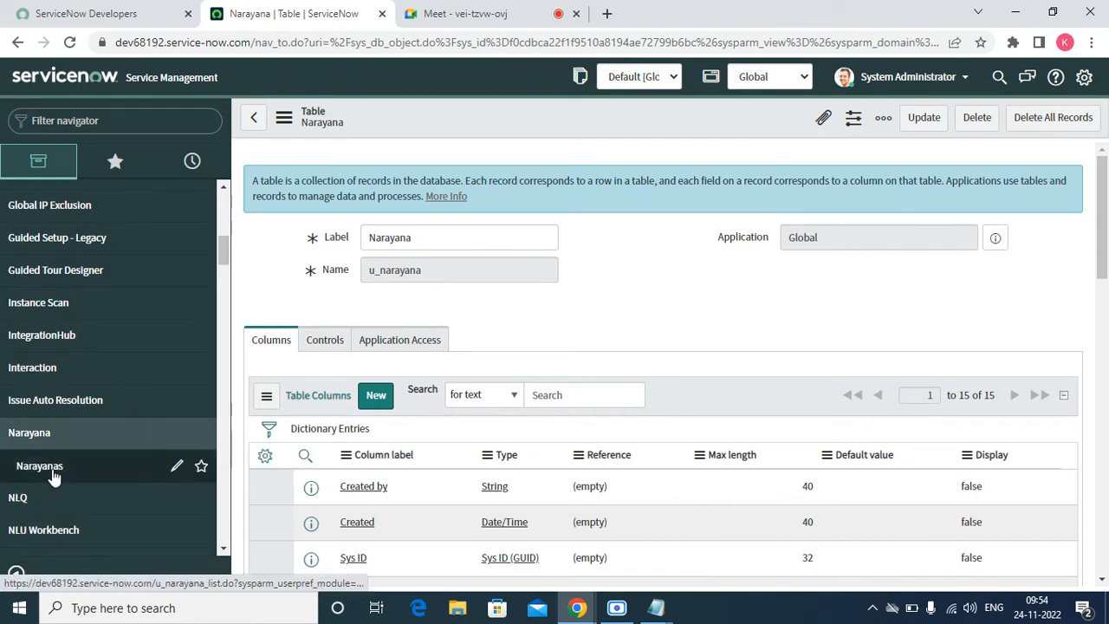
left_click(52, 472)
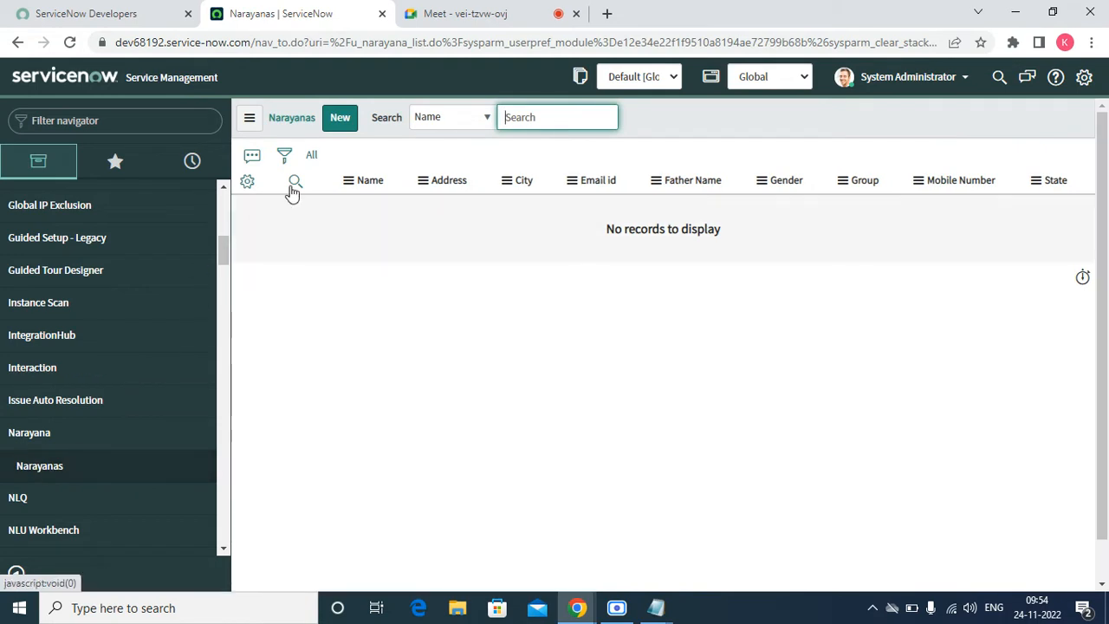
- Create a new Narayana record and open the Form Layout configuration for its form
left_click(338, 121)
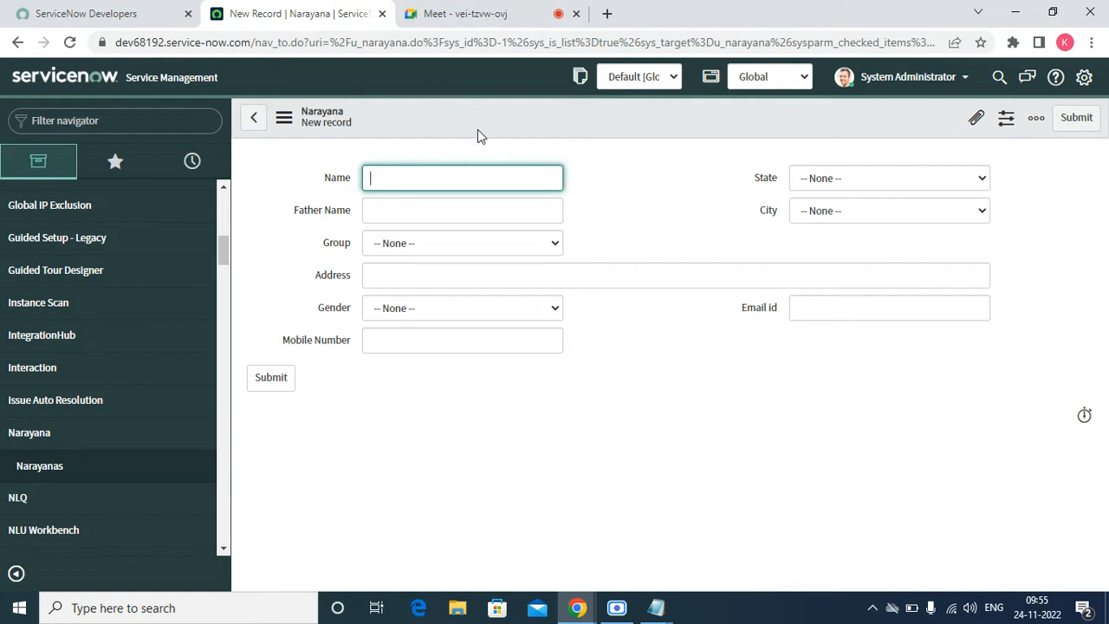
left_click(513, 112)
right_click(513, 113)
mouse_move(562, 143)
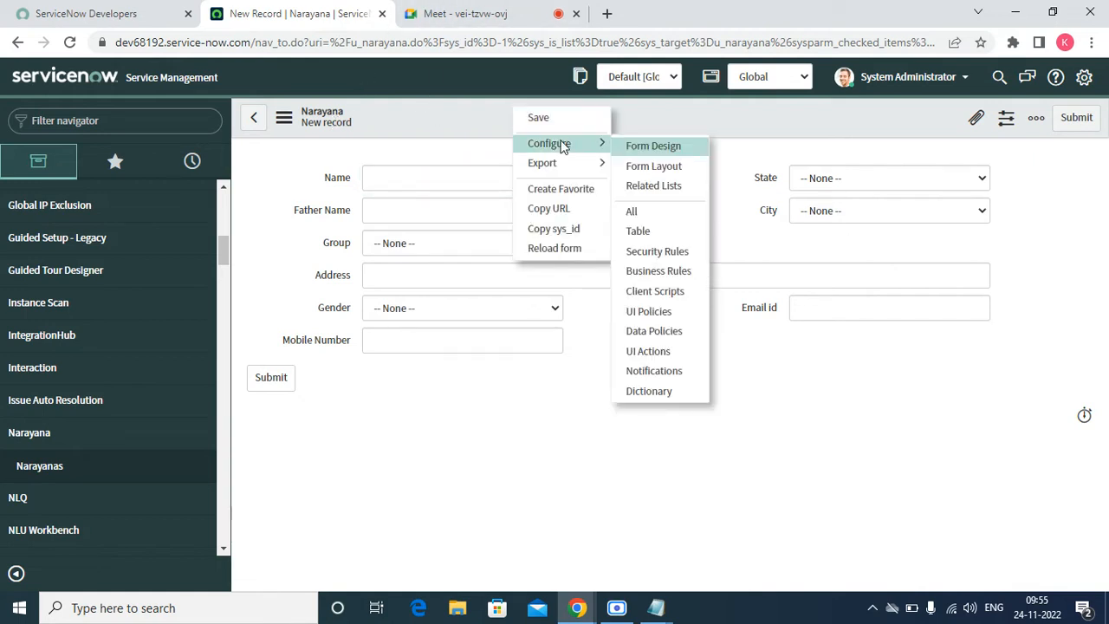
left_click(660, 165)
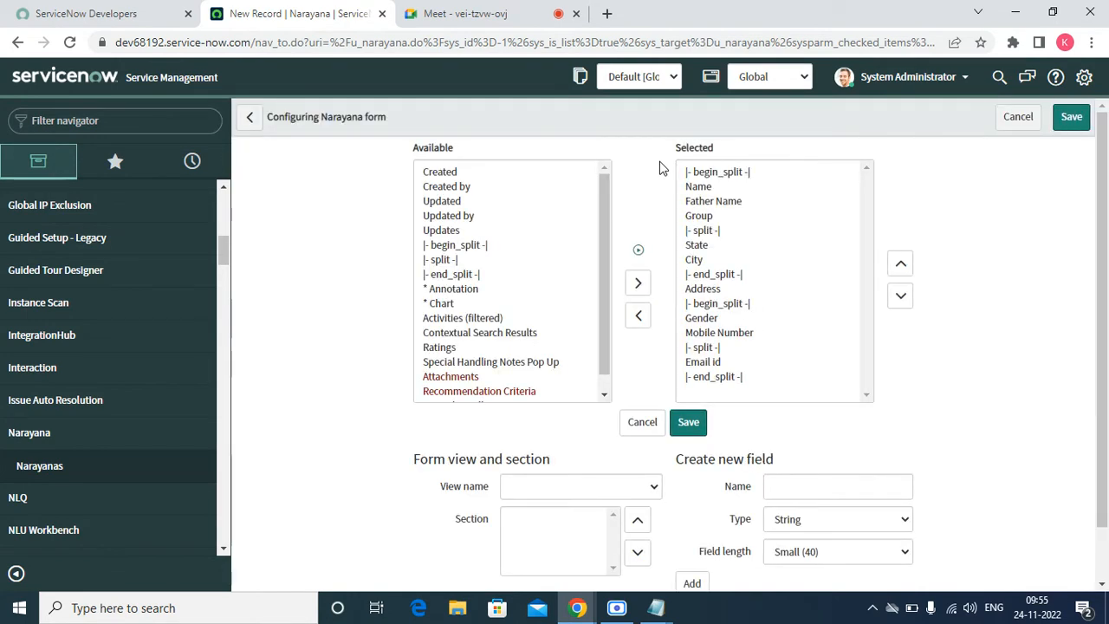
- Remove all begin_split, split and end_split markers from the selected form fields and save the layout
double_click(713, 172)
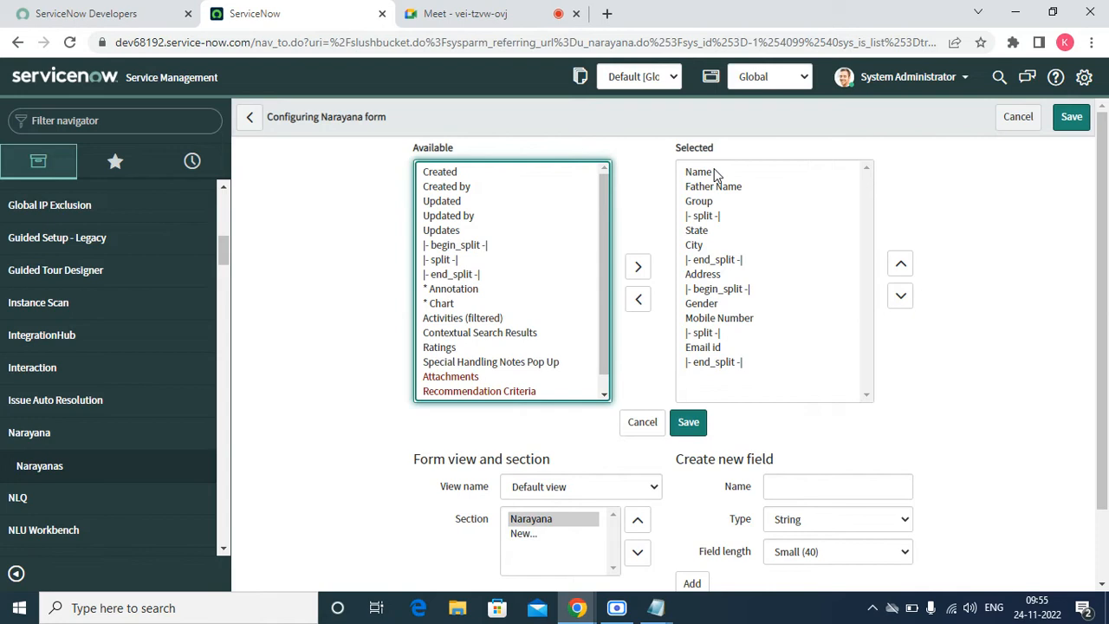
double_click(722, 260)
left_click(722, 273)
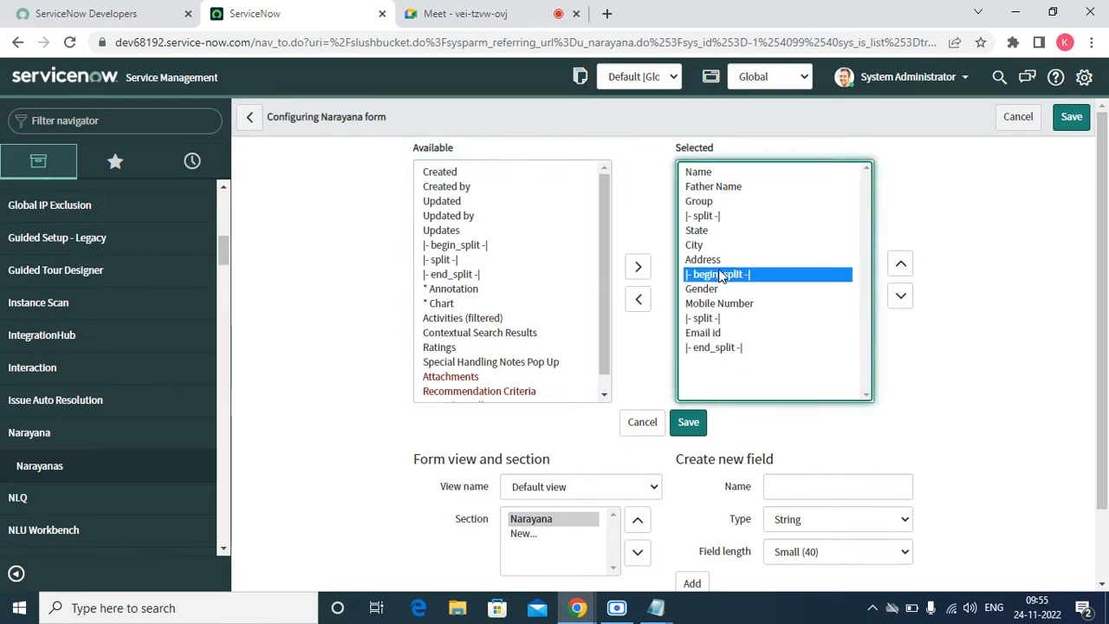
double_click(721, 274)
left_click(717, 304)
double_click(718, 304)
left_click(717, 304)
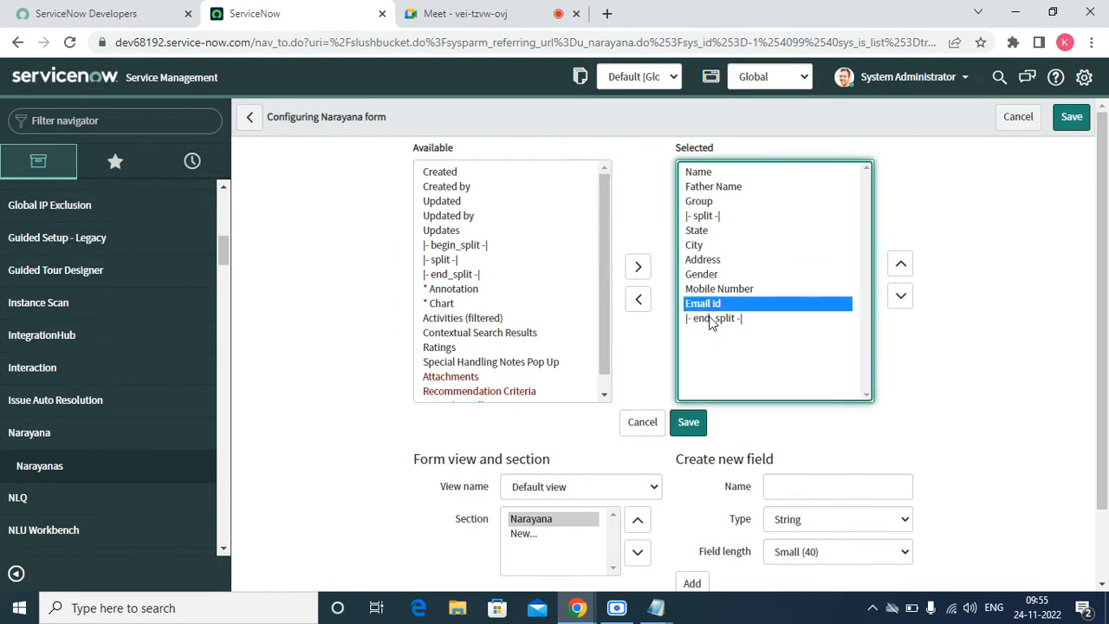
left_click(711, 319)
double_click(710, 319)
left_click(709, 216)
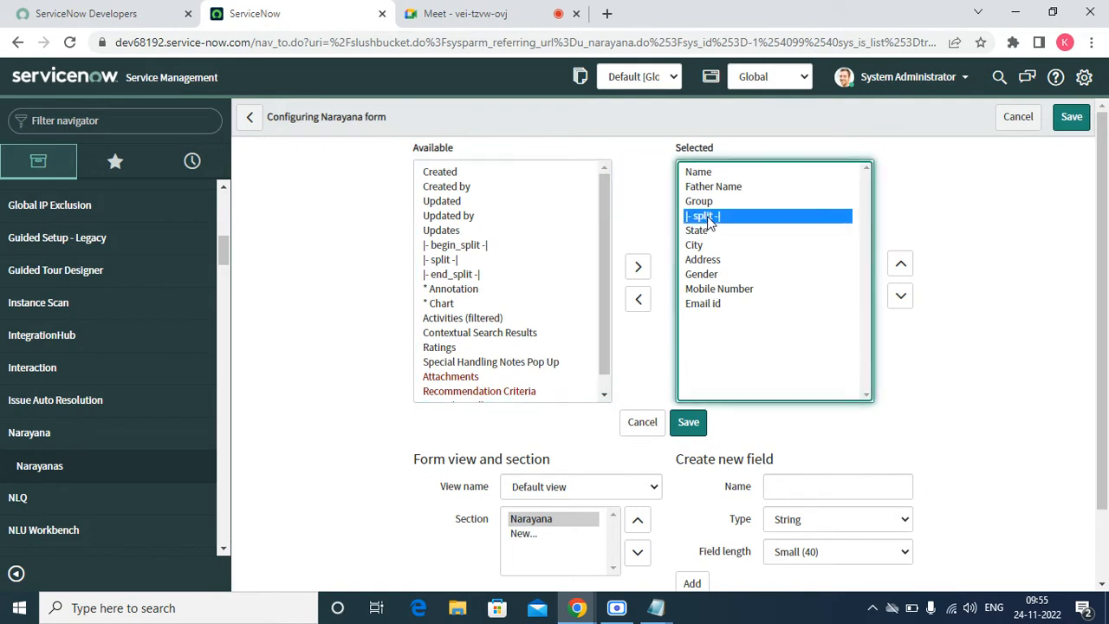
double_click(709, 217)
left_click(689, 425)
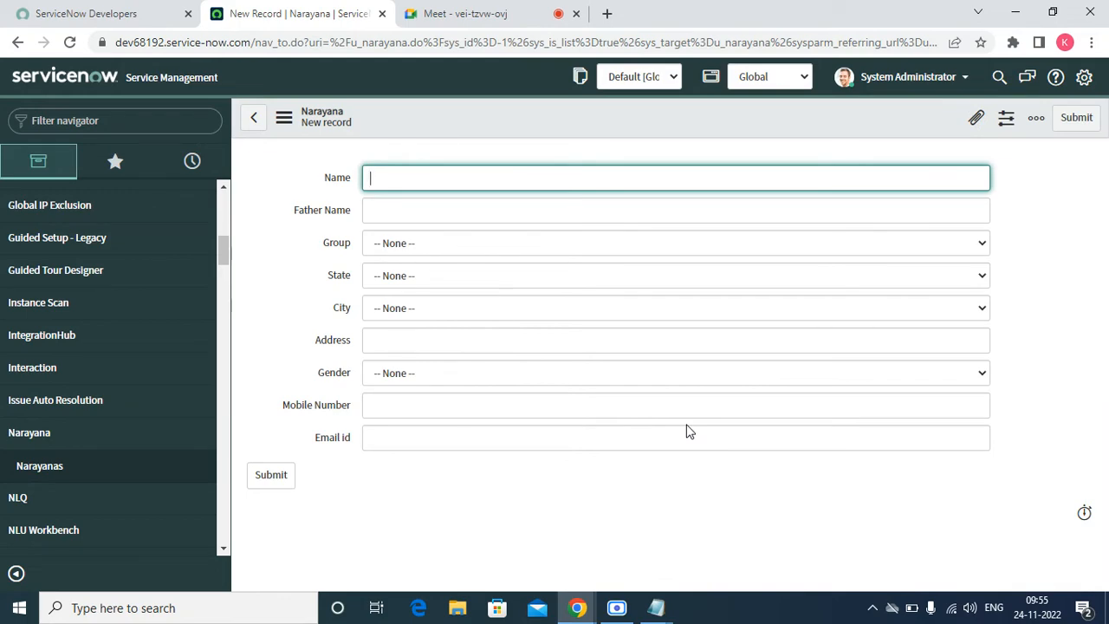
- Switch to Google Meet, admit the waiting participant, then return to the Narayana form and dismiss the presenting notification
left_click(506, 13)
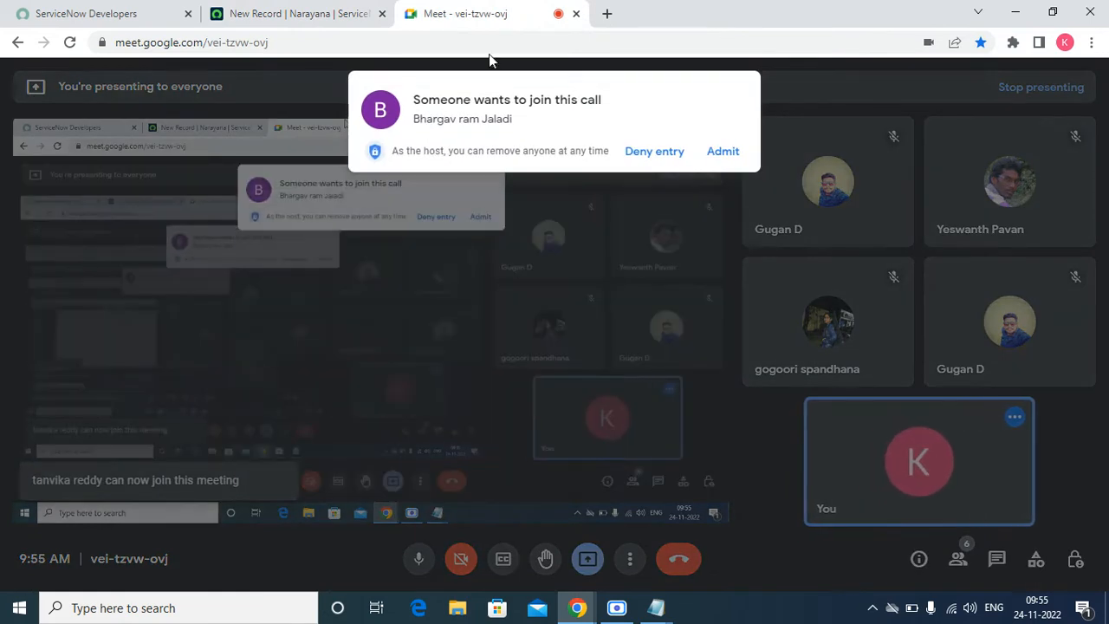
left_click(716, 154)
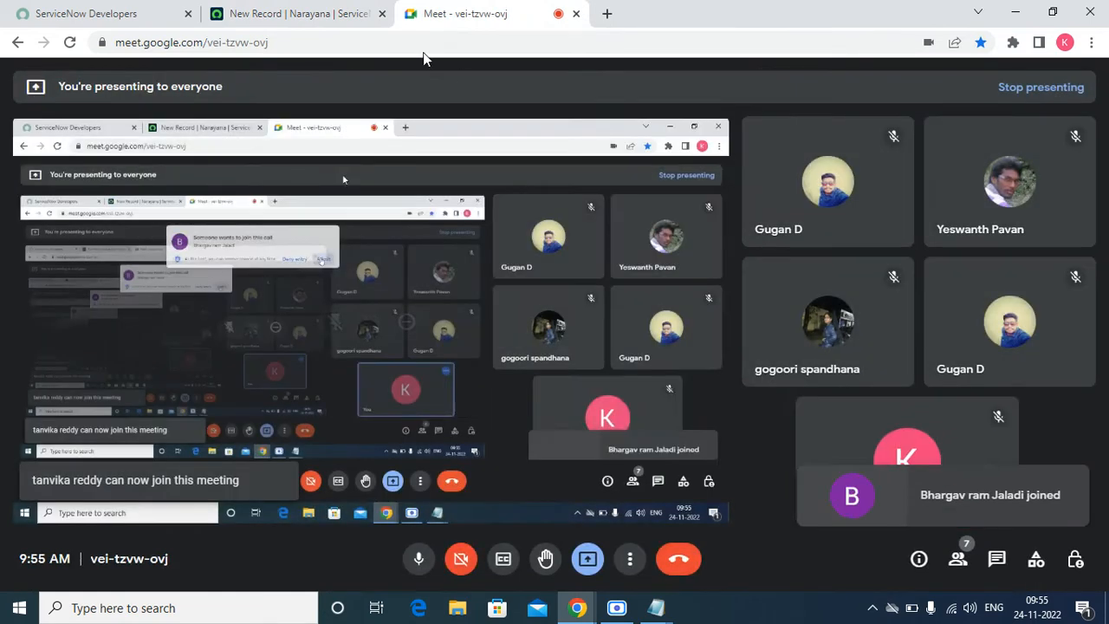
left_click(338, 13)
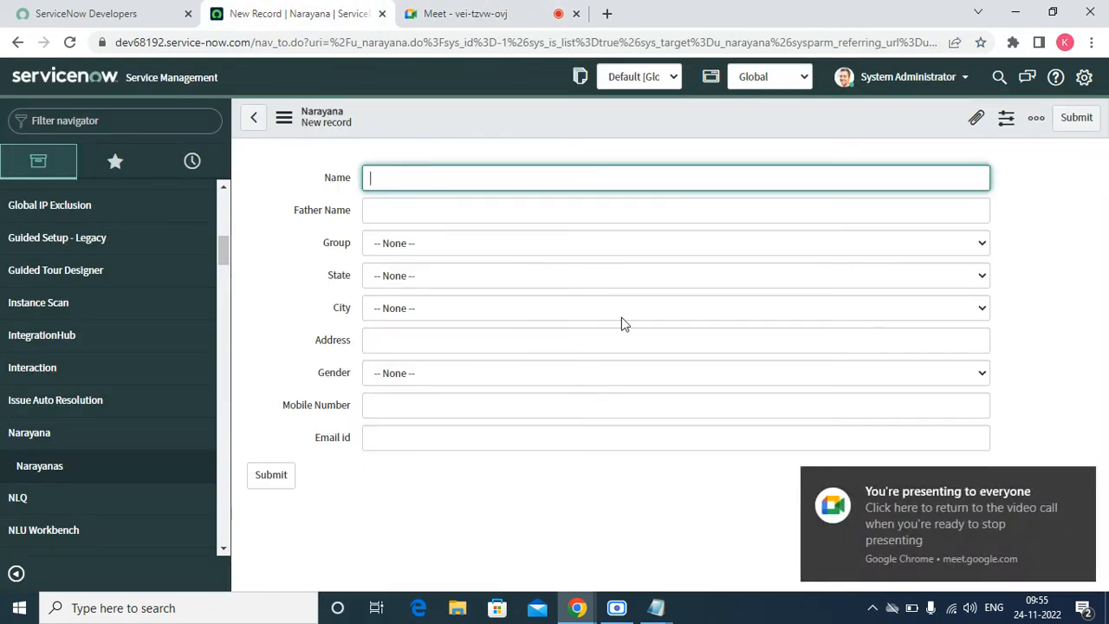
left_click(1078, 487)
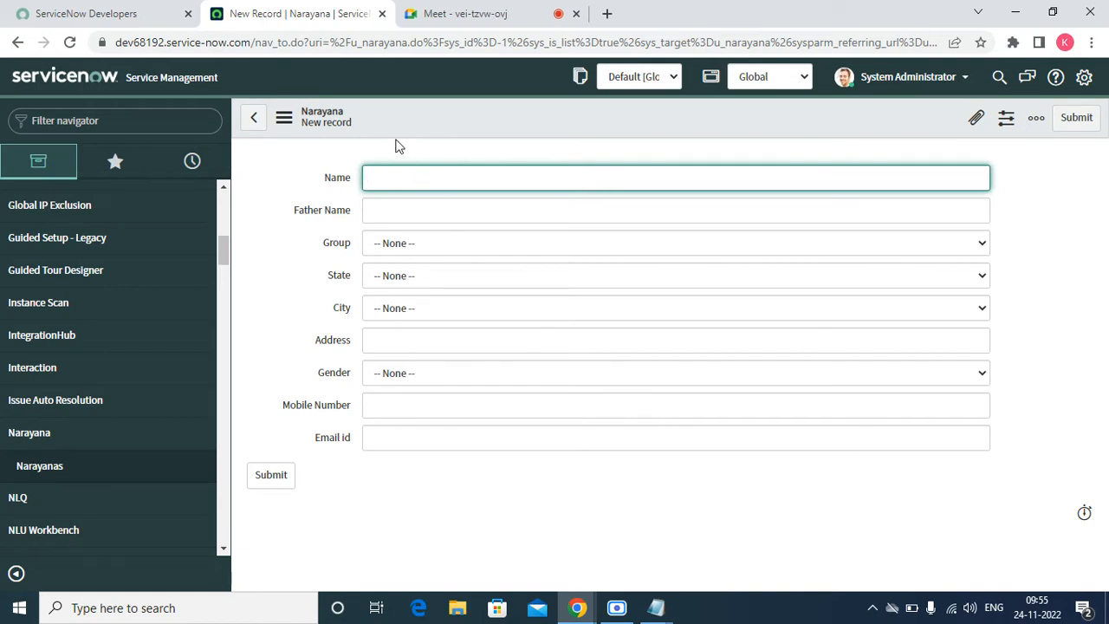
- Open the Form Layout configuration for the Narayana form and move the Gender field up to directly below Group
right_click(377, 116)
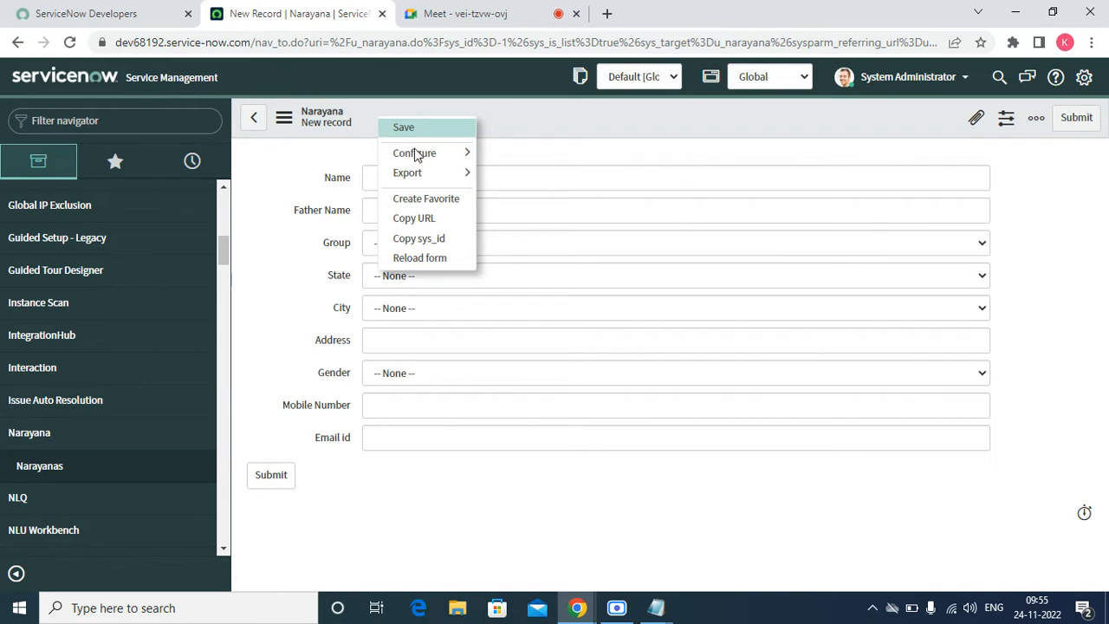
mouse_move(461, 154)
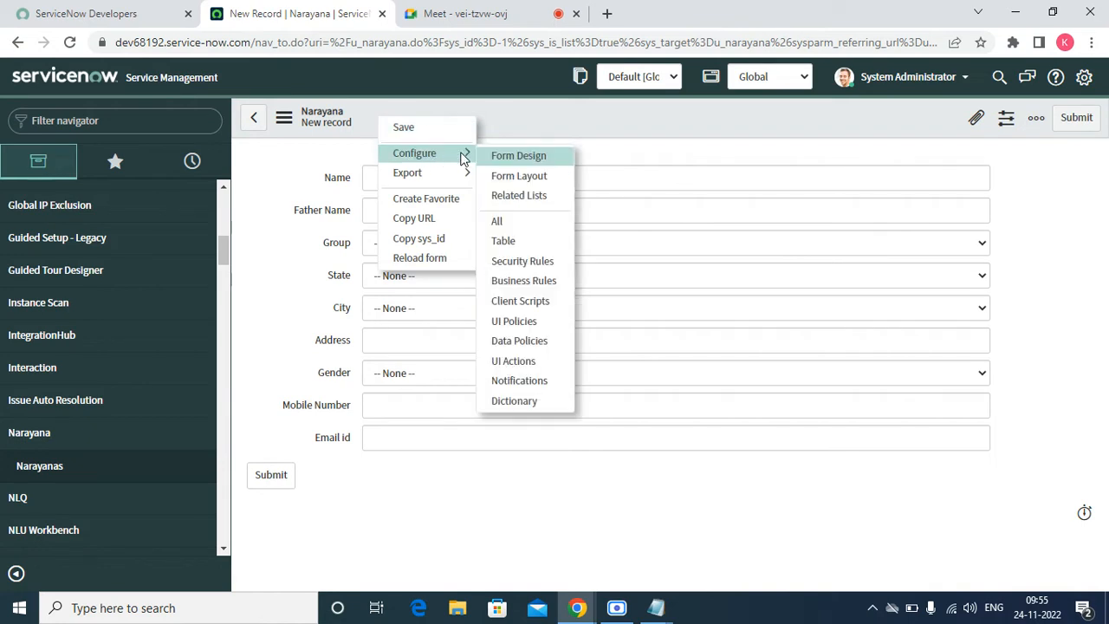
left_click(529, 174)
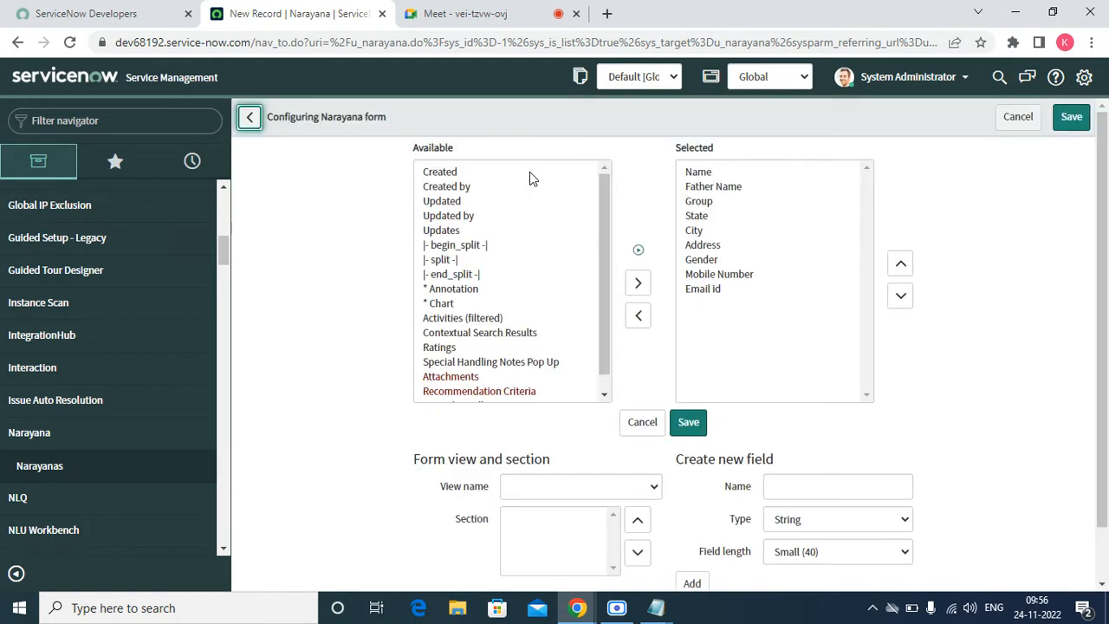
left_click(454, 246)
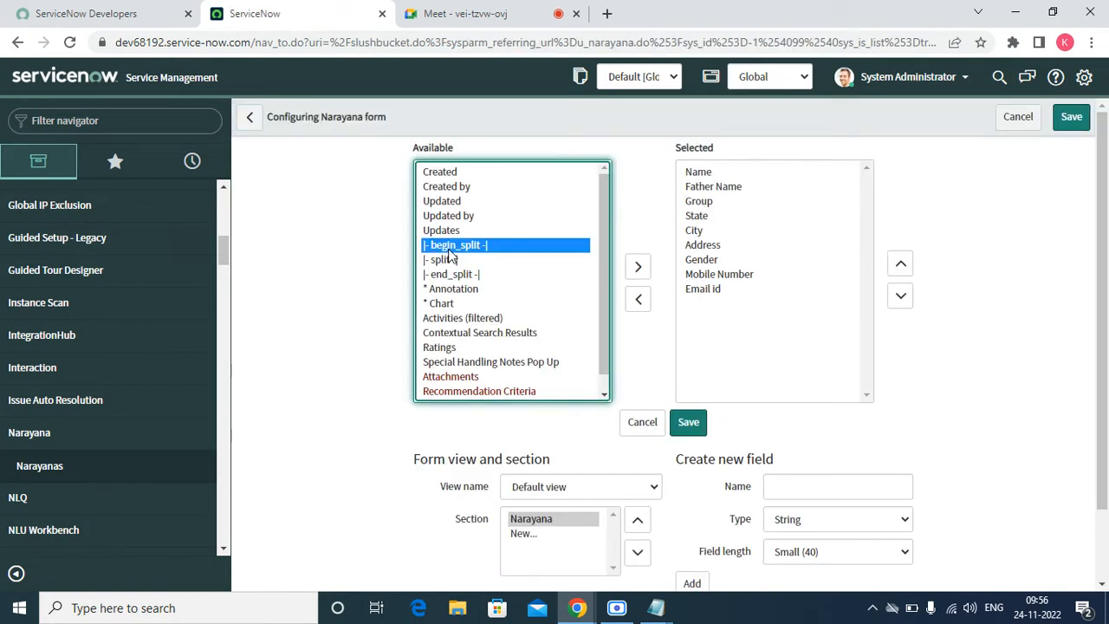
left_click(702, 174)
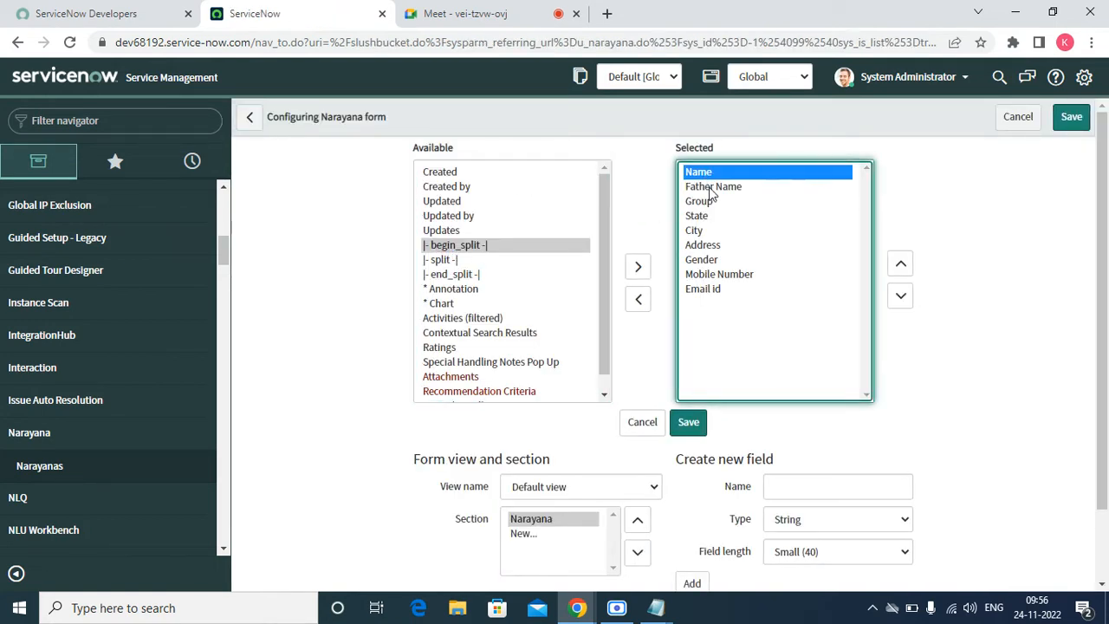
left_click(711, 187)
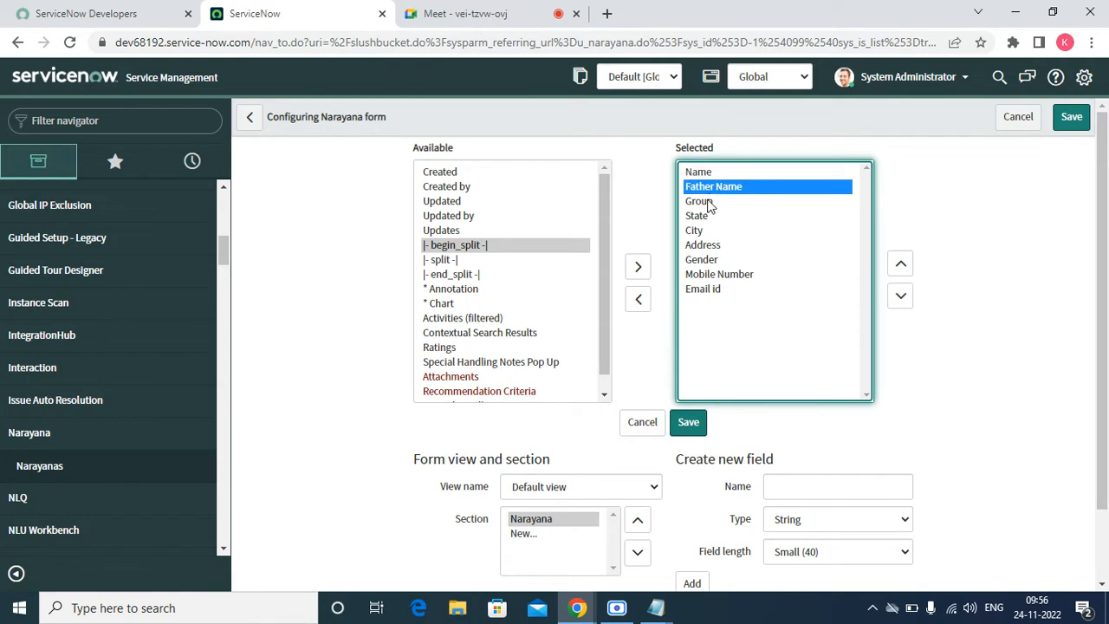
left_click(709, 202)
left_click(711, 260)
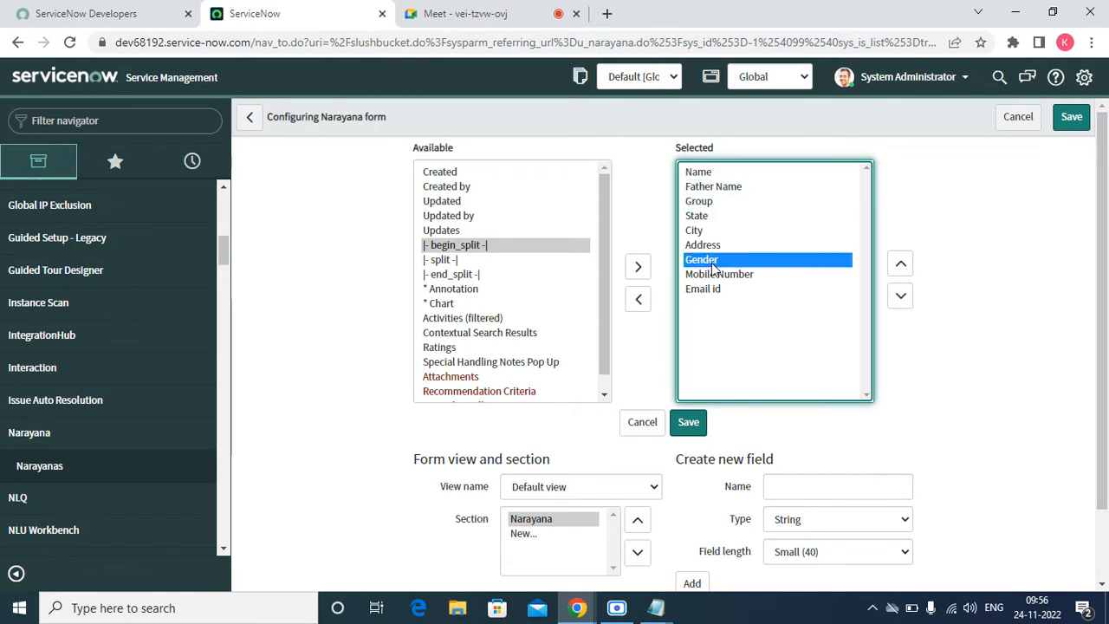
left_click(900, 266)
left_click(901, 266)
left_click(900, 265)
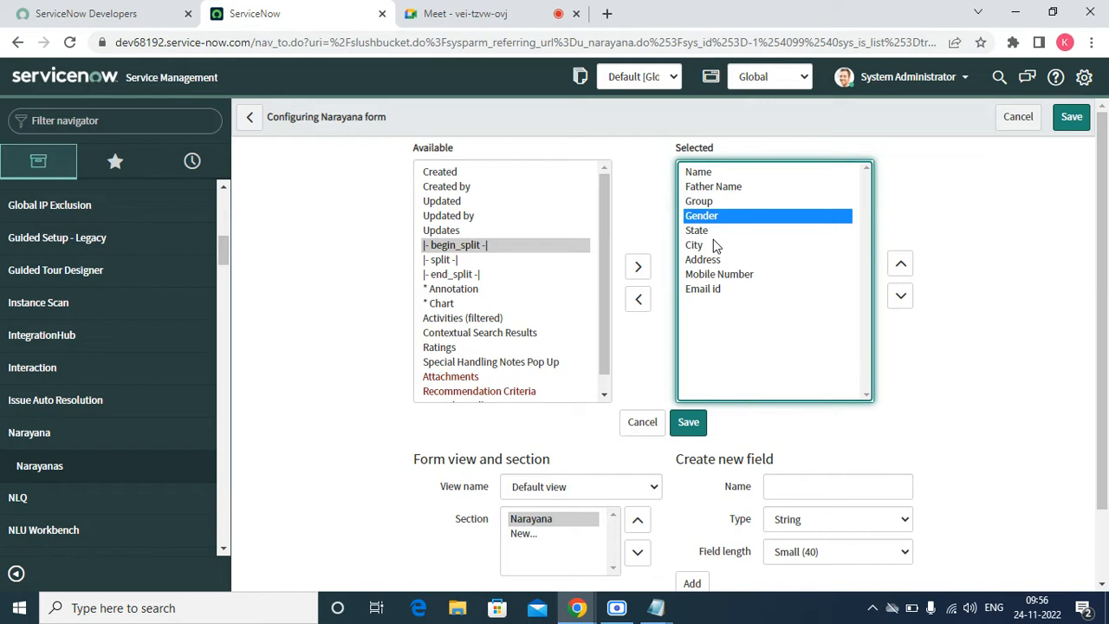
- Add a begin_split marker to the selected fields and move it to the start, above Name
double_click(460, 246)
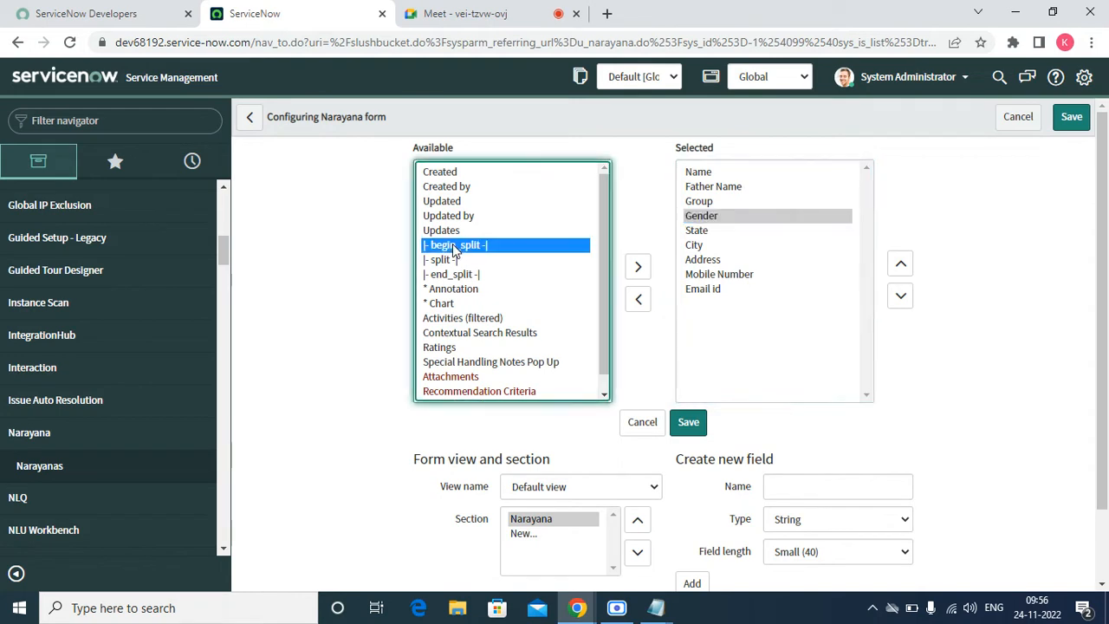
left_click(901, 264)
left_click(901, 264)
left_click(902, 265)
left_click(901, 265)
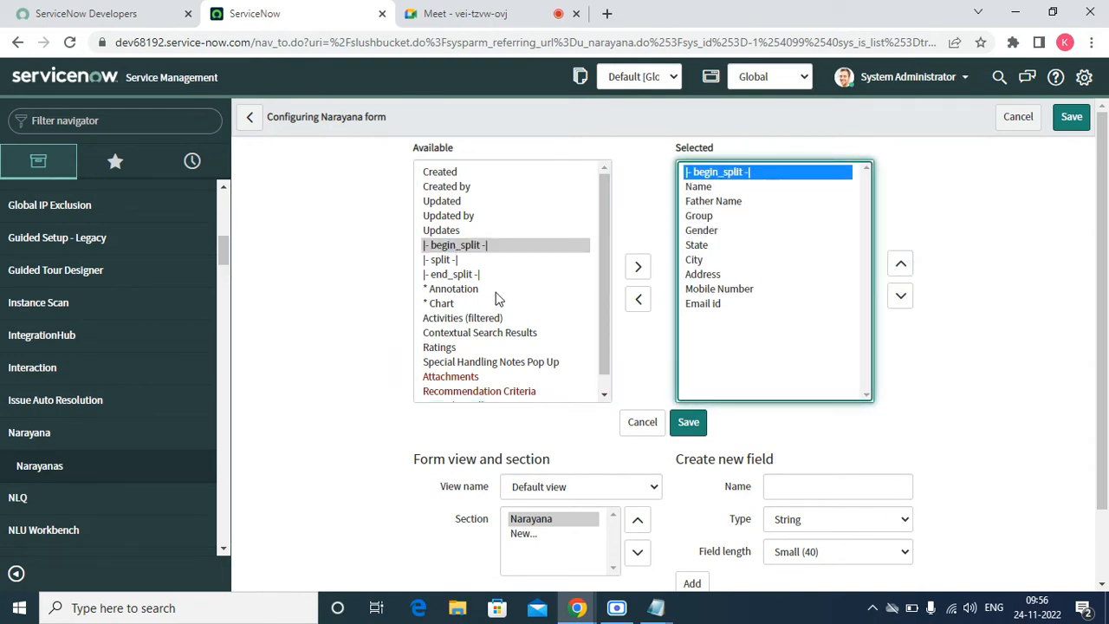
- Add a split marker to the selected fields and place it between Gender and State
double_click(452, 261)
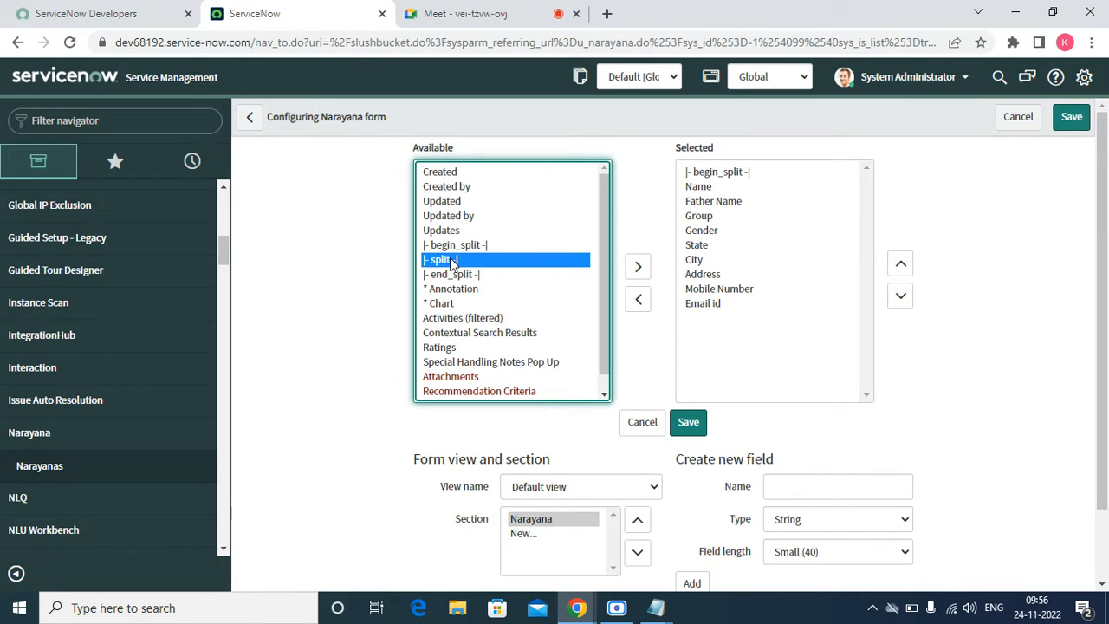
left_click(901, 265)
left_click(901, 264)
left_click(901, 265)
left_click(901, 264)
left_click(901, 264)
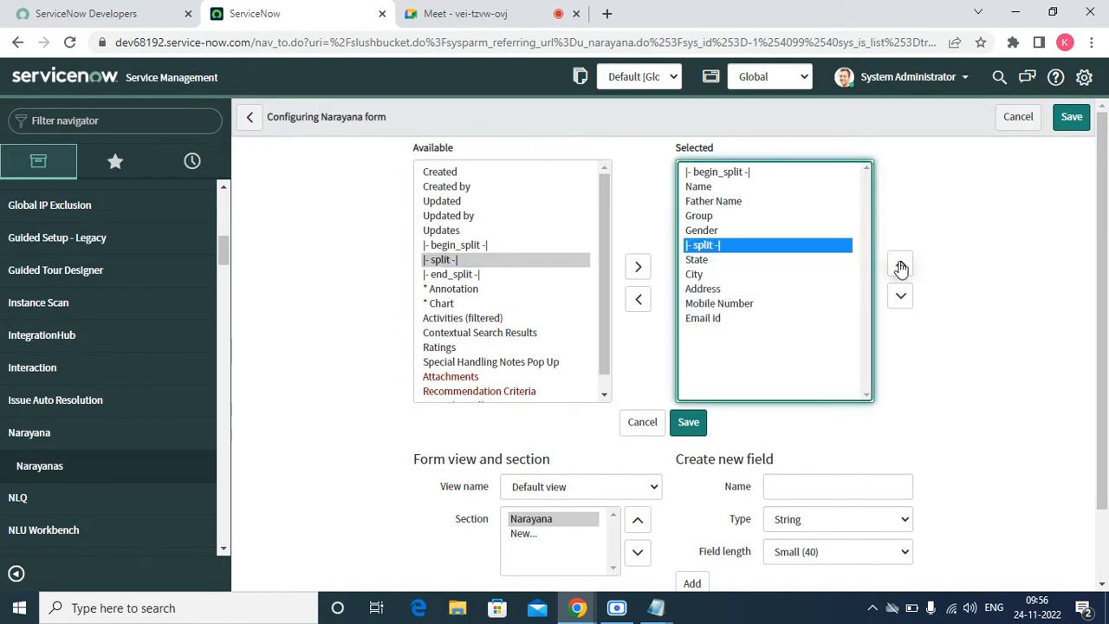
left_click(901, 264)
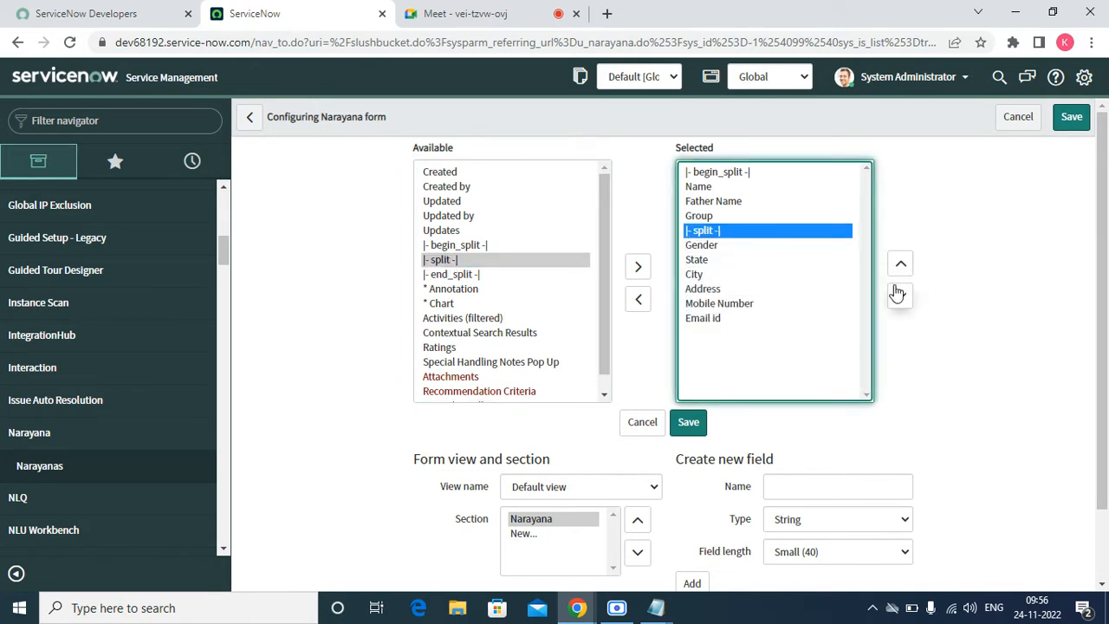
left_click(901, 296)
- Add an end_split marker after Email id and save the form layout
left_click(468, 275)
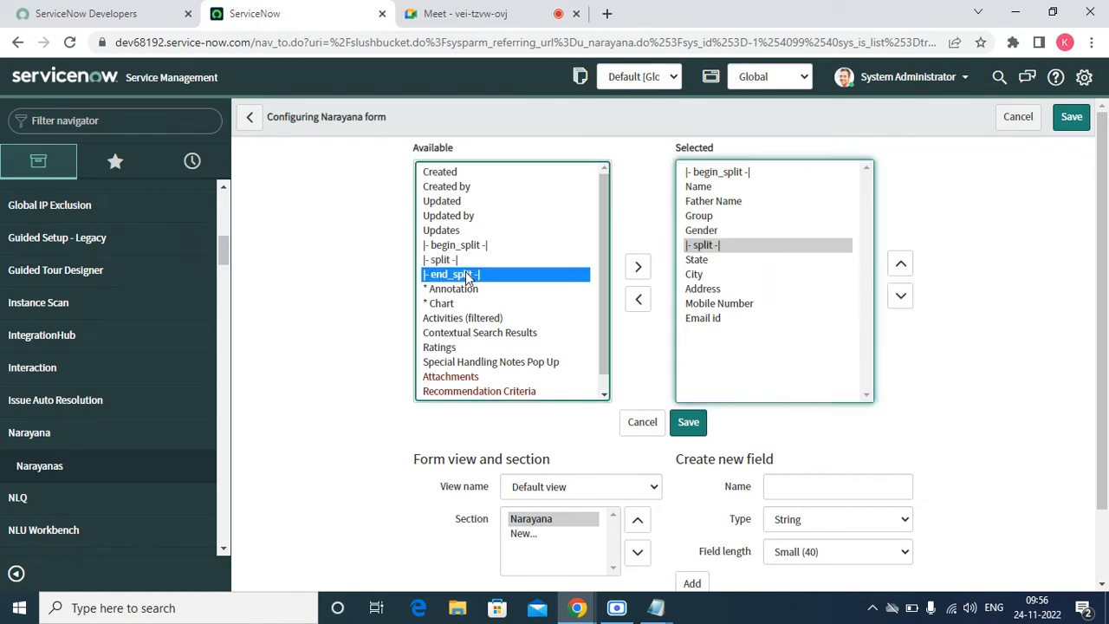
double_click(468, 274)
left_click(689, 425)
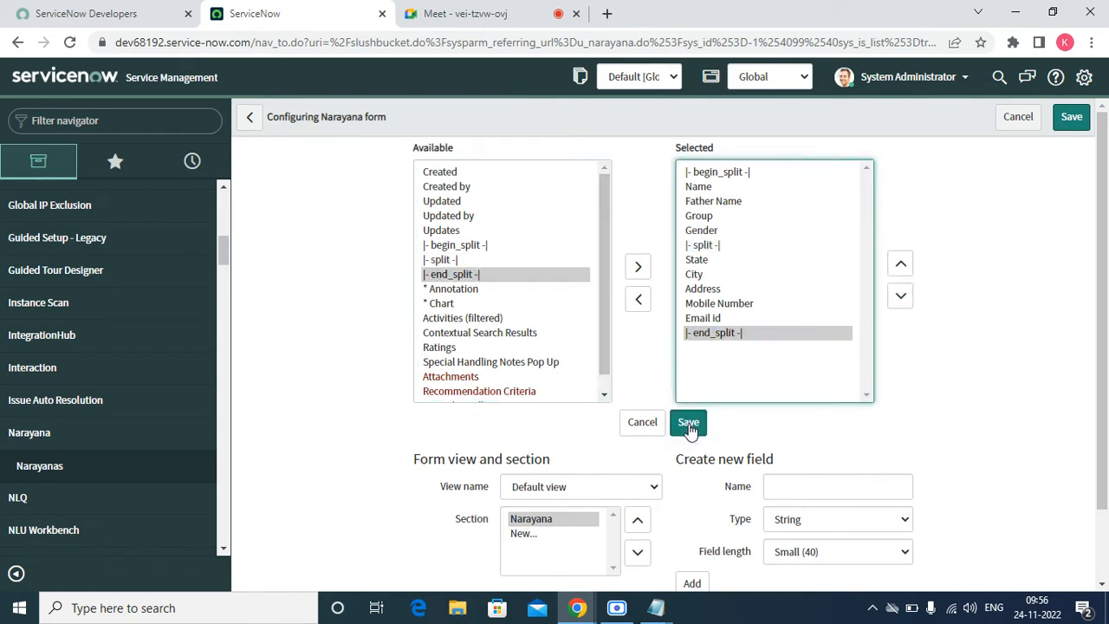
left_click(688, 425)
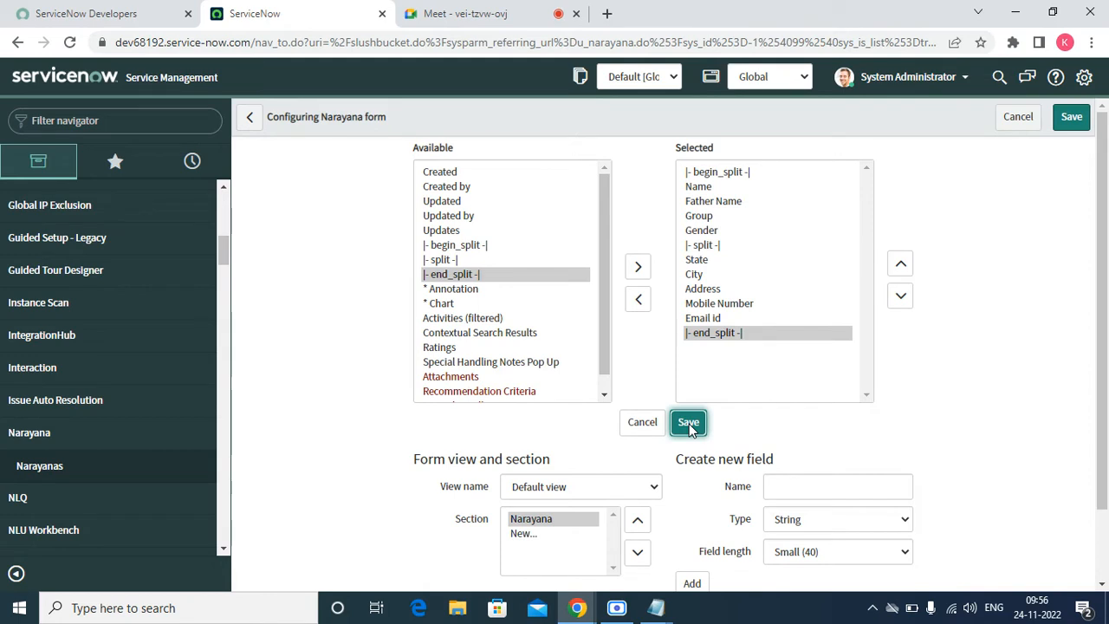
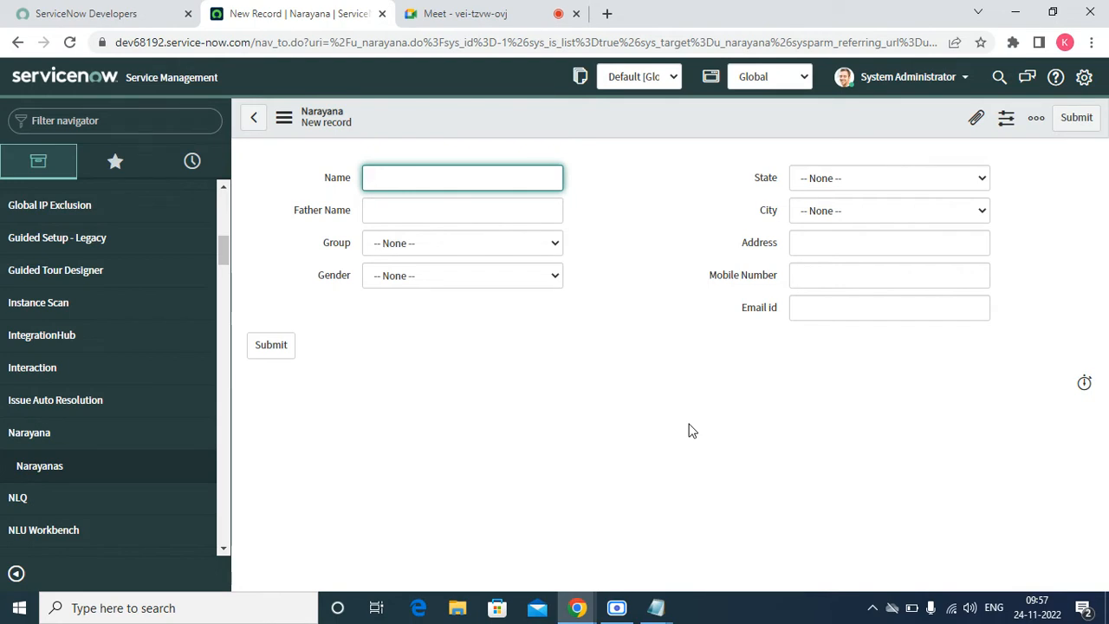
- Open the Narayana table's configuration from the record form and enable auto-numbering in its controls
right_click(427, 119)
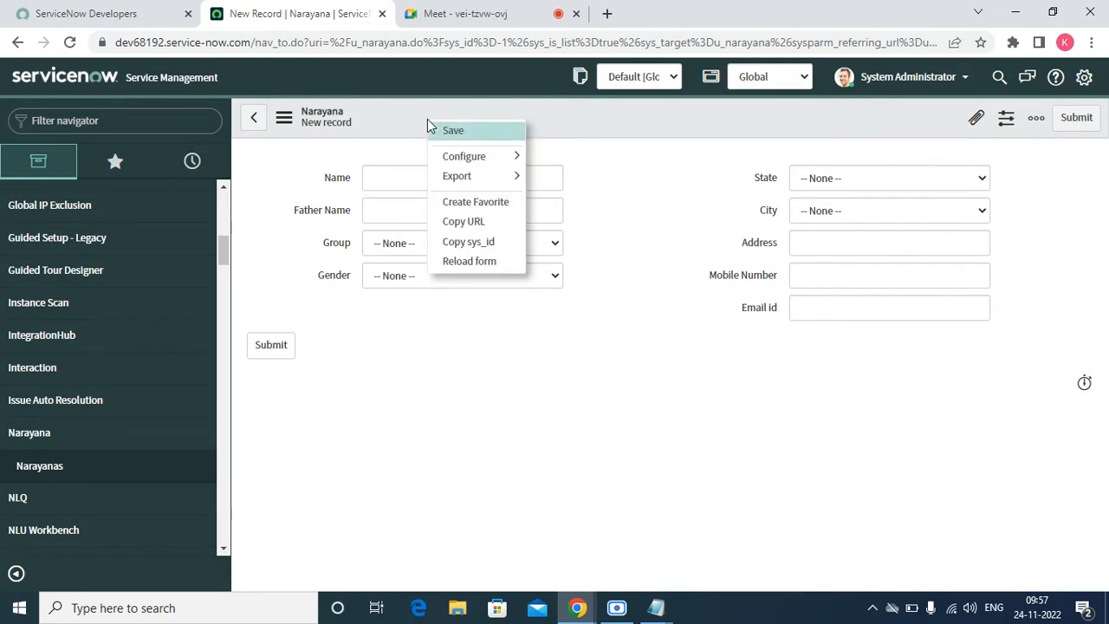
mouse_move(475, 159)
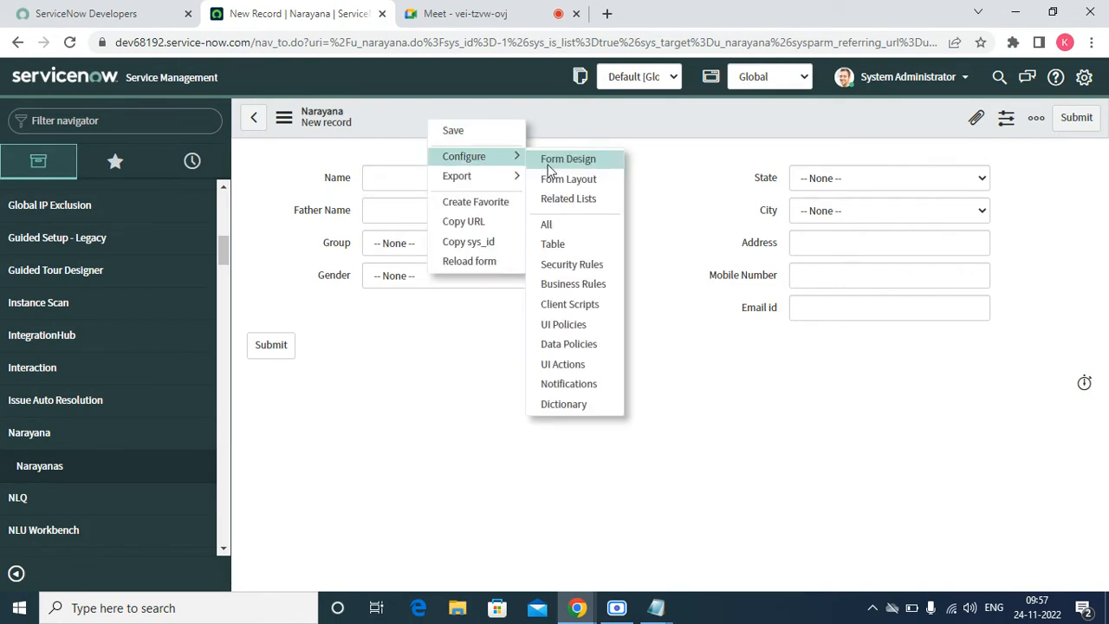
left_click(560, 247)
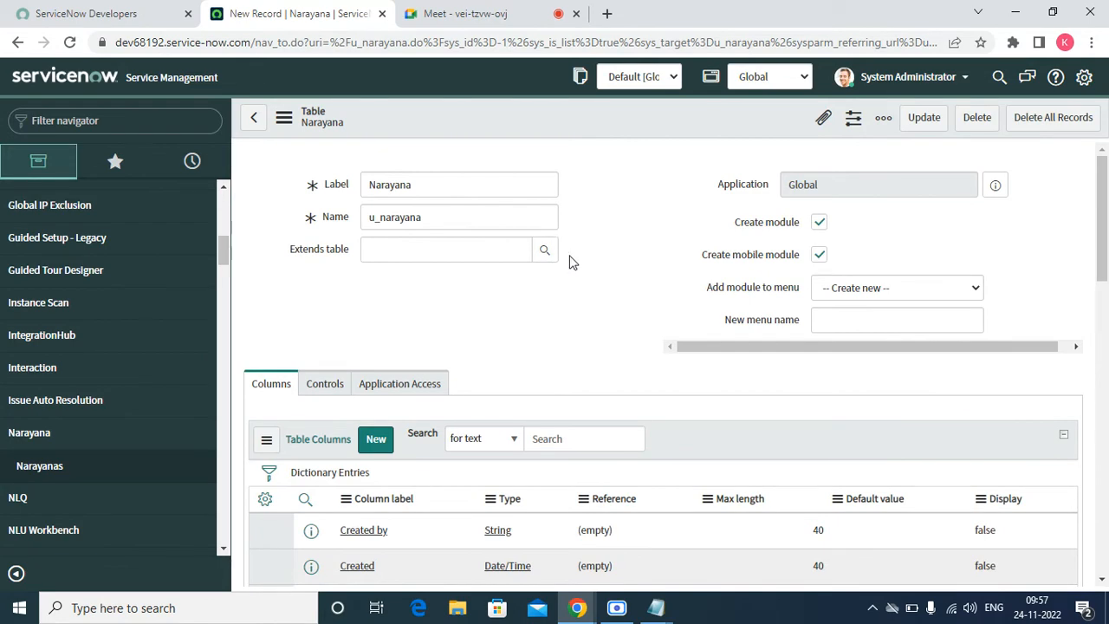
scroll(365, 392, "down", 1)
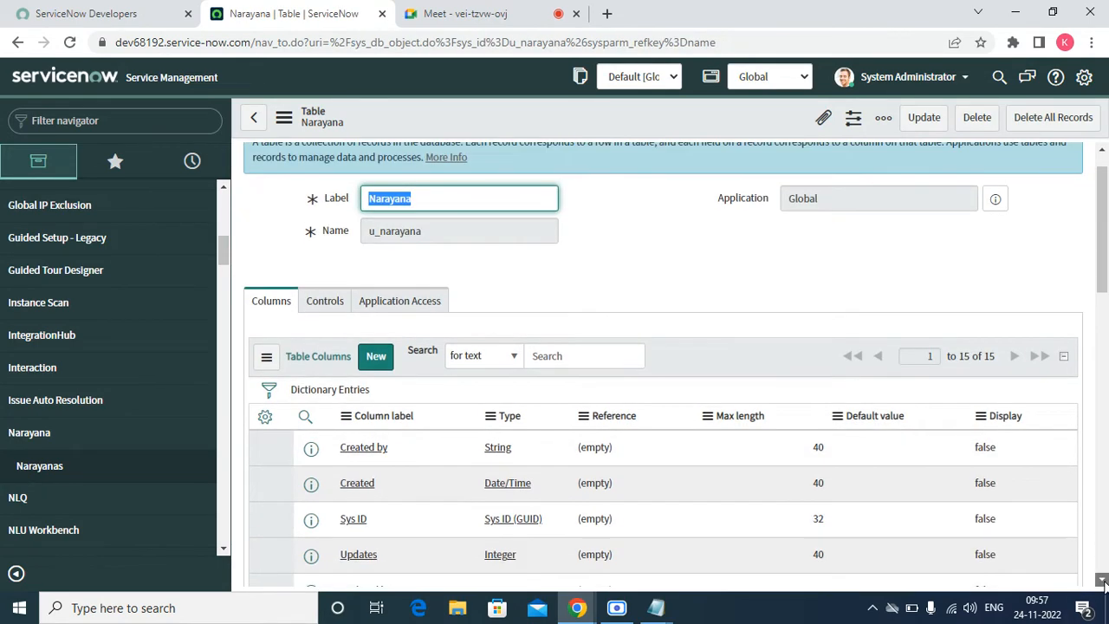
left_click(327, 281)
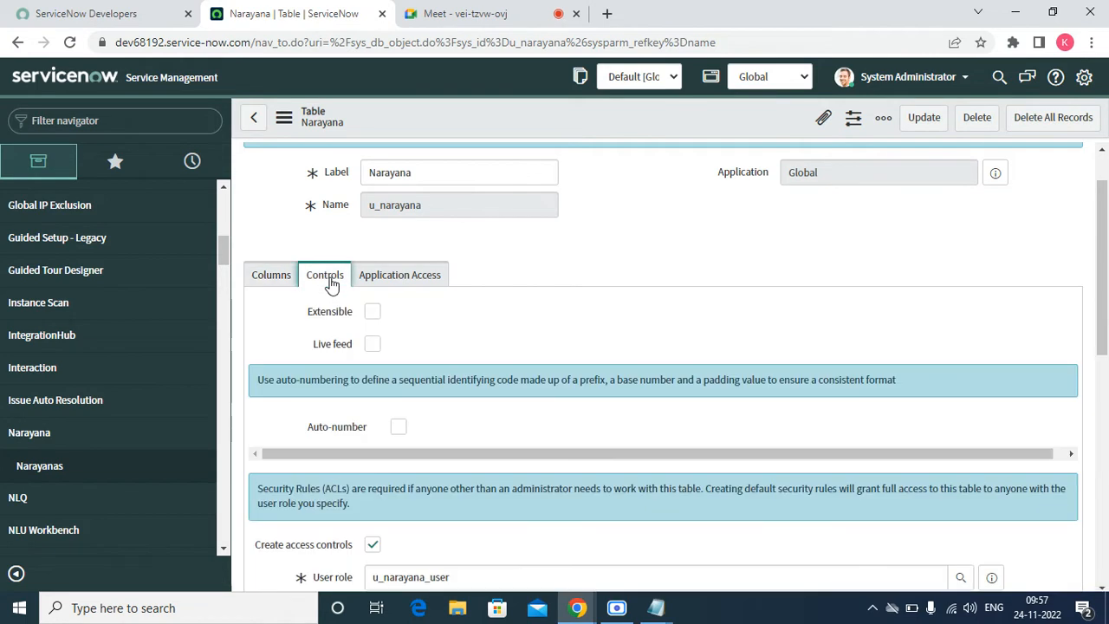
left_click(397, 428)
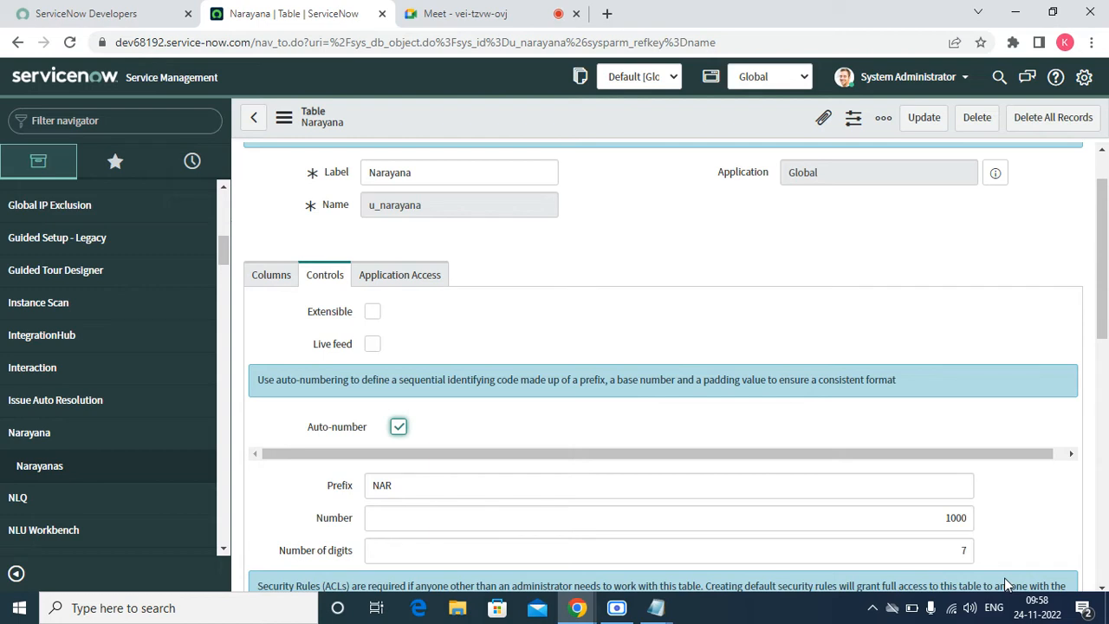
left_click(1103, 589)
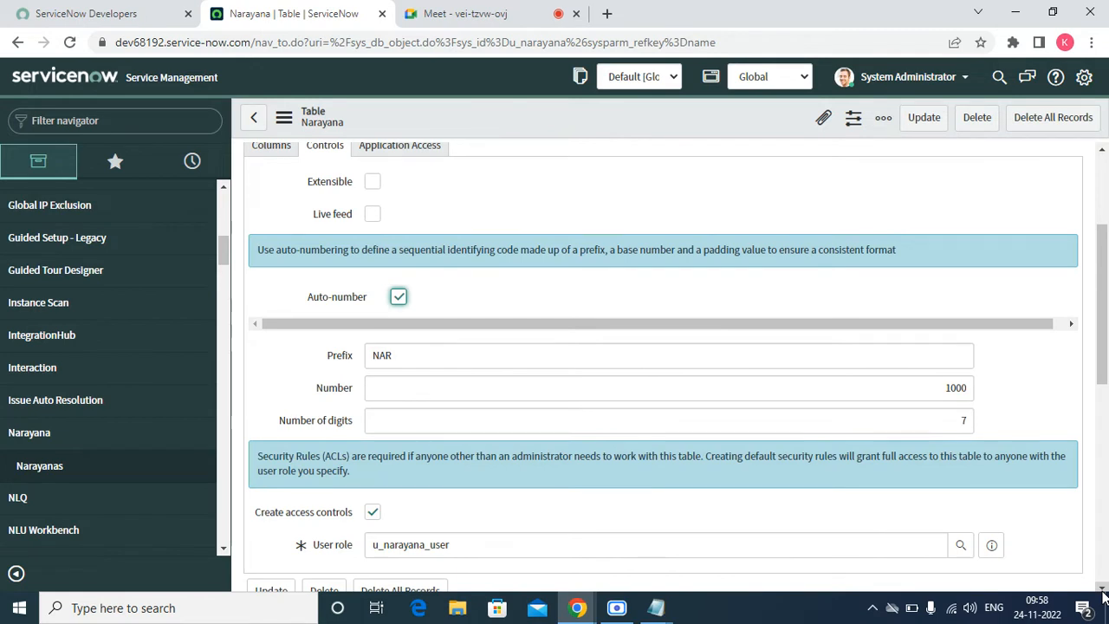
- Set the auto-number prefix to INS, keeping the number and digit settings, and update the Narayana table
left_click(453, 342)
double_click(421, 353)
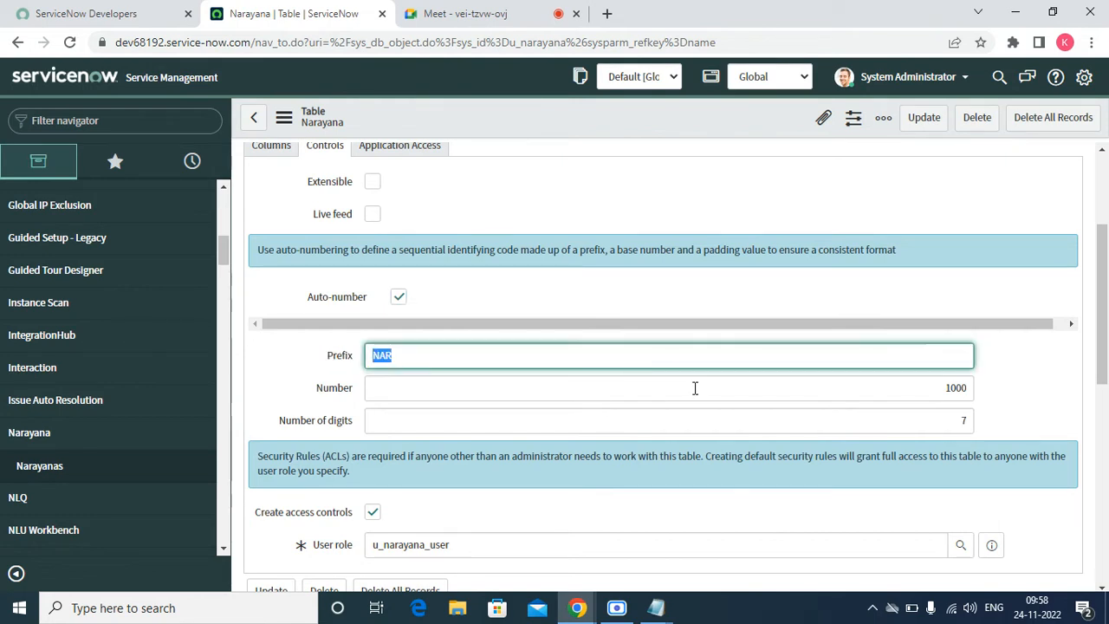
key("Tab")
key("Tab")
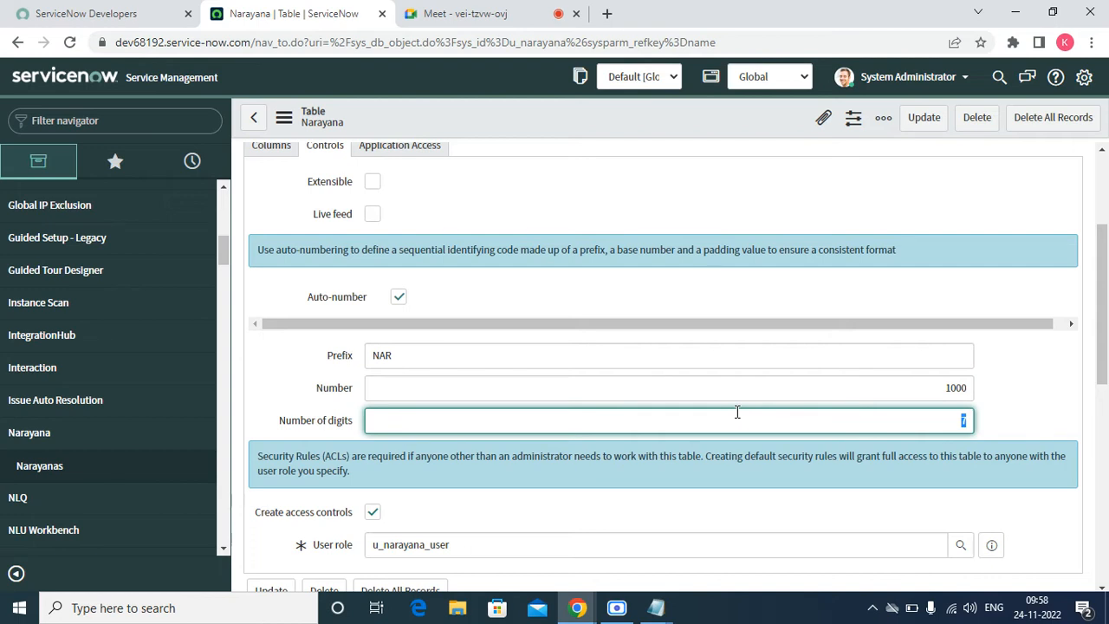
double_click(429, 353)
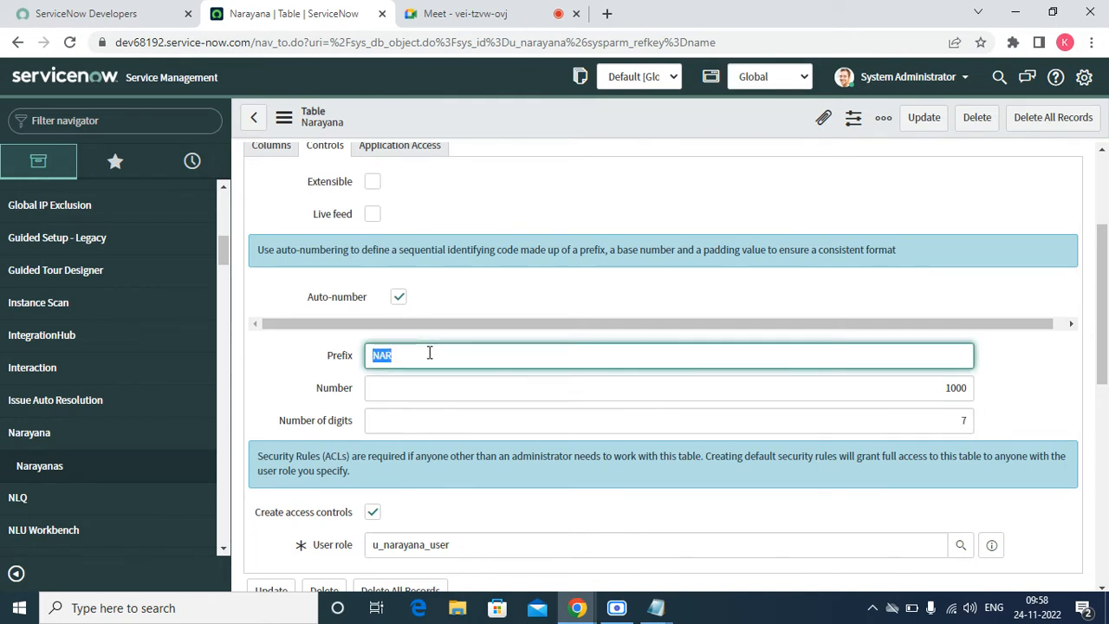
type("INS")
left_click(921, 119)
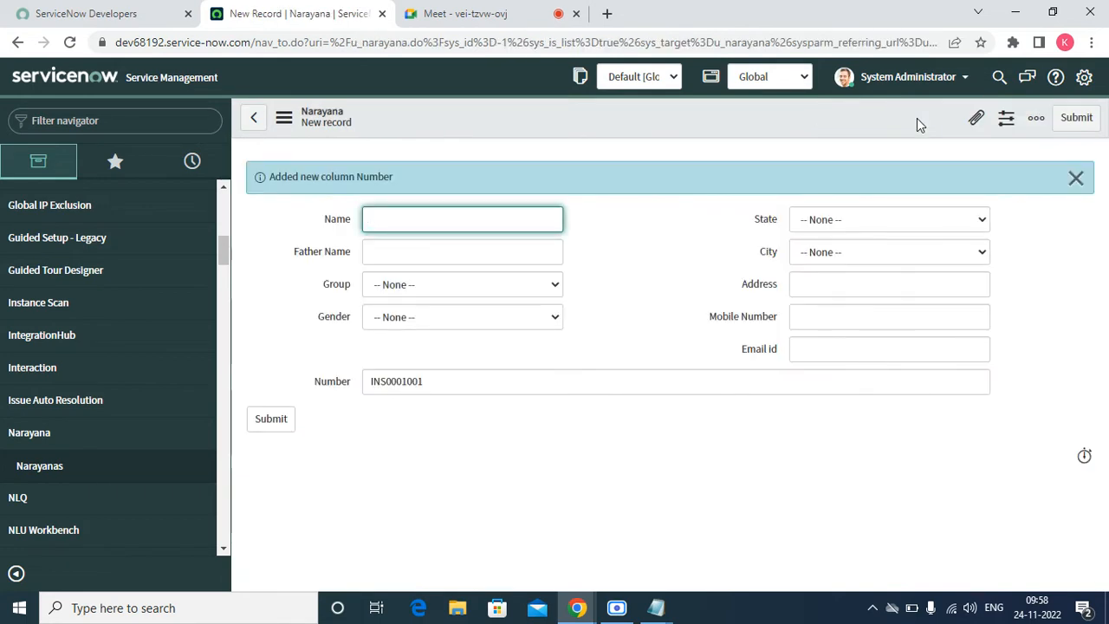
double_click(379, 387)
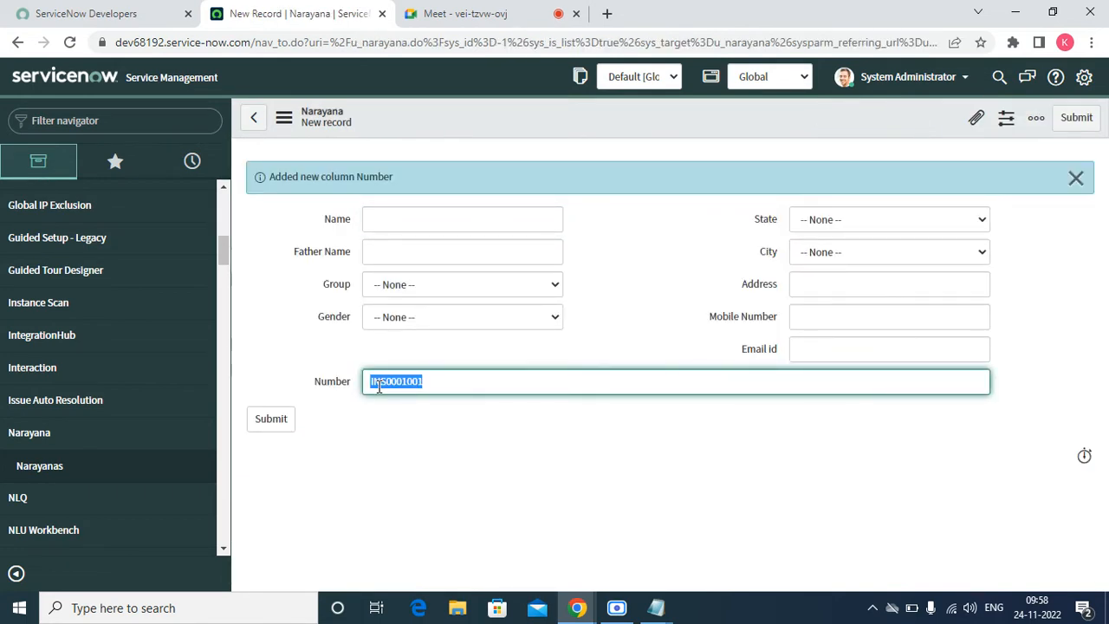
left_click(1083, 182)
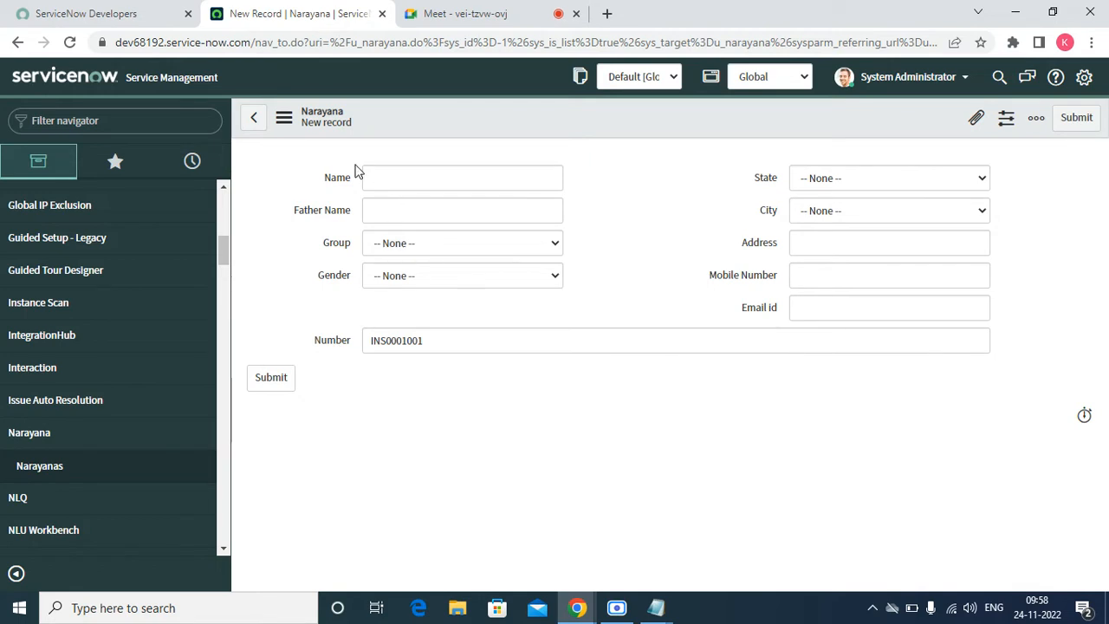
- Move the Number field directly below begin_split in the Narayana form layout, above Name, and save the layout
right_click(421, 133)
mouse_move(487, 197)
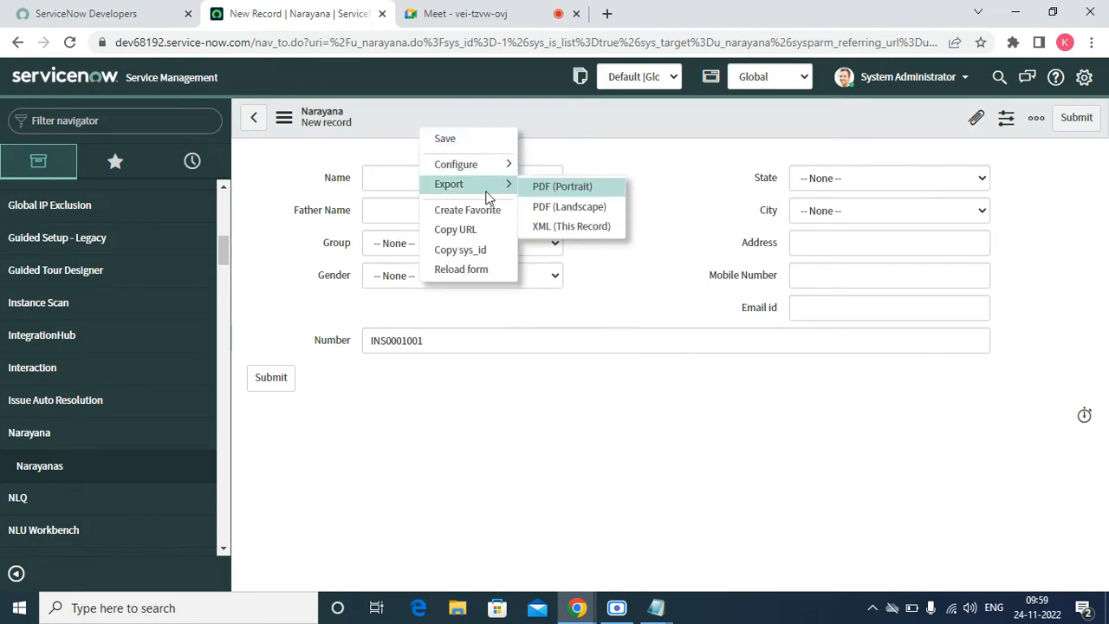
mouse_move(473, 165)
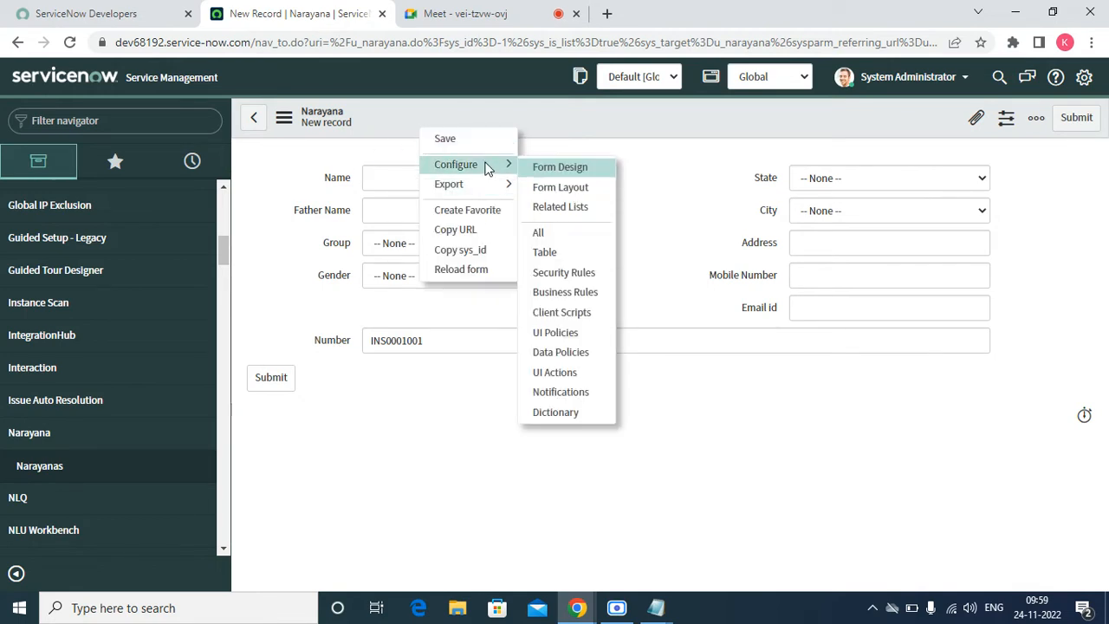
left_click(573, 188)
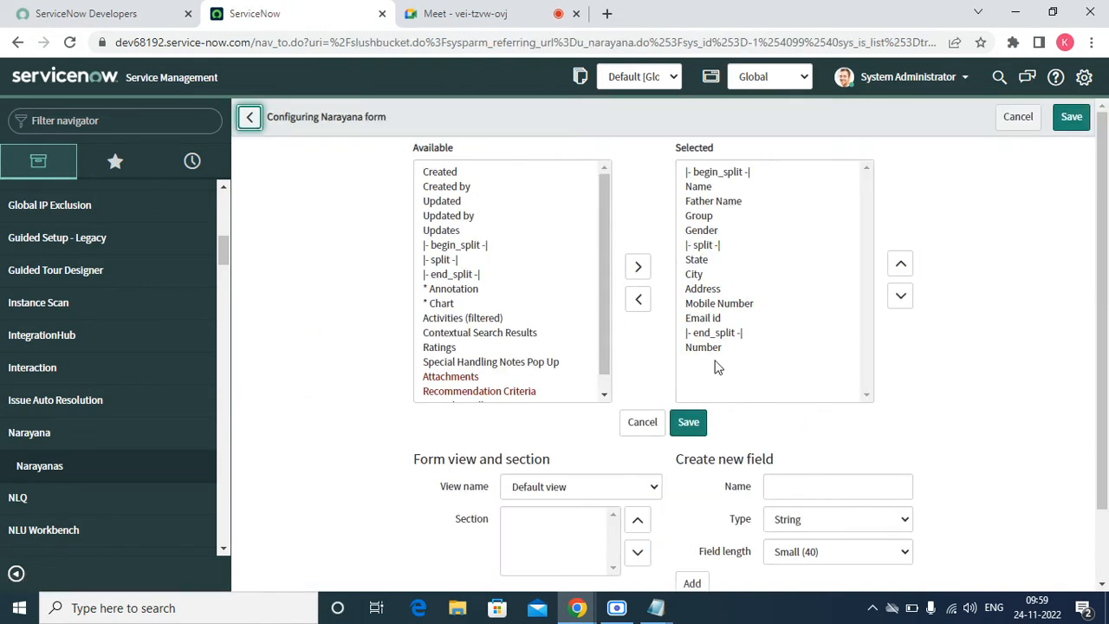
left_click(708, 349)
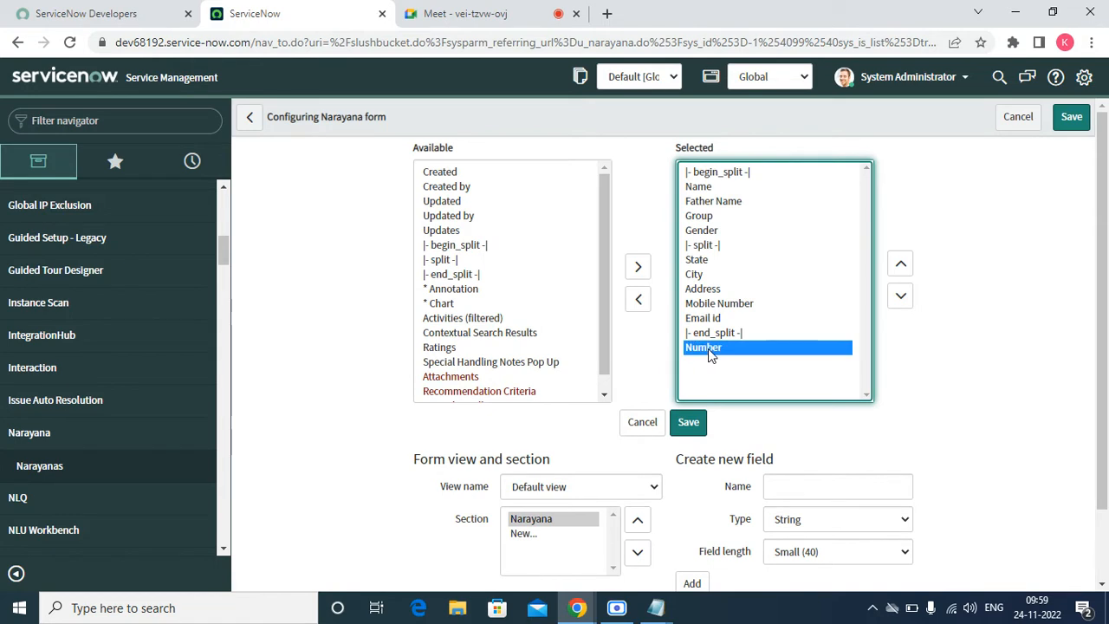
left_click(900, 265)
left_click(900, 265)
left_click(900, 265)
left_click(901, 266)
left_click(901, 266)
left_click(901, 266)
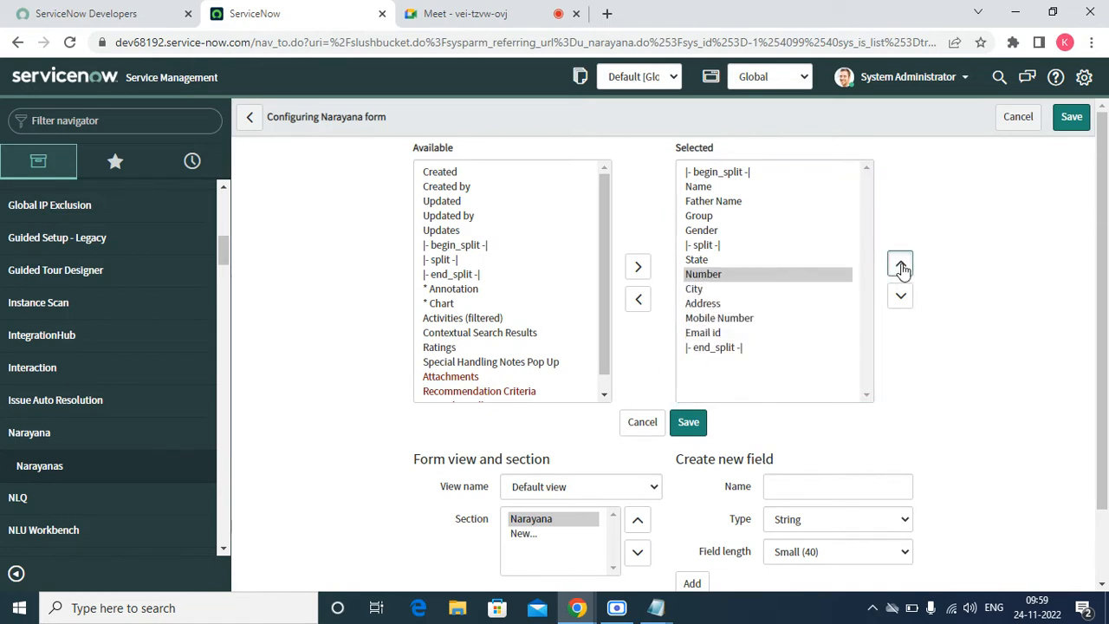
left_click(901, 267)
left_click(901, 267)
left_click(901, 267)
left_click(901, 267)
left_click(901, 267)
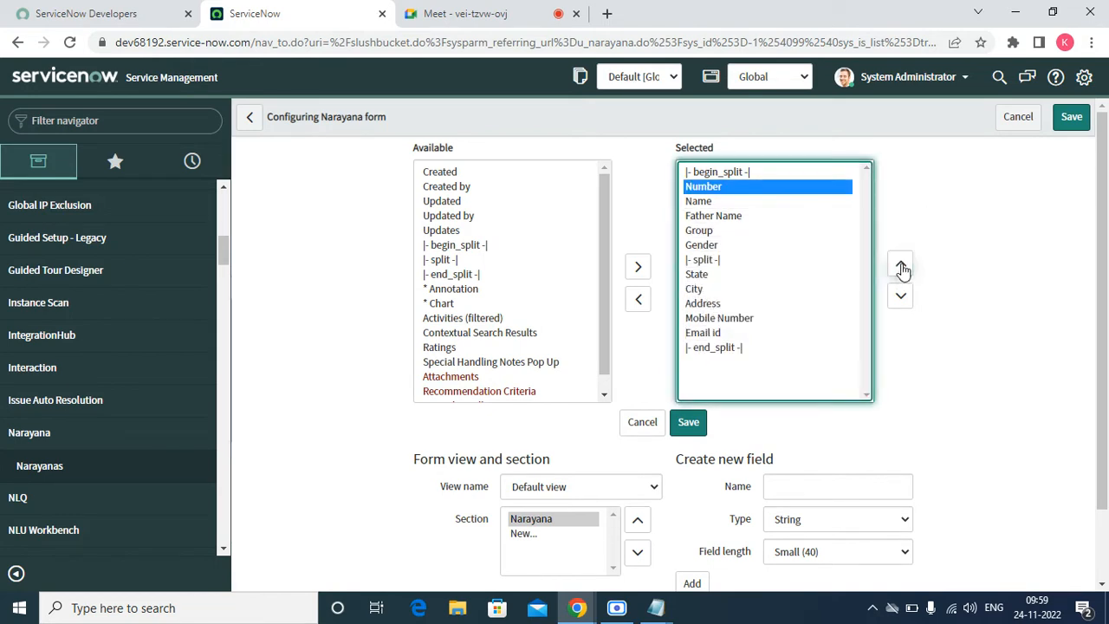
left_click(676, 424)
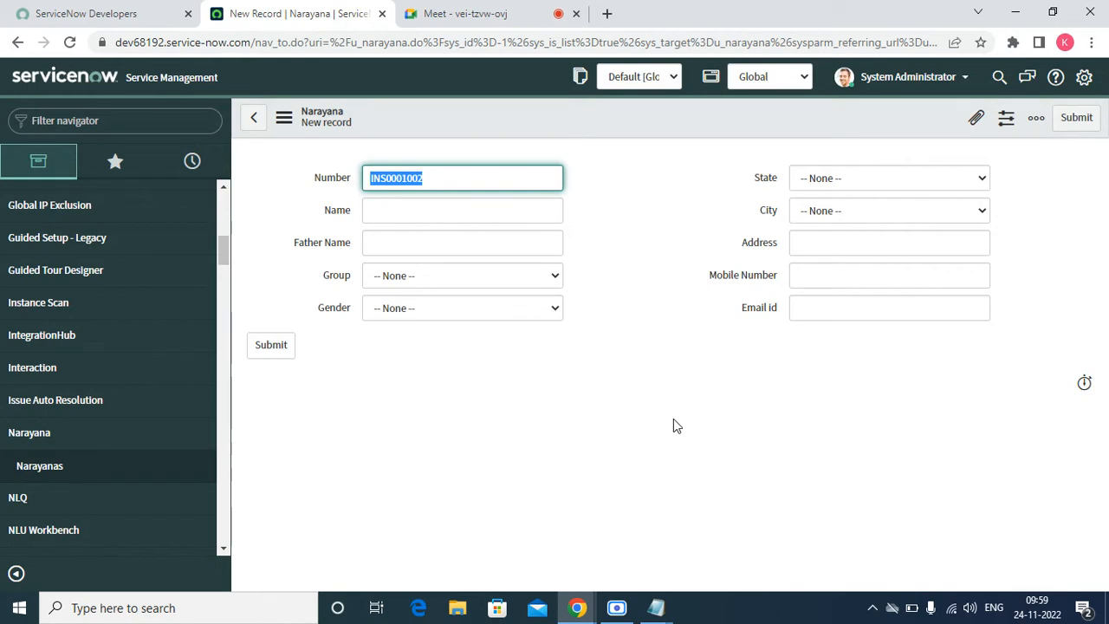
- Replace the last digit of the new record's Number with 2 and save the record
left_click(451, 181)
key("BackSpace")
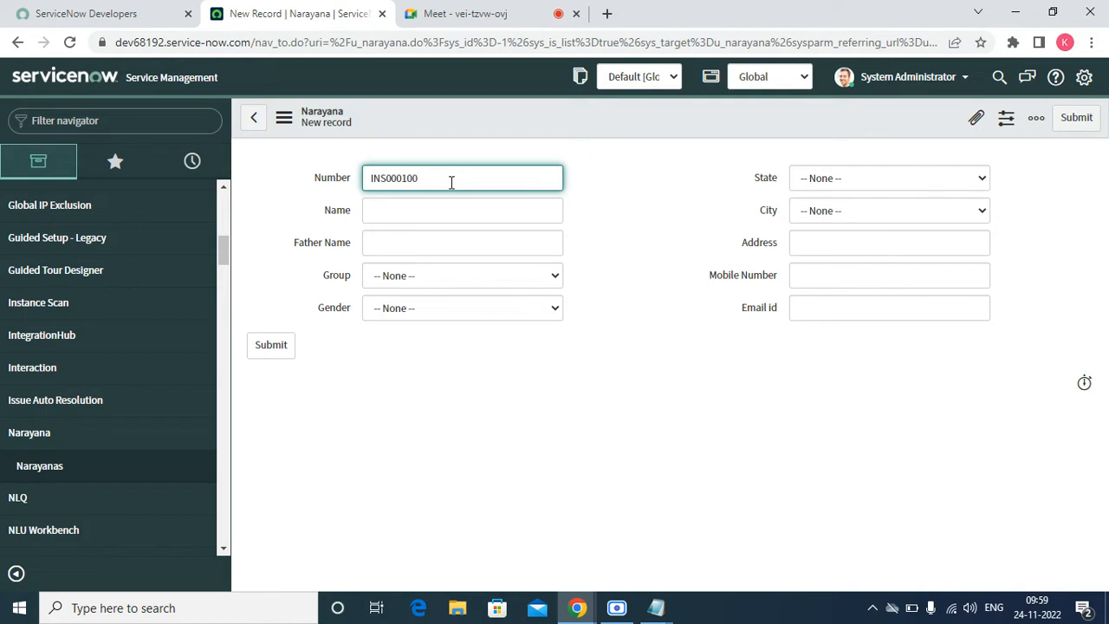
type("2")
right_click(430, 127)
left_click(448, 131)
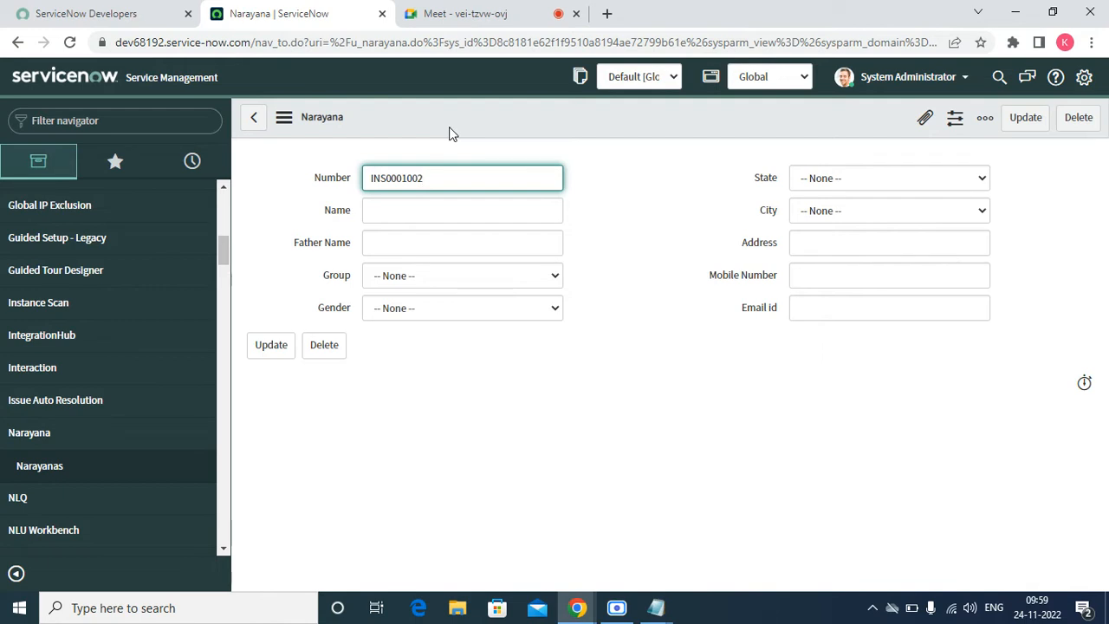
- Try to make the Number field read-only through its dictionary entry and update the entry
right_click(343, 178)
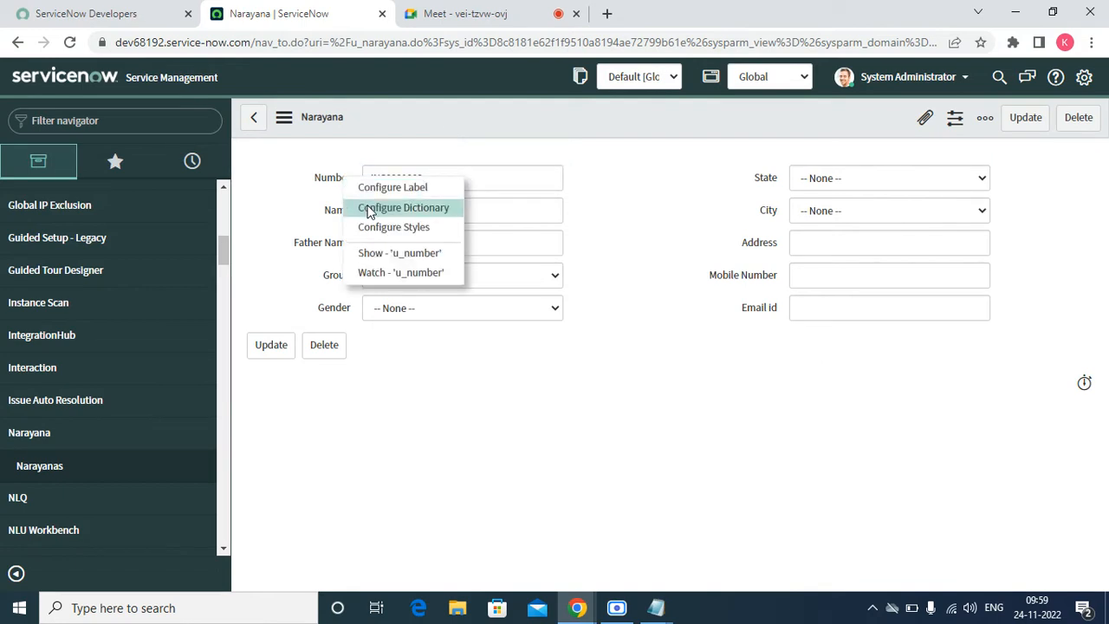
left_click(370, 208)
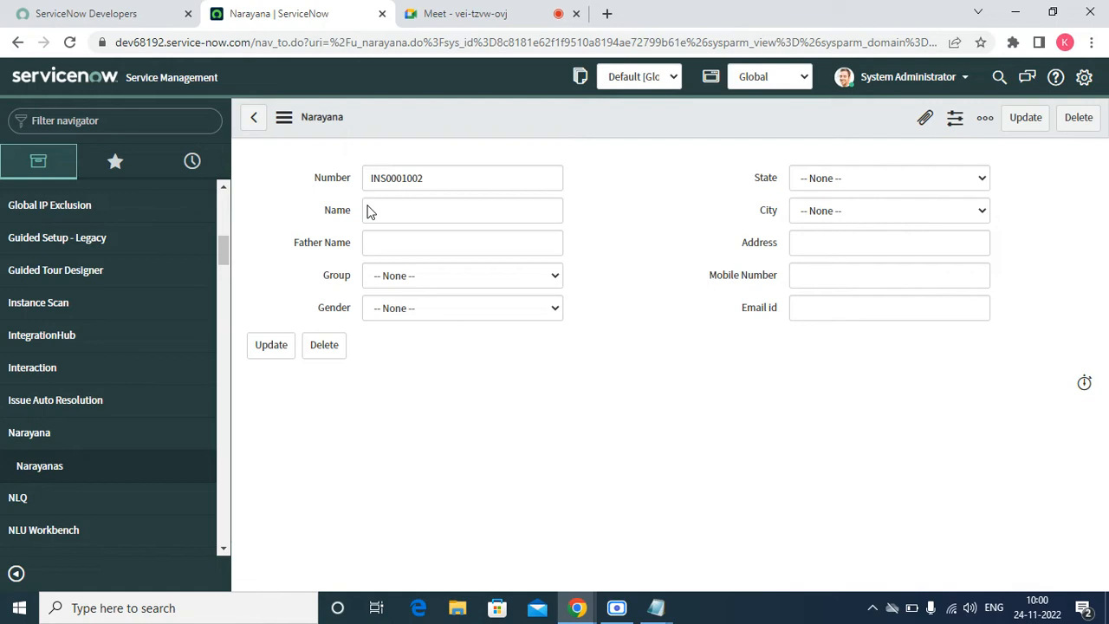
right_click(330, 176)
left_click(342, 192)
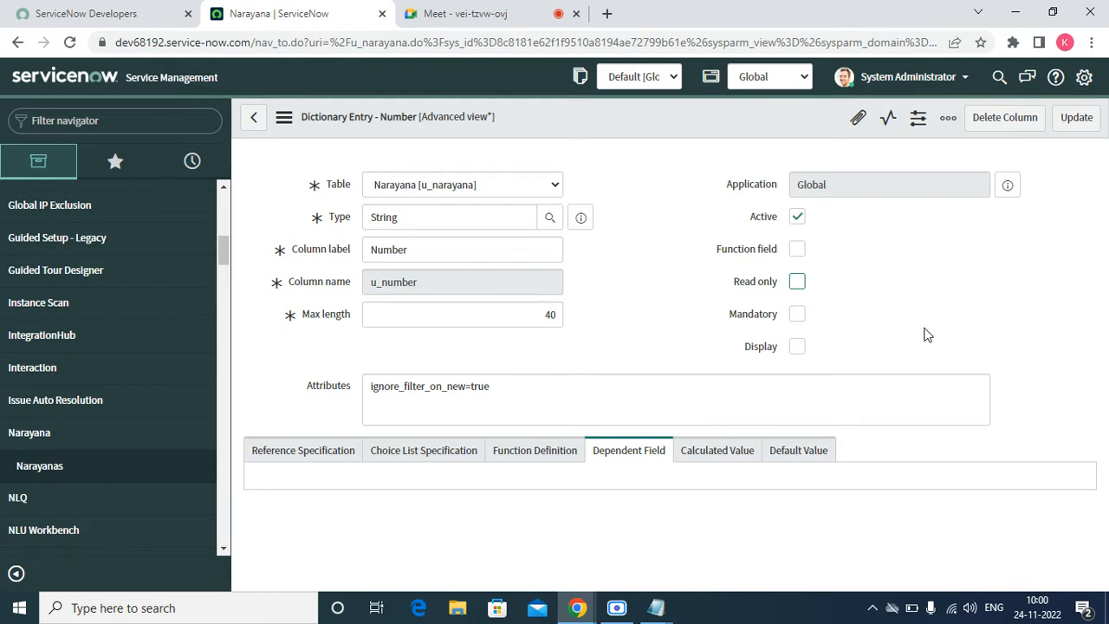
left_click(797, 284)
left_click(1076, 118)
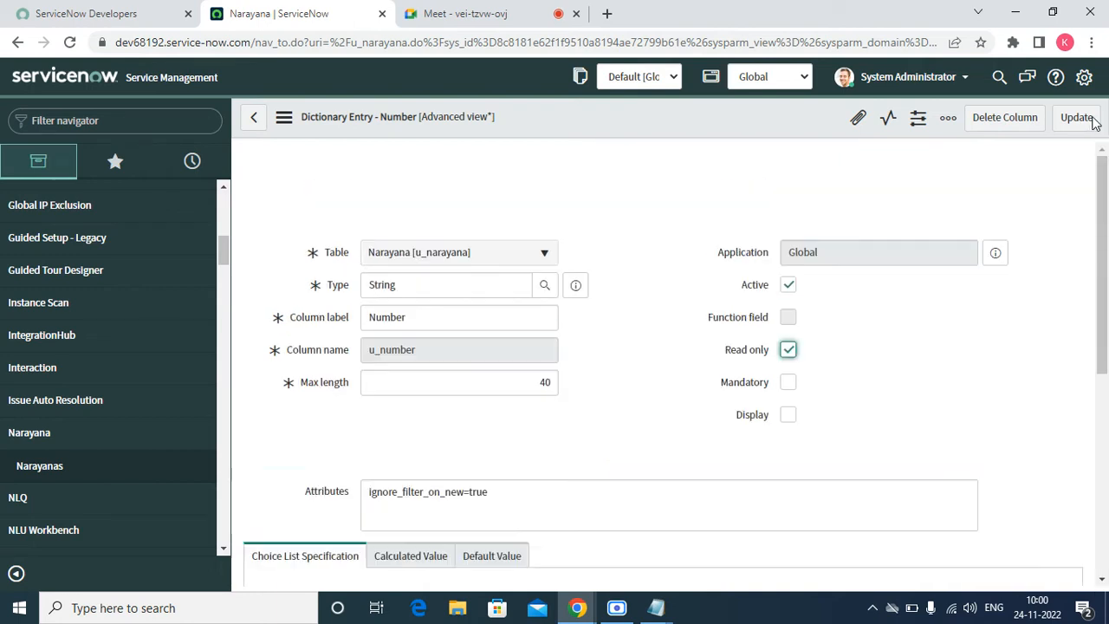
left_click(1076, 120)
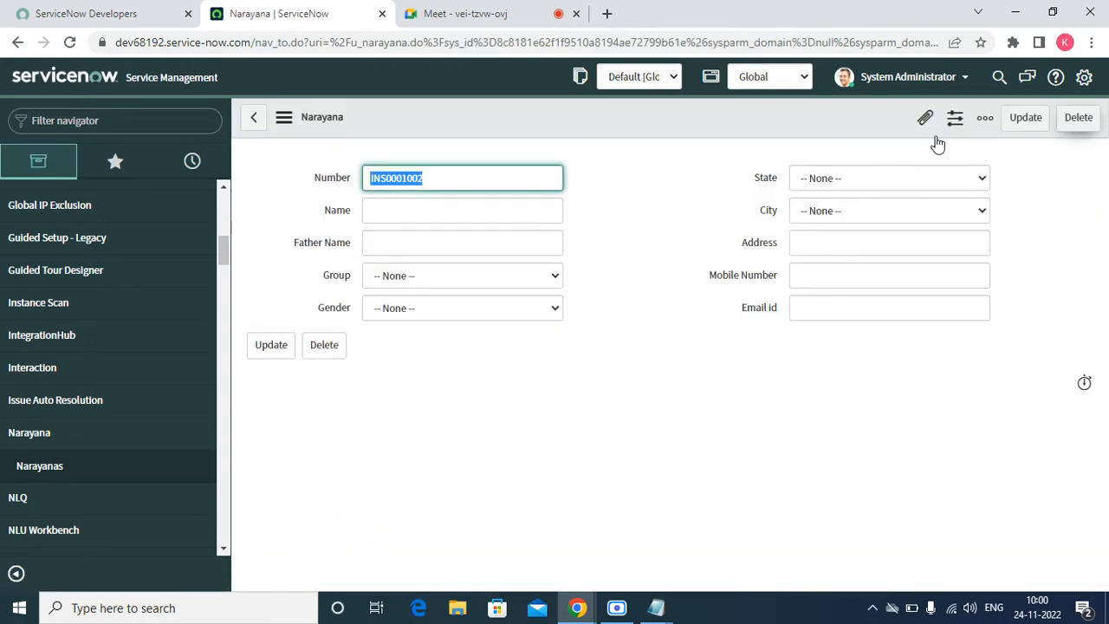
- Reopen the Number field's dictionary entry, set it to read-only while keeping it active, and update it
right_click(331, 178)
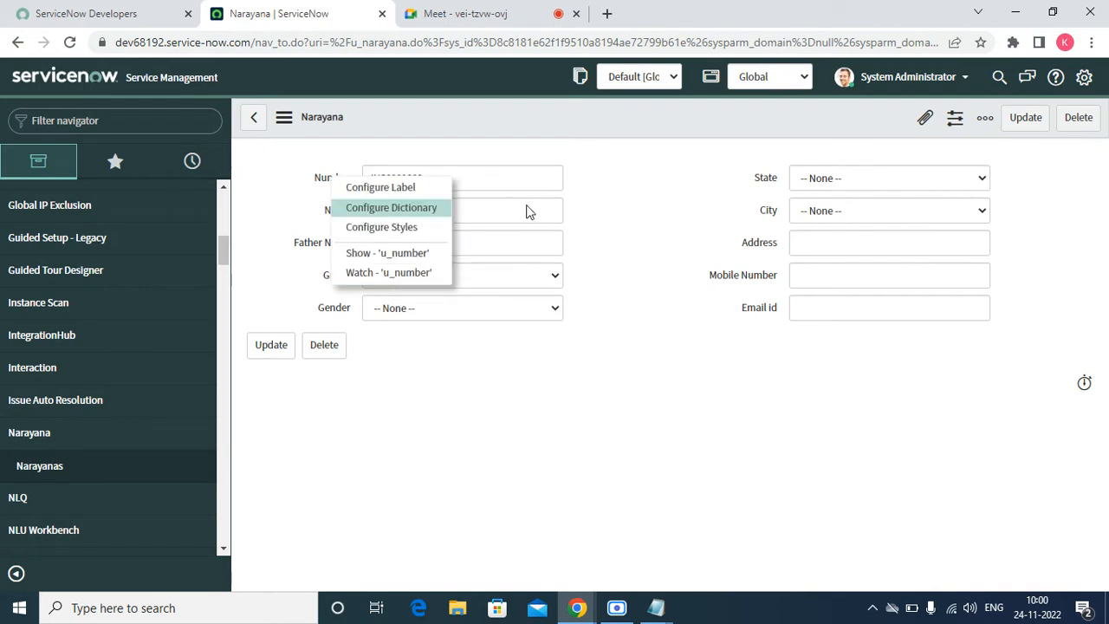
left_click(664, 229)
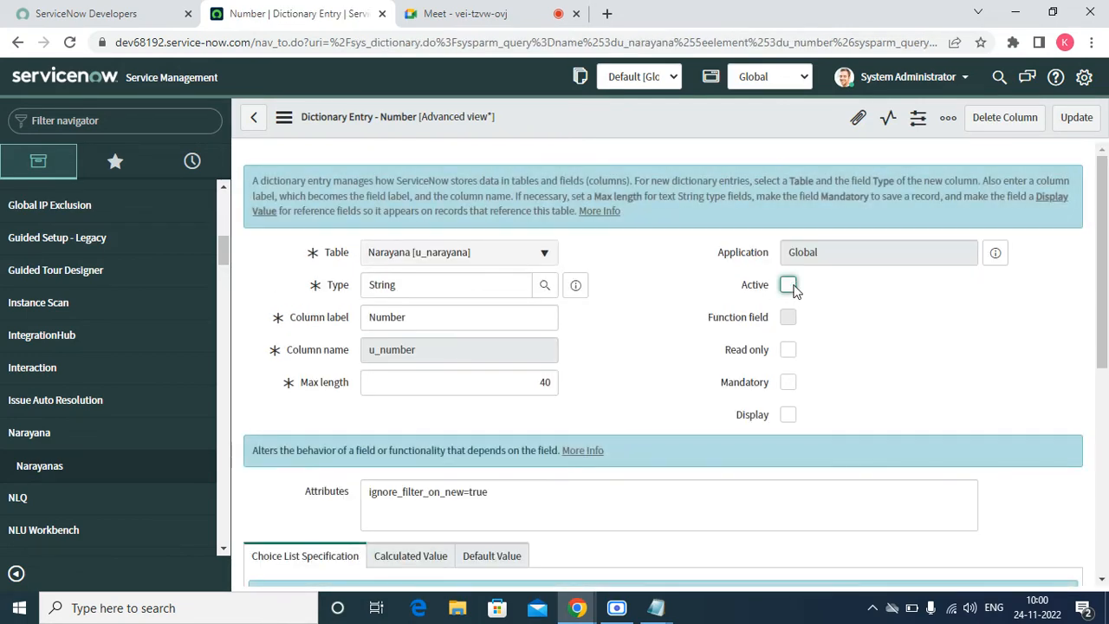
left_click(788, 350)
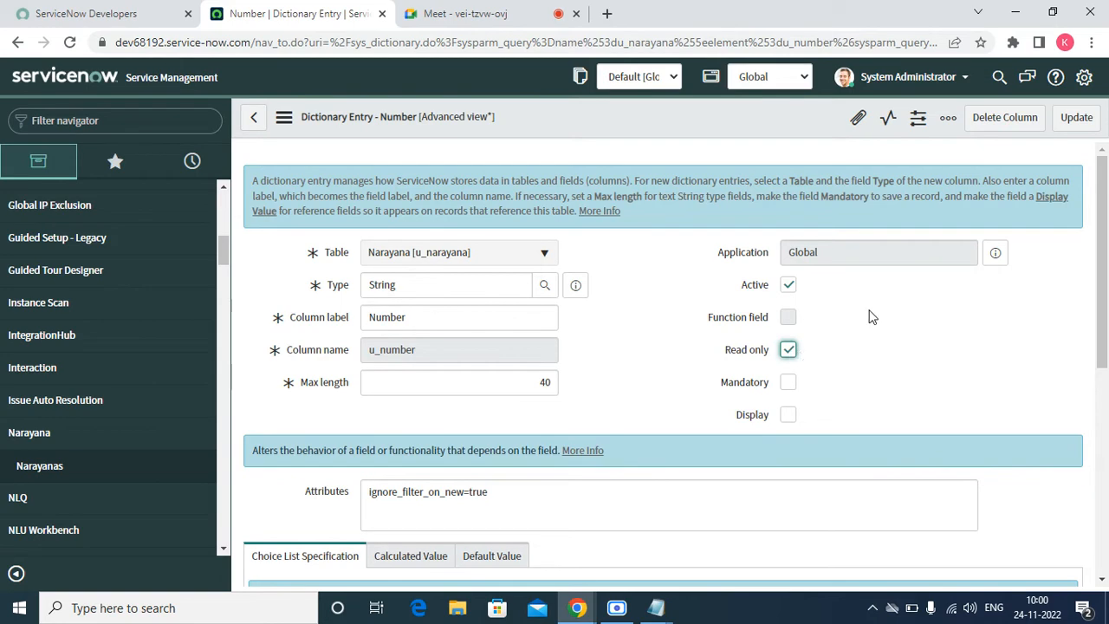
left_click(1073, 122)
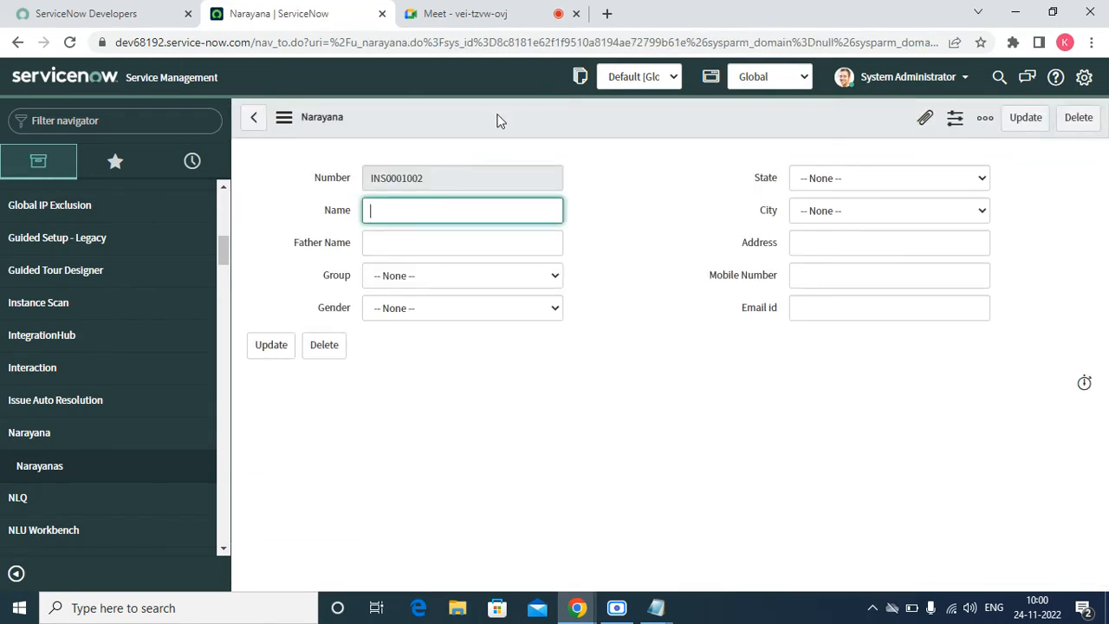
- Test whether the Number value can be edited on the record, and save the record with Name left empty
double_click(440, 172)
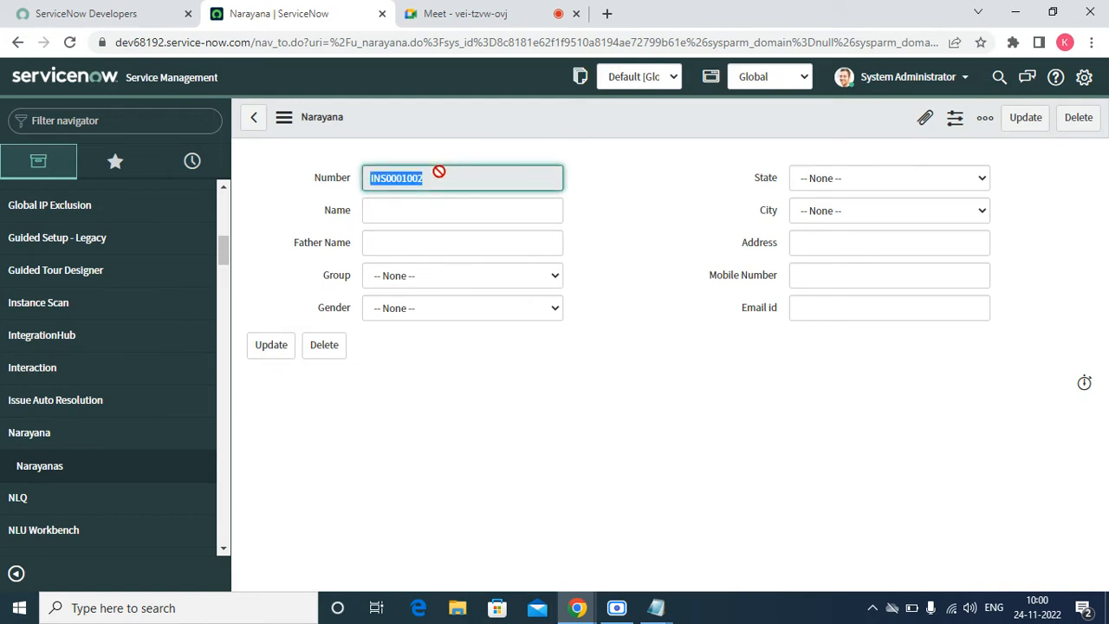
left_click(420, 218)
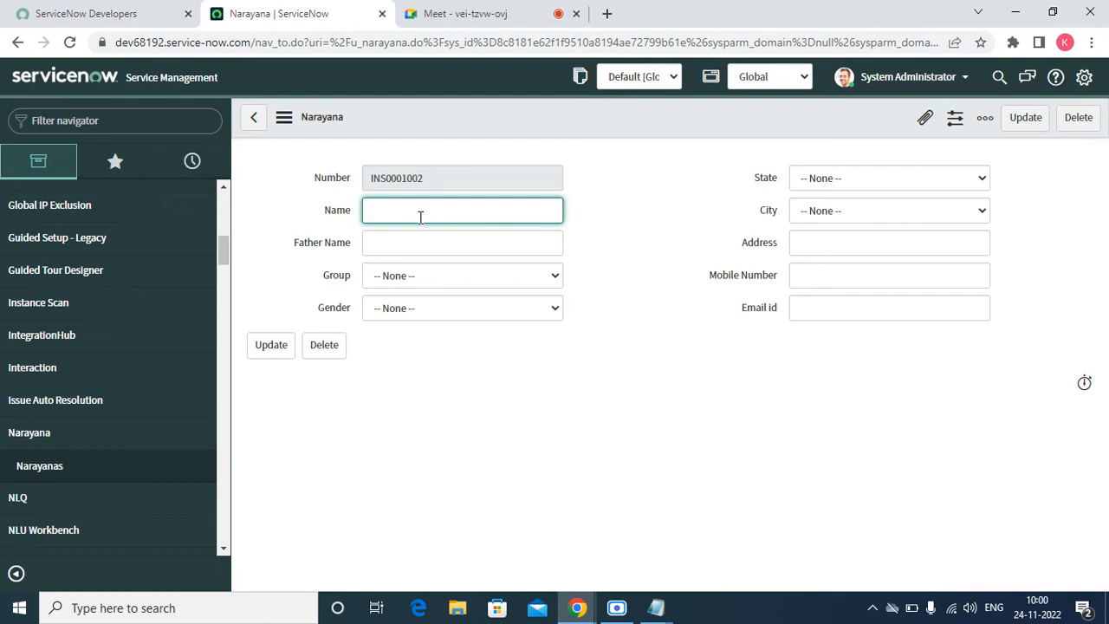
right_click(447, 114)
left_click(468, 118)
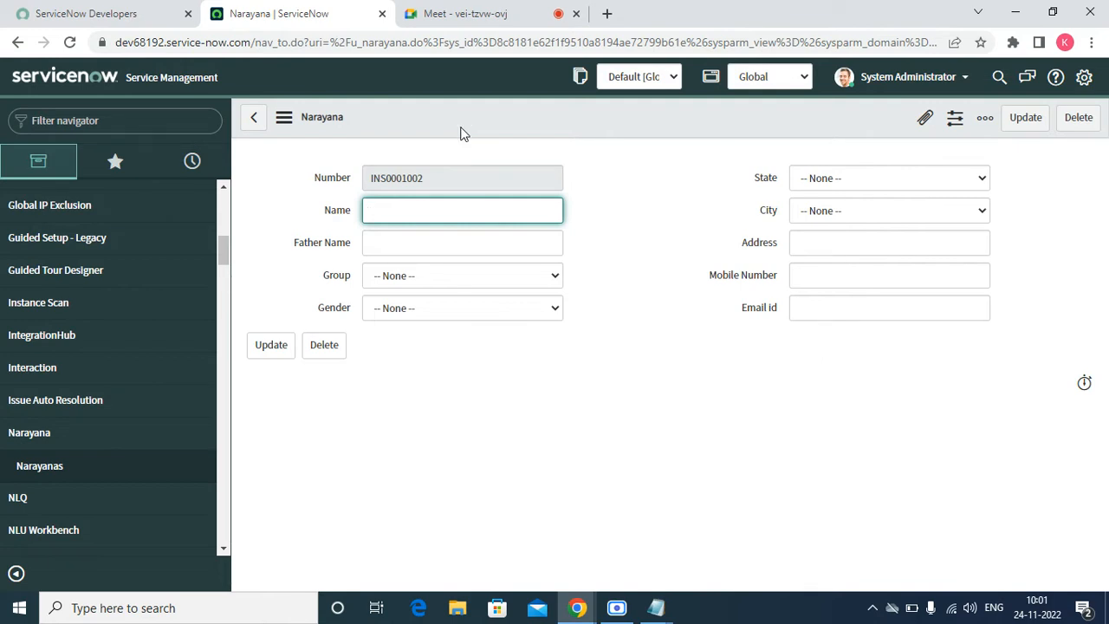
- Make the Name field mandatory in its dictionary entry and update the entry
right_click(348, 213)
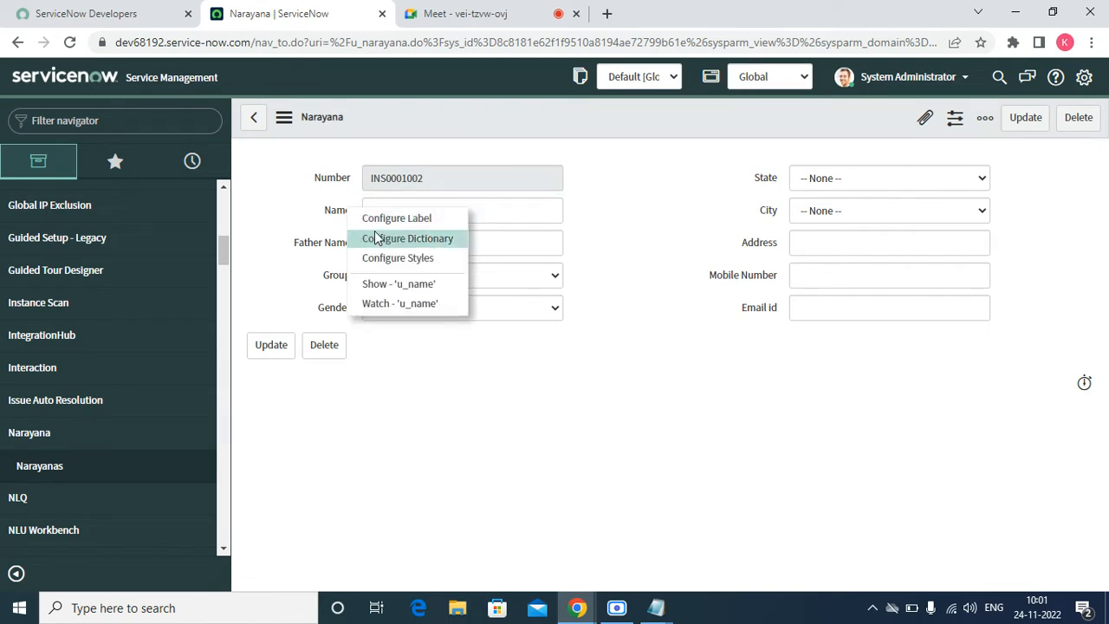
left_click(375, 239)
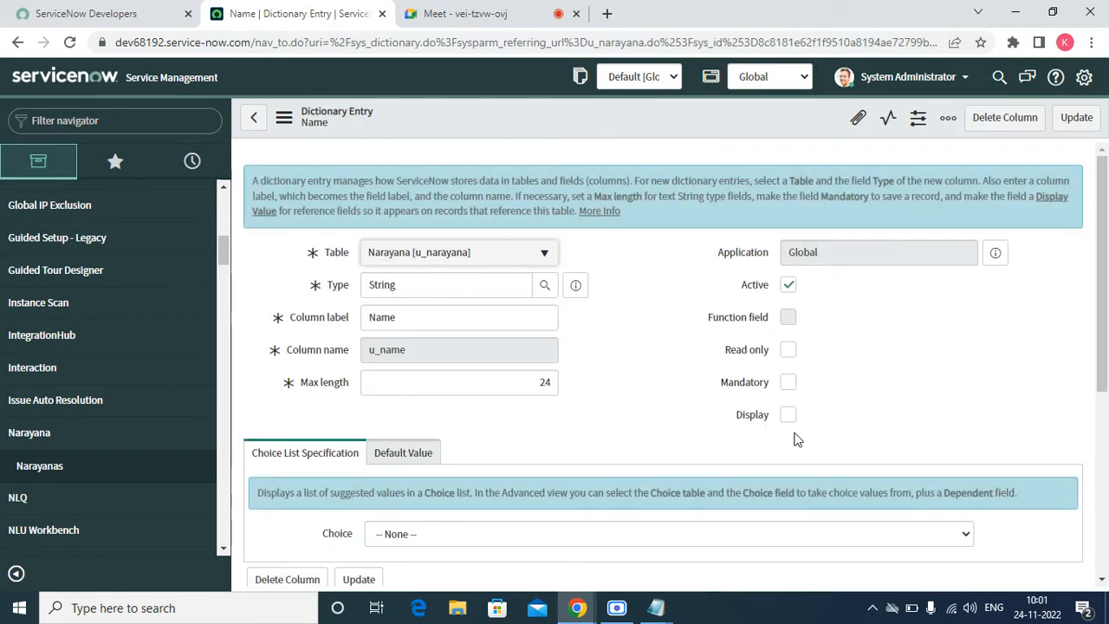
left_click(788, 382)
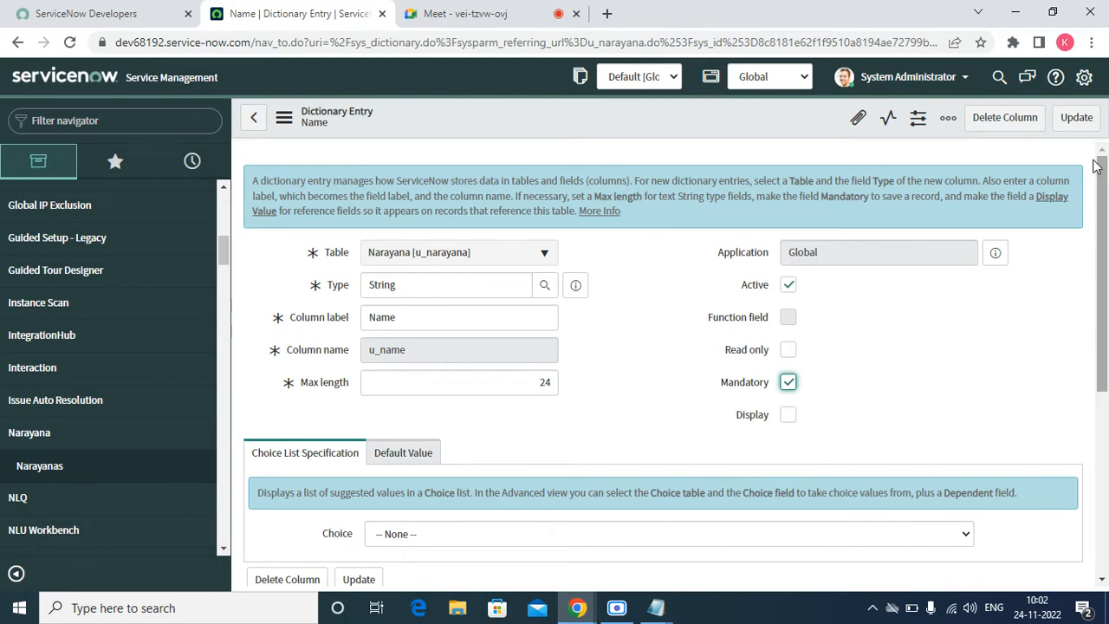
left_click(1077, 124)
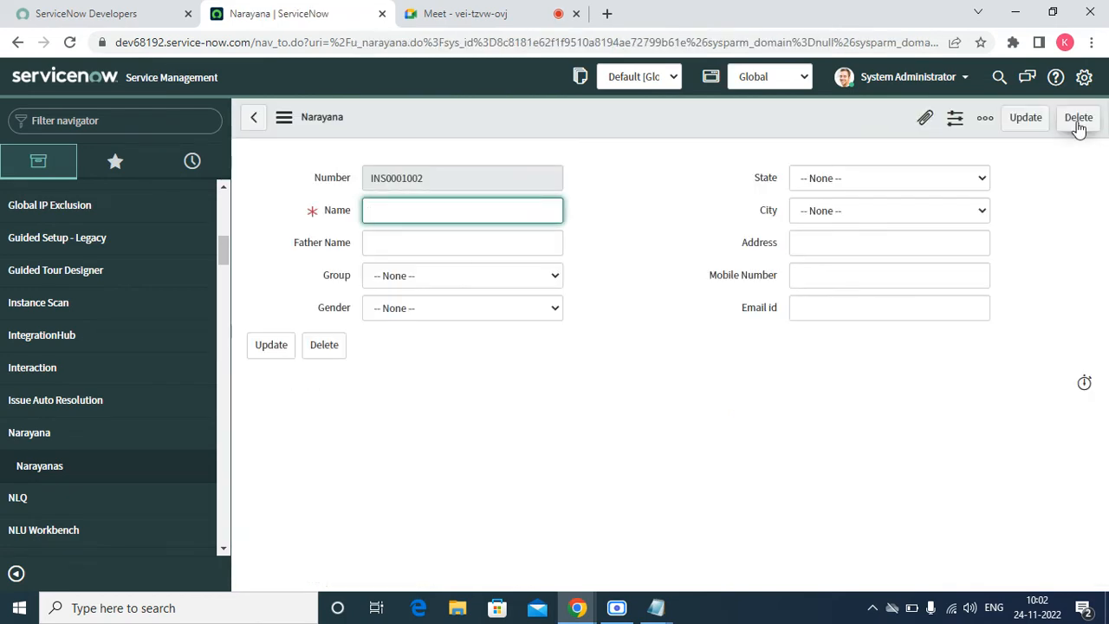
- Try to save the Narayana record with the mandatory Name field left empty
right_click(504, 110)
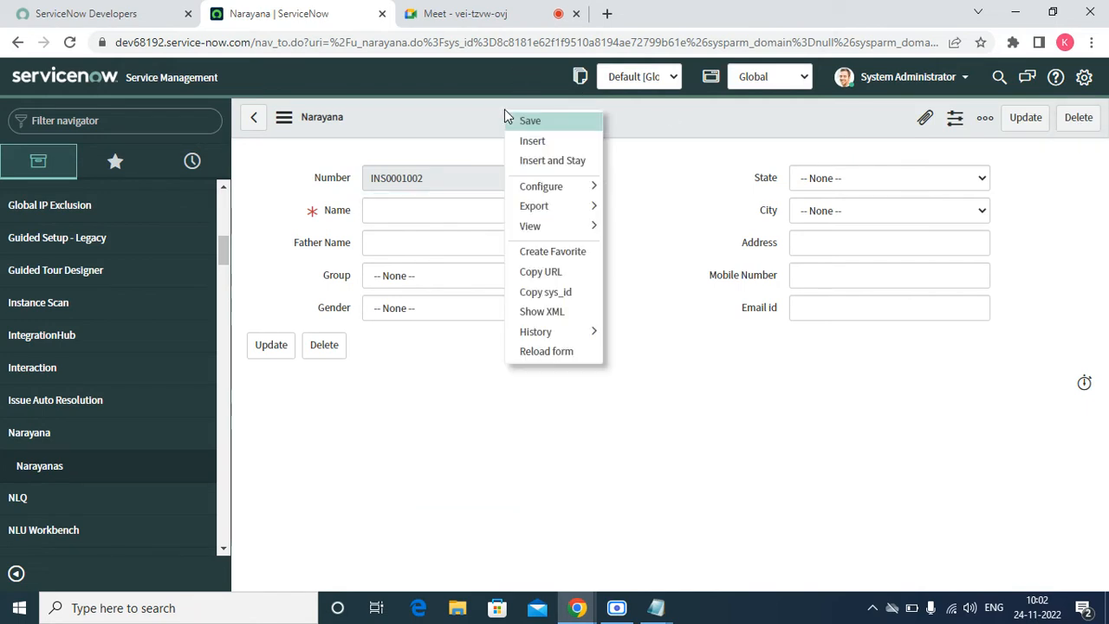
left_click(527, 120)
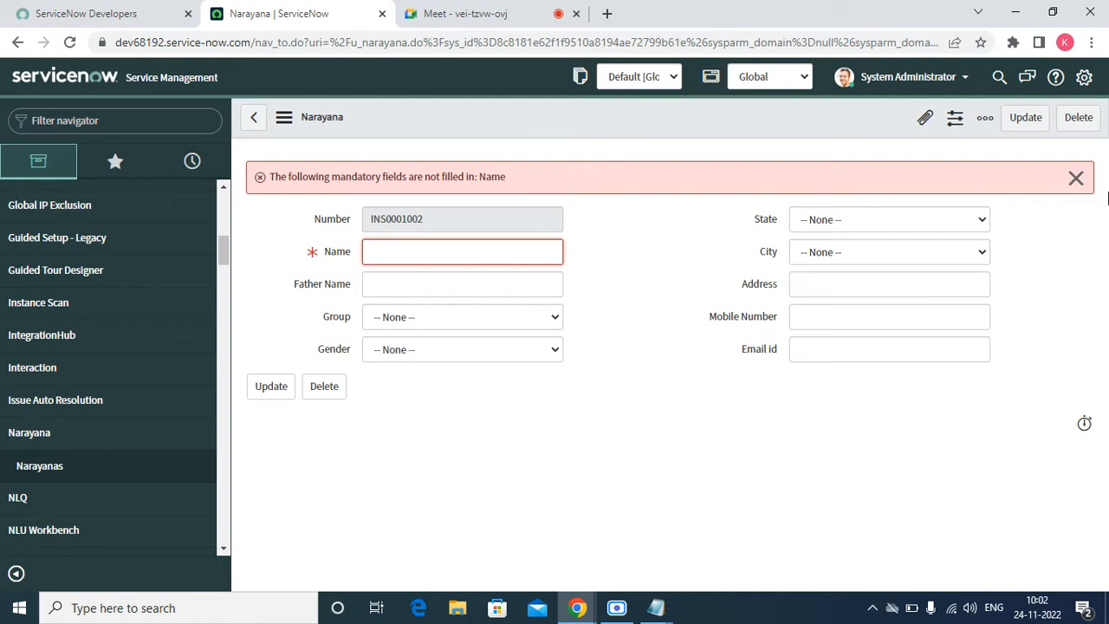
left_click(1076, 178)
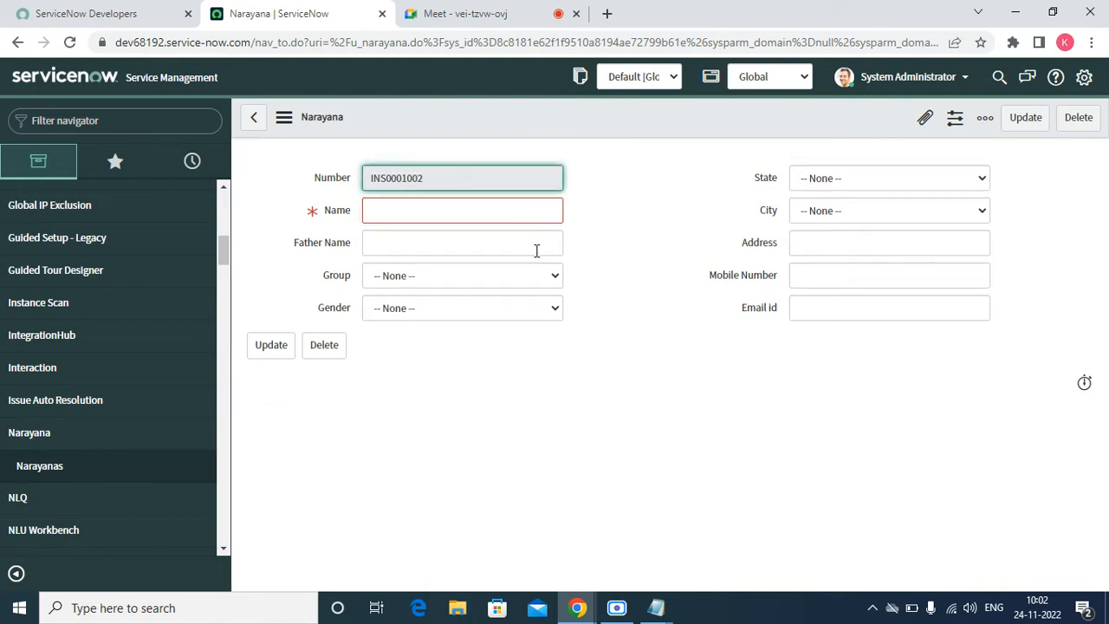
- Fill in the person's name and the father's name on the Narayana record
left_click(461, 216)
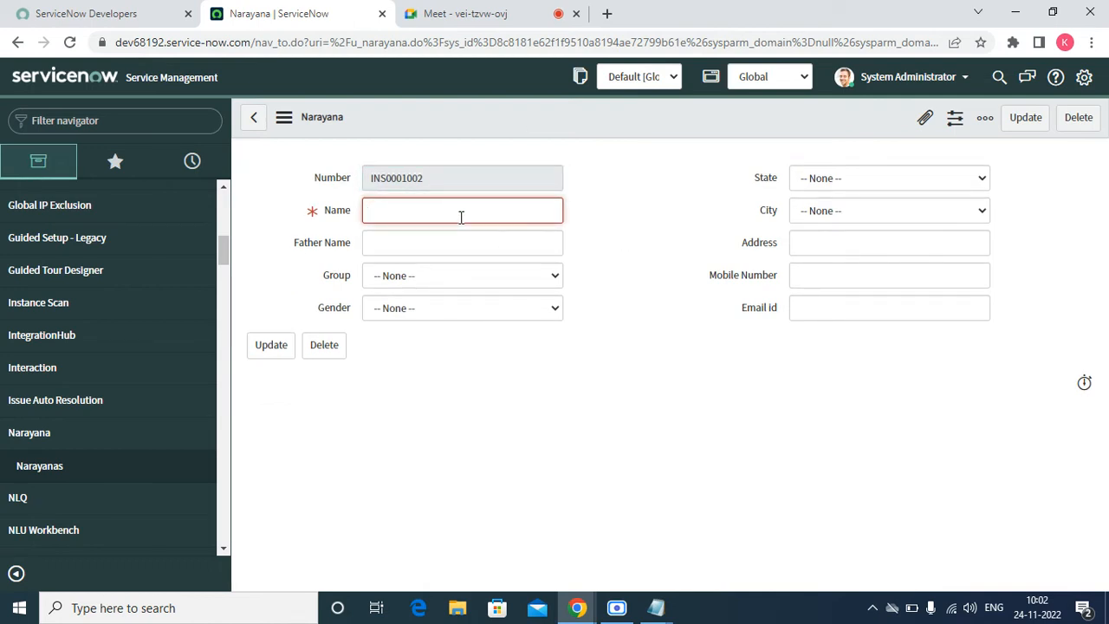
type("Sravan")
key("Tab")
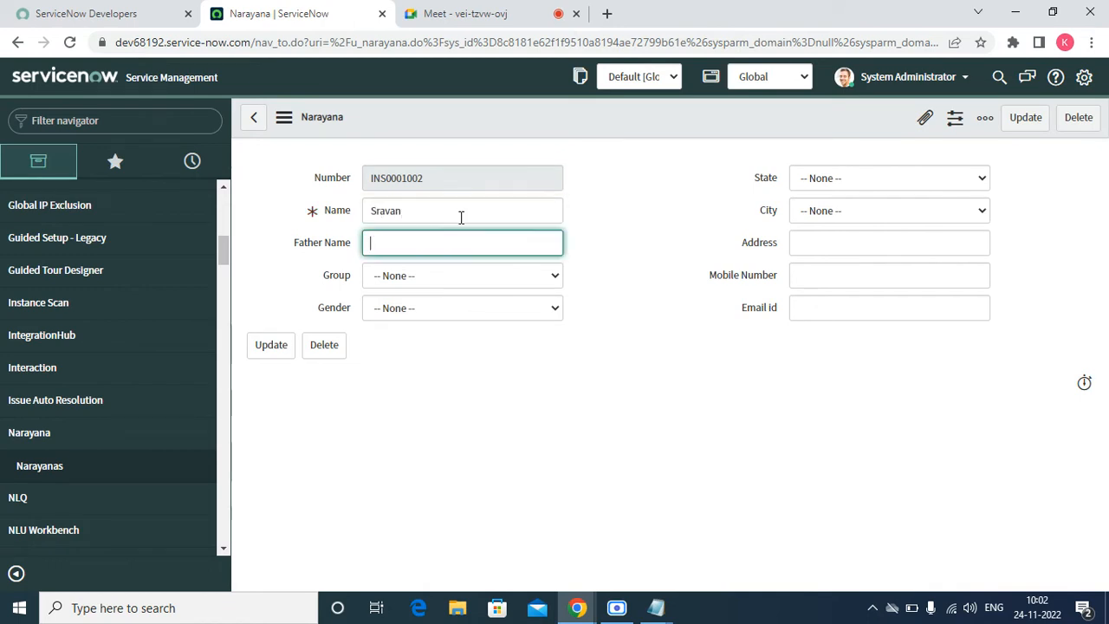
type("Kumar")
key("Tab")
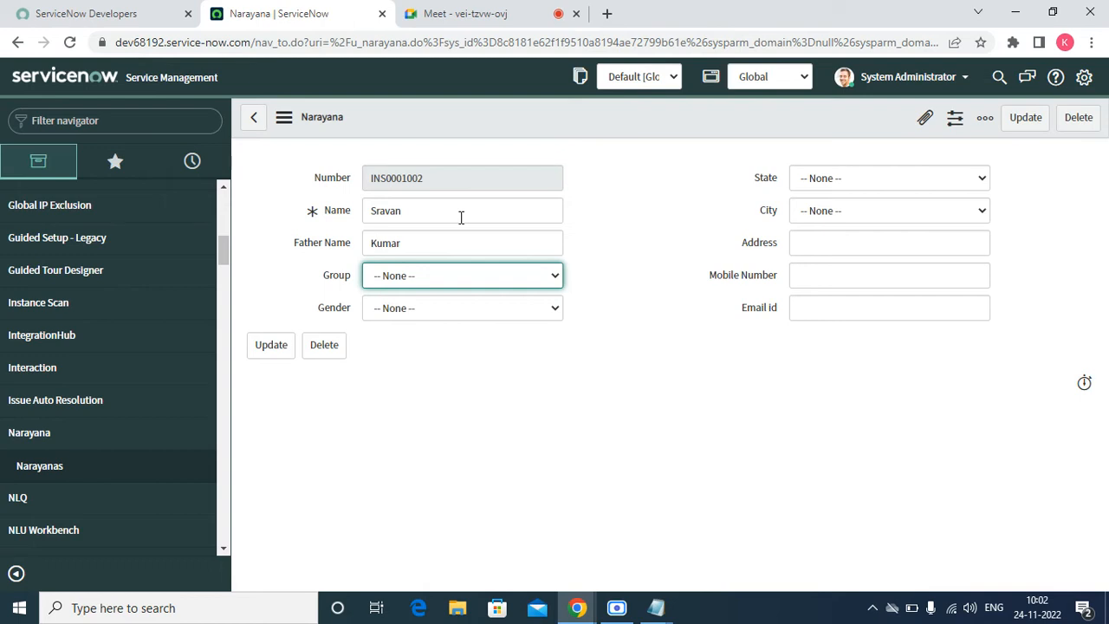
- Check the Group field's available choices and open its dictionary entry, leaving the record without saving the changes
left_click(404, 276)
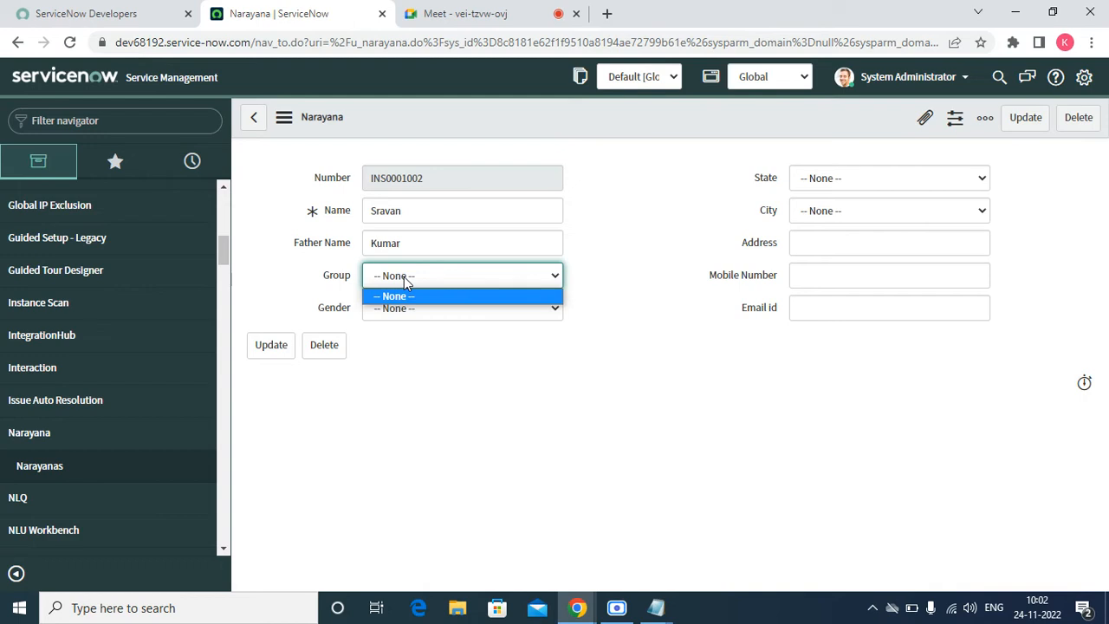
right_click(335, 283)
right_click(334, 283)
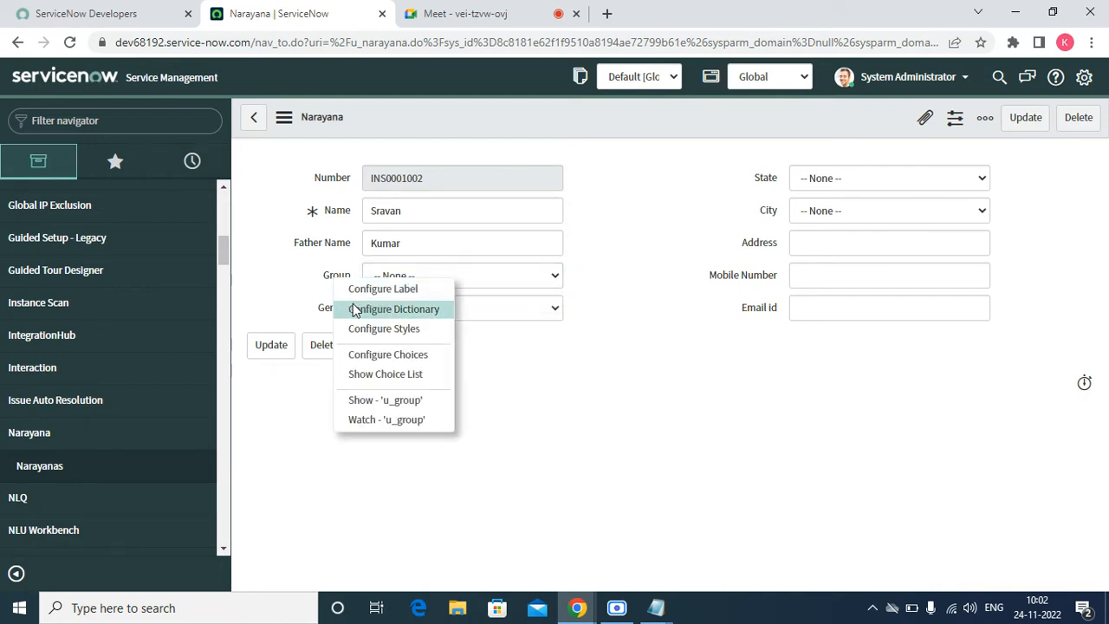
left_click(353, 310)
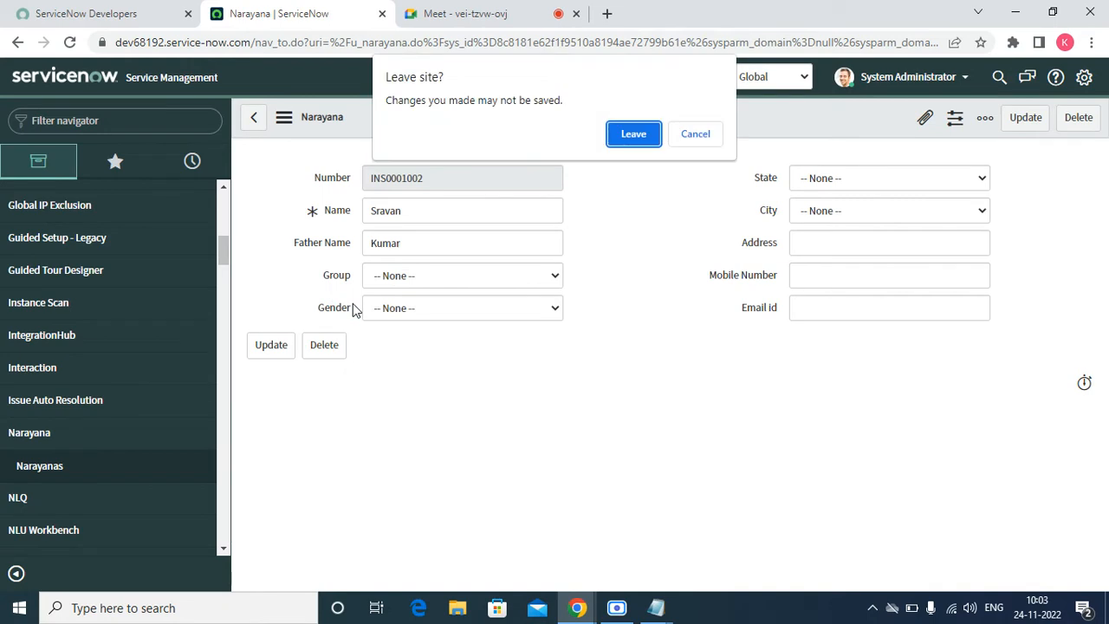
left_click(639, 133)
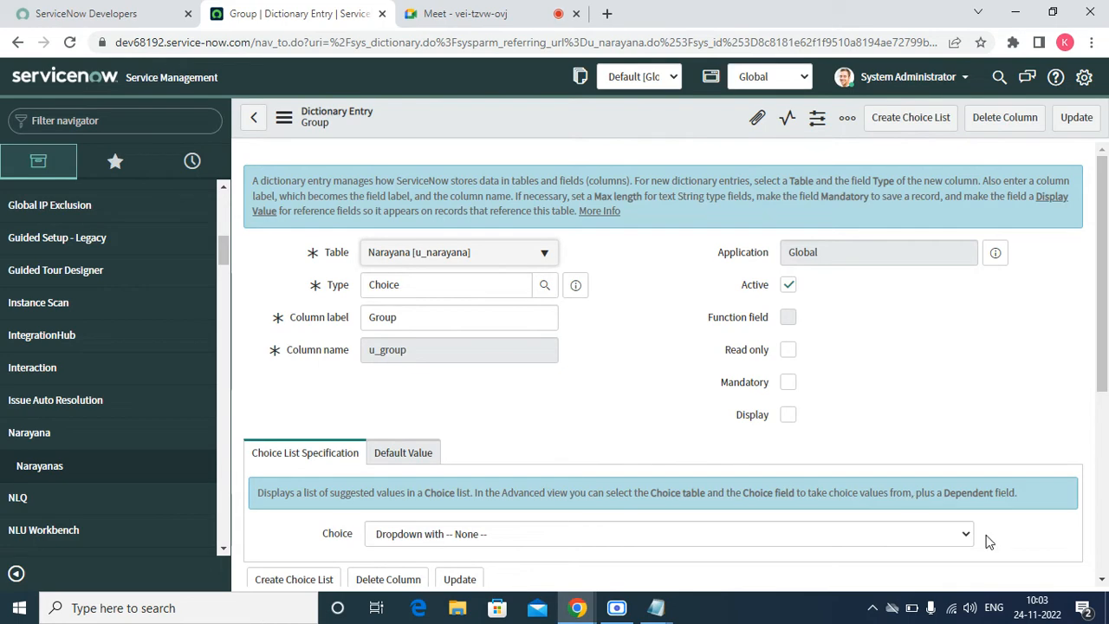
- Start a new choice for the Group field with label Male, value male and hint Male
left_click_drag(1103, 582, 1102, 582)
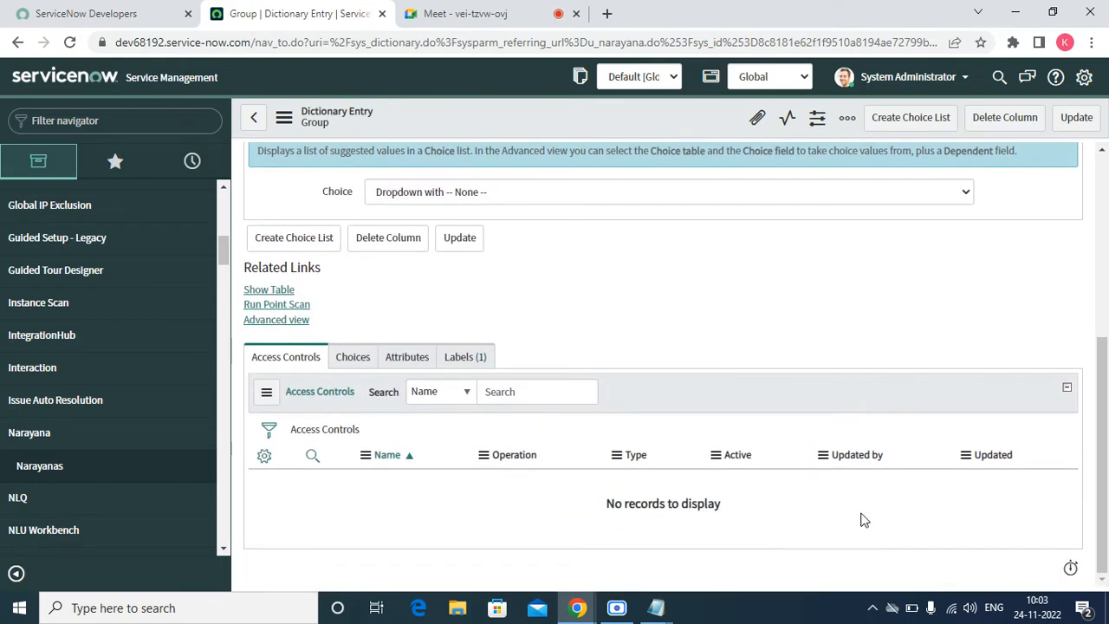
left_click(366, 355)
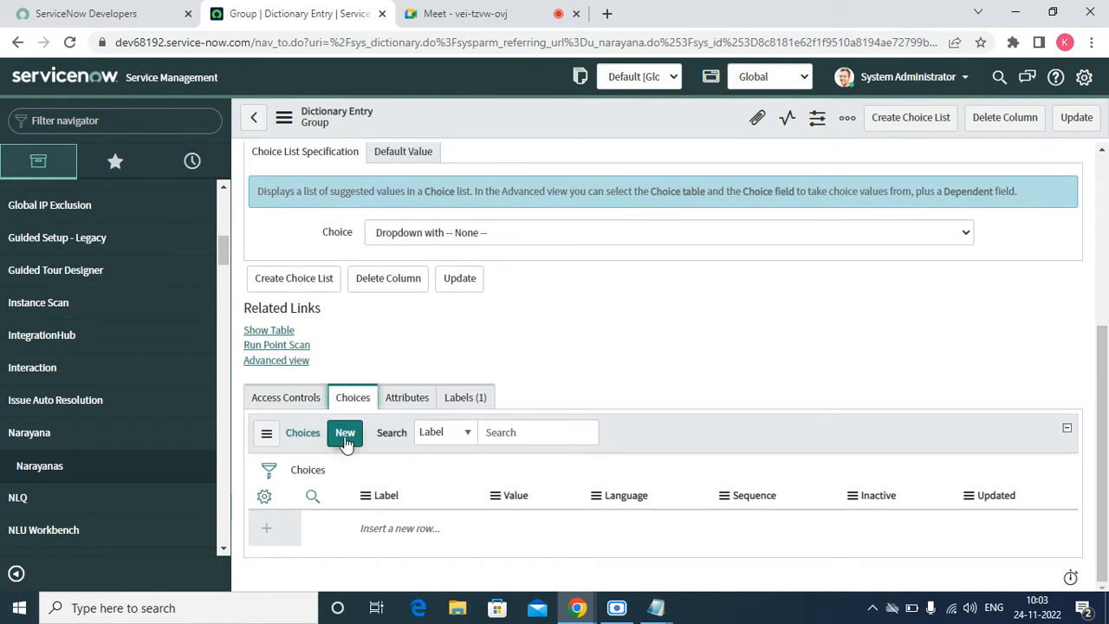
left_click(345, 436)
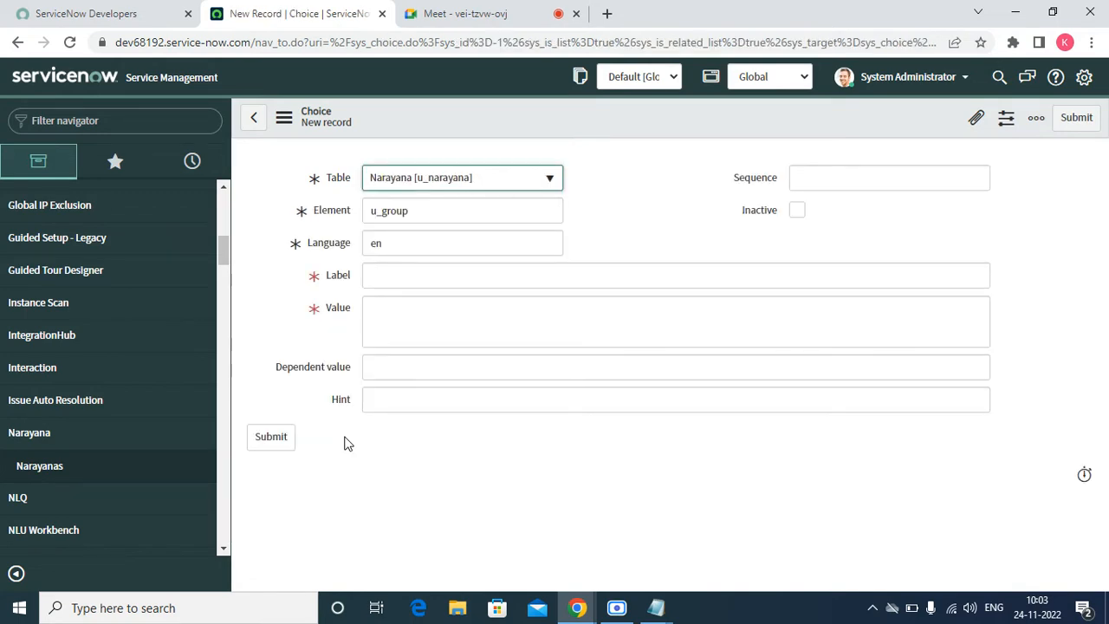
left_click(388, 283)
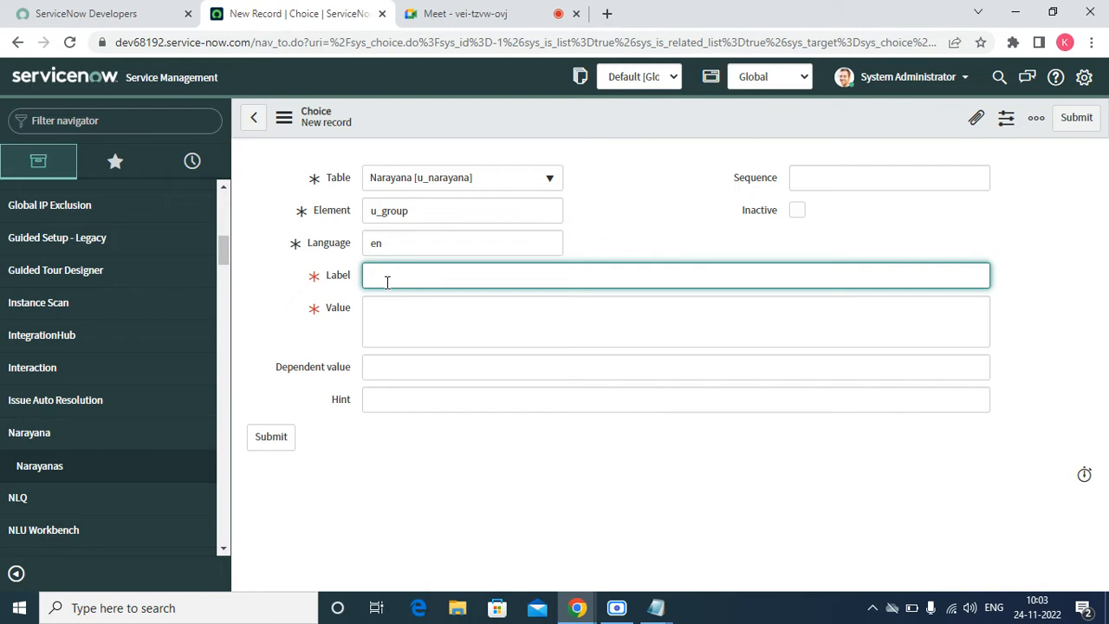
type("Male")
key("Tab")
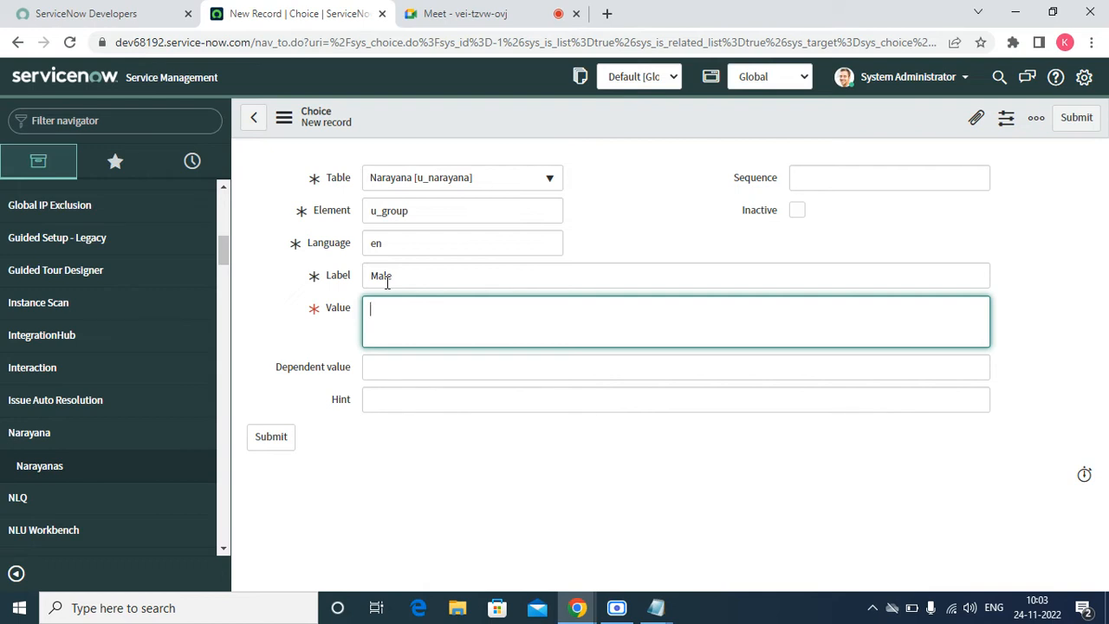
type("male")
left_click(369, 366)
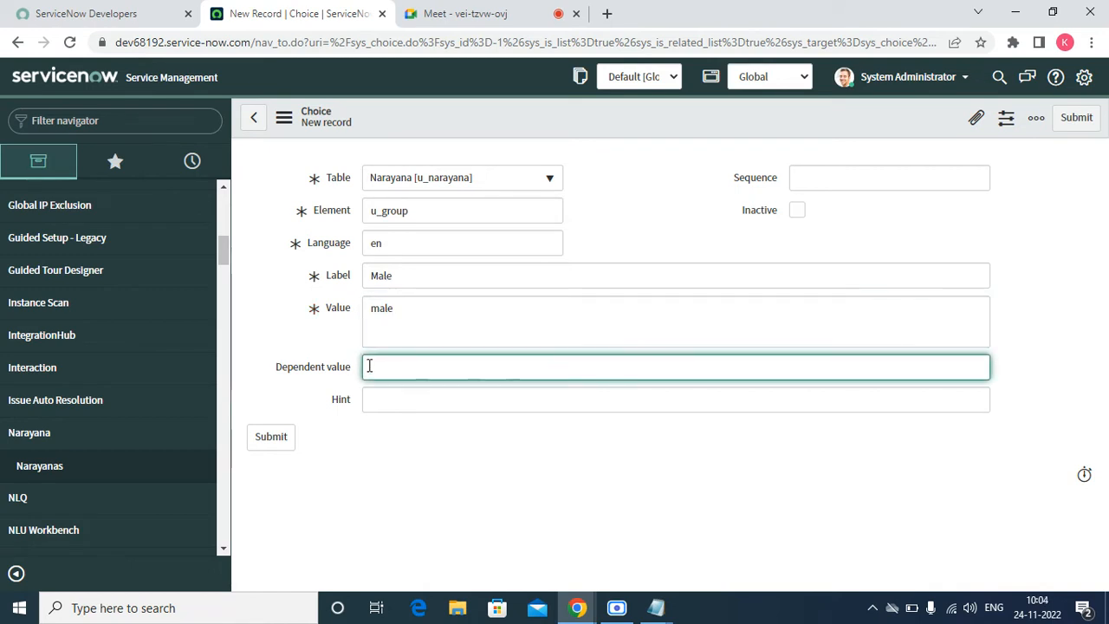
left_click(404, 398)
type("Male")
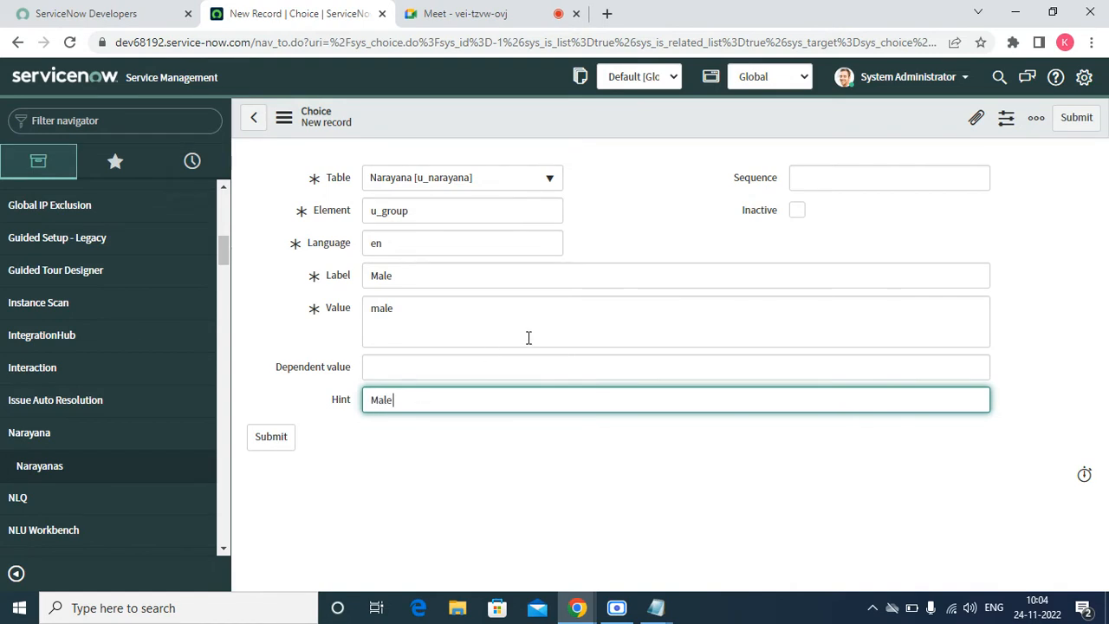
- Set the Male choice's sequence to 100 and submit the record
left_click(862, 169)
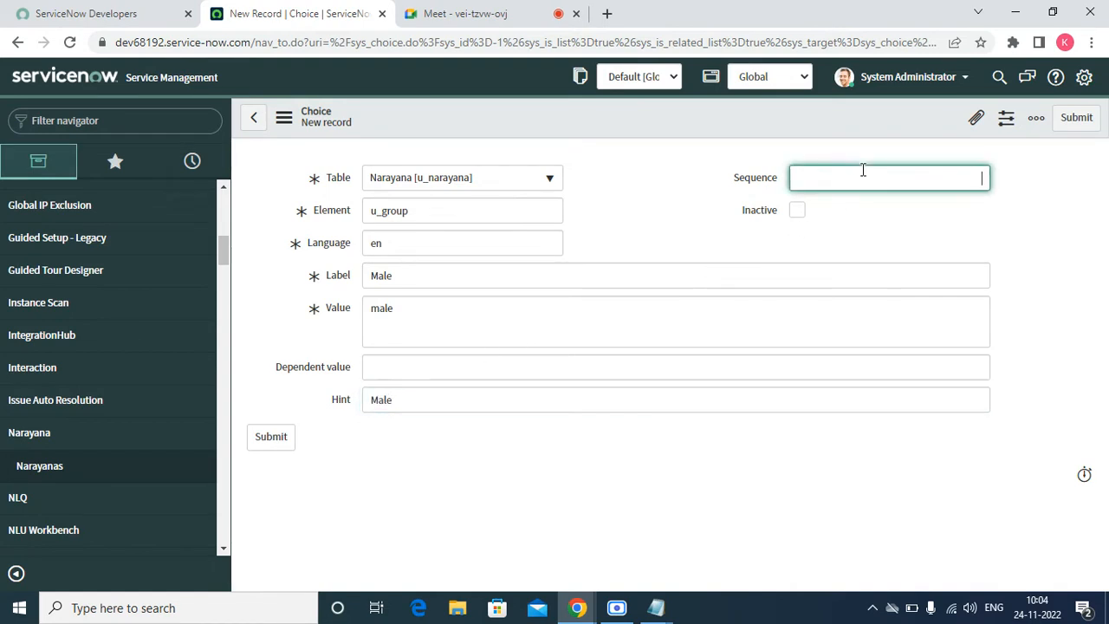
type("100")
left_click(838, 235)
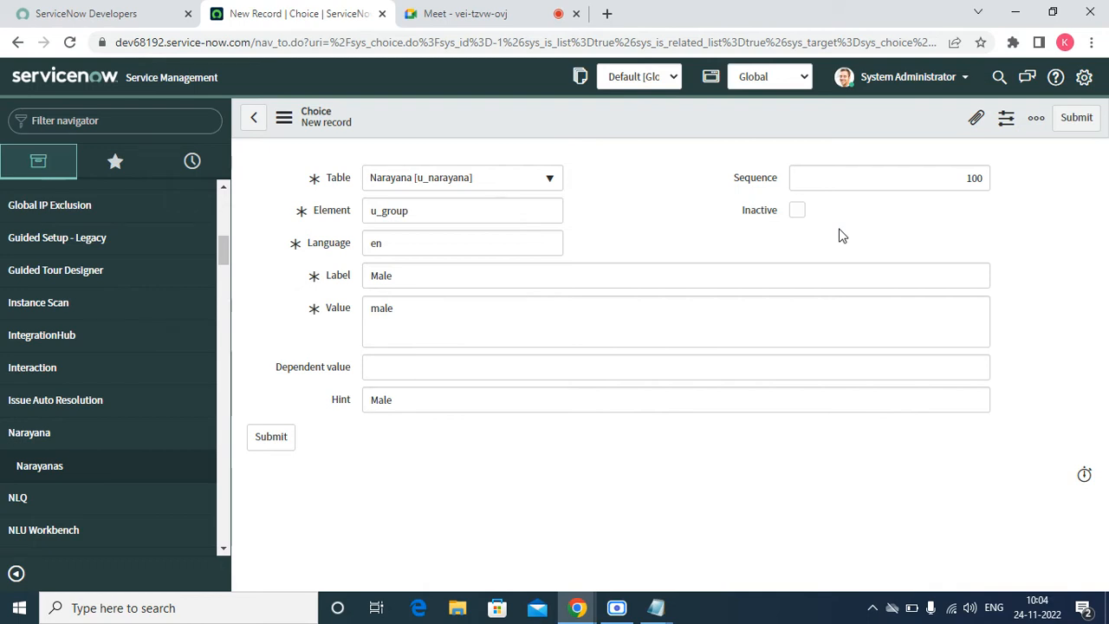
left_click(1075, 121)
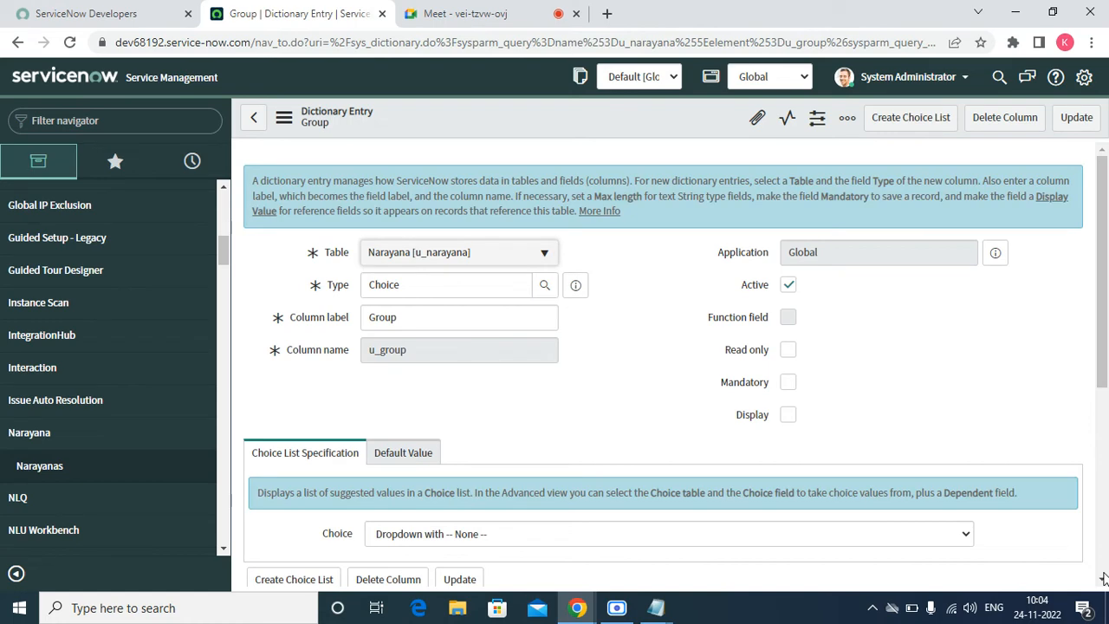
scroll(658, 390, "down", 5)
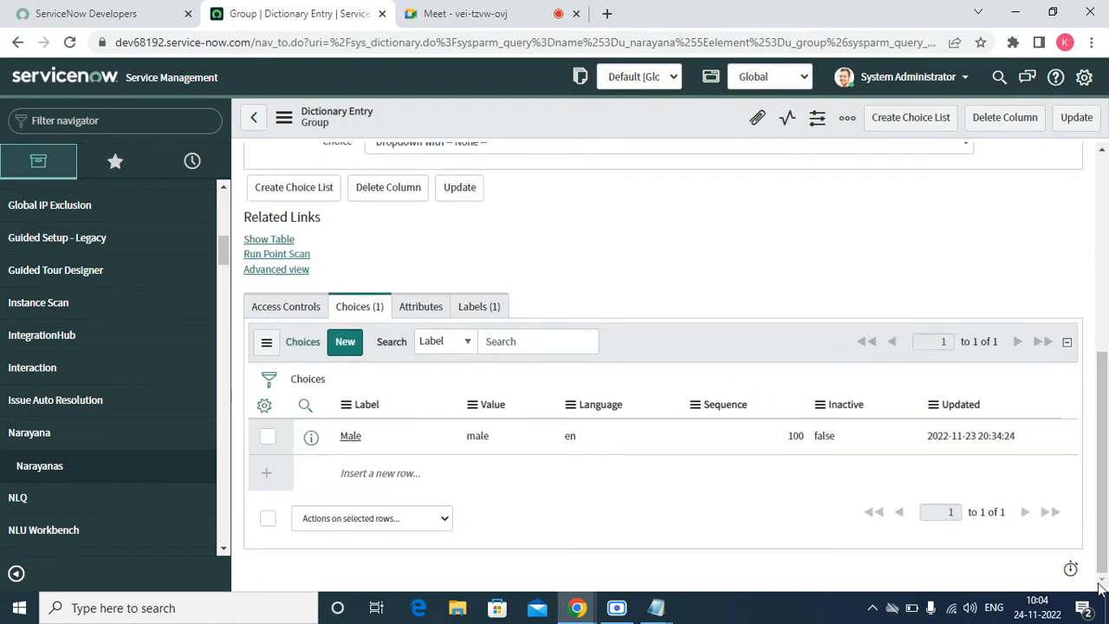
left_click(344, 344)
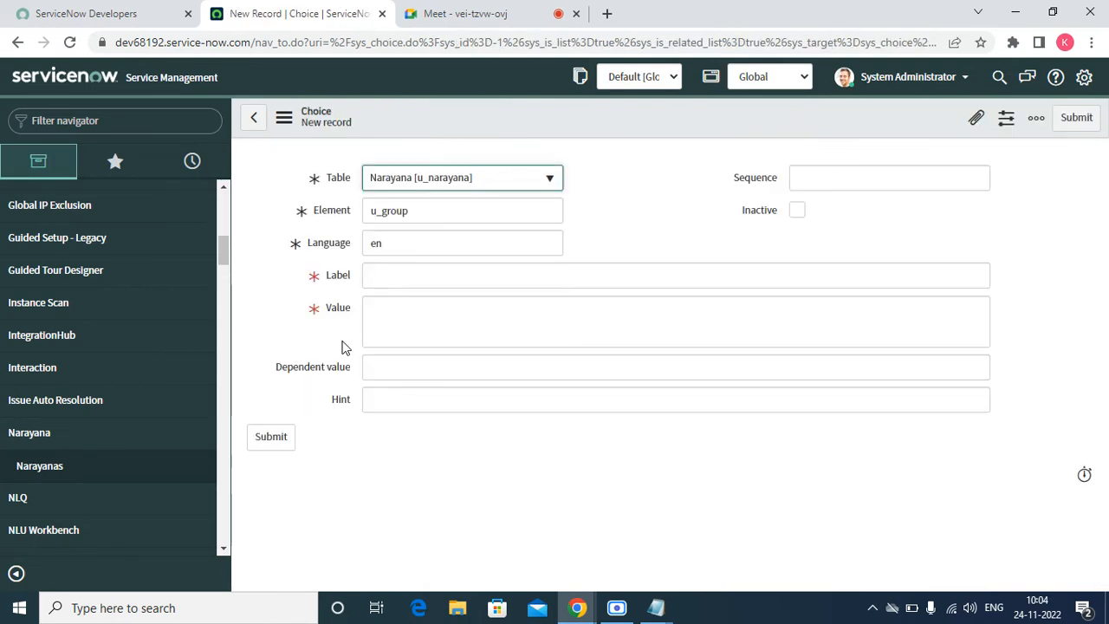
left_click(253, 117)
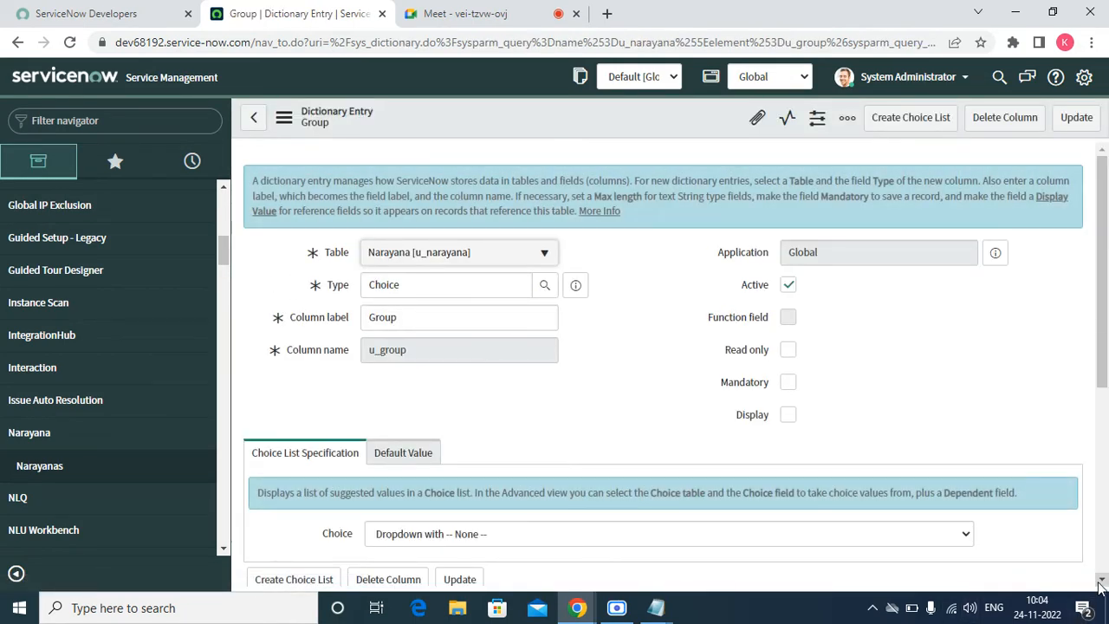
- Open the Male choice record of the Group field in a separate browser tab
left_click(1100, 581)
scroll(1100, 572, "down", 4)
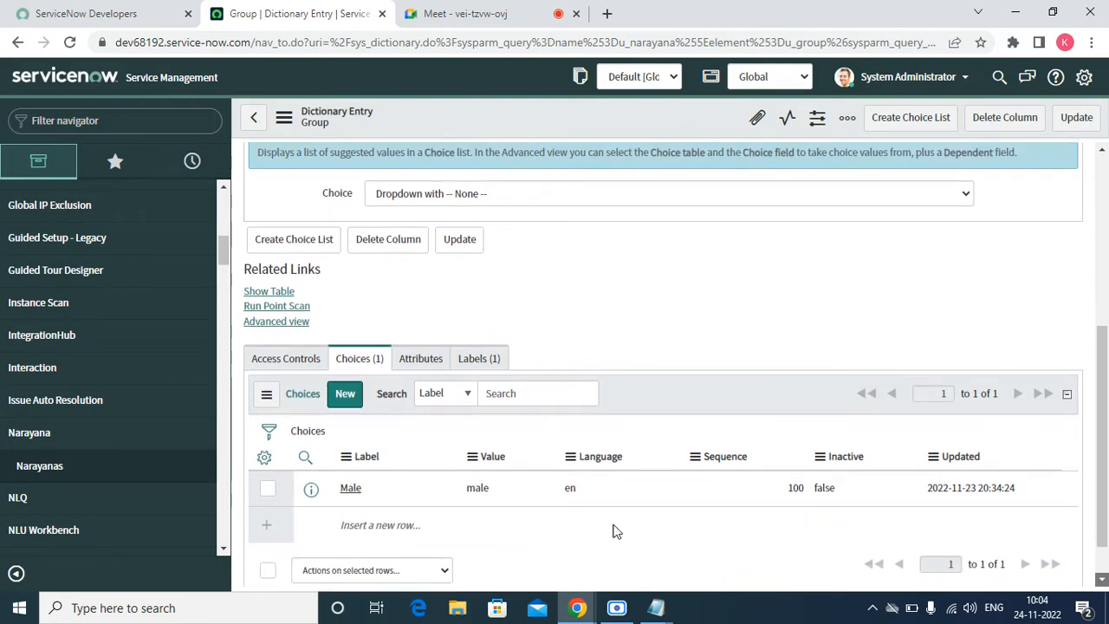
right_click(312, 439)
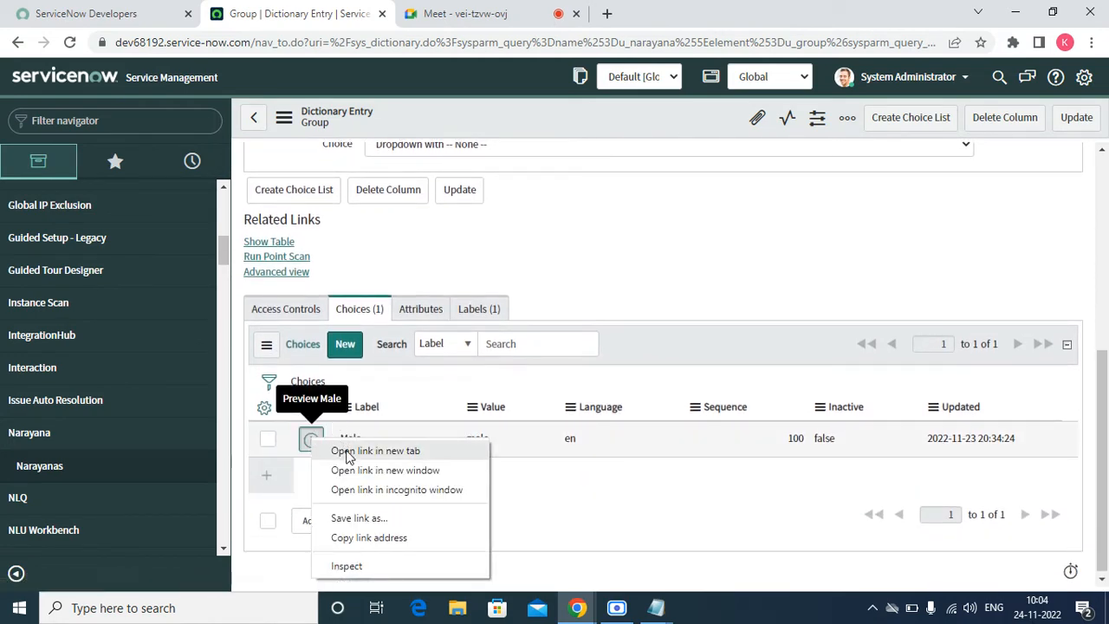
left_click(347, 456)
left_click(488, 19)
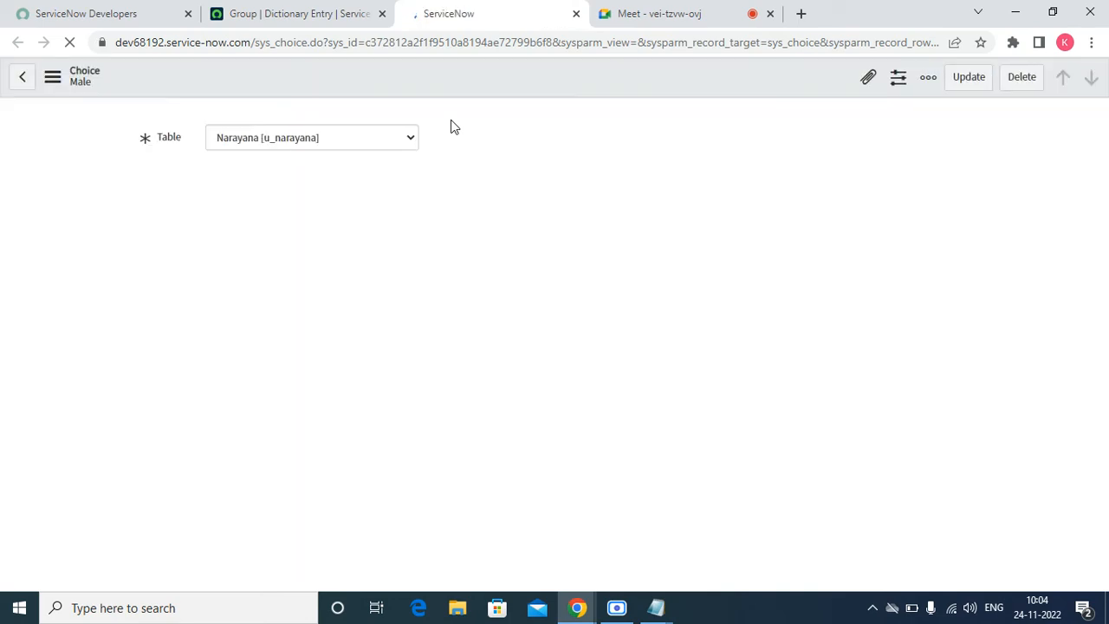
- Change the choice's label to MPC, value to mpc and hint to MPC, and update the record
left_click(273, 239)
double_click(274, 240)
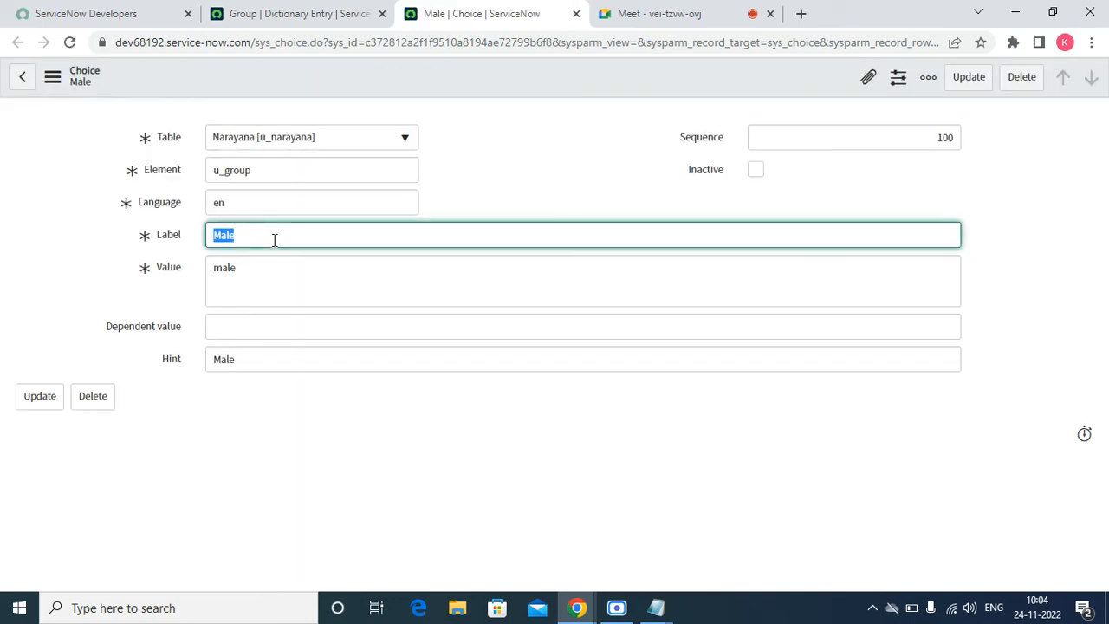
type("MPC")
key("Tab")
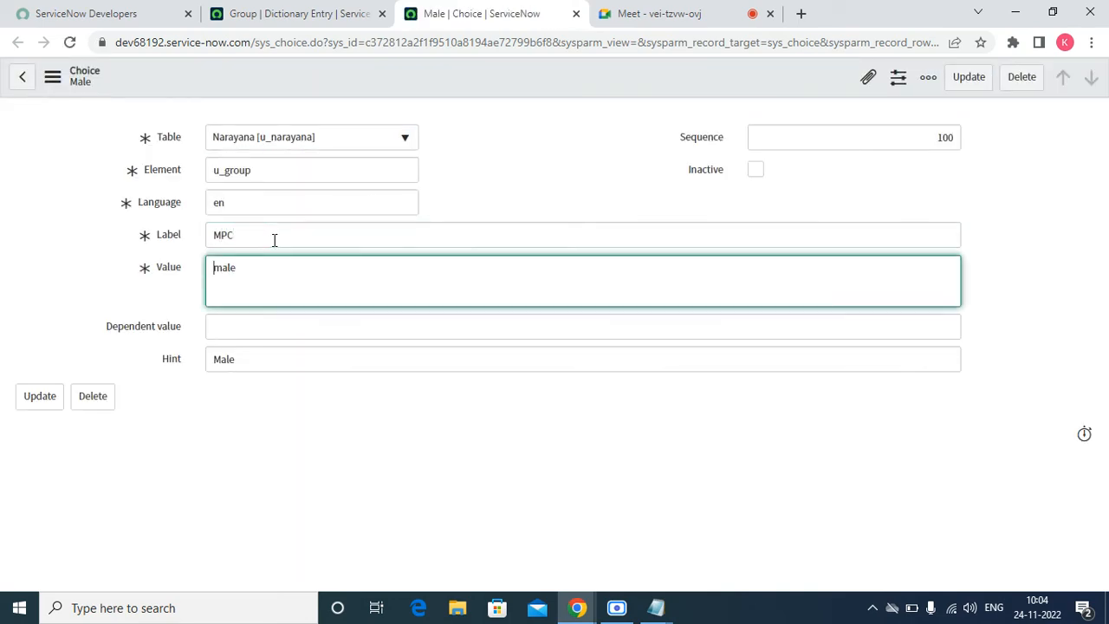
key("Delete")
type("mpc")
key("Tab")
key("Tab")
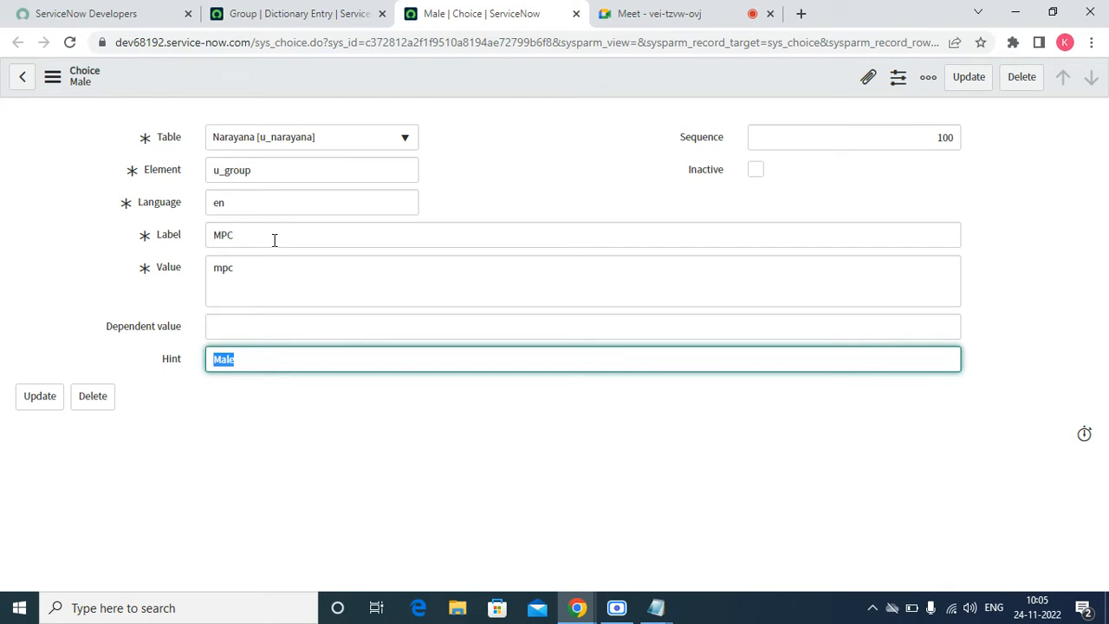
type("MPC")
left_click(970, 77)
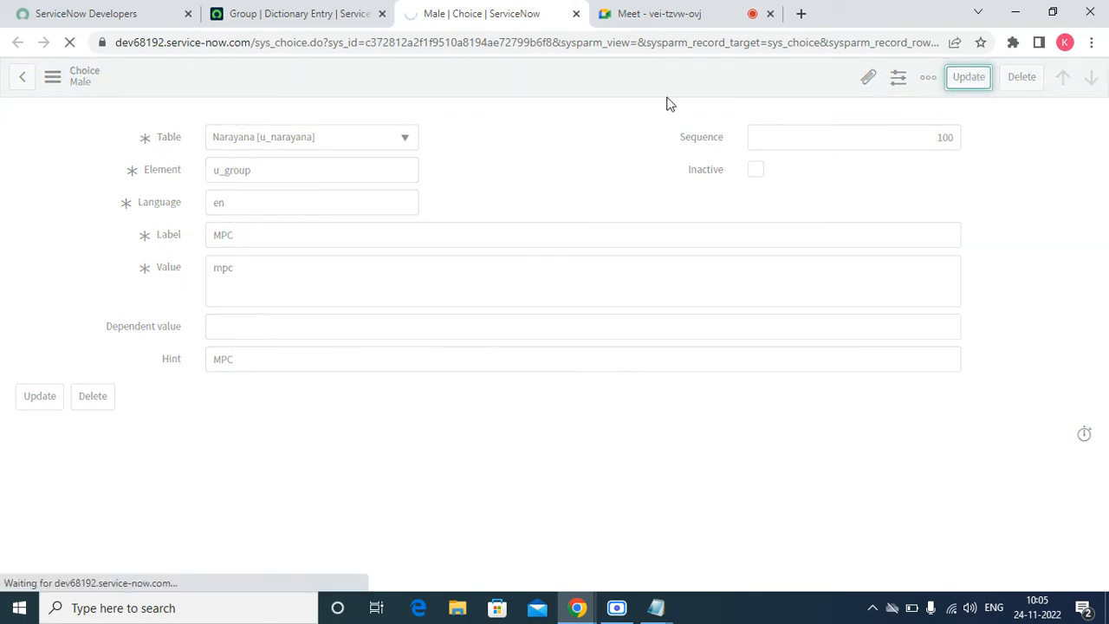
- Return to the original Group dictionary entry and refresh its list of choices
left_click(340, 10)
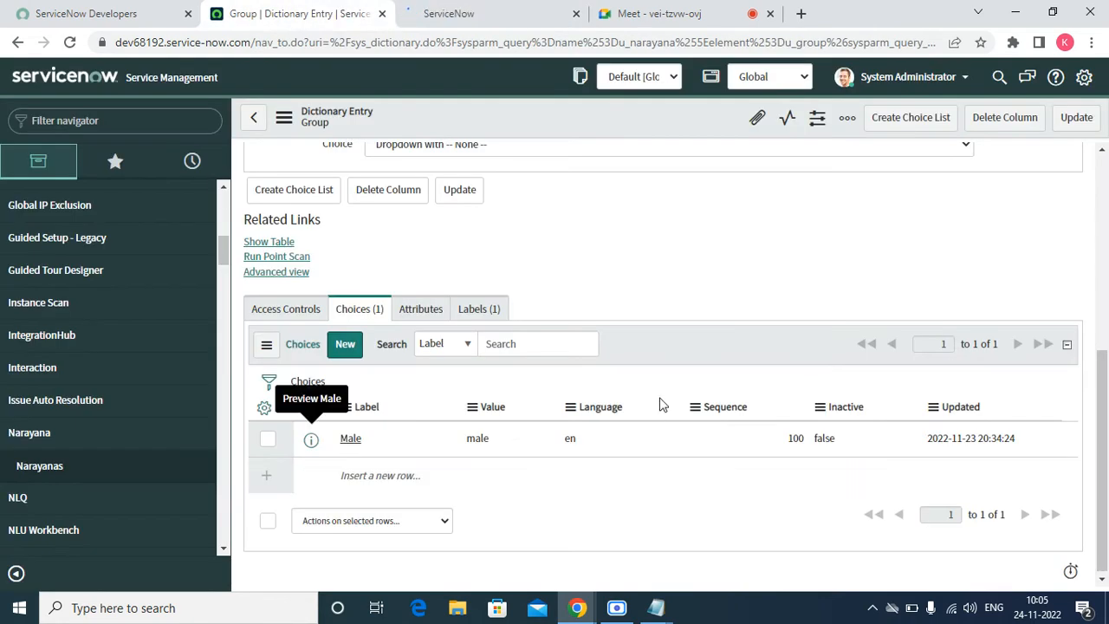
right_click(608, 346)
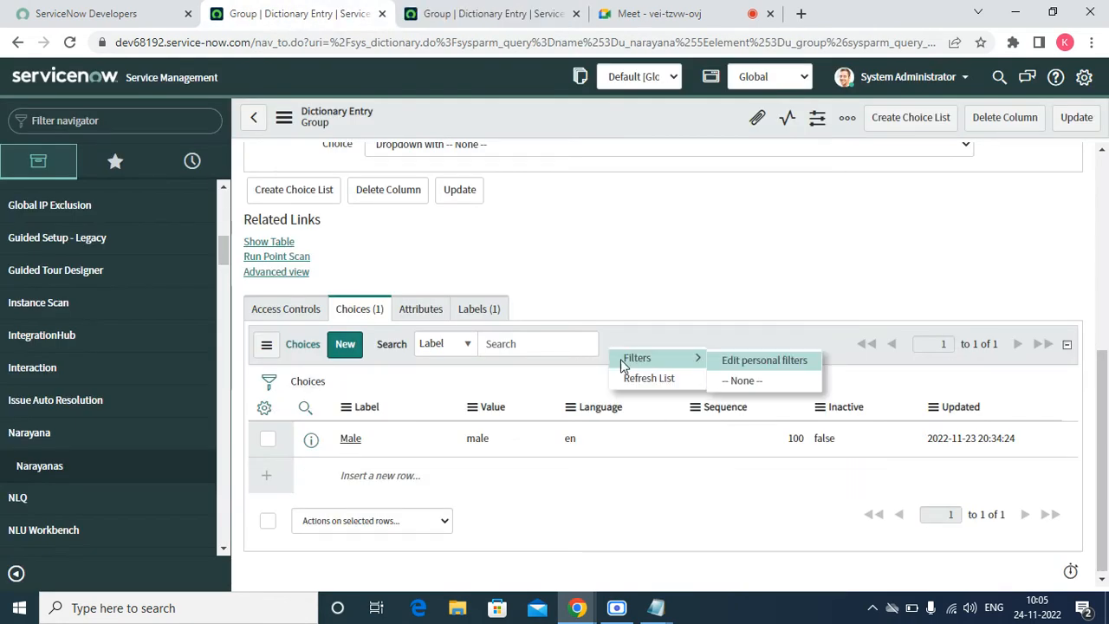
left_click(646, 378)
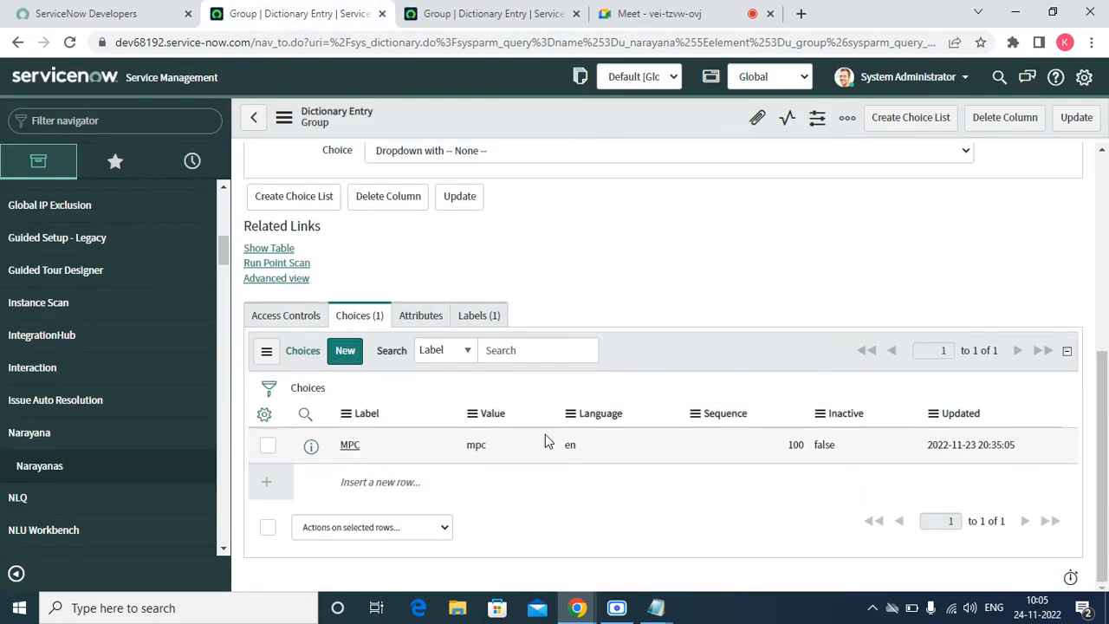
- Begin another choice for the Group field and close the duplicate dictionary entry tab
left_click(345, 364)
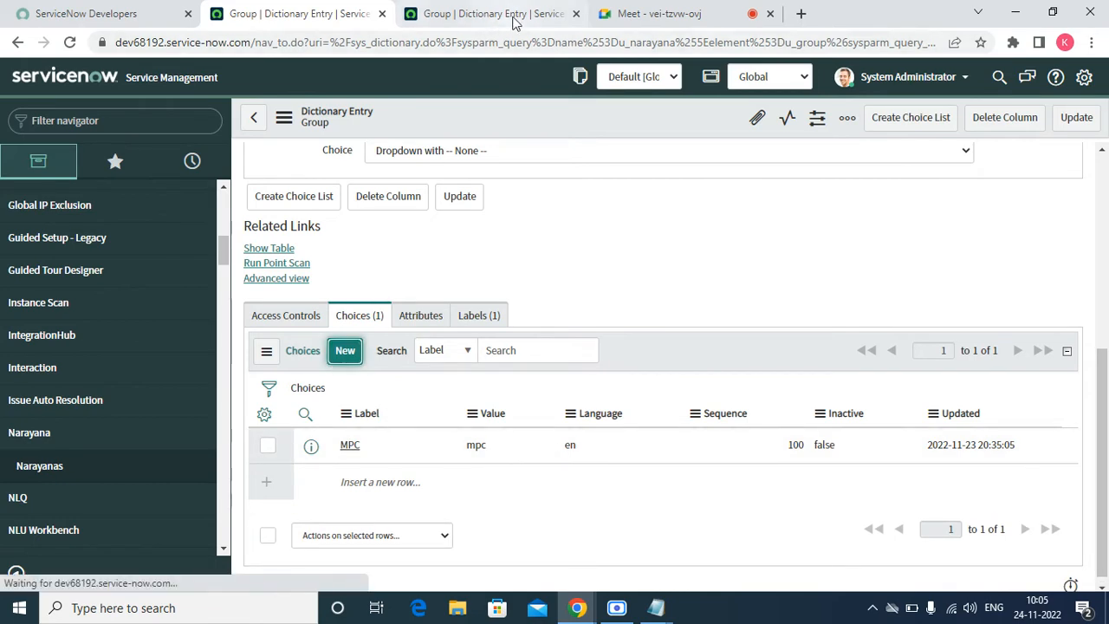
left_click(554, 18)
left_click(575, 15)
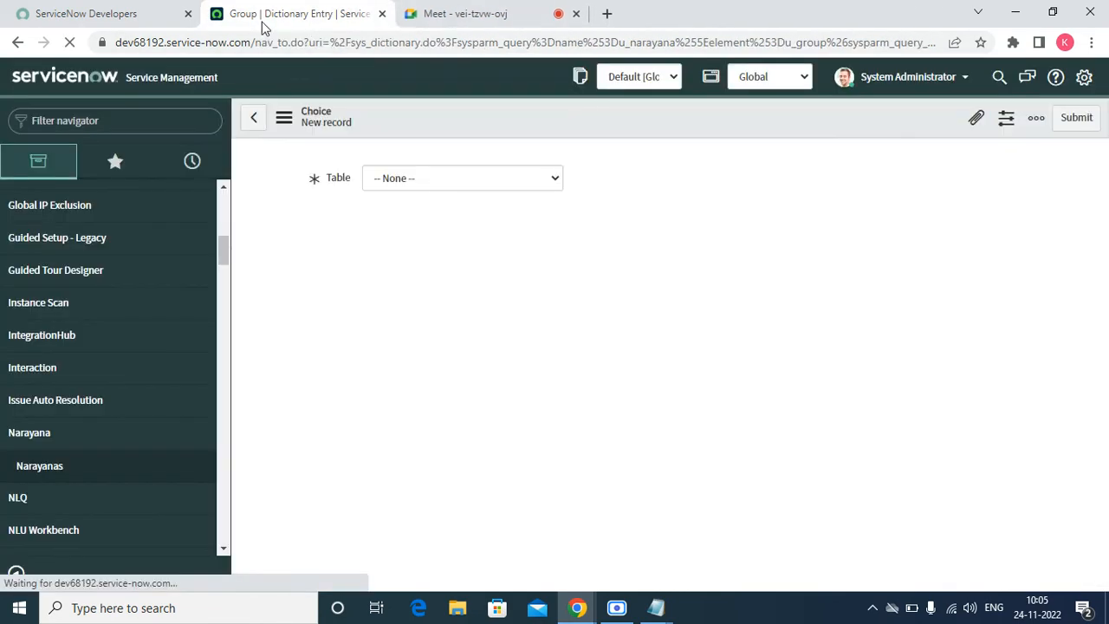
- Give the new Group choice the label BiPC, value bipc and sequence 200, and submit it
left_click(396, 278)
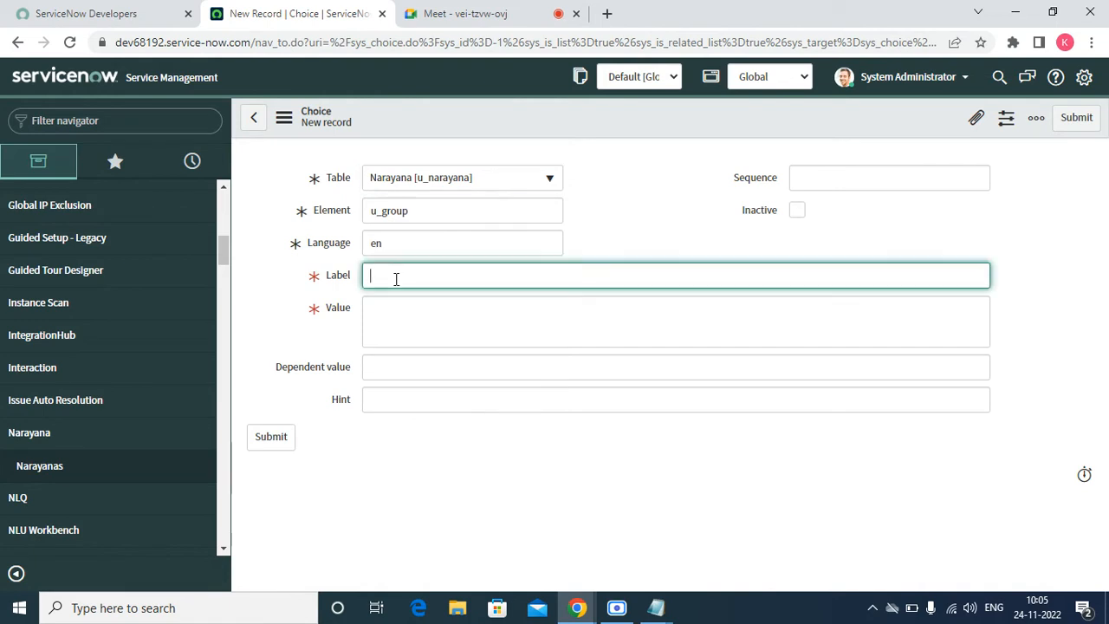
type("Bip")
left_click(387, 310)
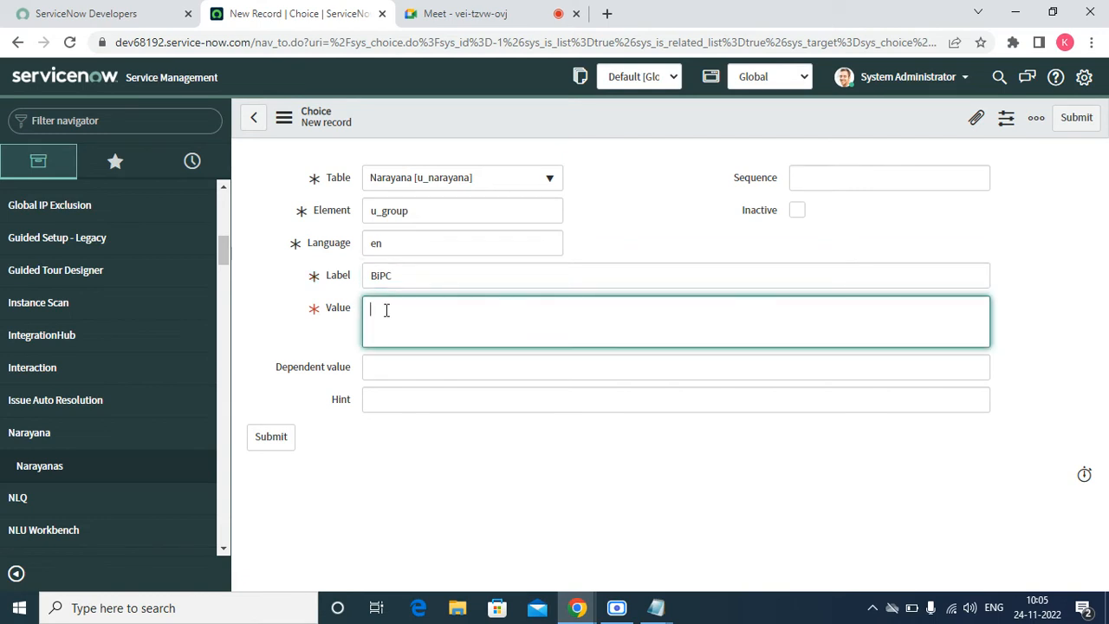
type("Bipc")
key("ctrl+a")
left_click(903, 178)
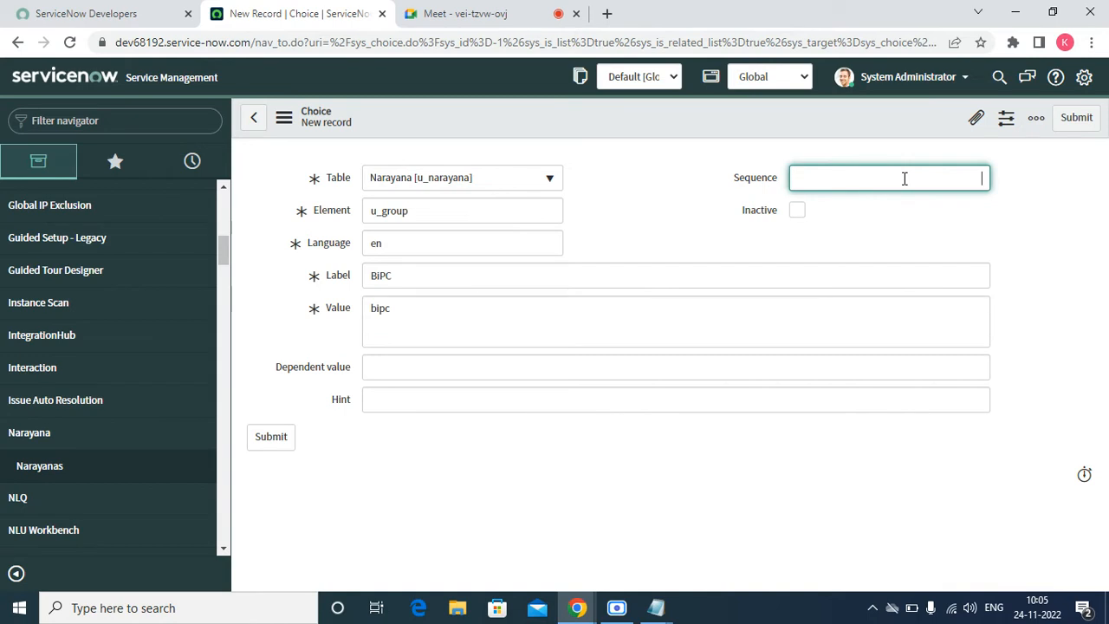
type("200")
left_click(1088, 125)
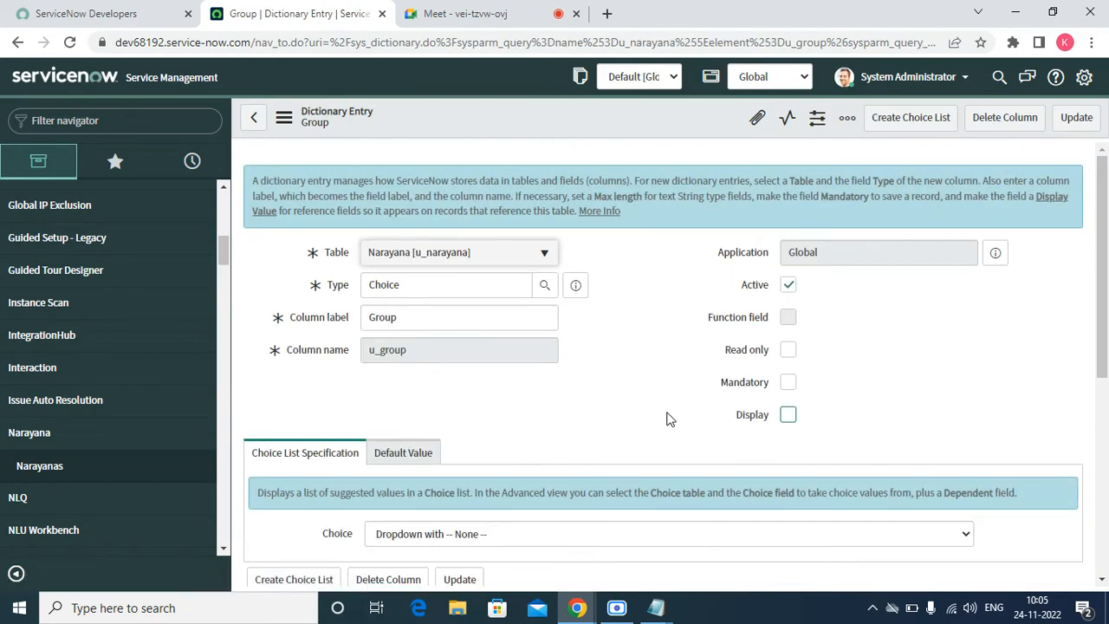
- Start another choice for the Group field with the label CEC and value cec
scroll(1103, 587, "down", 3)
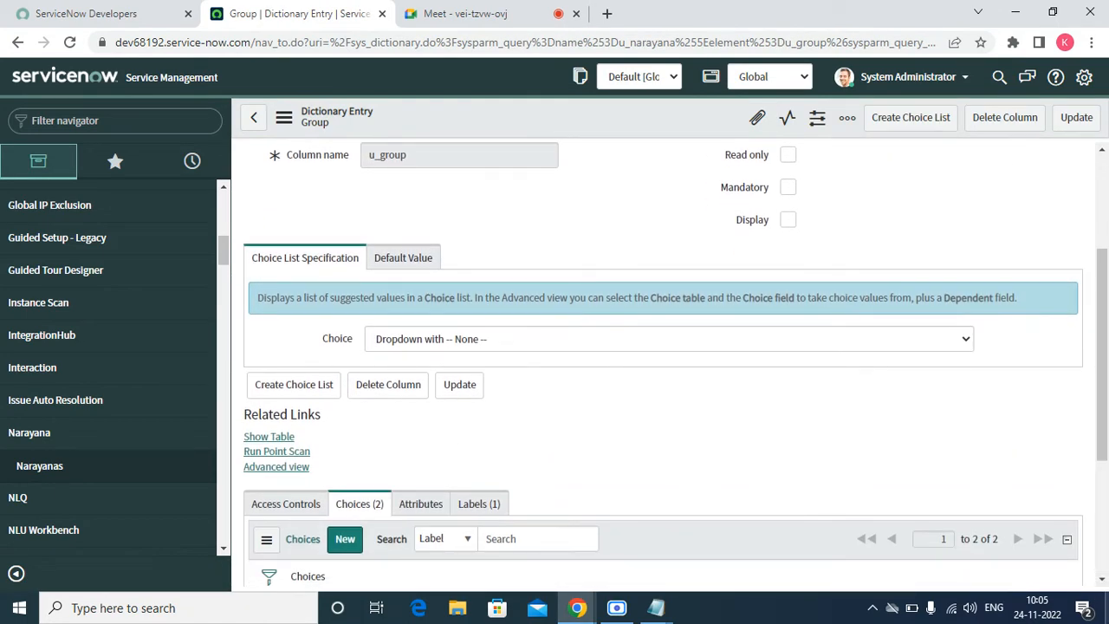
scroll(1103, 585, "down", 2)
left_click(1103, 582)
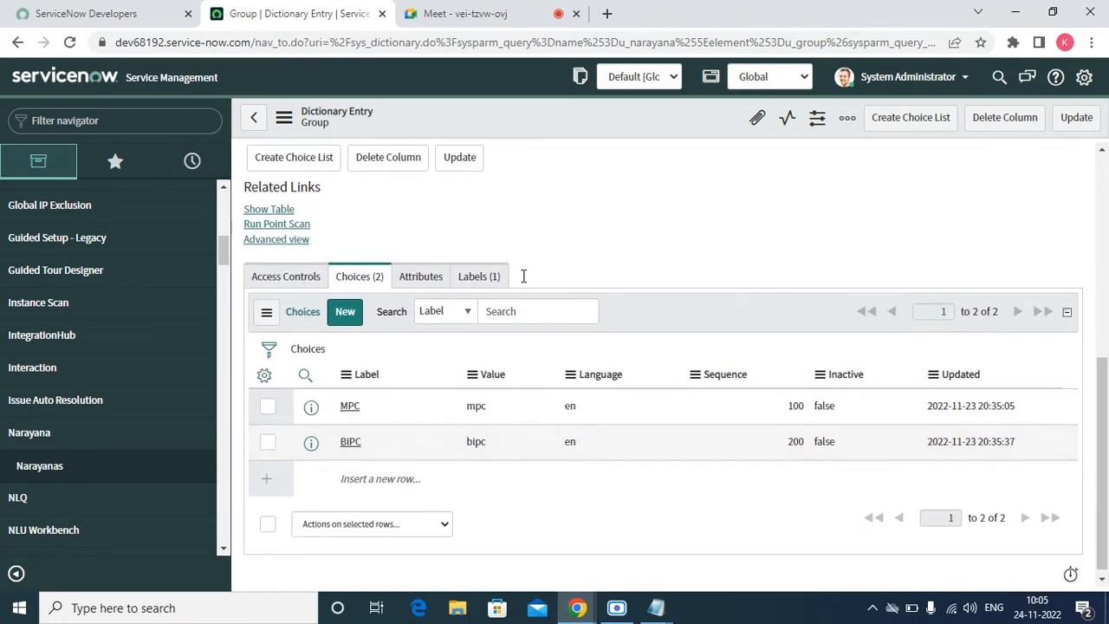
left_click(353, 318)
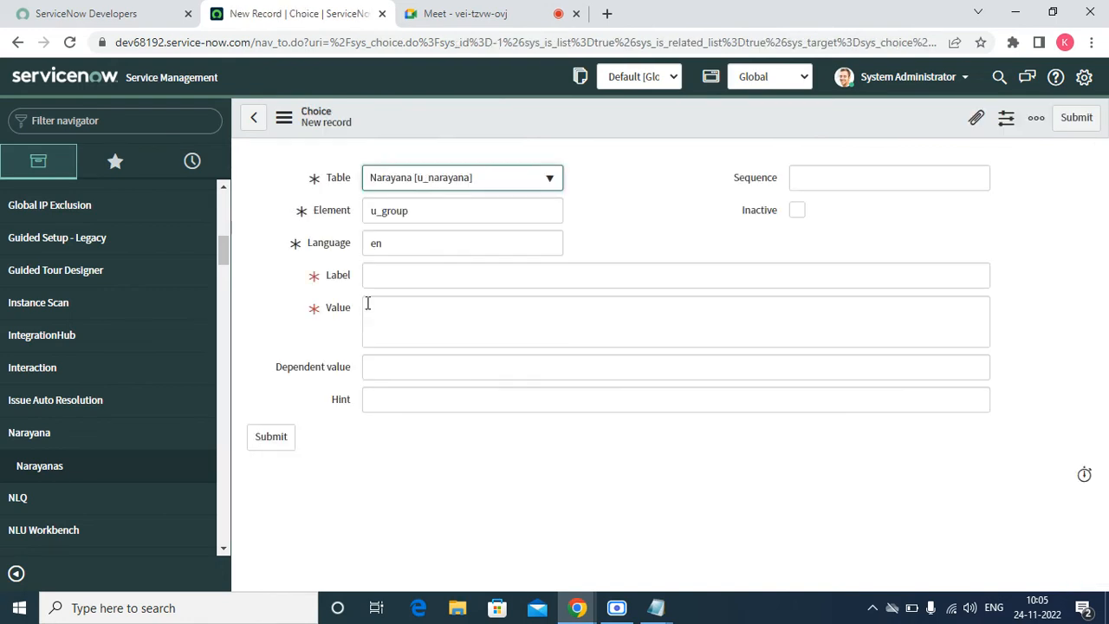
left_click(389, 281)
type("CEO")
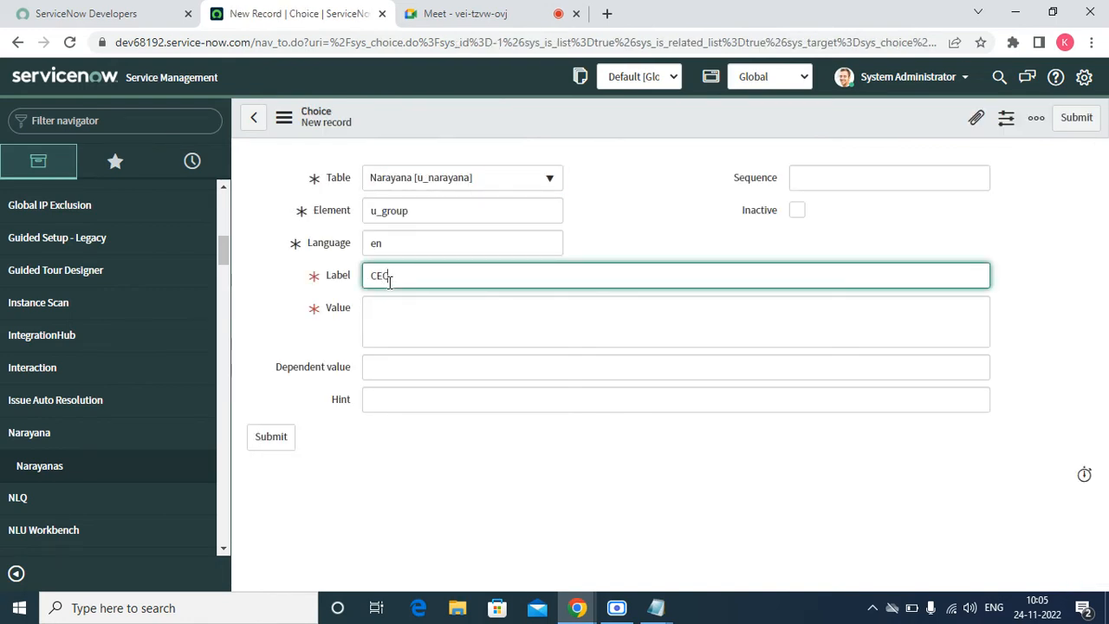
key("Tab")
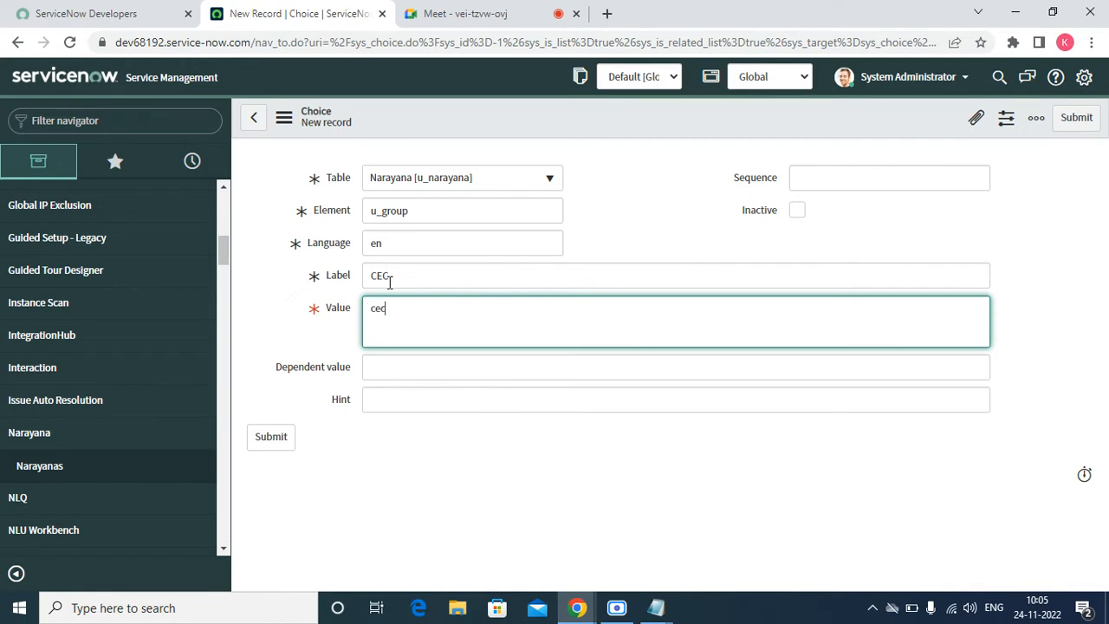
left_click(447, 367)
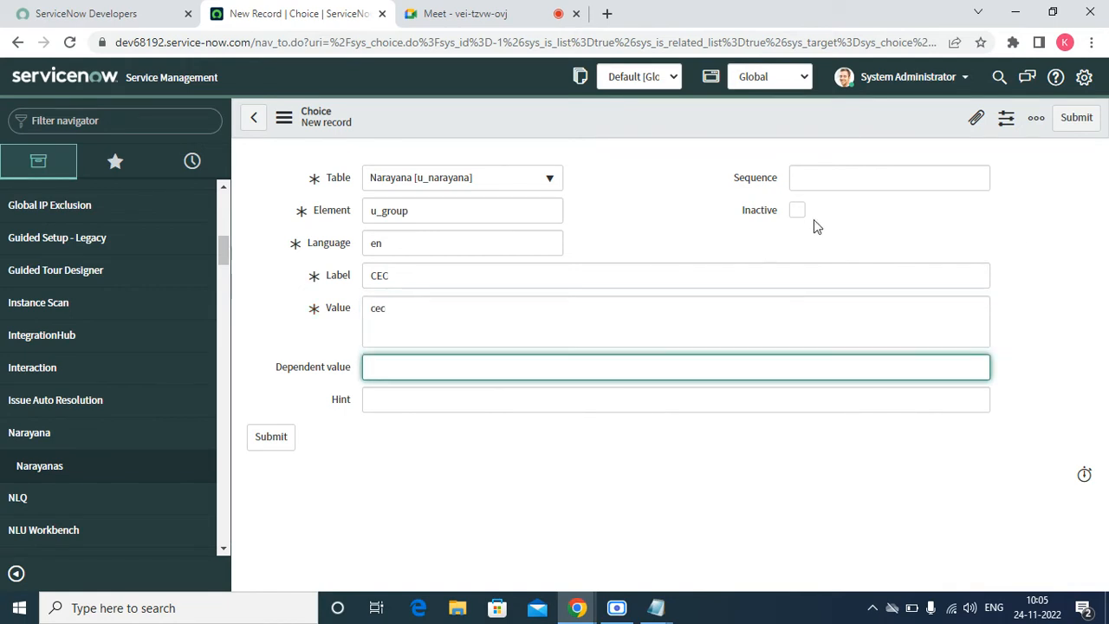
- Give the CEC choice sequence 300 and hint CEC, and submit it
left_click(865, 185)
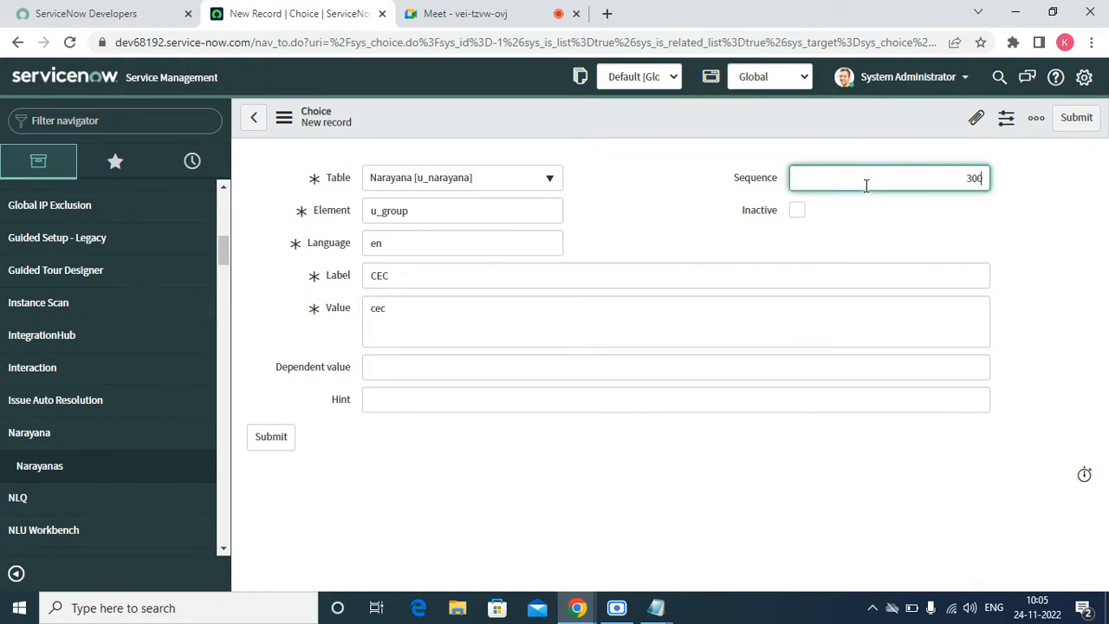
type("300")
left_click(585, 367)
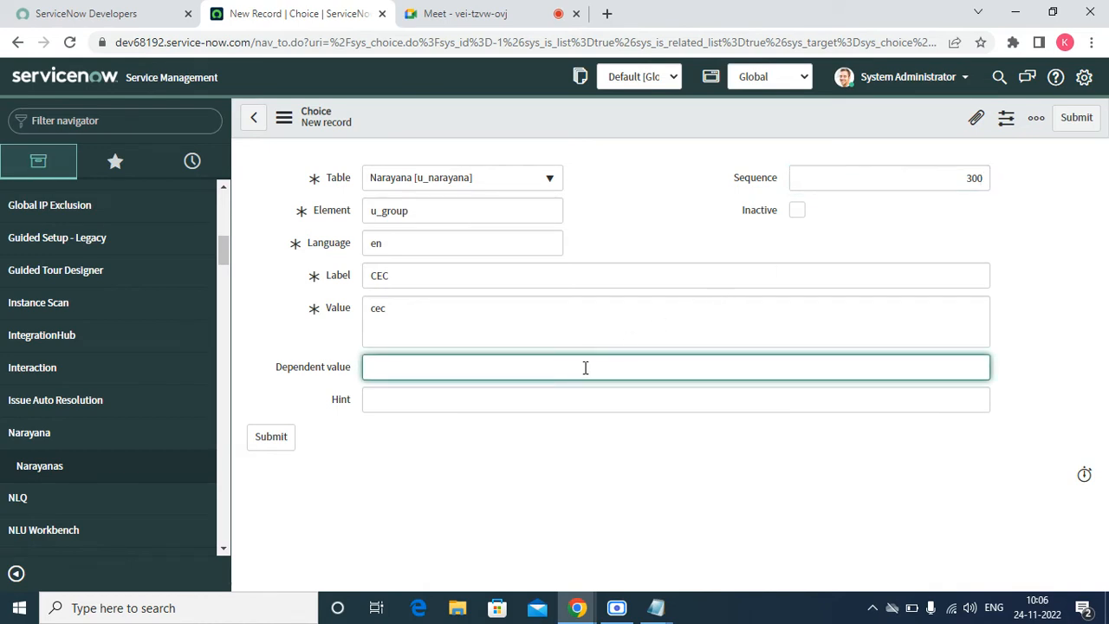
key("Tab")
type("CEC")
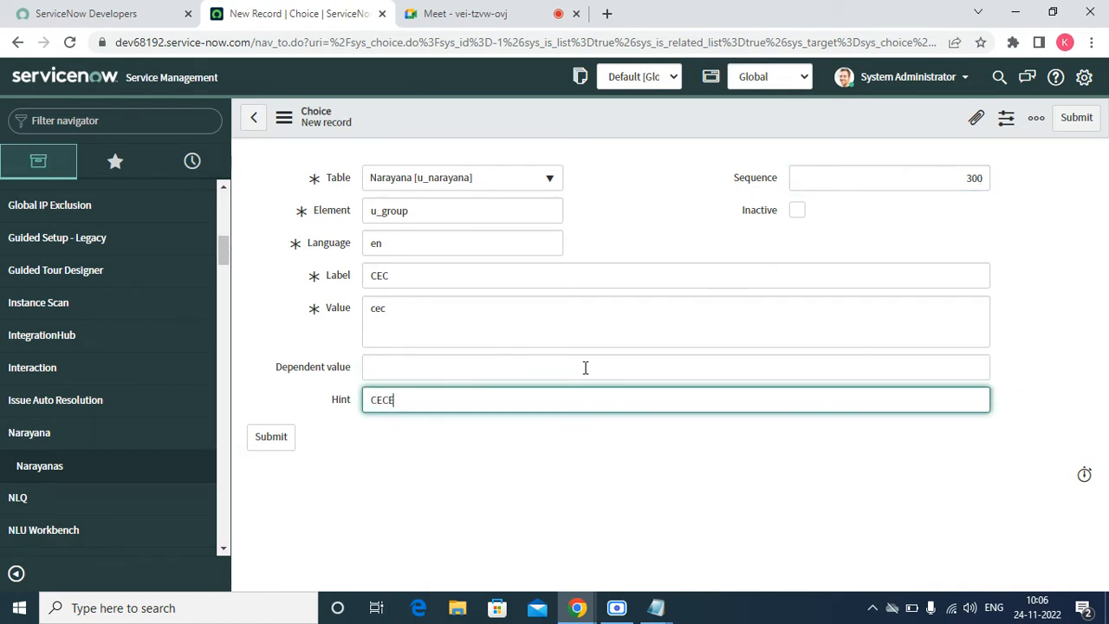
key("BackSpace")
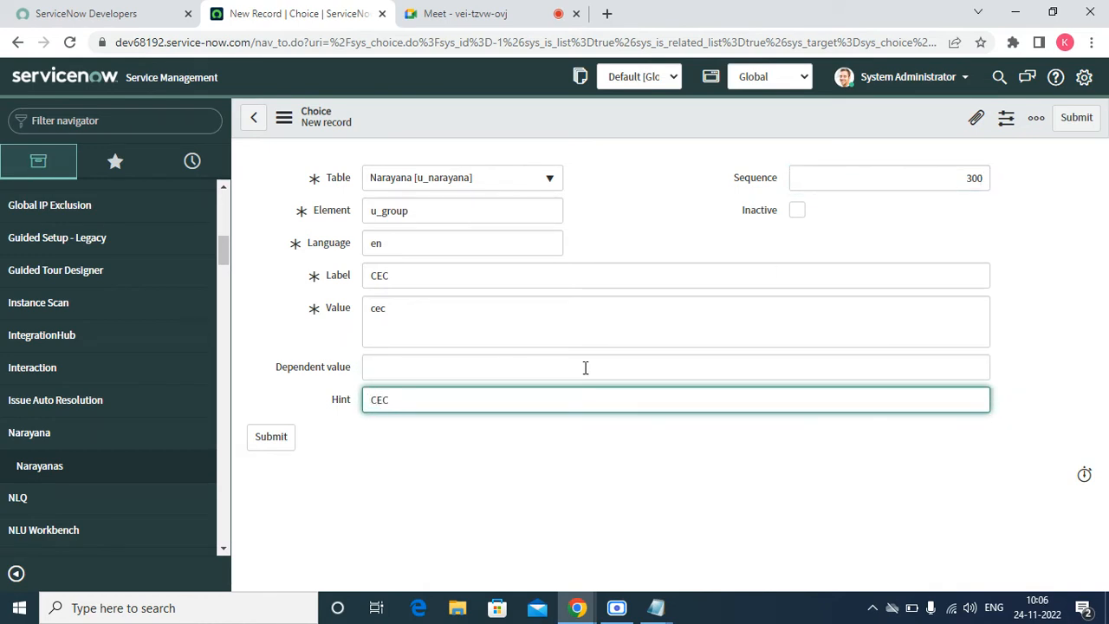
left_click(1075, 118)
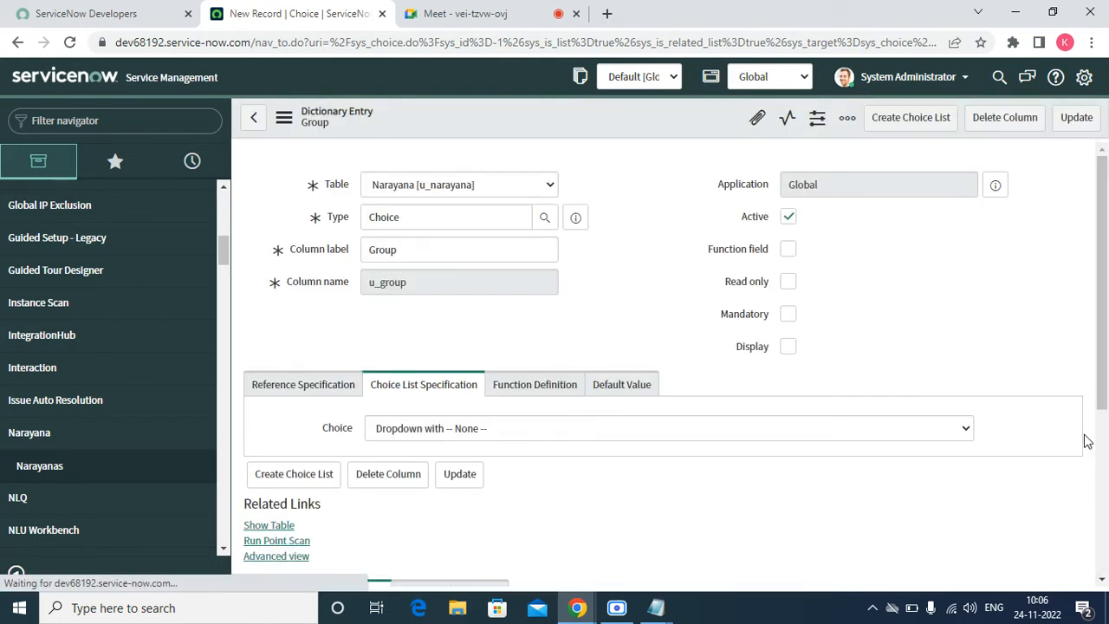
- Create a further Group choice record with the label MEC and value mec
left_click(1102, 579)
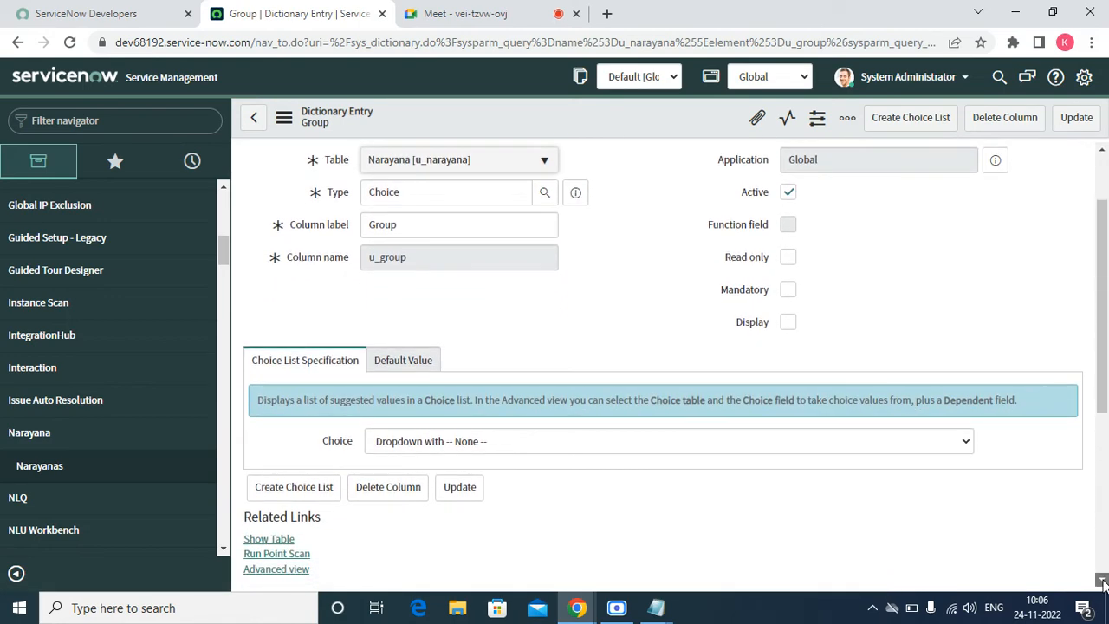
left_click(1102, 580)
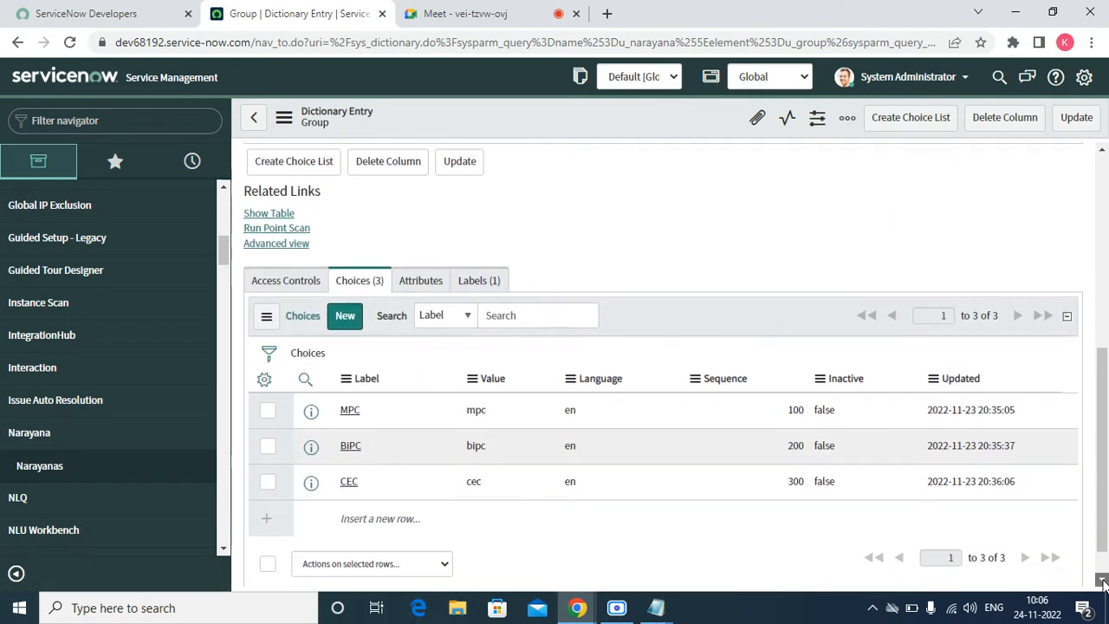
left_click(345, 316)
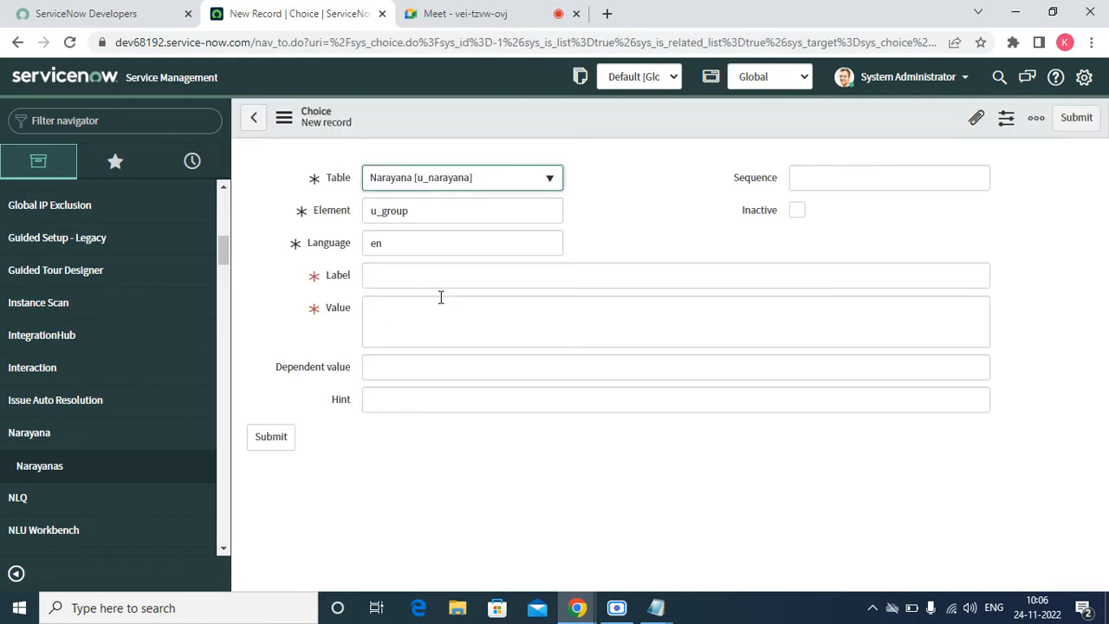
left_click(409, 275)
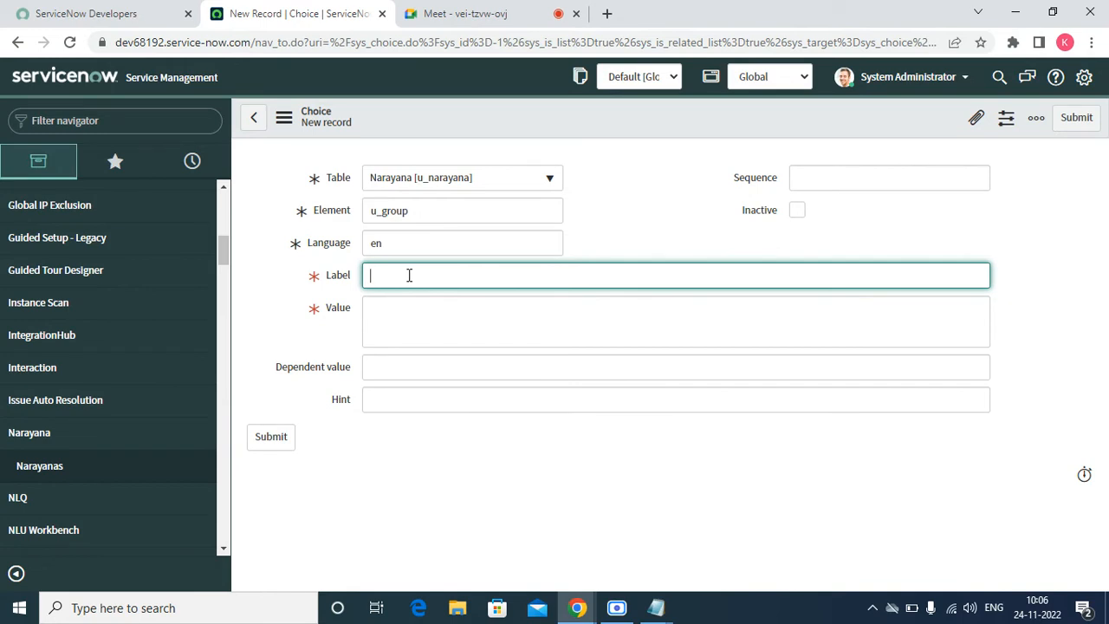
type("MEC")
key("Tab")
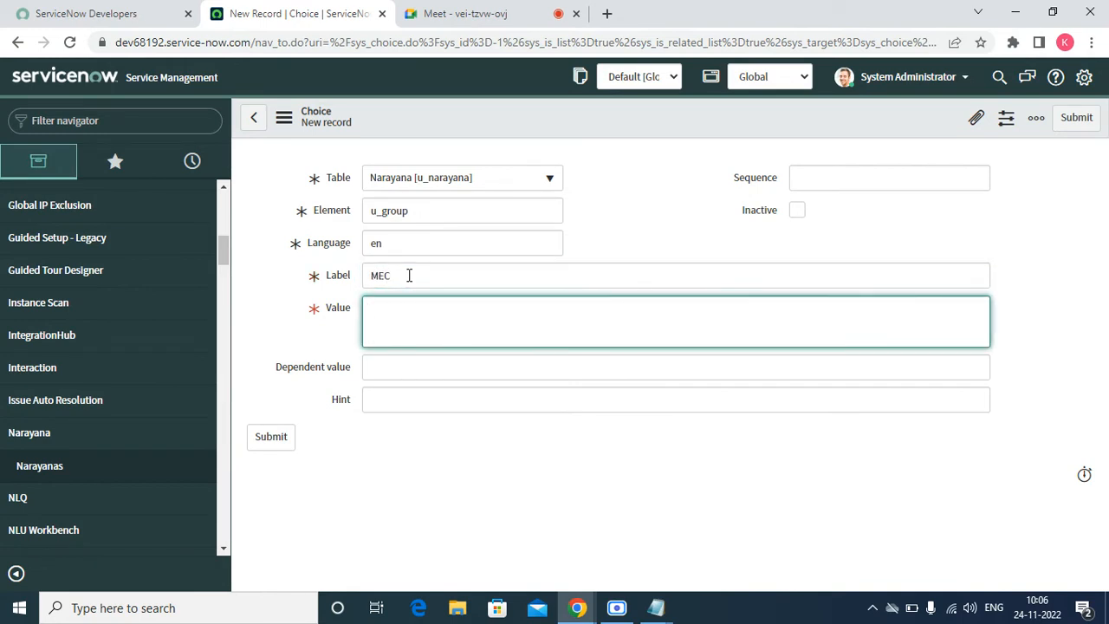
type("mec")
key("Tab")
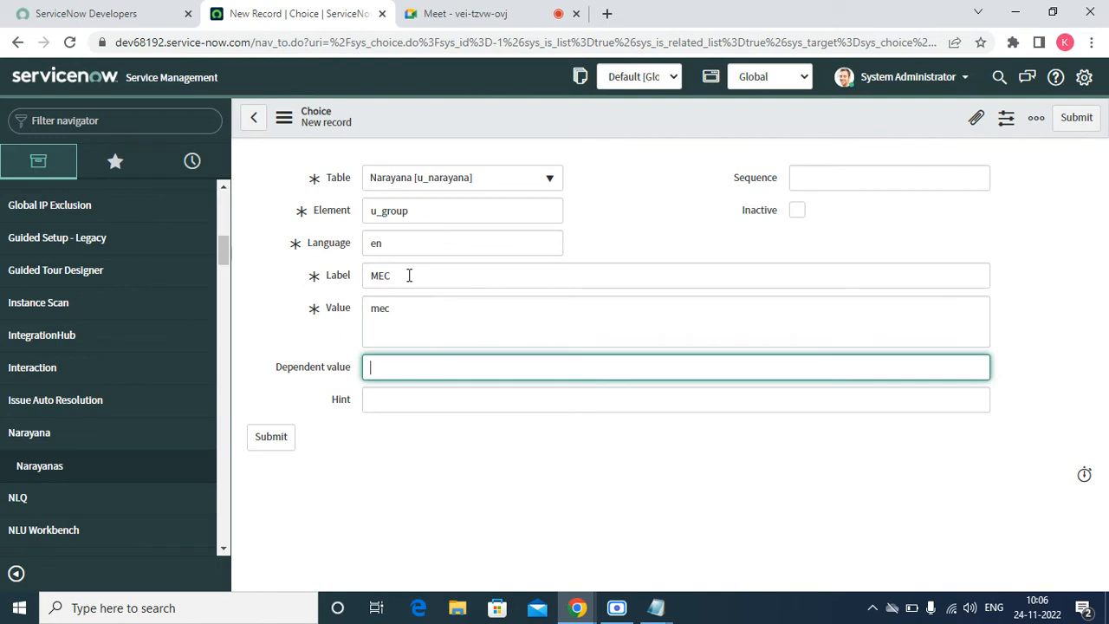
- Set the MEC choice's hint to MEC and its sequence to 400, and submit the record
left_click(401, 397)
type("ME")
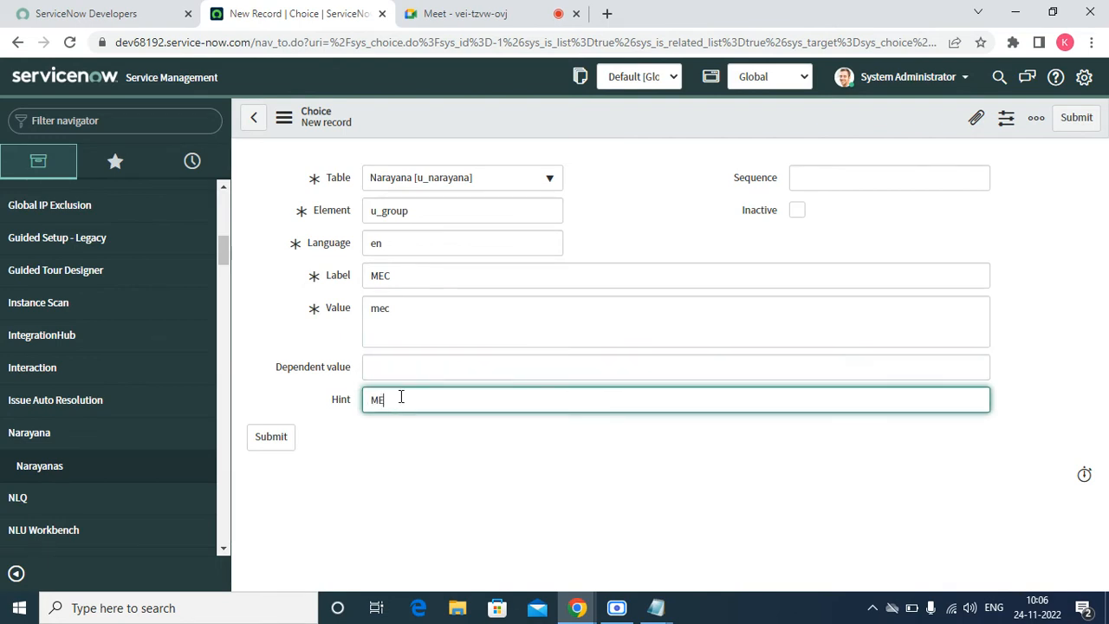
type("C")
left_click(840, 178)
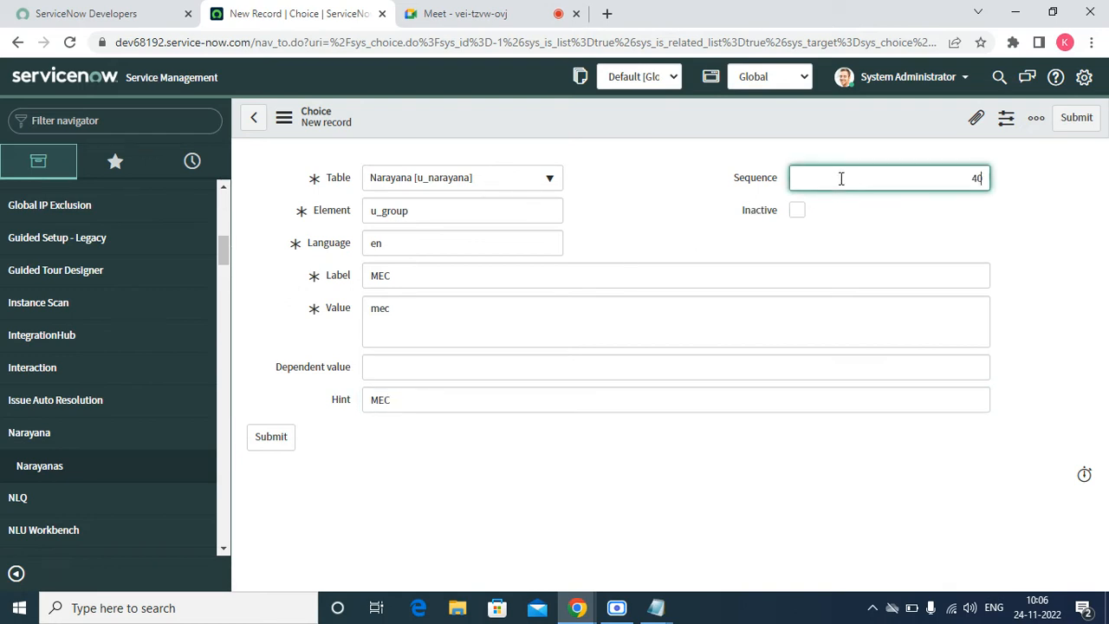
type("400")
left_click(1079, 122)
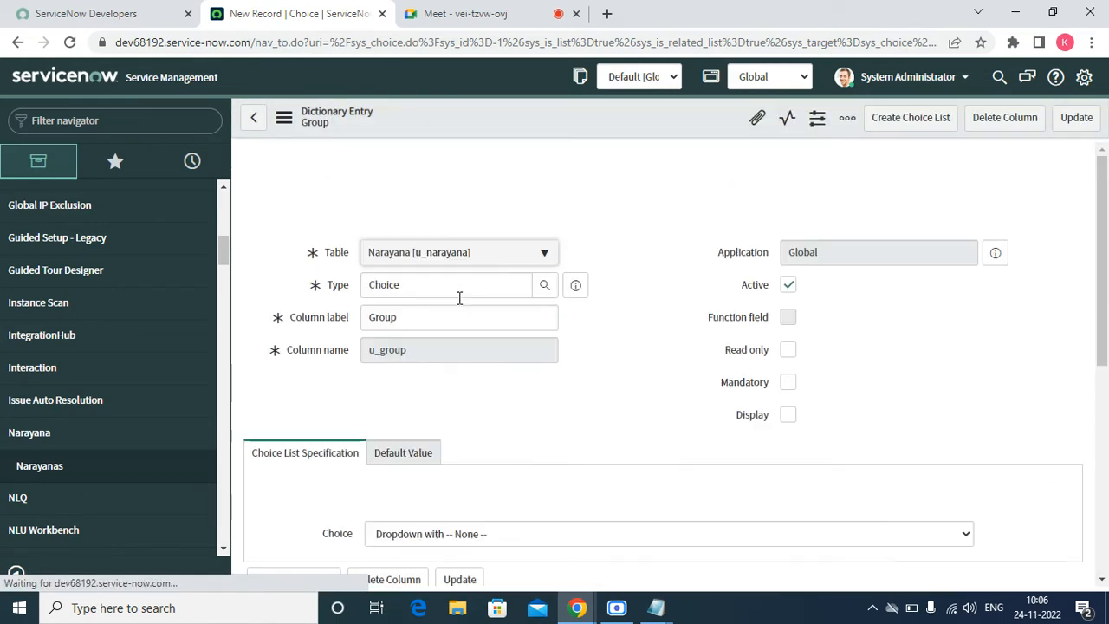
- Open the Narayanas list in a new browser tab and open the record that has no name filled in
right_click(38, 465)
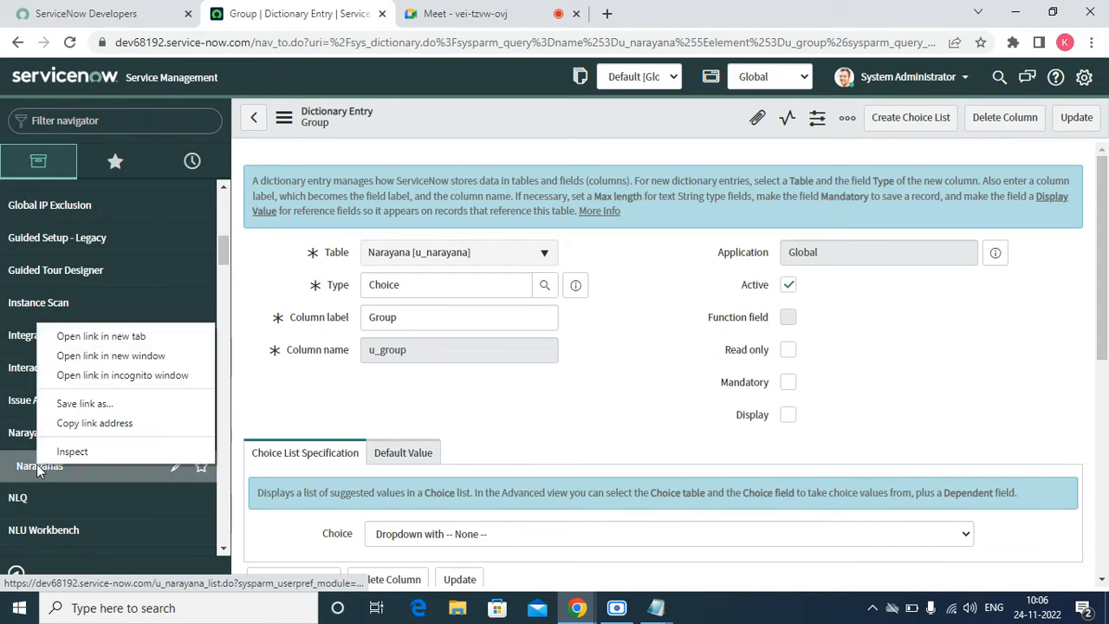
left_click(121, 339)
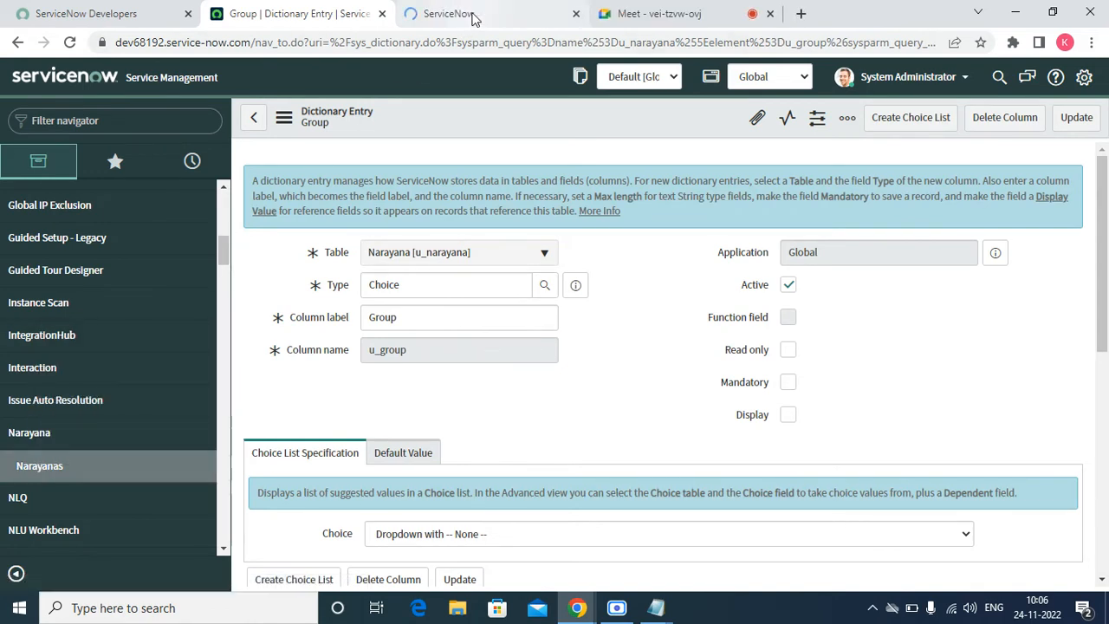
left_click(472, 15)
left_click(117, 172)
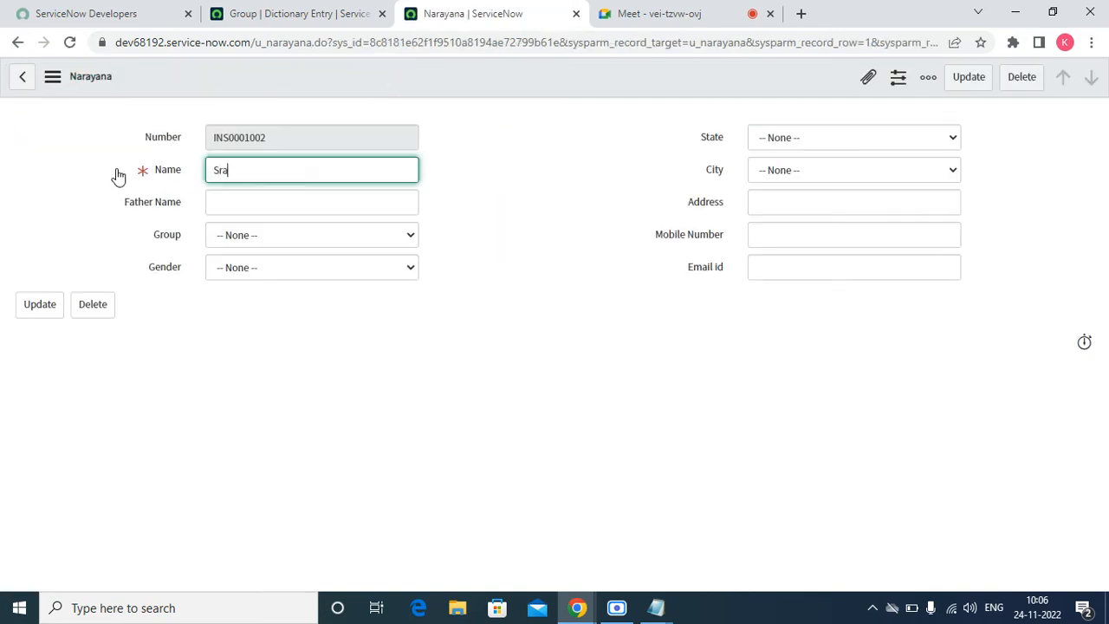
- Enter the person's name and the father's name on the Narayana record
type("Sravan")
key("Tab")
type("Kumar")
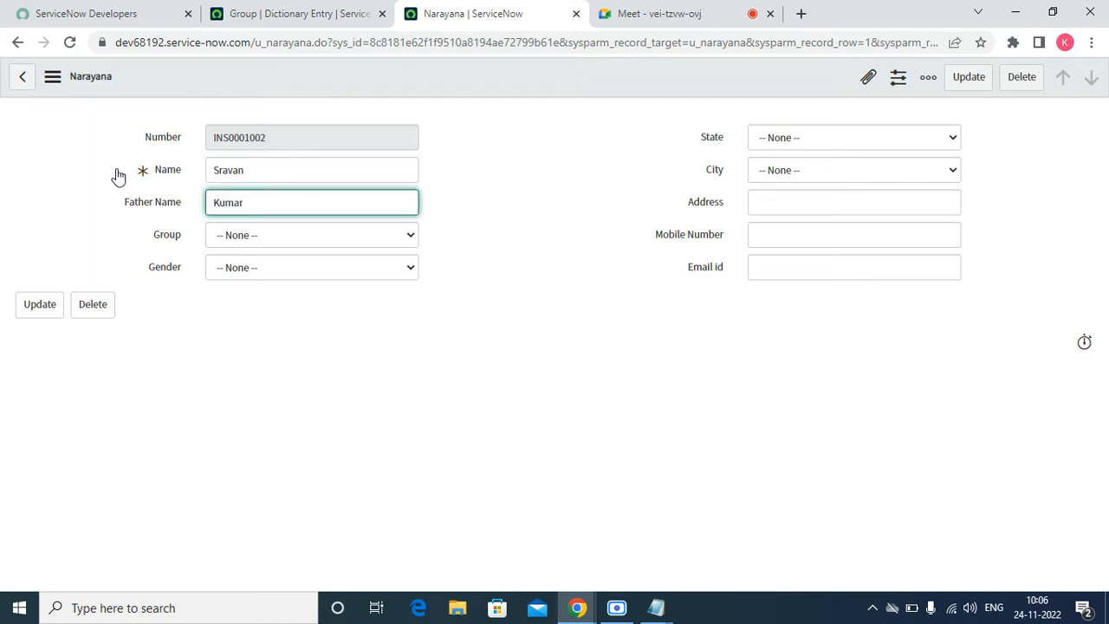
- Set the record's Group to MPC, save the record without leaving it, and review the Group options
left_click(228, 238)
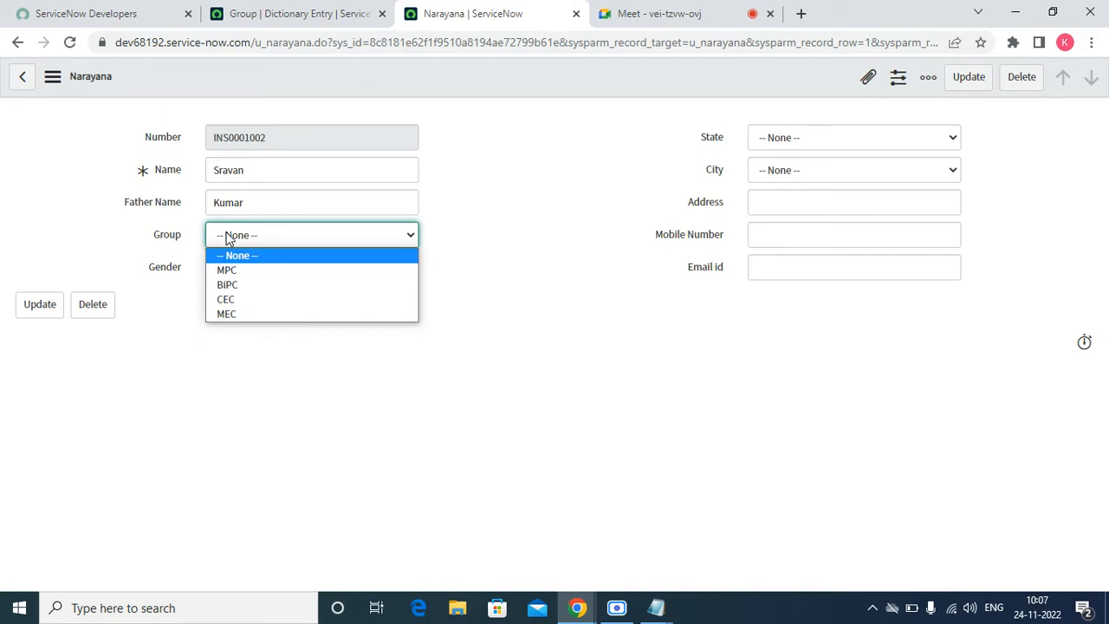
left_click(239, 272)
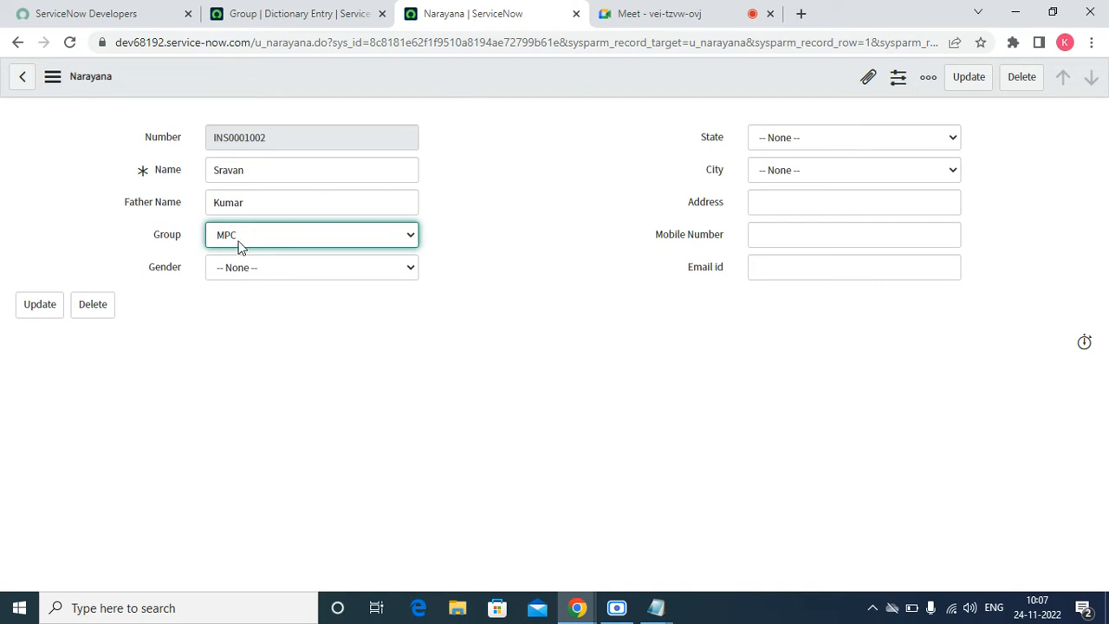
left_click(241, 247)
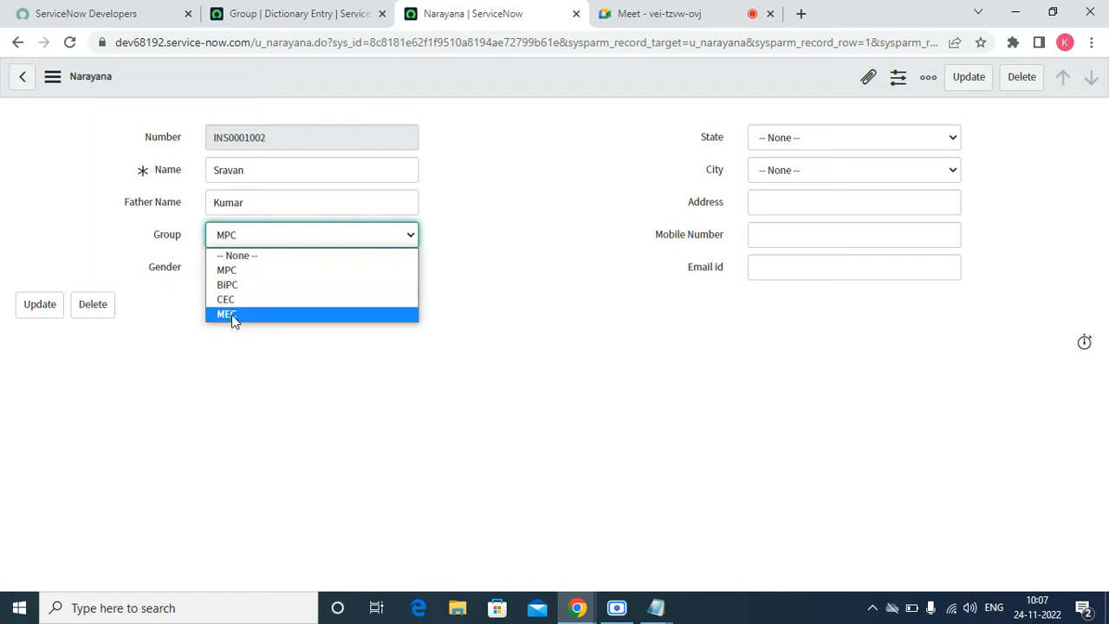
left_click(414, 83)
right_click(416, 87)
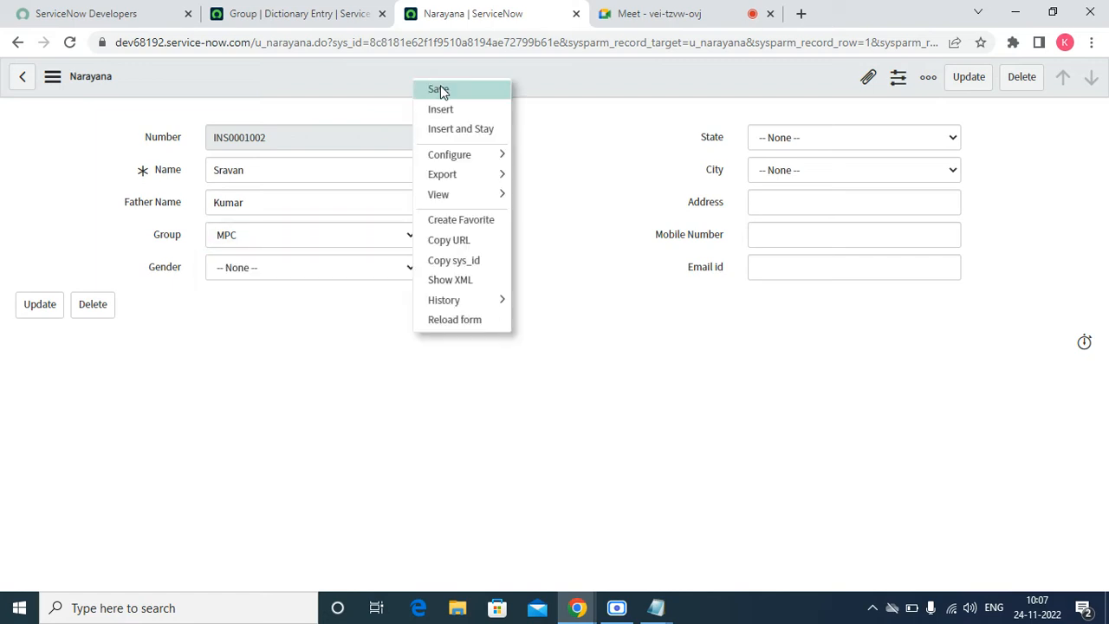
left_click(440, 90)
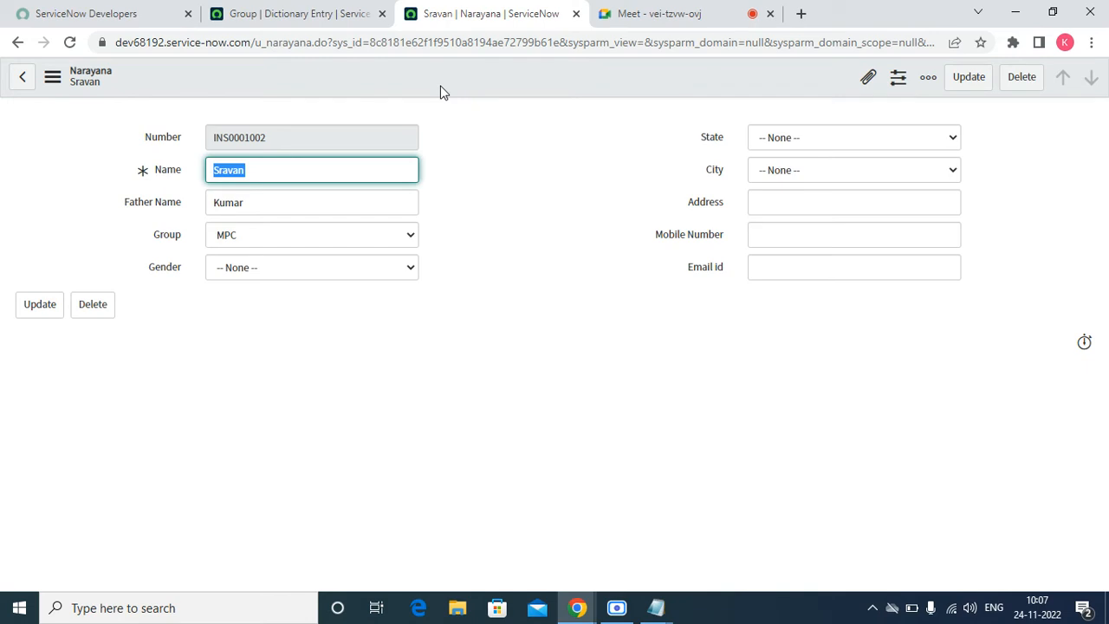
left_click(283, 246)
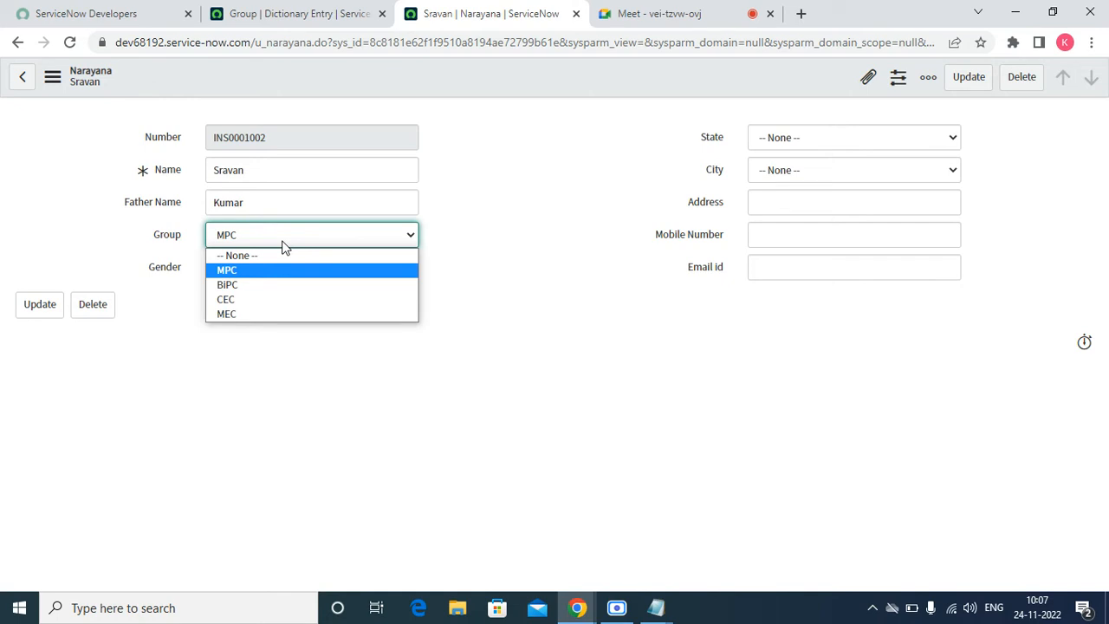
- Return to the Group dictionary entry and sort its Choices list by Label from a to z
left_click(312, 13)
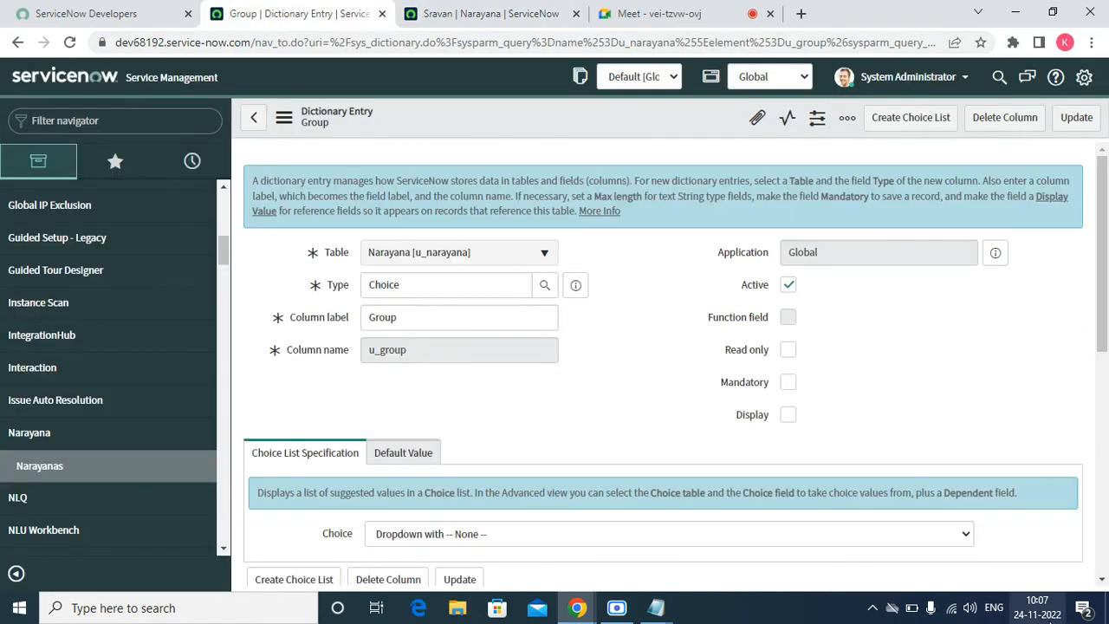
left_click(1101, 580)
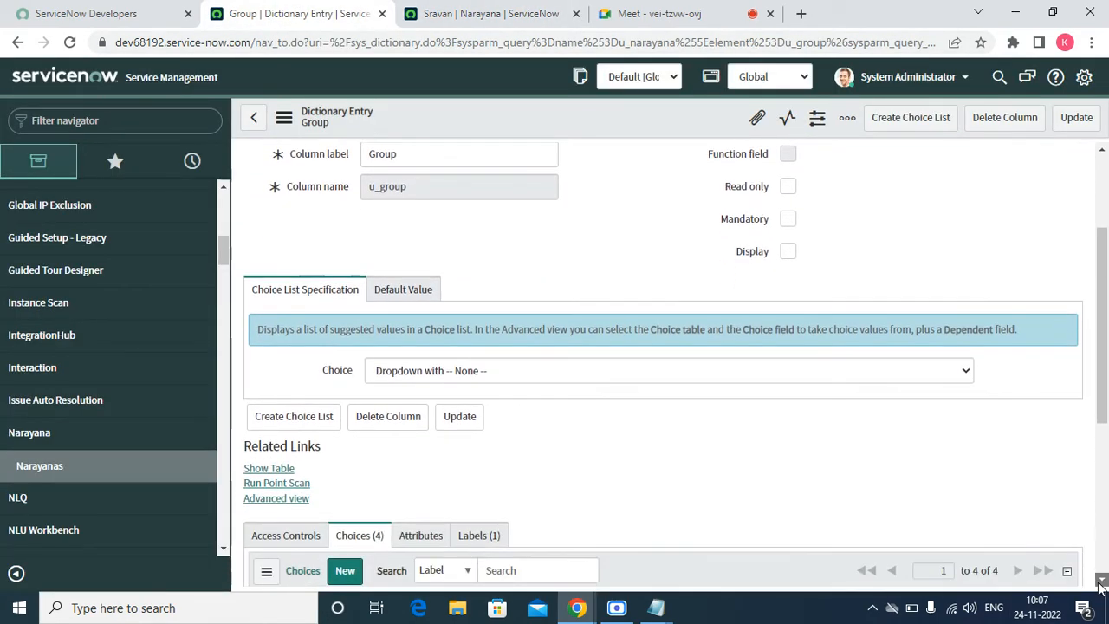
left_click(1100, 582)
left_click(1100, 582)
left_click(1100, 582)
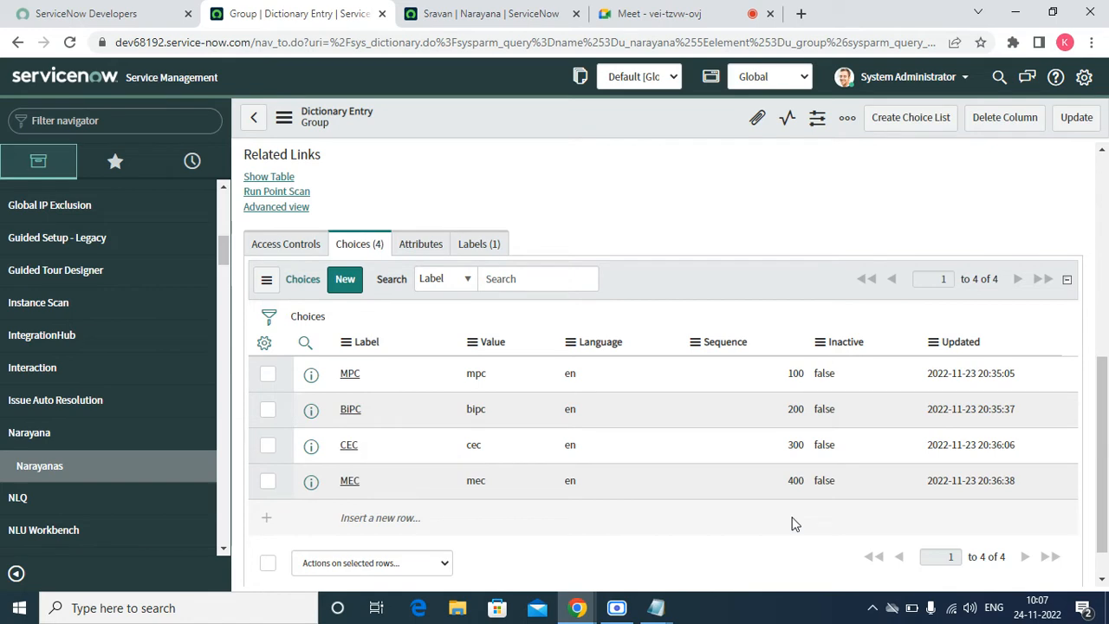
right_click(368, 343)
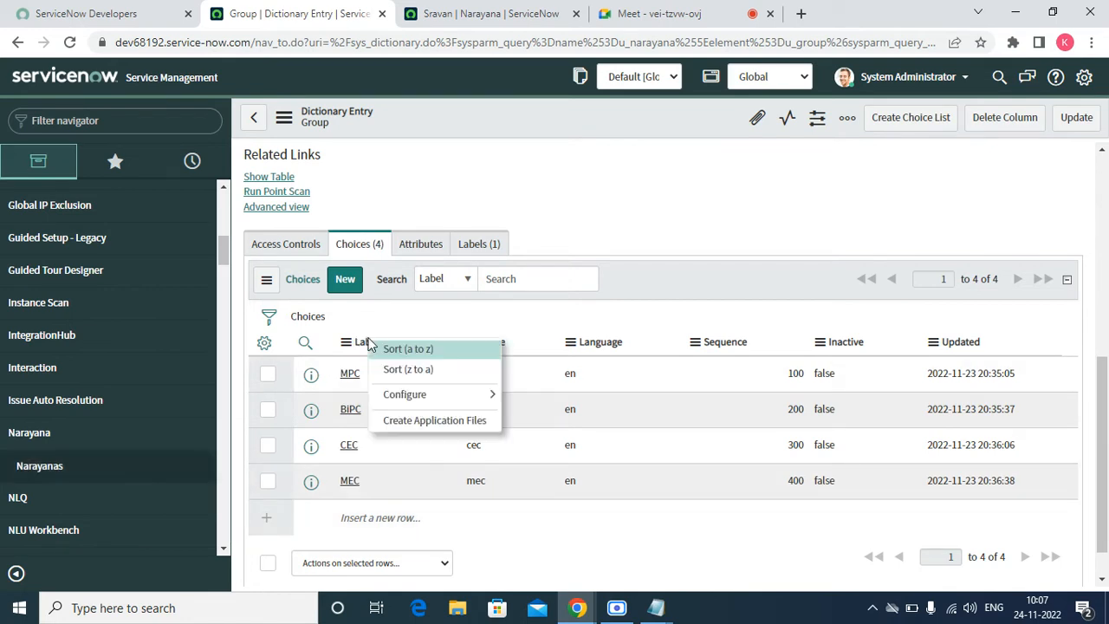
key("Escape")
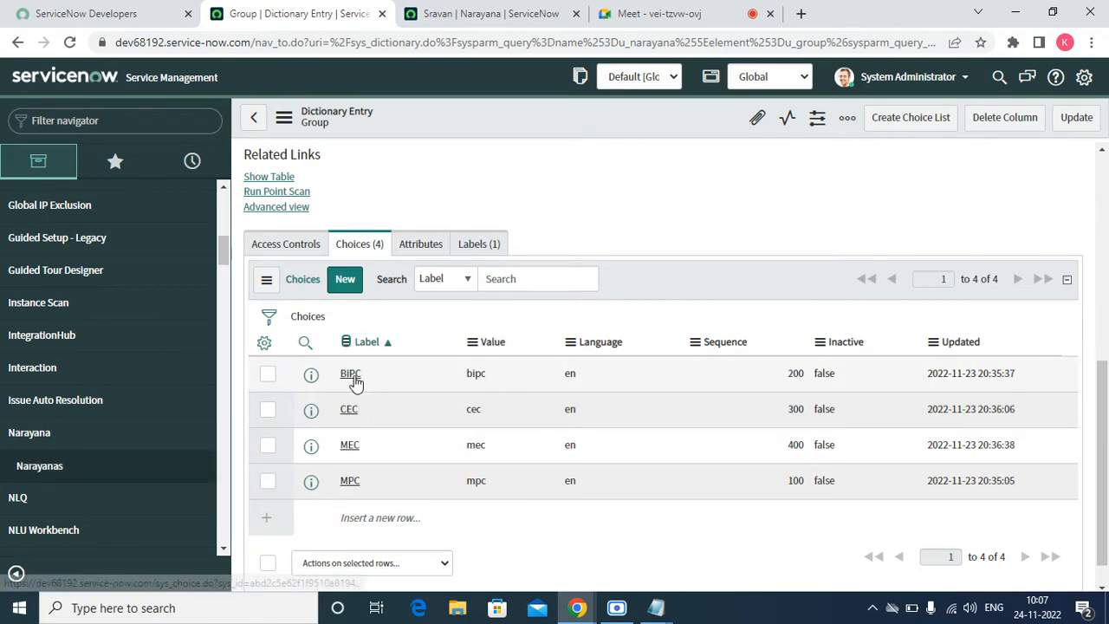
- Set the Sequence of the BiPC choice to 100 directly in the Choices list
double_click(774, 384)
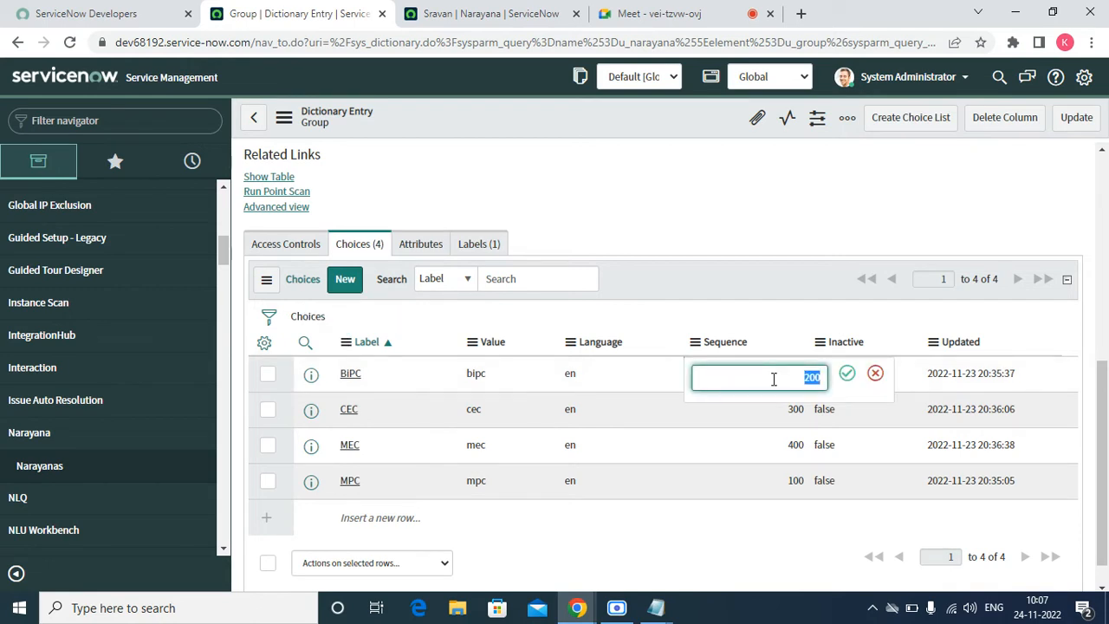
type("100")
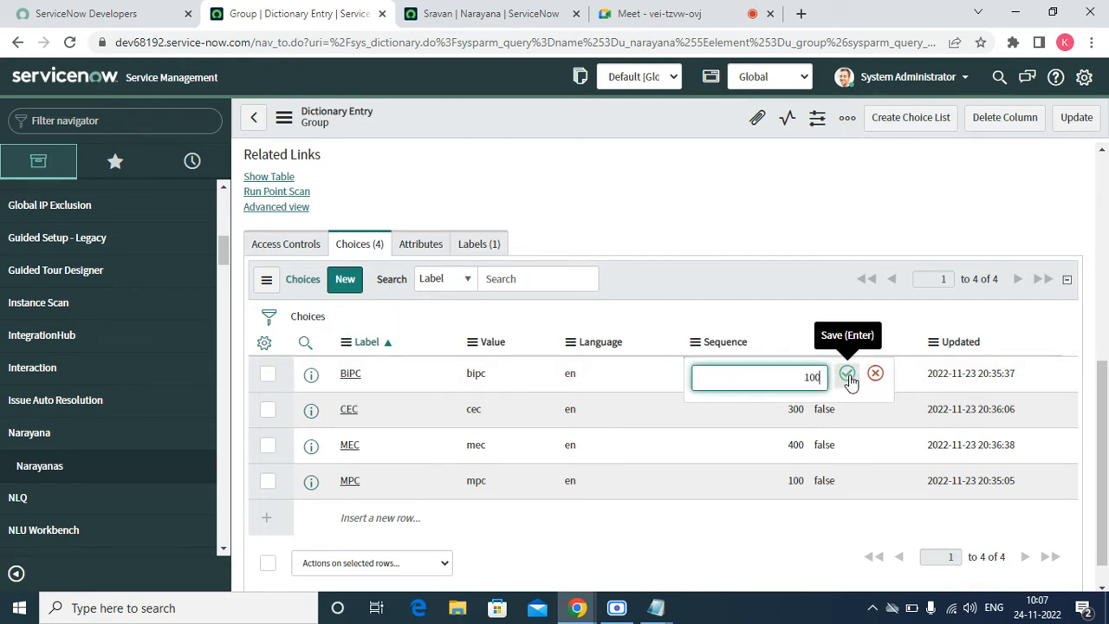
left_click(757, 416)
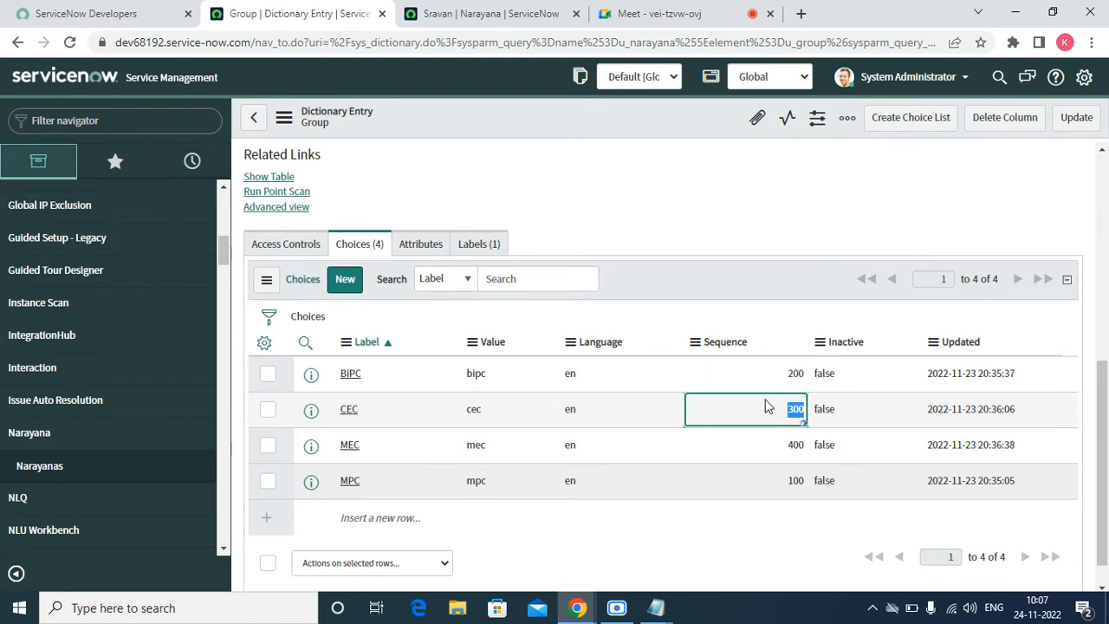
double_click(781, 371)
type("1")
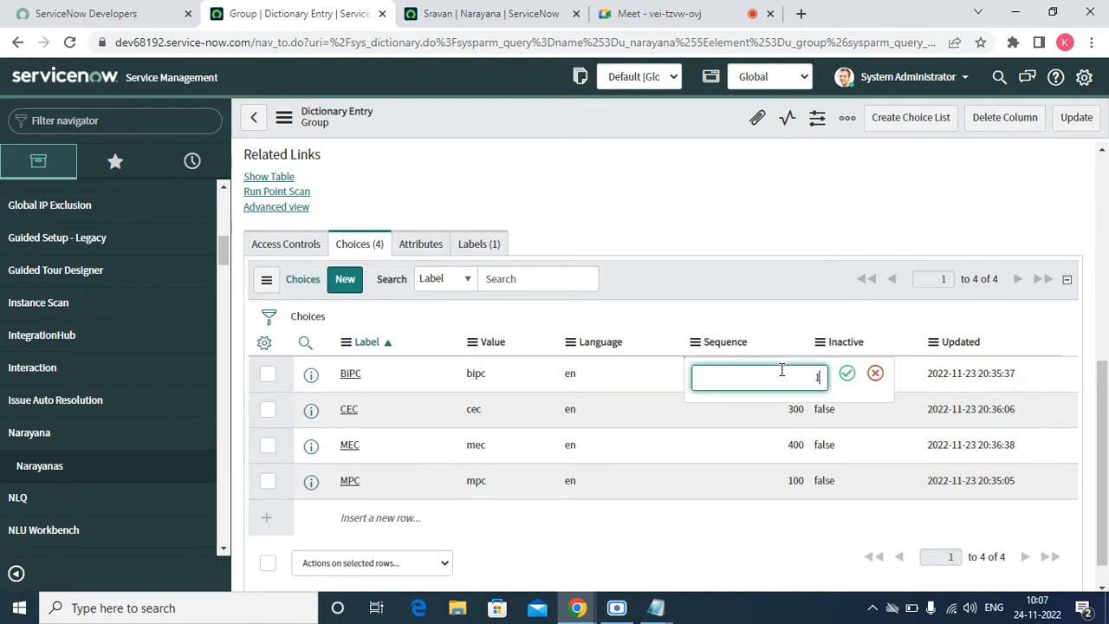
type("00")
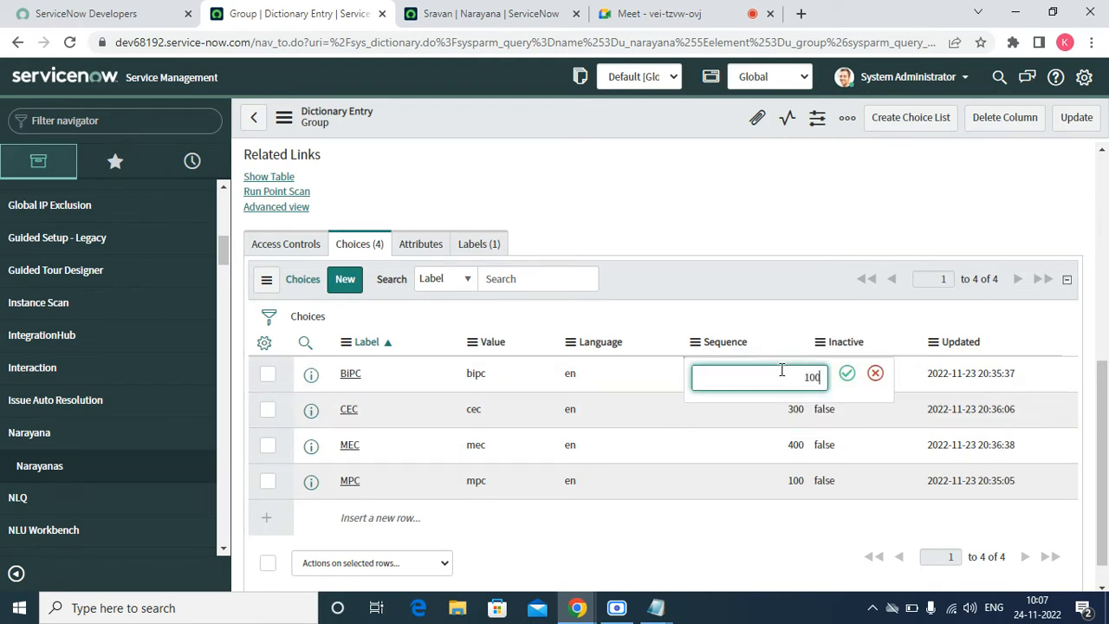
left_click(847, 374)
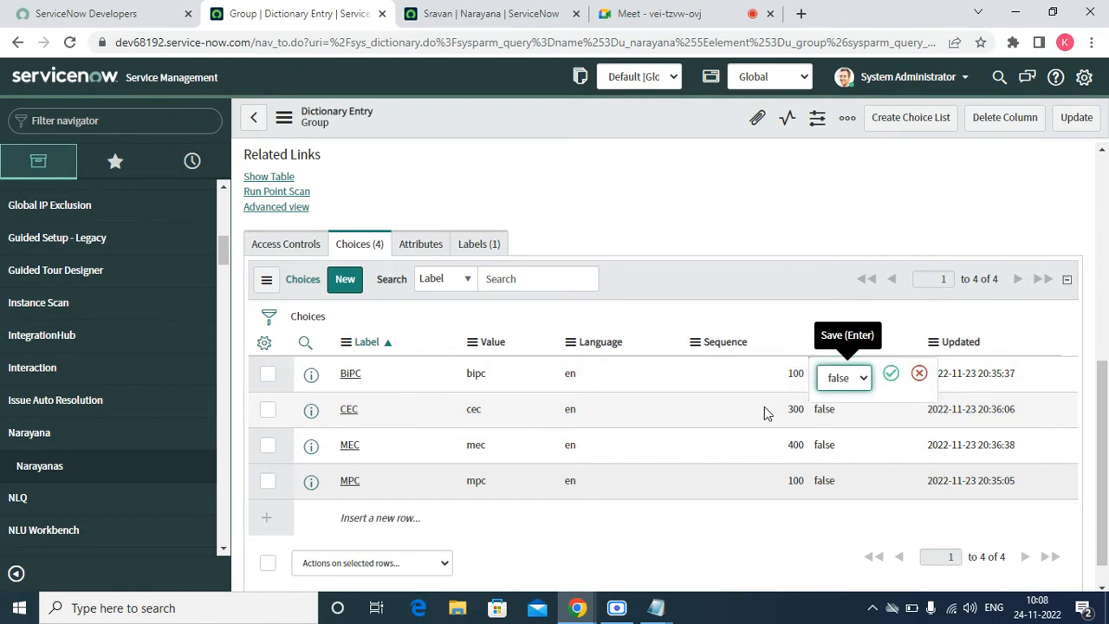
left_click(920, 377)
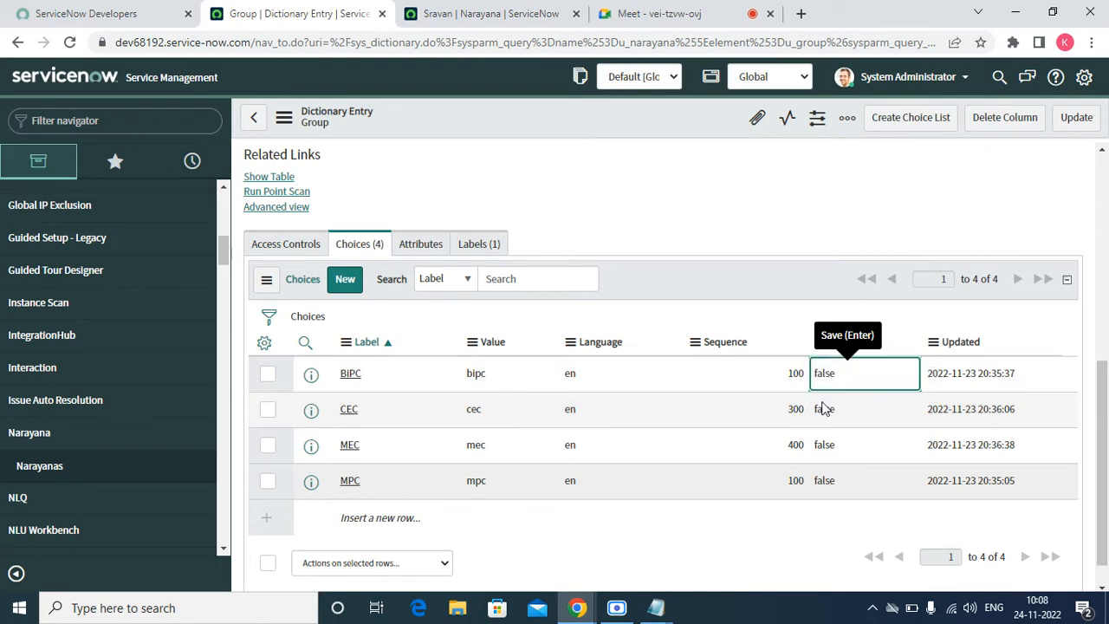
- Set the Sequence of the CEC choice to 200 and that of the MEC choice to 300
double_click(768, 417)
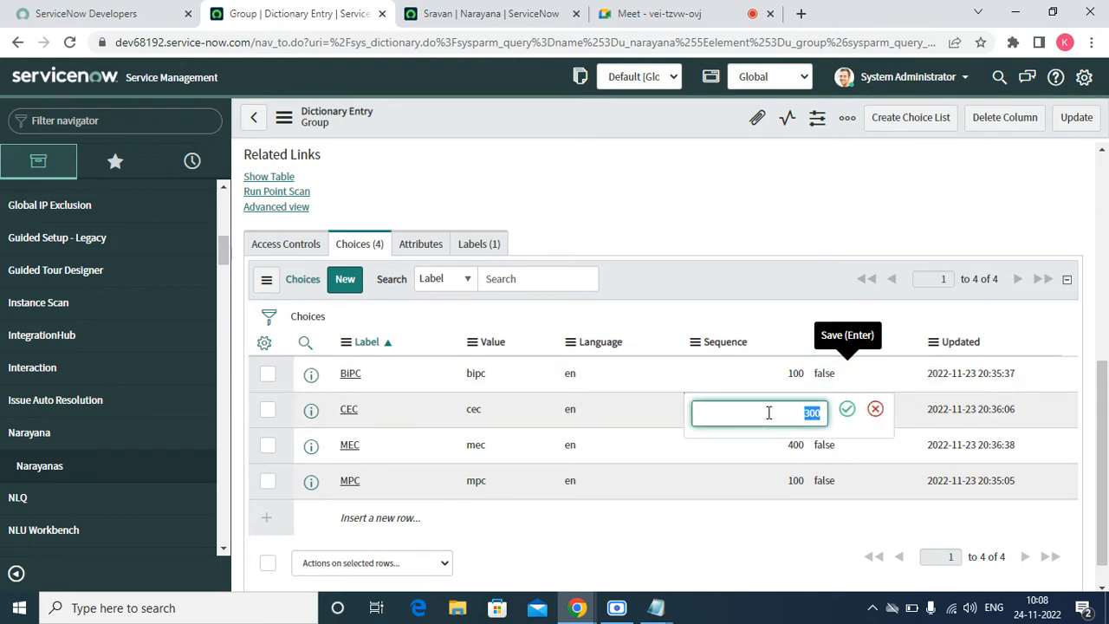
type("200")
left_click(846, 411)
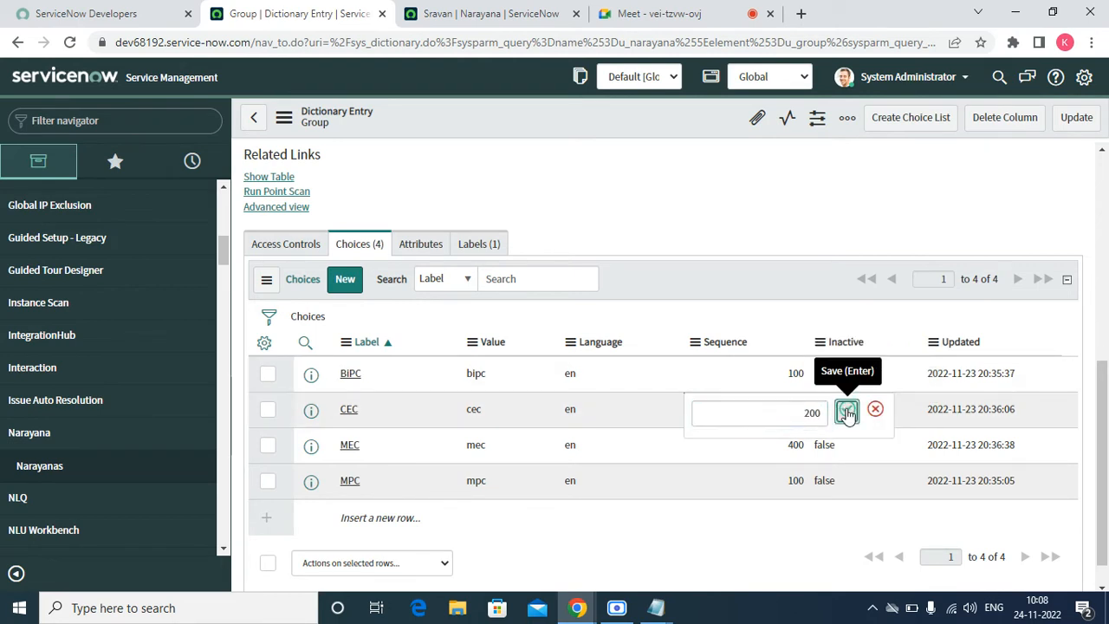
double_click(747, 450)
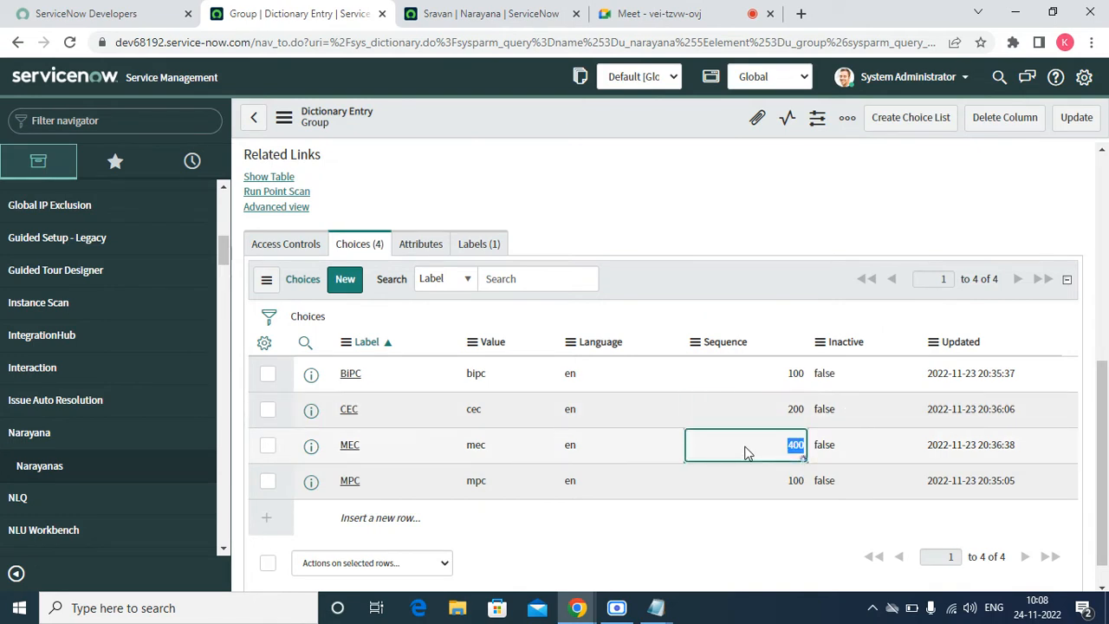
type("300")
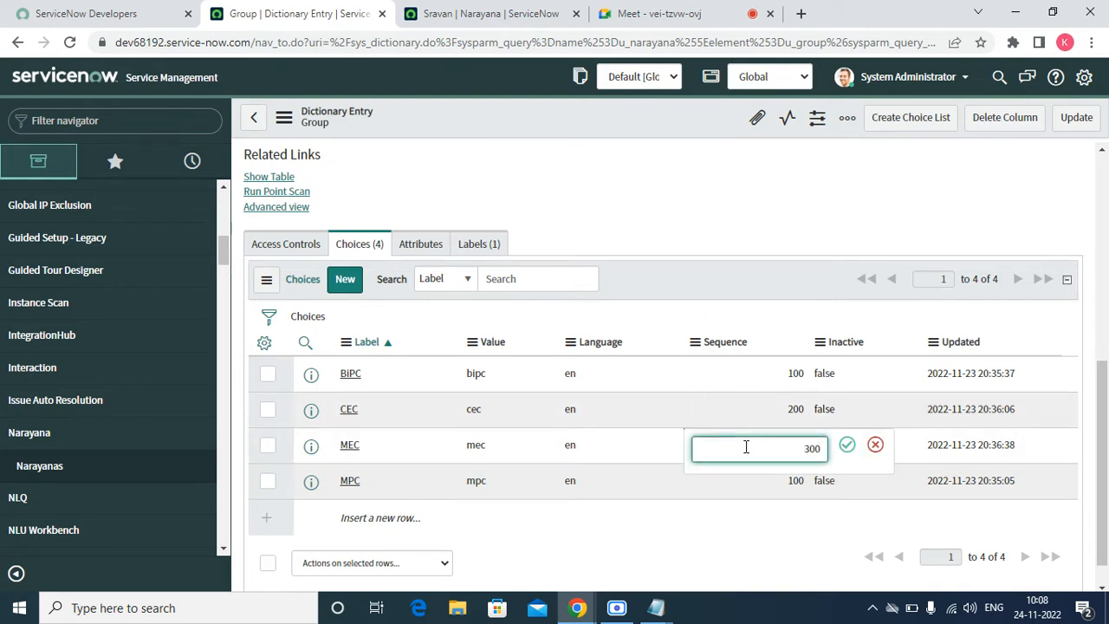
left_click(848, 446)
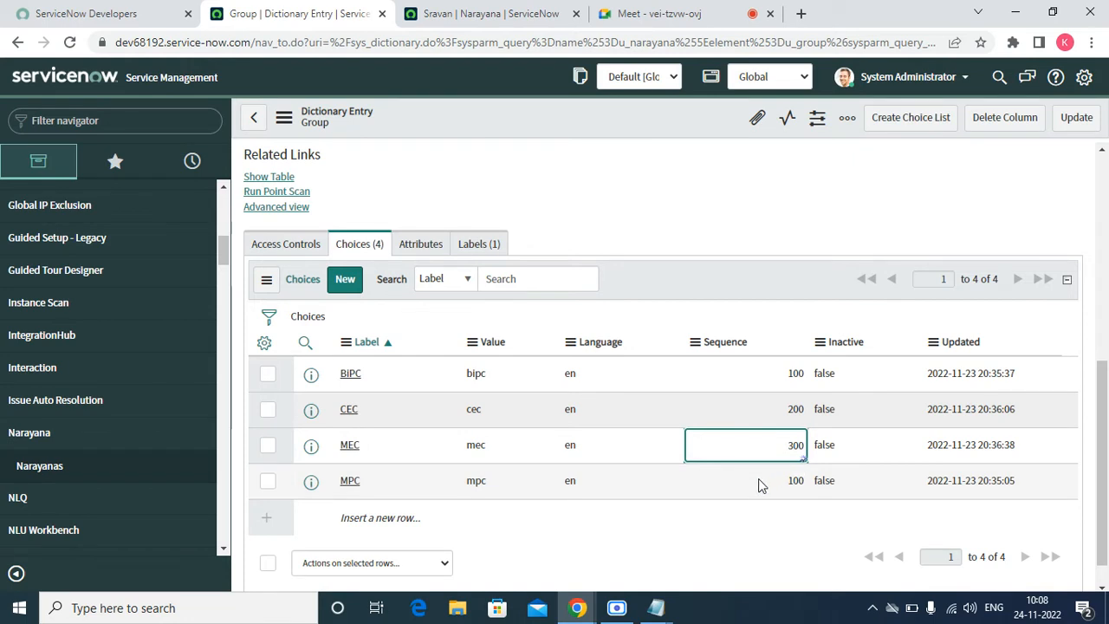
- Set the Sequence of the MPC choice to 400 and save the cell
double_click(758, 481)
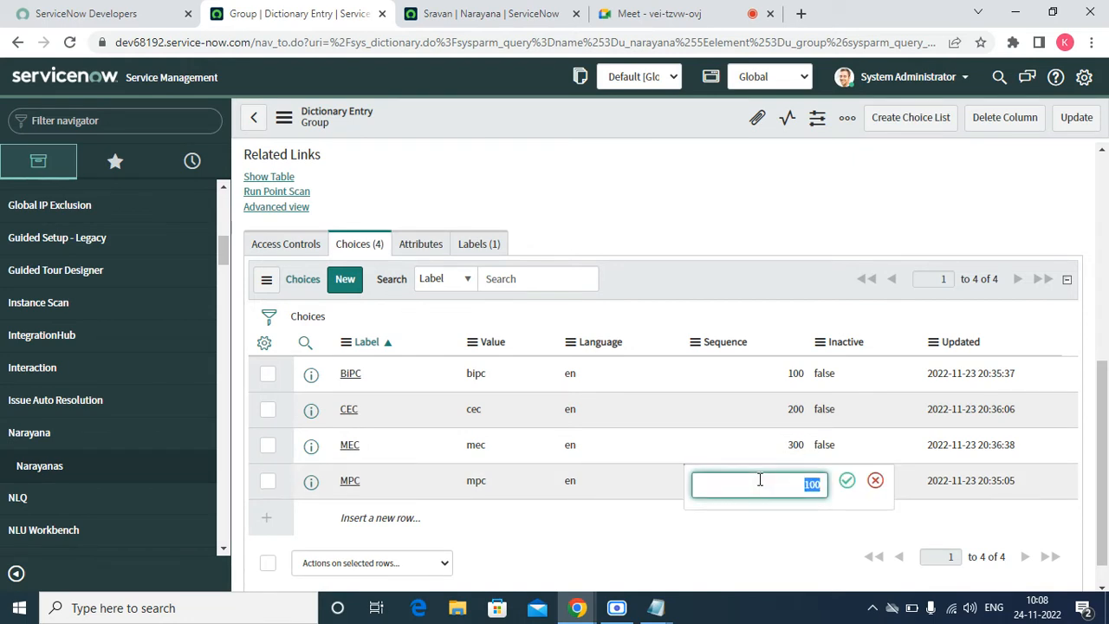
type("400")
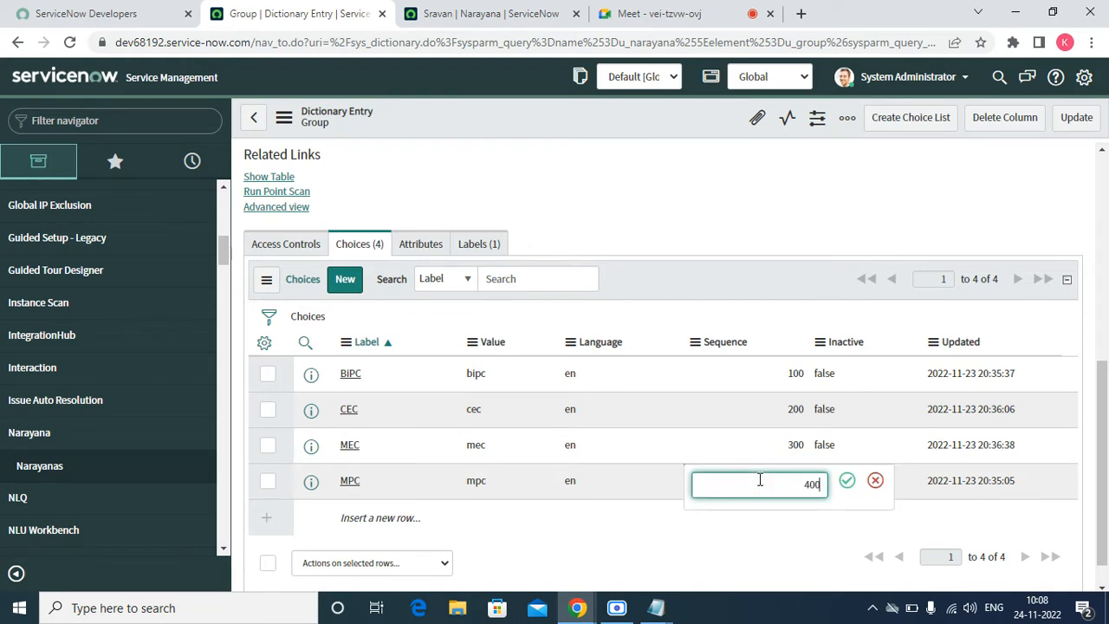
left_click(845, 482)
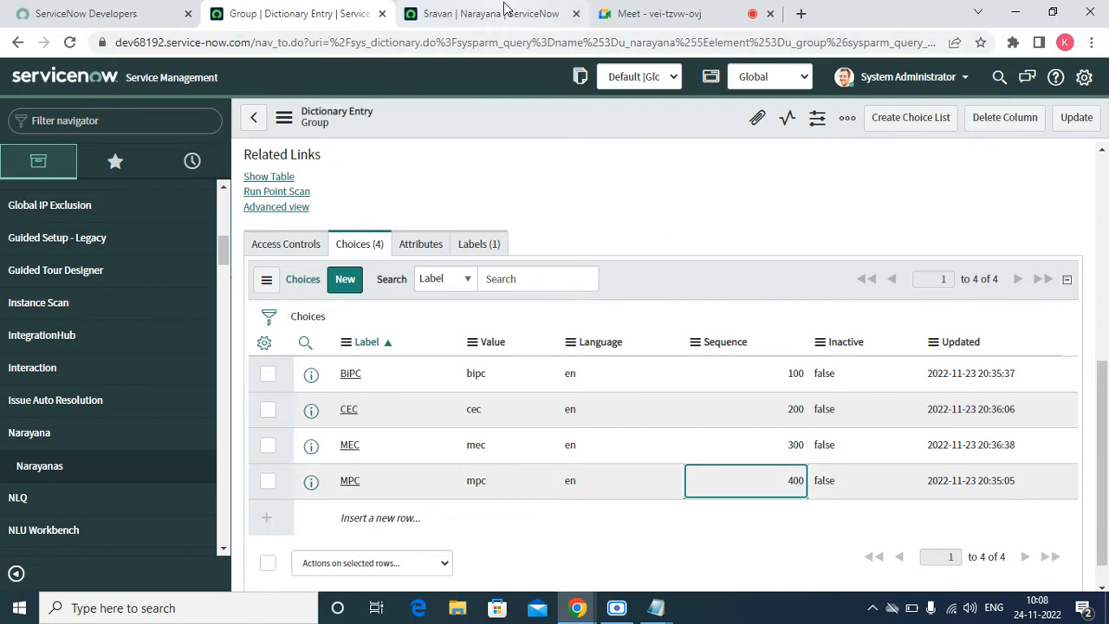
- Reload the saved Narayana record and check the order of the options in its Group field
left_click(456, 18)
left_click(69, 41)
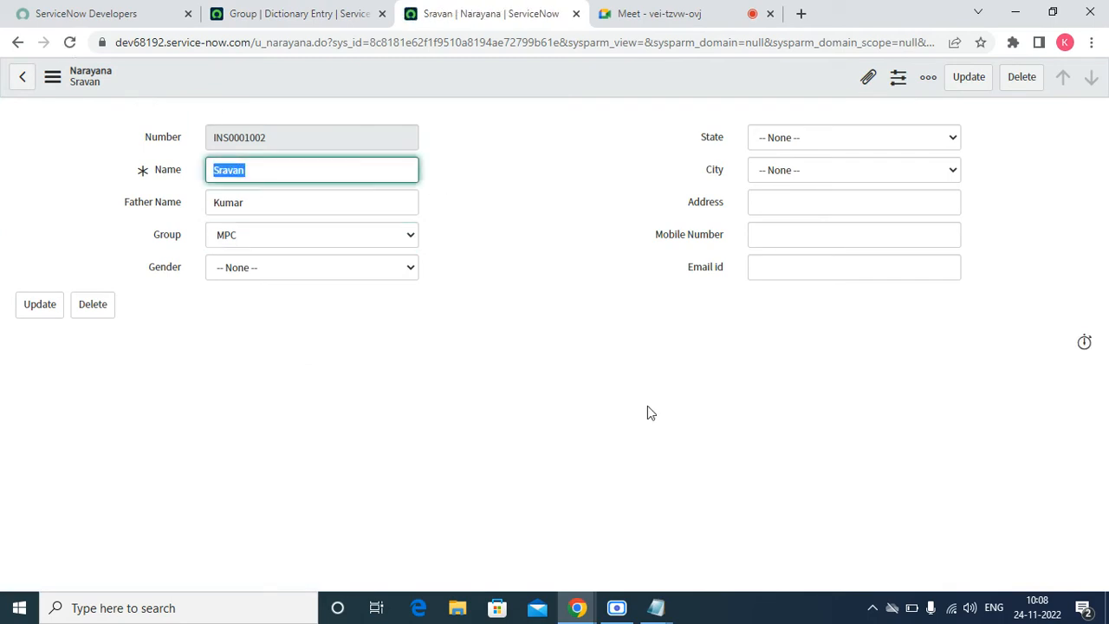
left_click(385, 233)
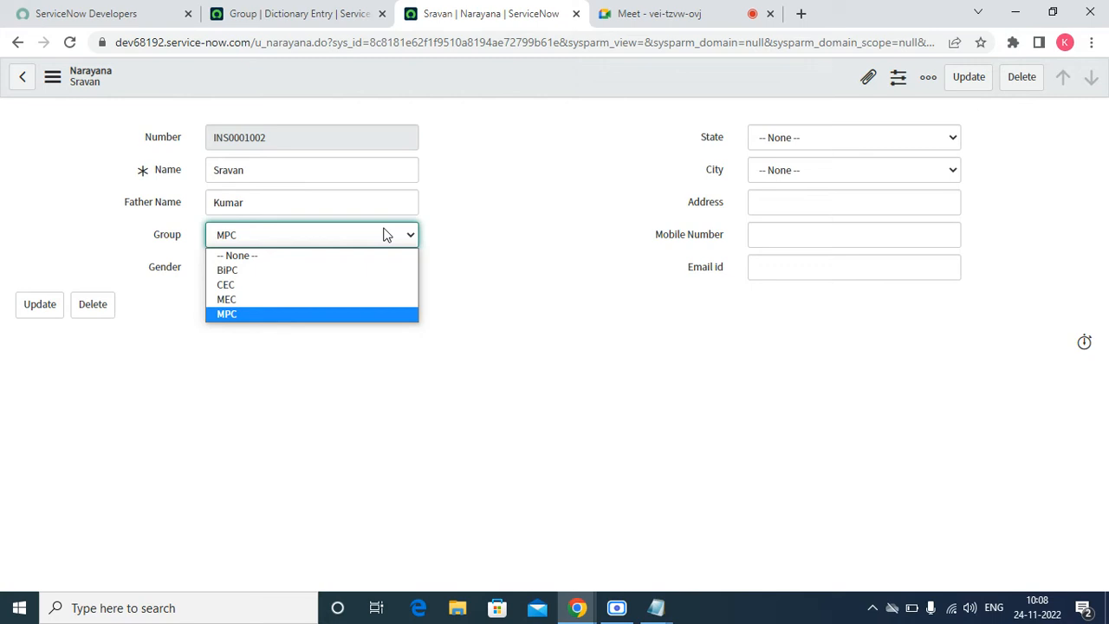
- Return to the Group dictionary entry and set the Sequence of the MPC choice to 250
left_click(310, 14)
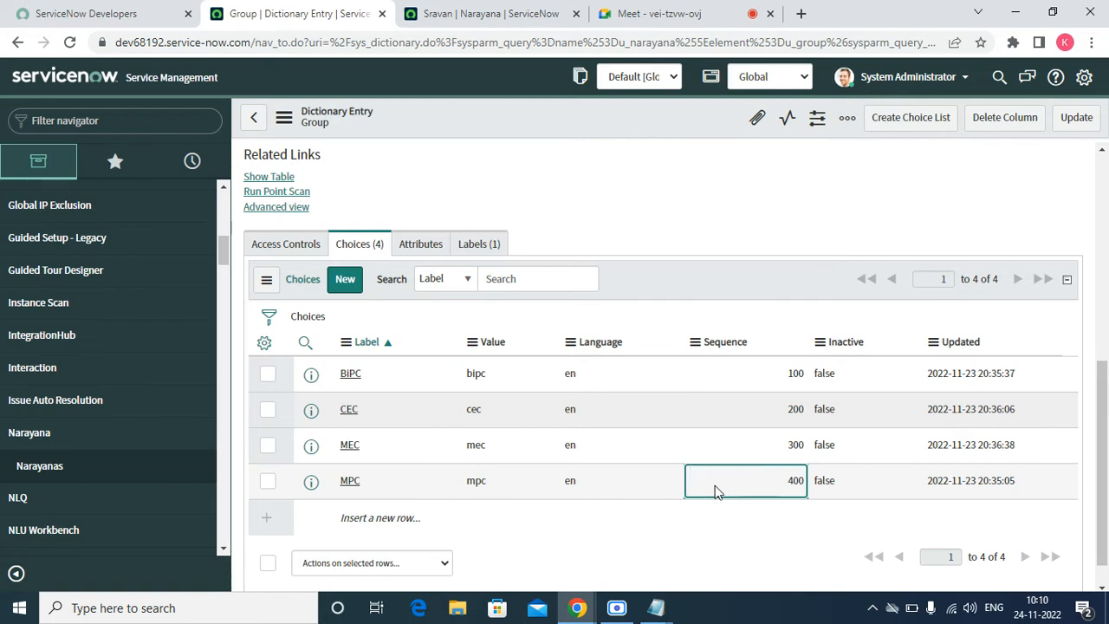
left_click(763, 454)
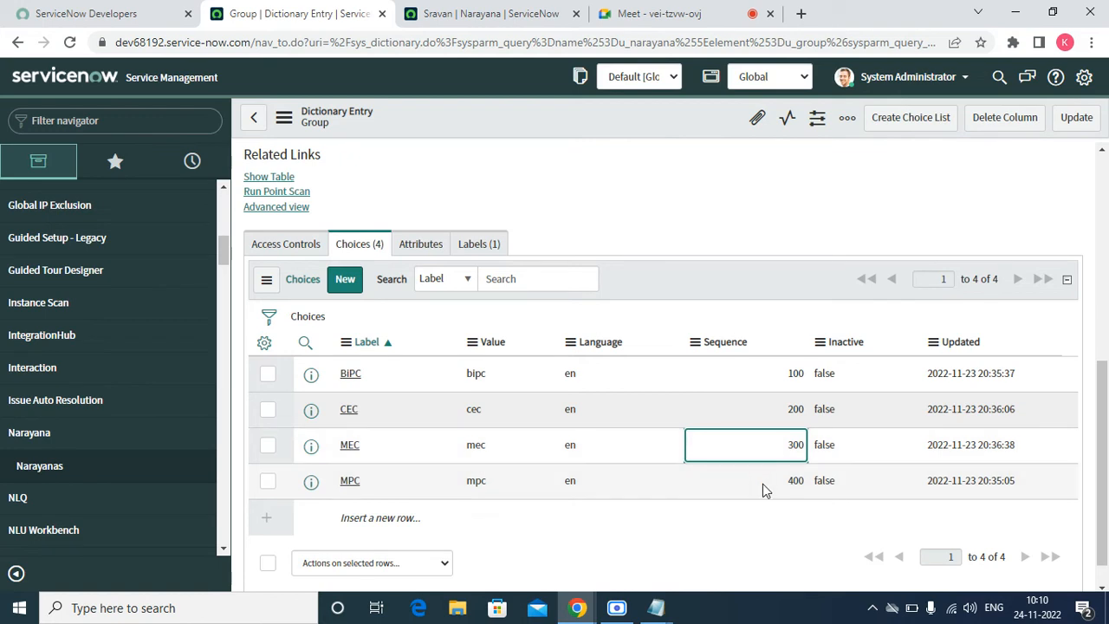
double_click(763, 484)
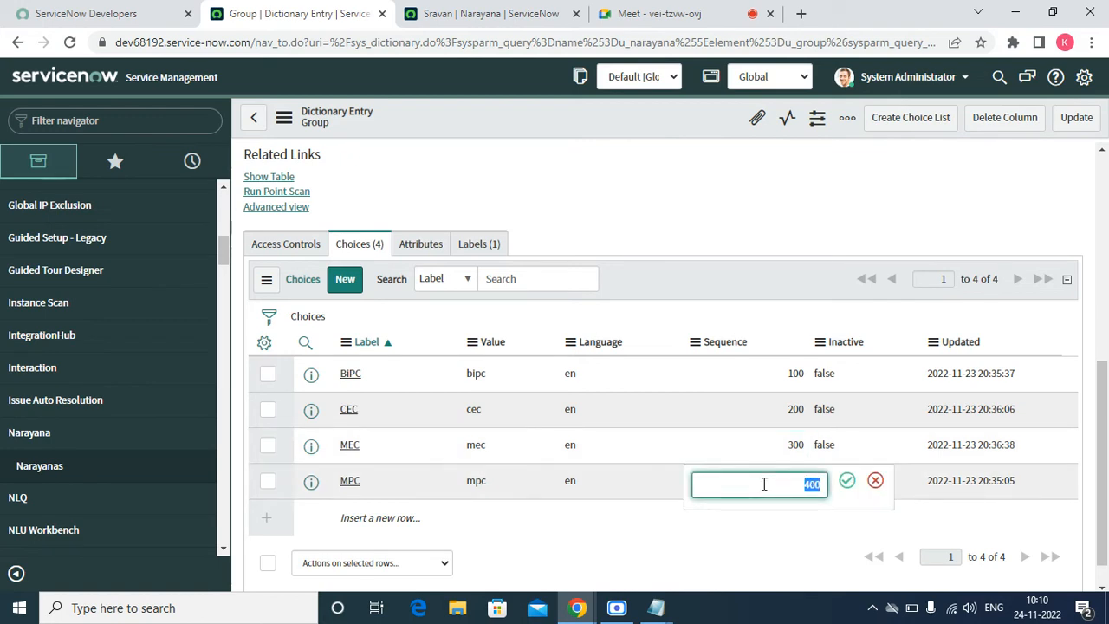
type("250")
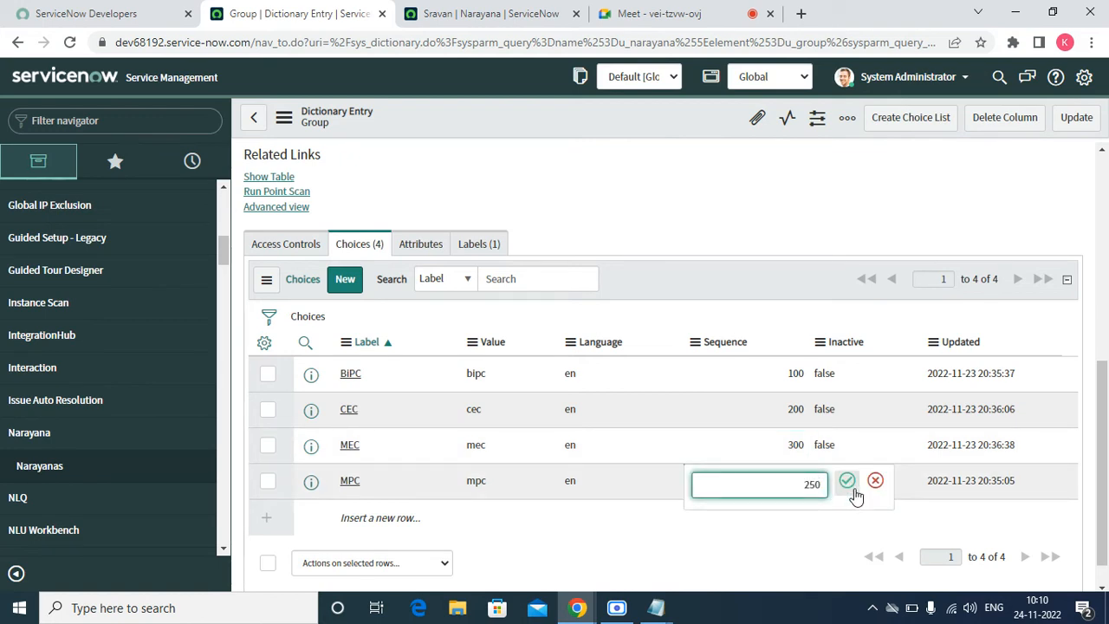
left_click(855, 492)
- Refresh the Choices list and sort it by Sequence in ascending order
right_click(662, 266)
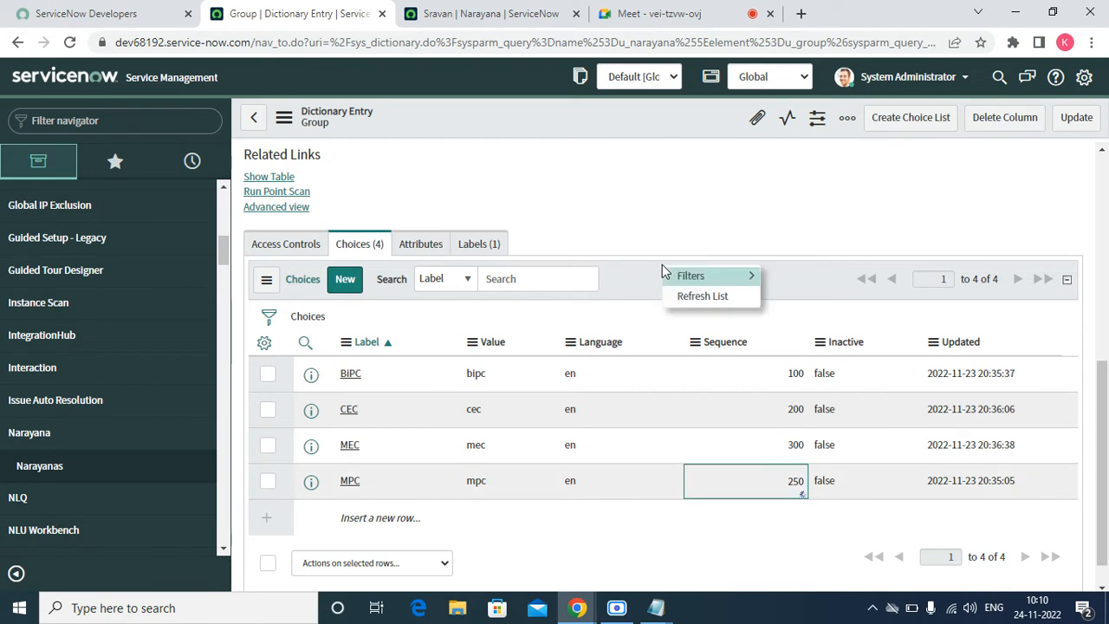
left_click(694, 296)
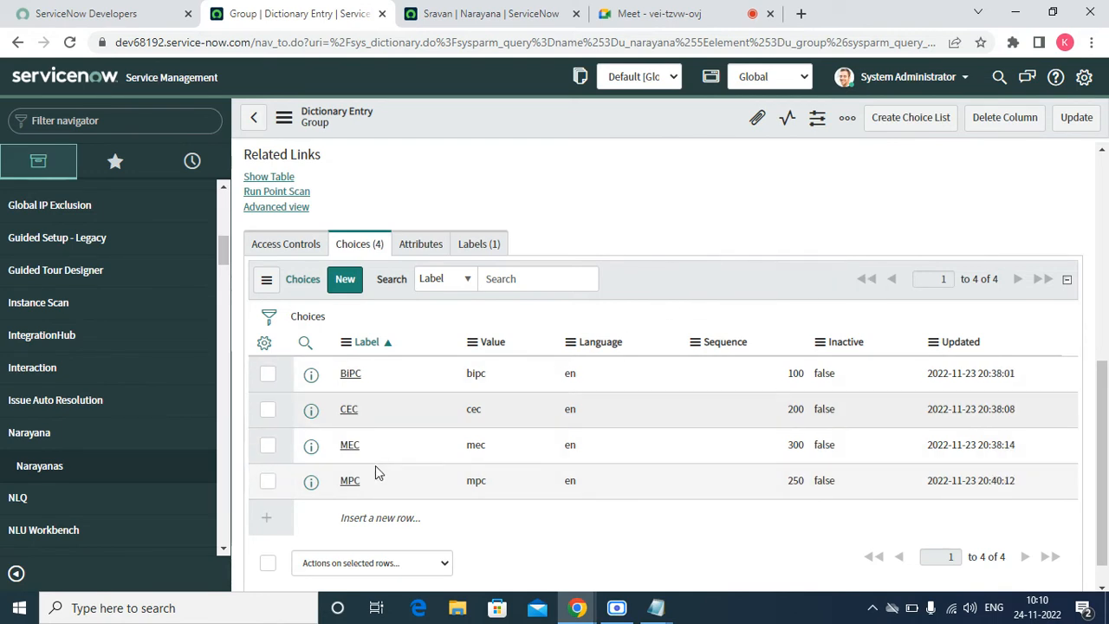
right_click(716, 349)
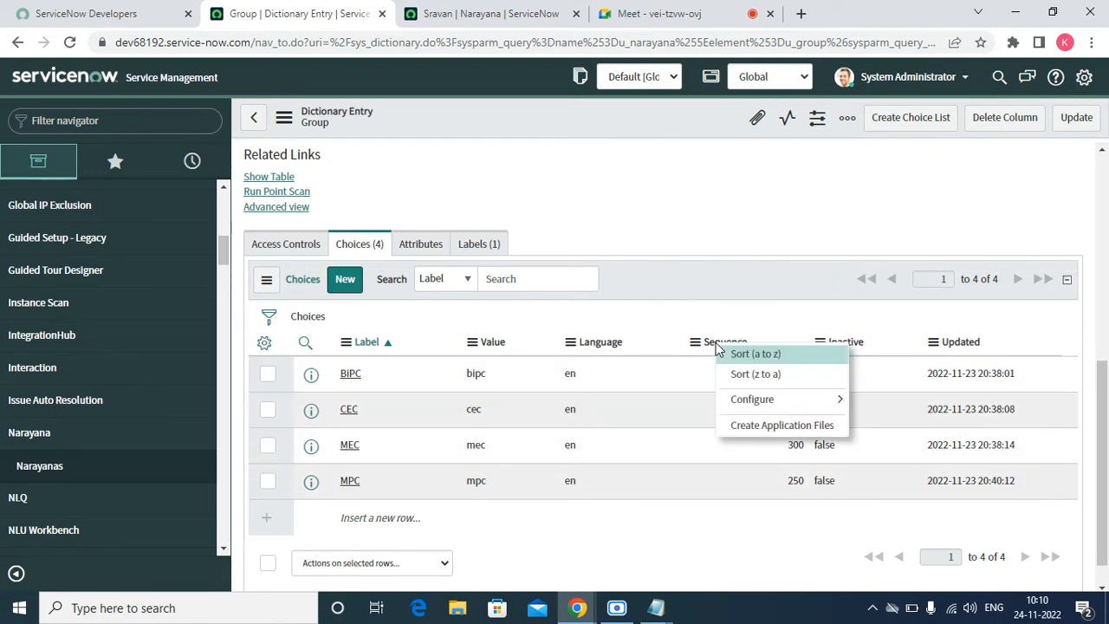
left_click(737, 355)
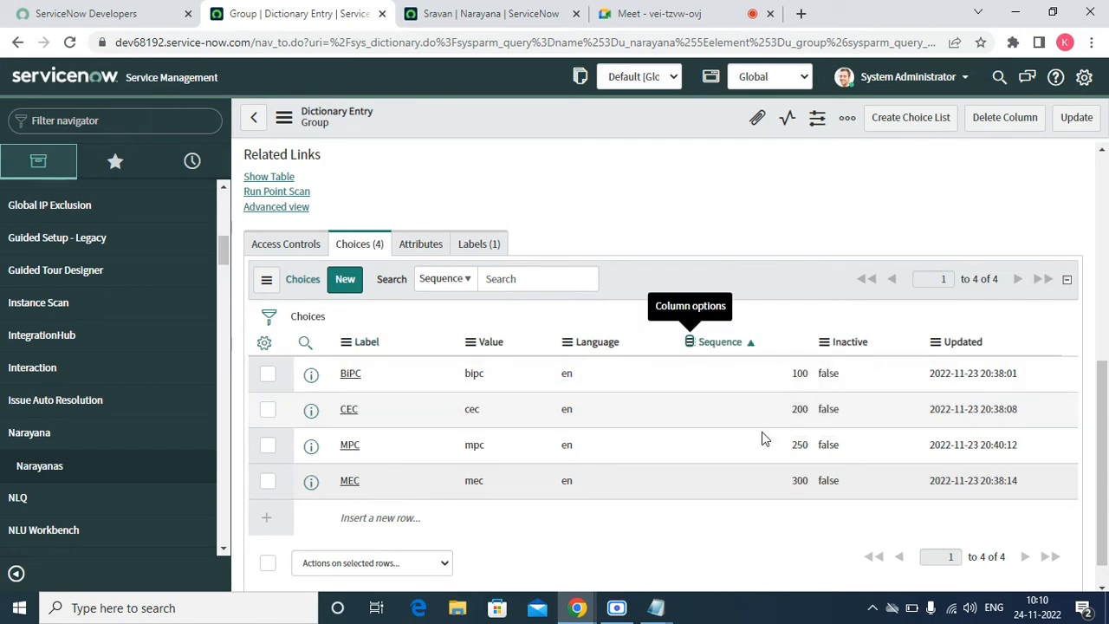
- Reload the Narayana record and review the order of its Group options with the changed MPC sequence
left_click(458, 16)
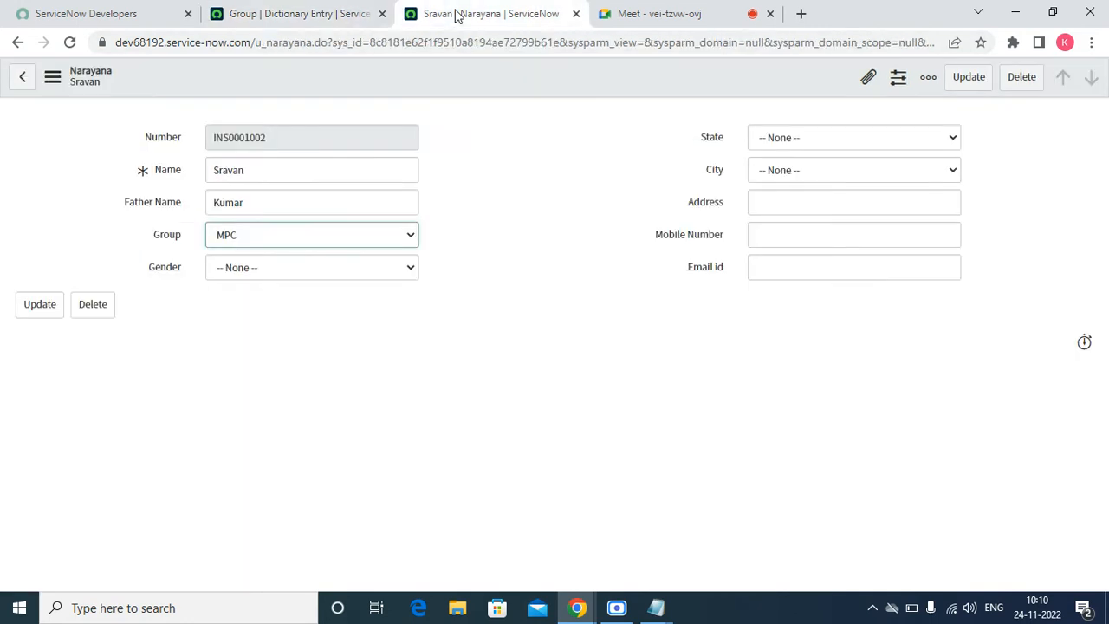
left_click(70, 42)
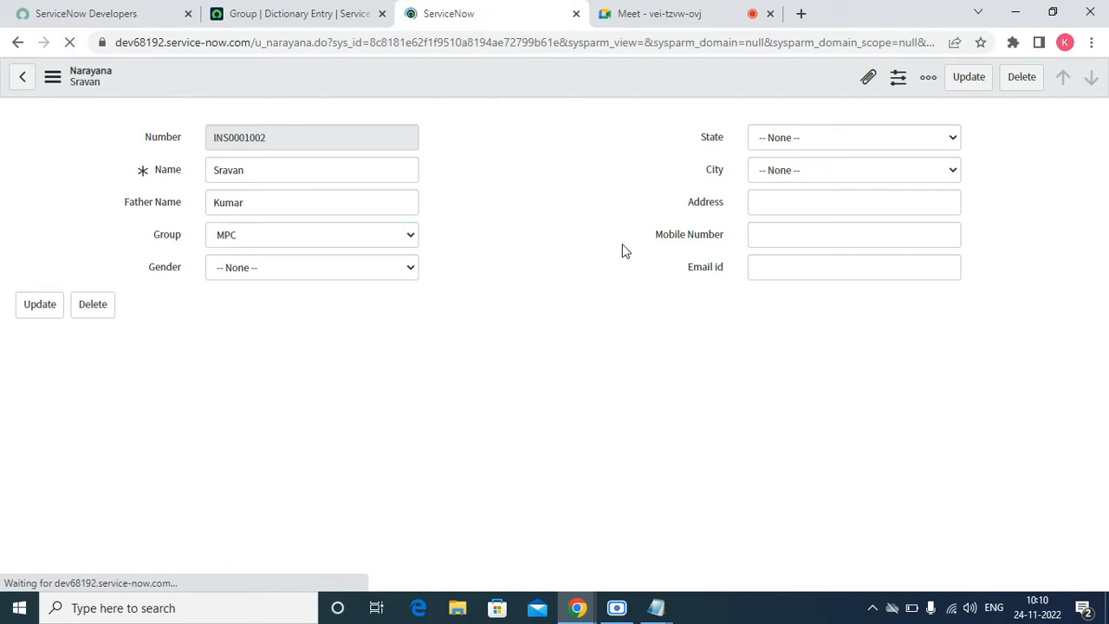
left_click(345, 238)
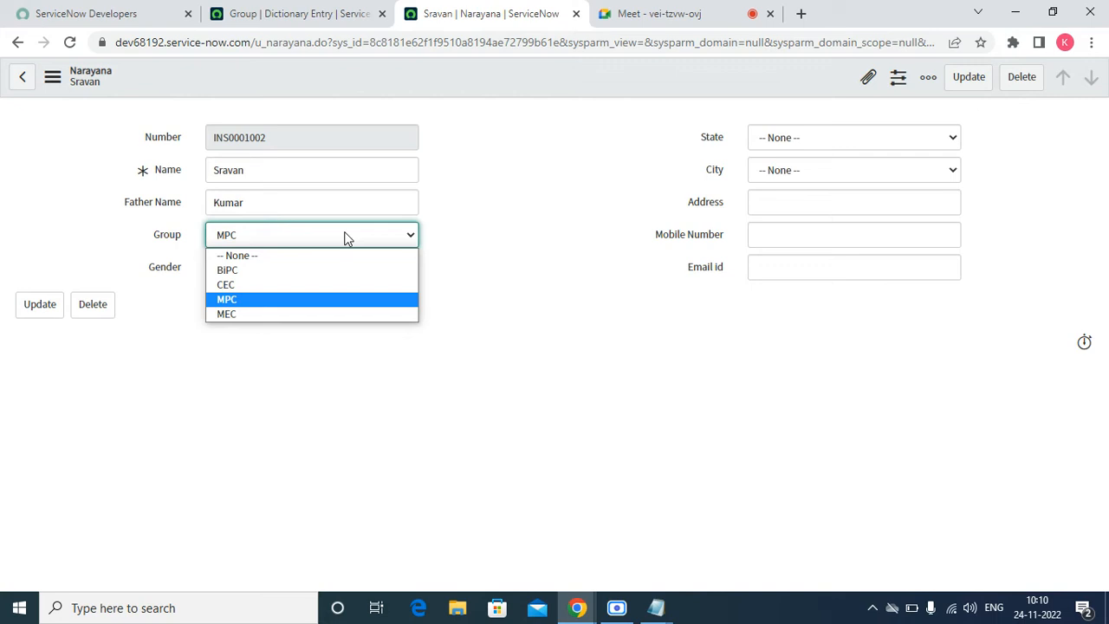
- Set the Choice specification of the Group dictionary entry to Suggestion and save the entry
left_click(330, 14)
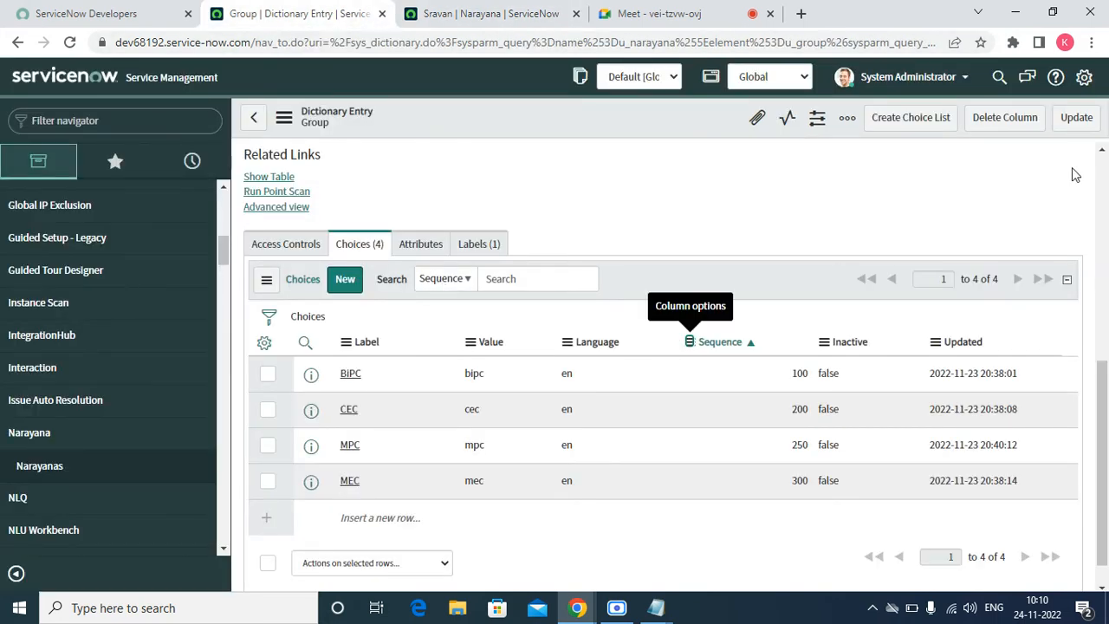
scroll(485, 236, "up", 3)
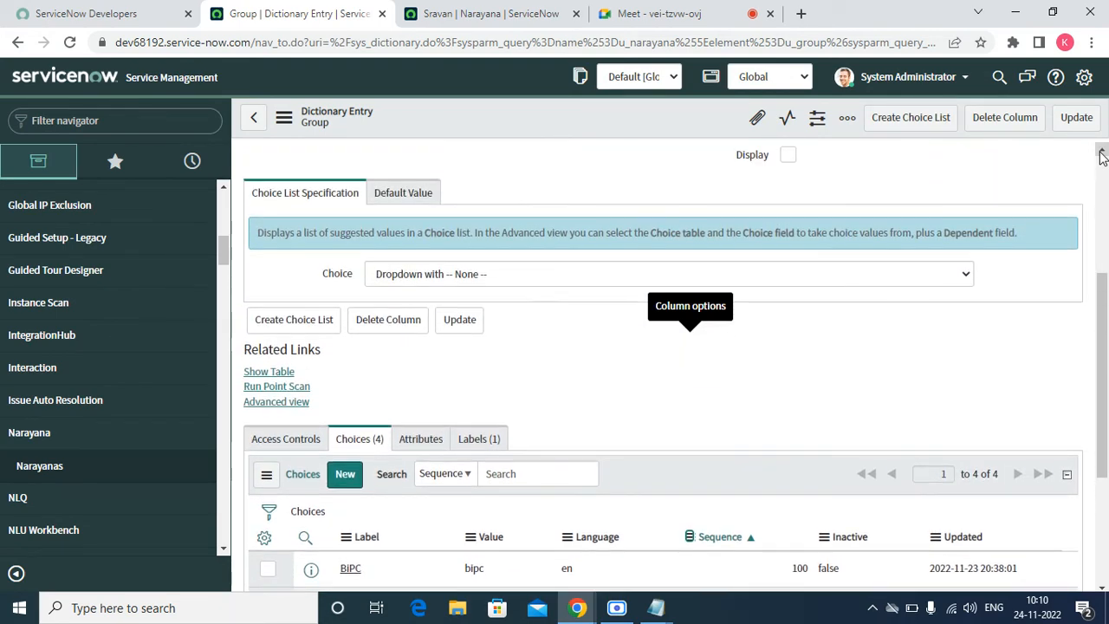
left_click(460, 279)
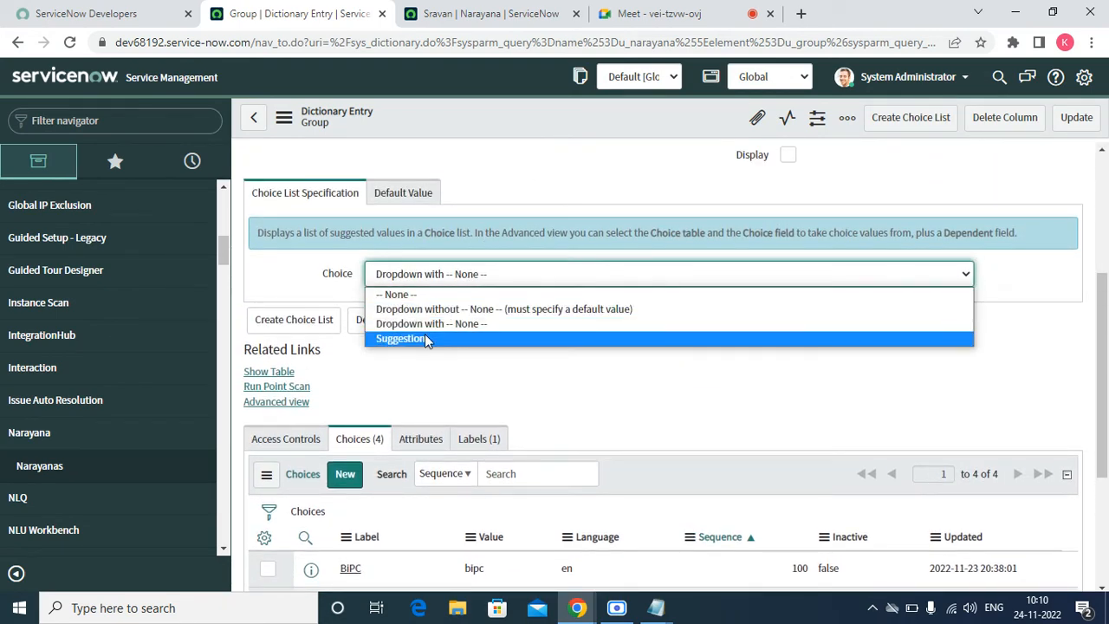
right_click(455, 122)
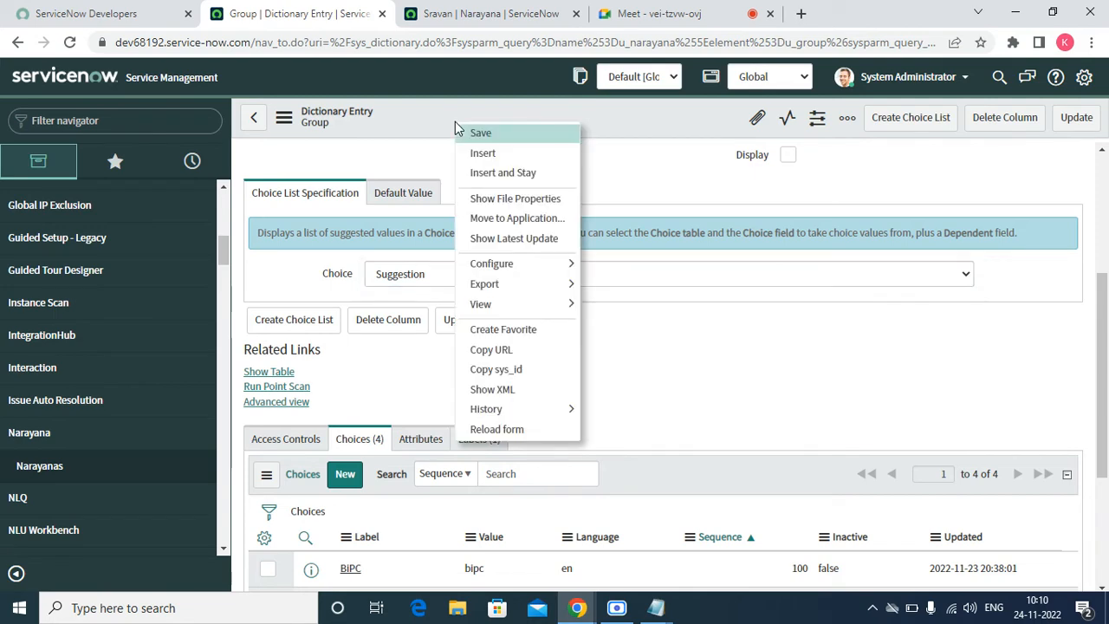
left_click(477, 136)
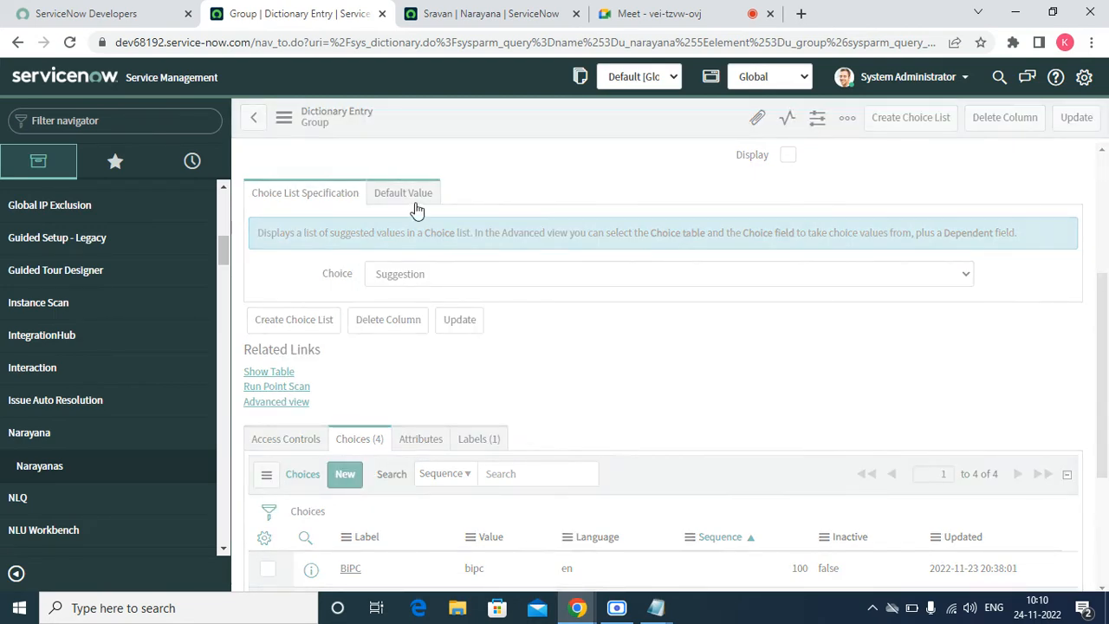
- Reload the Narayana record and choose MEC from the list of suggested items for the Group field
left_click(481, 13)
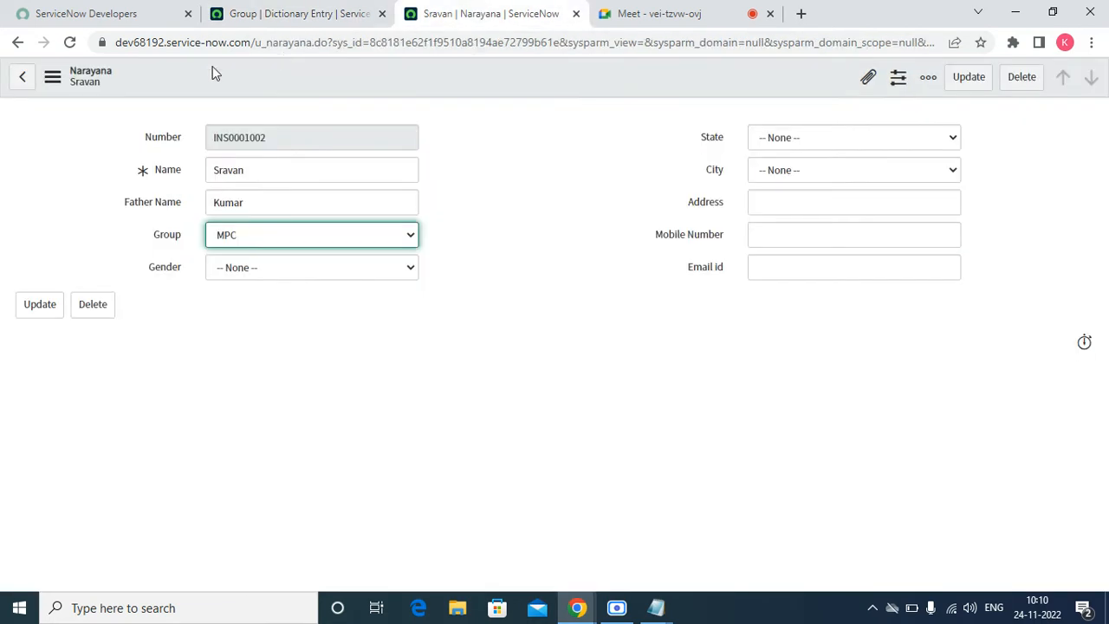
left_click(70, 43)
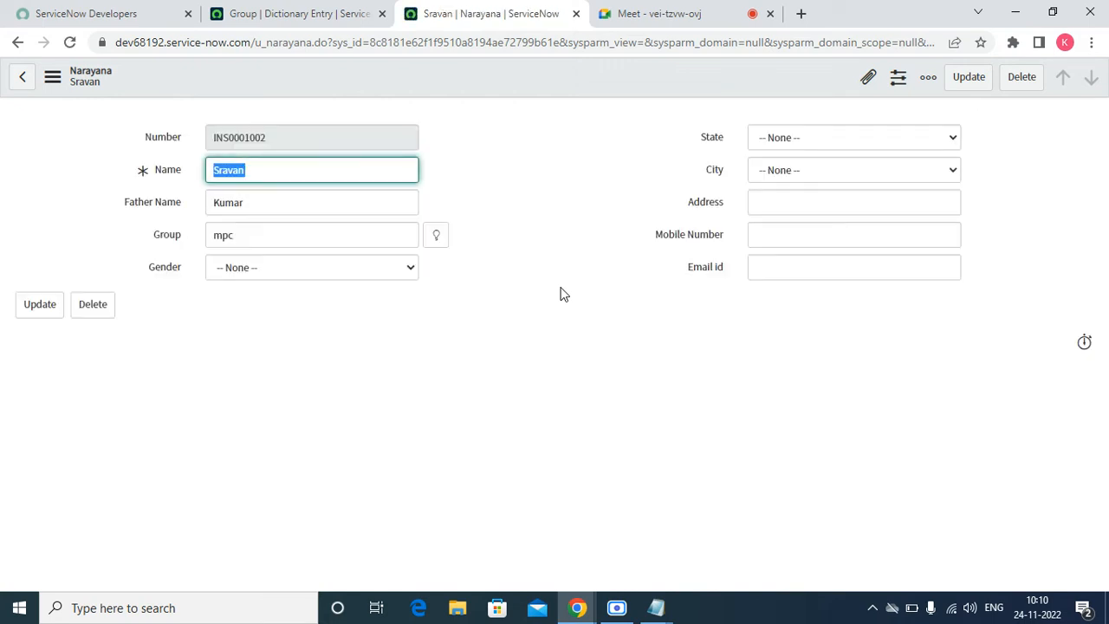
left_click(354, 235)
double_click(354, 235)
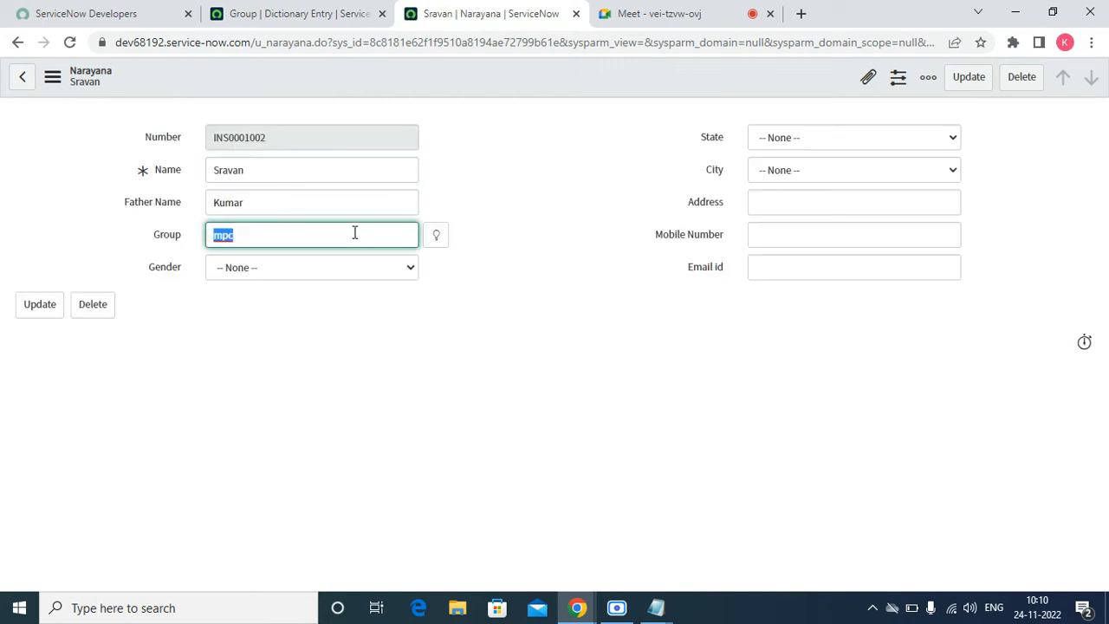
left_click(430, 242)
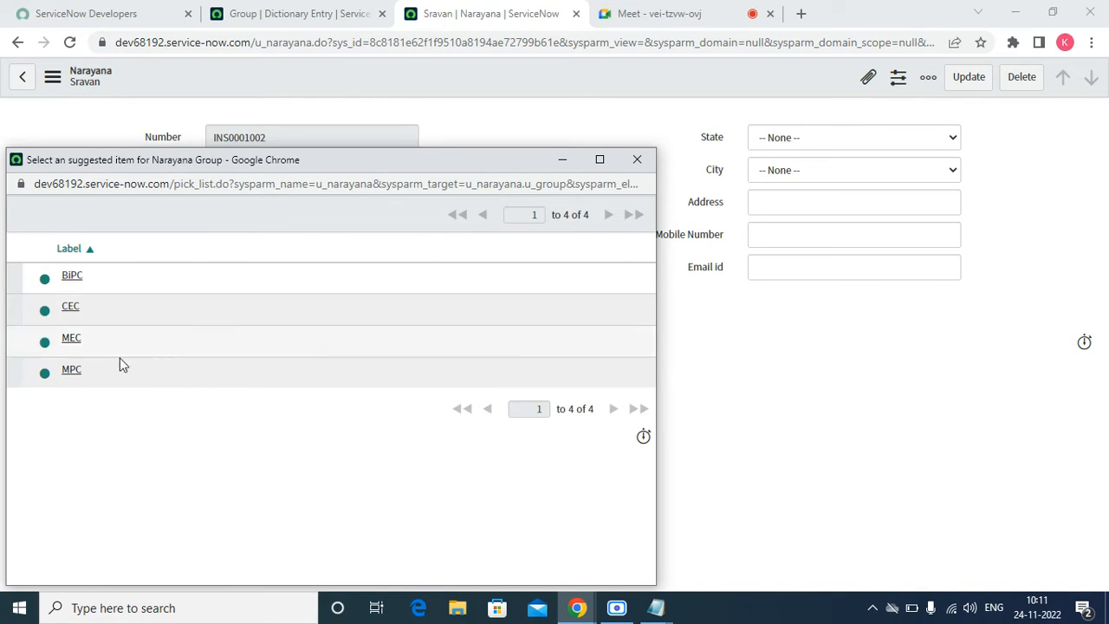
left_click(72, 340)
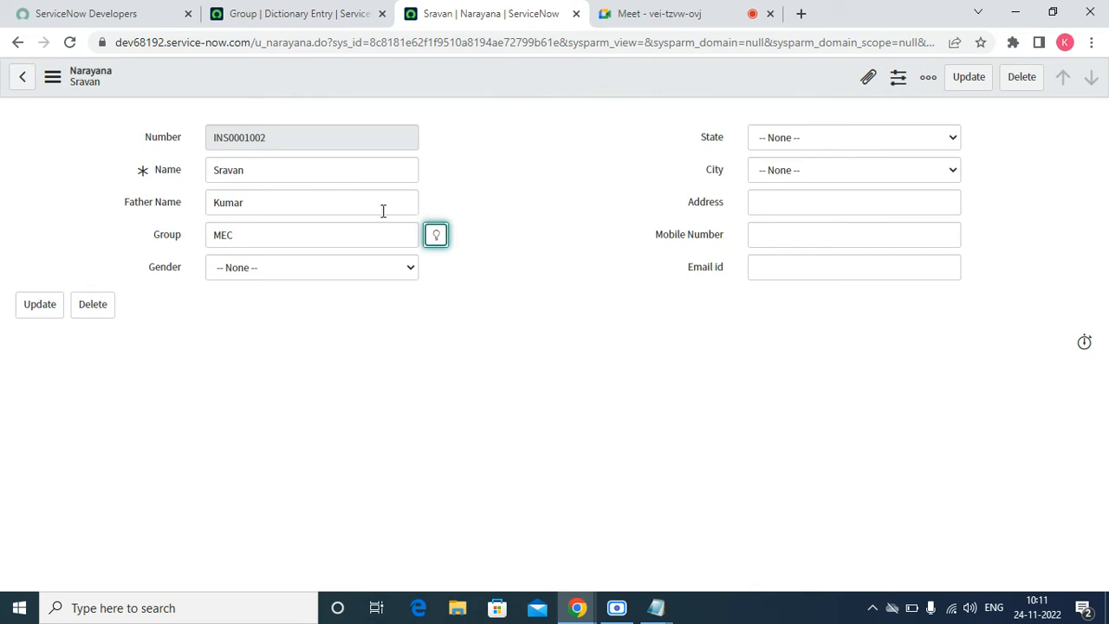
- Replace the Group value with the custom text HEC and save the record
double_click(357, 235)
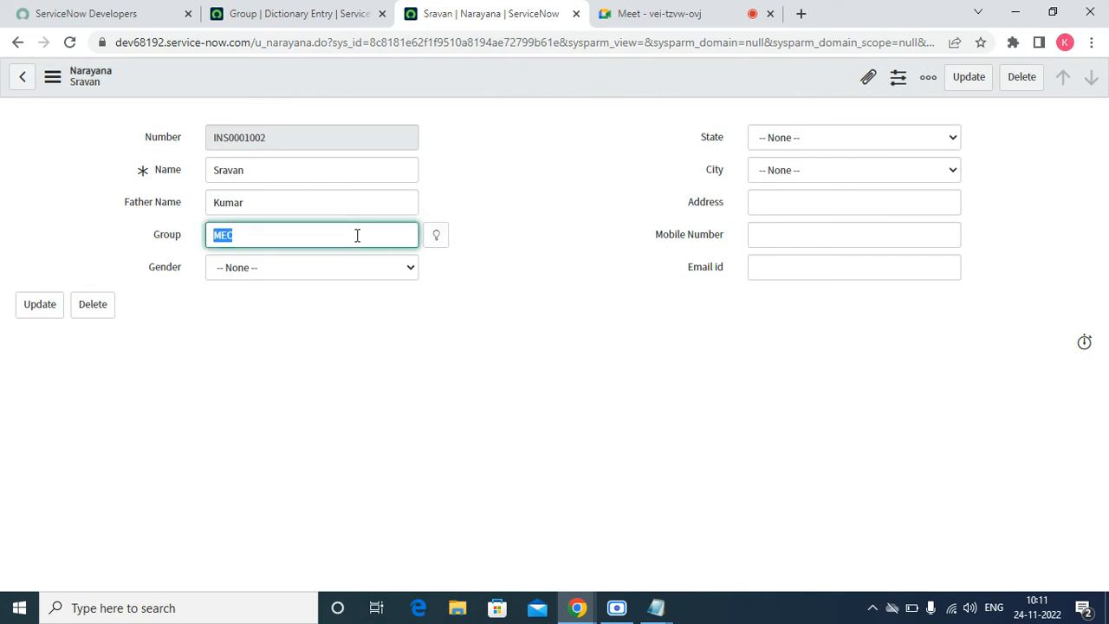
type("HEC")
right_click(388, 76)
left_click(414, 81)
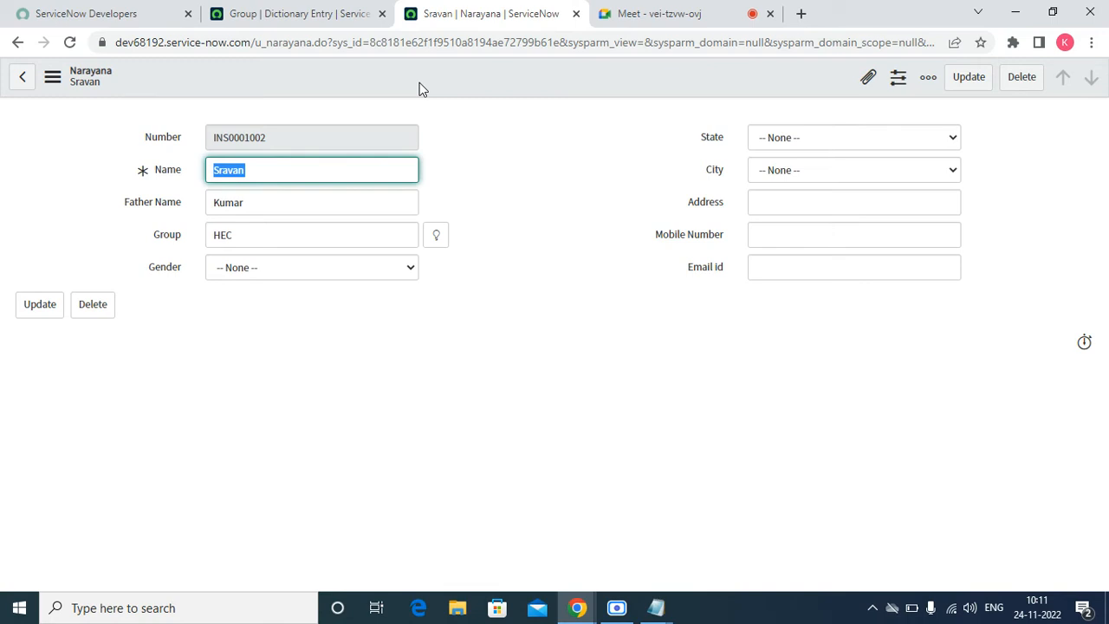
- Reload the Group dictionary entry, set its Choice specification to Dropdown with -- None --, and save it
left_click(314, 15)
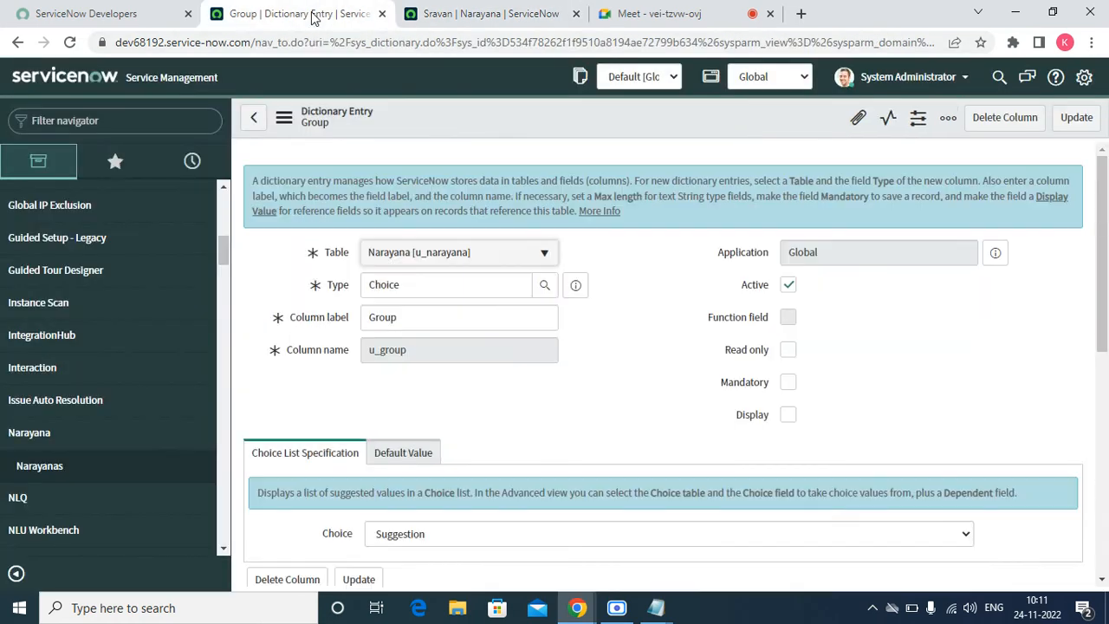
left_click(69, 41)
left_click(491, 7)
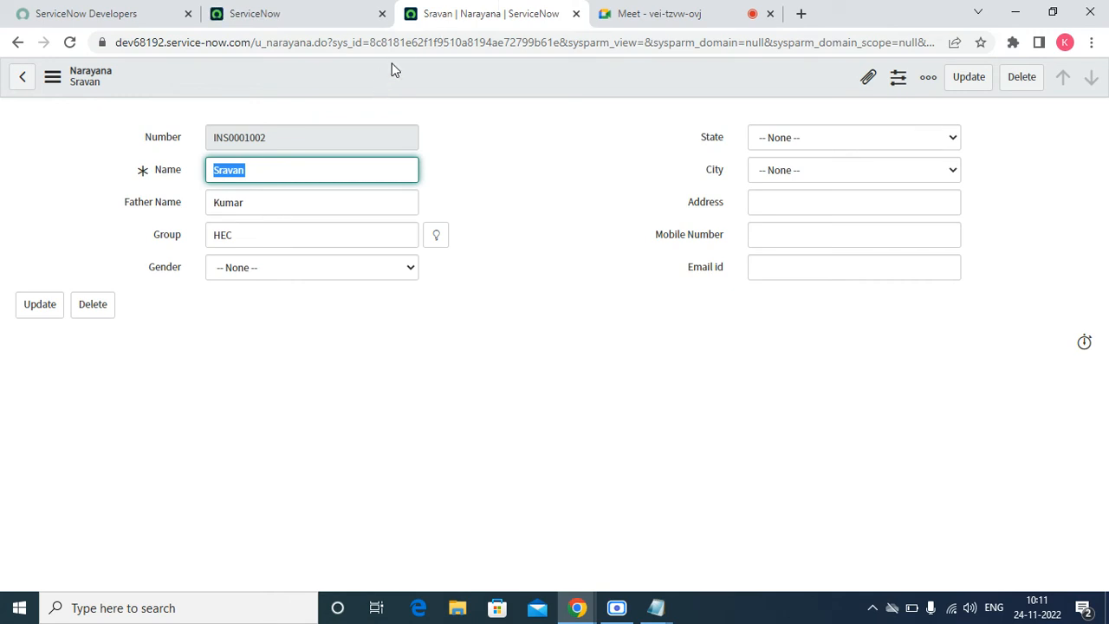
left_click(305, 13)
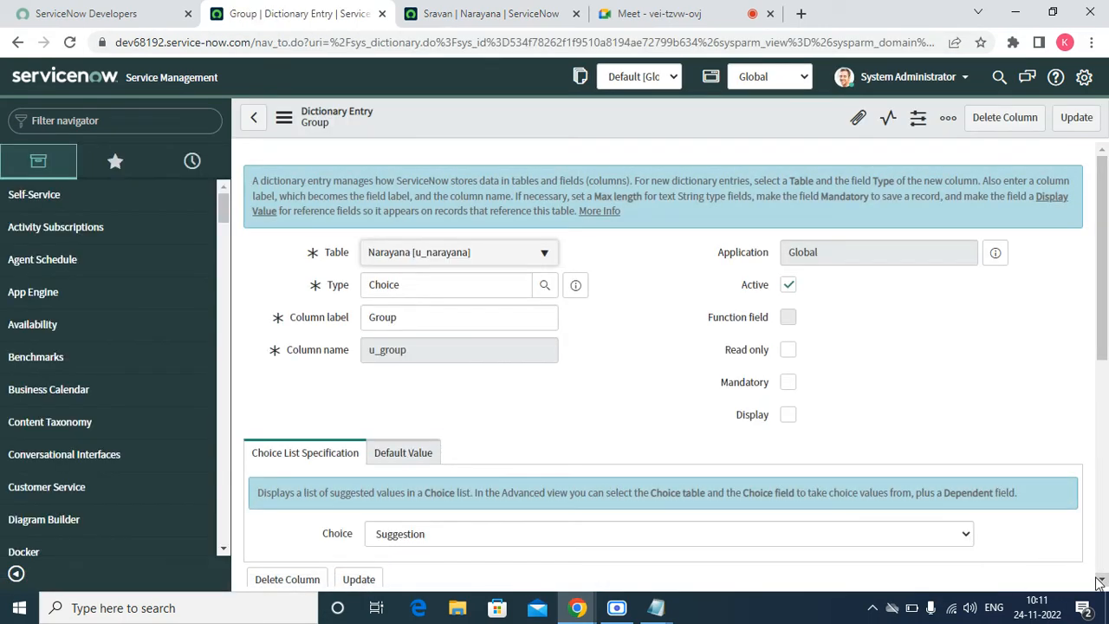
scroll(1099, 582, "down", 3)
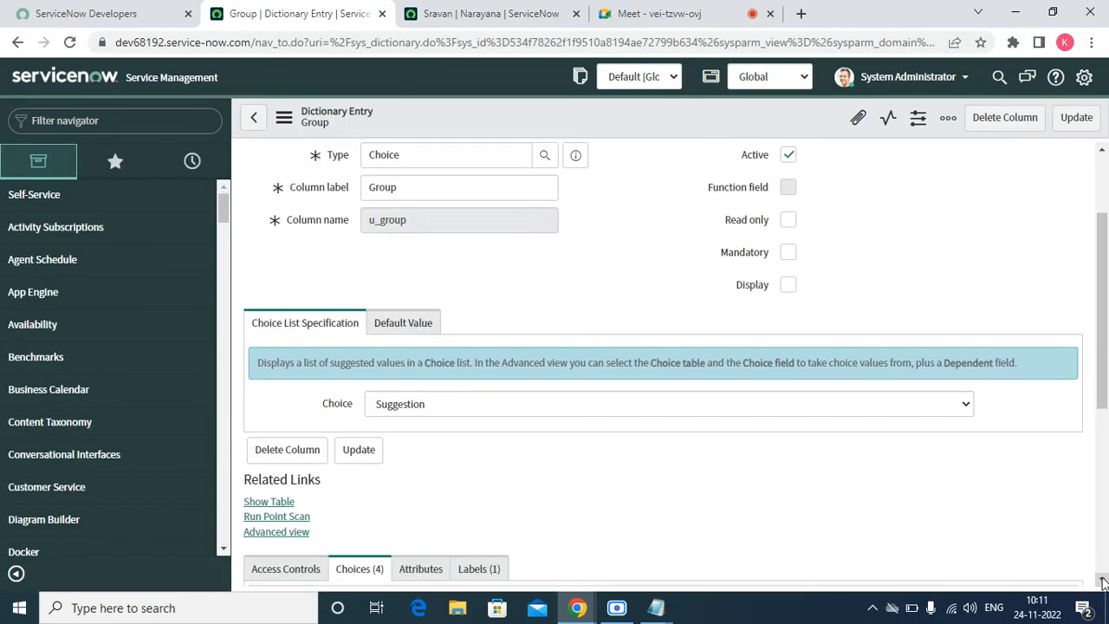
left_click(571, 402)
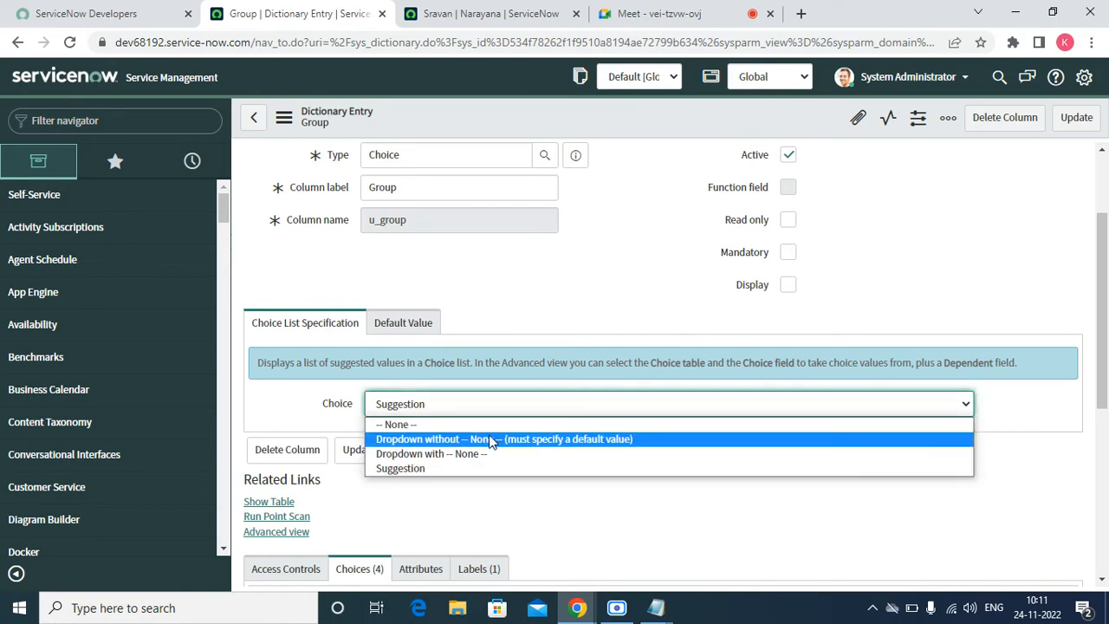
left_click(465, 452)
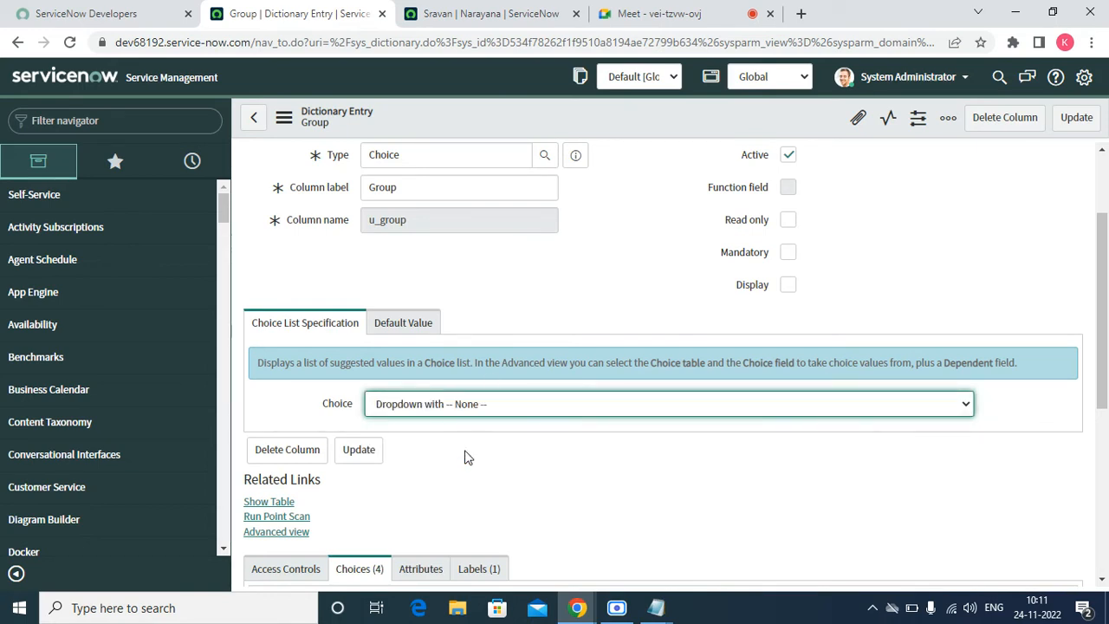
right_click(478, 114)
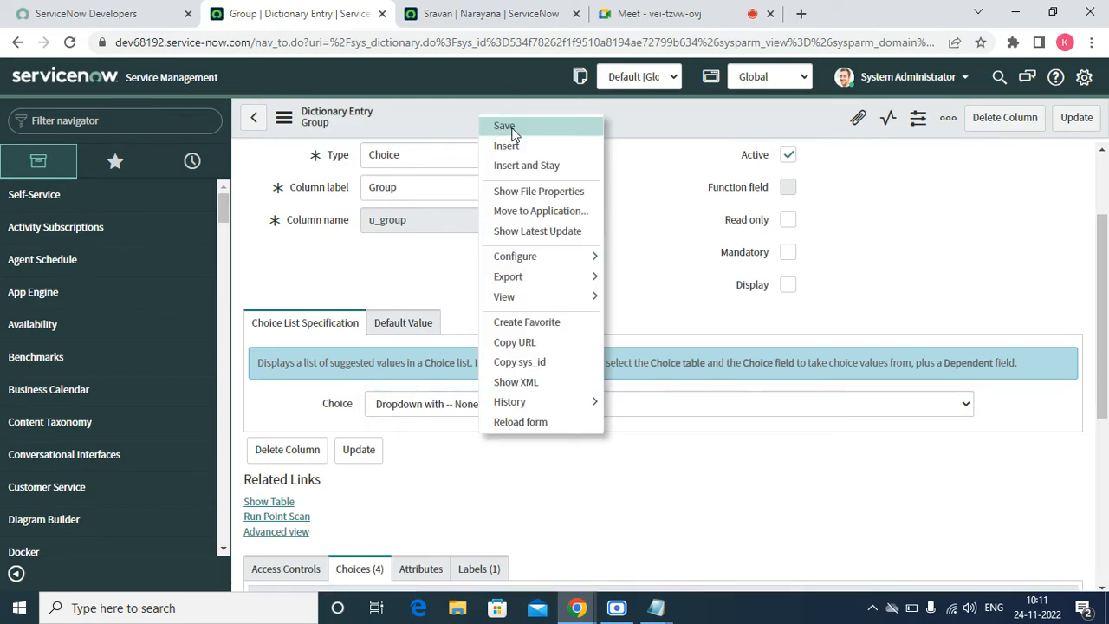
left_click(506, 126)
- Reload the Narayana record, change its Group to CEC from the dropdown, and save the record
left_click(475, 13)
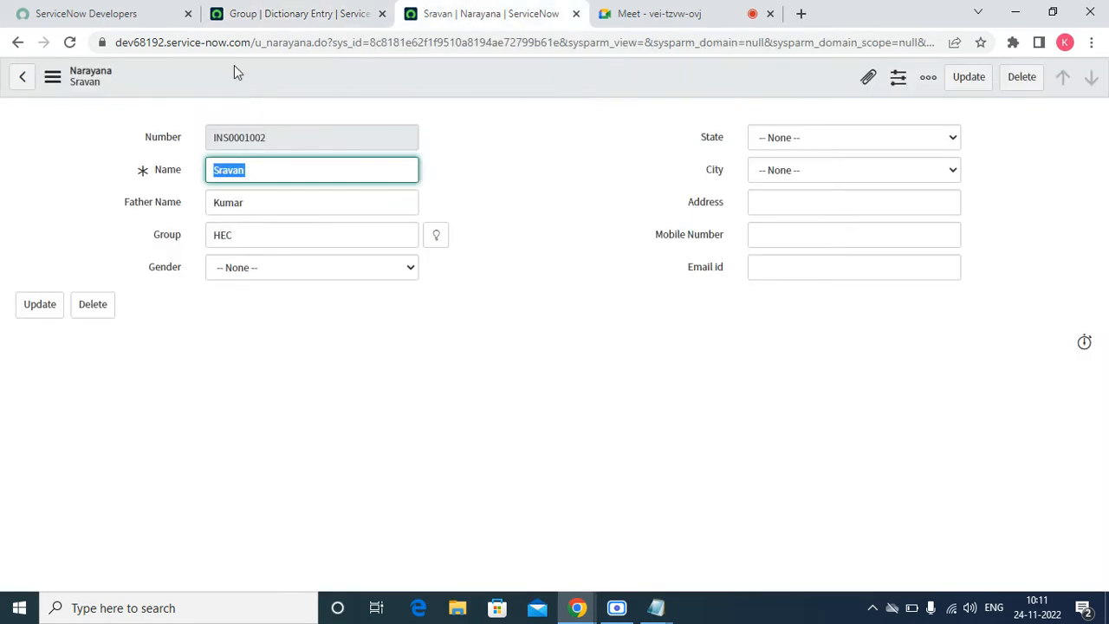
left_click(69, 42)
left_click(314, 235)
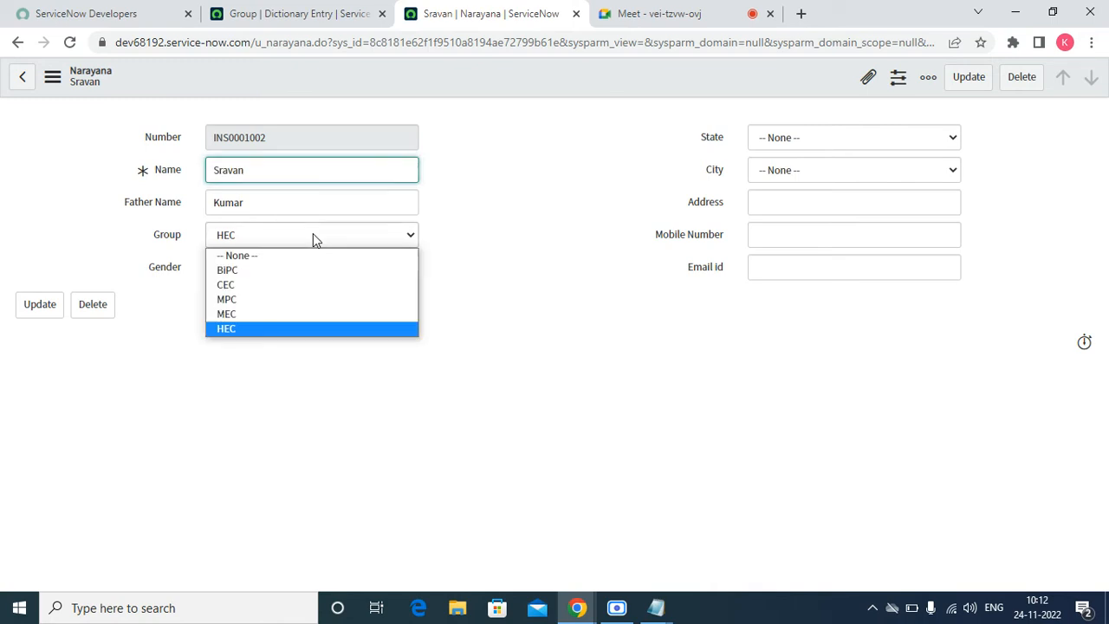
left_click(245, 287)
right_click(379, 74)
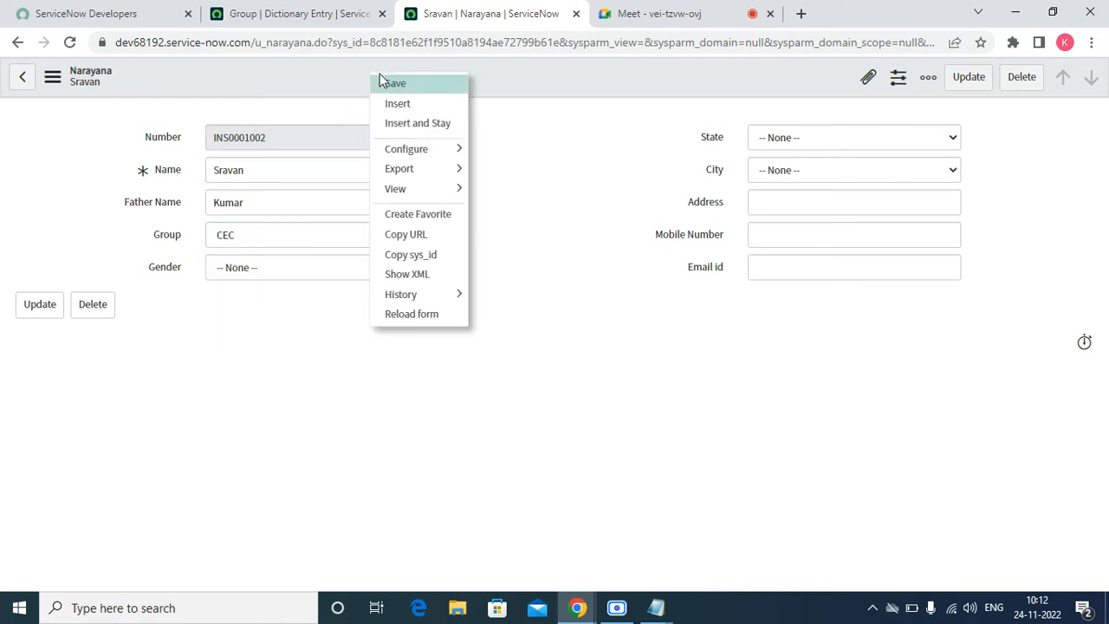
left_click(403, 83)
- Set the Choice specification of the Group dictionary entry to Dropdown without -- None --
left_click(339, 12)
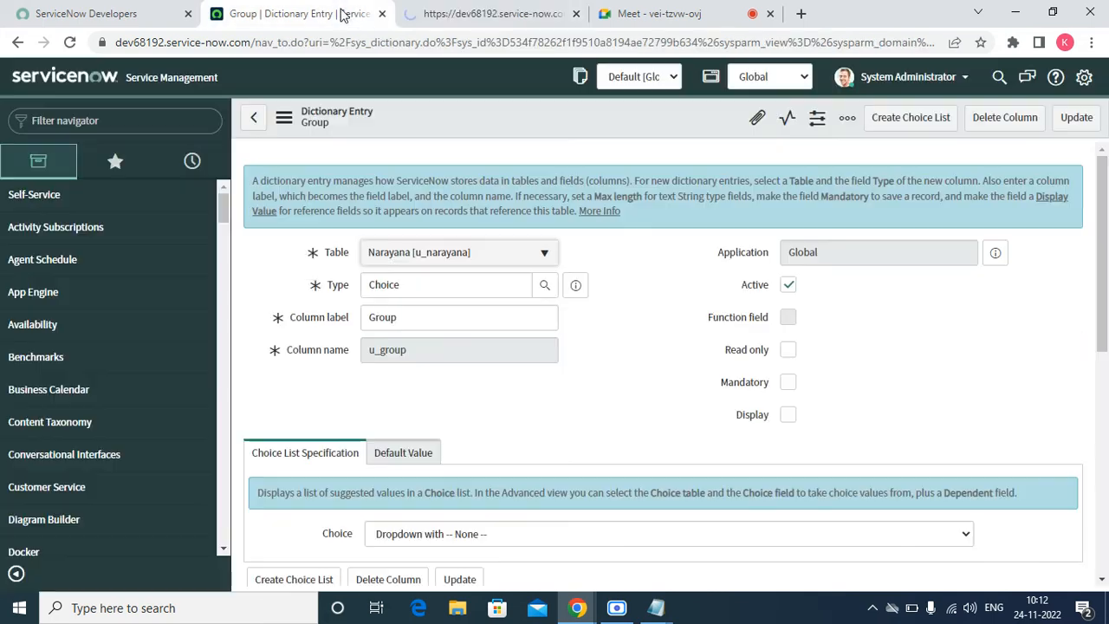
left_click(1103, 580)
scroll(1102, 582, "down", 2)
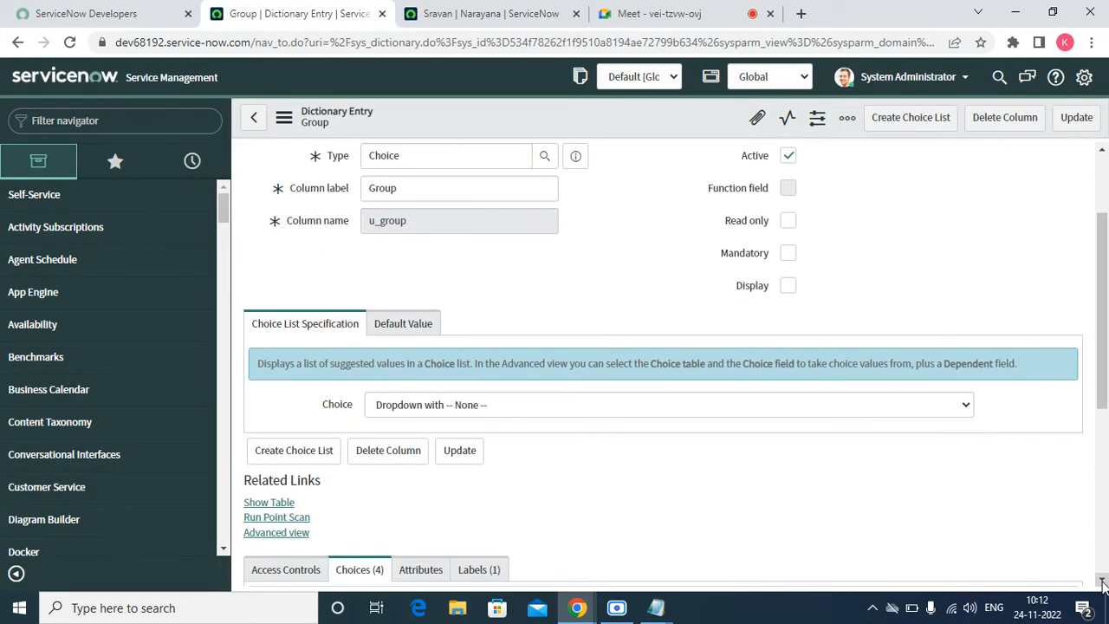
left_click(593, 400)
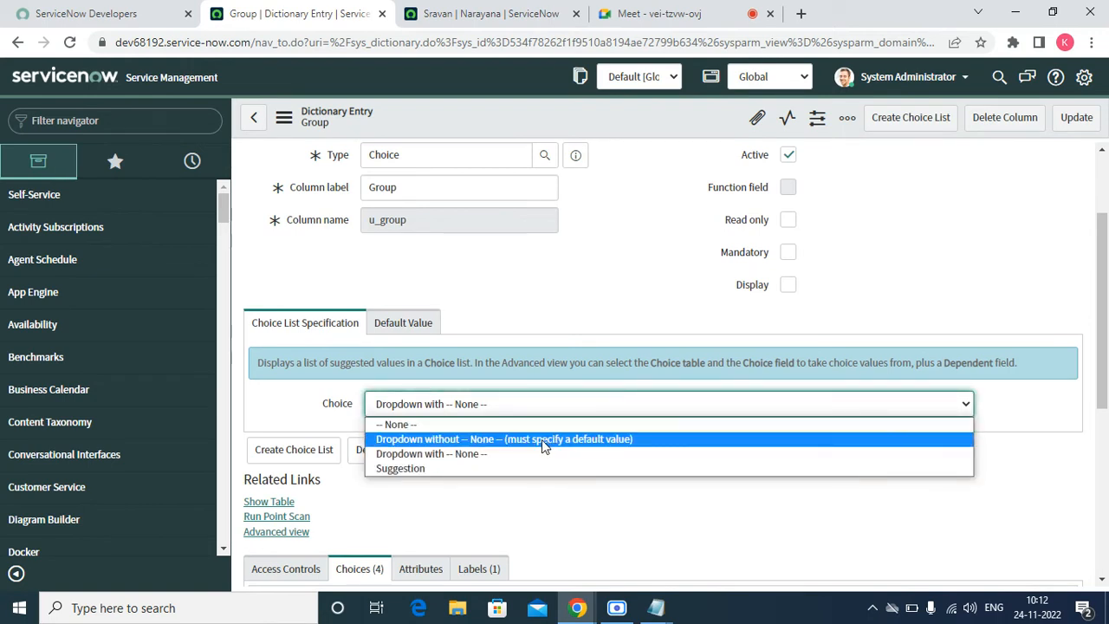
left_click(541, 440)
- Give the Group field the default value mec and save the dictionary entry
left_click(407, 322)
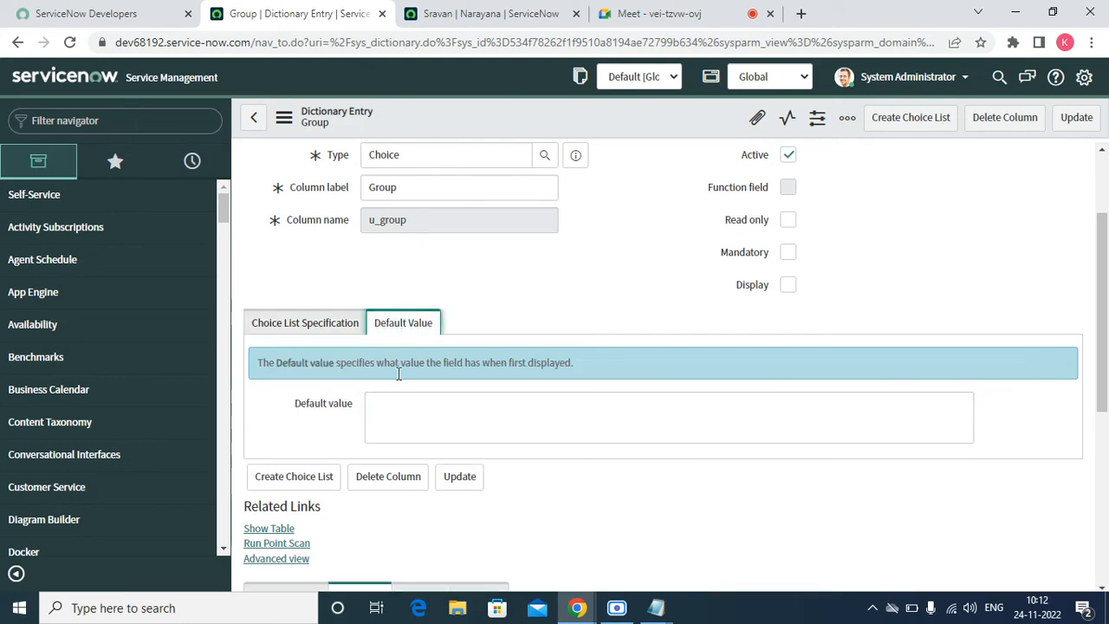
left_click(413, 418)
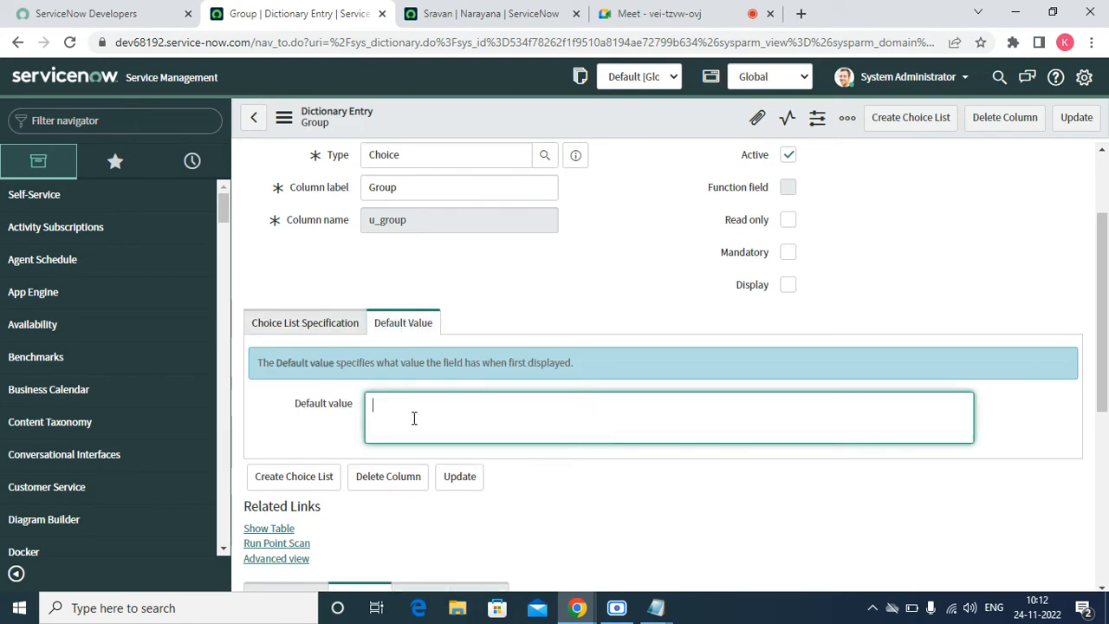
type("mec")
right_click(622, 127)
left_click(650, 144)
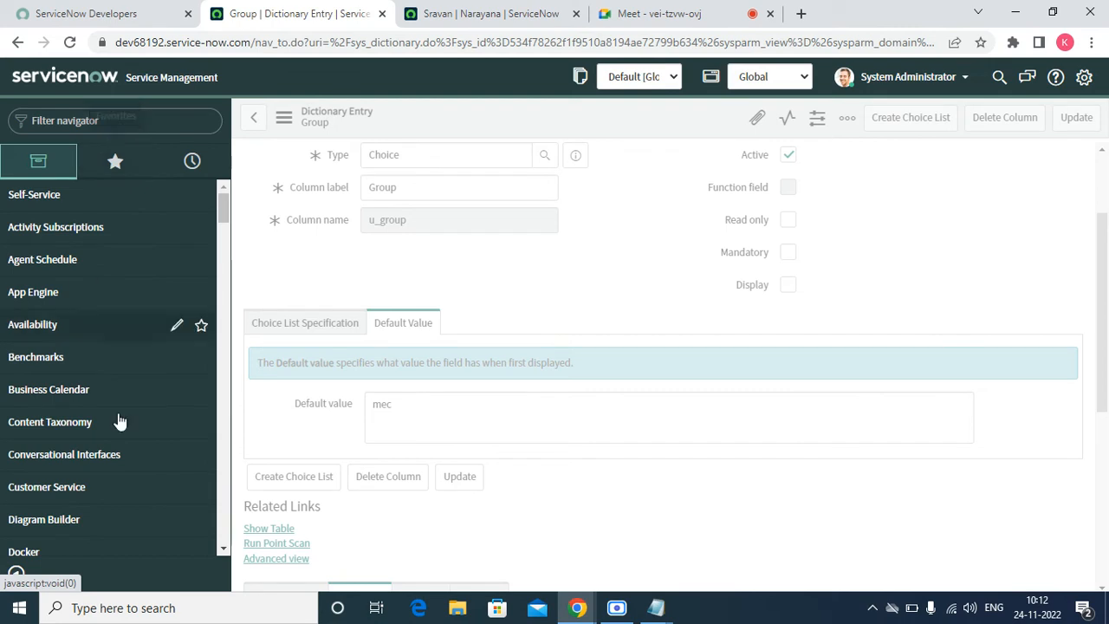
- Filter the navigator for nara and add the Narayanas module to the favorites
left_click(130, 122)
type("n")
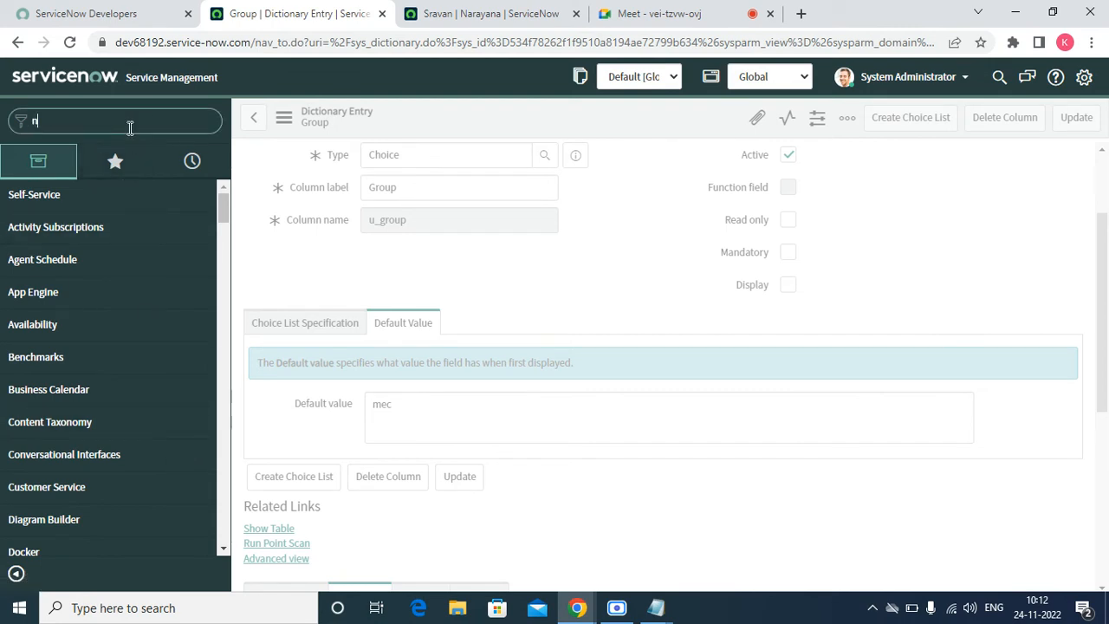
type("ara")
left_click(214, 228)
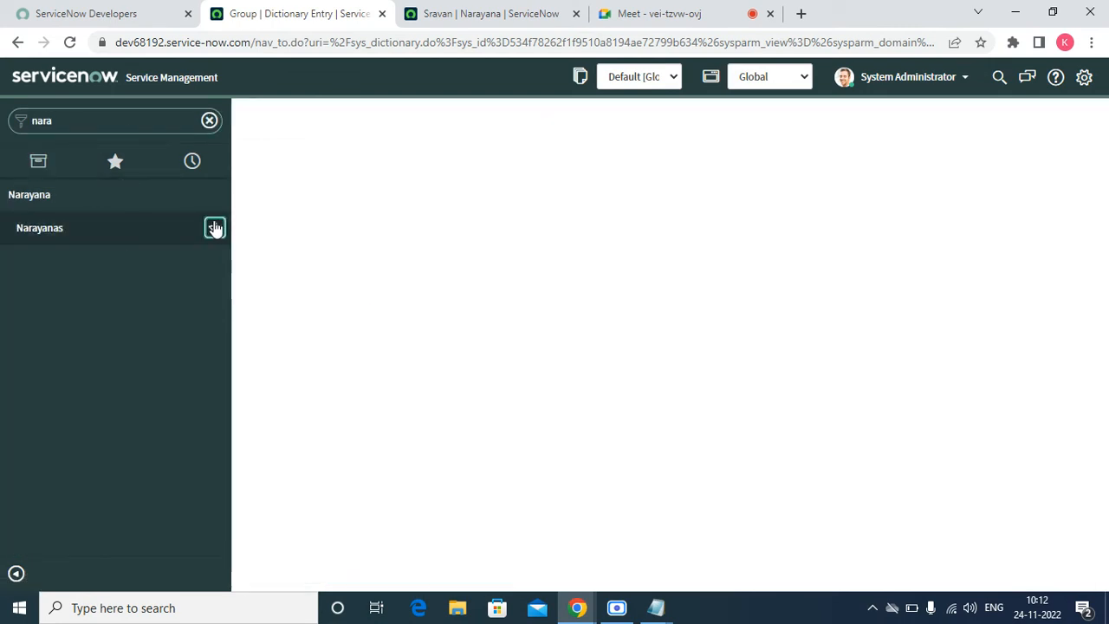
right_click(67, 228)
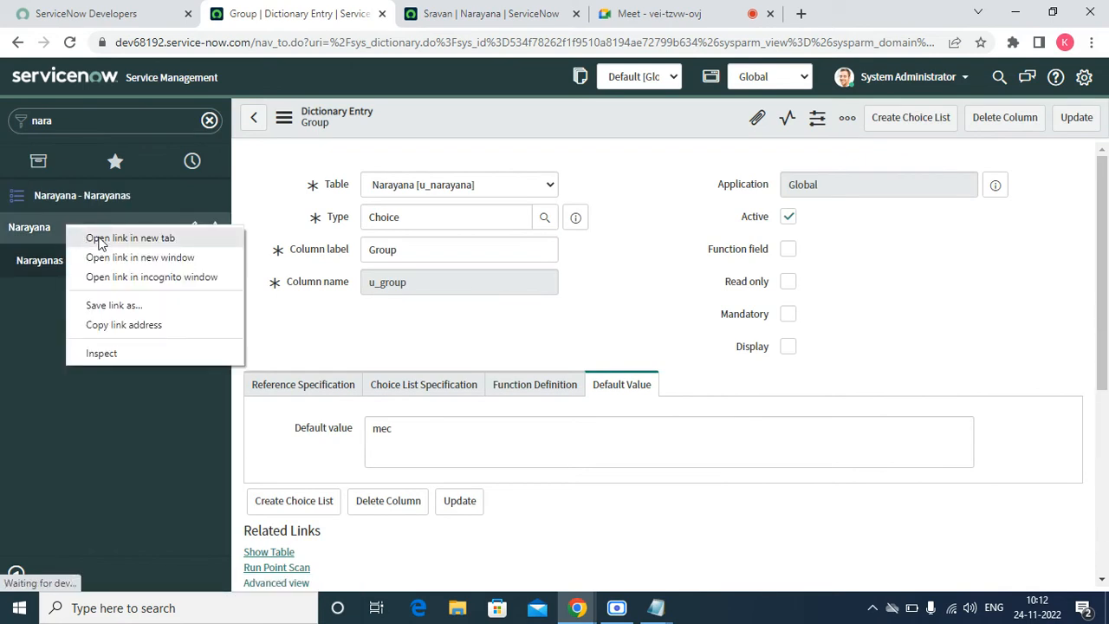
left_click(98, 242)
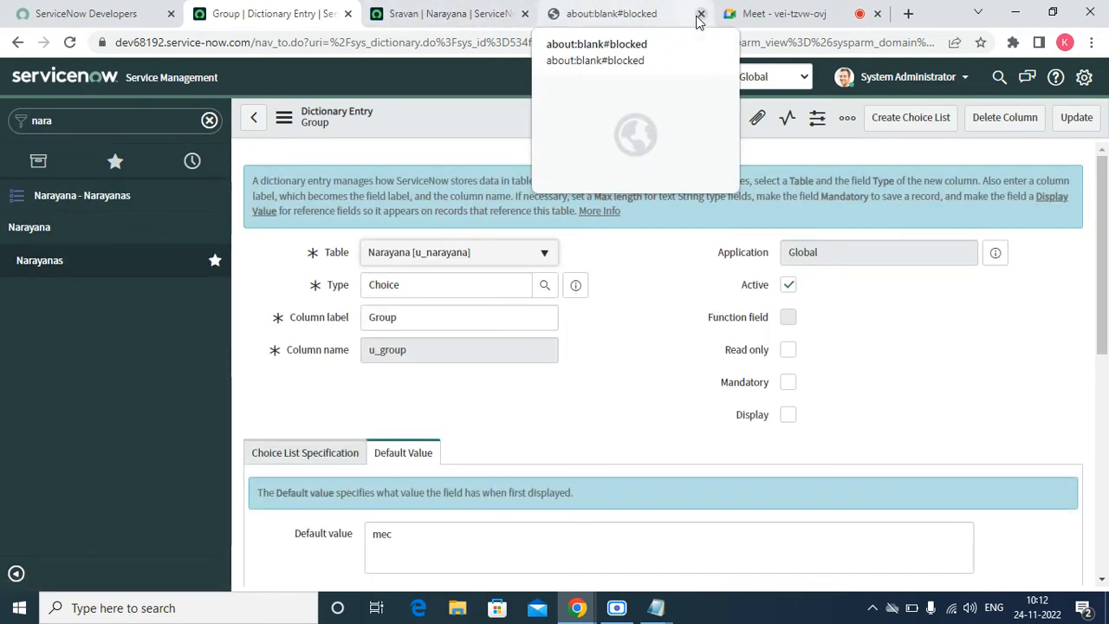
left_click(700, 15)
- Open the Narayanas favorite in a new browser tab and start a new record from its list
right_click(73, 201)
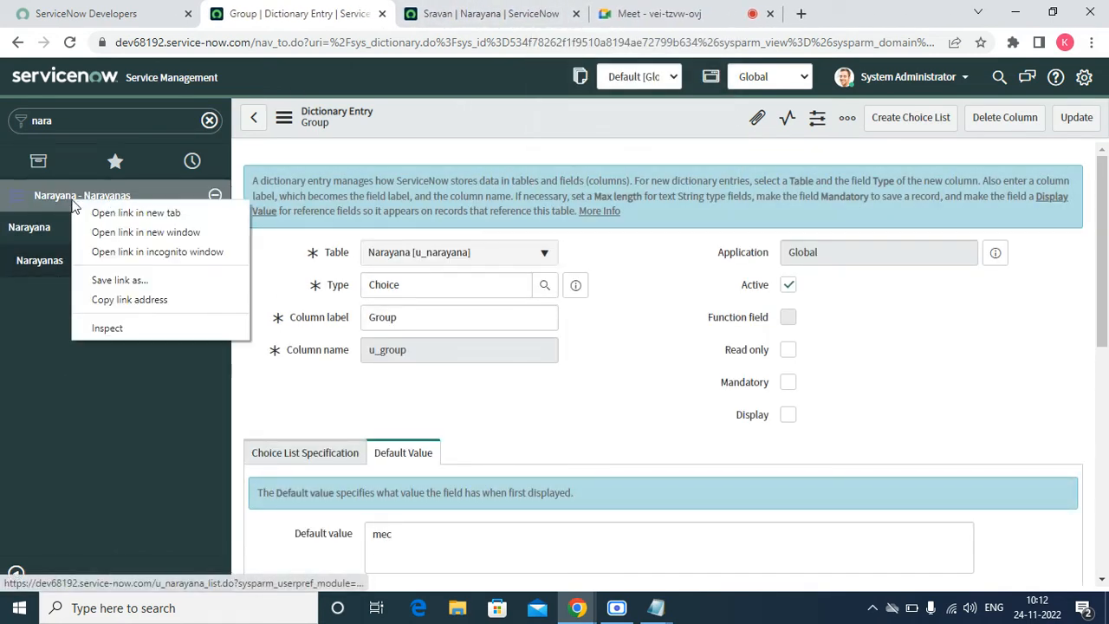
left_click(101, 213)
left_click(626, 11)
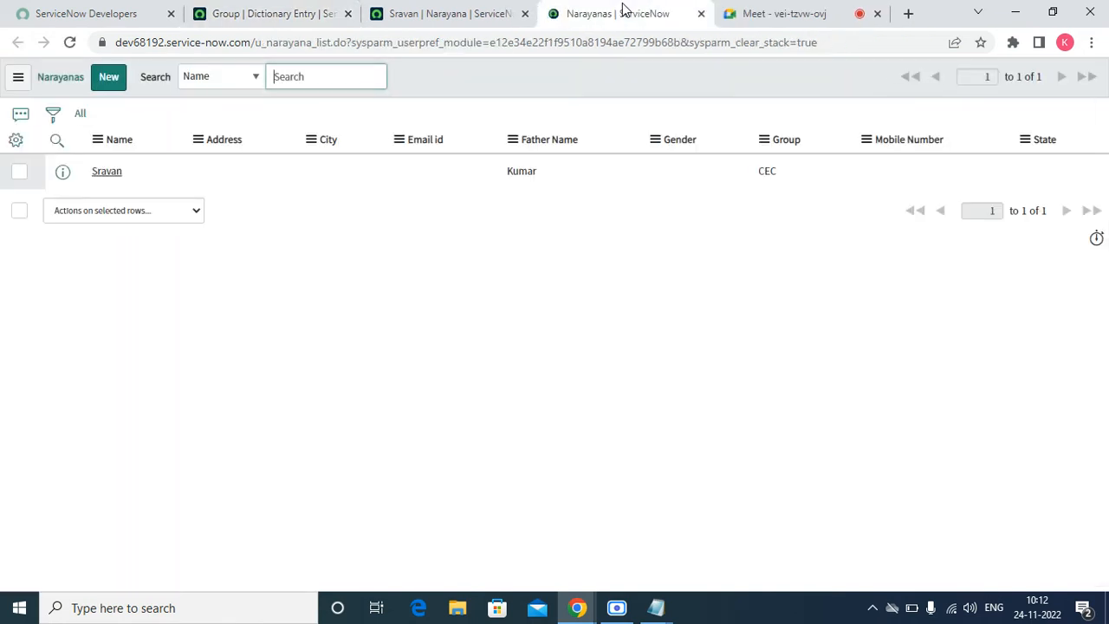
left_click(111, 177)
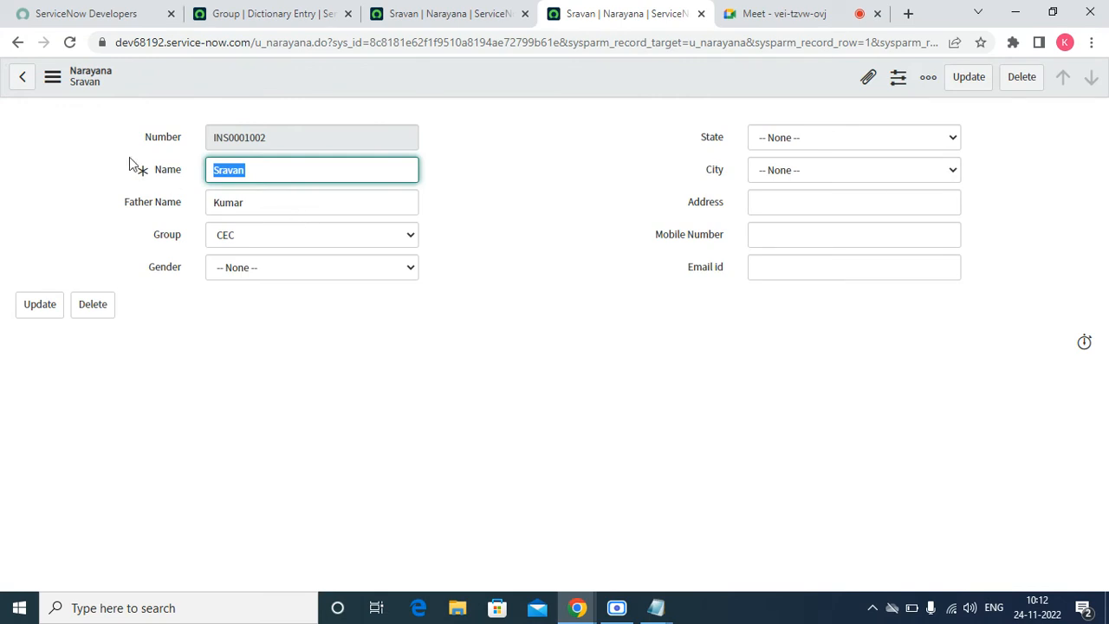
left_click(17, 42)
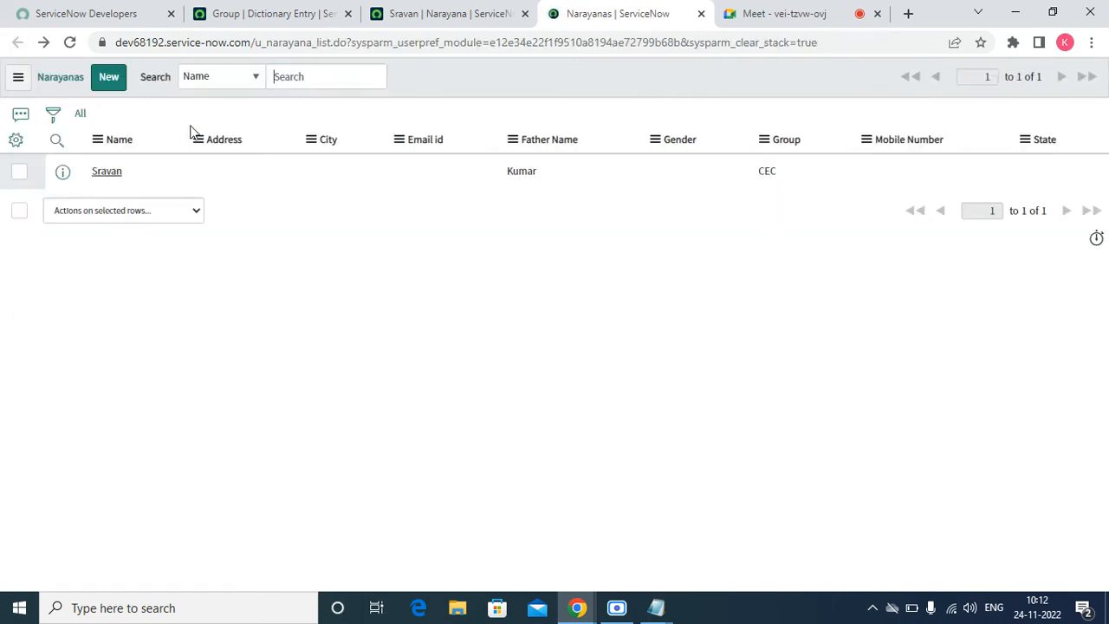
left_click(109, 85)
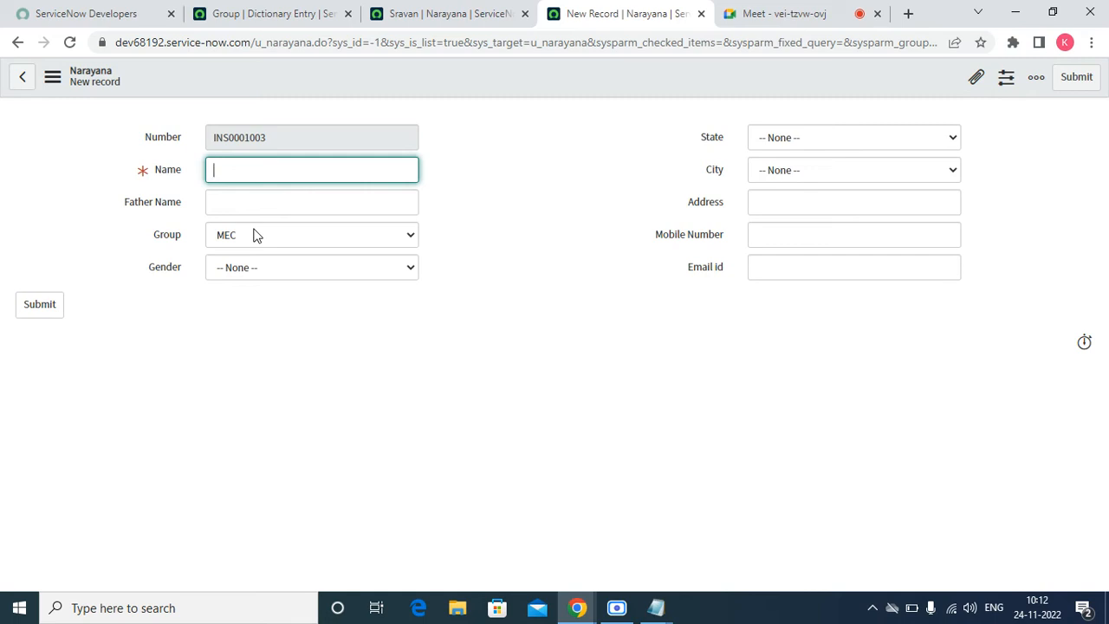
- Open the Gender field's dictionary entry from the new record form and show its Choice List Specification
right_click(173, 268)
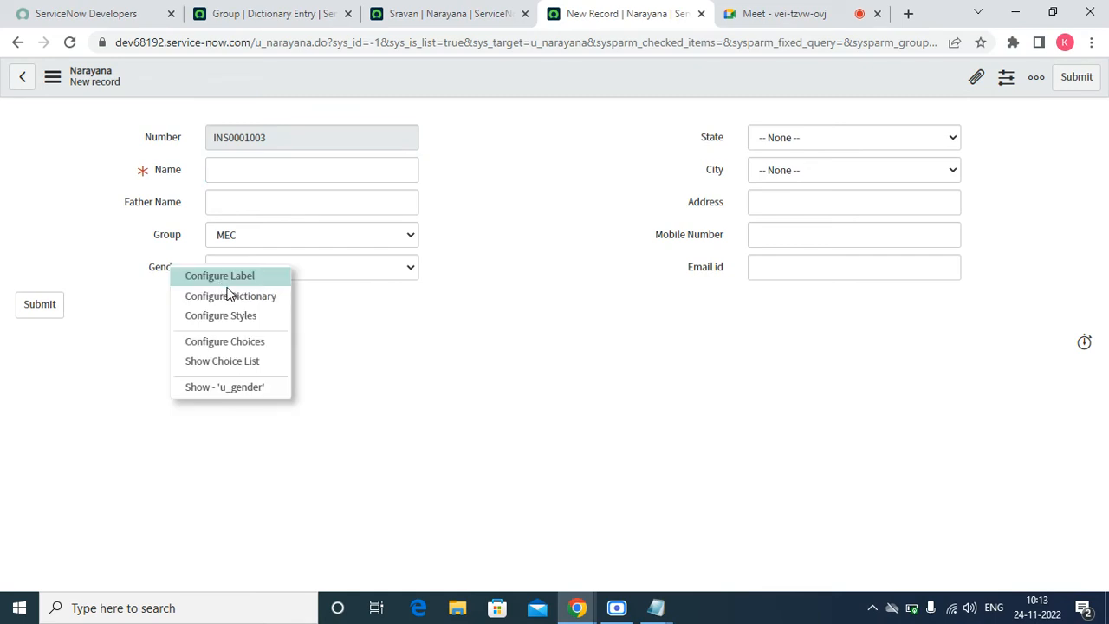
left_click(231, 296)
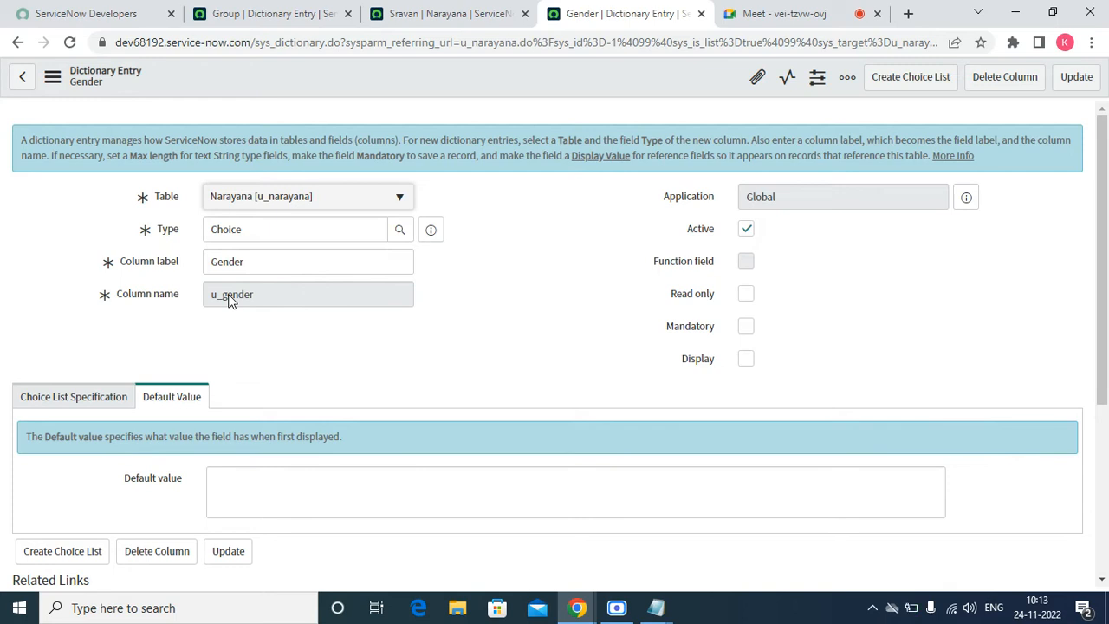
left_click(78, 401)
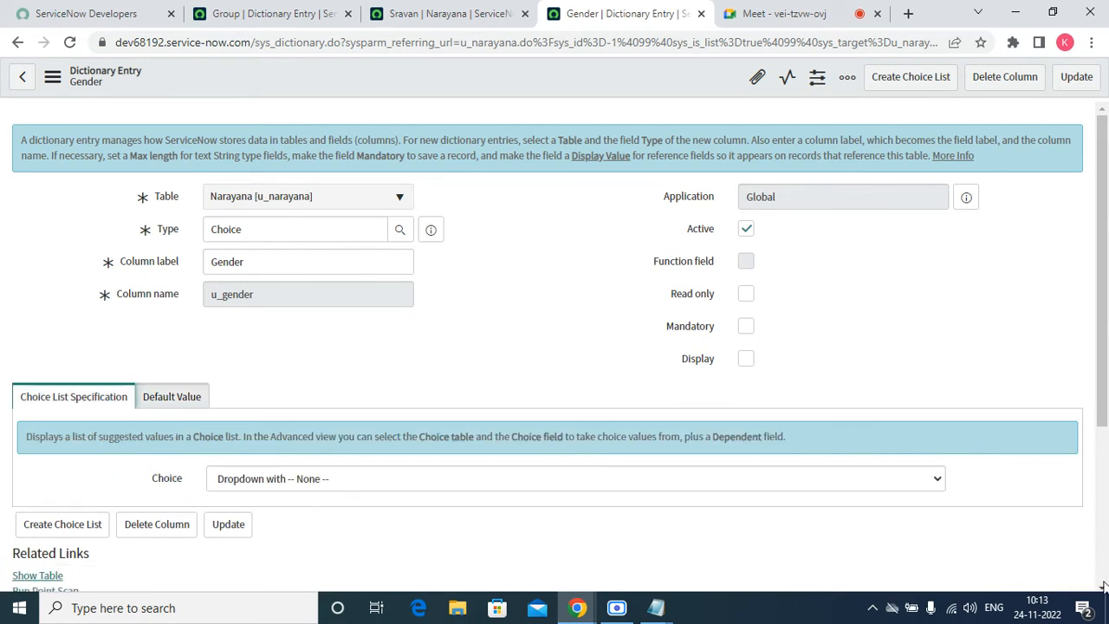
- Add a Gender choice labelled Male with value male and sequence 100
scroll(1102, 585, "down", 3)
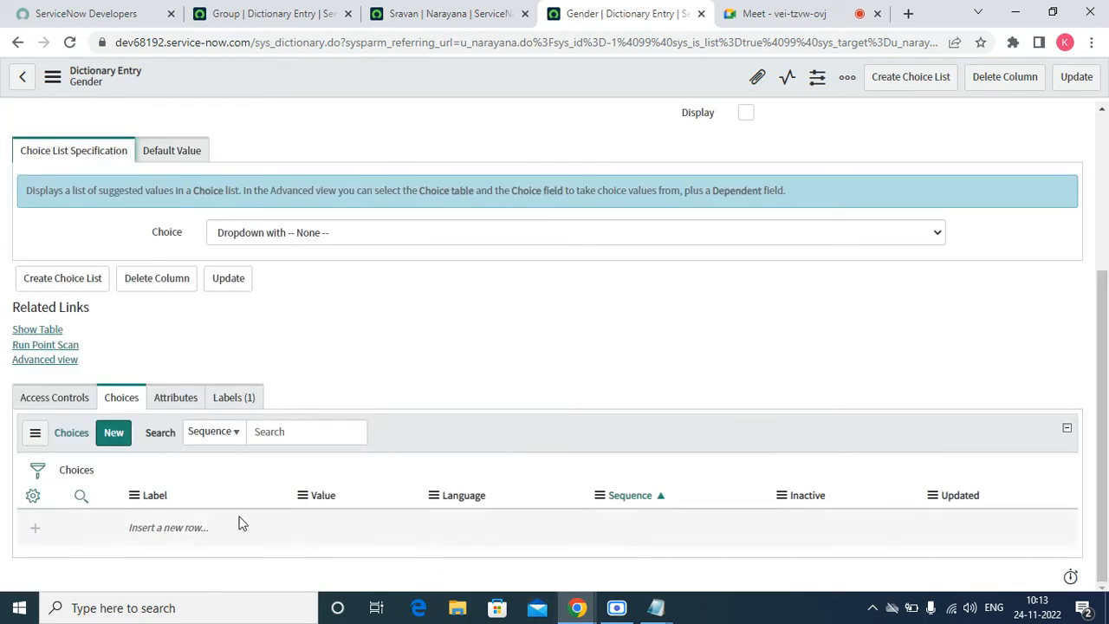
left_click(193, 523)
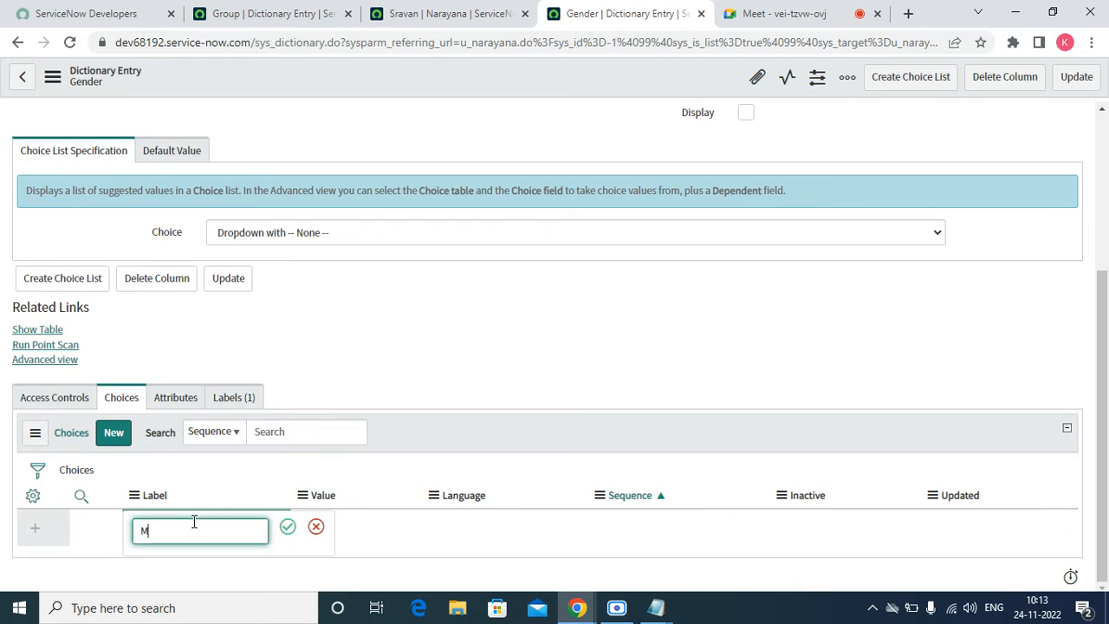
type("Male")
key("Tab")
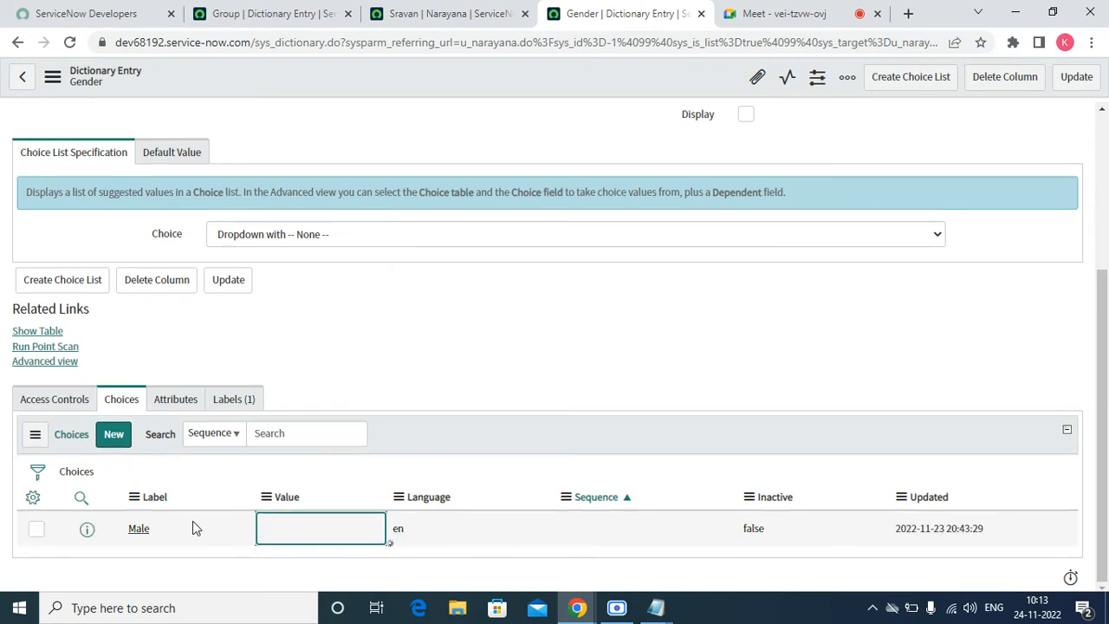
type("male")
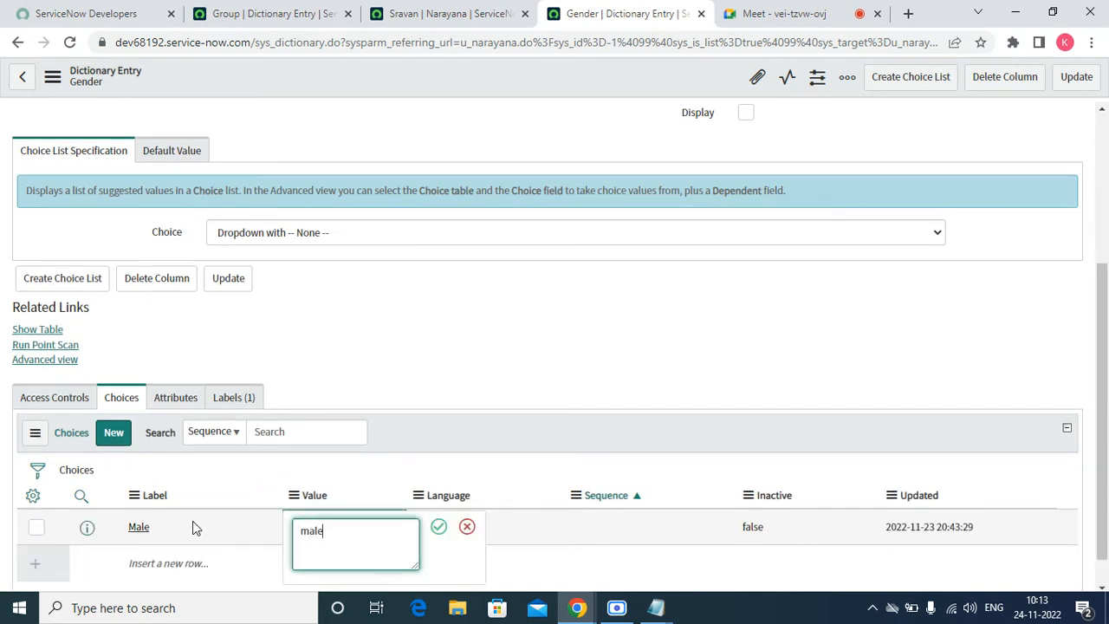
key("Tab")
key("Tab")
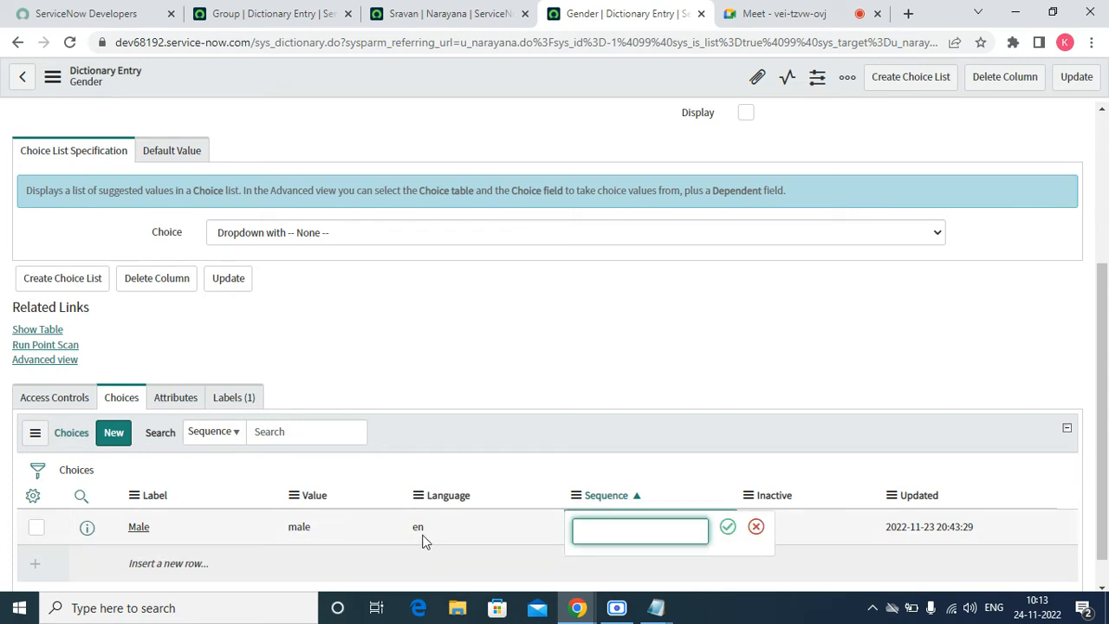
key("Tab")
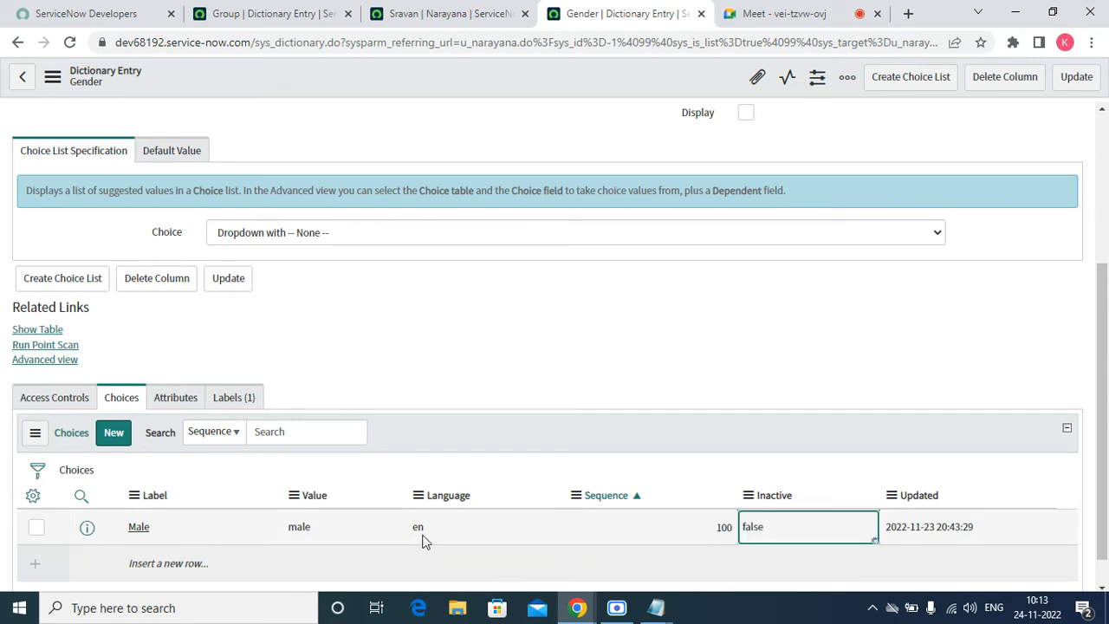
key("Tab")
- Add a Gender choice labelled Female with value female, enter sequence 200, and save the dictionary entry
key("Return")
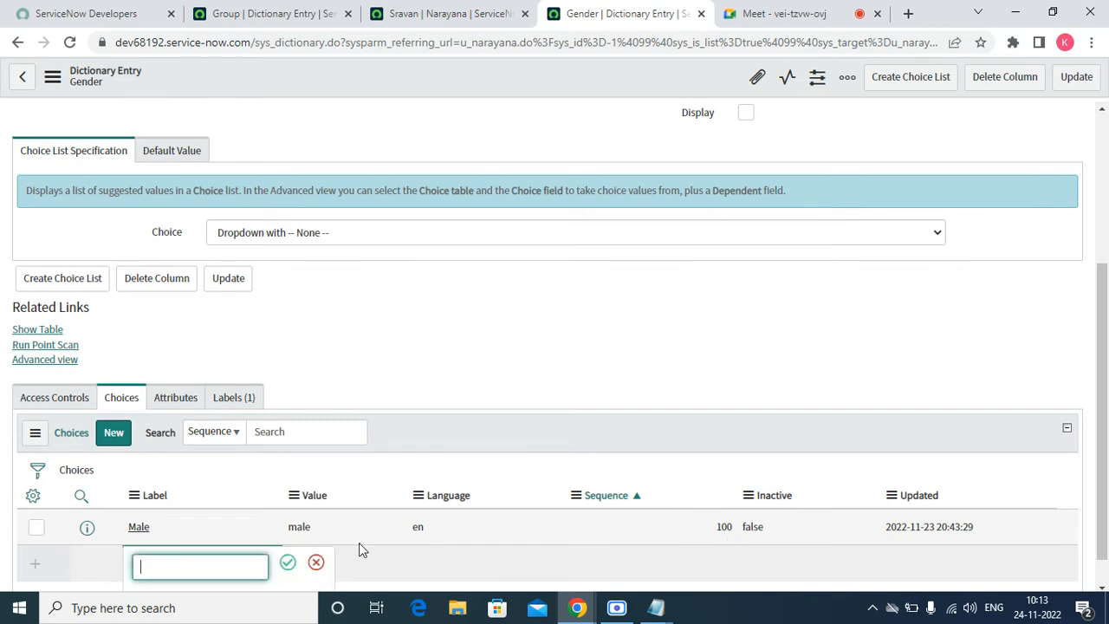
type("Fenam")
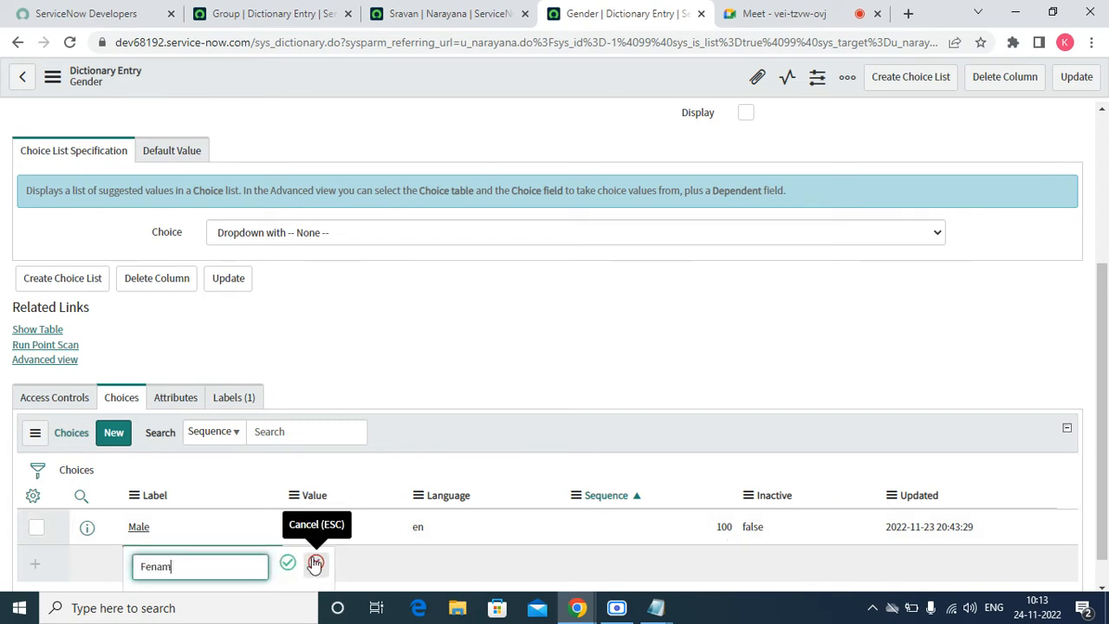
type("male")
key("Tab")
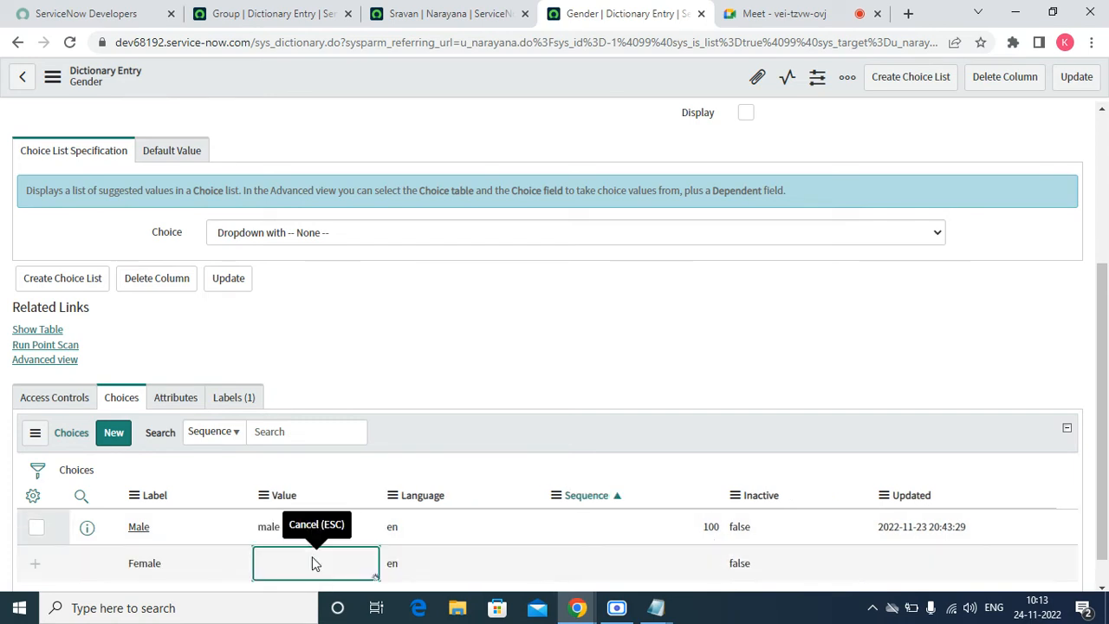
key("Return")
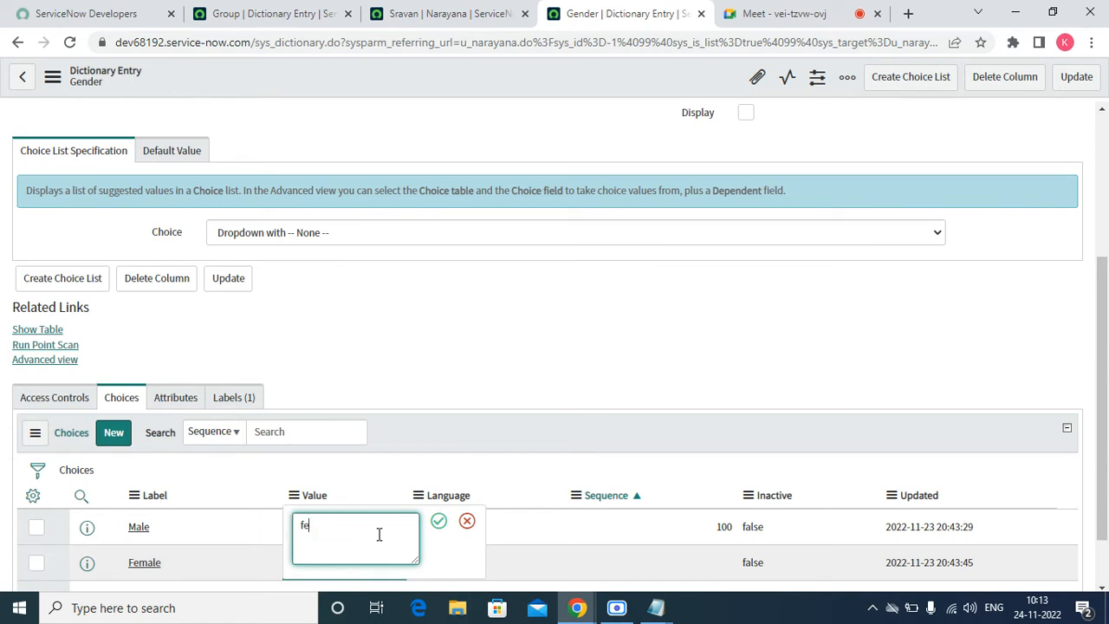
type("male")
key("Tab")
key("Tab")
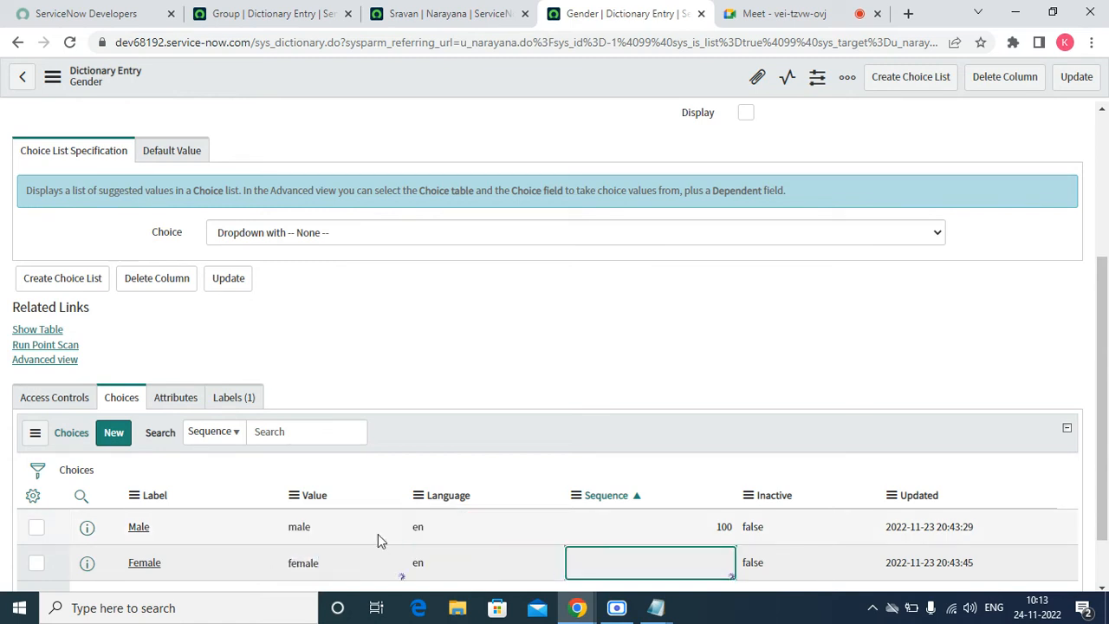
key("Return")
type("200")
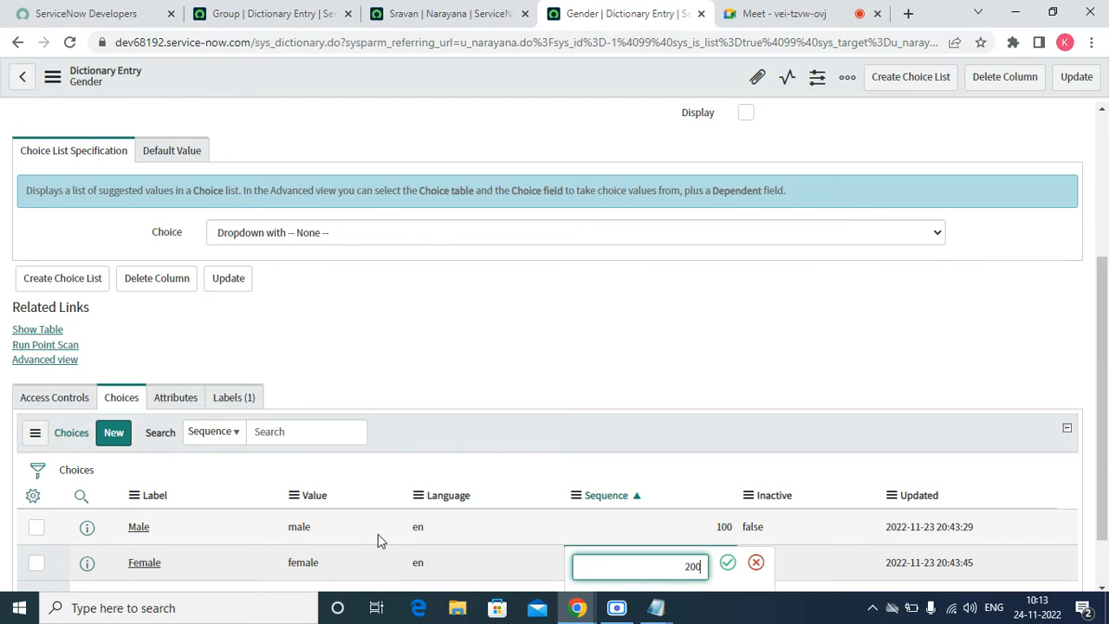
right_click(584, 82)
left_click(601, 90)
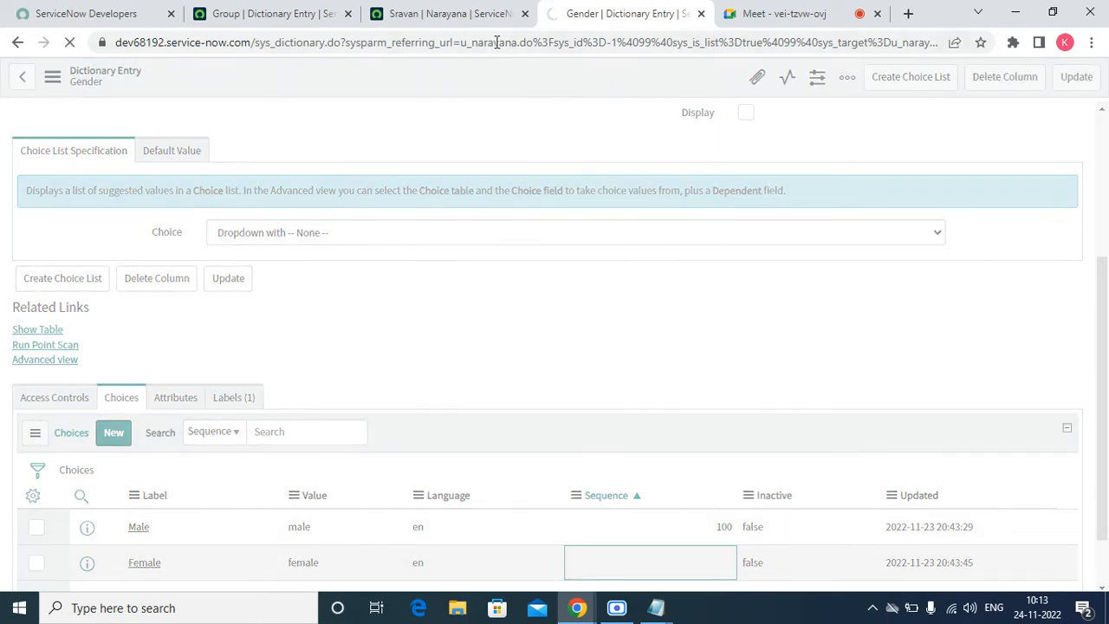
- Reload the existing Narayana record and examine the options offered by its Gender field
left_click(465, 17)
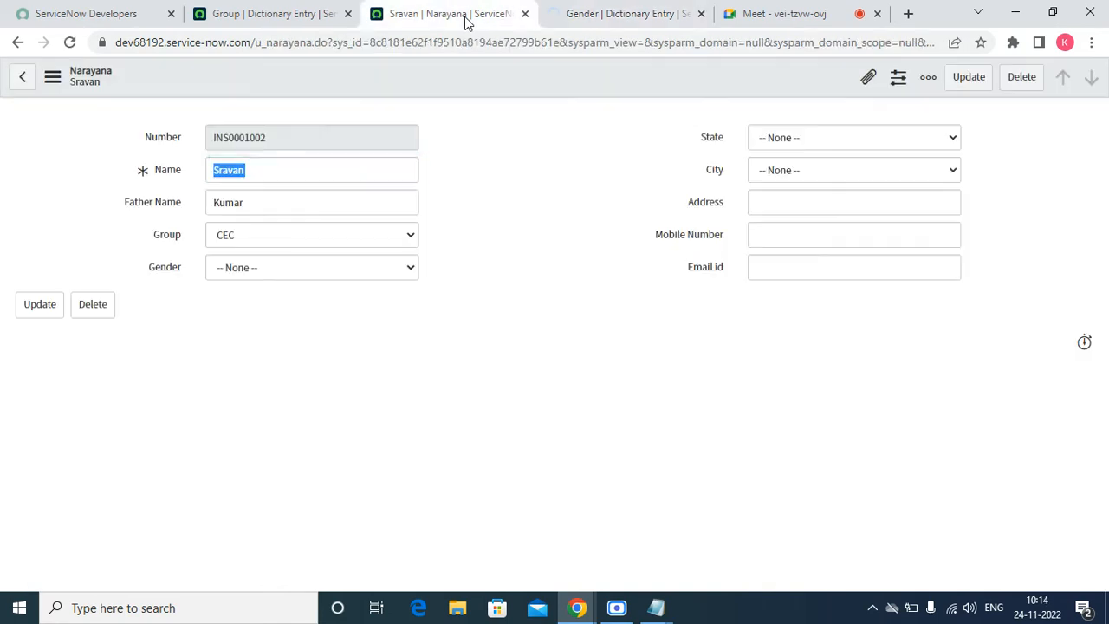
left_click(71, 42)
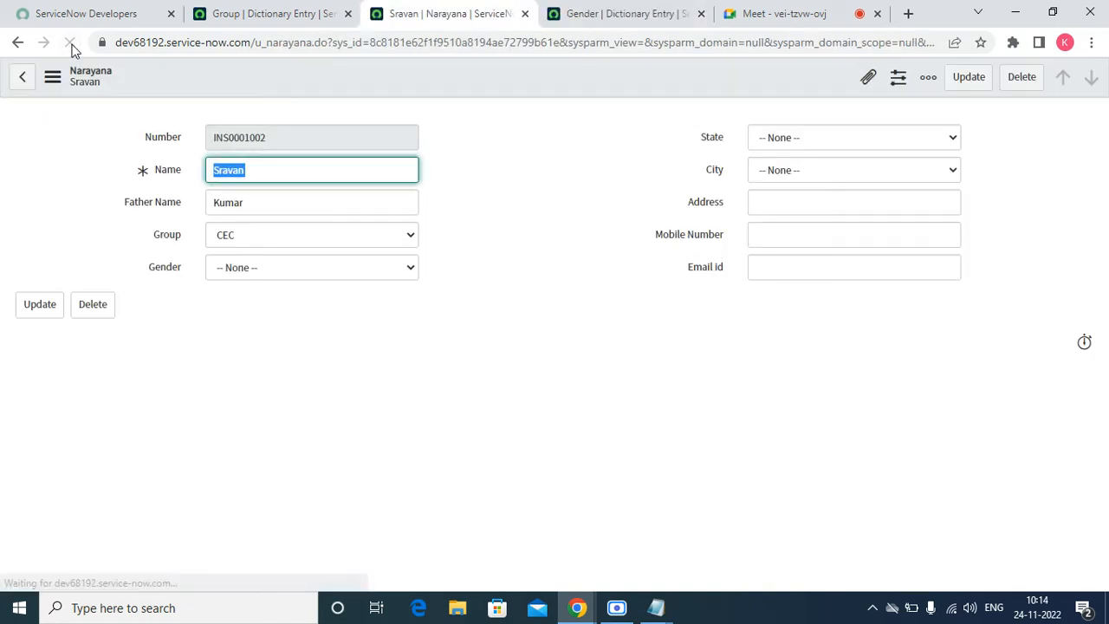
left_click(224, 276)
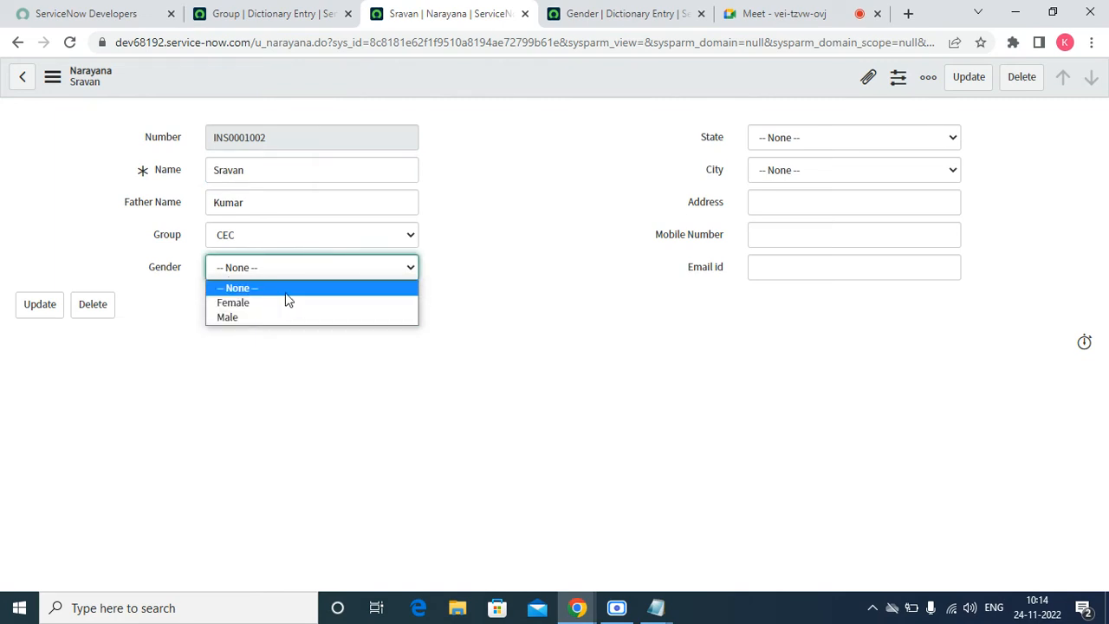
left_click(652, 154)
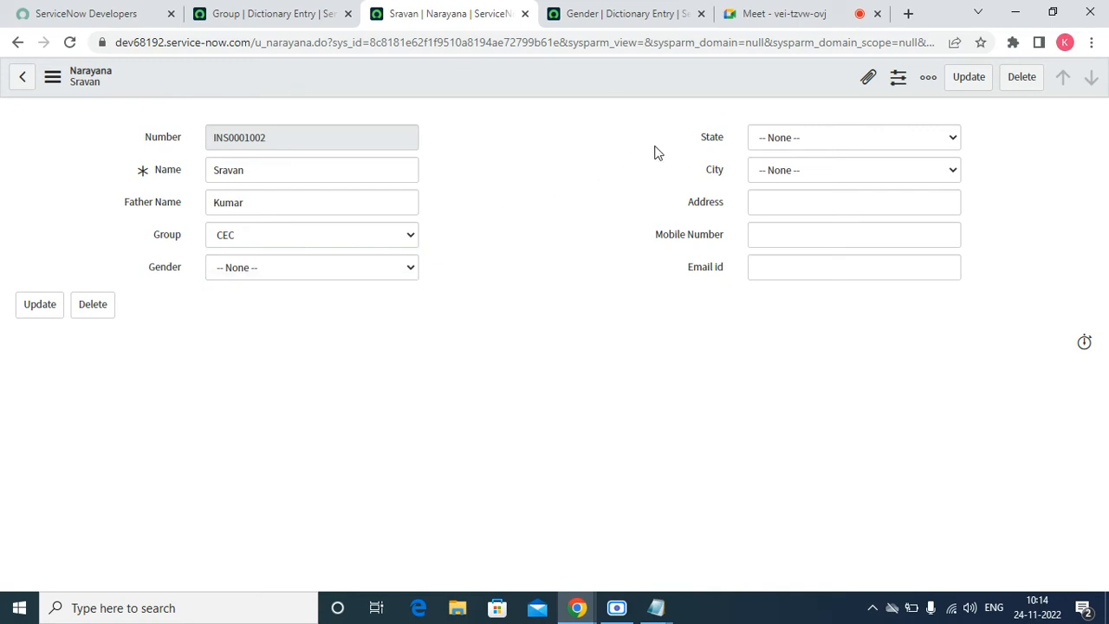
- Open the State field's dictionary entry from the Narayana record and show its list of choices
right_click(716, 140)
left_click(755, 170)
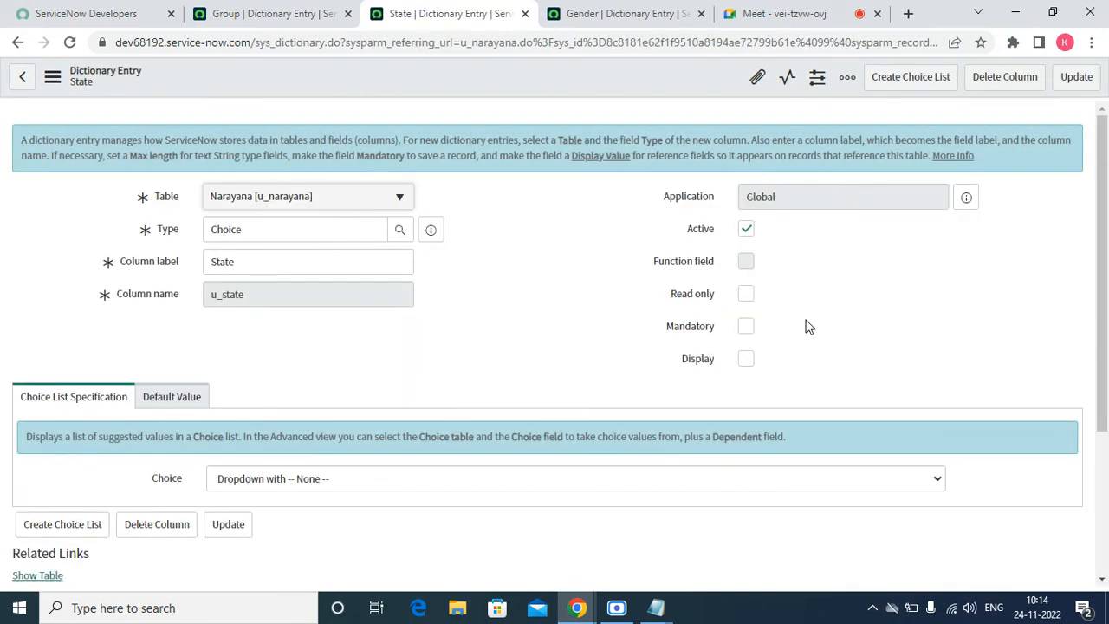
scroll(1103, 580, "down", 3)
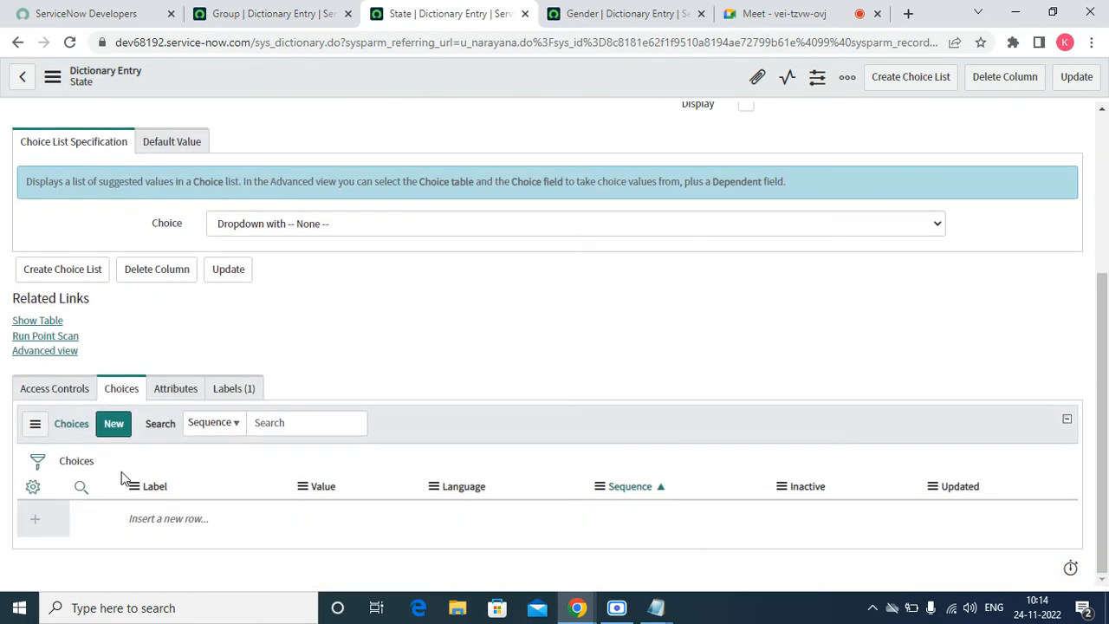
- Add a State choice labelled Andhra Pradesh with value ap and sequence 100, and submit it
left_click(113, 423)
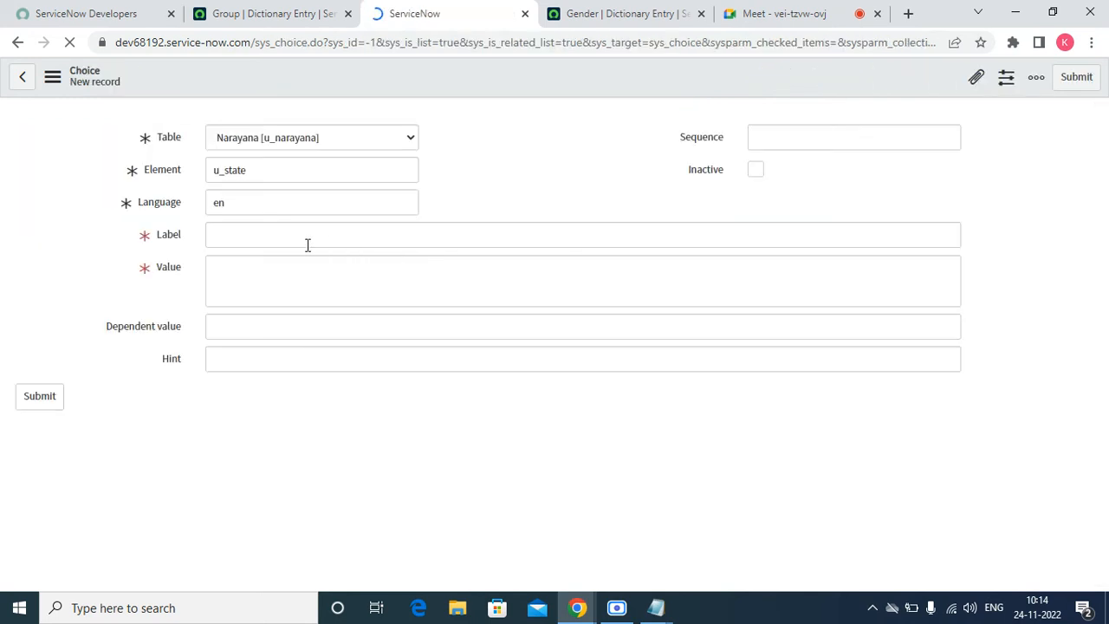
left_click(265, 241)
type("An")
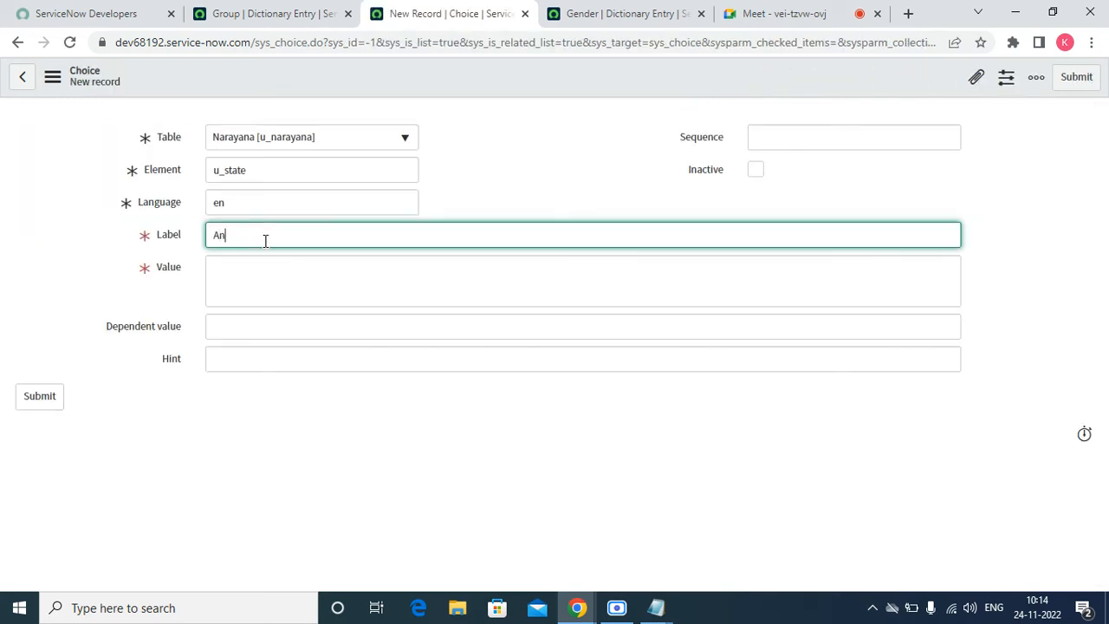
type("dhra Pradesh")
key("Tab")
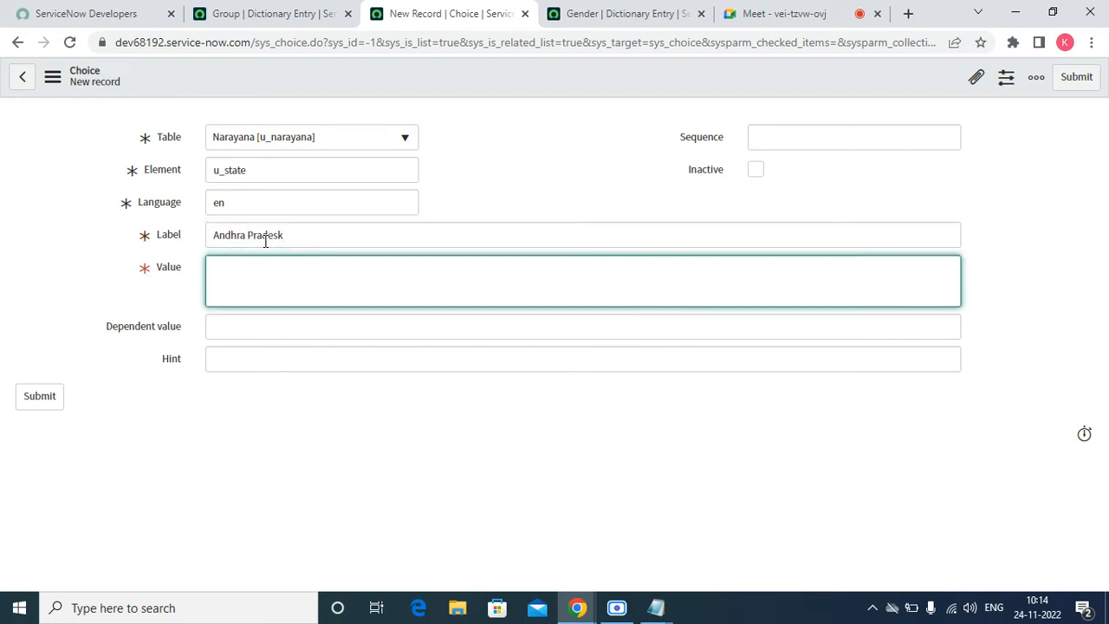
left_click(334, 230)
key("BackSpace")
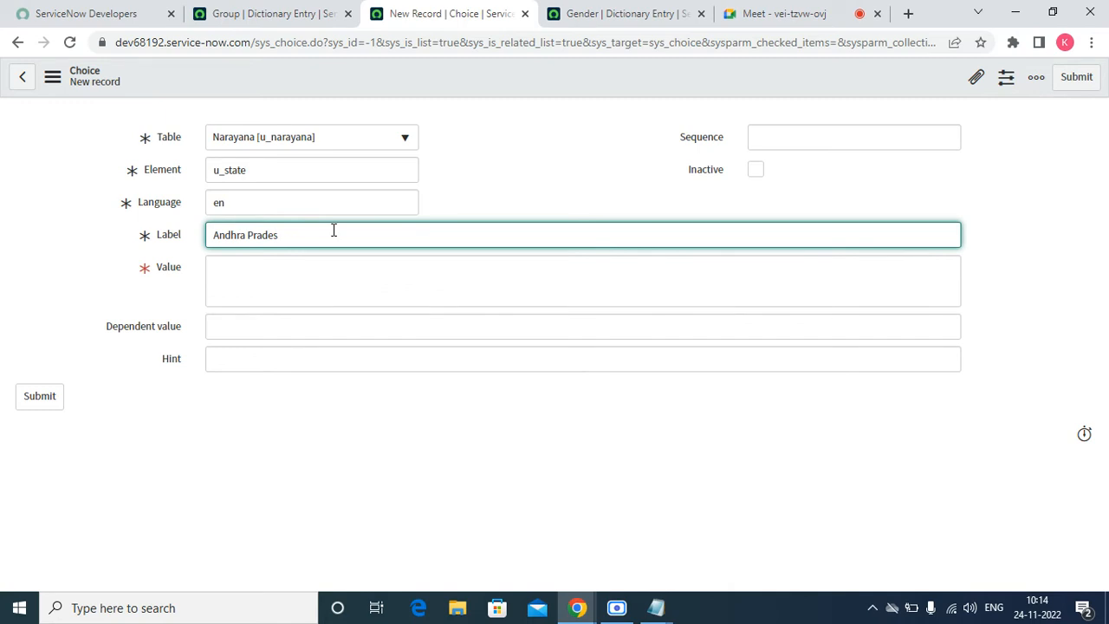
key("Tab")
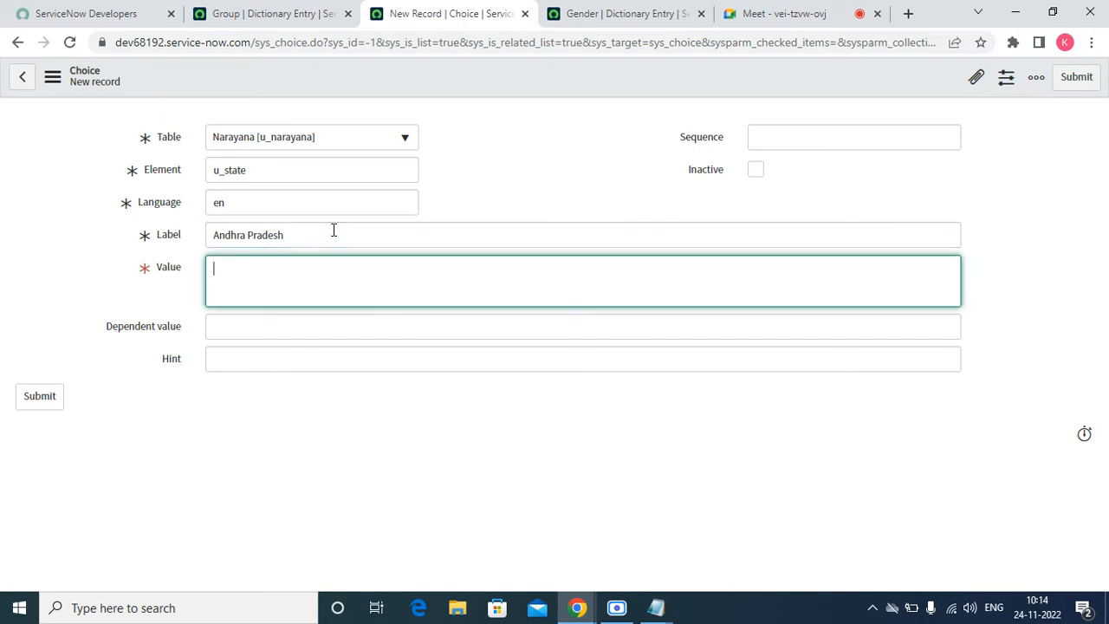
key("Tab")
key("Tab")
key("Tab")
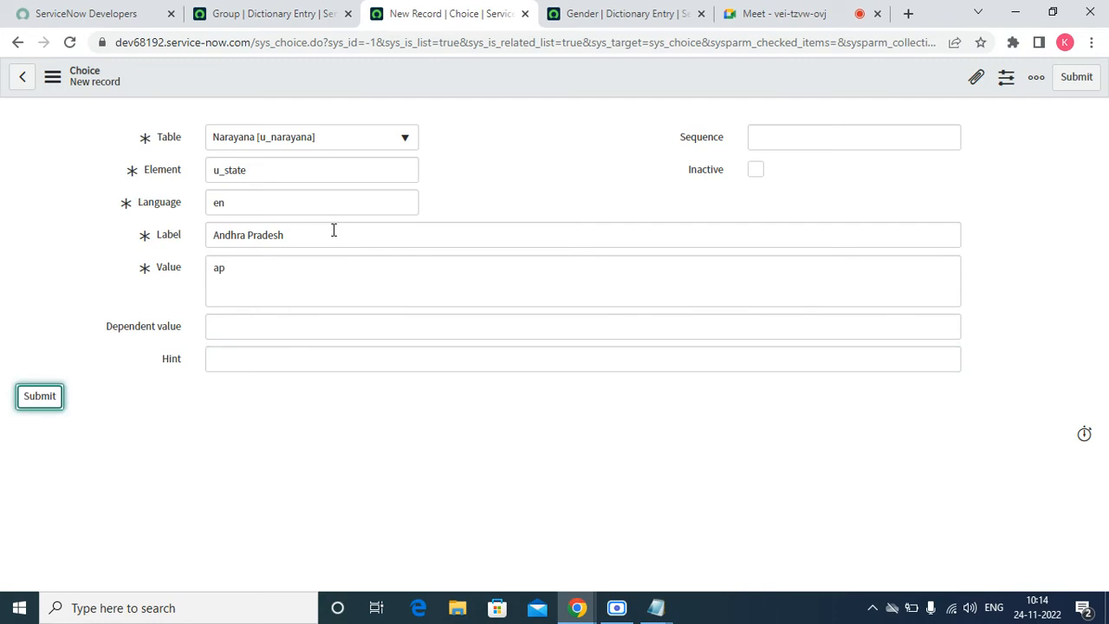
key("Tab")
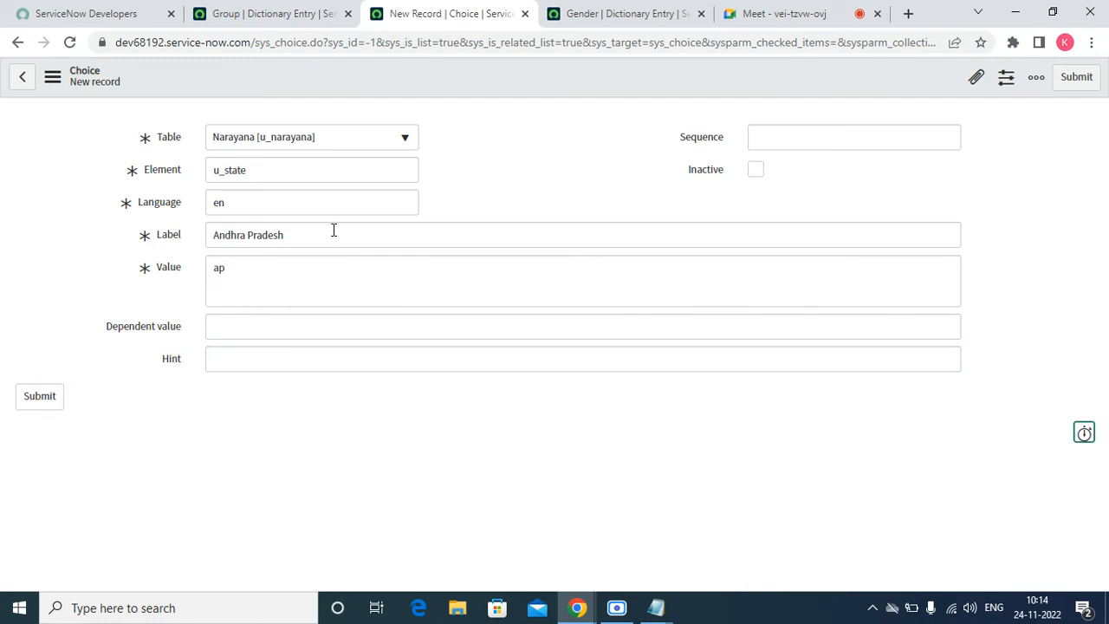
left_click(842, 146)
type("100")
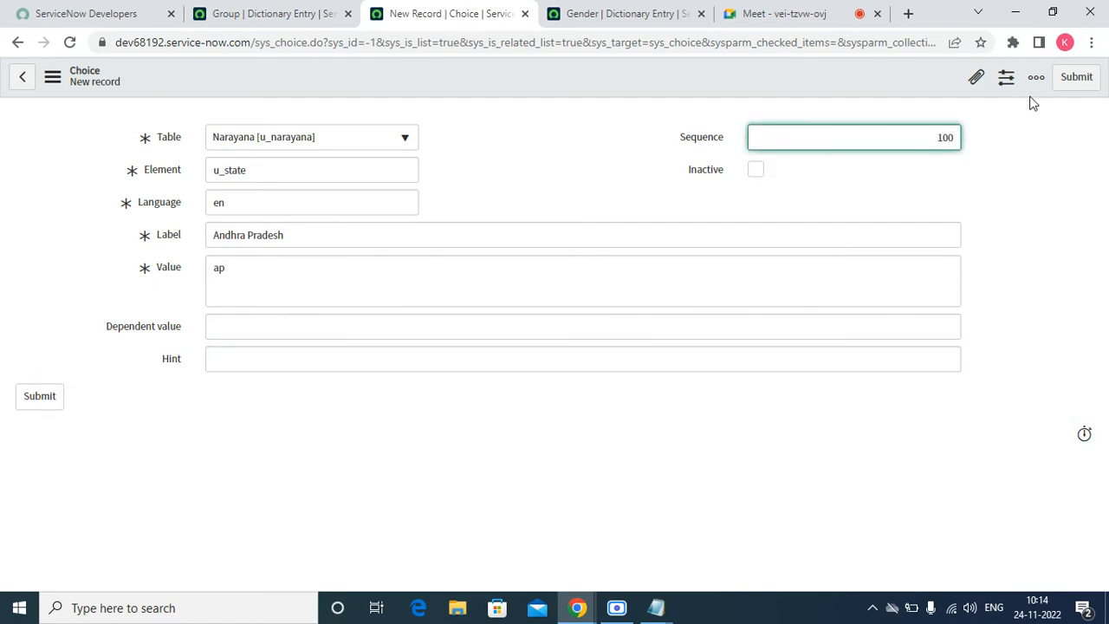
left_click(1071, 90)
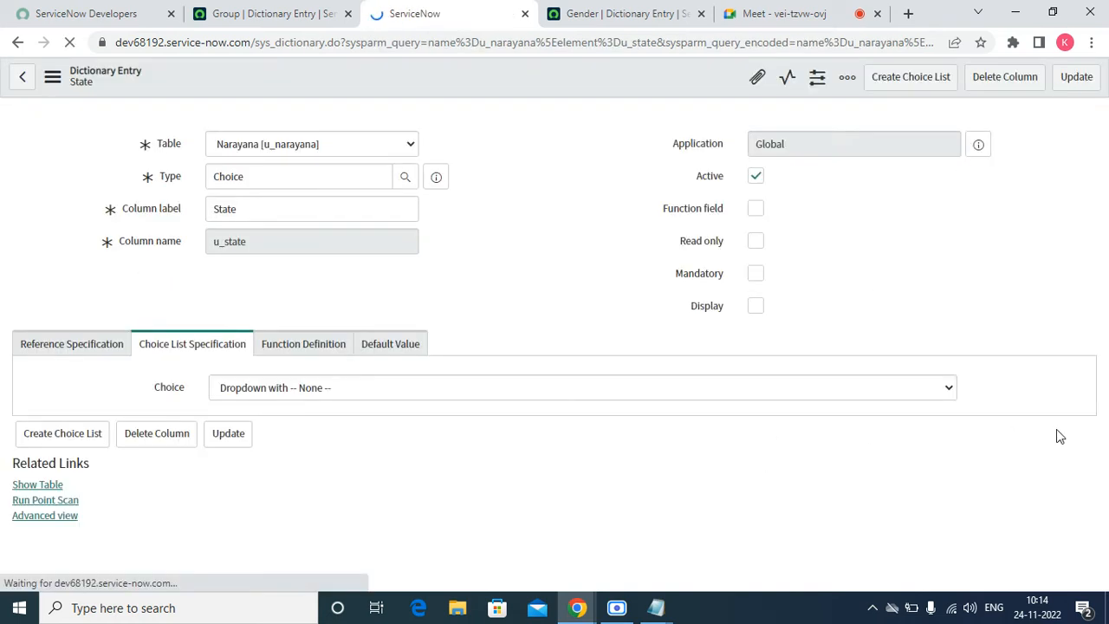
- Add a State choice labelled Telangana with value ts and sequence 200, and submit it
left_click_drag(1106, 154, 1107, 314)
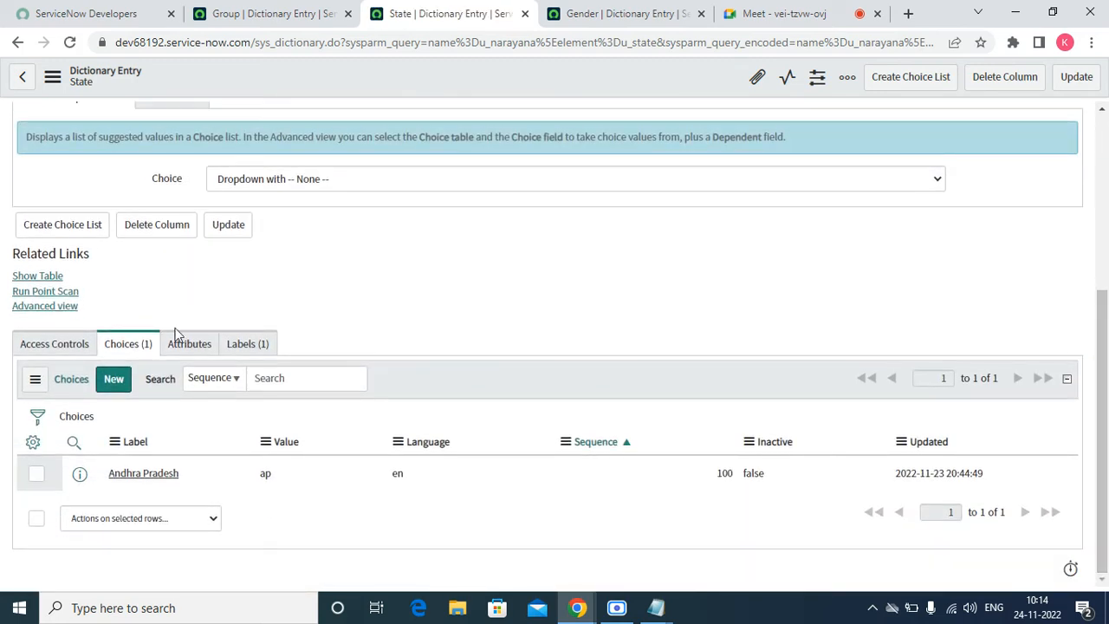
left_click(116, 388)
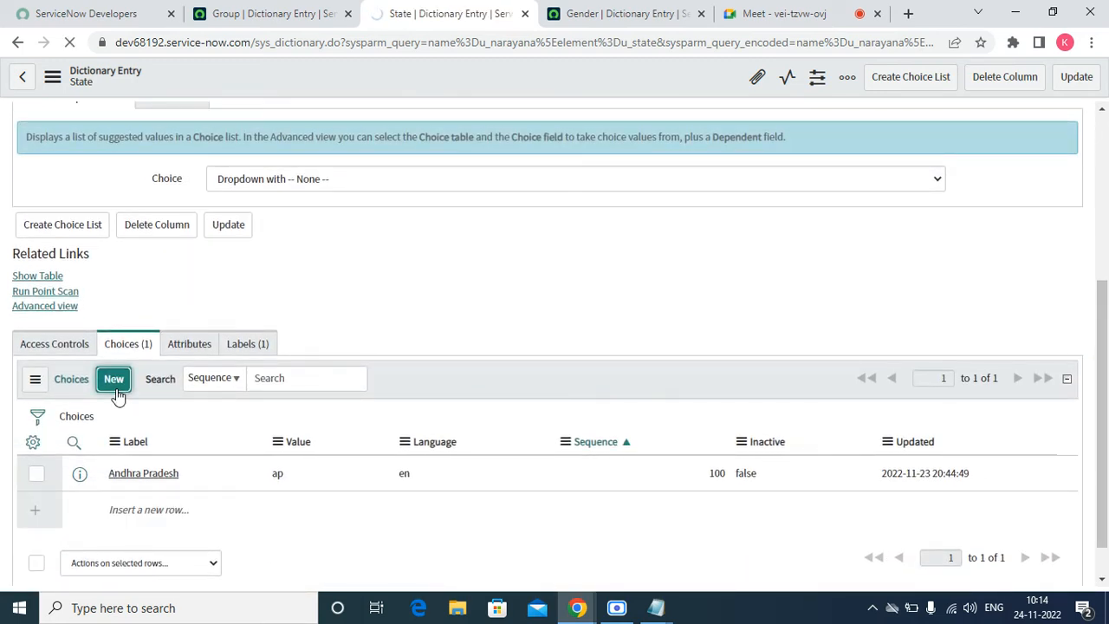
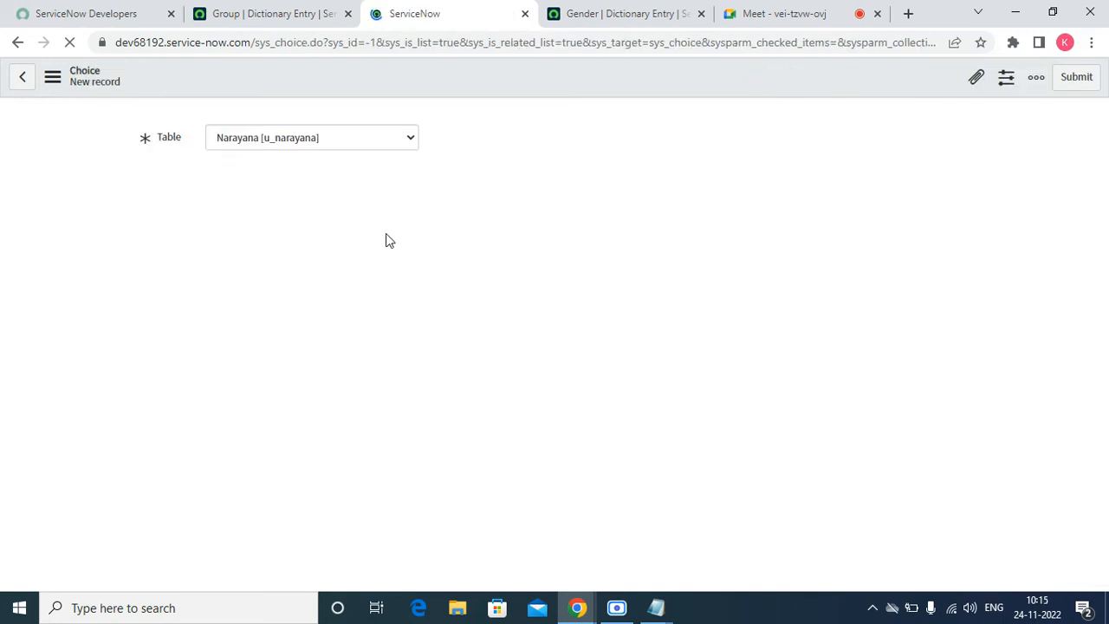
left_click(320, 236)
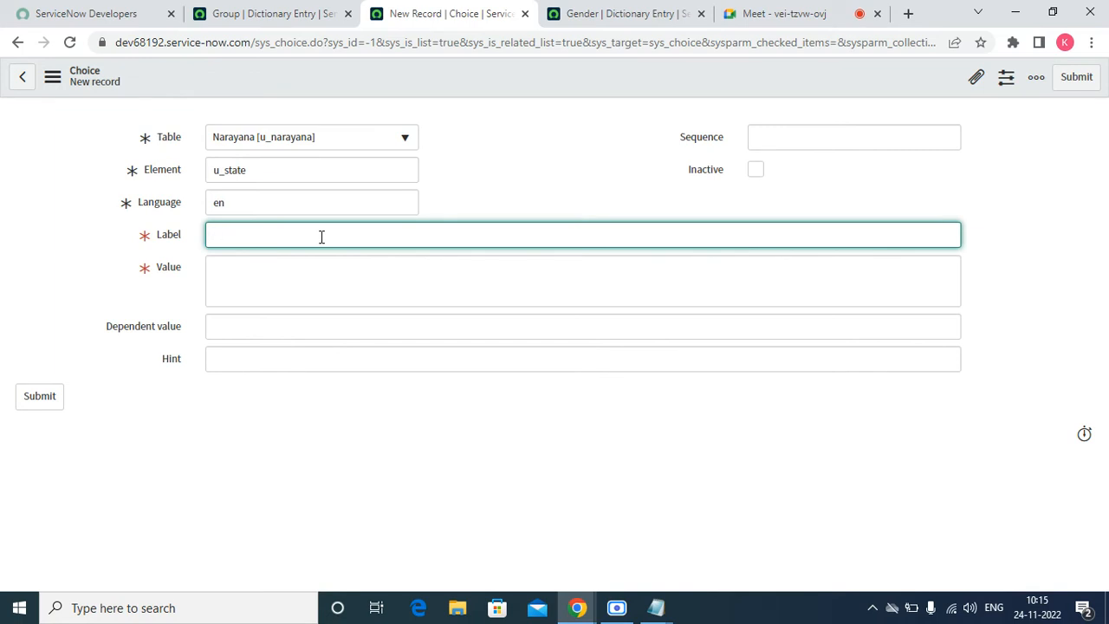
type("Telangana")
key("Tab")
left_click(320, 236)
key("Tab")
type("ts")
key("Tab")
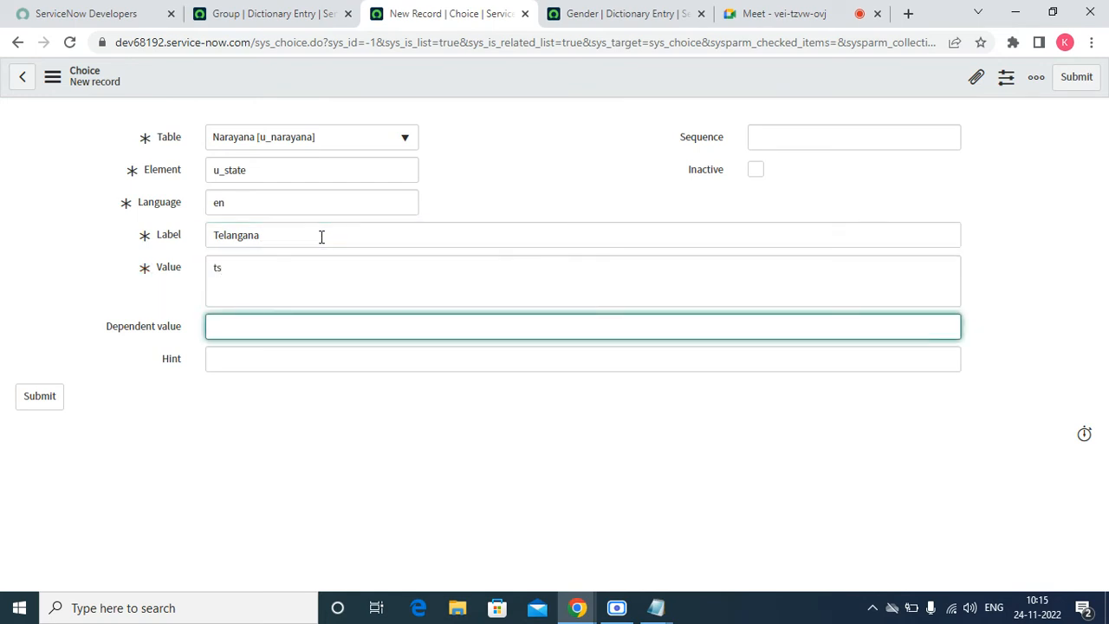
left_click(855, 135)
type("200")
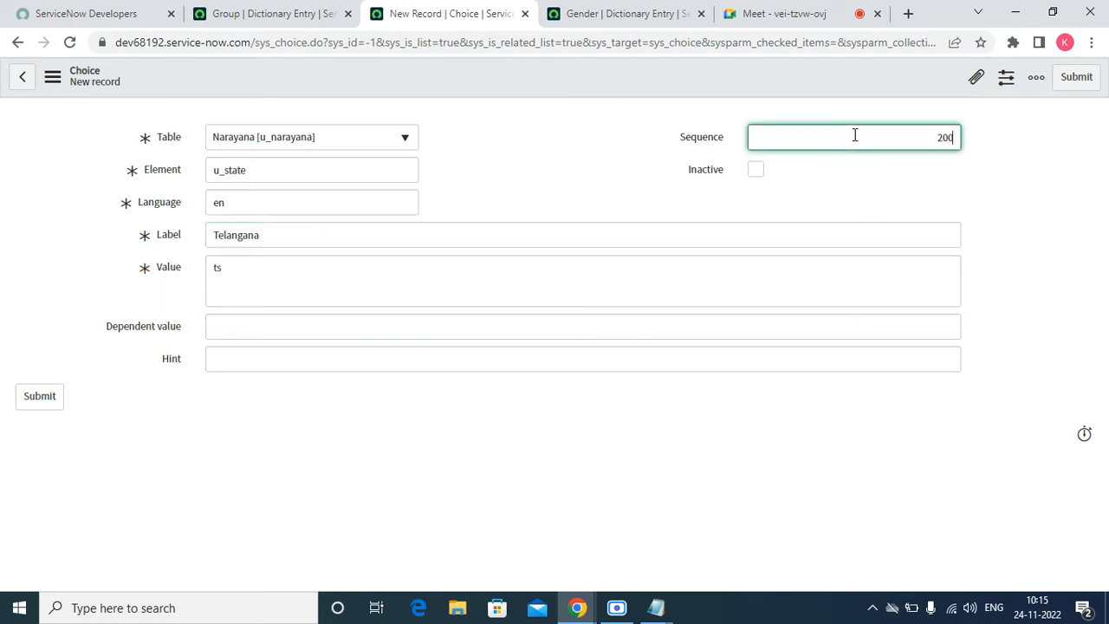
left_click(1065, 79)
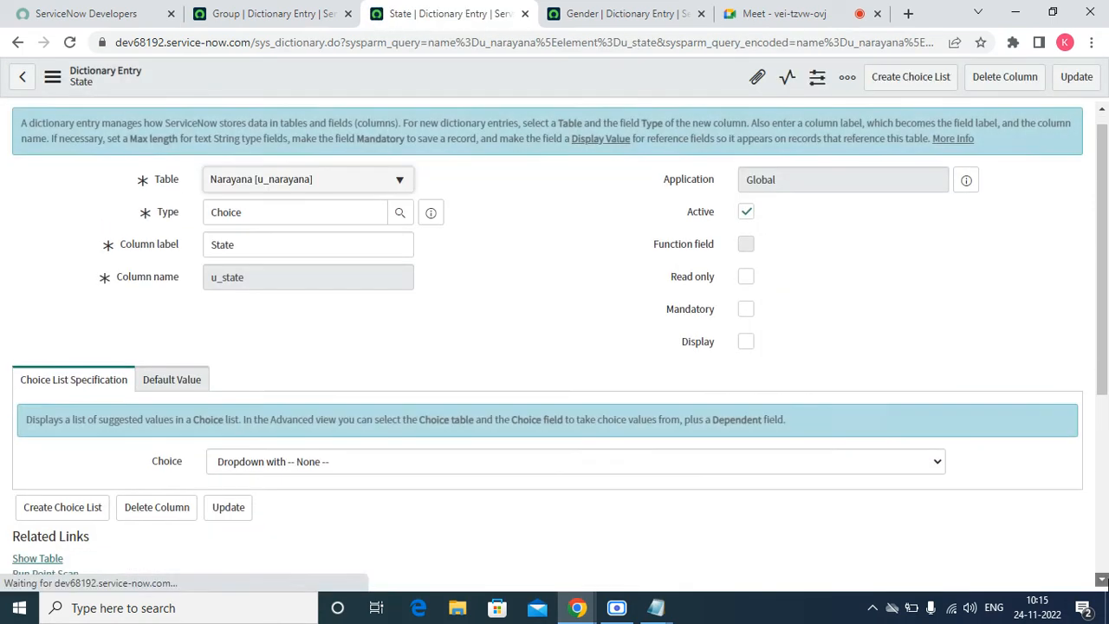
- Add a State choice labelled Tamilnadu with value tn and sequence 300, and submit it
left_click(1104, 579)
left_click(1104, 580)
left_click(1104, 579)
left_click(1104, 580)
left_click(1104, 580)
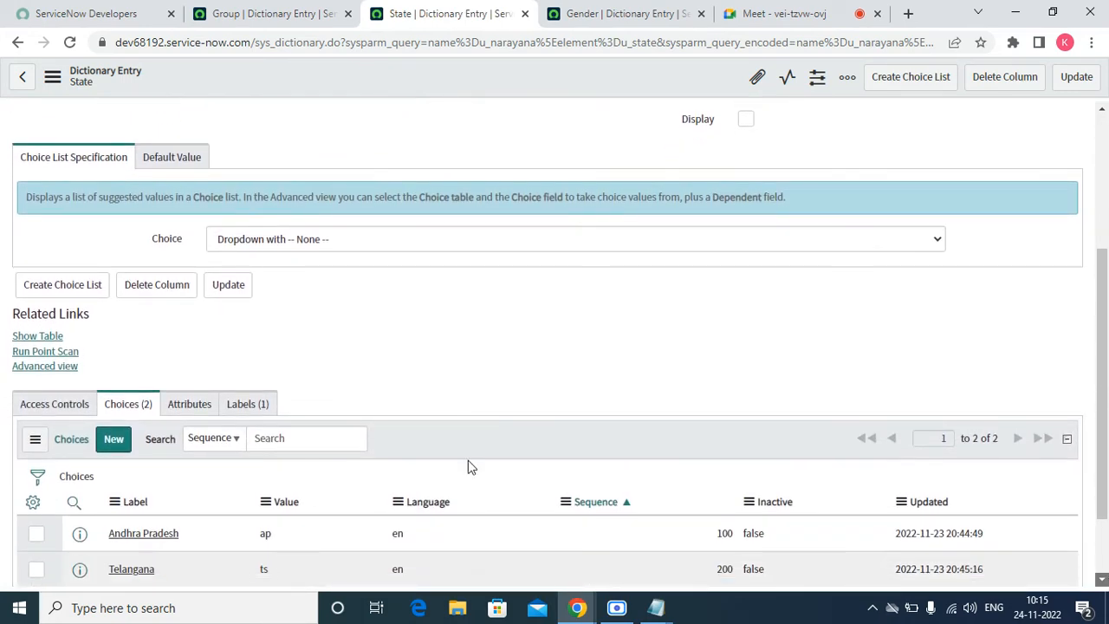
scroll(468, 462, "down", 1)
left_click(114, 354)
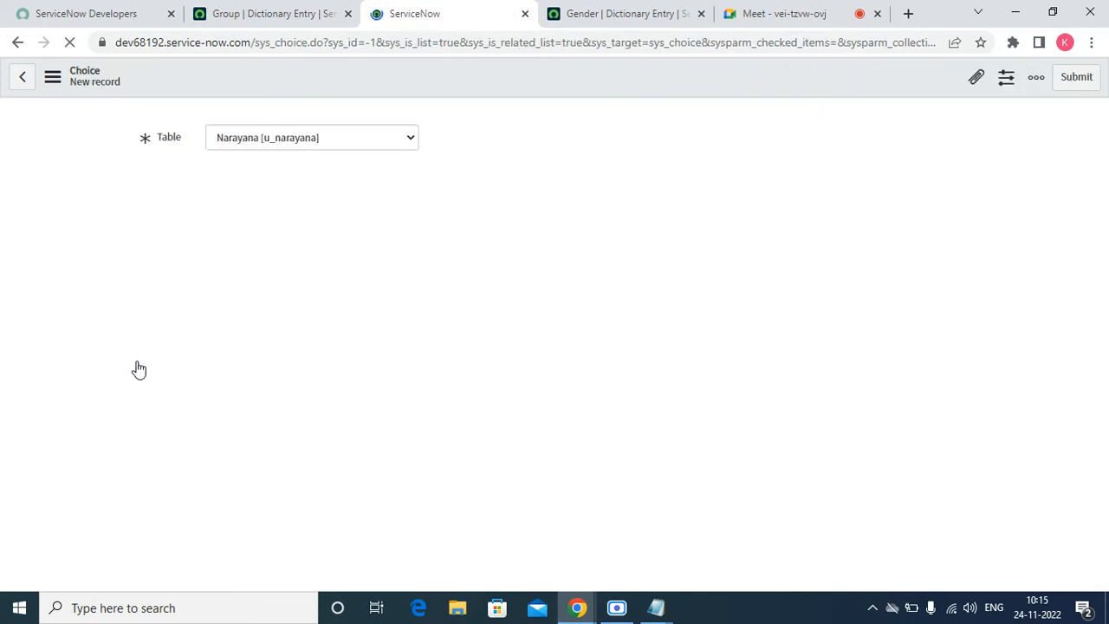
left_click(279, 234)
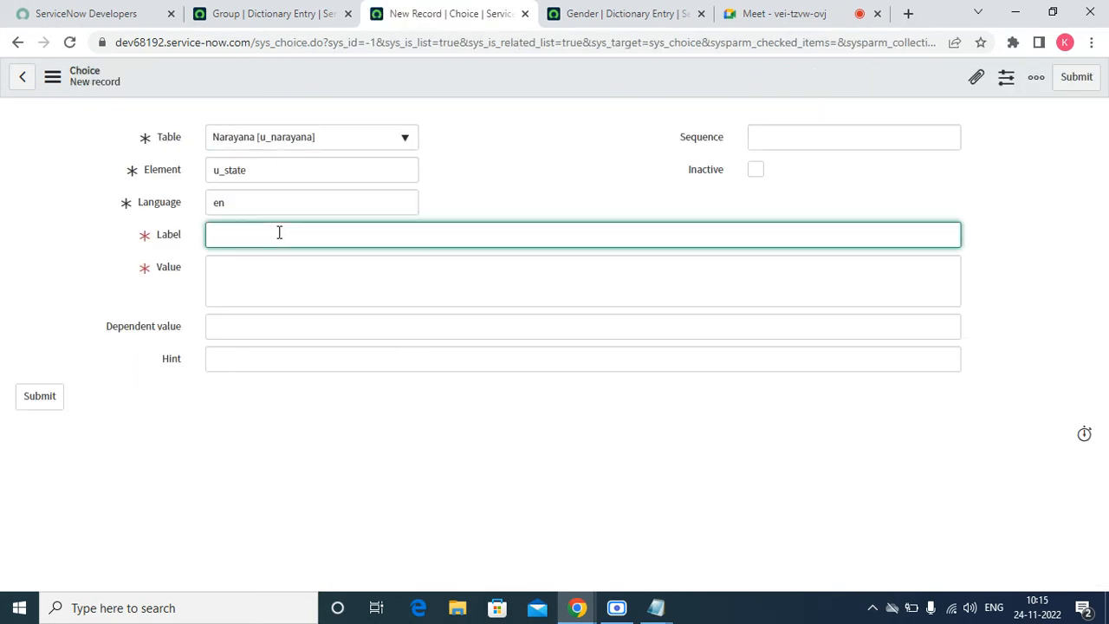
type("Tamilnadu")
key("Tab")
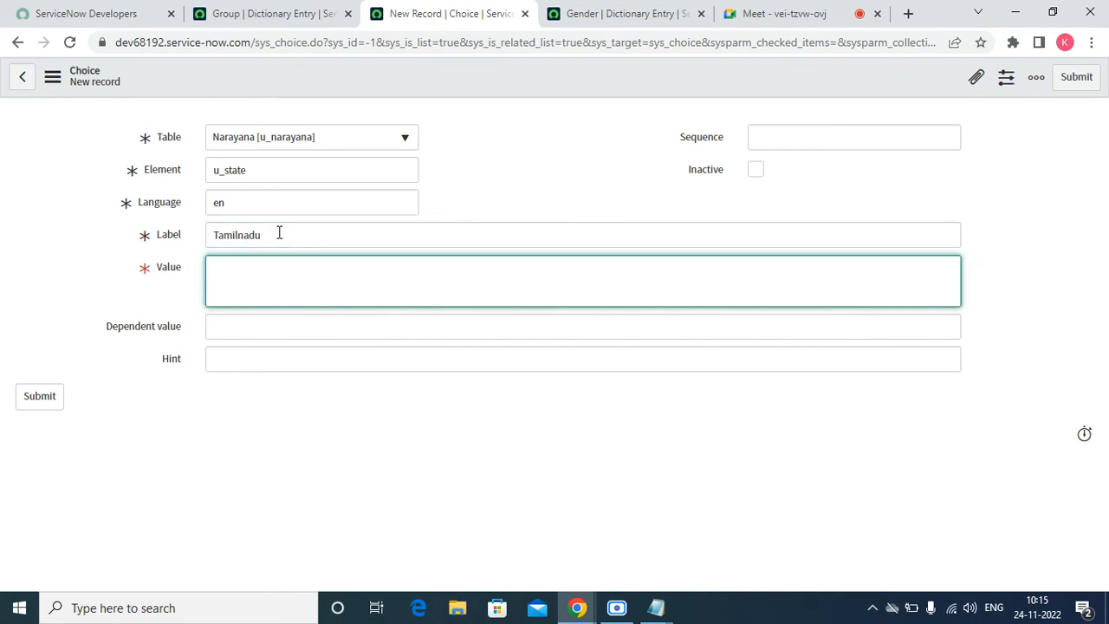
type("tn")
key("Tab")
key("Tab")
key("Tab")
key("Tab")
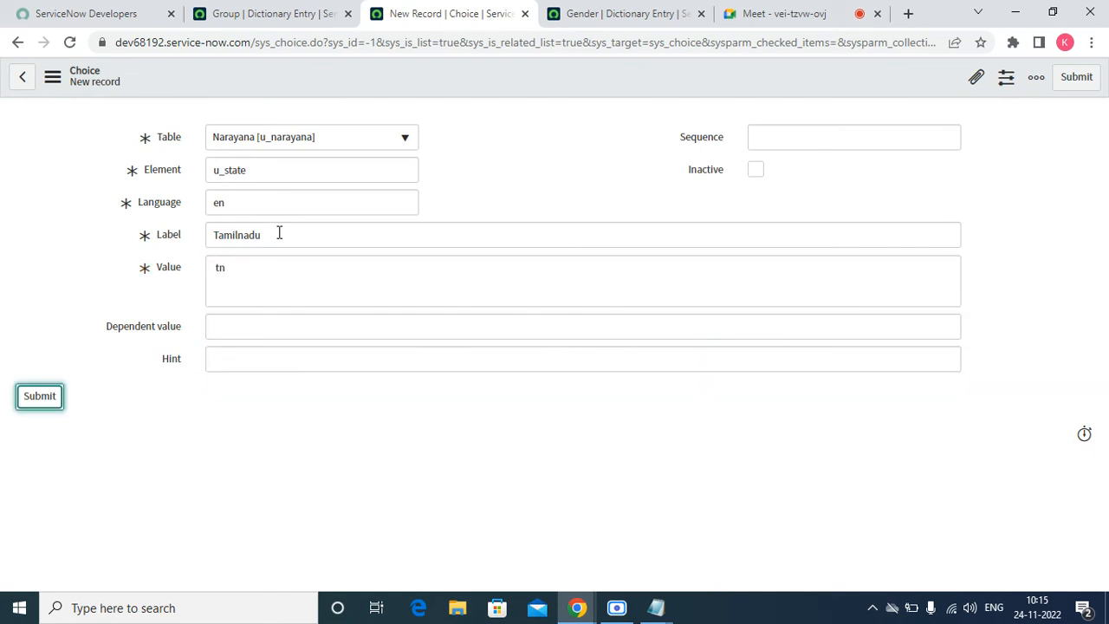
left_click(775, 136)
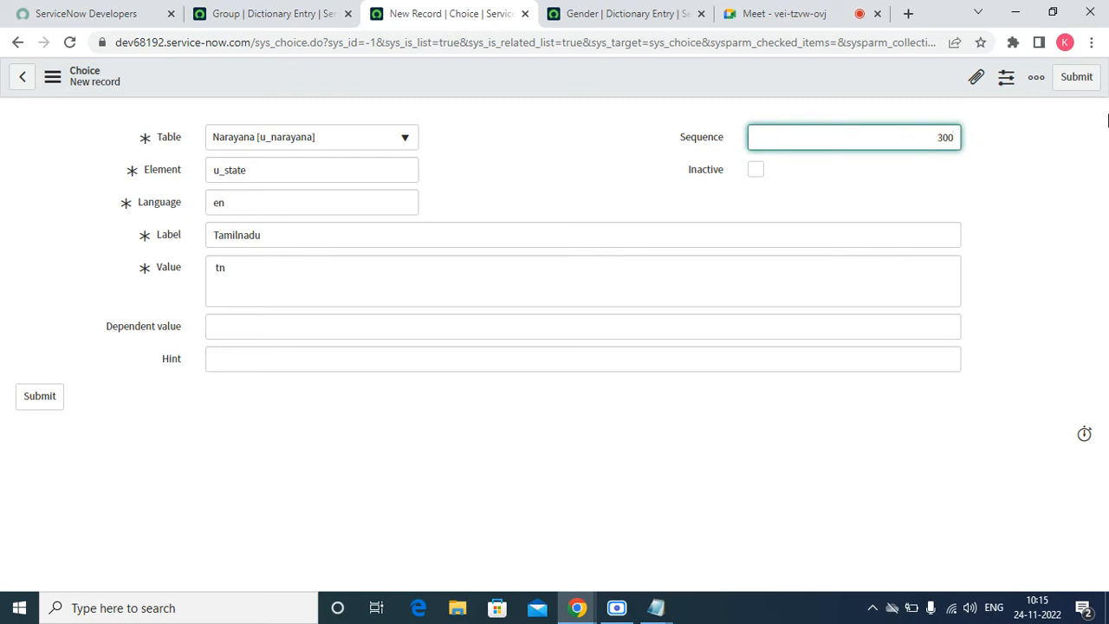
type("300")
left_click(1077, 80)
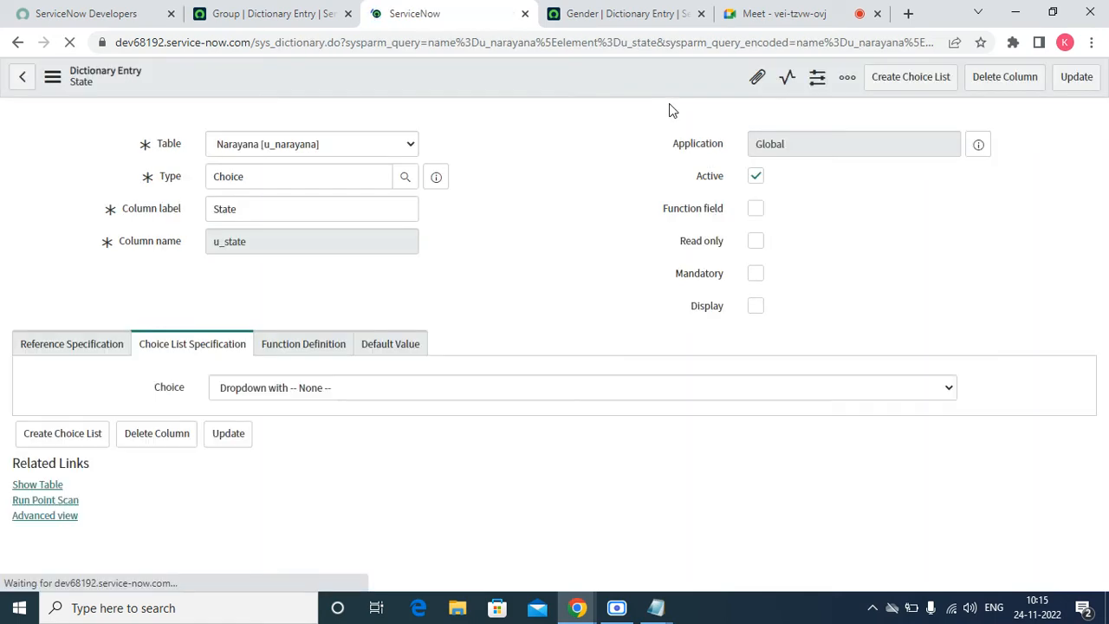
- Open the existing record from the Narayanas list and examine the options offered by its State field
left_click(238, 15)
left_click(35, 258)
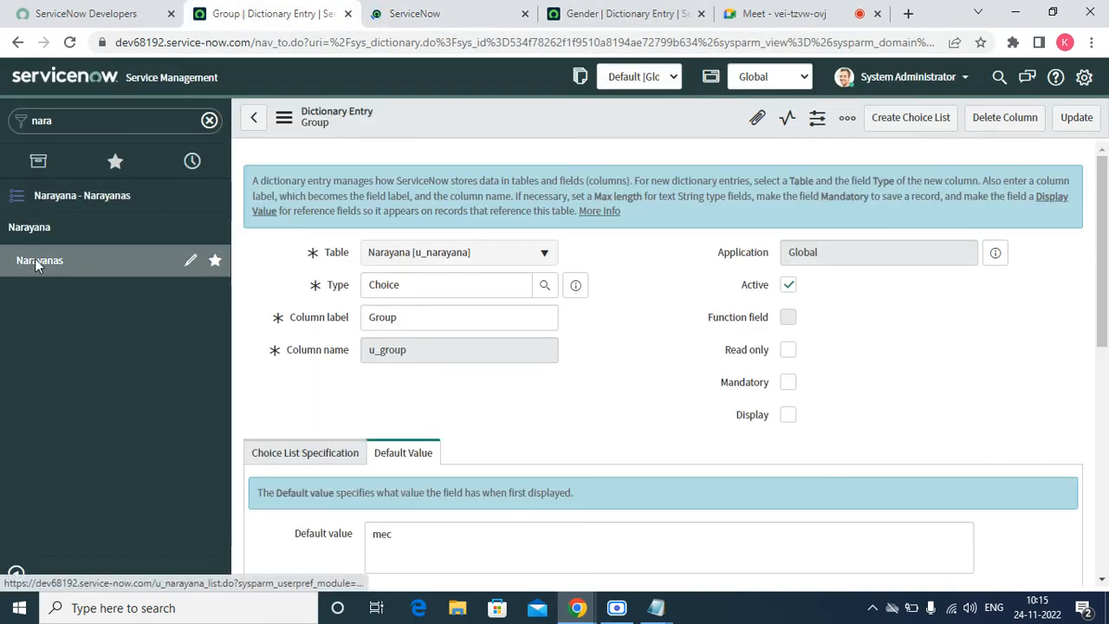
left_click(341, 215)
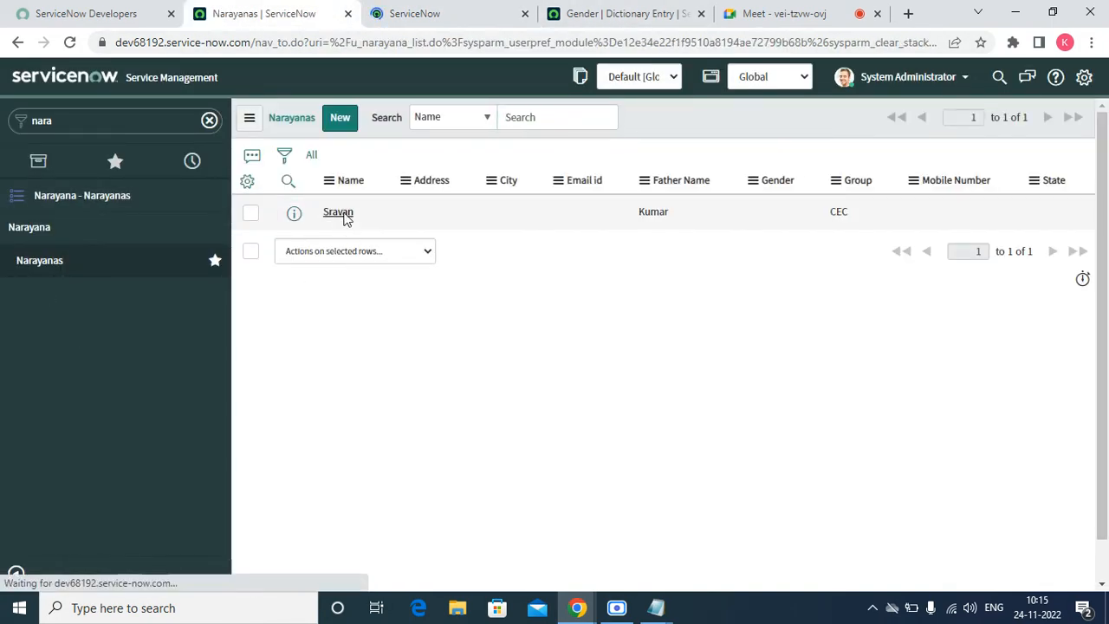
left_click(850, 183)
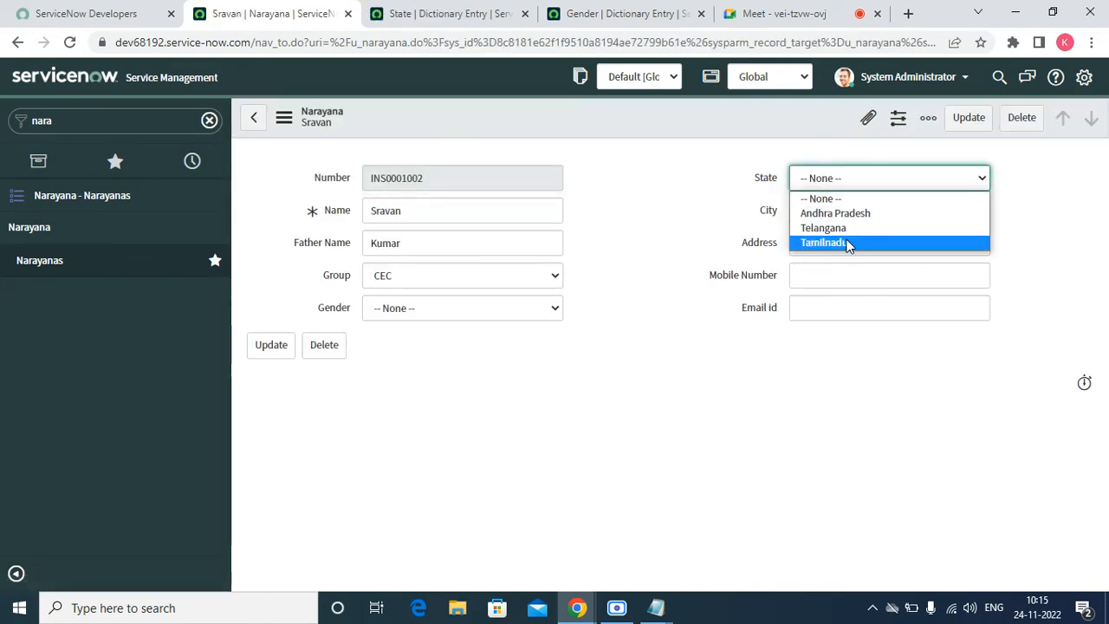
left_click(741, 201)
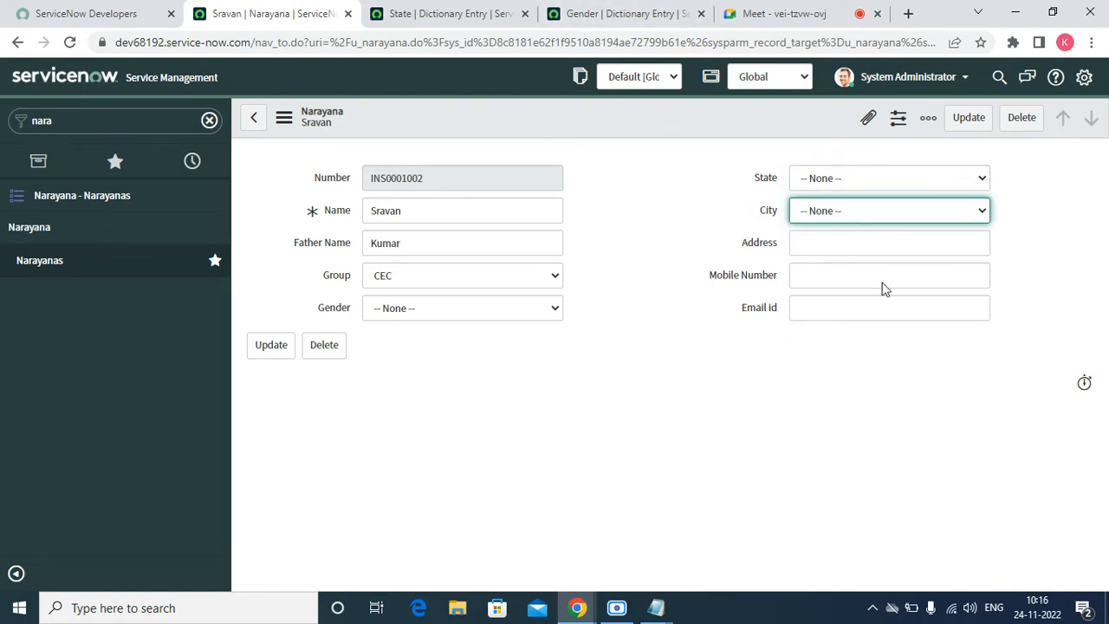
- Open the City field's dictionary entry, close the Gender and State dictionary pages, and show the City field's choices
right_click(770, 210)
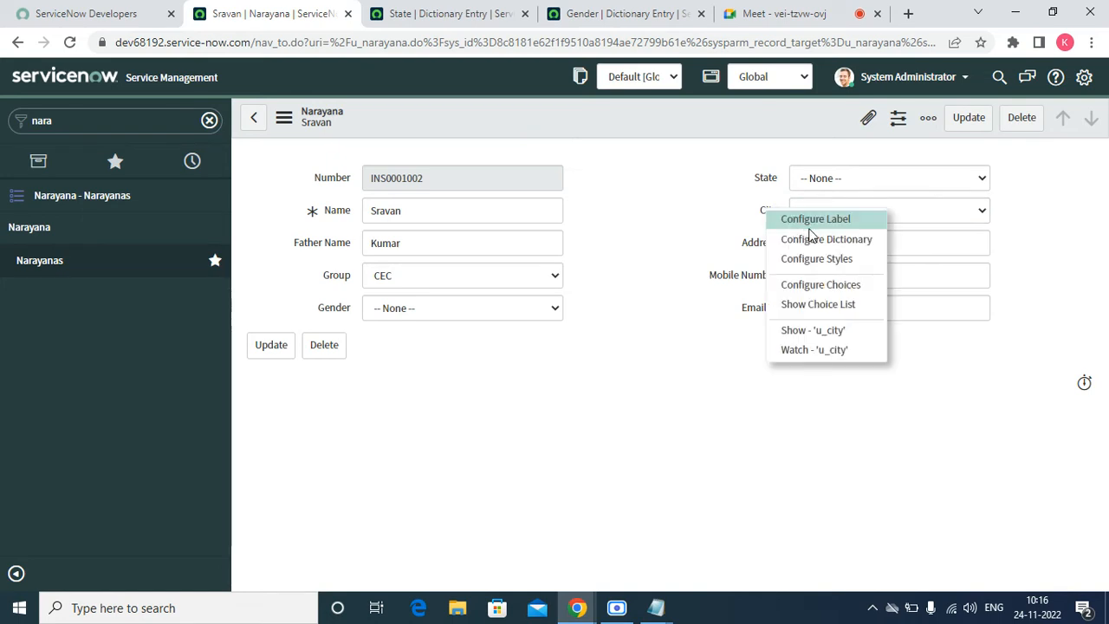
left_click(649, 14)
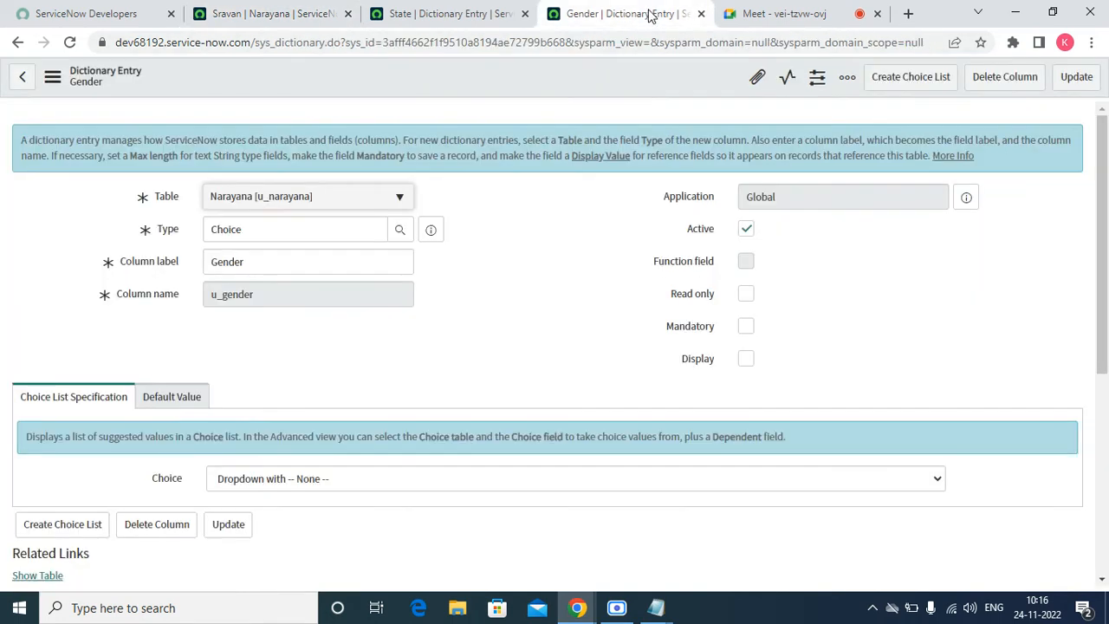
left_click(701, 14)
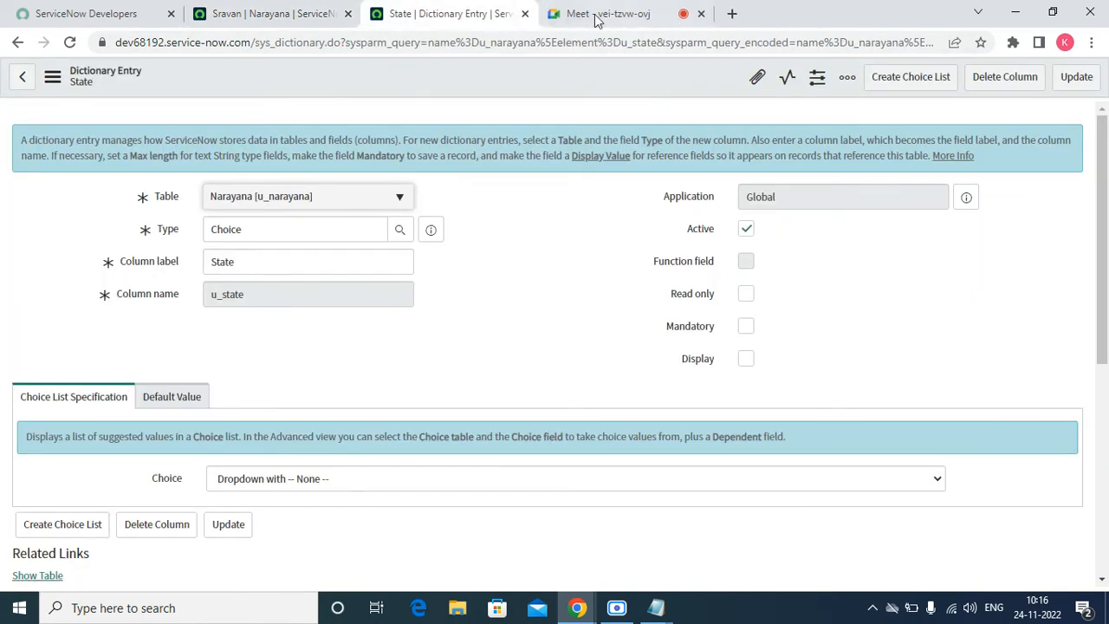
left_click(525, 14)
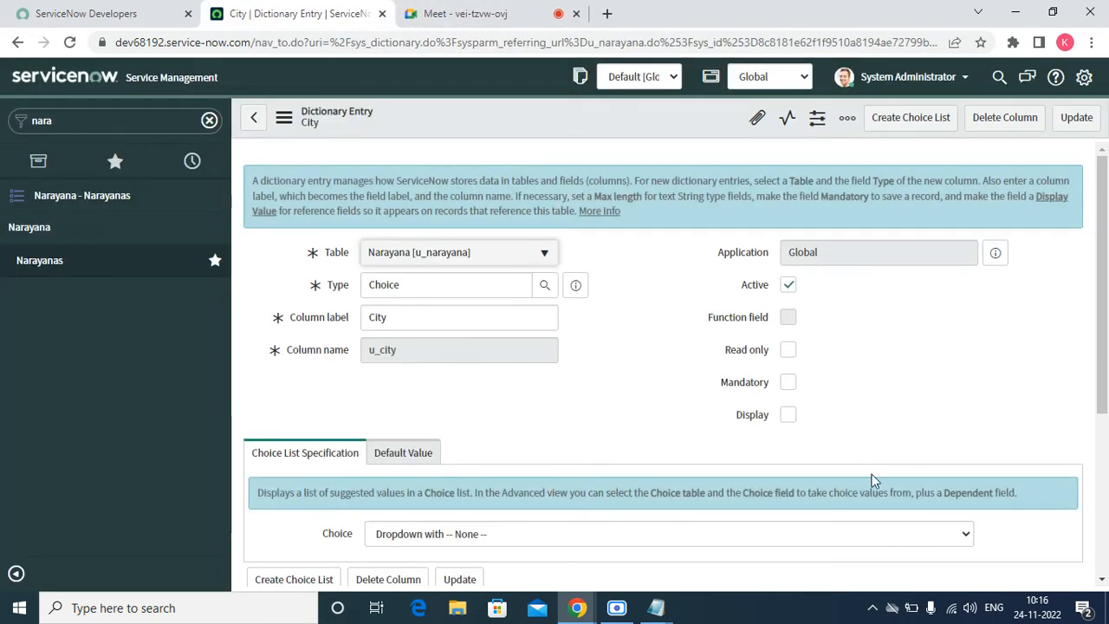
left_click(1100, 579)
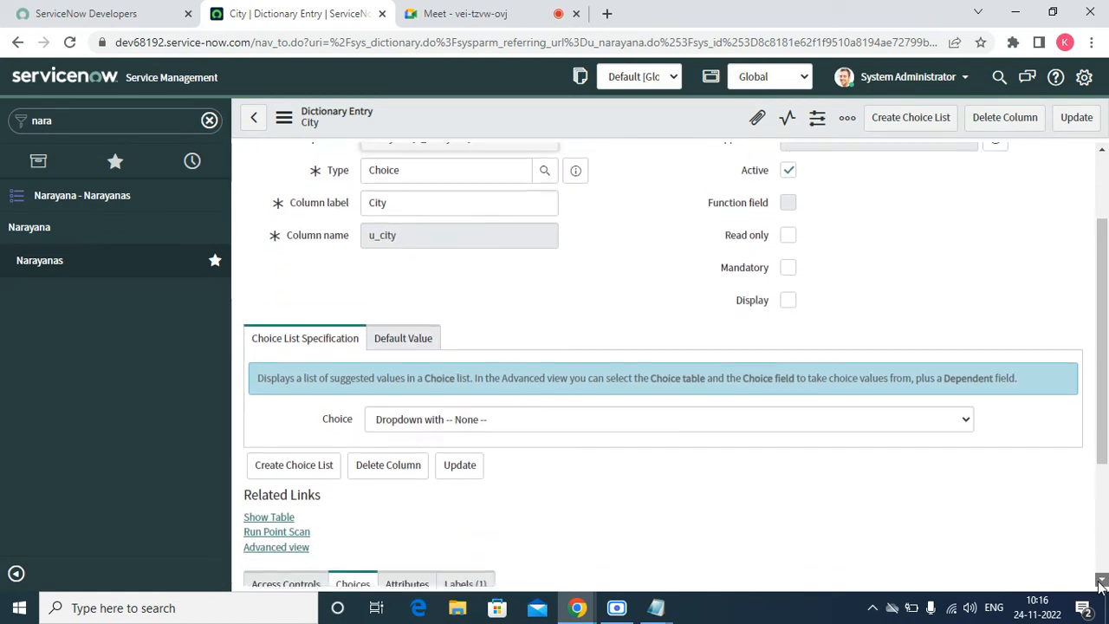
left_click(1101, 579)
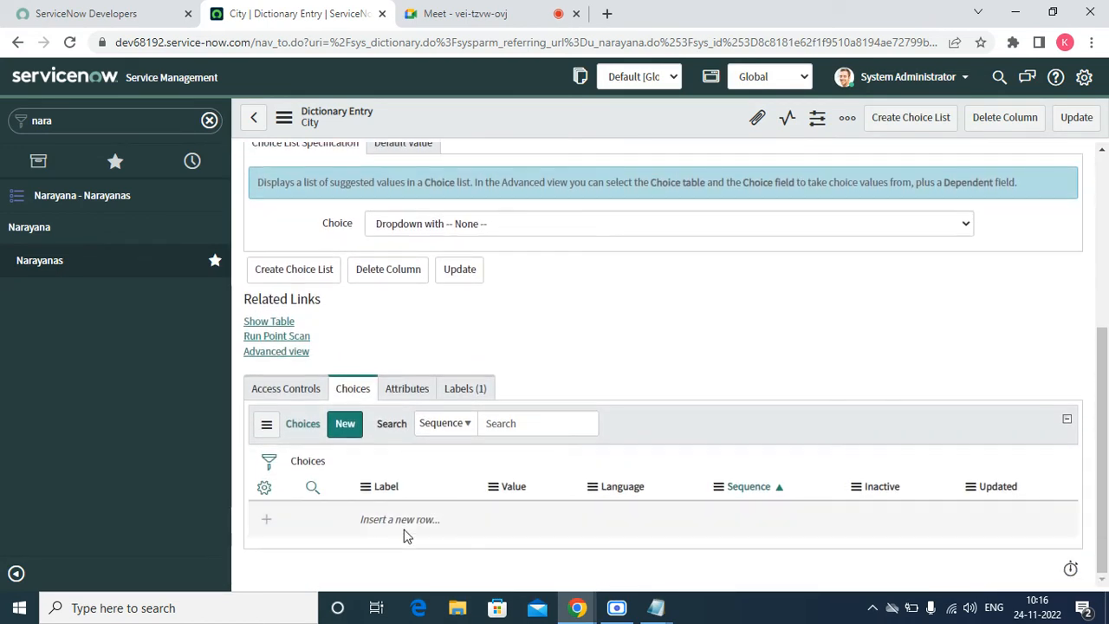
- Add a City choice labelled Guntur with value gnt and sequence 100 directly in the choices list
left_click(401, 520)
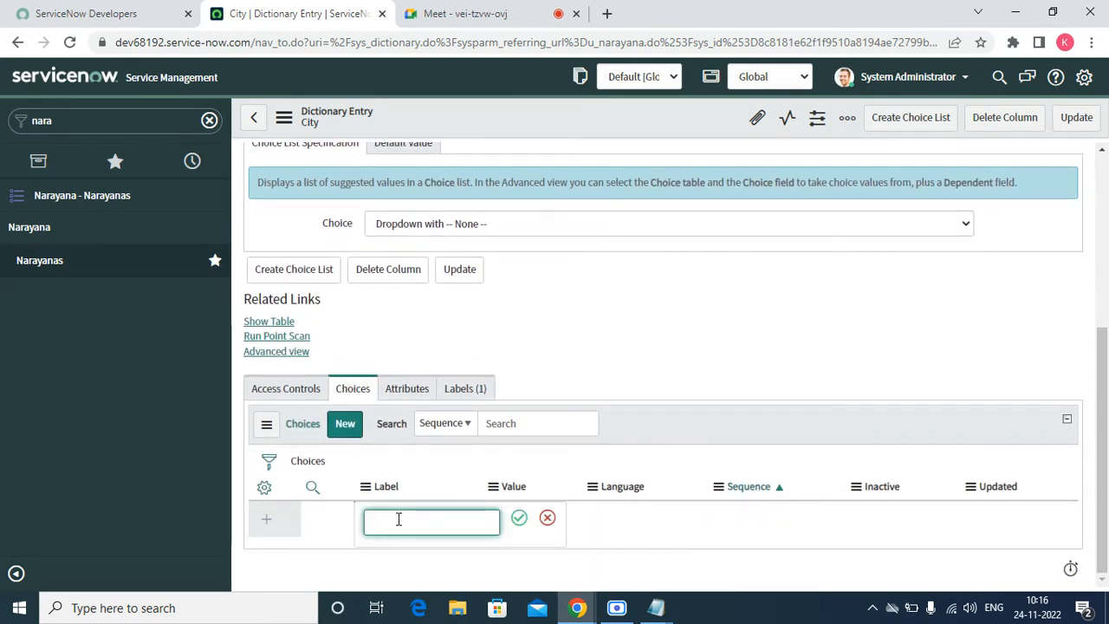
type("Guntur")
key("Tab")
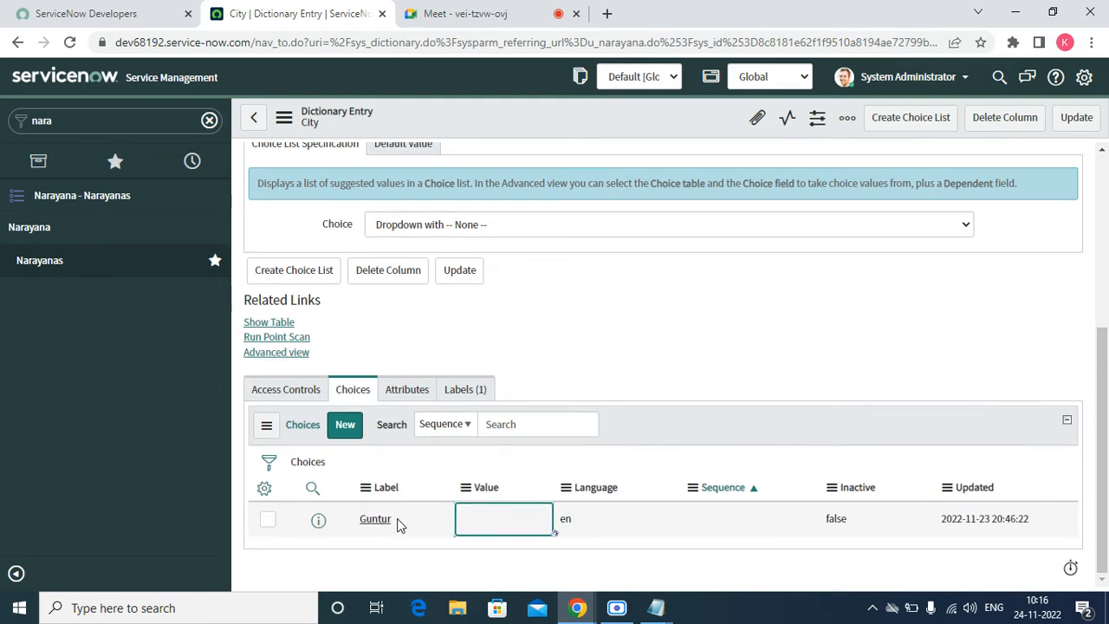
key("Return")
type("gn")
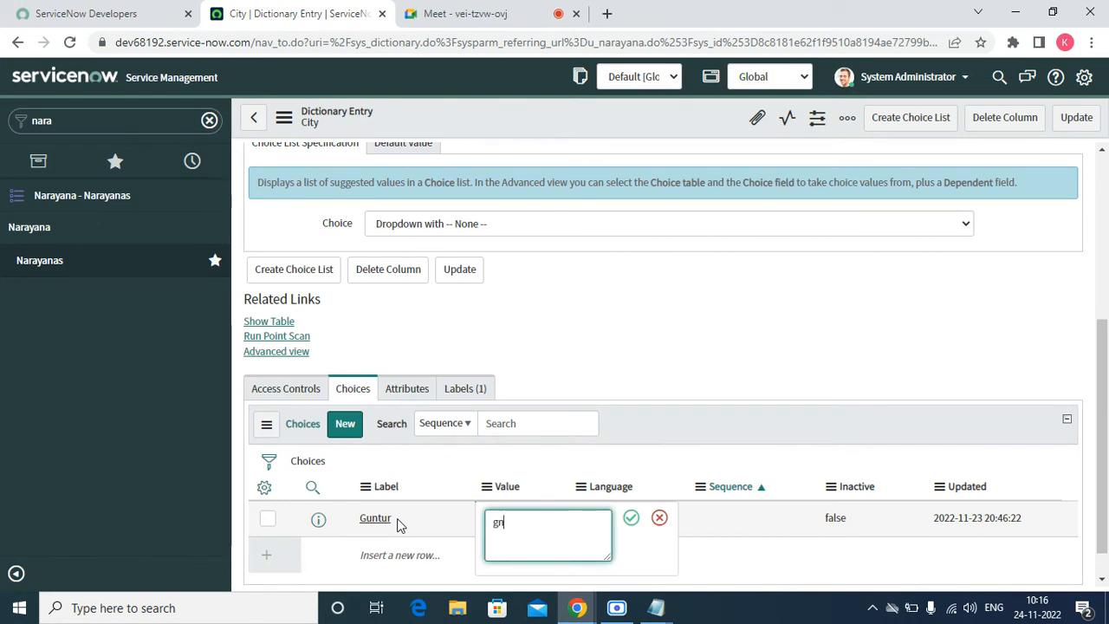
type("t")
key("Tab")
key("Tab")
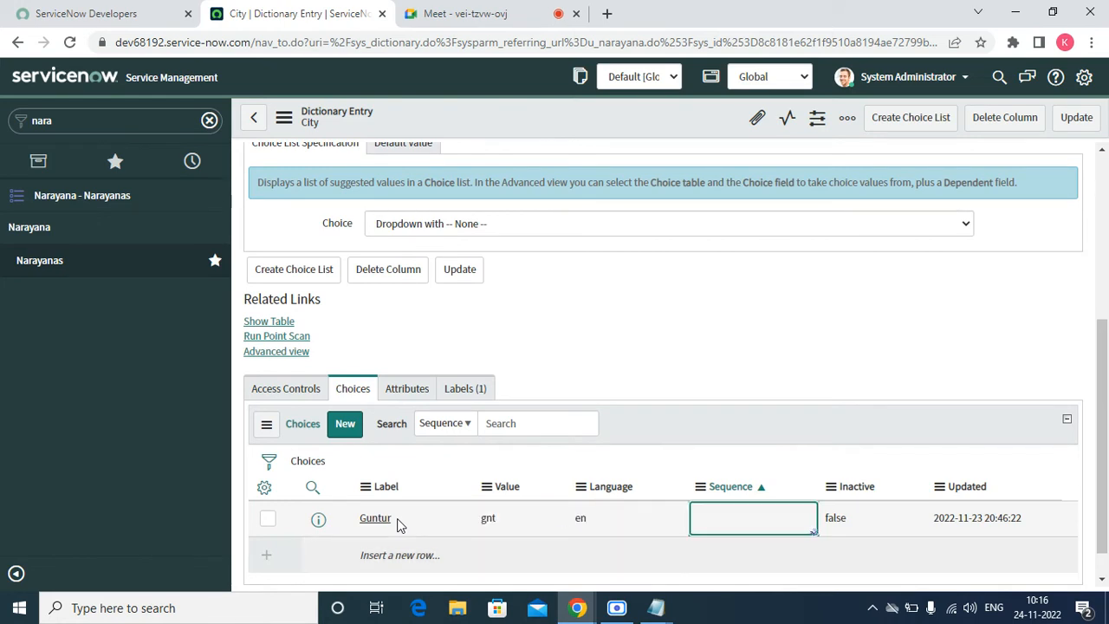
type("100")
key("Tab")
key("Tab")
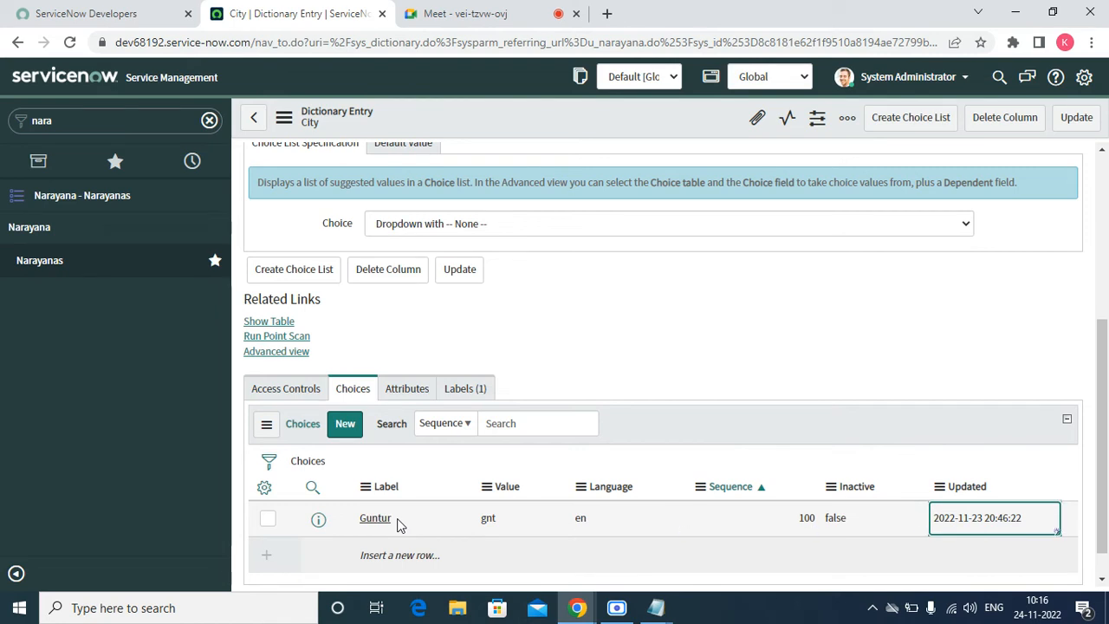
- Add a second City choice row labelled Viayawada with value vij and sequence 200
key("Tab")
key("Return")
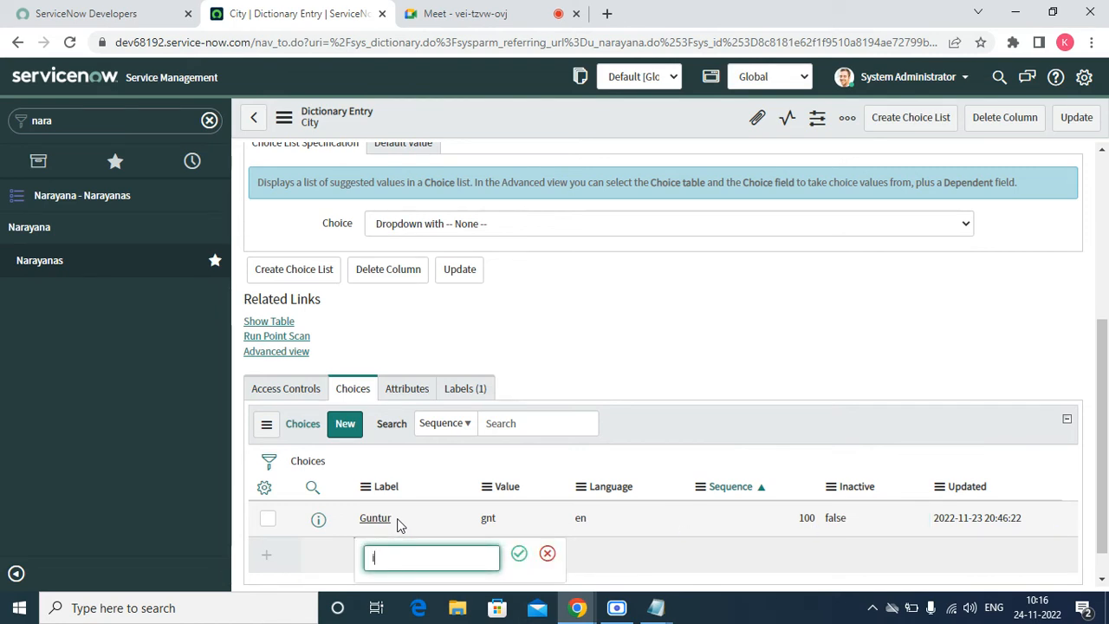
type("Viayawada")
key("Tab")
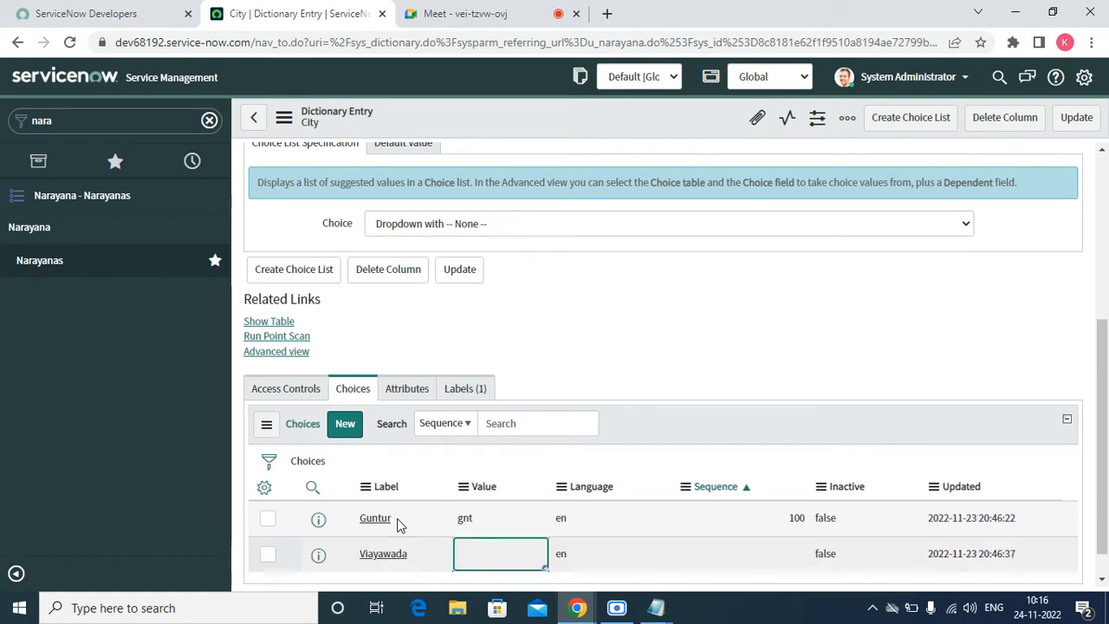
key("Return")
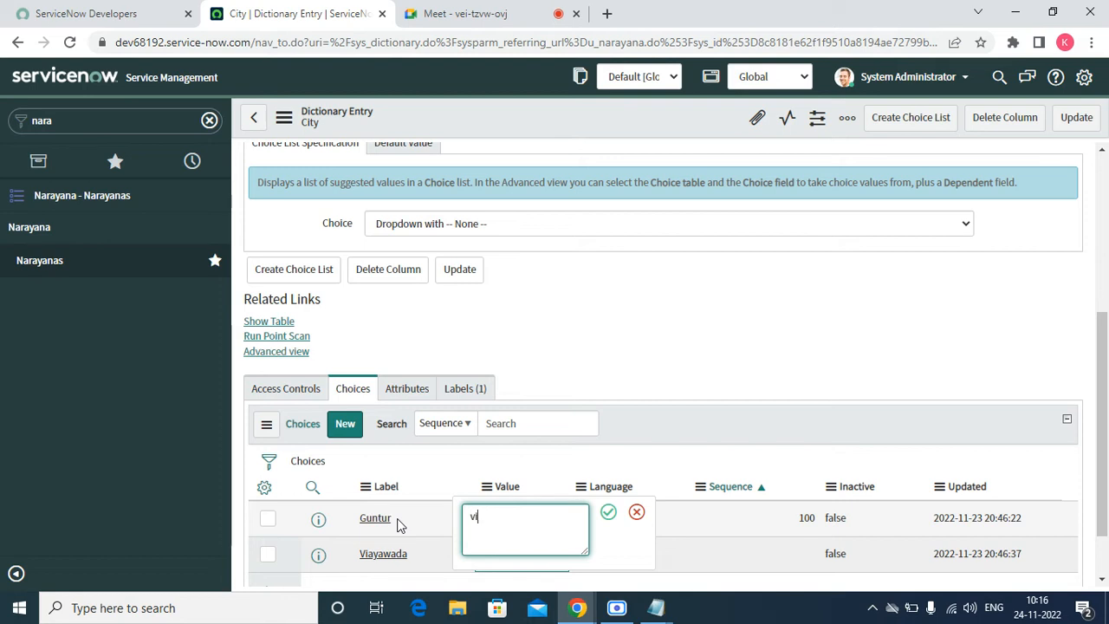
type("vij")
key("Tab")
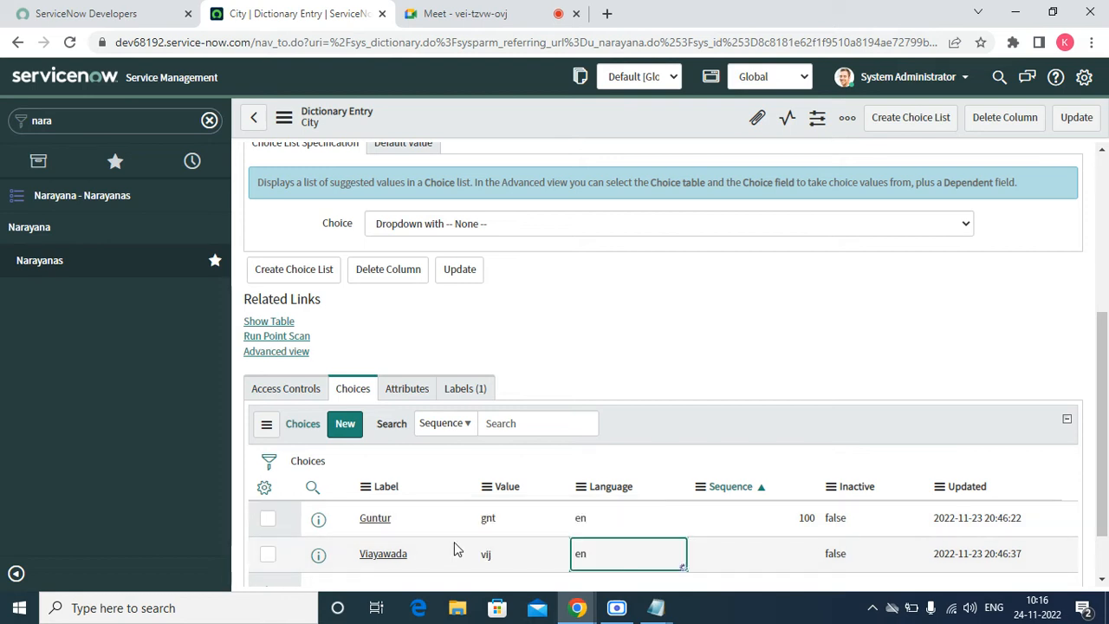
key("Tab")
key("Return")
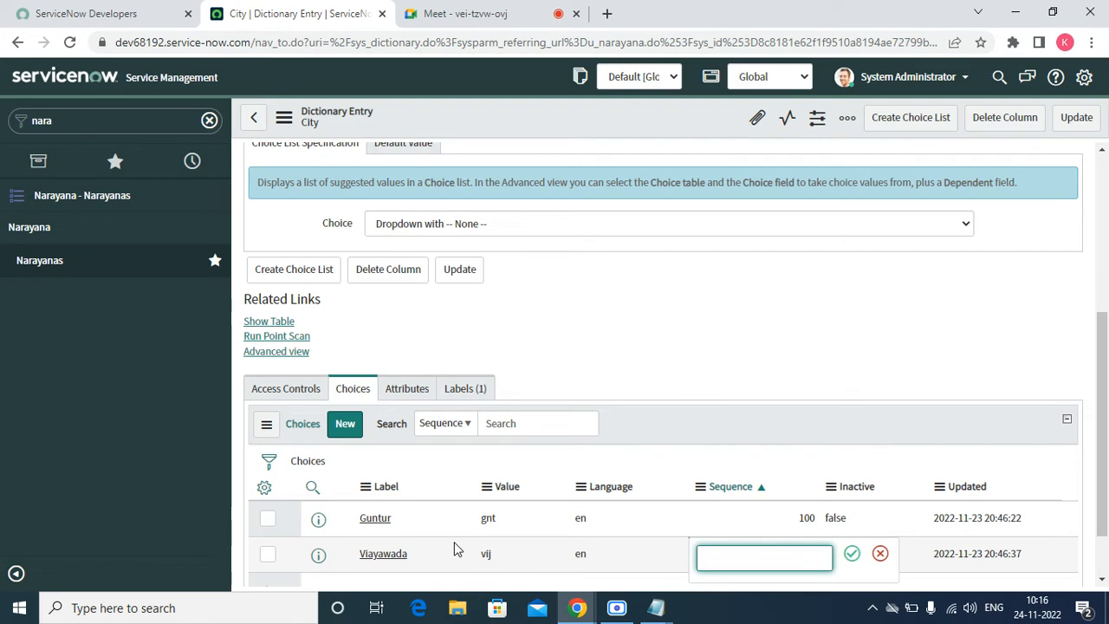
key("Tab")
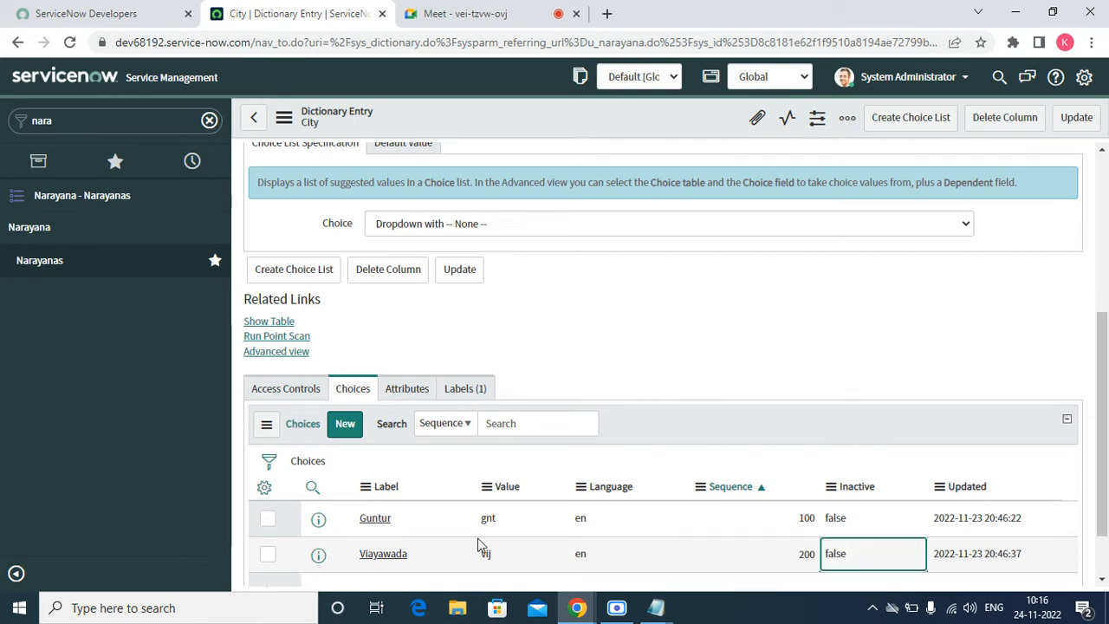
key("Return")
- Correct the label of the second City choice to Vijayawada, keeping vij as its value
left_click(418, 558)
double_click(418, 562)
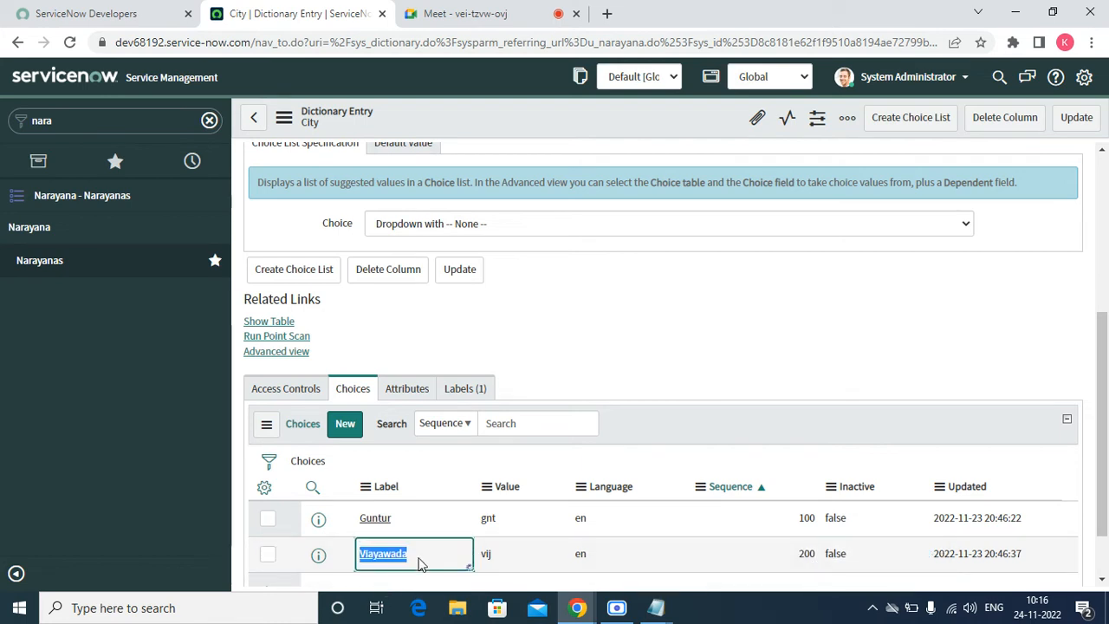
left_click(421, 557)
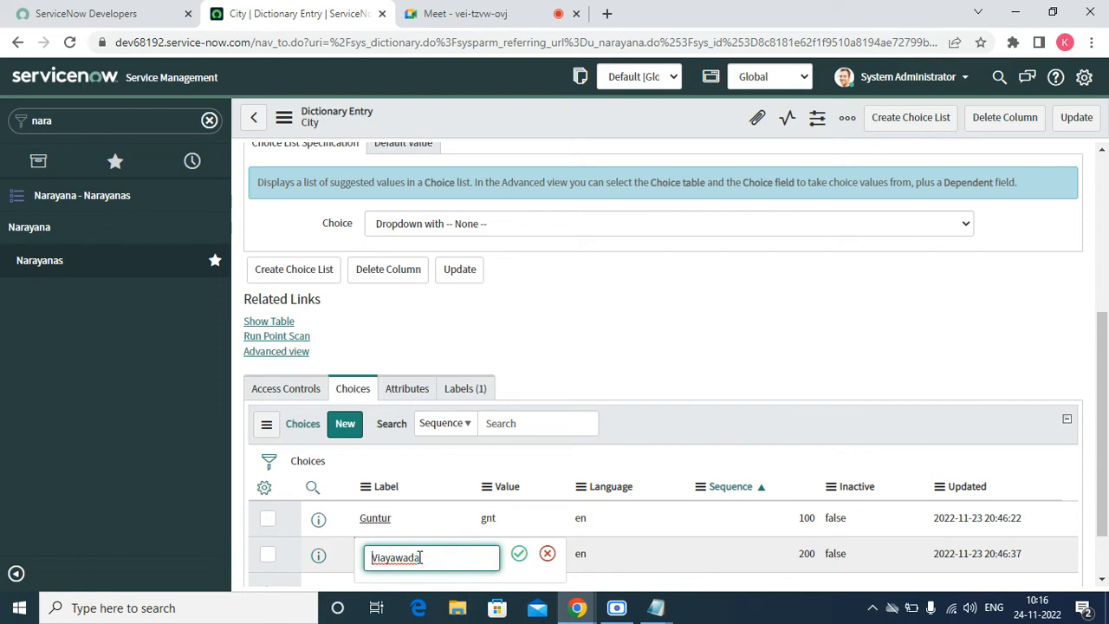
key("BackSpace")
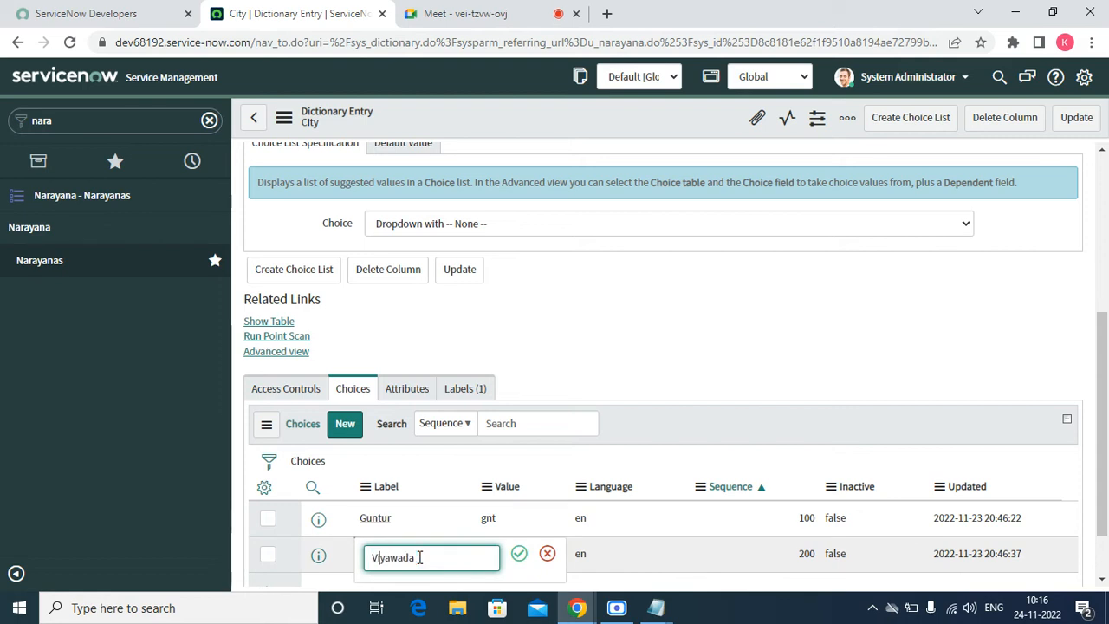
key("Delete")
type("j")
key("BackSpace")
key("BackSpace")
type("ijay")
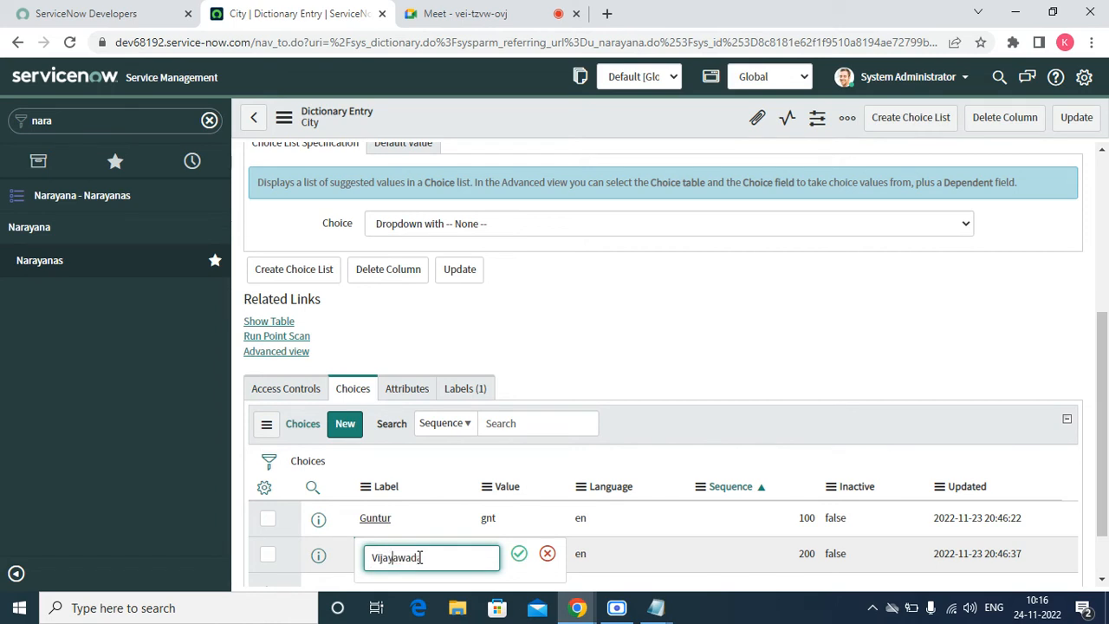
key("Tab")
key("Return")
type("vij")
key("Tab")
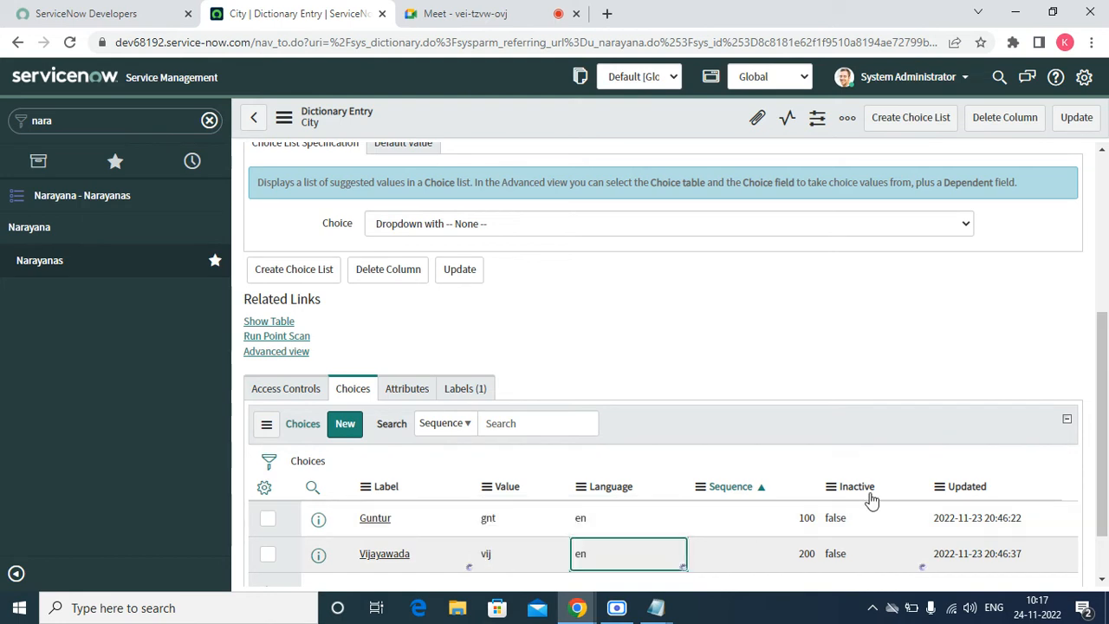
- Add a City choice labelled Hyderbad with value hyd and sequence 300 below the Vijayawada row
key("Tab")
key("Tab")
key("Tab")
key("Tab")
left_click(414, 553)
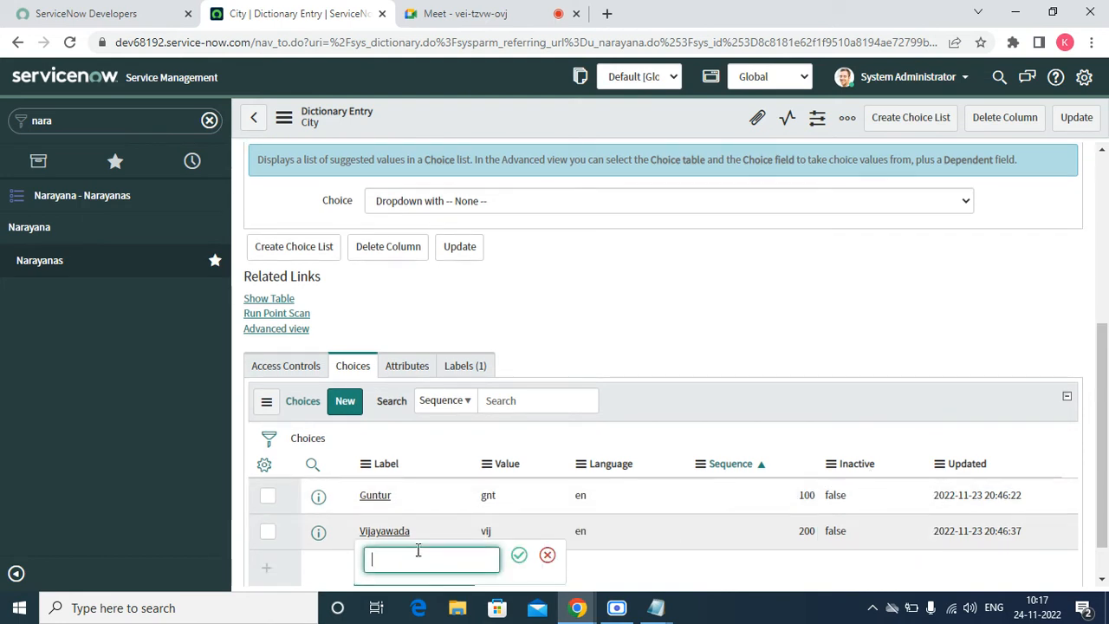
type("Hyderbad")
key("Tab")
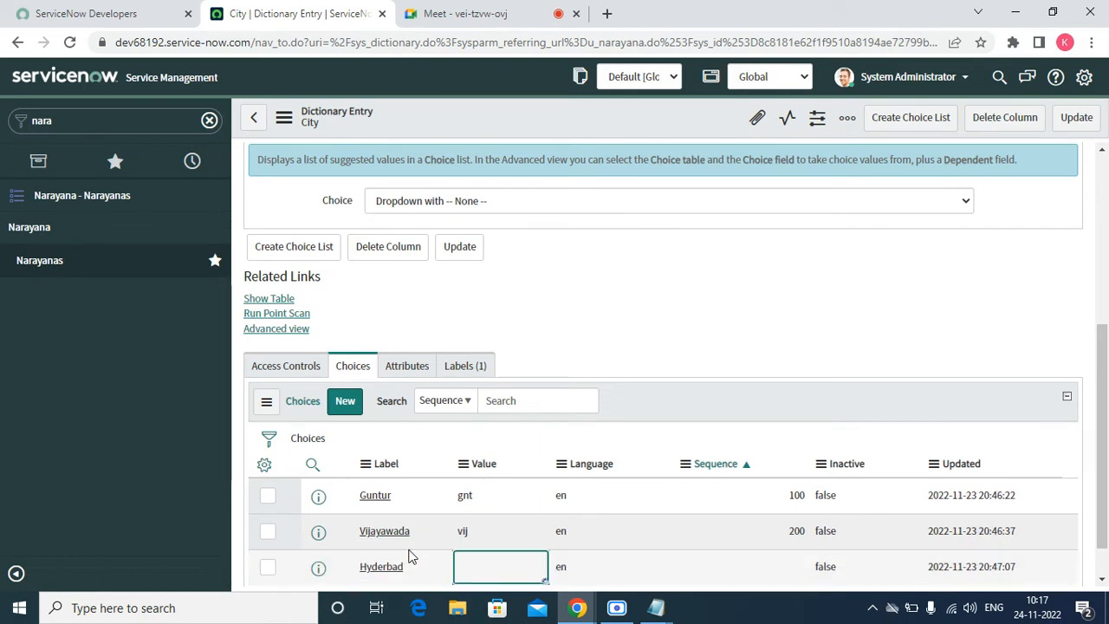
key("Return")
key("Tab")
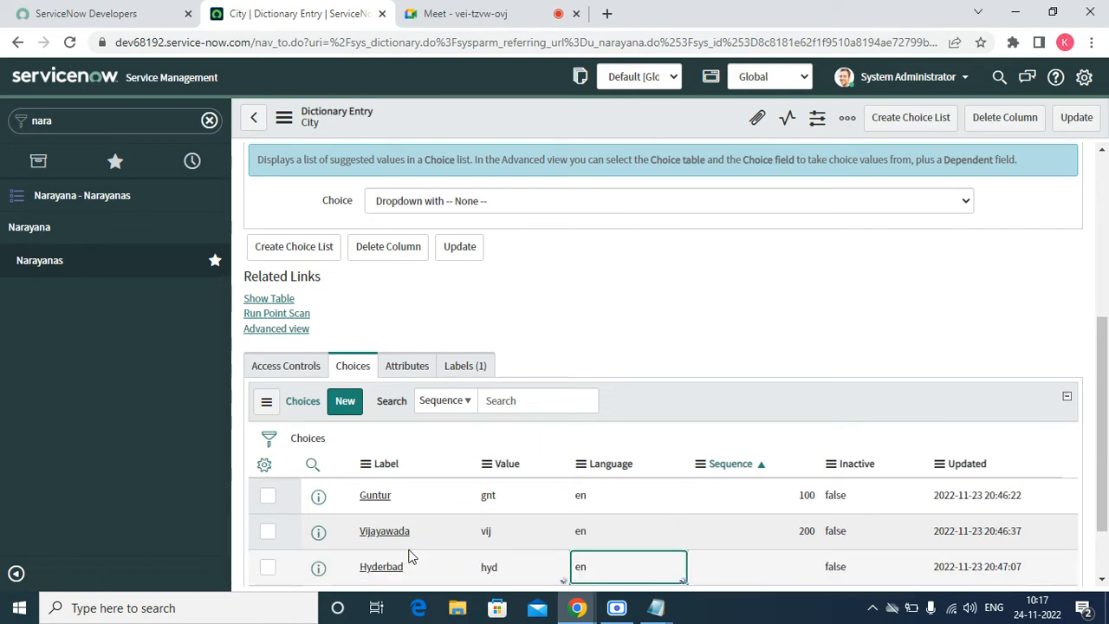
key("Tab")
key("Return")
type("300")
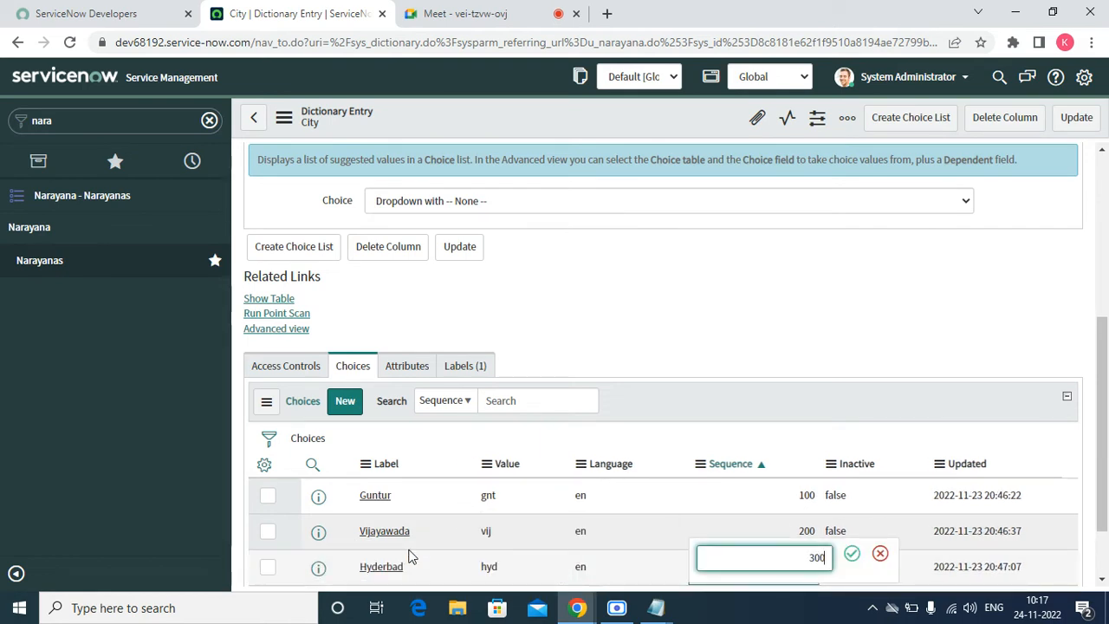
key("Tab")
key("Tab")
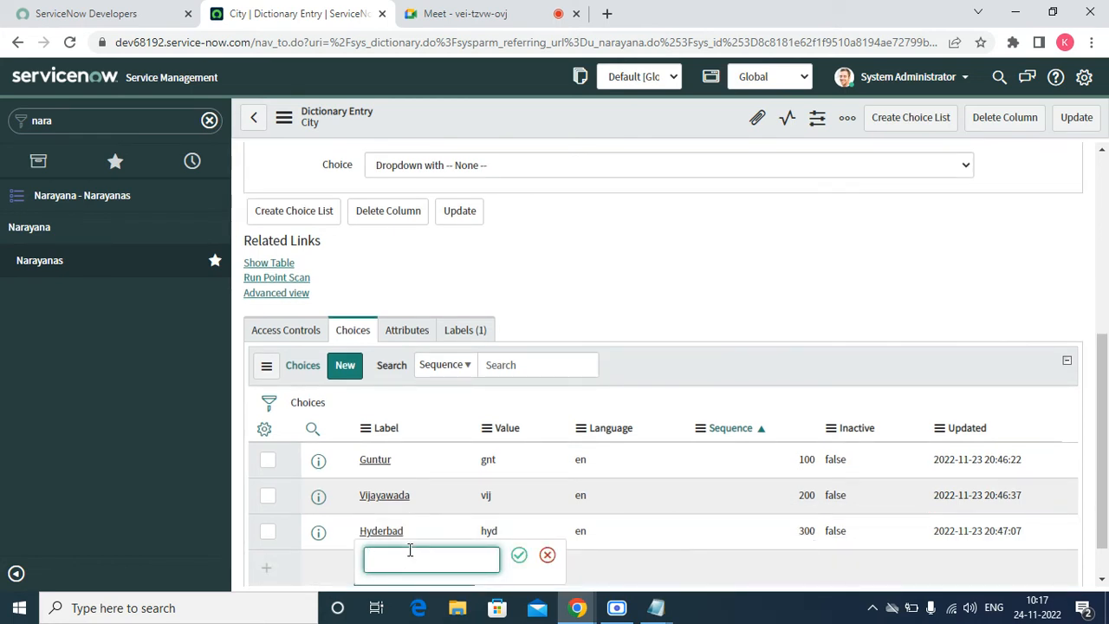
- Add a City choice labelled Warangal with value war and sequence 400
type("Waranga")
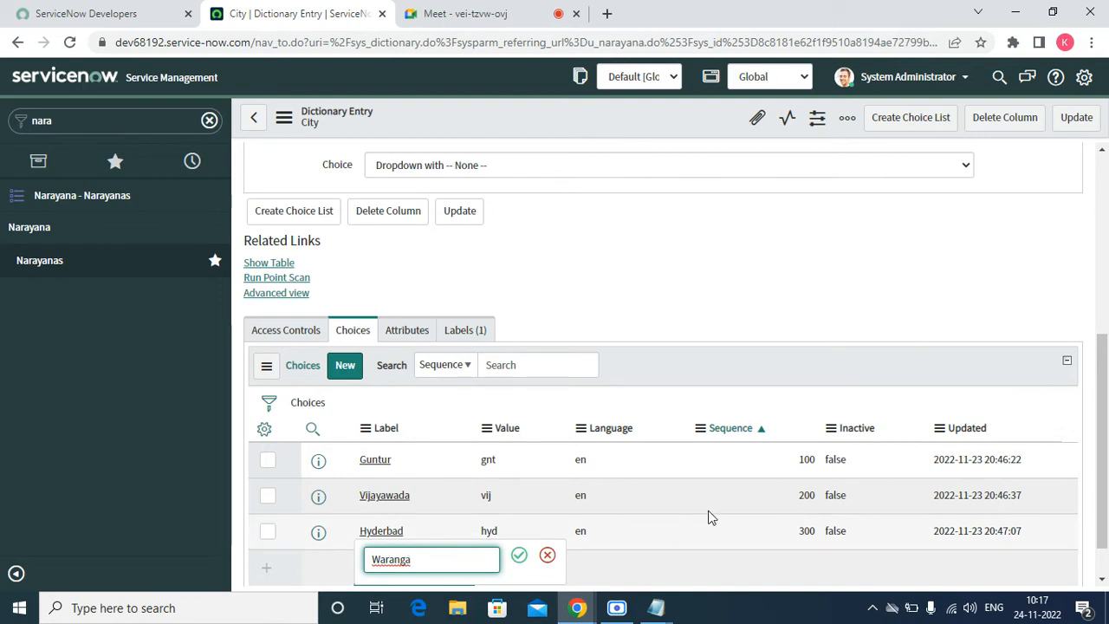
type("l")
key("Tab")
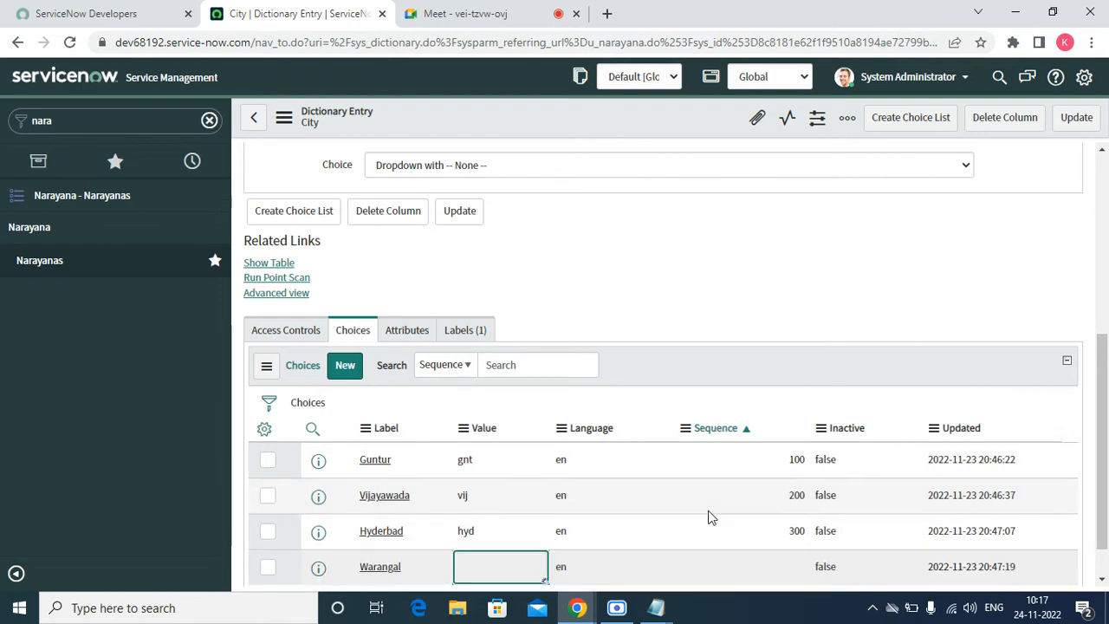
key("Return")
type("wa")
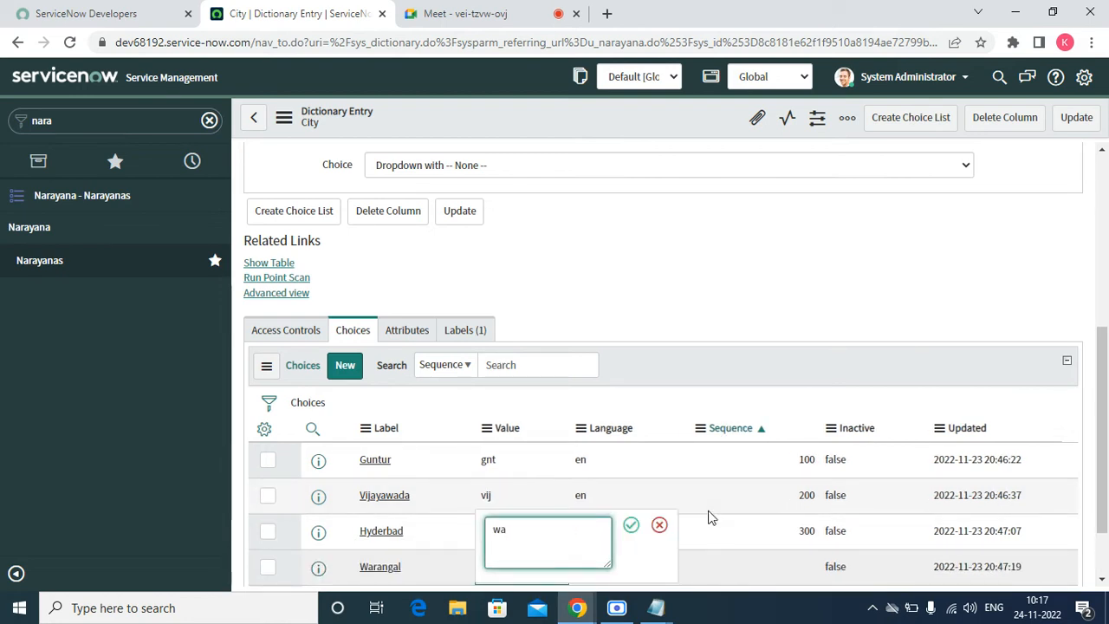
type("r")
key("Tab")
key("Tab")
key("Return")
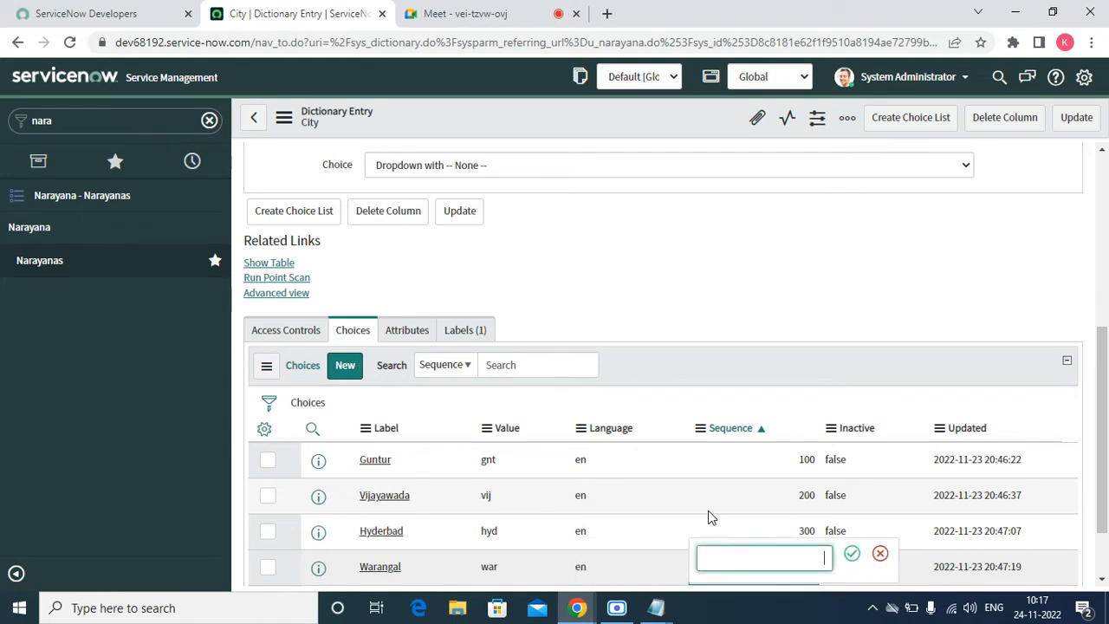
type("400")
key("Tab")
key("Tab")
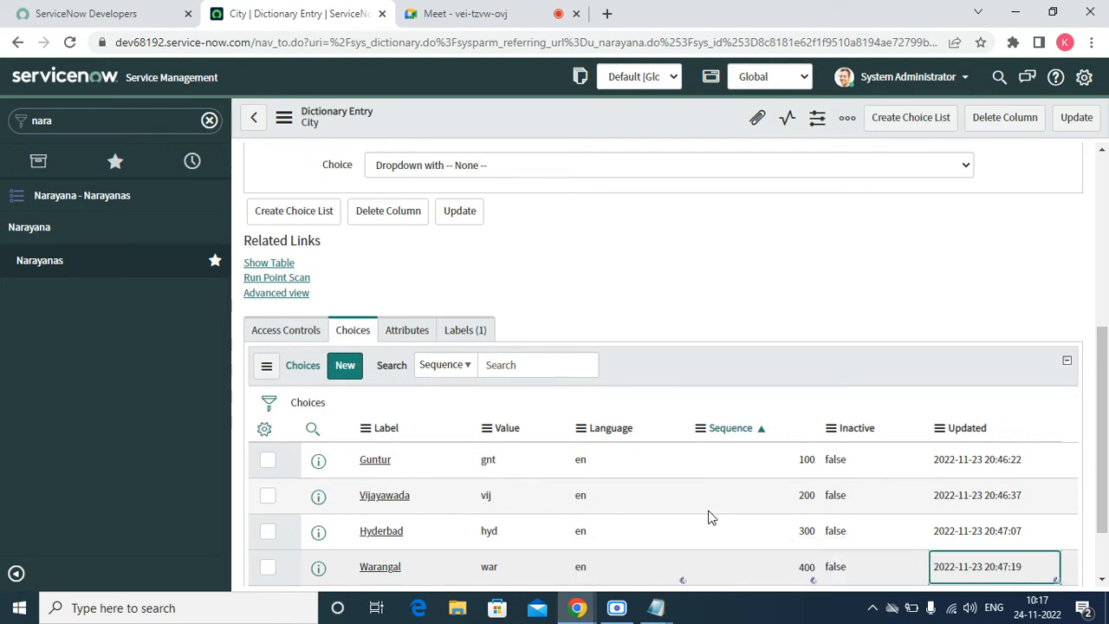
- Add a City choice labelled Chennai with value chn and sequence 500
key("Tab")
key("Return")
type("CHenn")
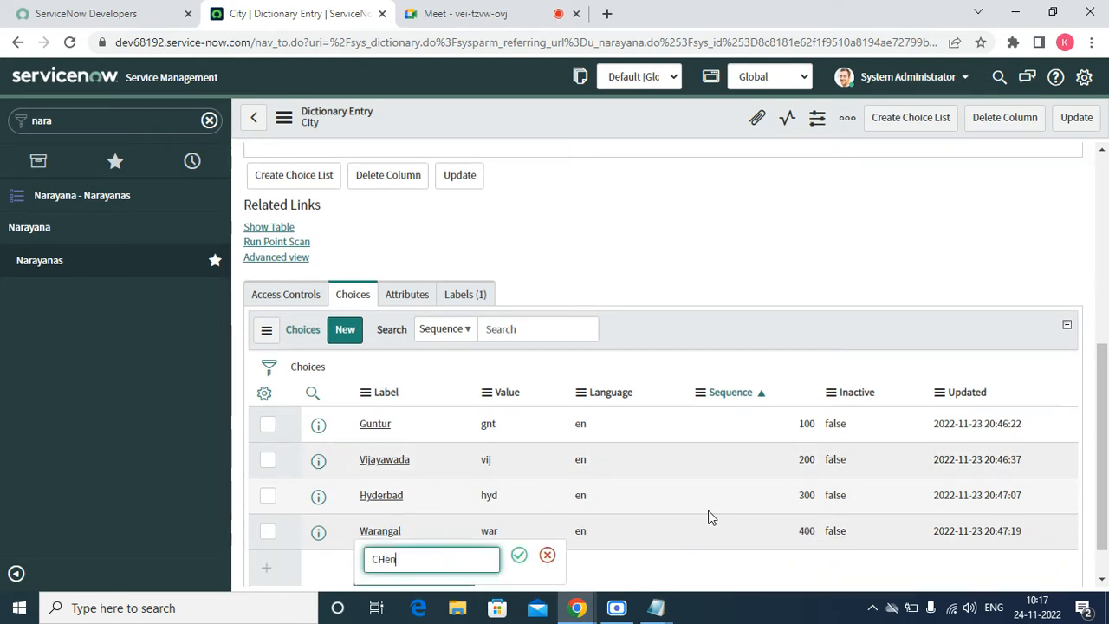
key("BackSpace")
key("BackSpace")
type("enn")
key("Tab")
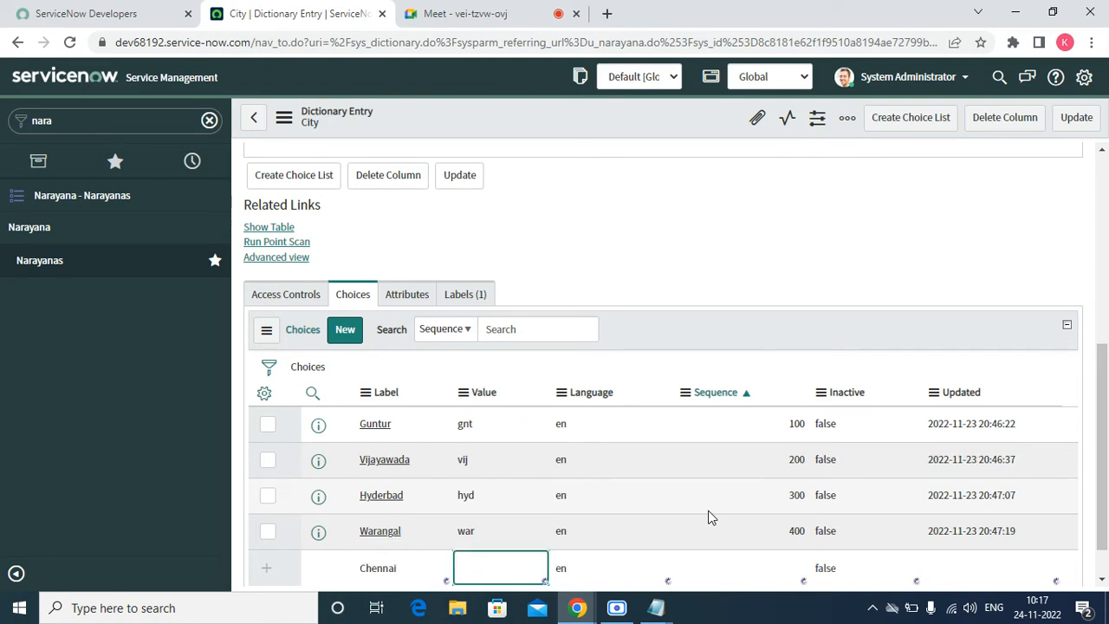
type("hcn")
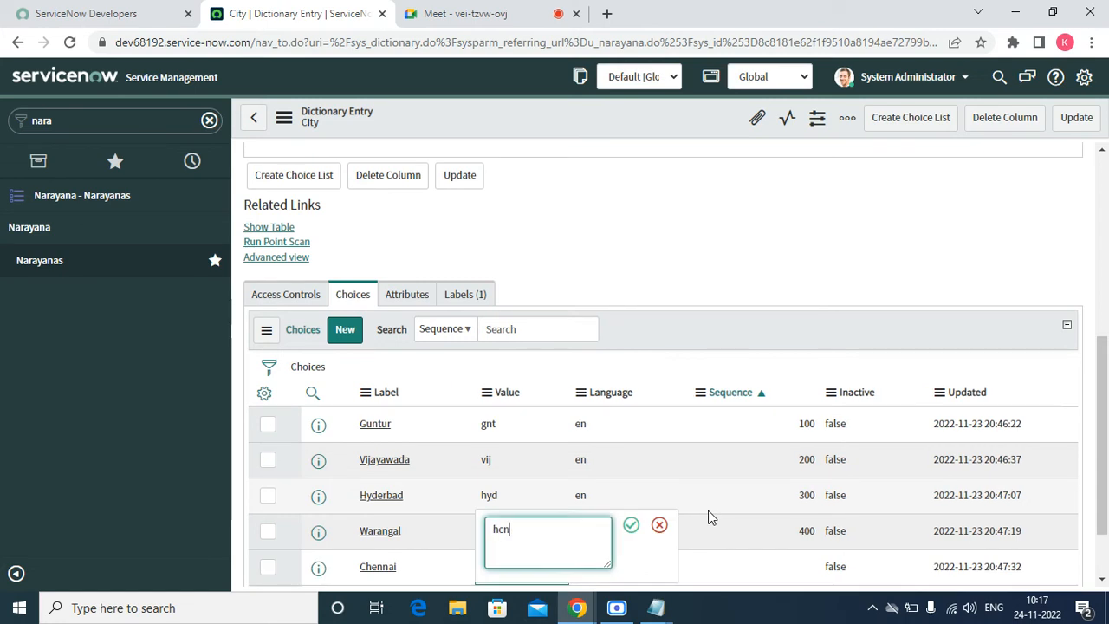
type("chn")
key("Tab")
key("Tab")
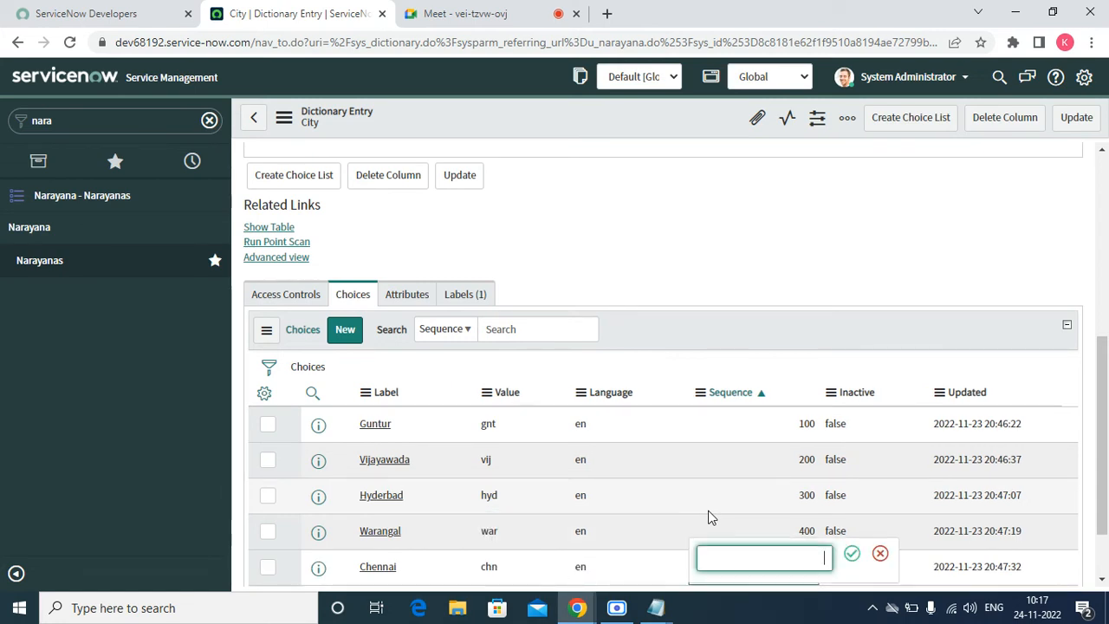
type("500")
key("Tab")
key("Tab")
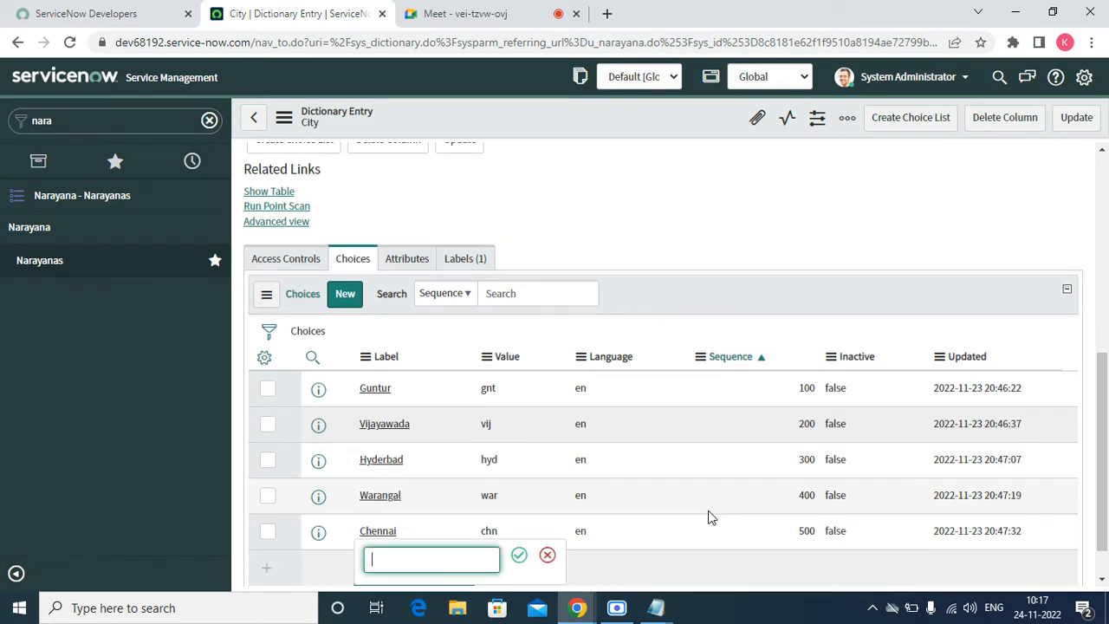
- Add a City choice labelled Madurai with value mad and sequence 600
type("Mad")
type("ai")
key("Tab")
key("Return")
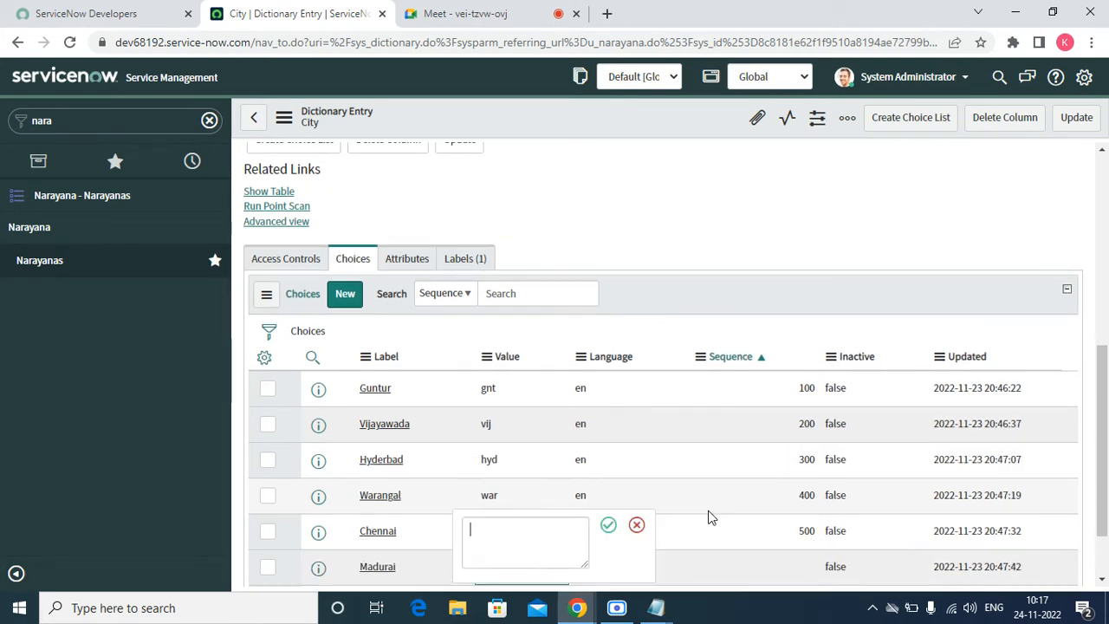
type("mad")
key("Tab")
key("Tab")
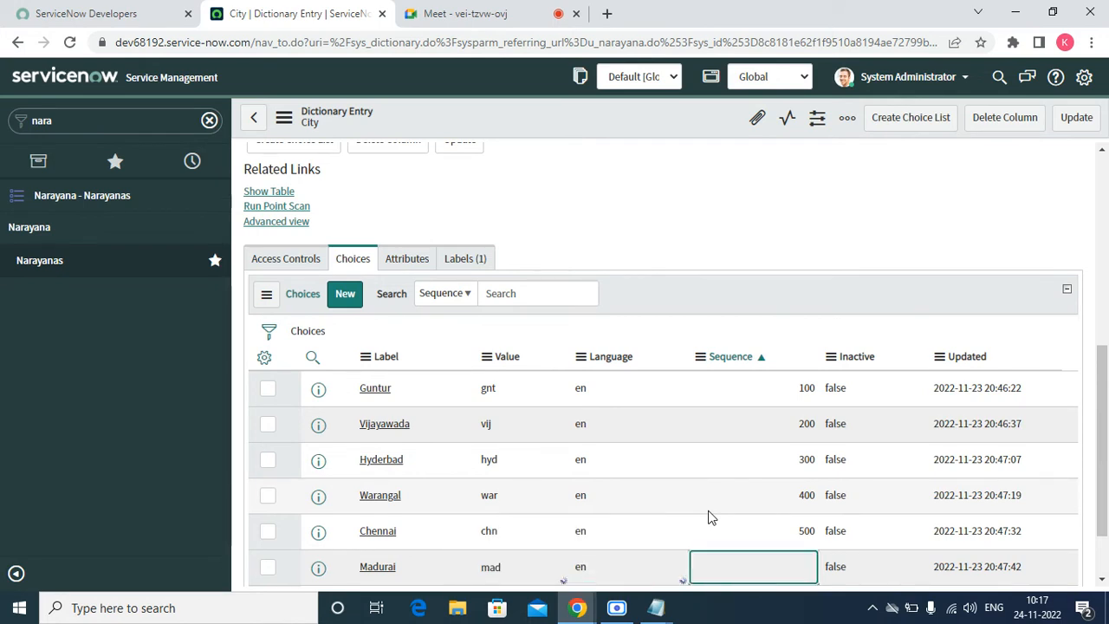
key("Return")
type("600")
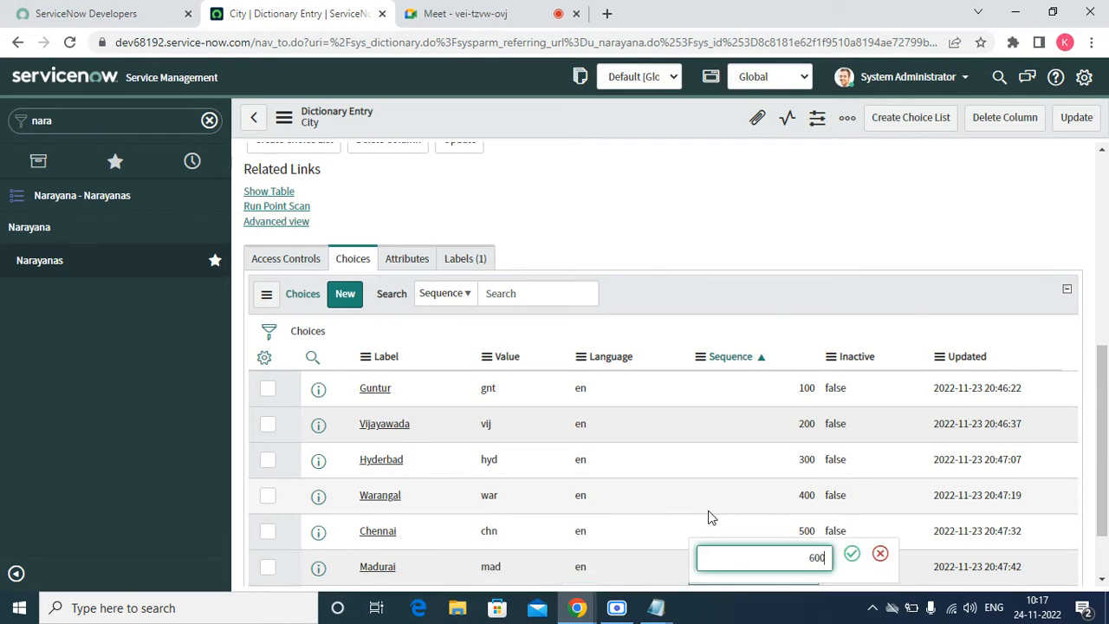
key("Tab")
key("Return")
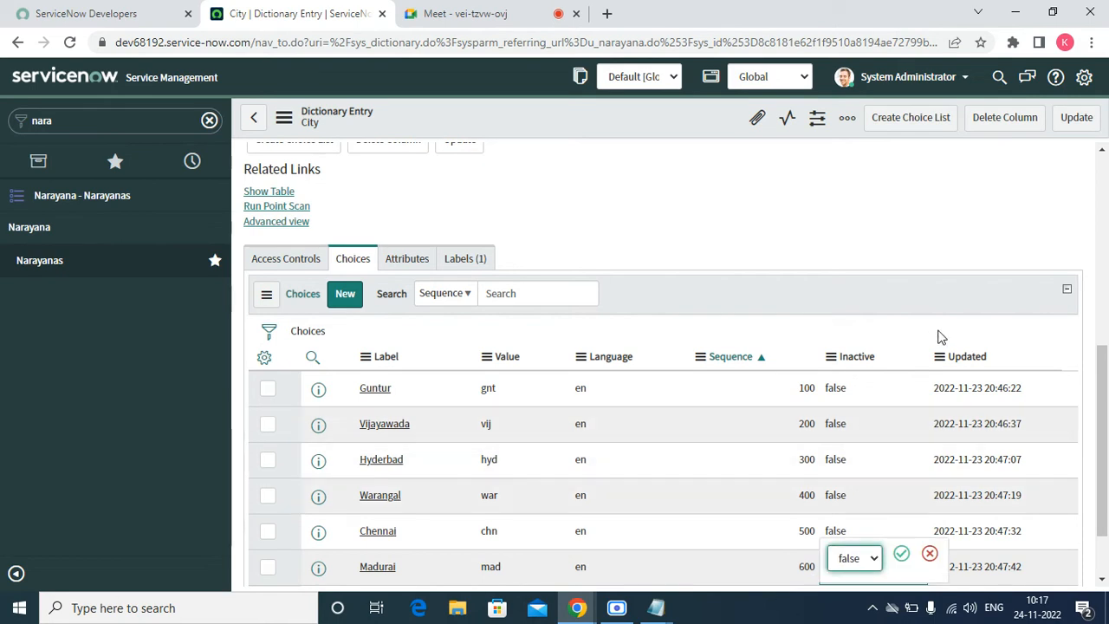
- Update the City dictionary entry and review the State and City options on the record
left_click(1077, 121)
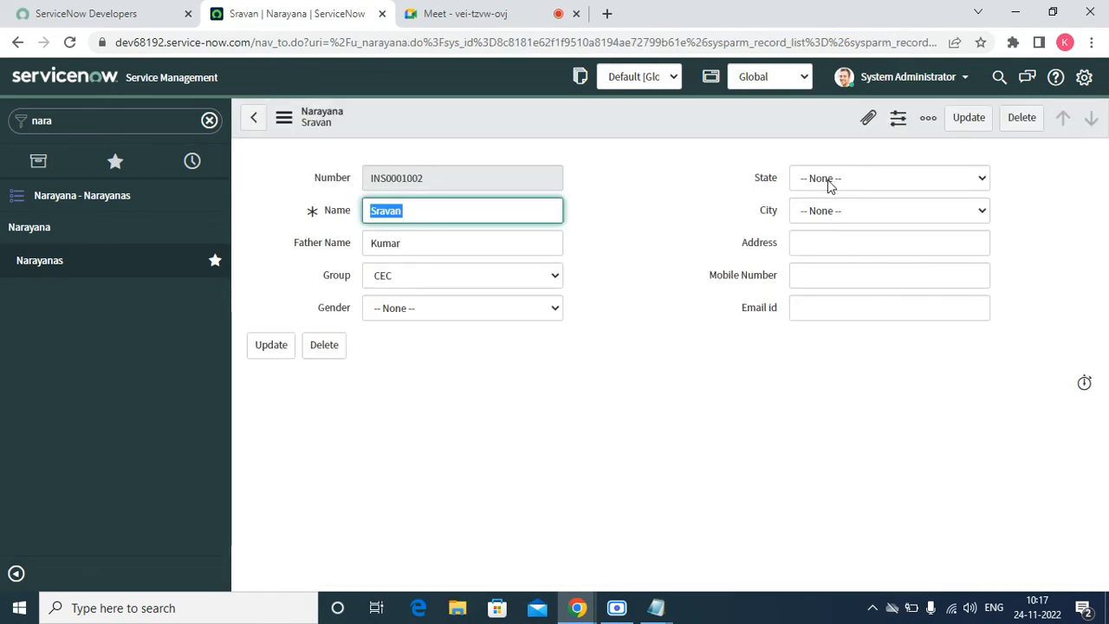
left_click(829, 179)
left_click(827, 202)
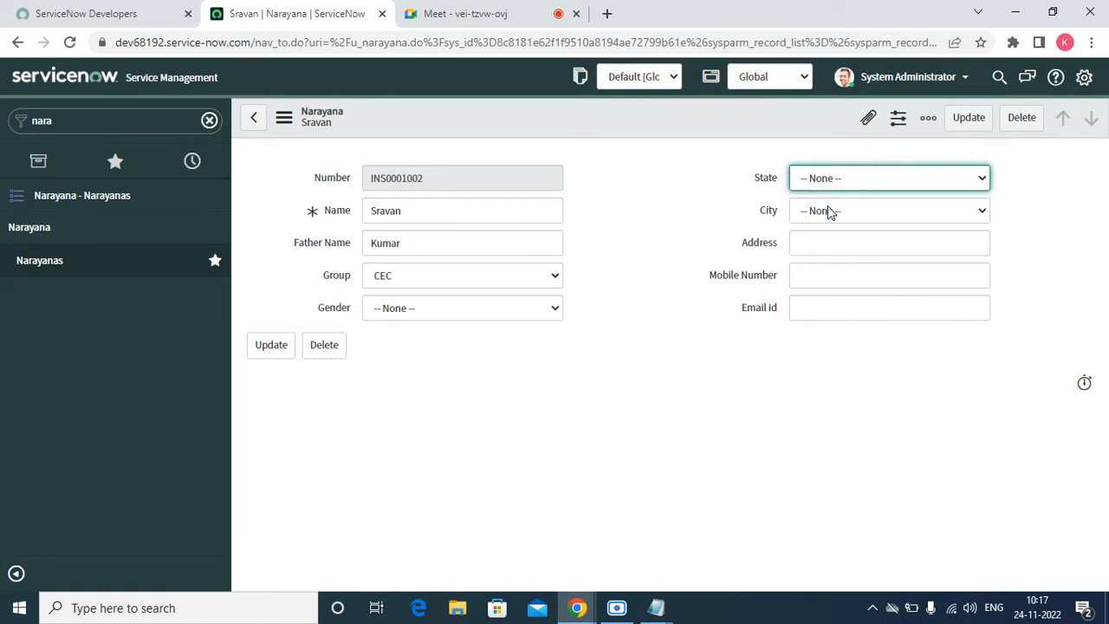
left_click(827, 206)
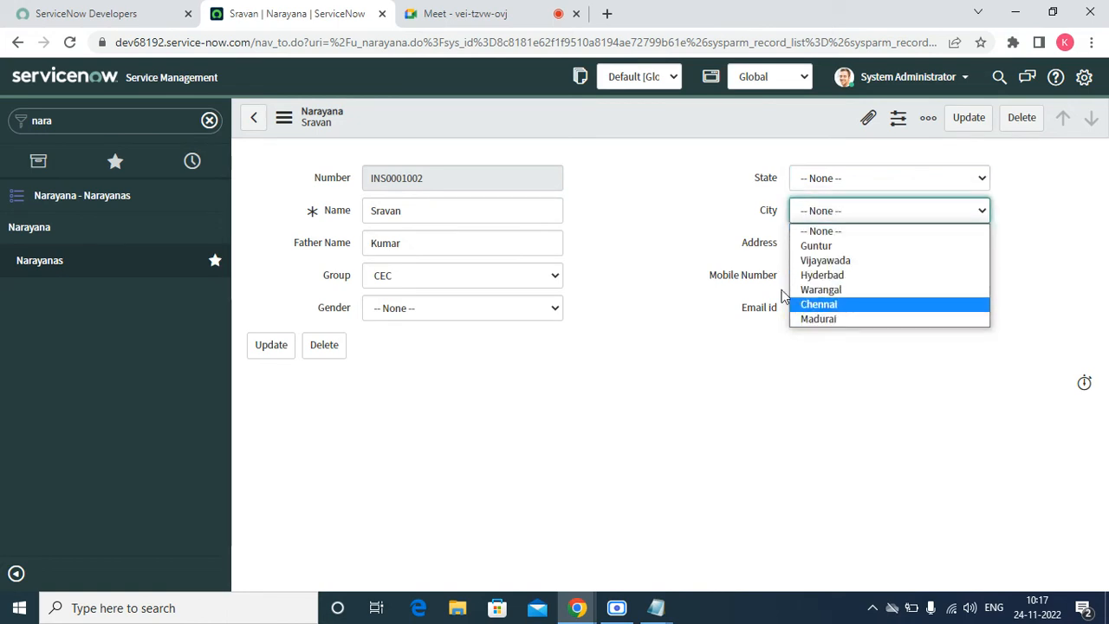
left_click(684, 210)
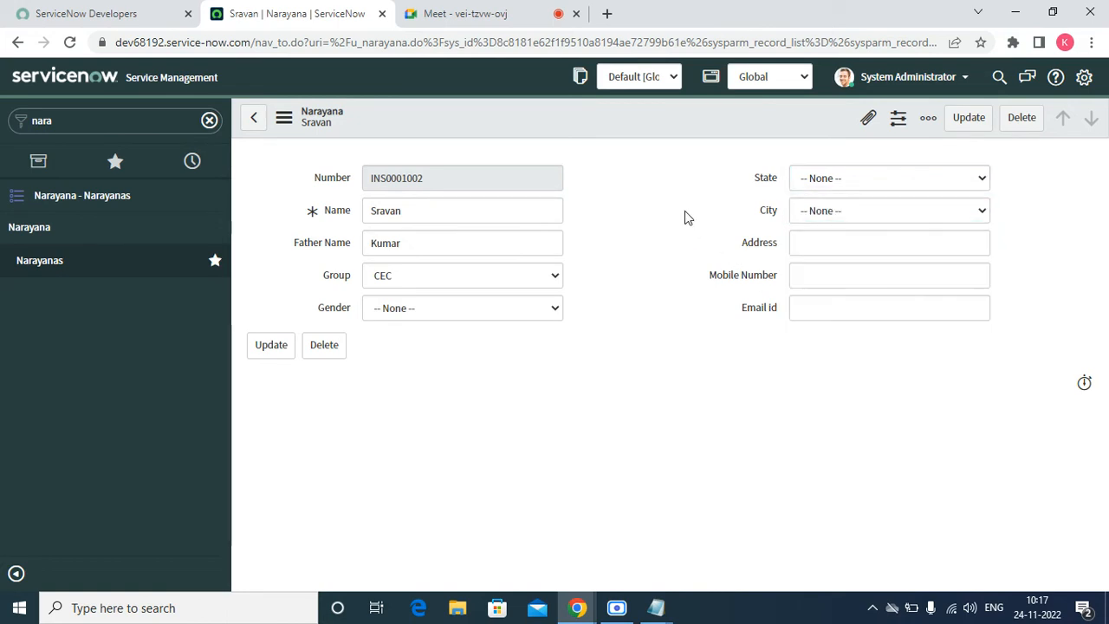
- Set the record's State to Andhra Pradesh and City to Hyderbad, and save the record
left_click(824, 180)
left_click(832, 214)
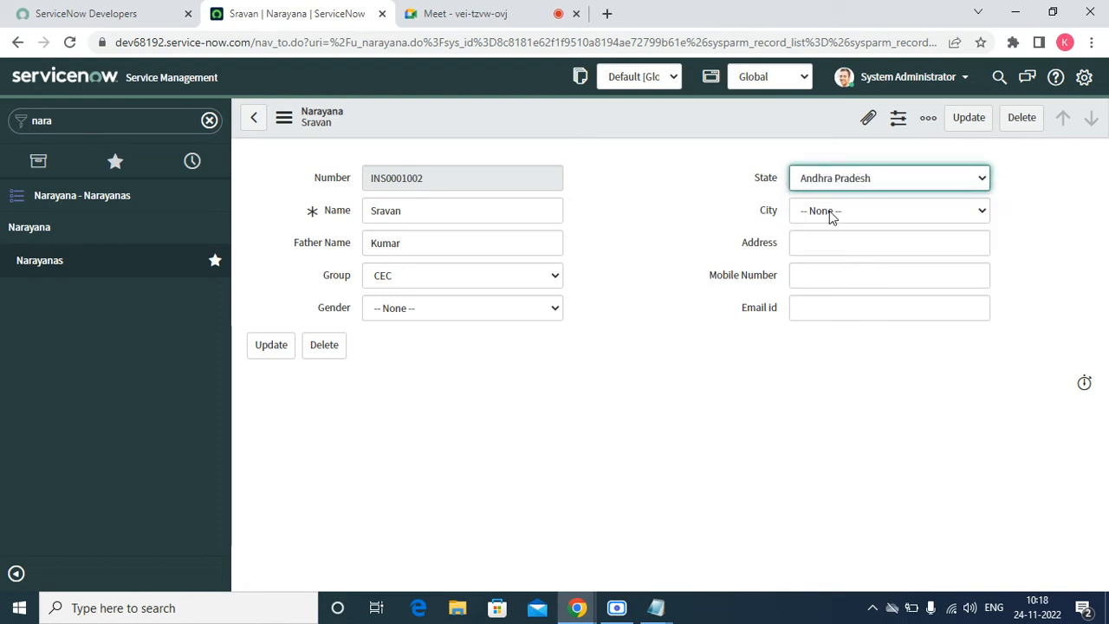
left_click(812, 216)
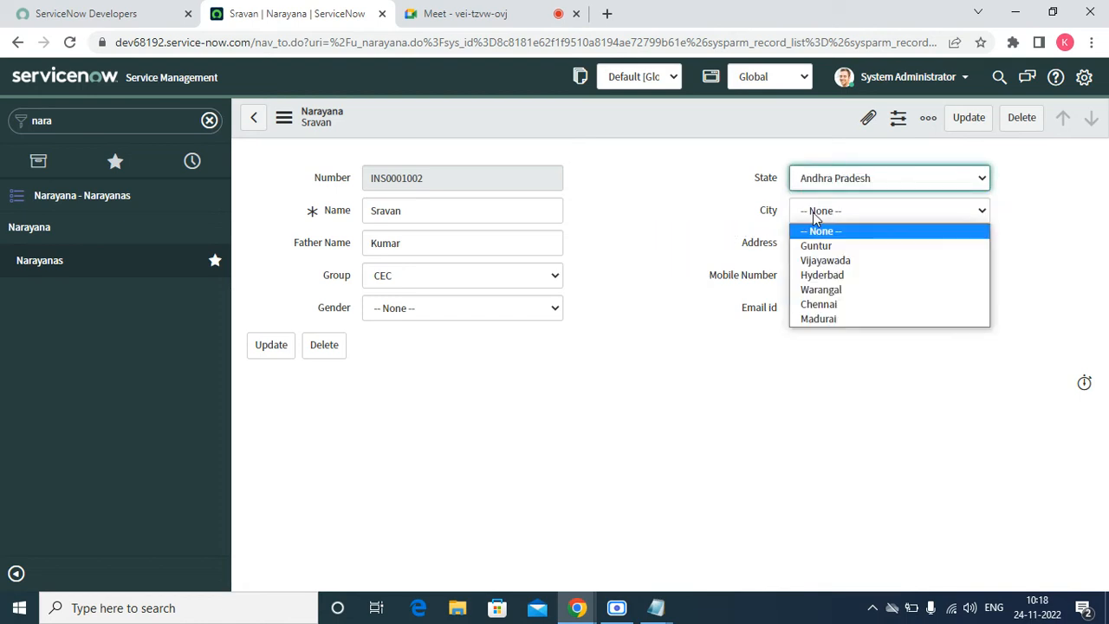
left_click(818, 279)
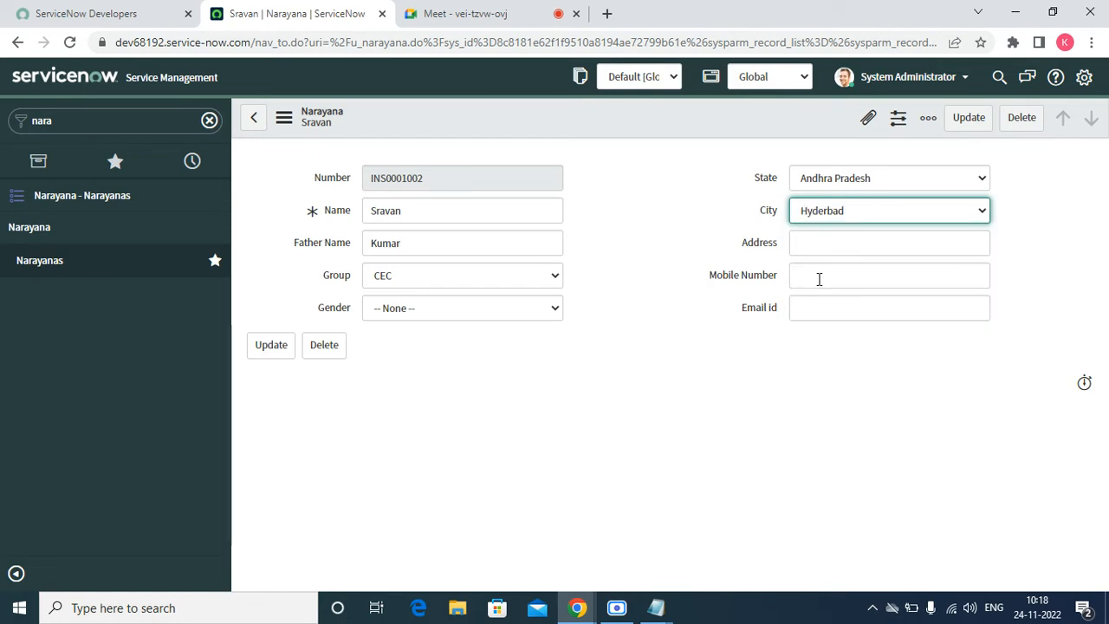
right_click(675, 122)
left_click(700, 136)
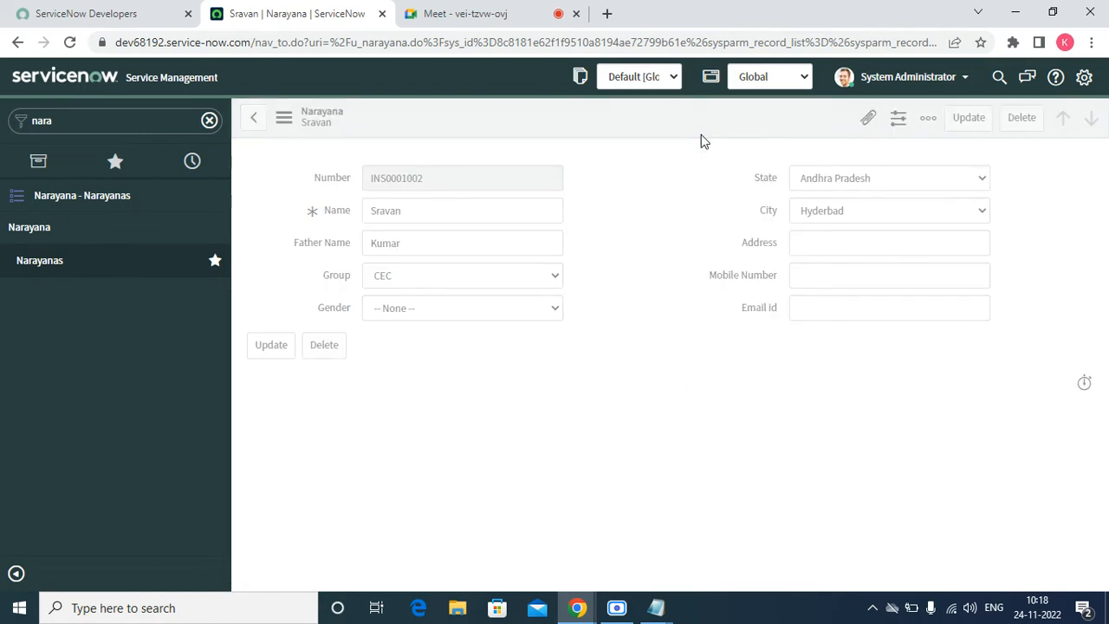
- Try Chennai as the City with Andhra Pradesh as the State and review the City options again
left_click(818, 212)
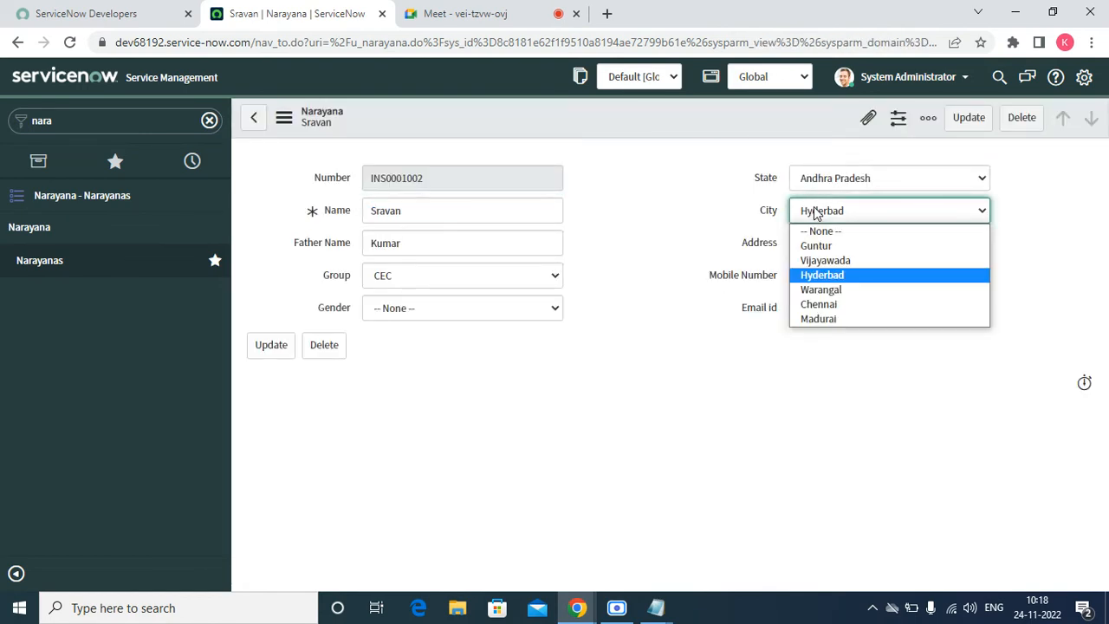
left_click(818, 305)
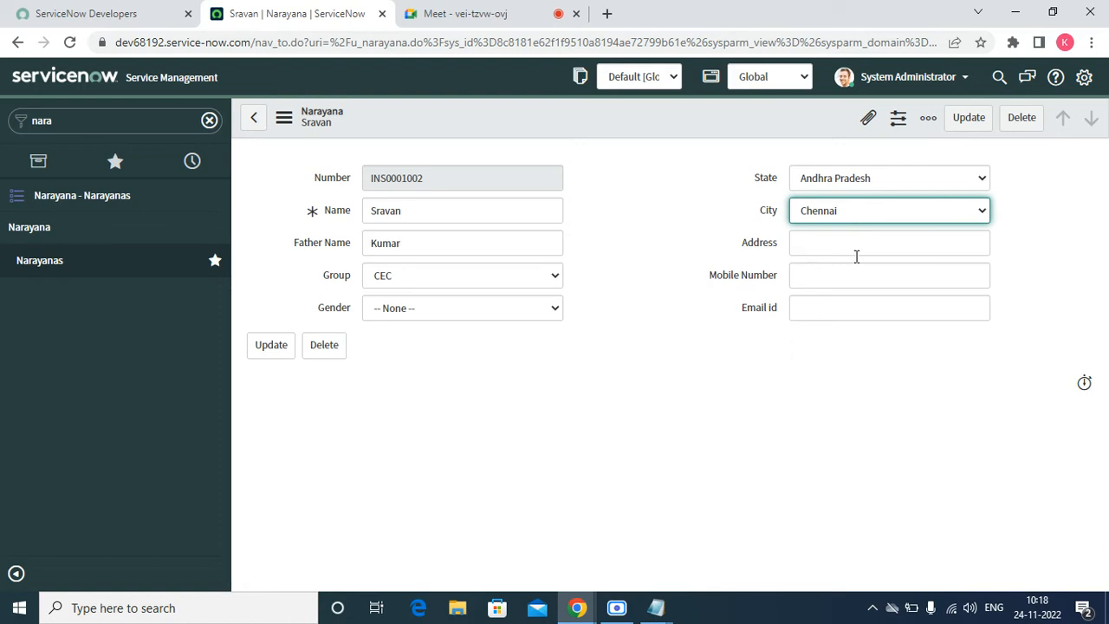
left_click(828, 214)
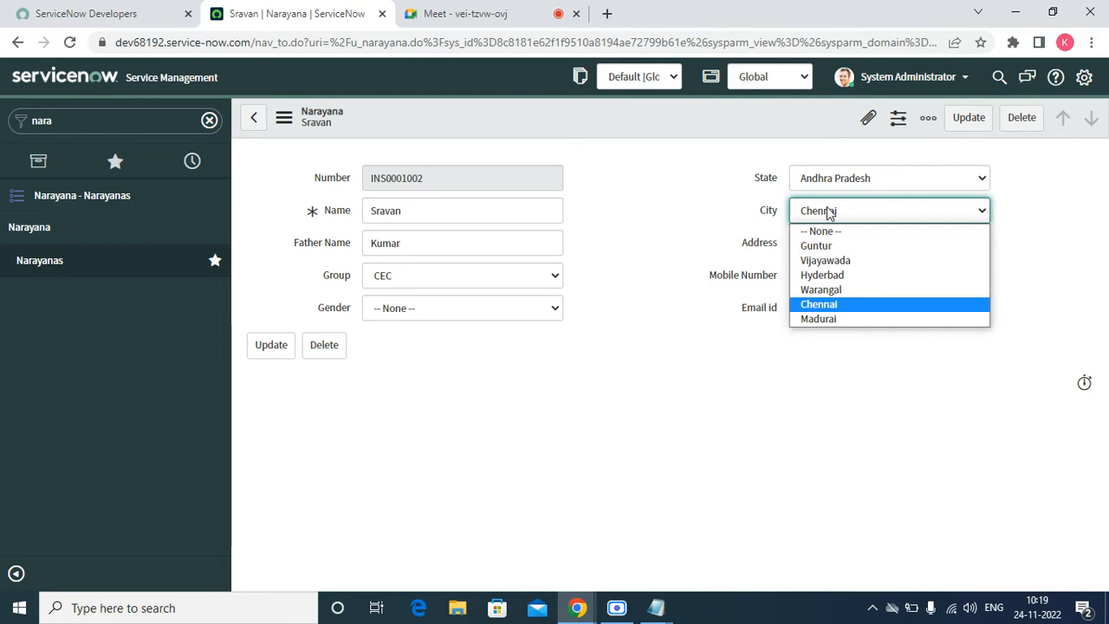
- Duplicate the record's browser tab and open the City field's dictionary entry there in Advanced view
right_click(268, 13)
left_click(321, 119)
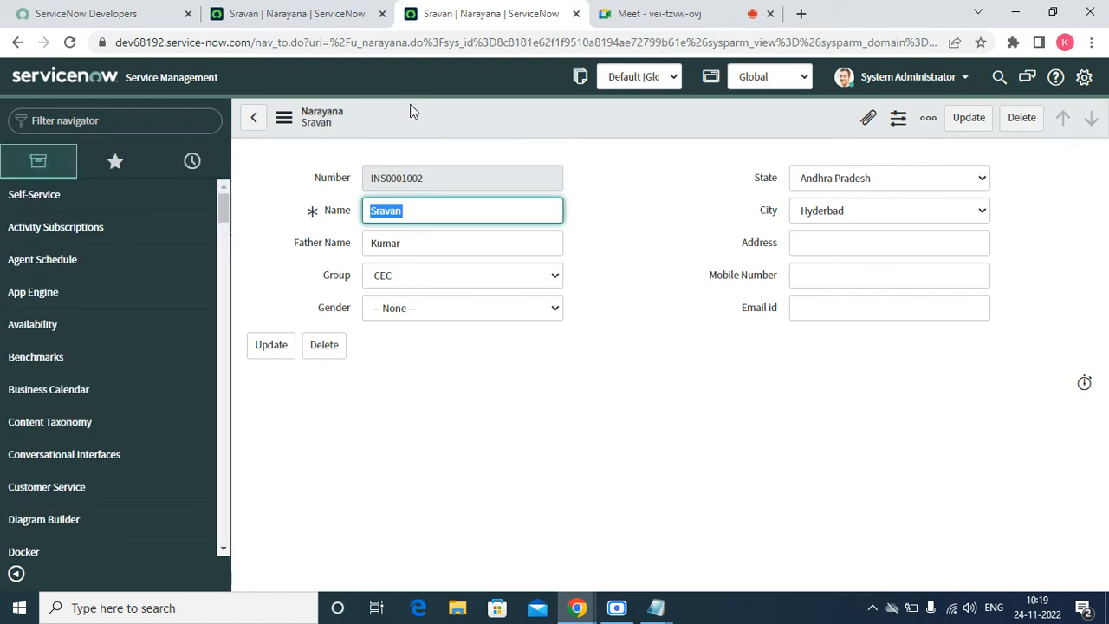
left_click(777, 216)
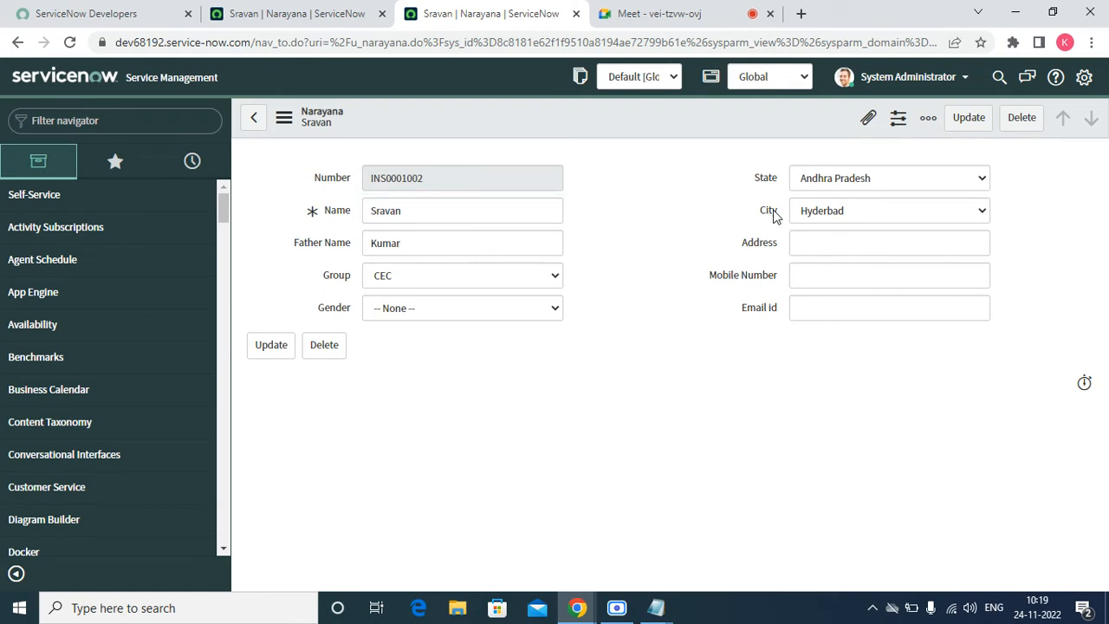
right_click(777, 217)
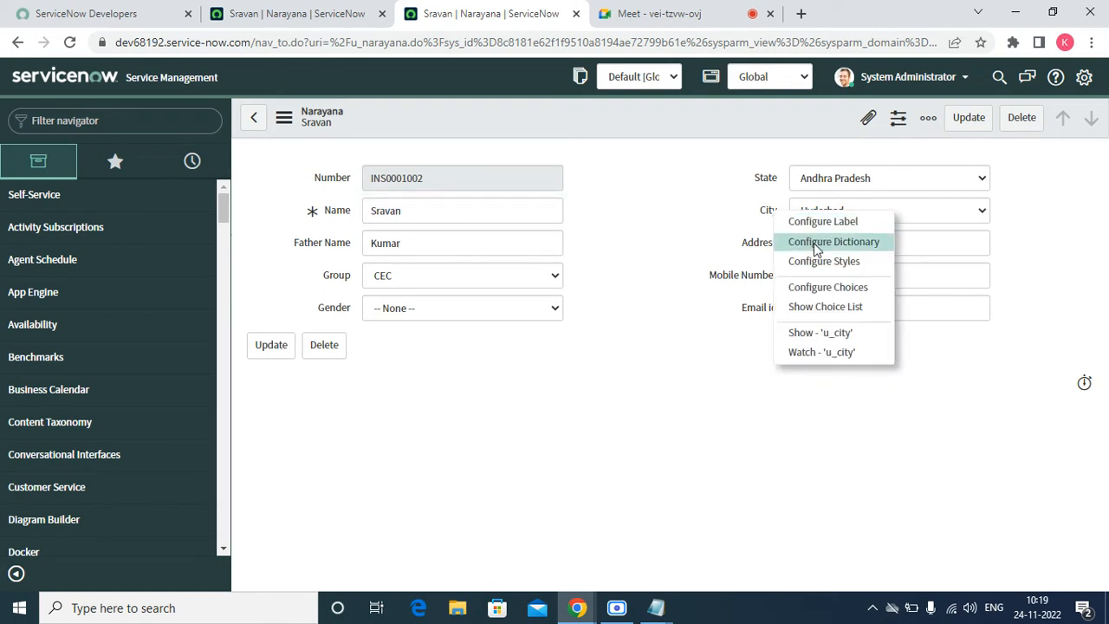
left_click(814, 243)
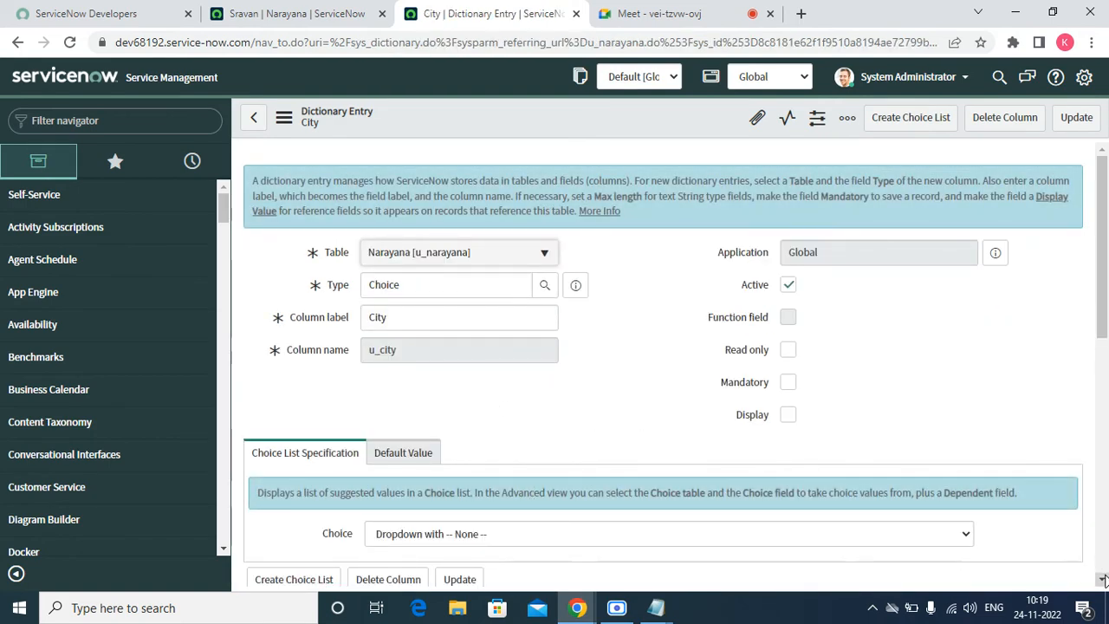
scroll(379, 399, "down", 3)
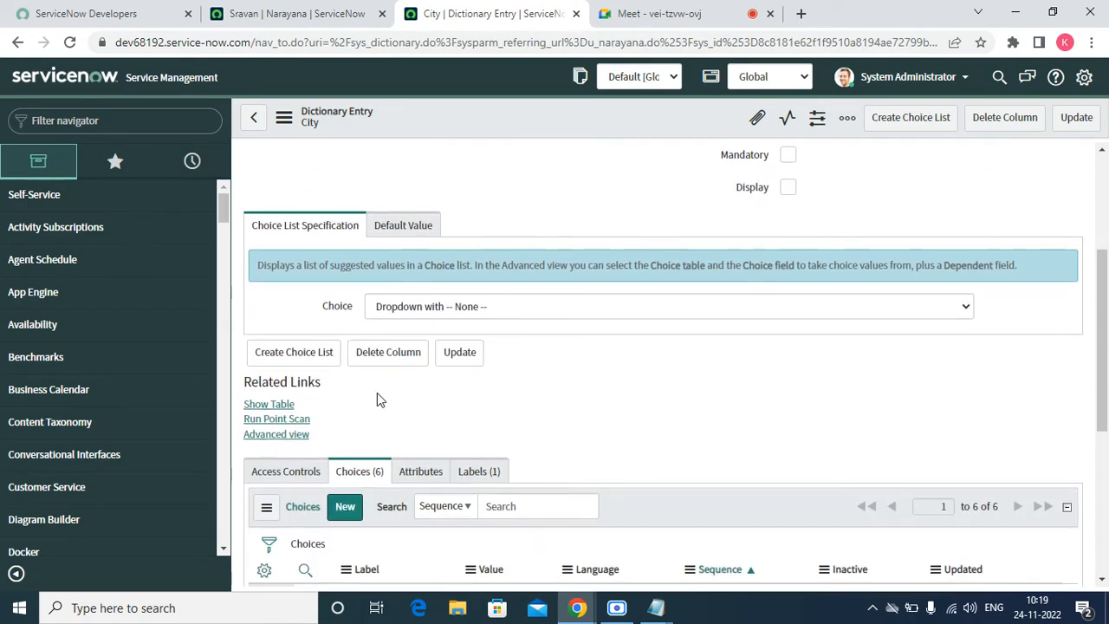
left_click(285, 434)
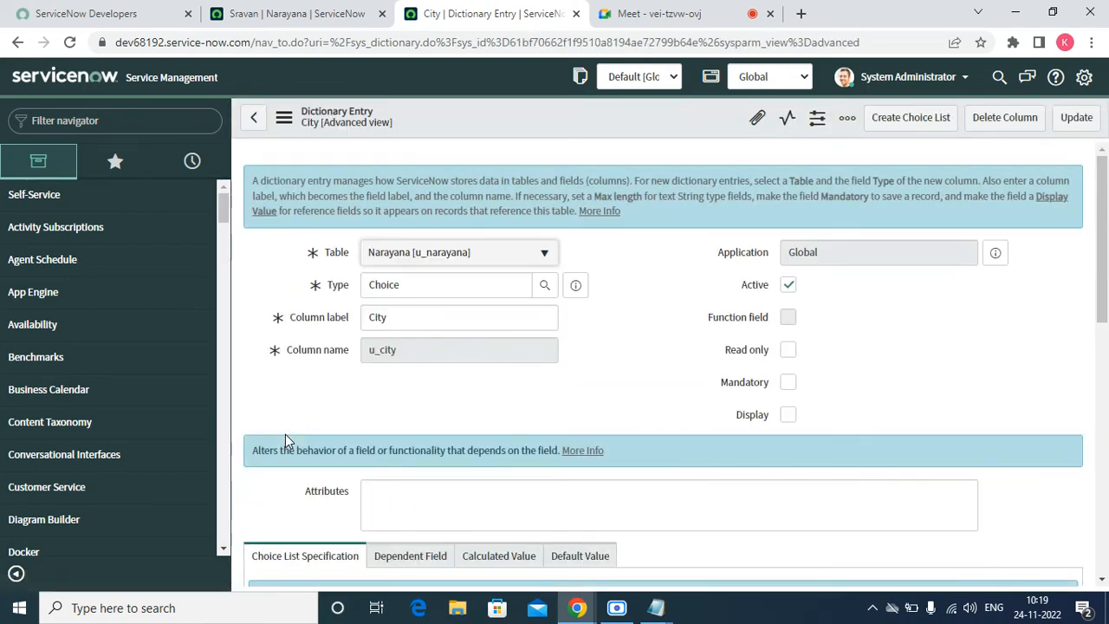
- Make the City field use a dependent field, choose State as the field it depends on, and save the entry
left_click(1102, 578)
scroll(1102, 581, "down", 3)
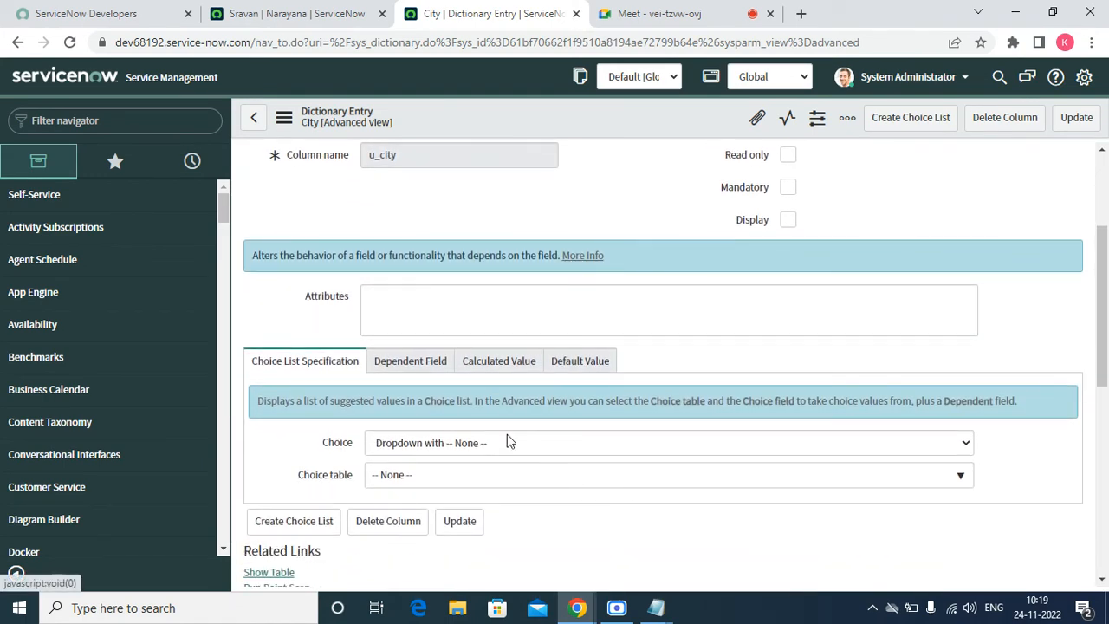
left_click(408, 368)
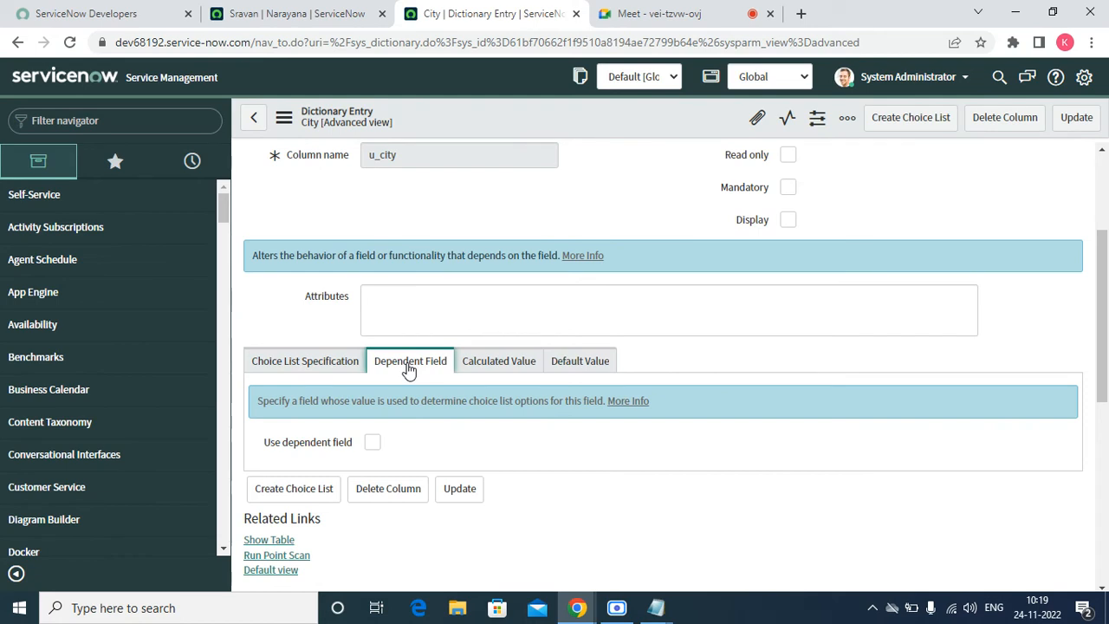
left_click(373, 442)
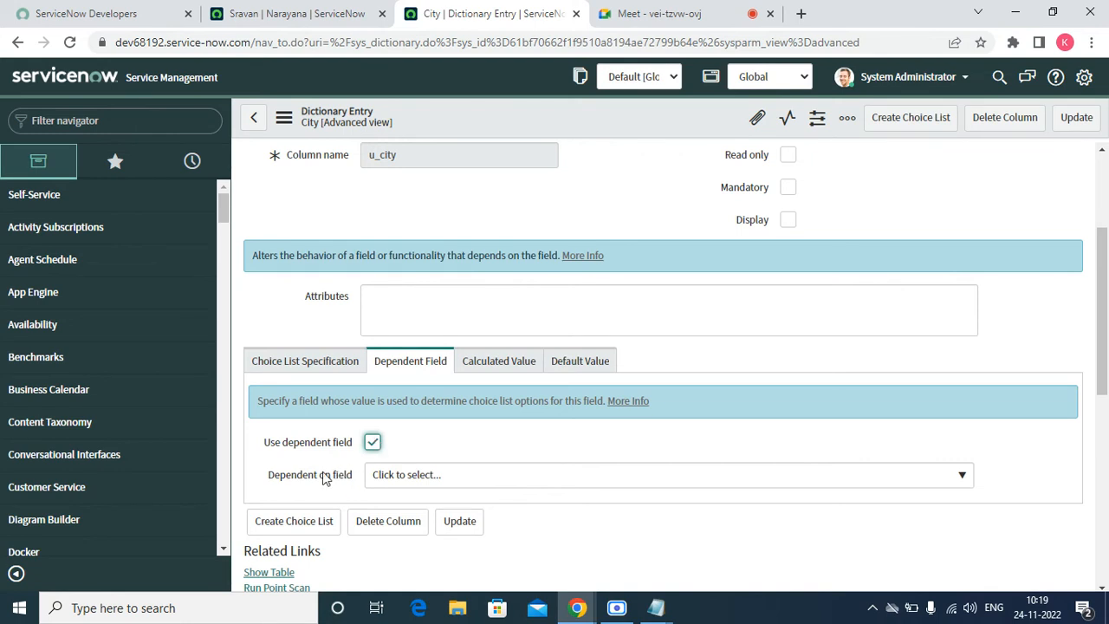
left_click(433, 479)
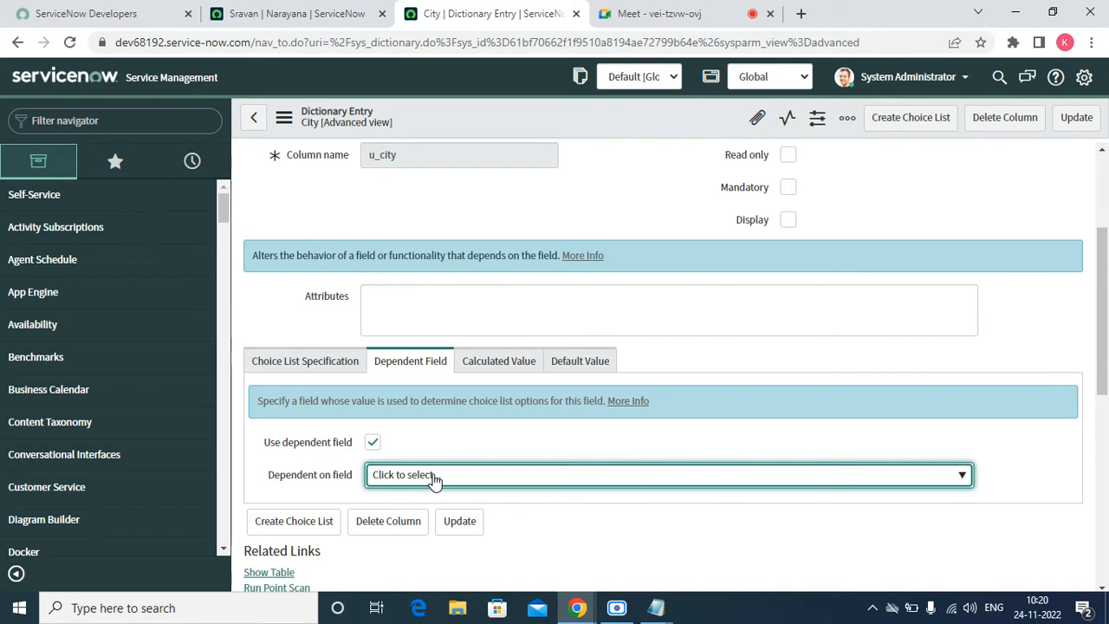
left_click(434, 477)
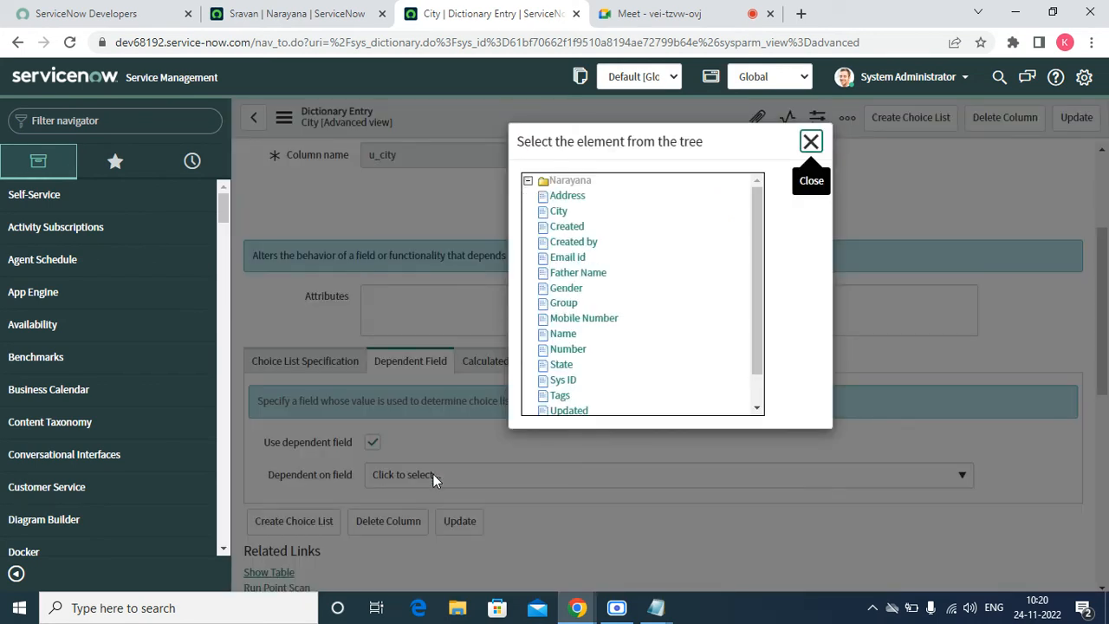
left_click(560, 366)
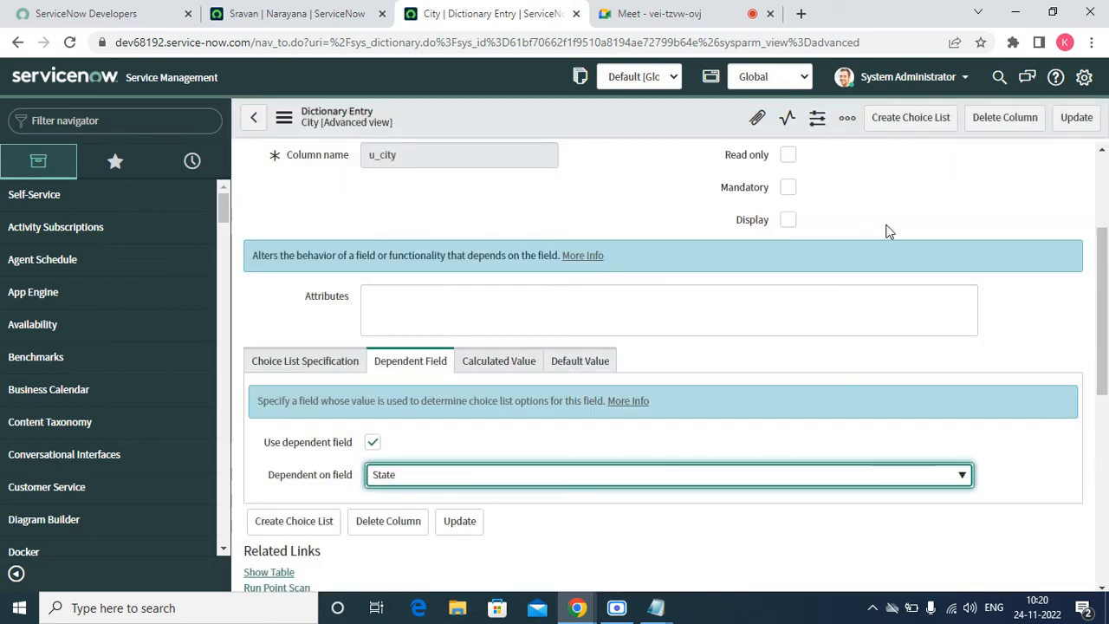
right_click(631, 113)
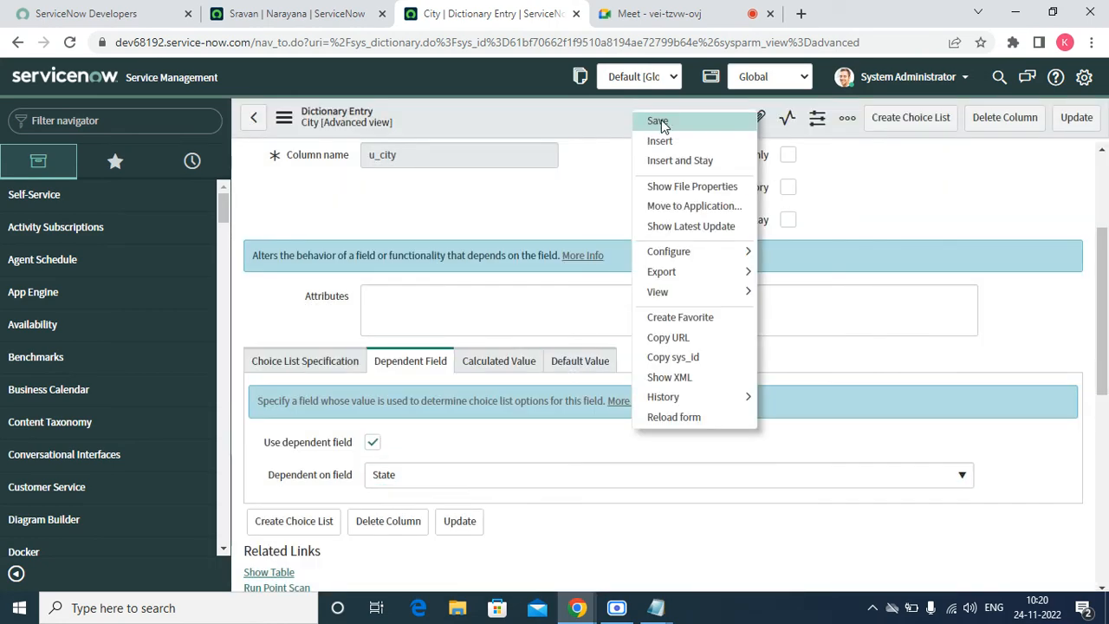
left_click(659, 121)
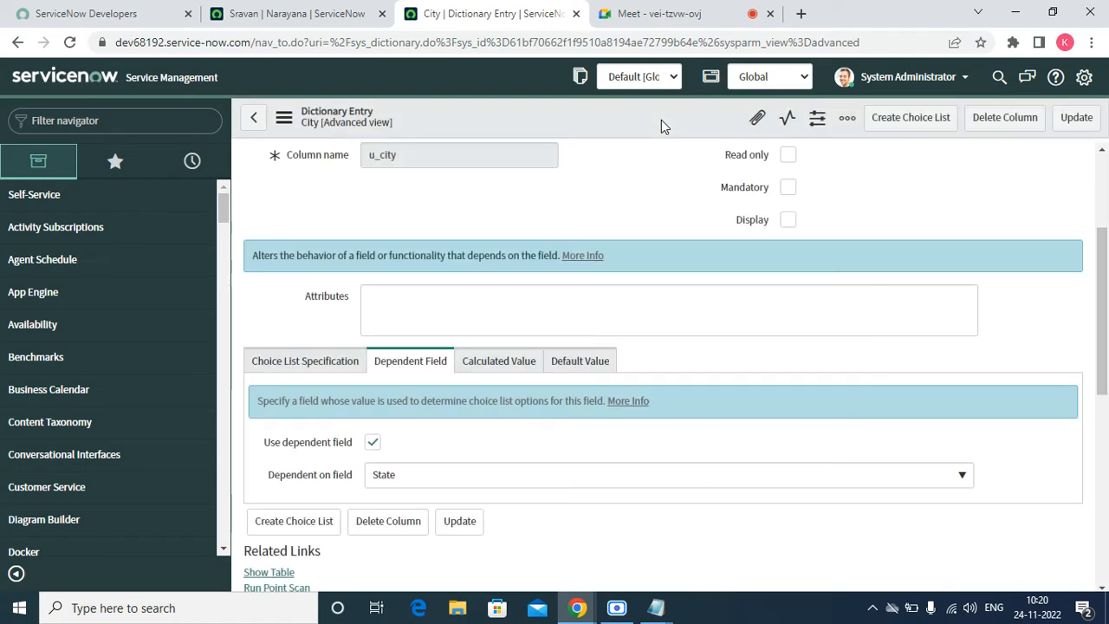
- Reload the record in its original tab, discarding unsaved changes, set City to None and save it
left_click(297, 19)
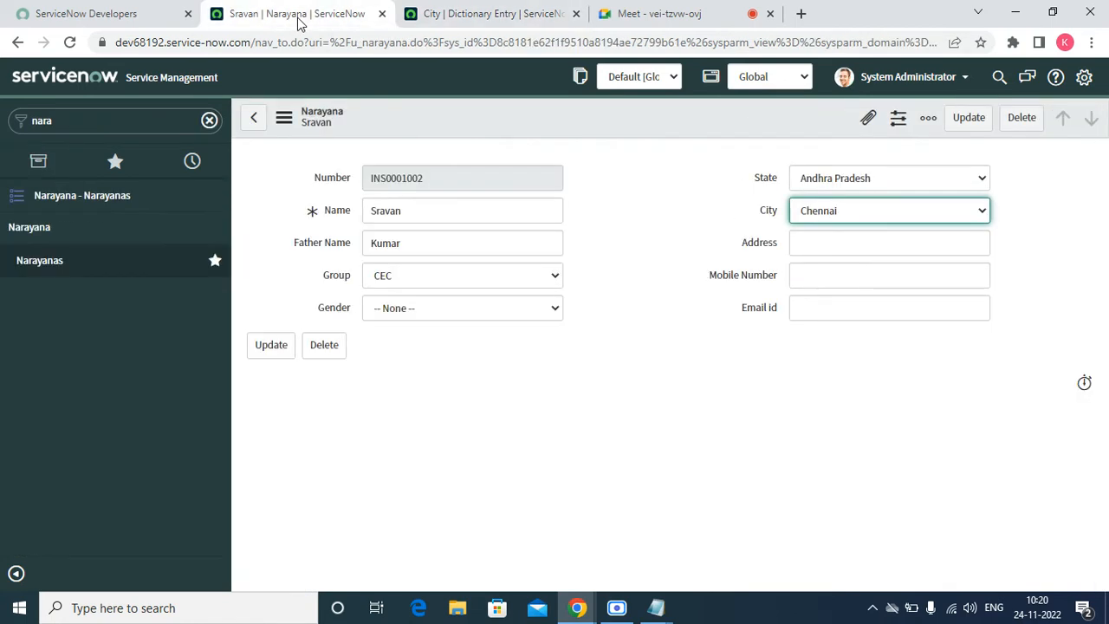
left_click(70, 41)
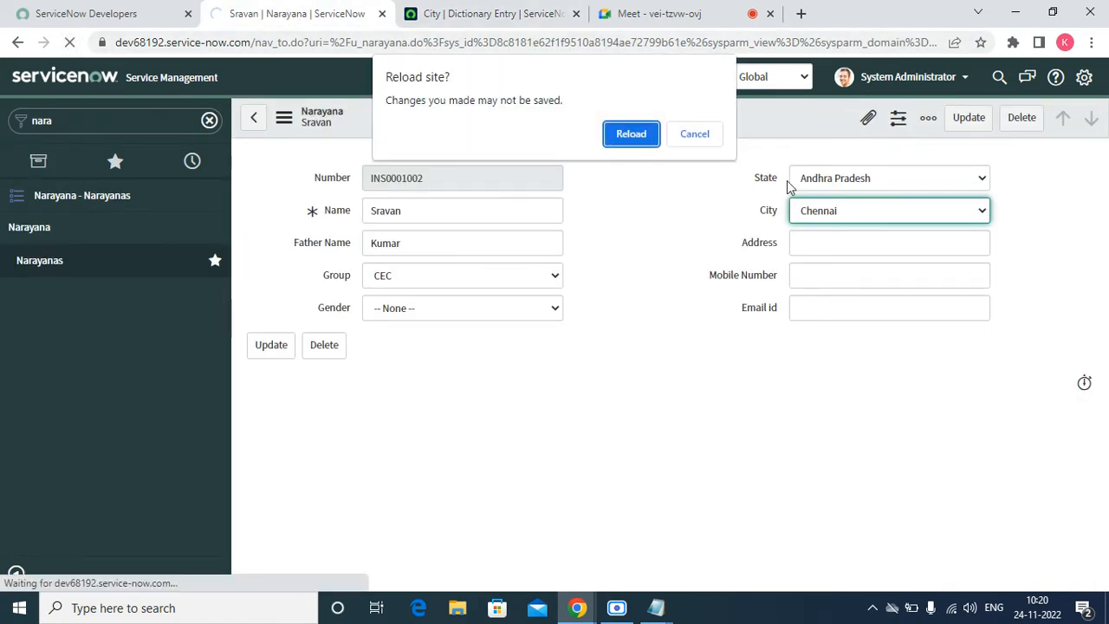
left_click(633, 134)
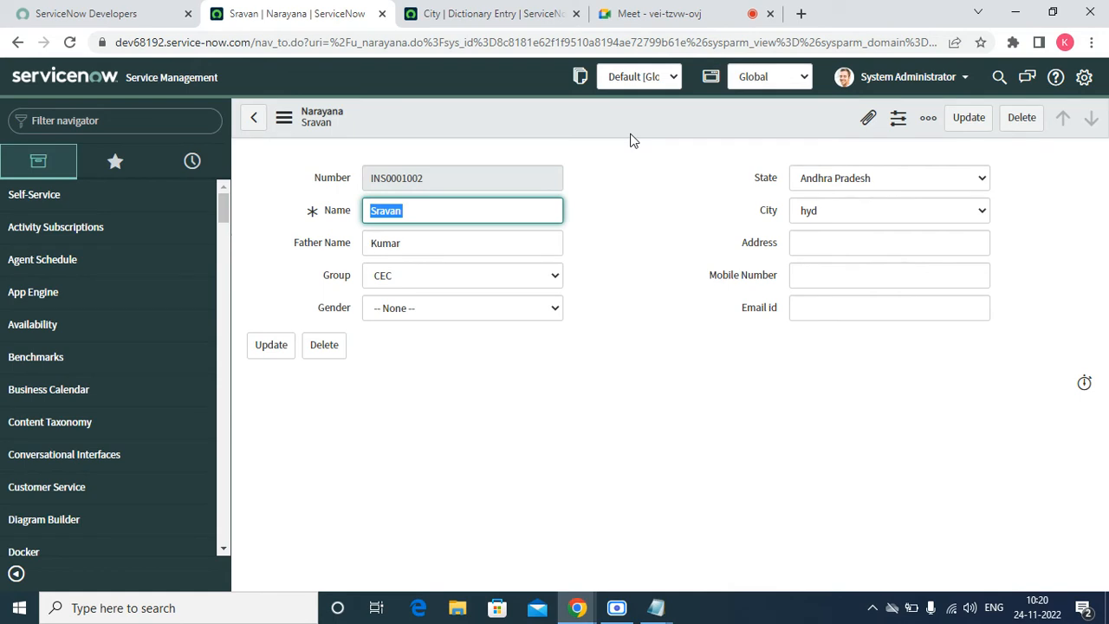
left_click(817, 211)
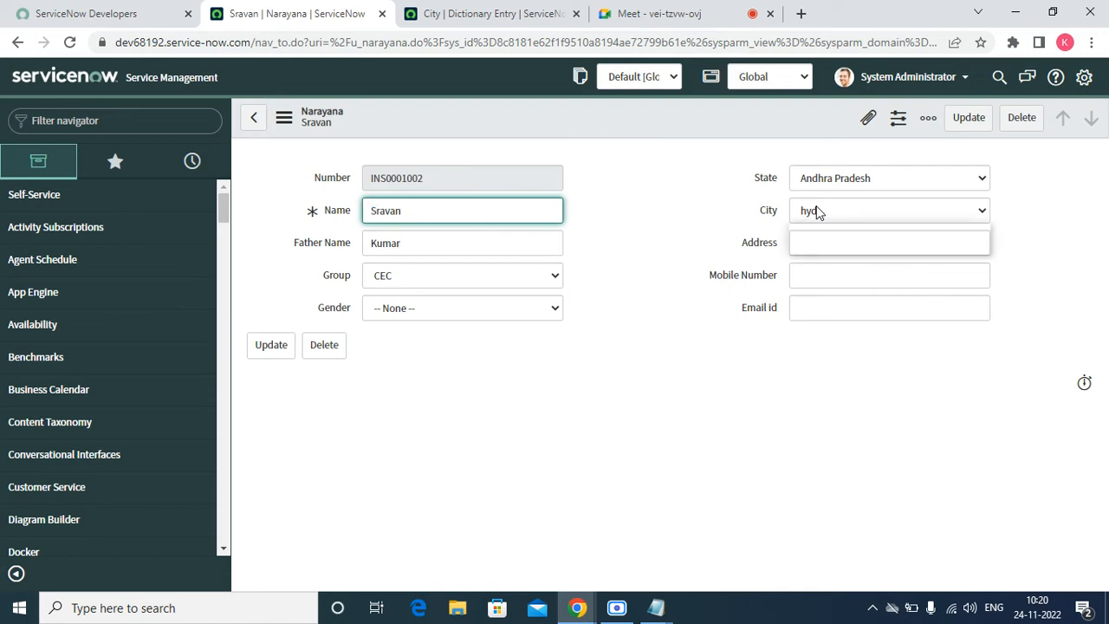
left_click(823, 229)
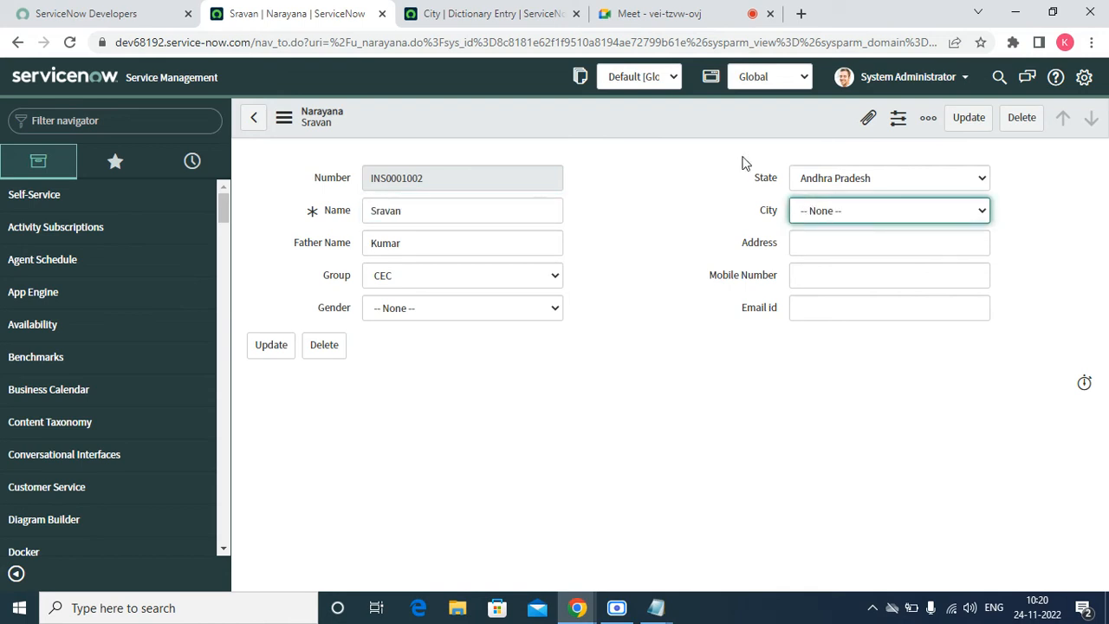
right_click(695, 114)
left_click(723, 118)
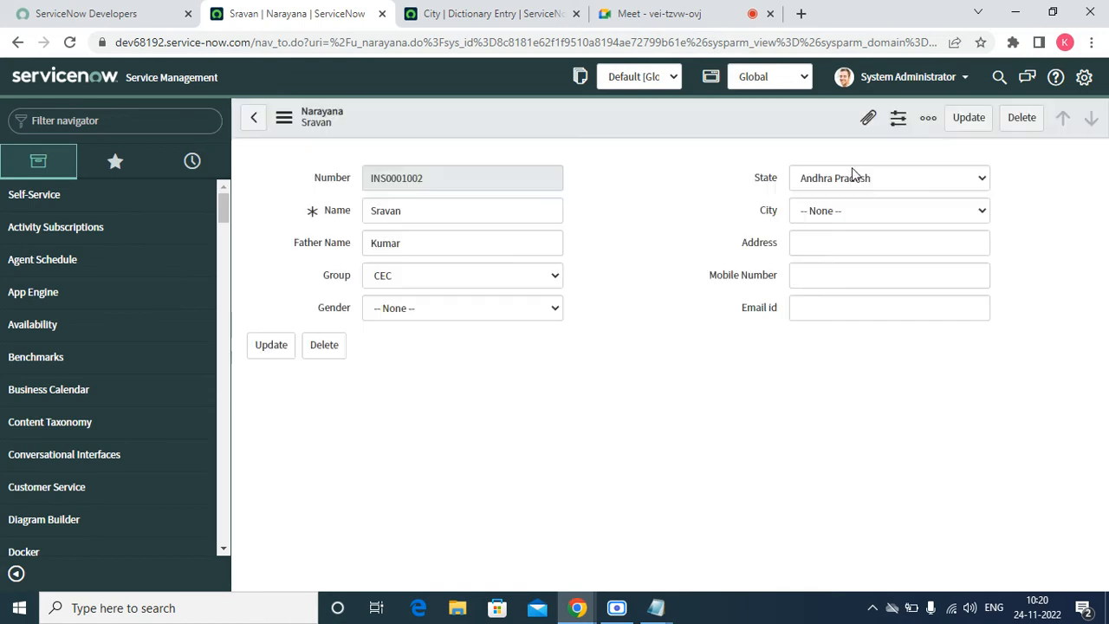
- Check which City options the record offers with Andhra Pradesh as the State
left_click(880, 180)
left_click(877, 180)
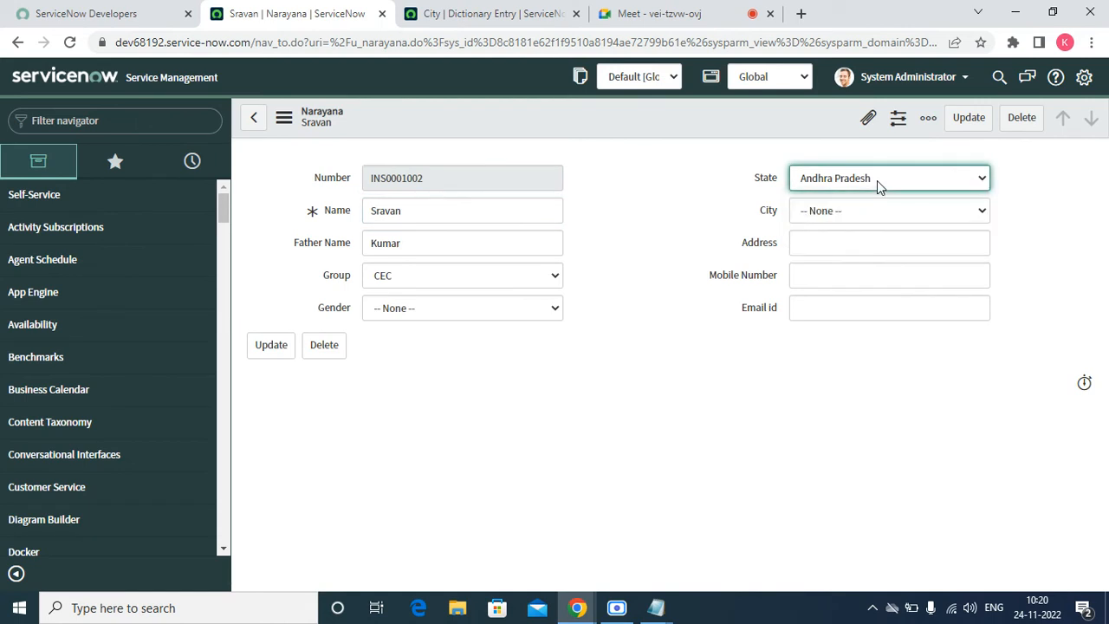
left_click(828, 210)
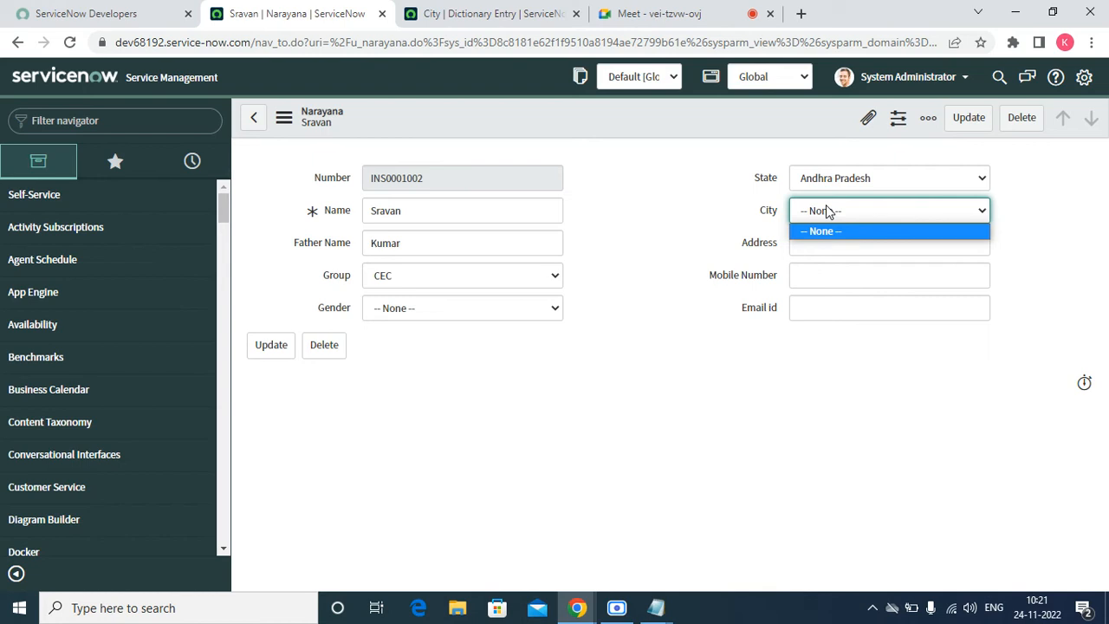
- In the City field's dictionary entry, set the dependent value of the Guntur and Vijayawada choices to ap
left_click(512, 14)
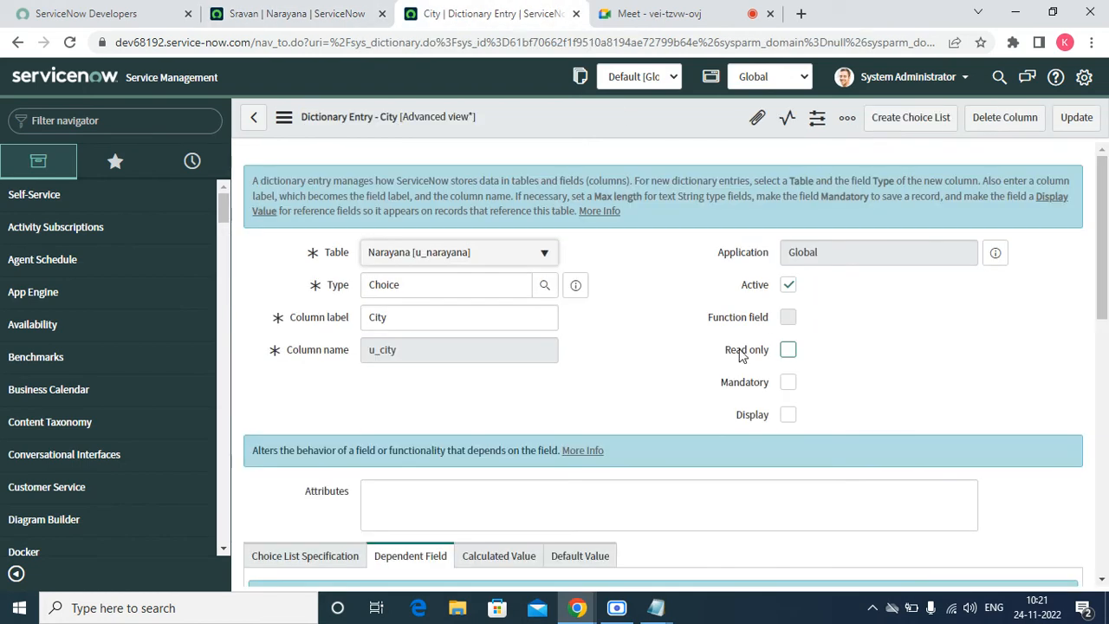
left_click(1102, 582)
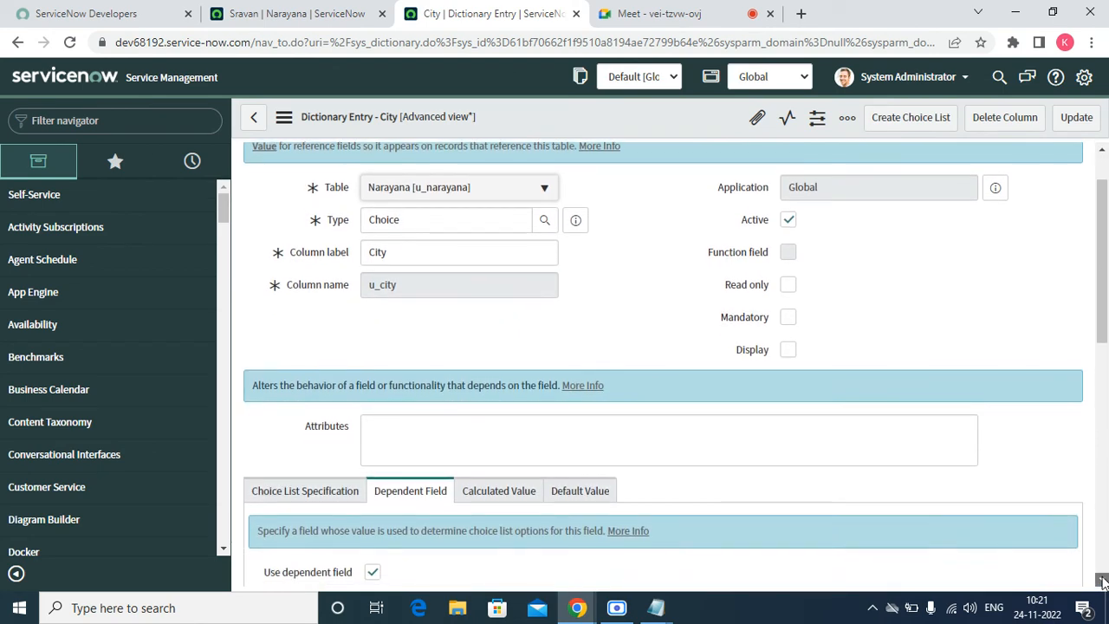
scroll(1102, 581, "down", 6)
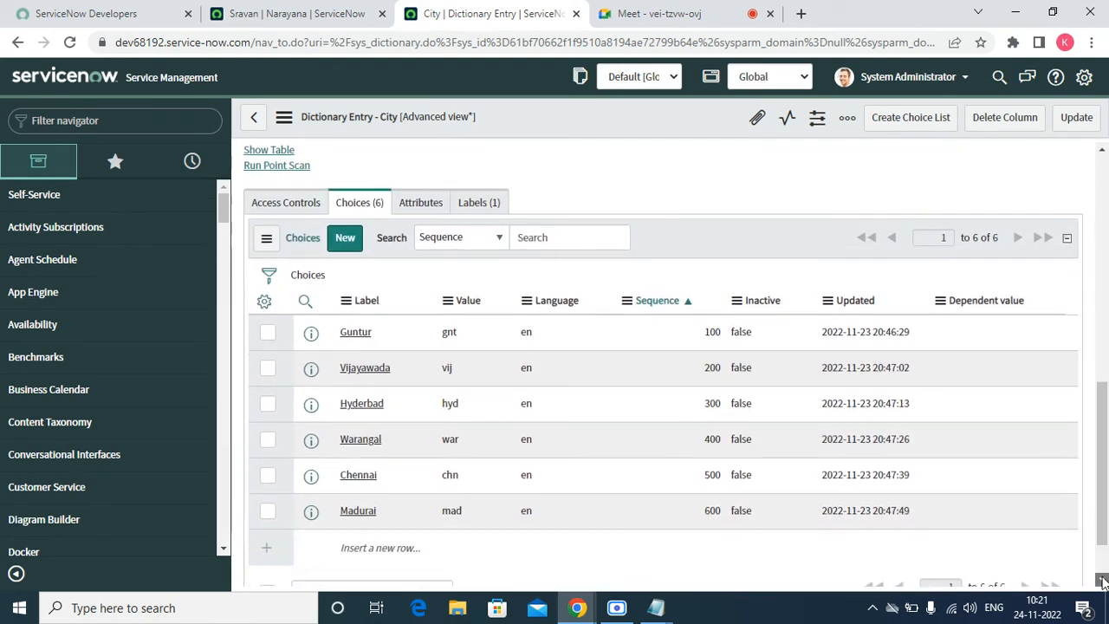
scroll(1102, 581, "down", 1)
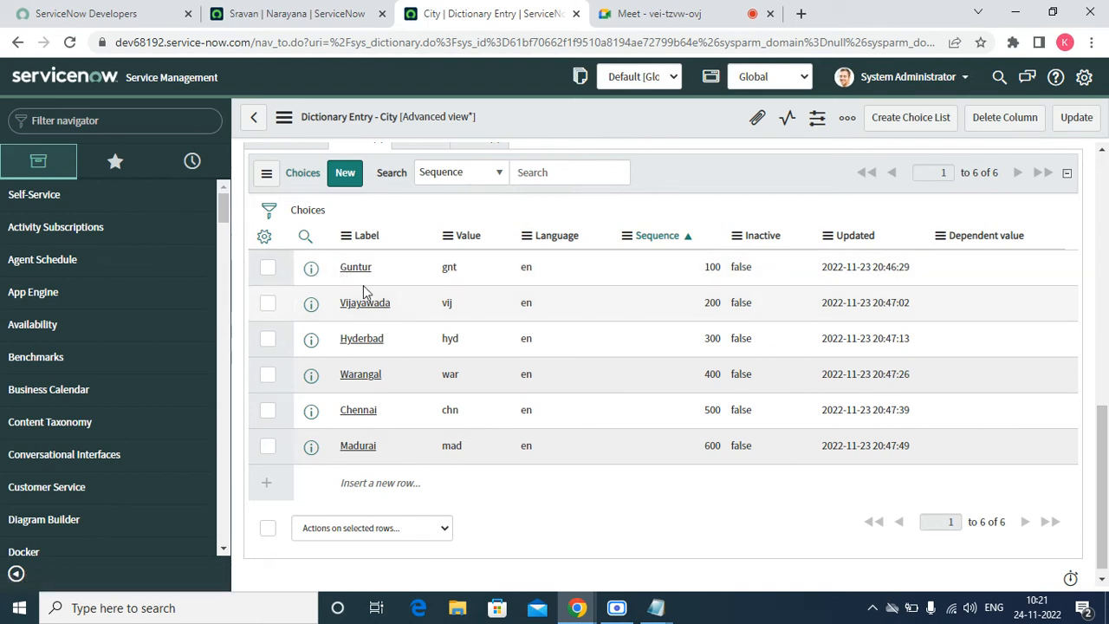
double_click(966, 277)
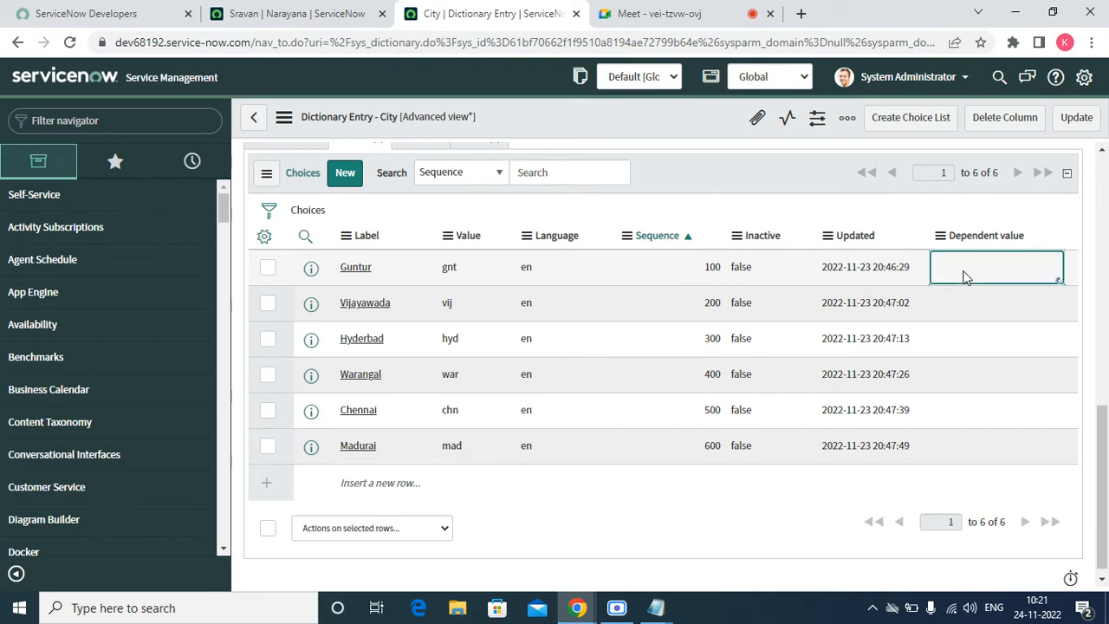
type("ap")
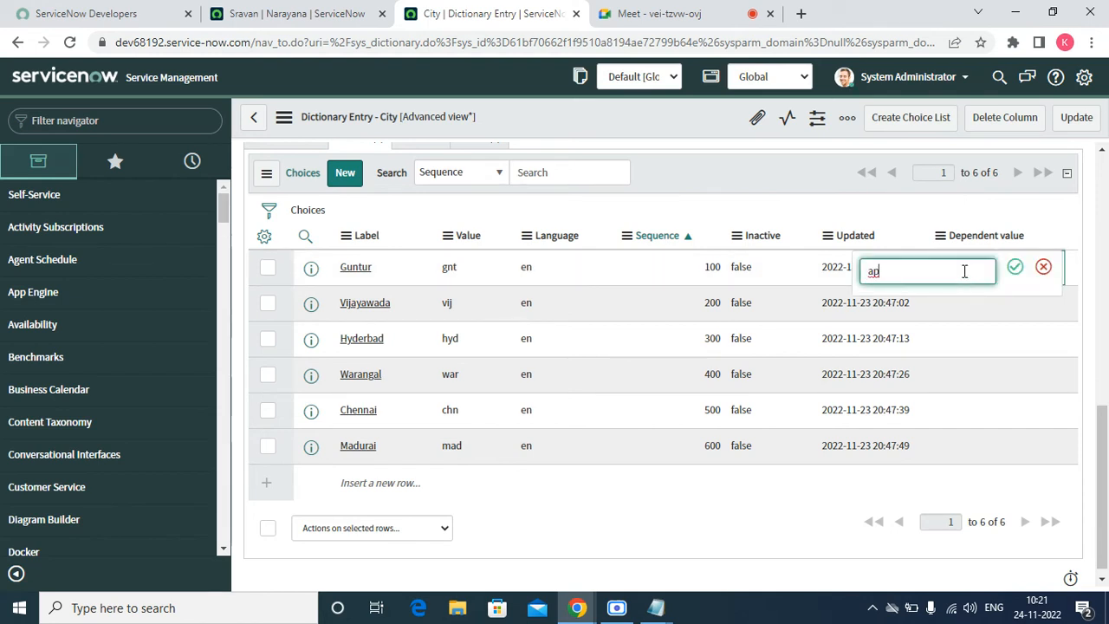
left_click(1015, 267)
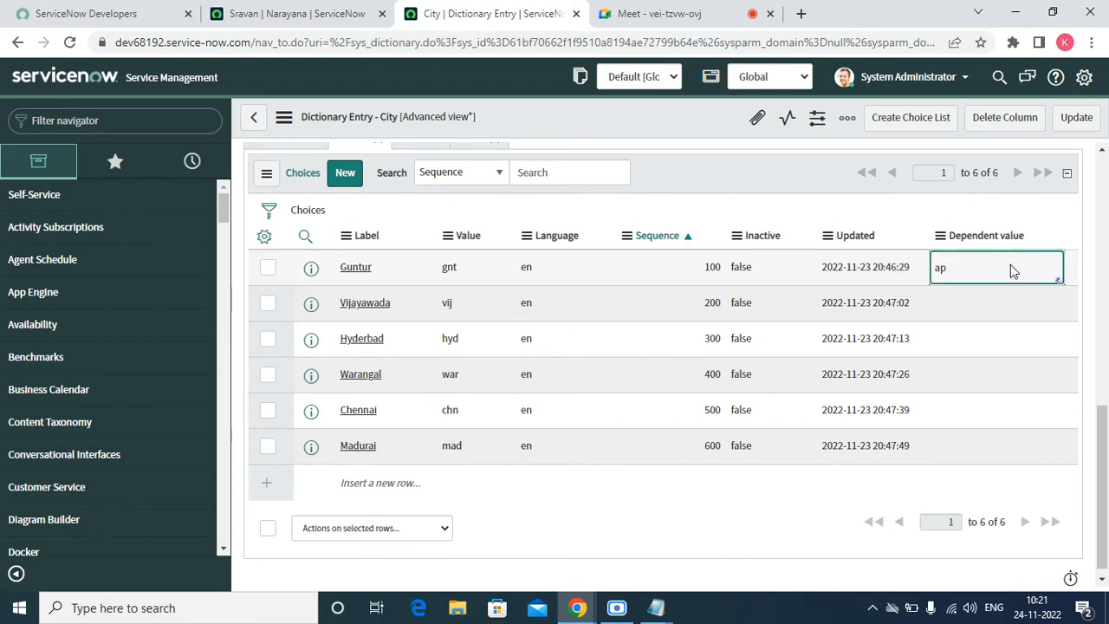
left_click(960, 301)
left_click(943, 302)
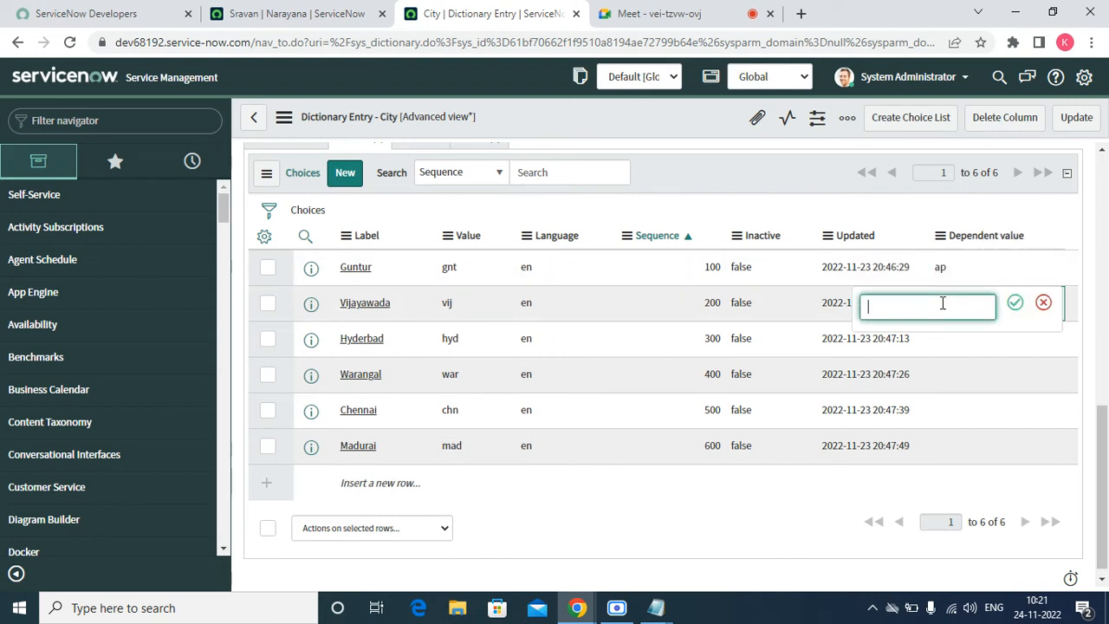
type("ap")
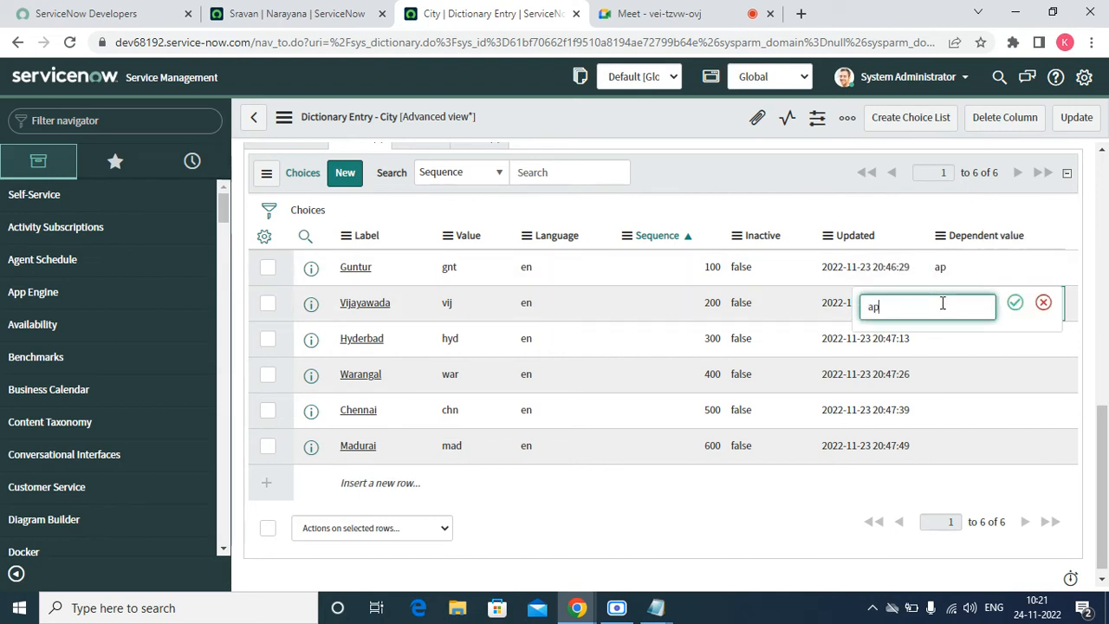
left_click(1017, 303)
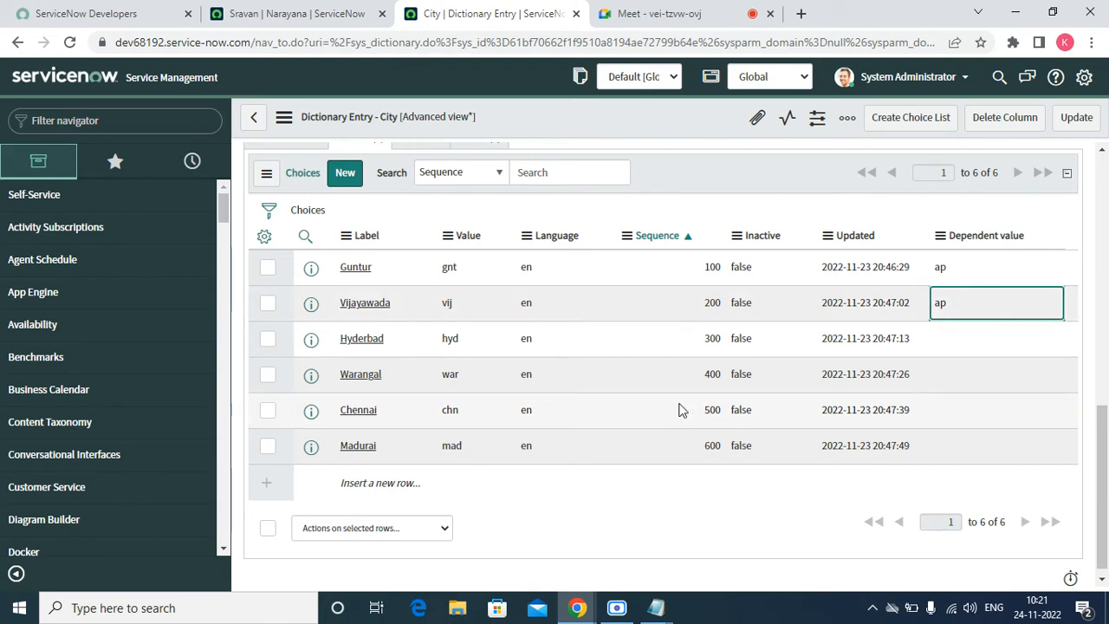
- Set the dependent value of the Hyderbad and Warangal choices to ts
left_click(965, 345)
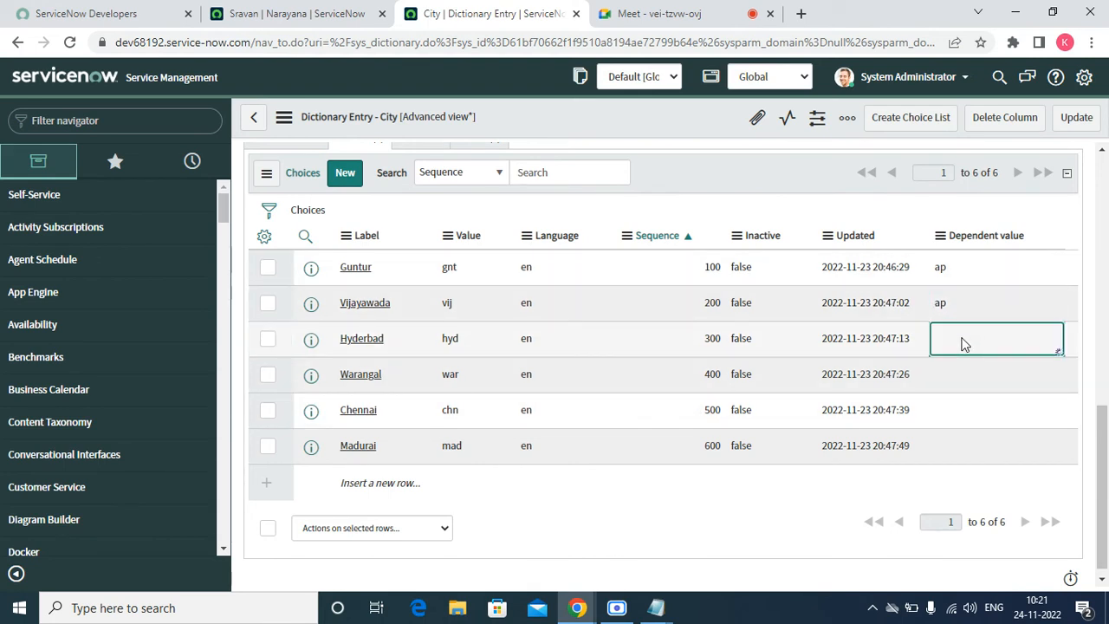
left_click(963, 343)
type("ts")
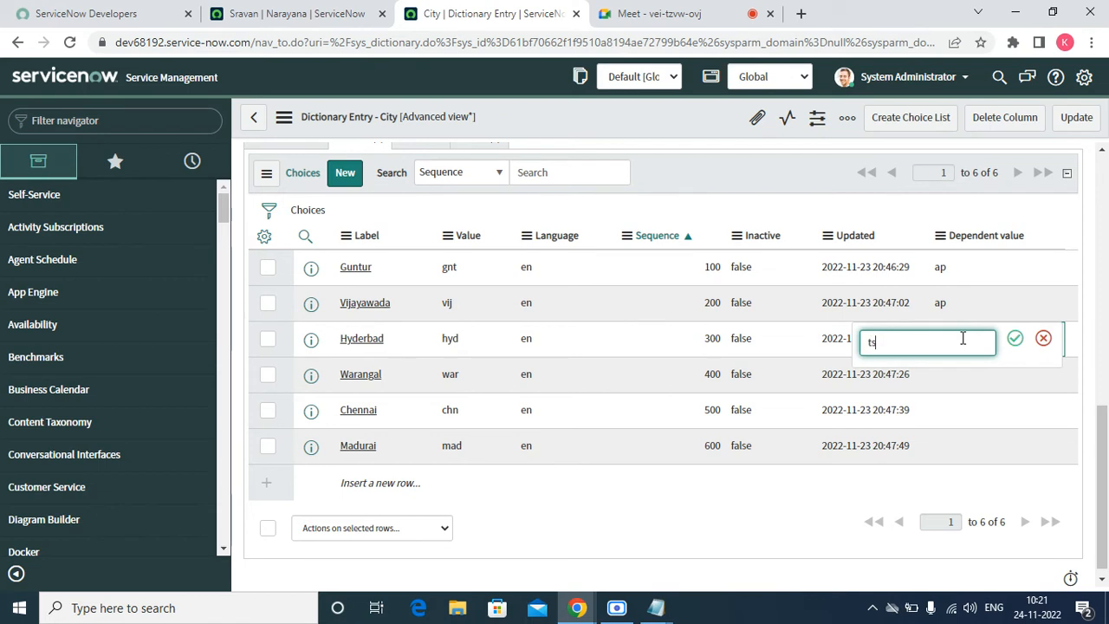
left_click(1014, 340)
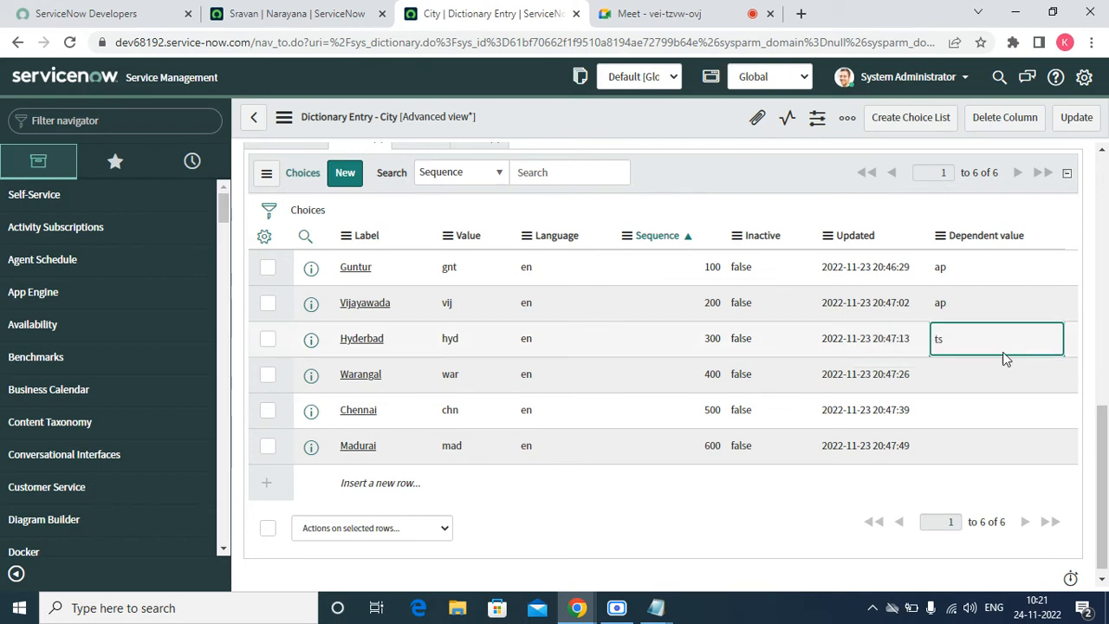
left_click(966, 377)
left_click(967, 376)
type("t")
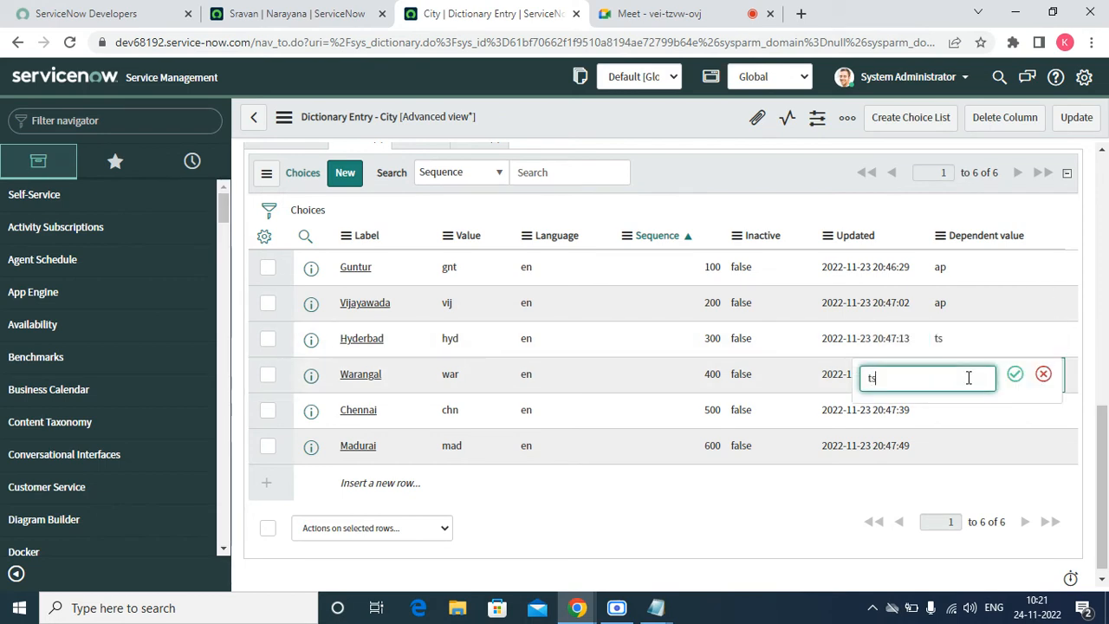
type("s")
left_click(1014, 375)
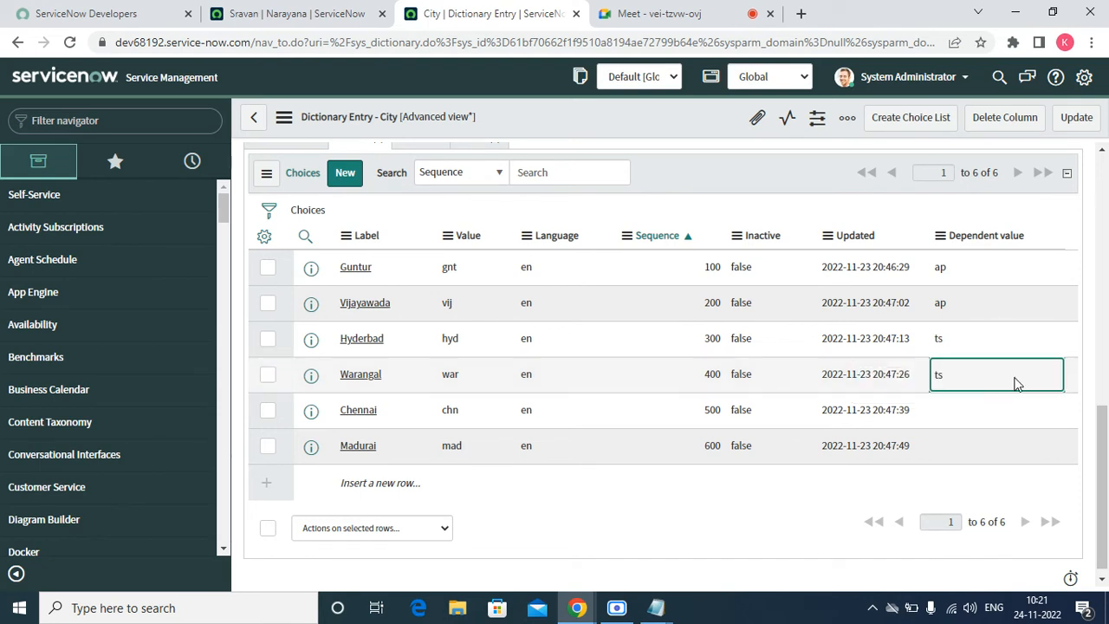
- Set the dependent value of the Chennai and Madurai choices to tn
left_click(954, 414)
left_click(950, 416)
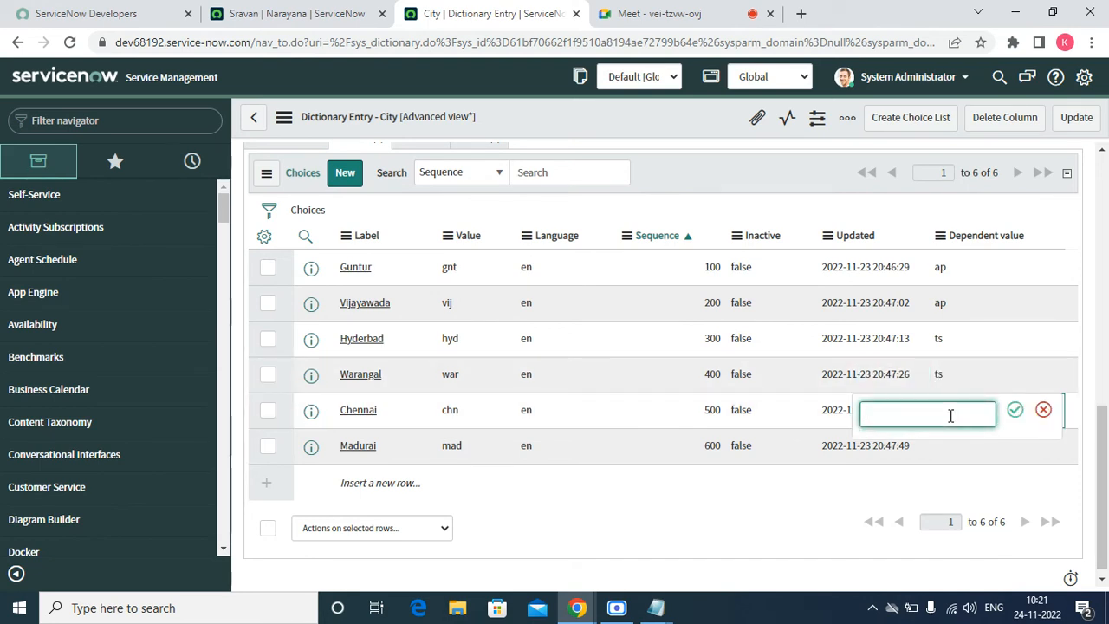
type("tn")
left_click(1014, 410)
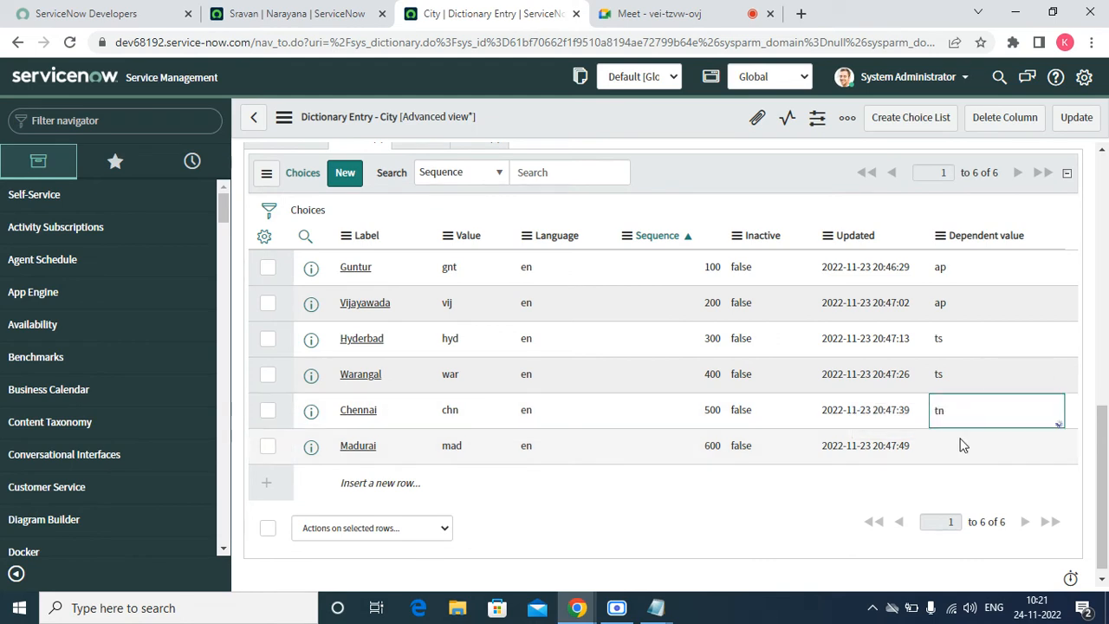
left_click(963, 445)
left_click(962, 444)
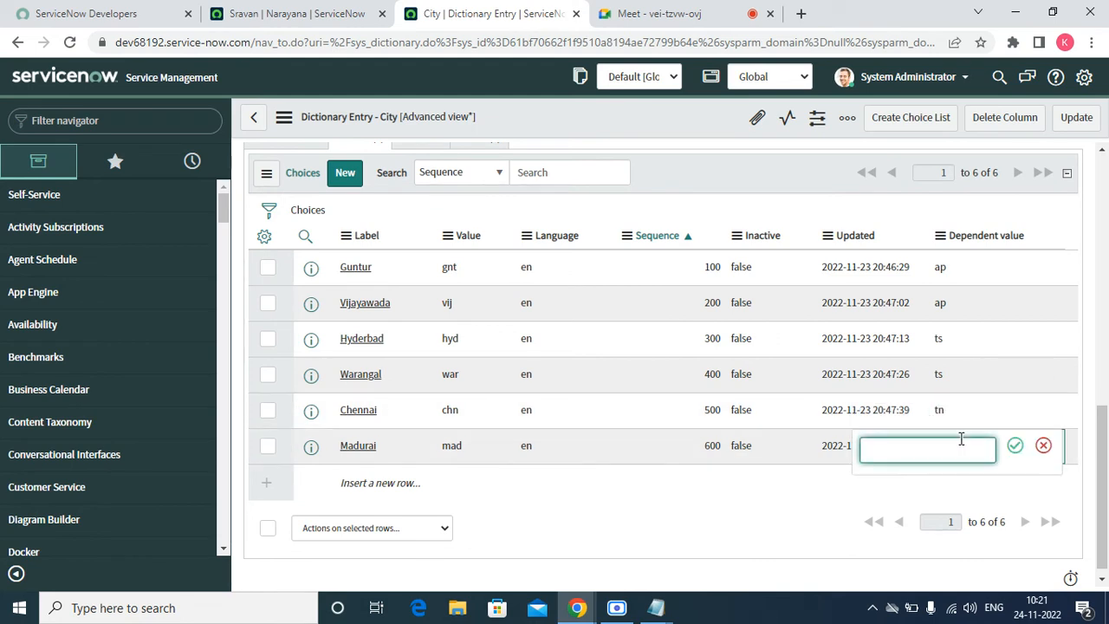
type("th")
key("BackSpace")
type("n")
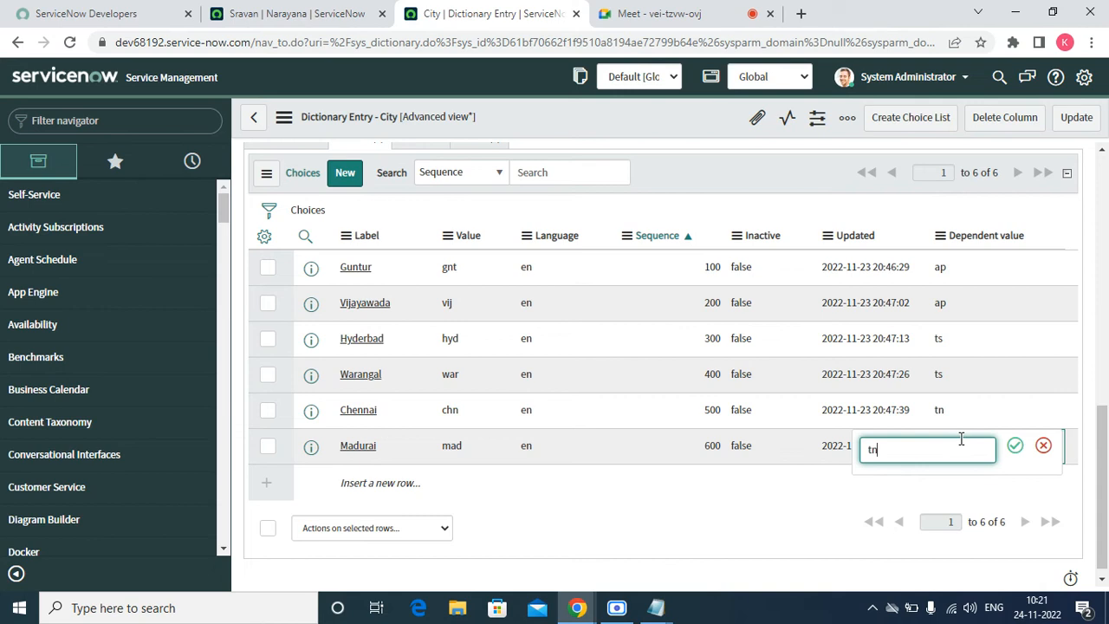
left_click(1013, 445)
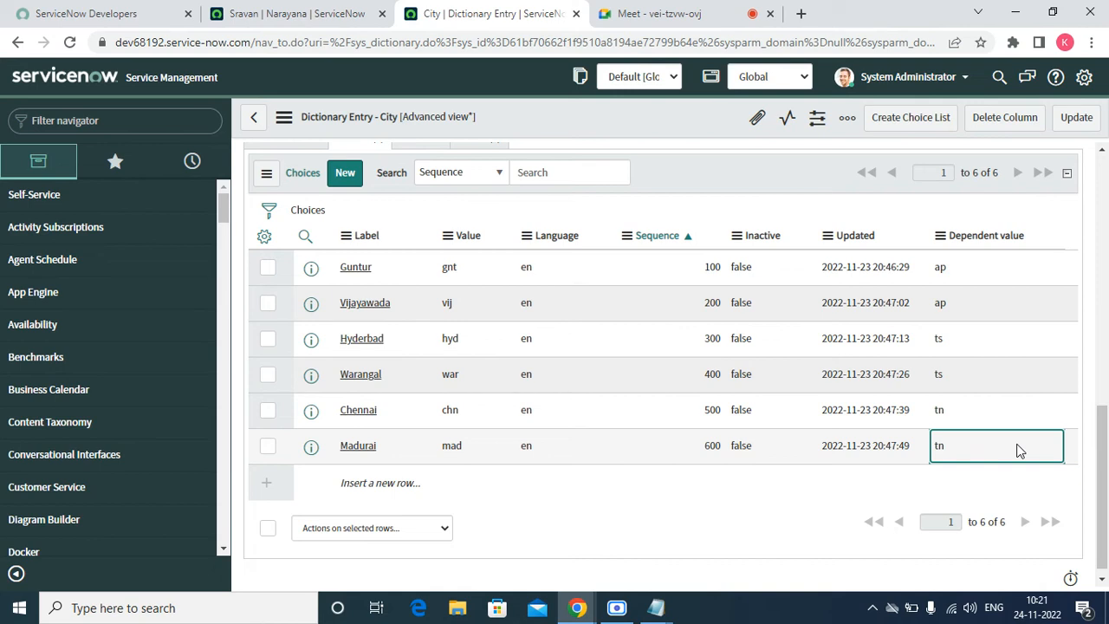
- Save the City dictionary entry and review the dependent values in its list of choices
right_click(649, 117)
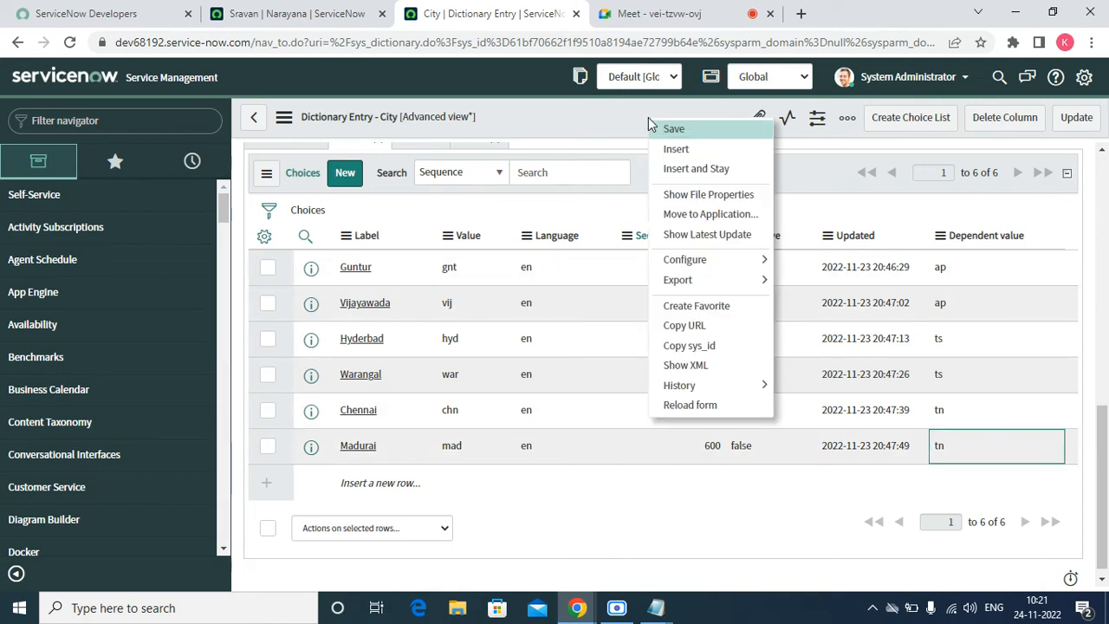
left_click(668, 128)
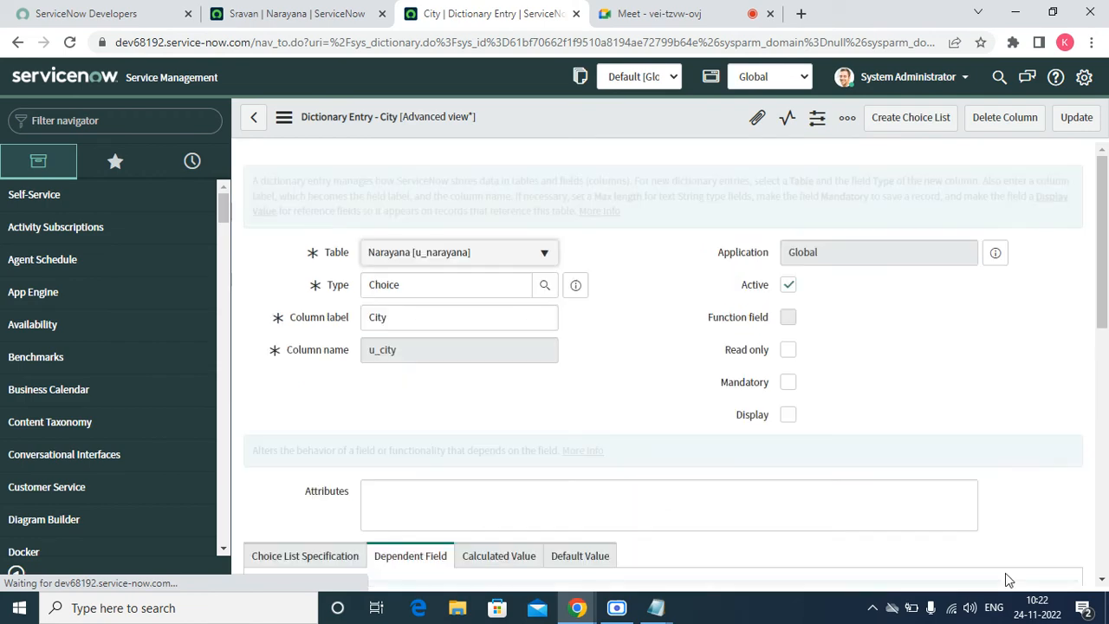
left_click(1101, 579)
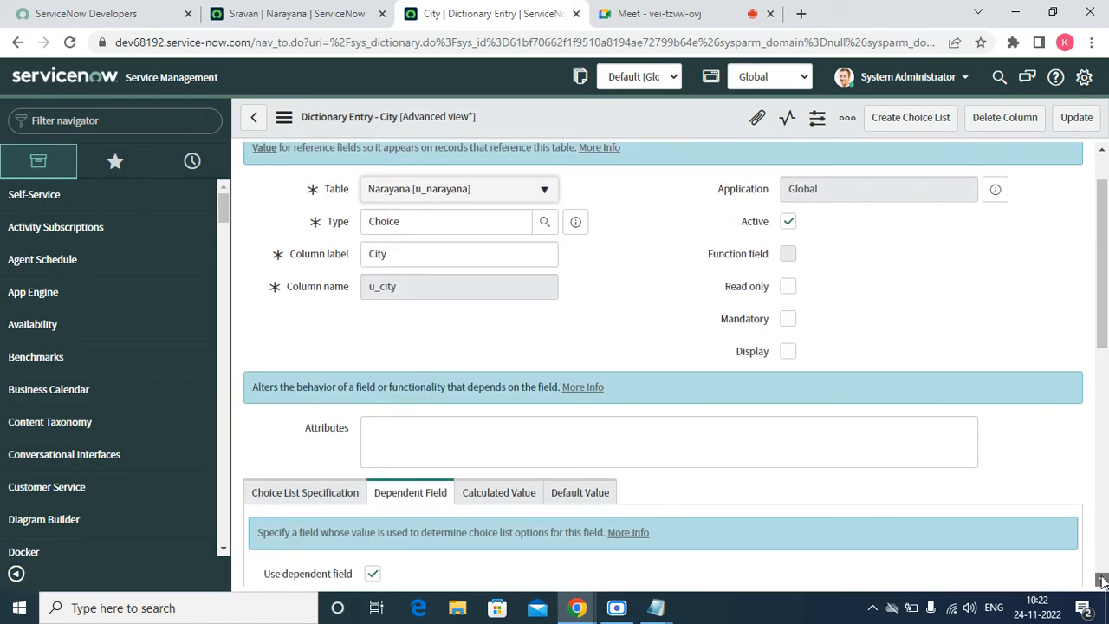
scroll(1101, 579, "down", 5)
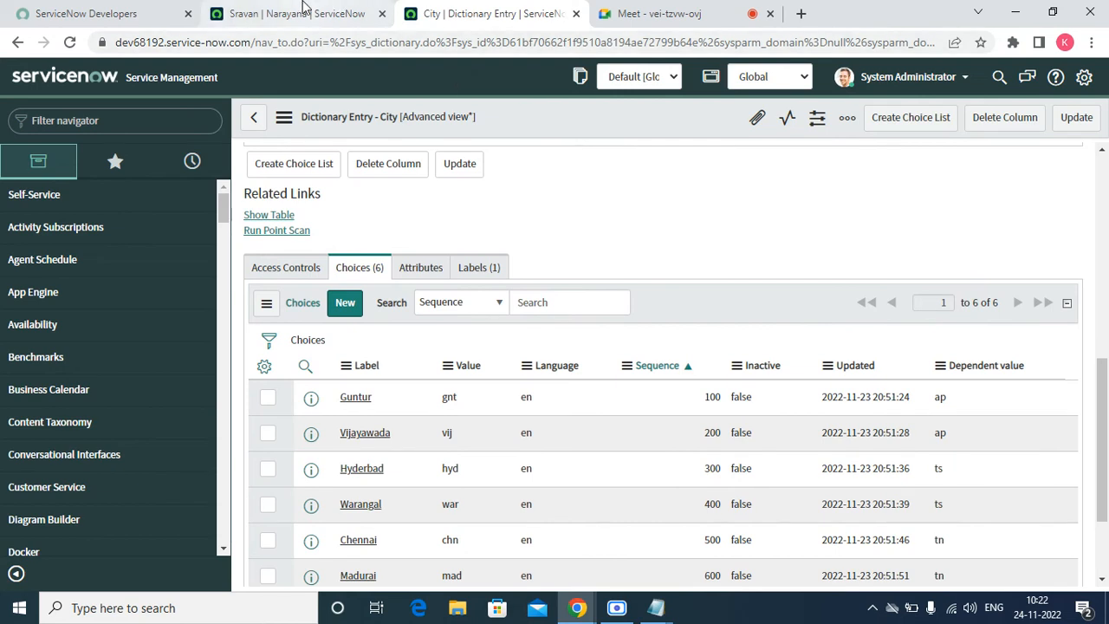
- Reload the Narayana record in its own tab and check the City options for Andhra Pradesh, trying Guntur
left_click(303, 10)
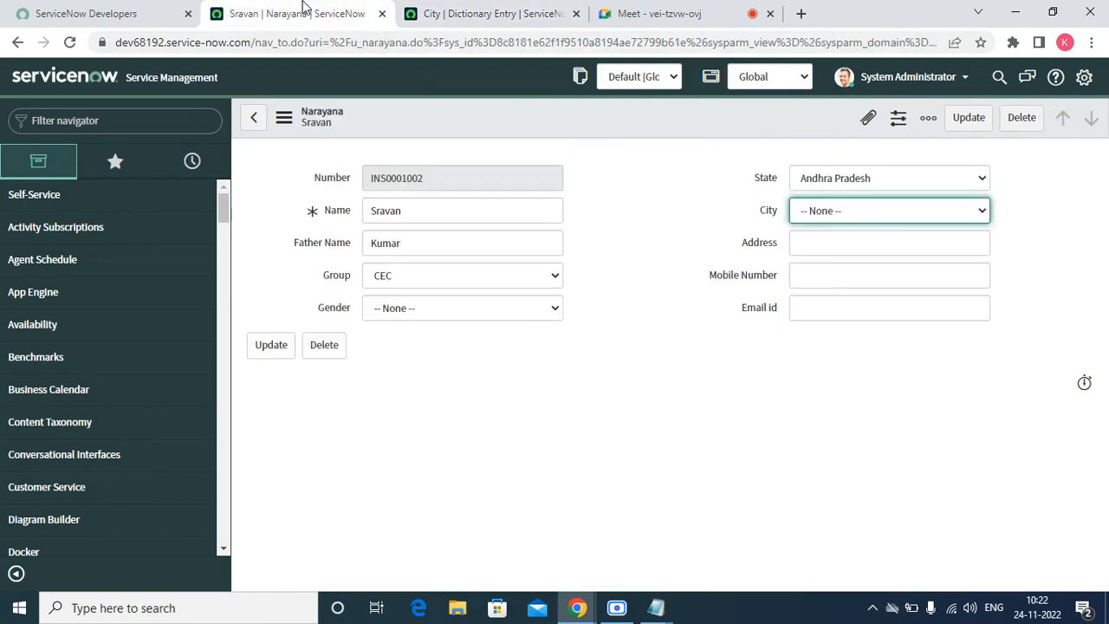
left_click(70, 44)
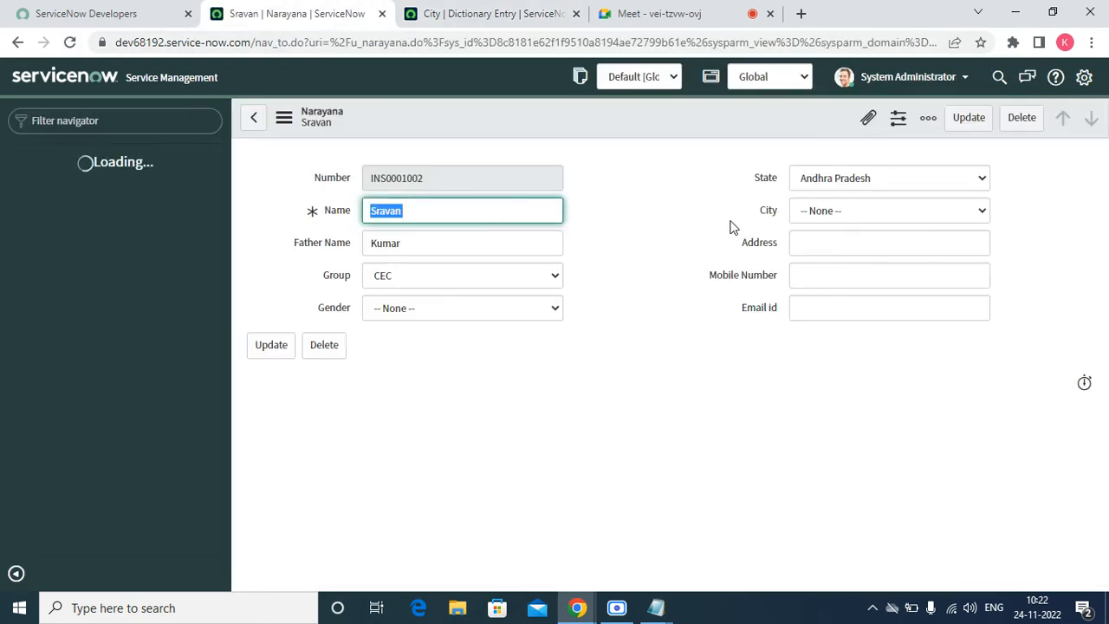
left_click(853, 211)
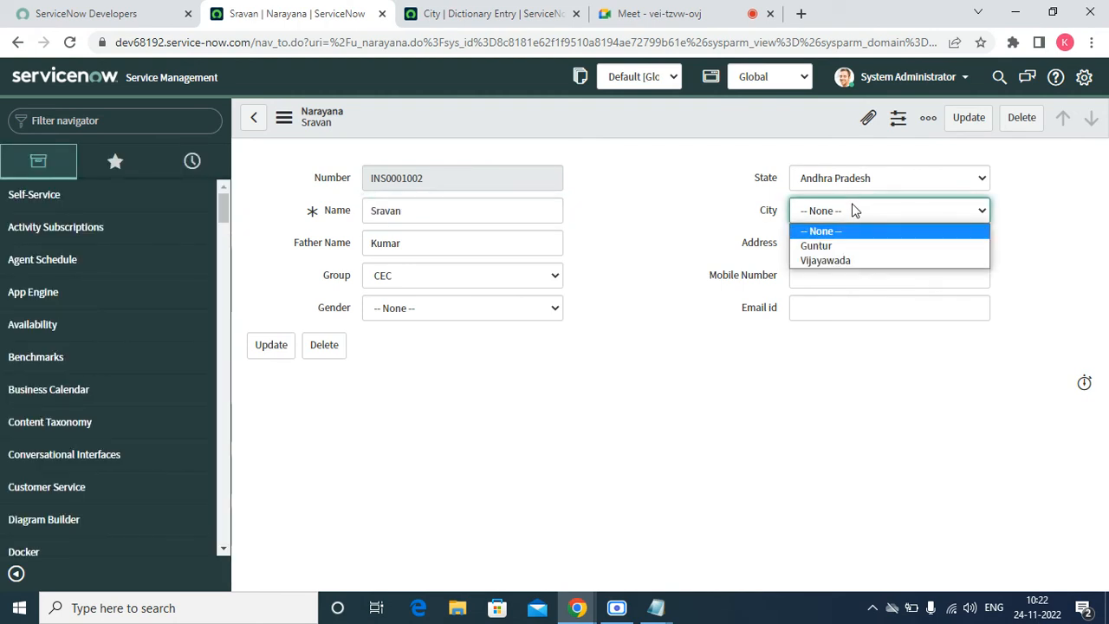
left_click(826, 248)
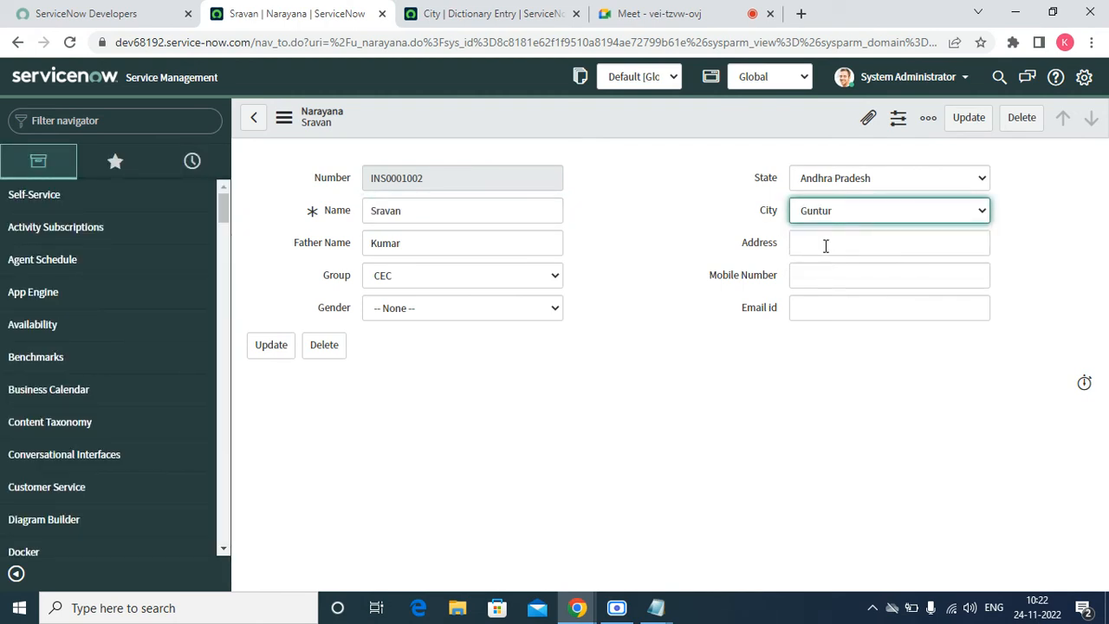
left_click(870, 224)
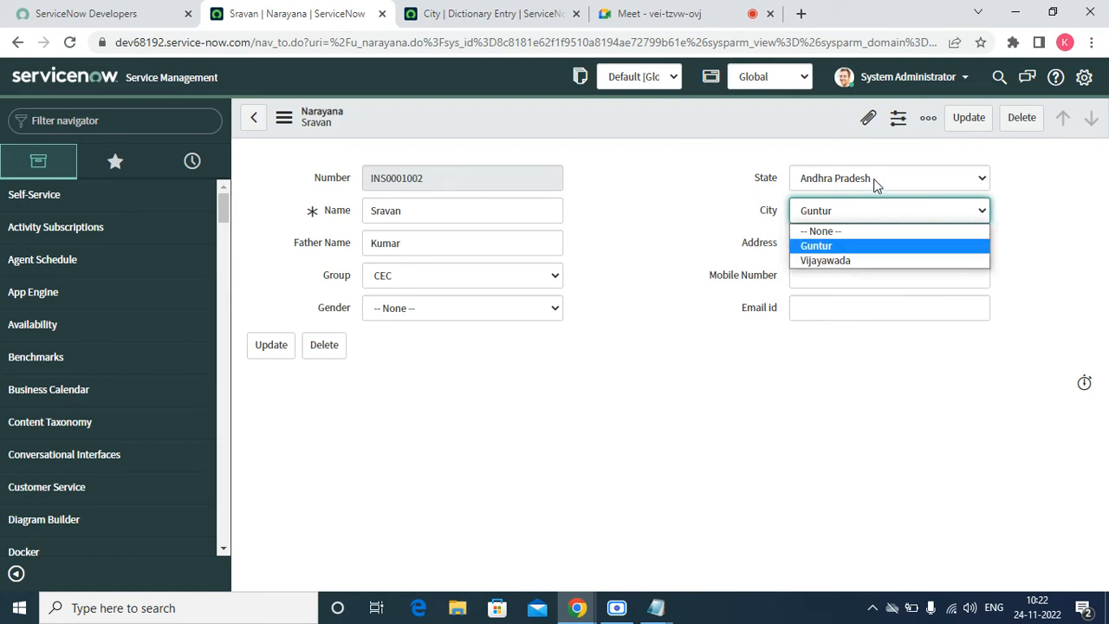
- Switch the record's State to Telangana and check which City options it offers
left_click(876, 181)
left_click(835, 229)
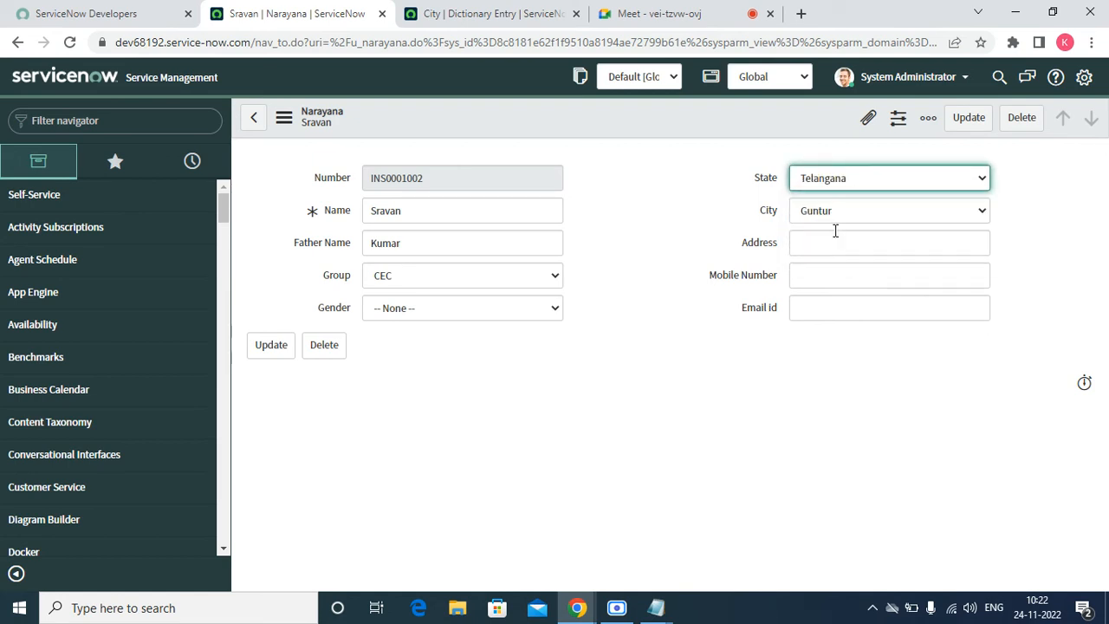
left_click(869, 212)
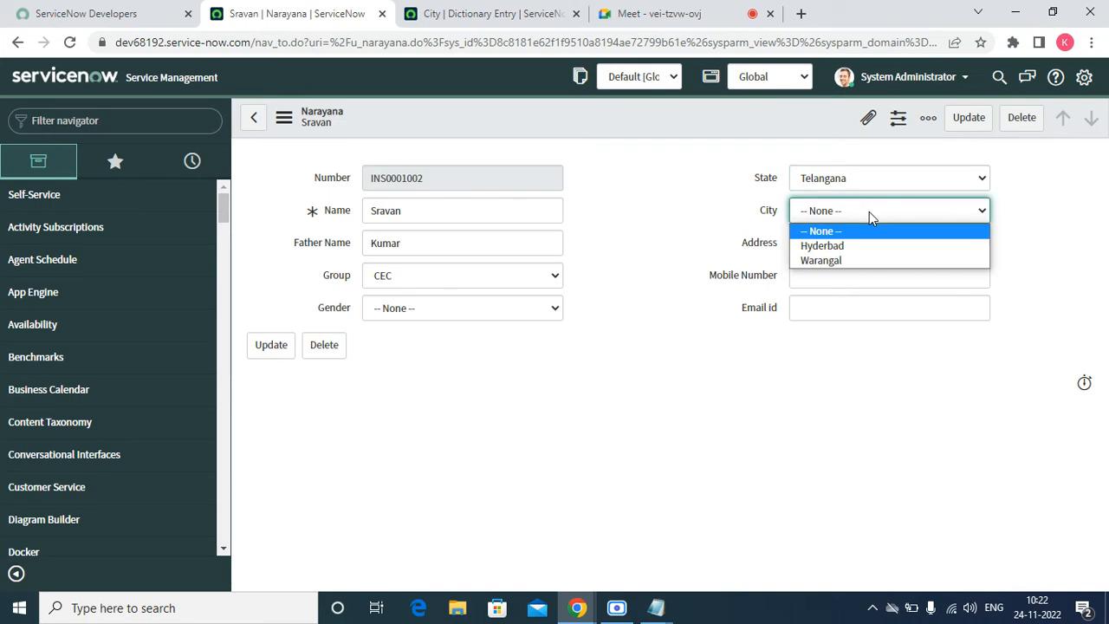
- Set the record's State to Tamilnadu, choose Chennai as the City and review the City options again
left_click(835, 183)
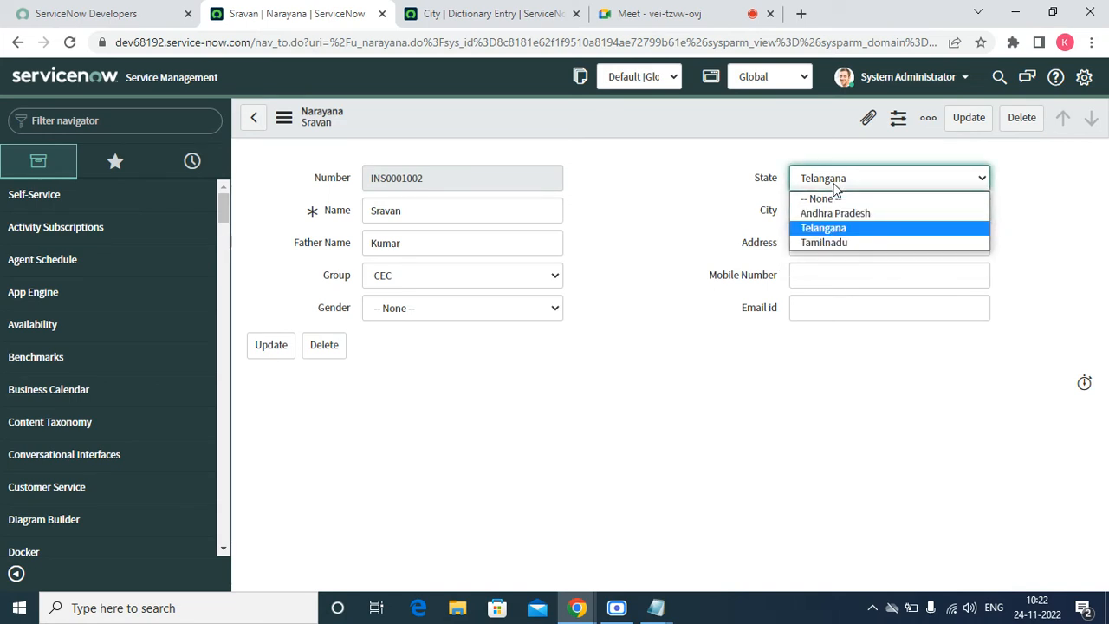
left_click(836, 242)
left_click(881, 211)
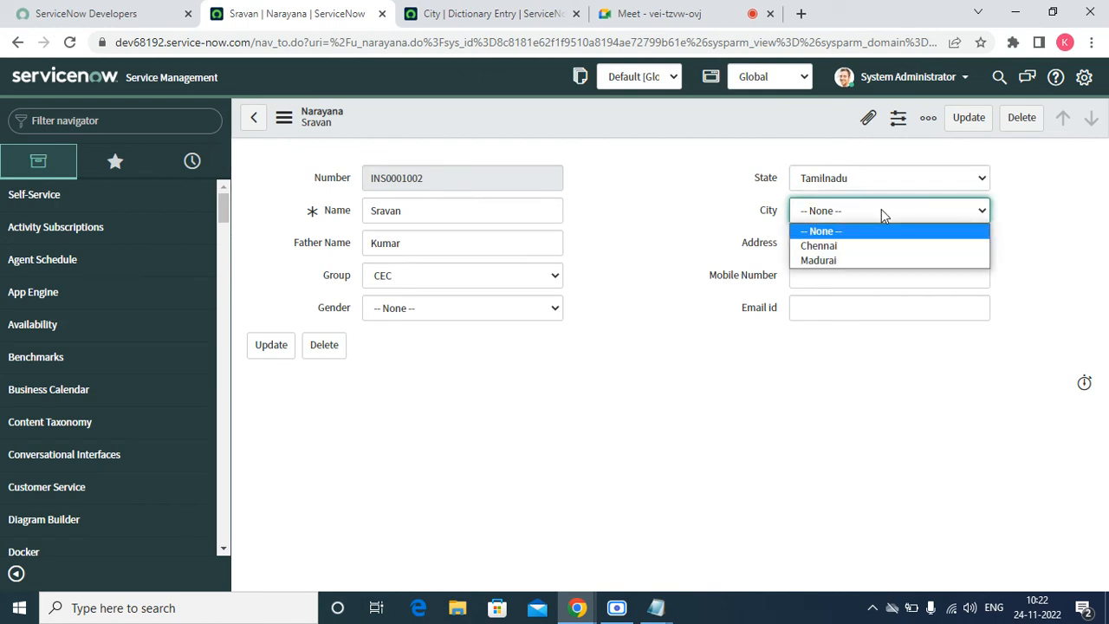
left_click(830, 247)
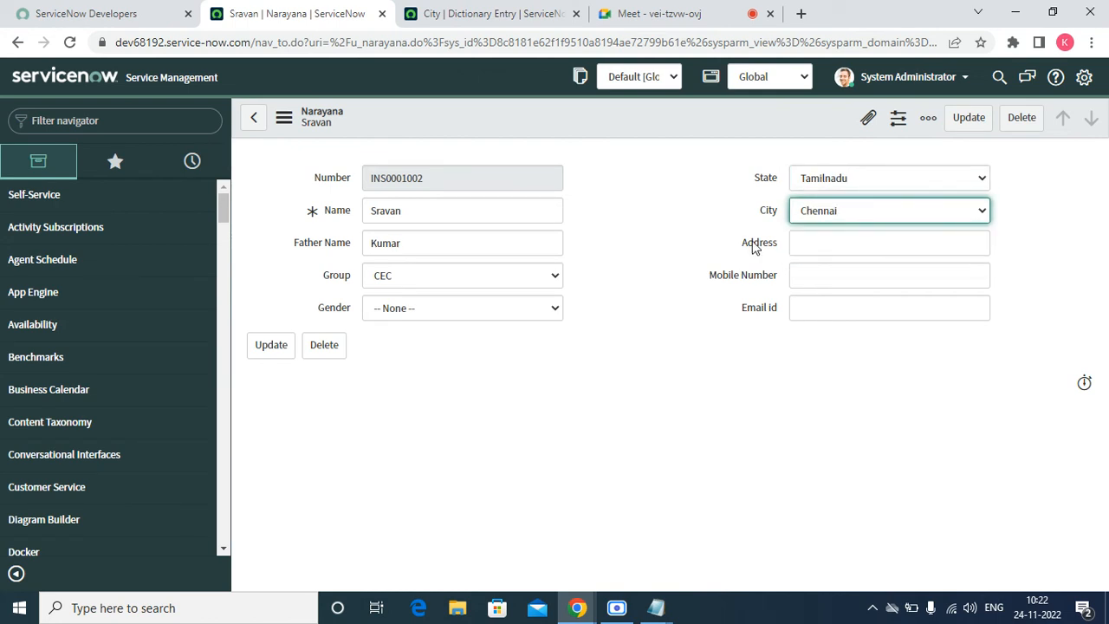
left_click(819, 210)
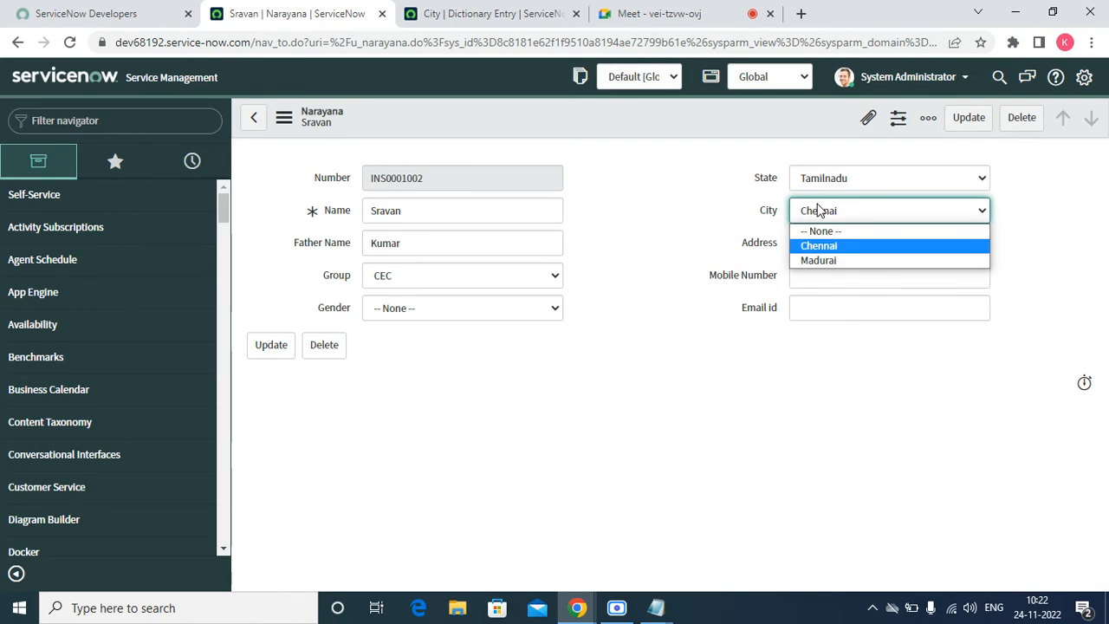
- Switch the record's State to Telangana and choose Hyderbad as the City
left_click(656, 191)
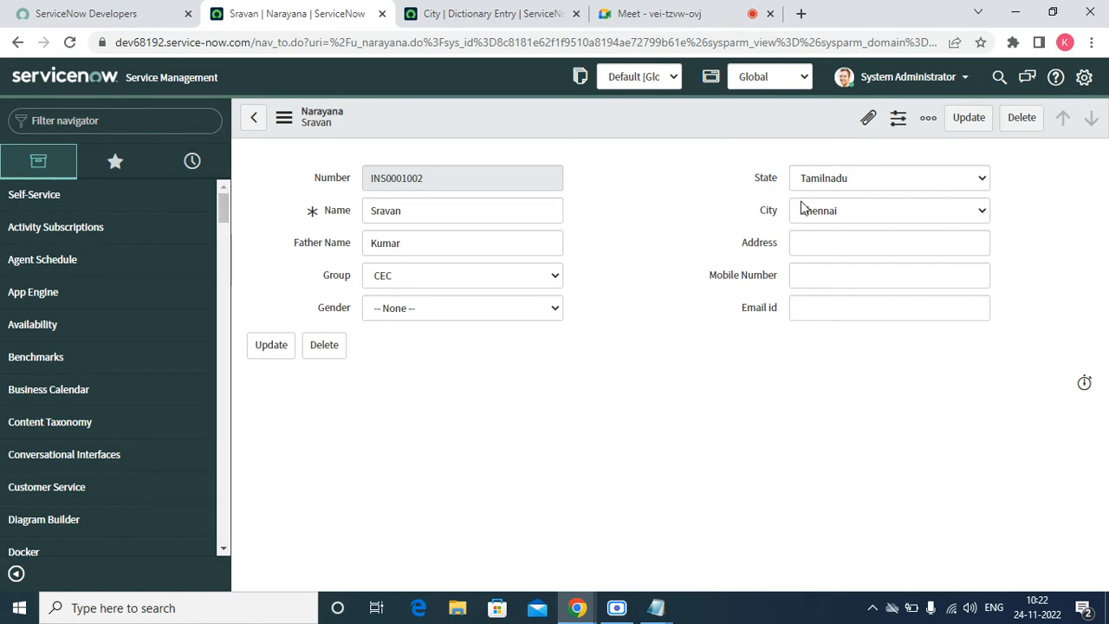
left_click(683, 186)
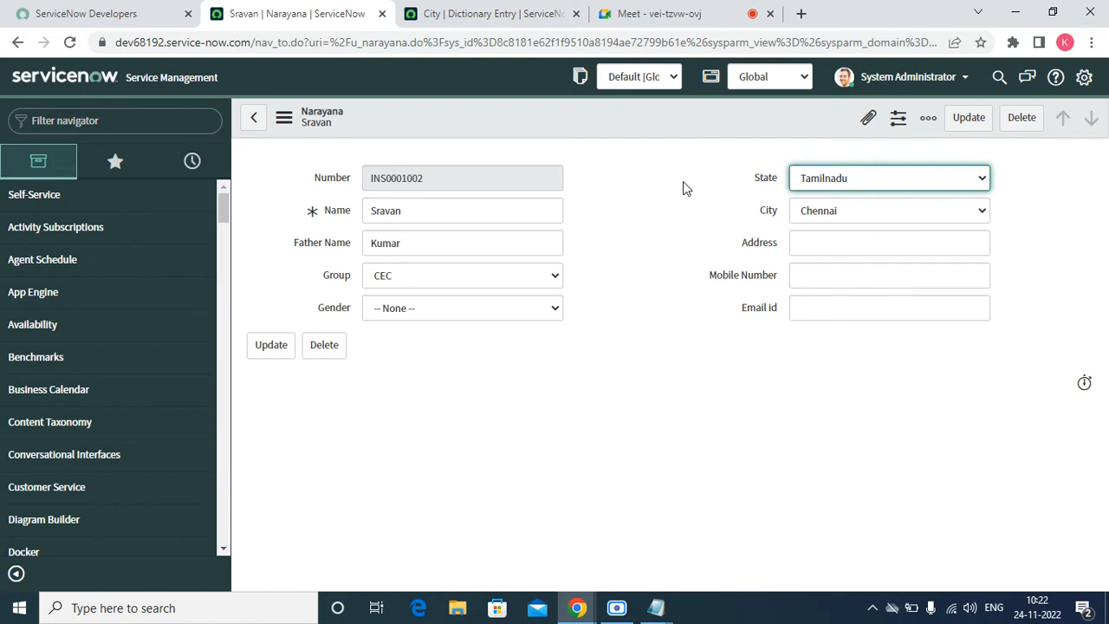
left_click(821, 214)
left_click(828, 187)
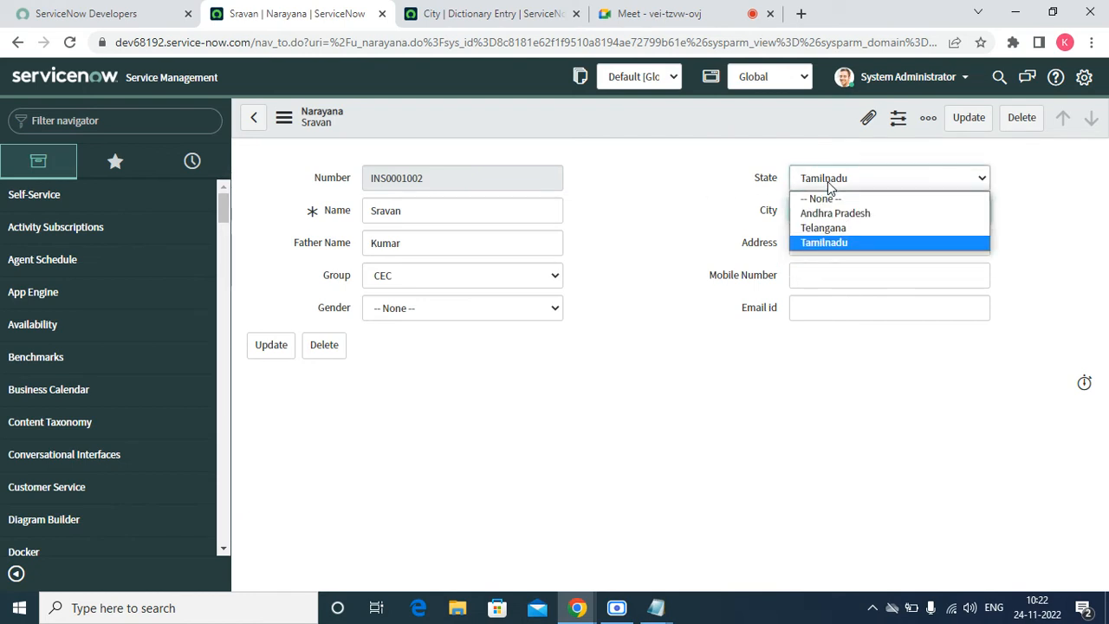
left_click(830, 227)
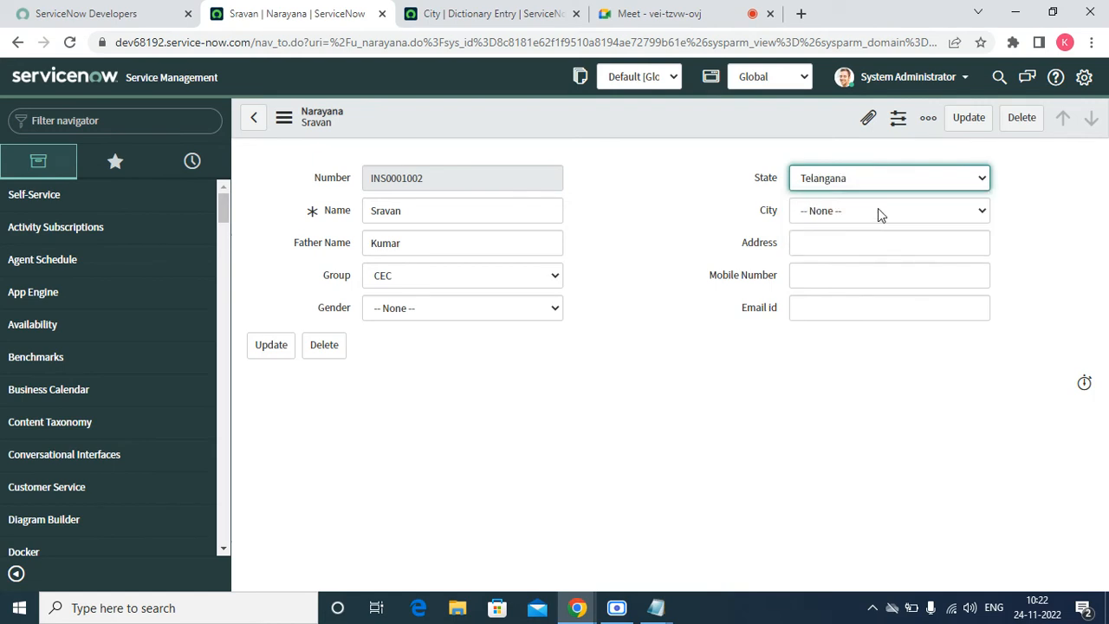
left_click(878, 214)
left_click(846, 245)
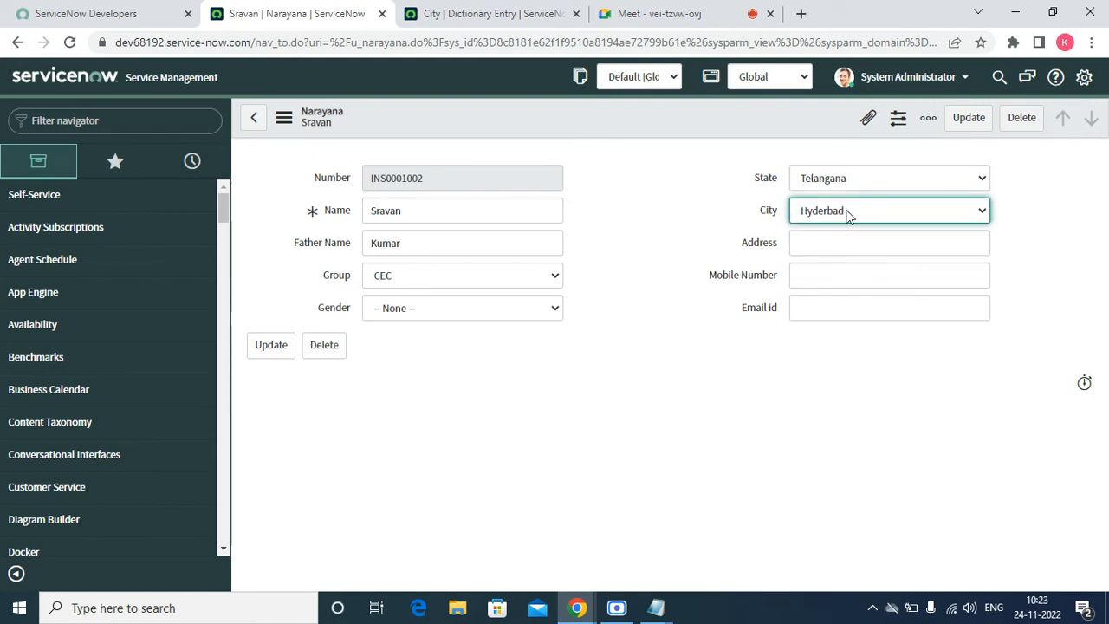
- Set the record's State to Tamilnadu and City to Chennai, and save the record
left_click(837, 185)
left_click(832, 238)
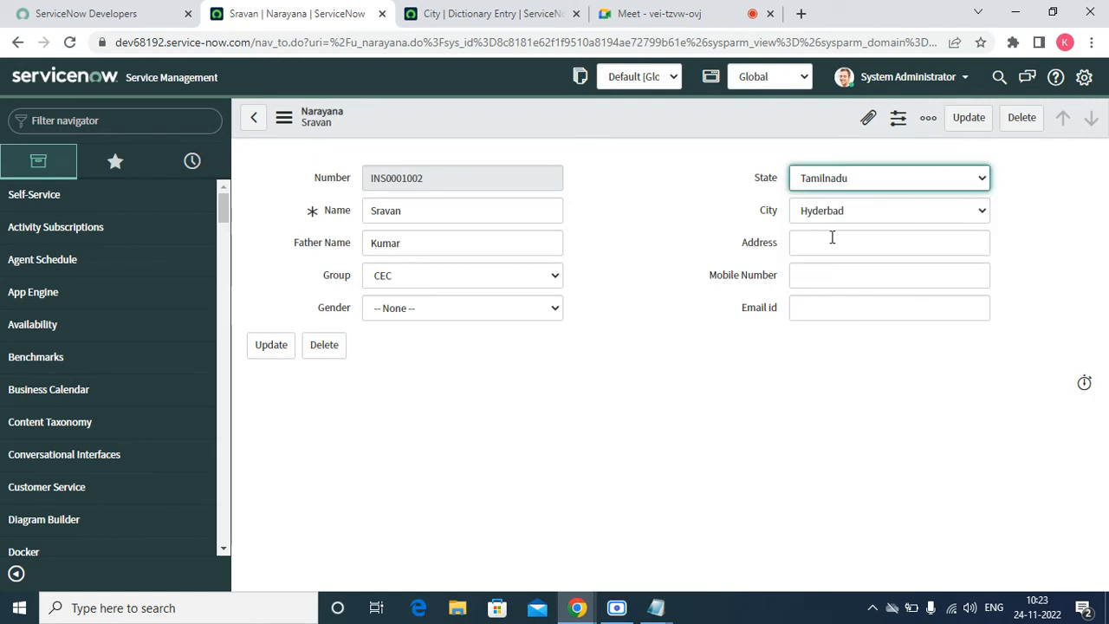
left_click(868, 208)
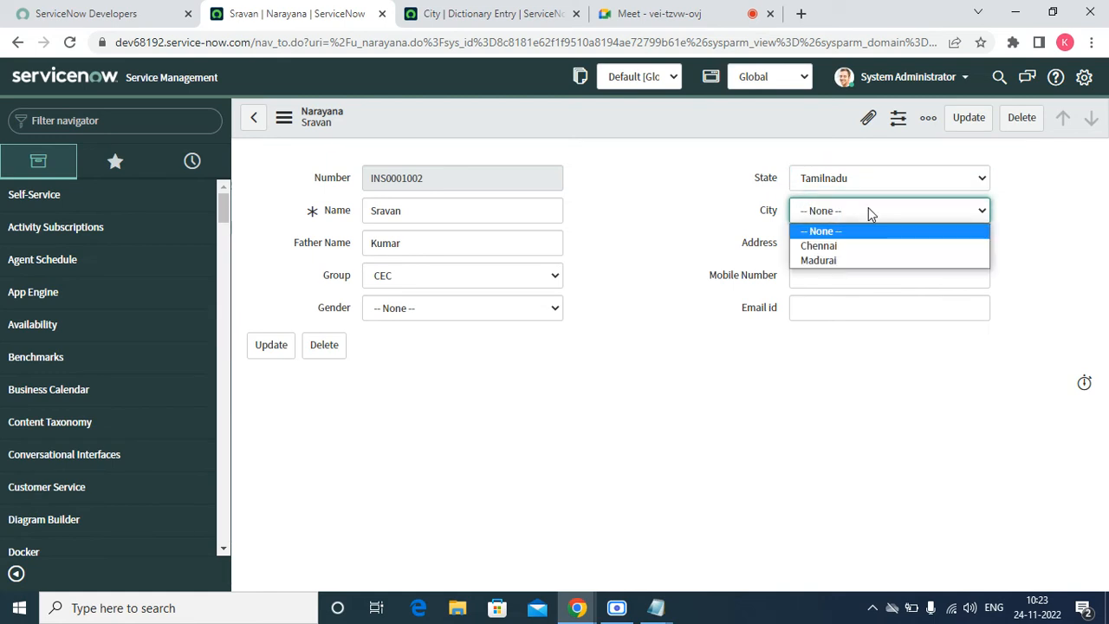
left_click(829, 247)
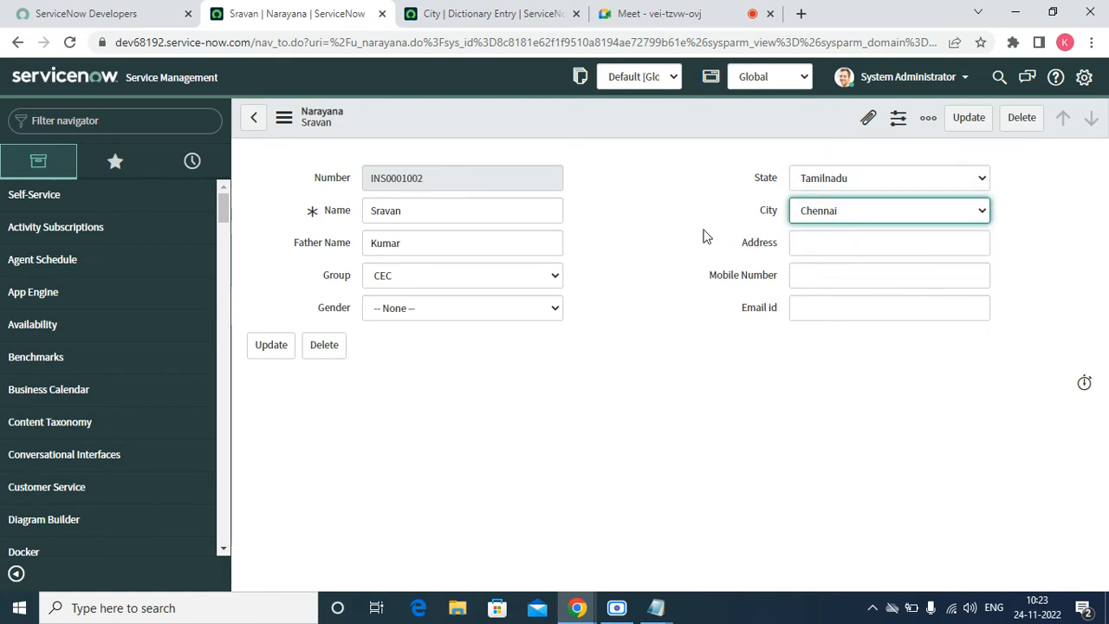
right_click(615, 130)
left_click(641, 137)
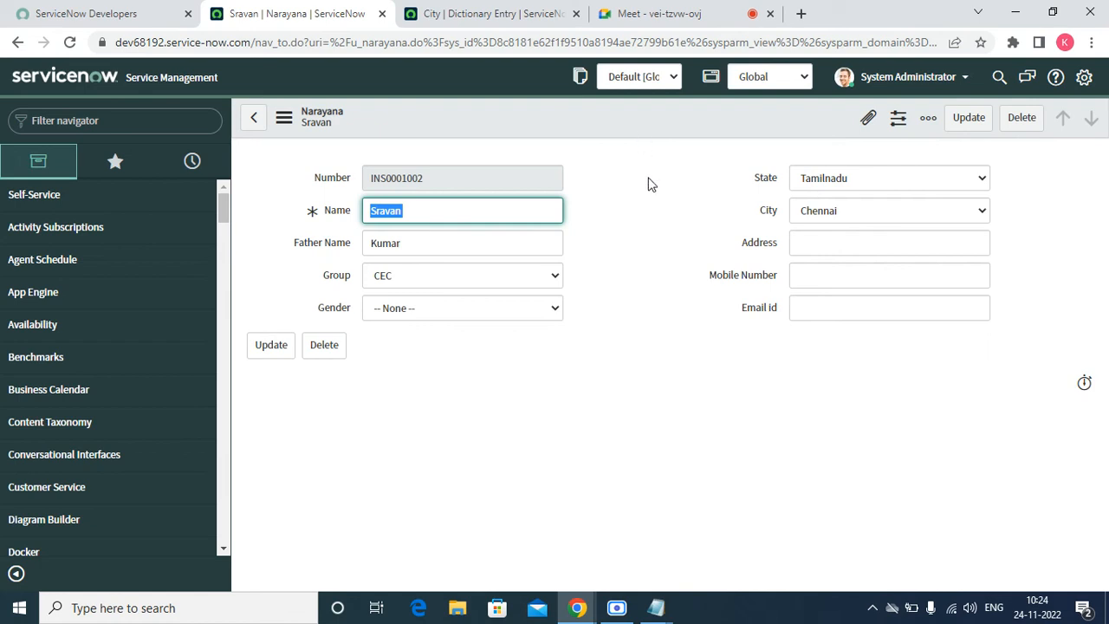
left_click(651, 183)
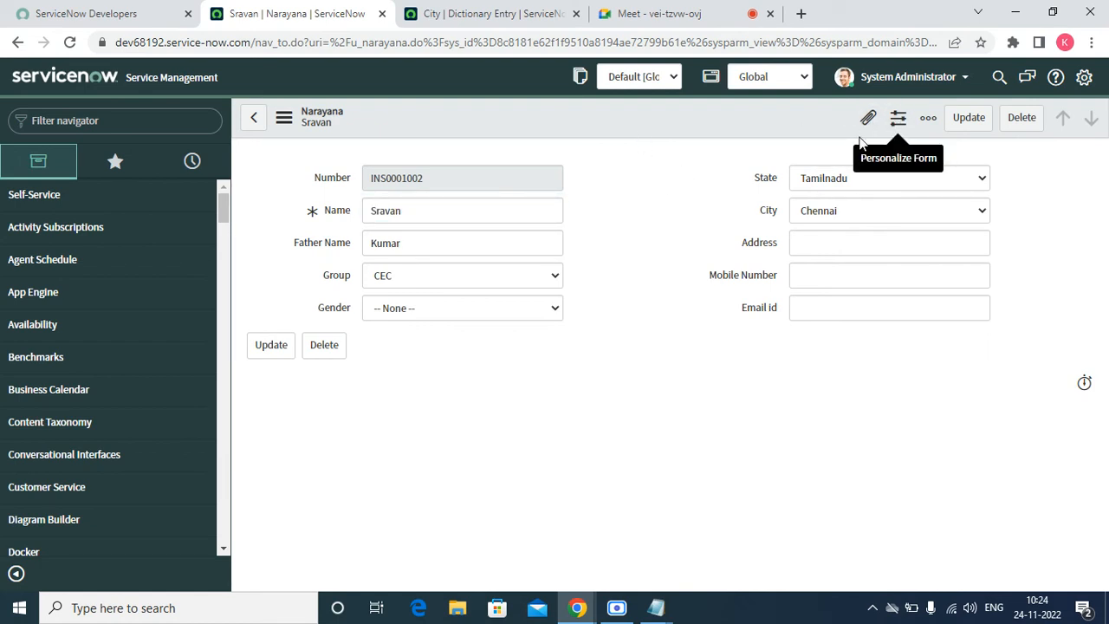
left_click(688, 214)
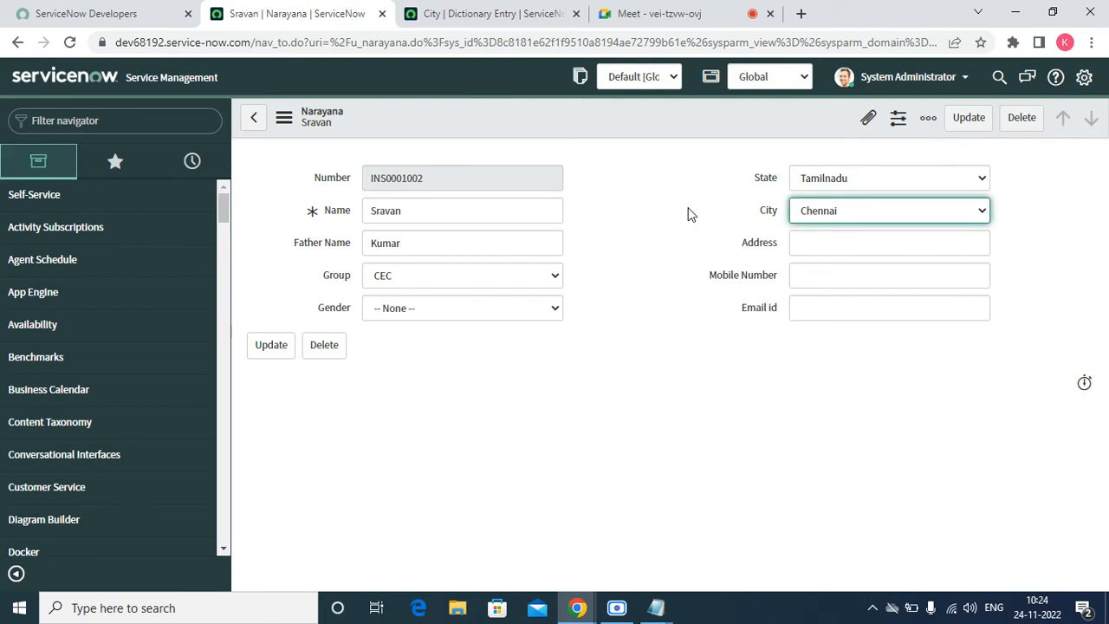
left_click(656, 607)
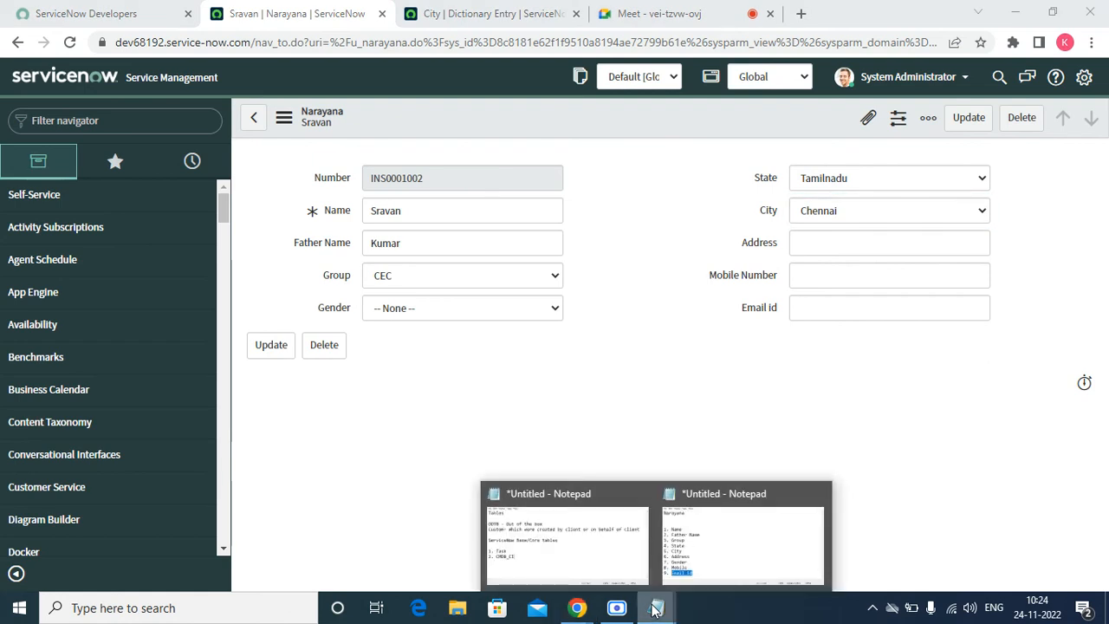
left_click(666, 397)
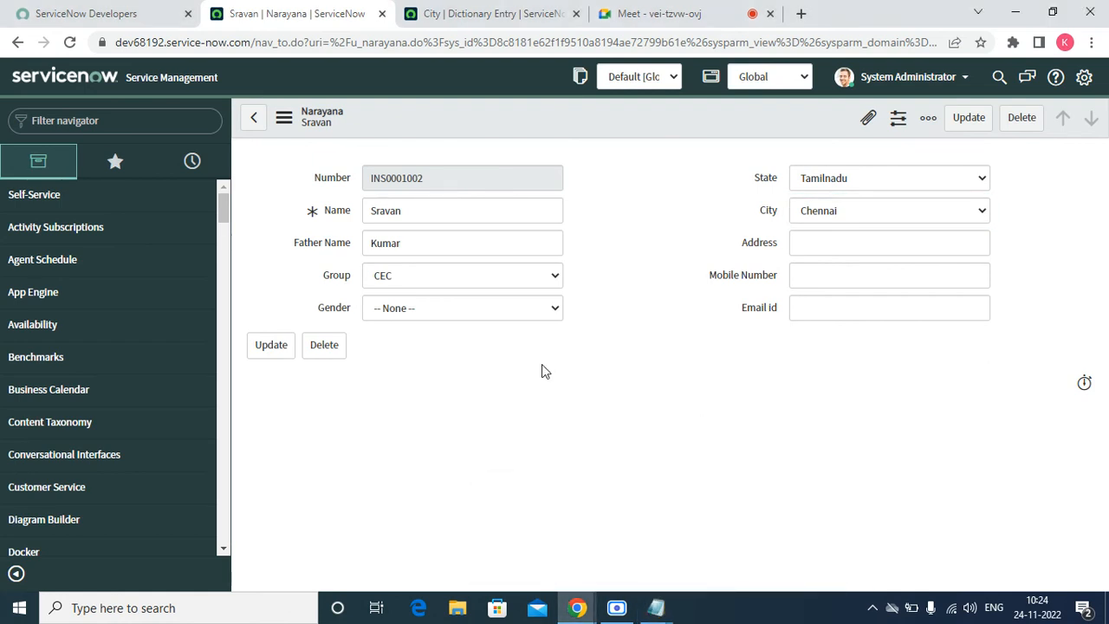
- Open the Narayana table's definition from the record to view its label, name and controls
right_click(436, 99)
mouse_move(485, 177)
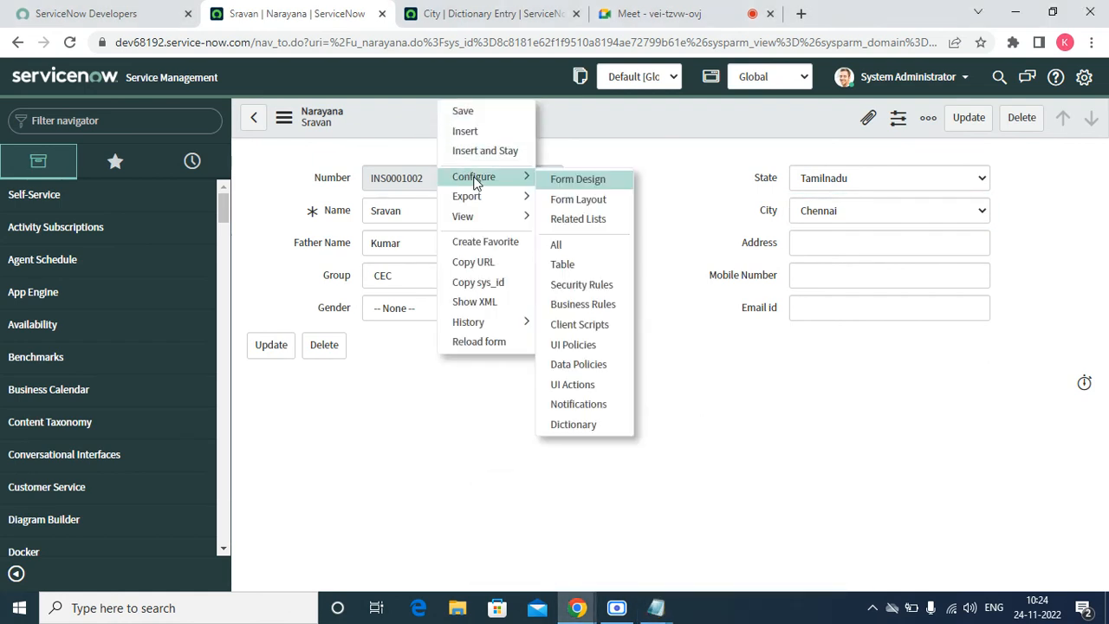
left_click(592, 267)
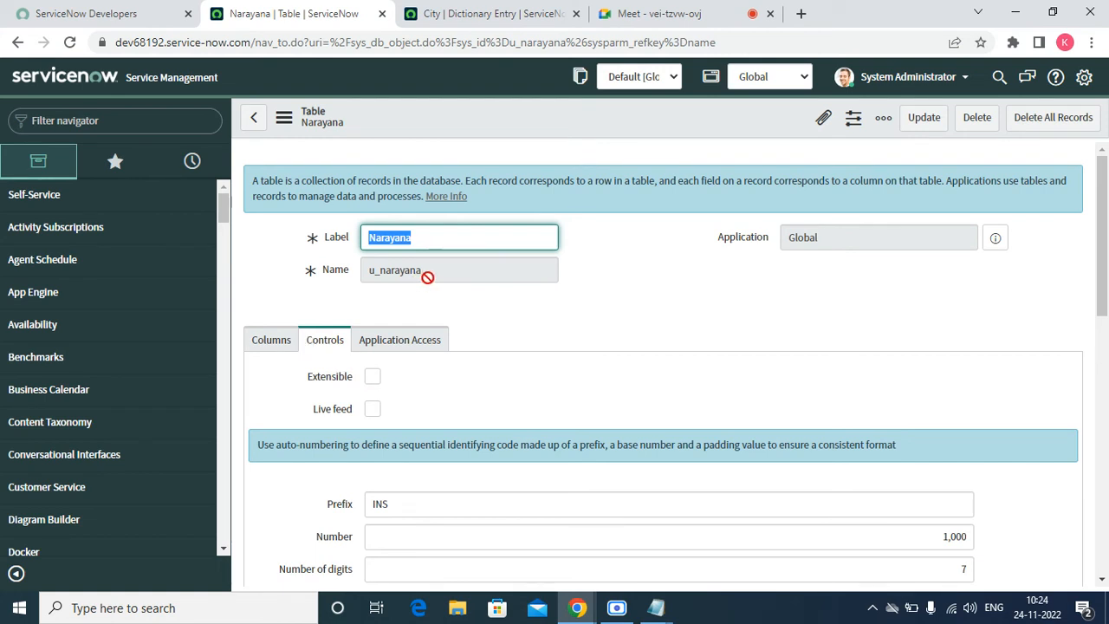
- Find the Incident modules by filtering for inci and open the list of open incidents
left_click(181, 119)
type("inc")
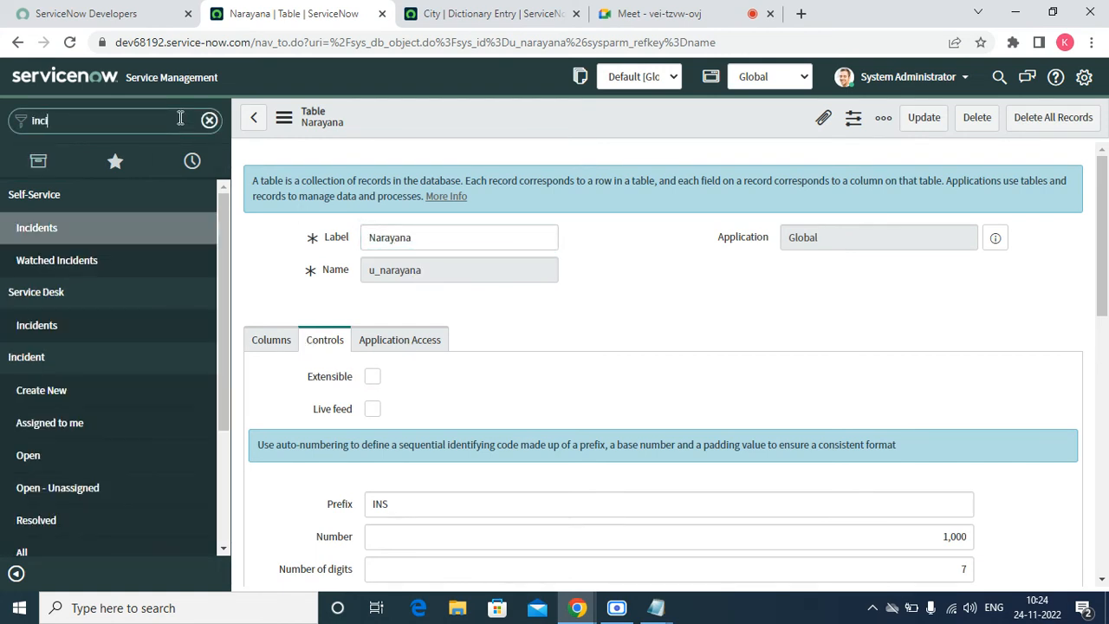
type("i")
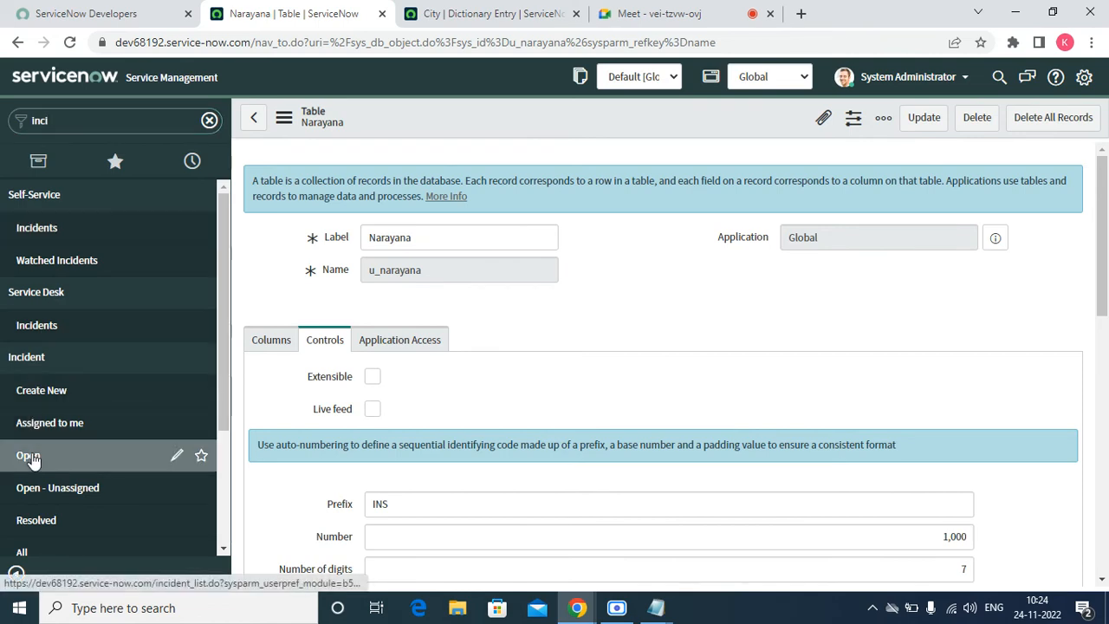
left_click(29, 456)
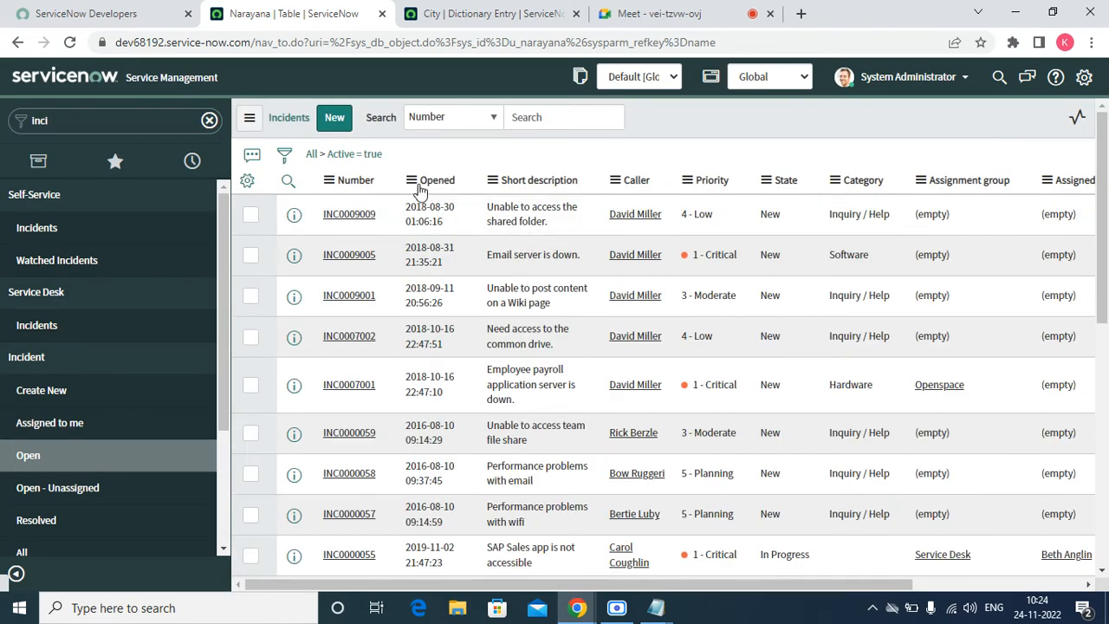
- Open the Incident table's definition from the list and examine which table it extends
right_click(419, 189)
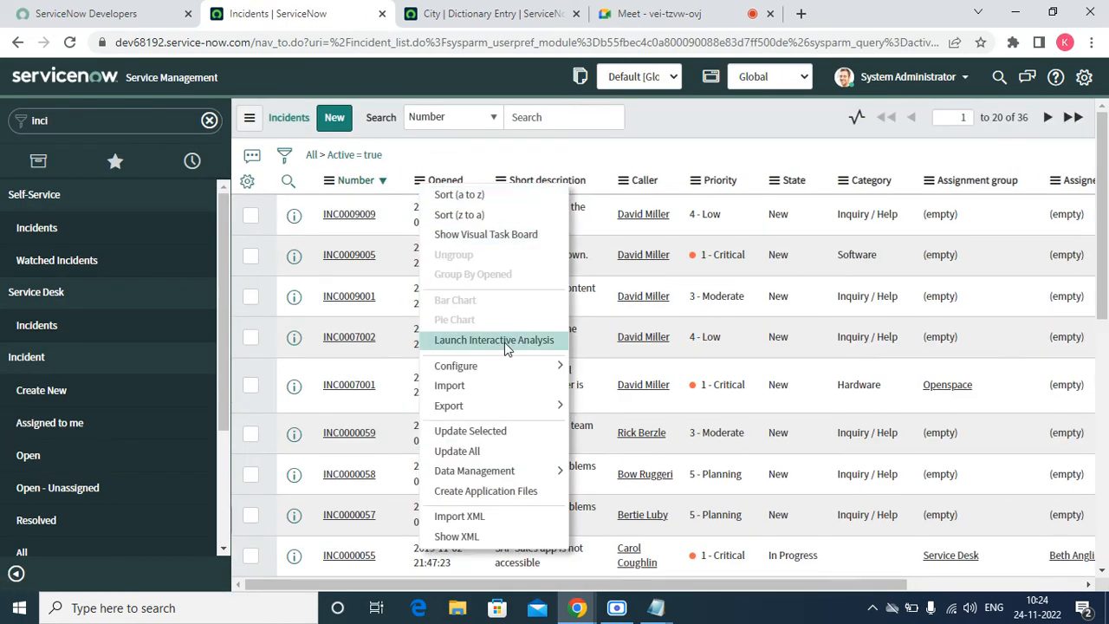
mouse_move(515, 367)
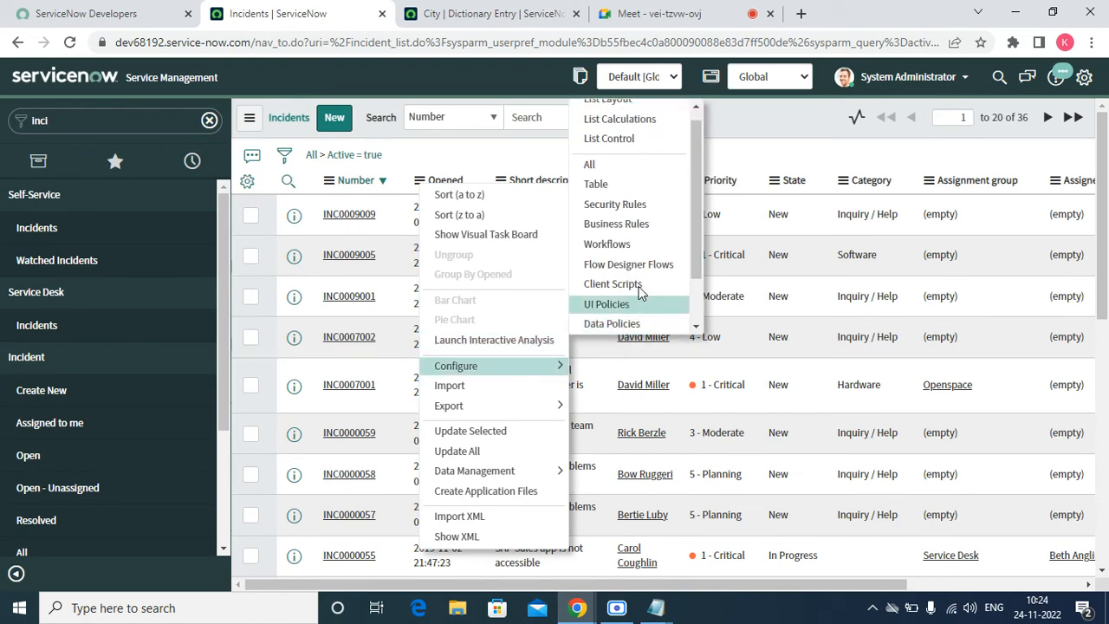
left_click(620, 184)
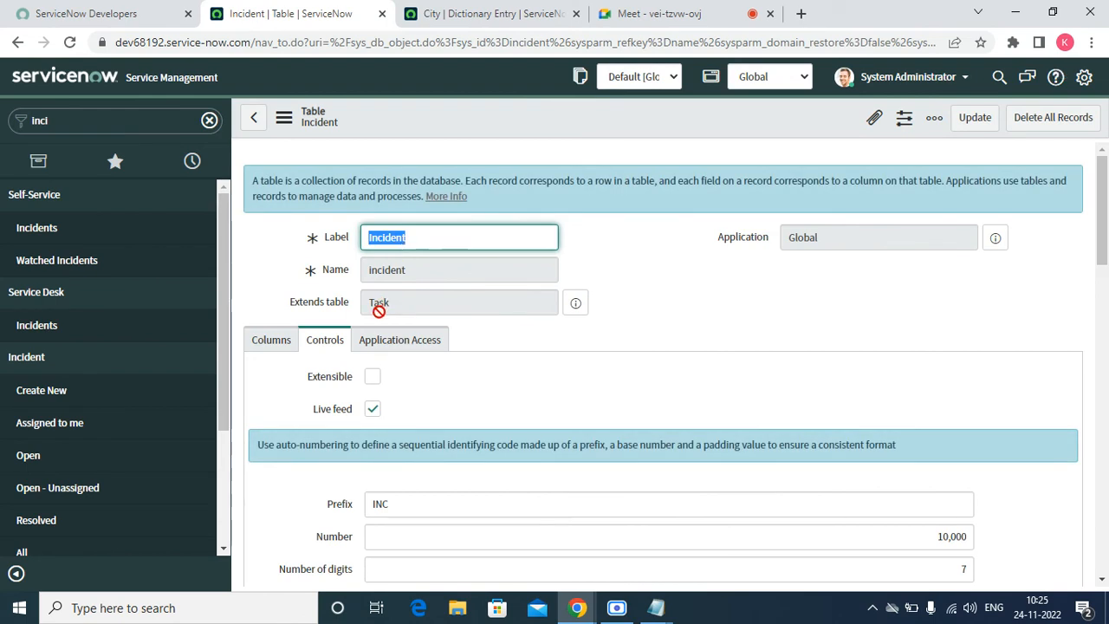
double_click(378, 306)
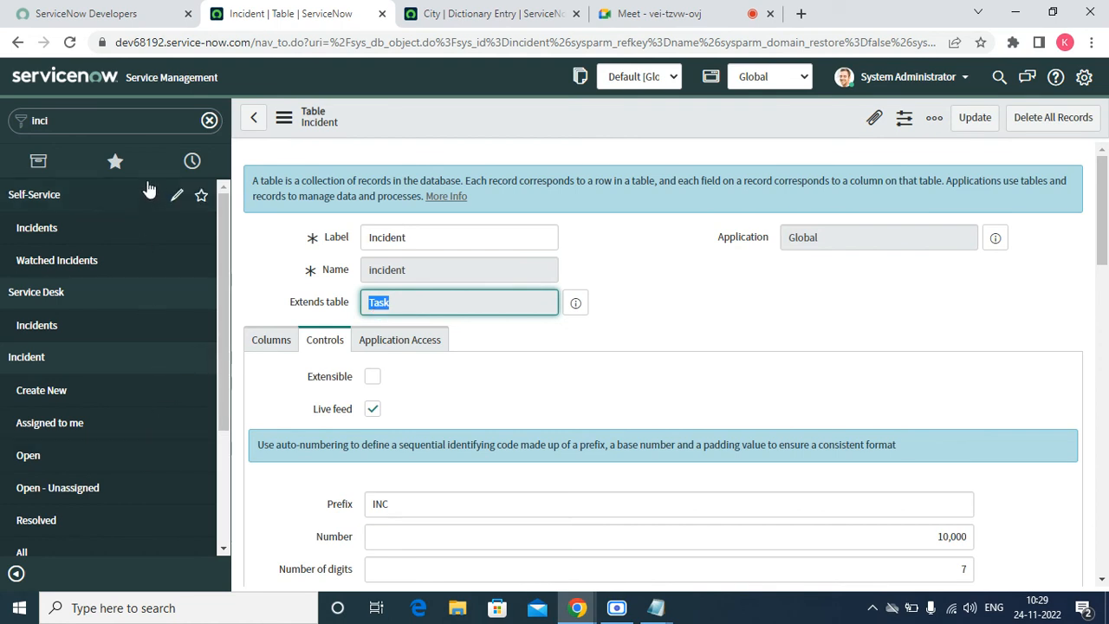
- Open the existing student record from the favorite Narayanas list and check its Group options
left_click(119, 162)
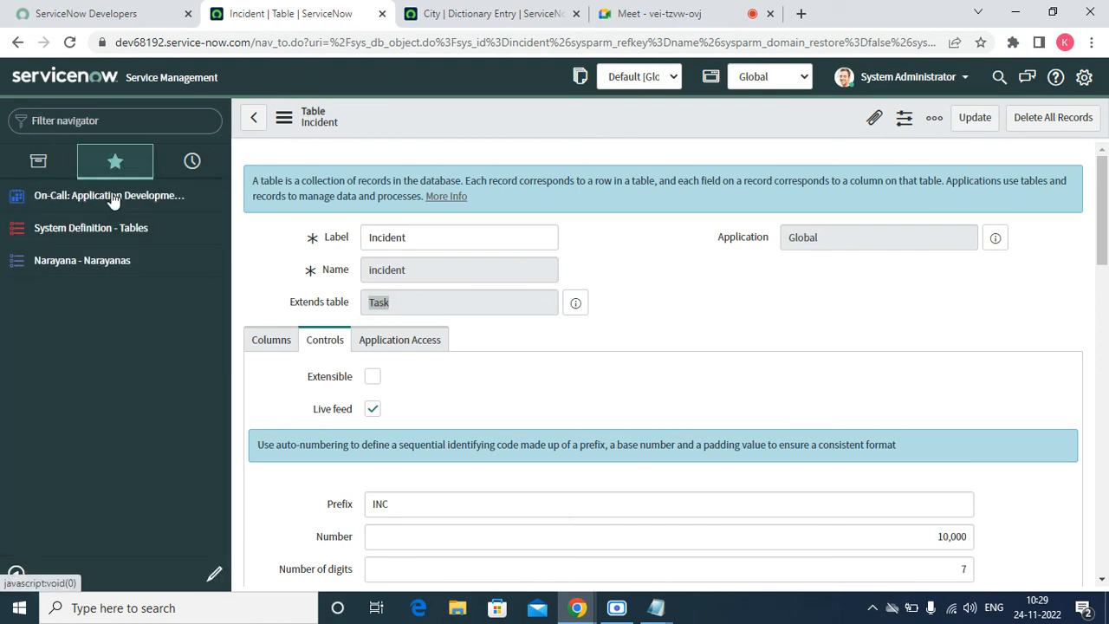
left_click(82, 262)
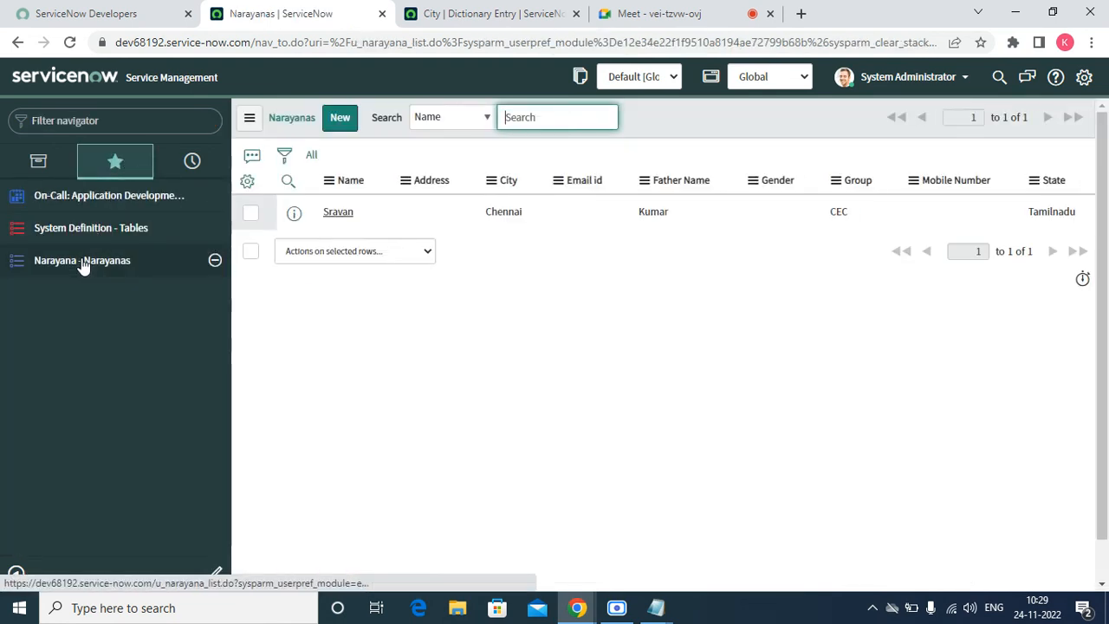
left_click(336, 213)
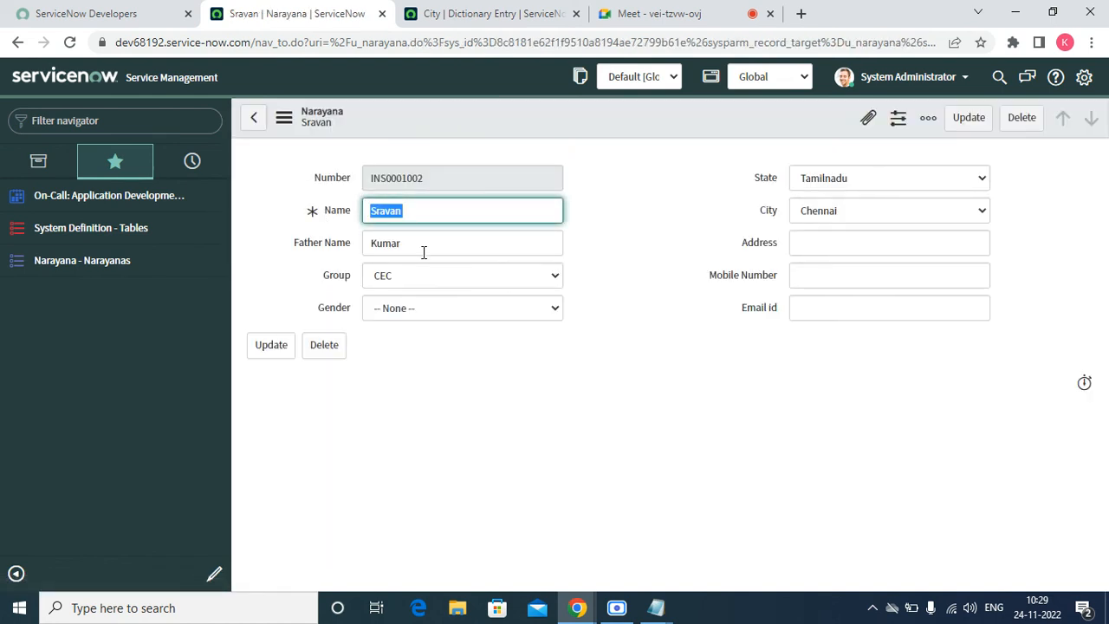
left_click(400, 277)
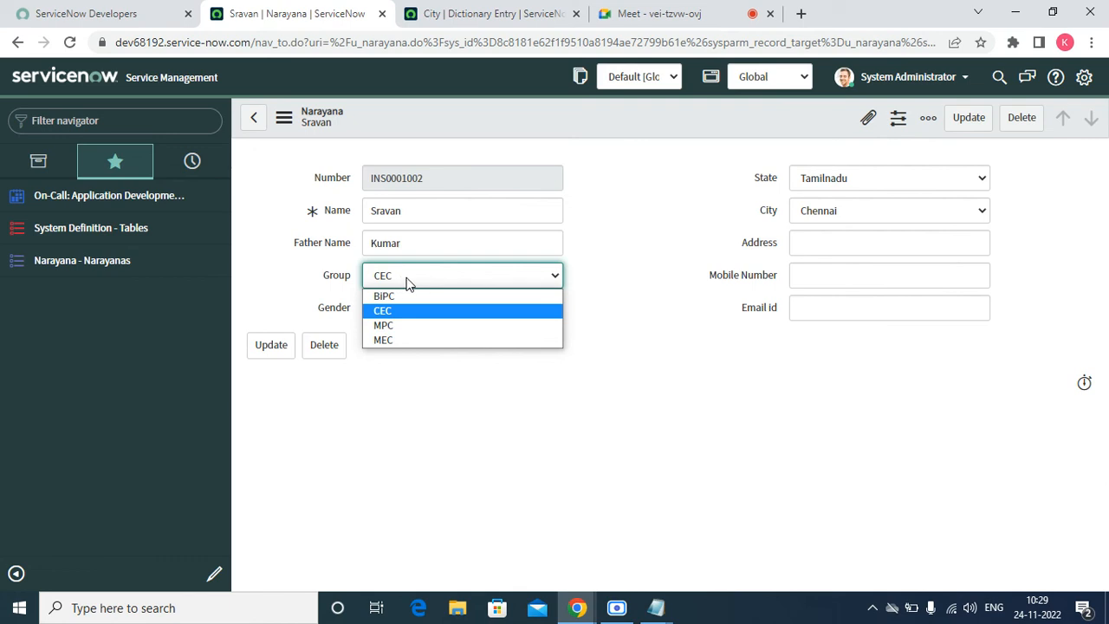
left_click(341, 285)
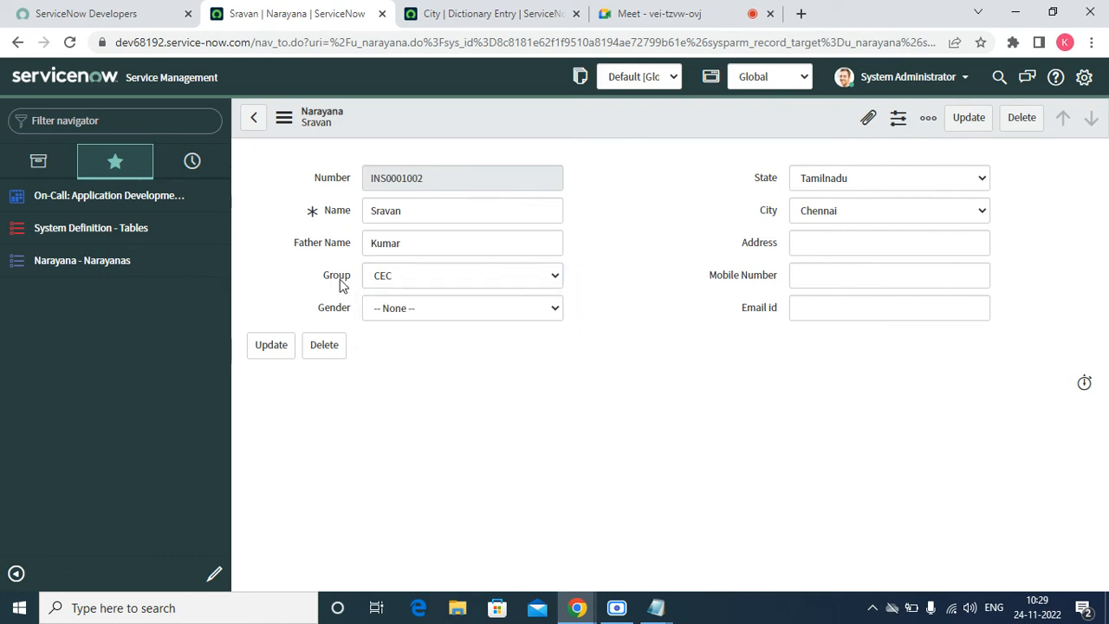
- Add HEC as a new choice for the Group field and save the choice configuration
right_click(341, 285)
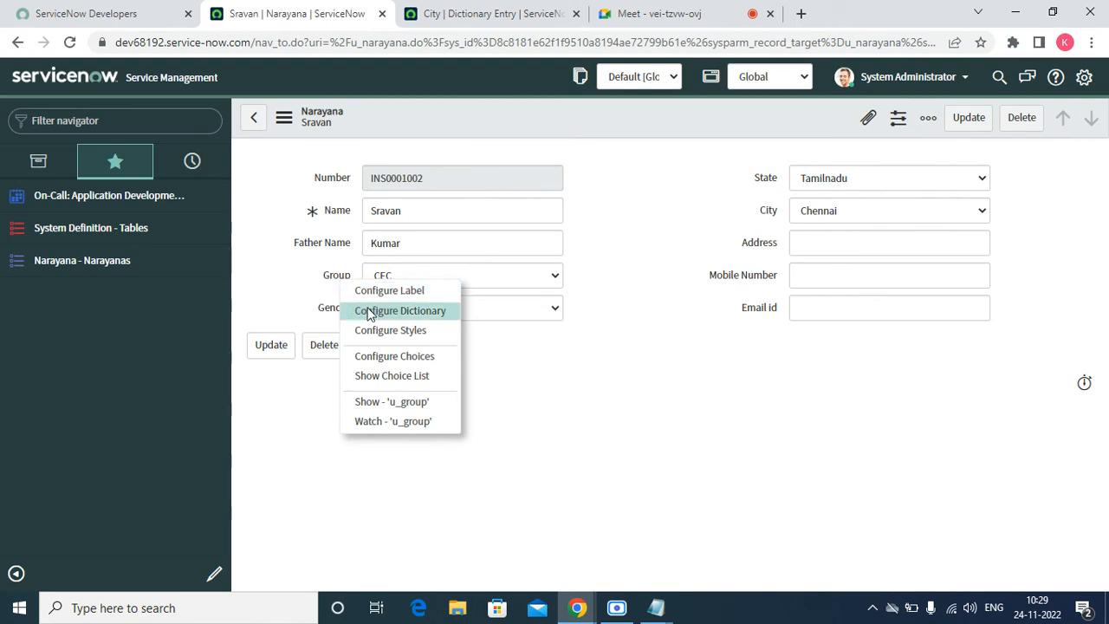
left_click(376, 355)
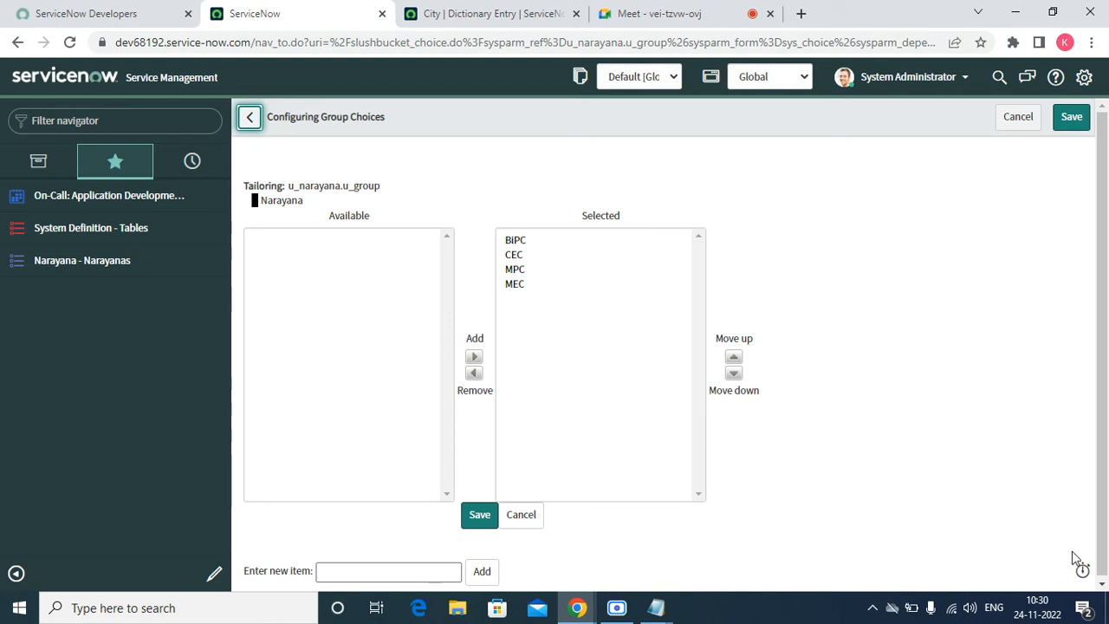
left_click(366, 567)
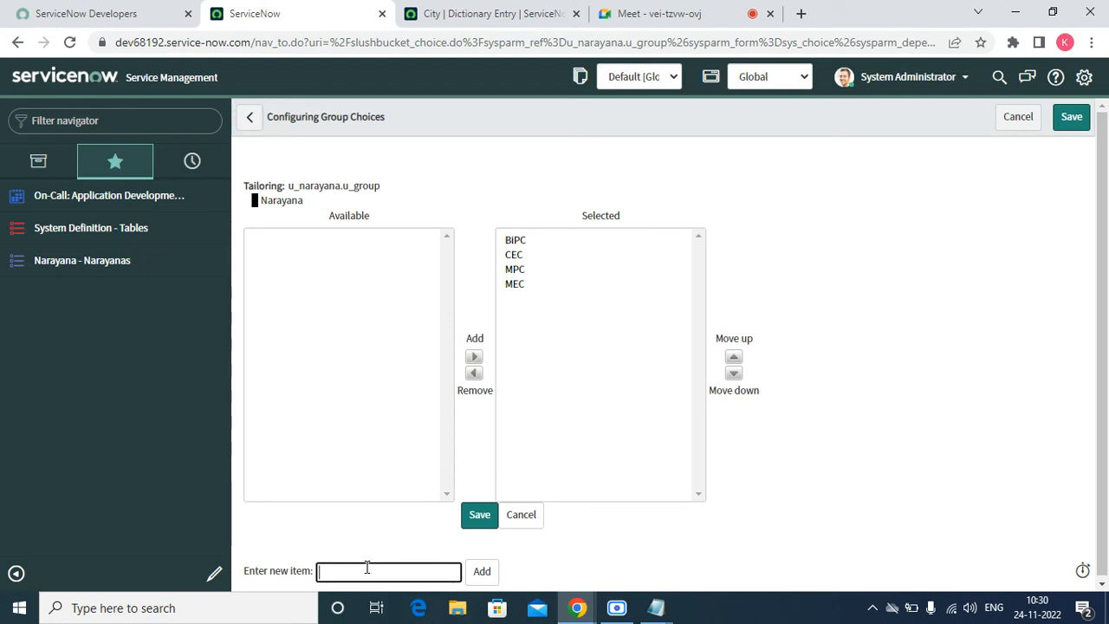
type("HEC")
left_click(482, 572)
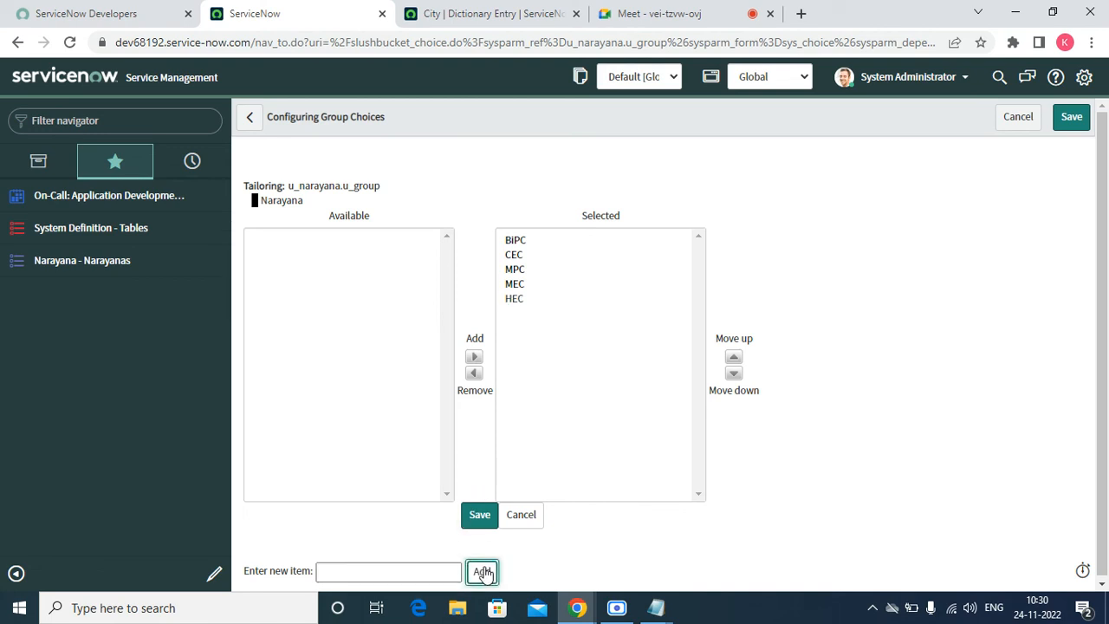
left_click(479, 516)
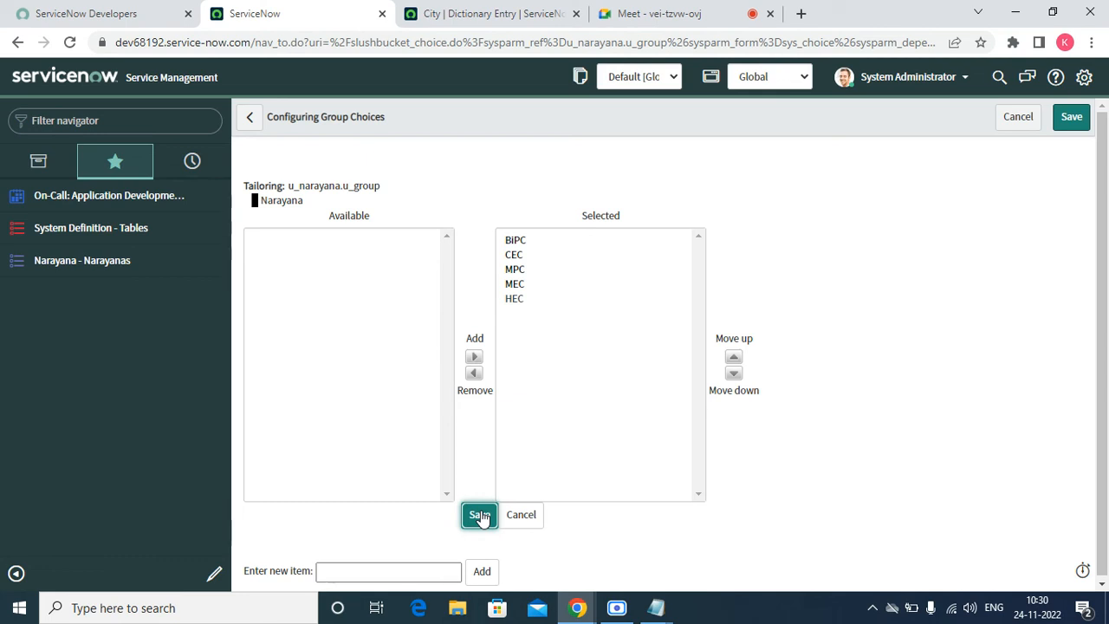
left_click(480, 515)
- Check the Group options on the record and open the Group field's dictionary entry
left_click(413, 275)
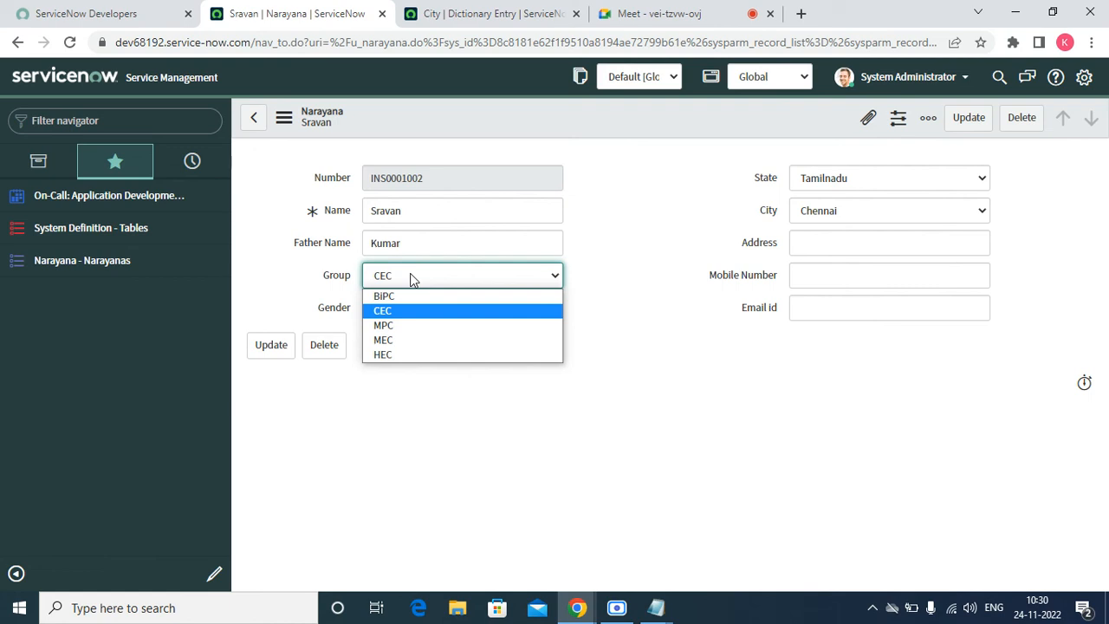
left_click(344, 277)
right_click(344, 277)
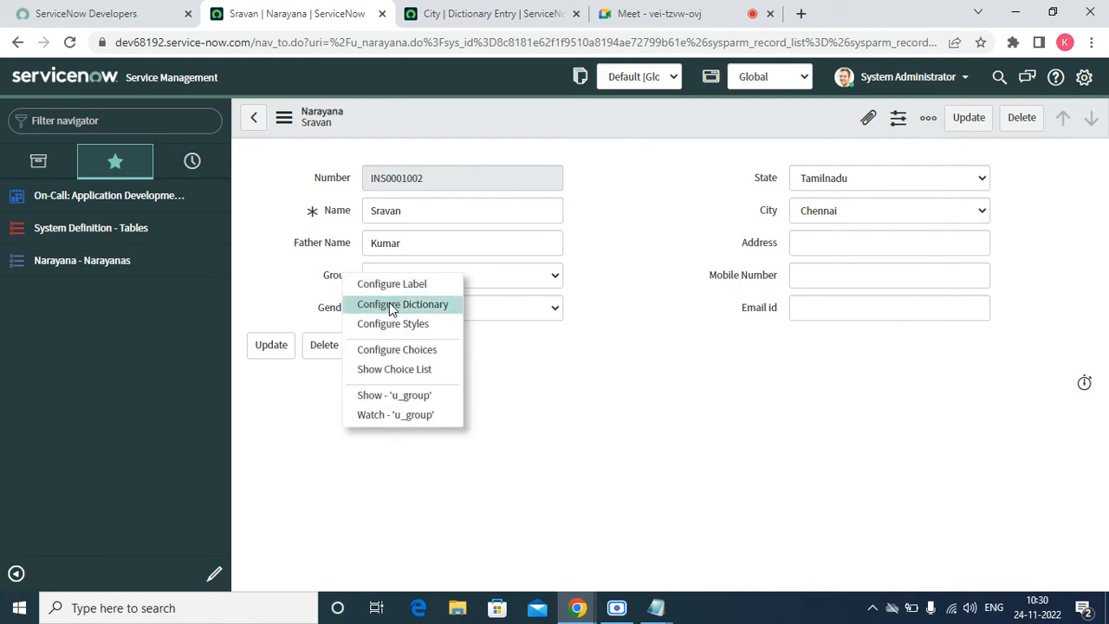
left_click(390, 306)
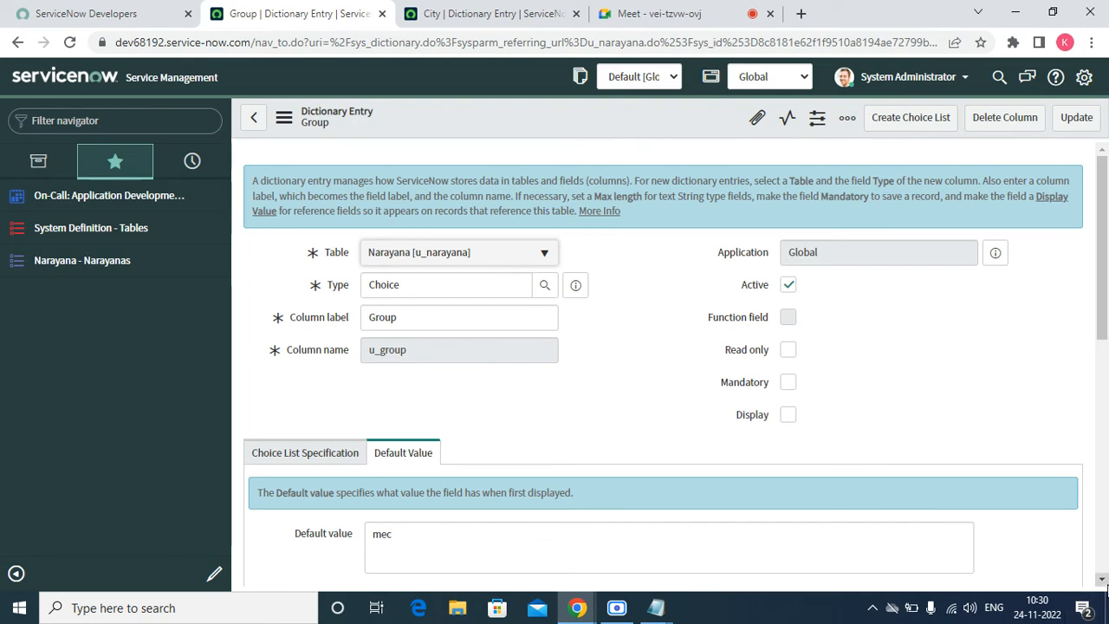
- Try to clear the default value in the Group field's dictionary entry and check its listed choices
left_click(1102, 582)
left_click(1102, 581)
left_click(1102, 581)
left_click(1102, 581)
left_click(1102, 582)
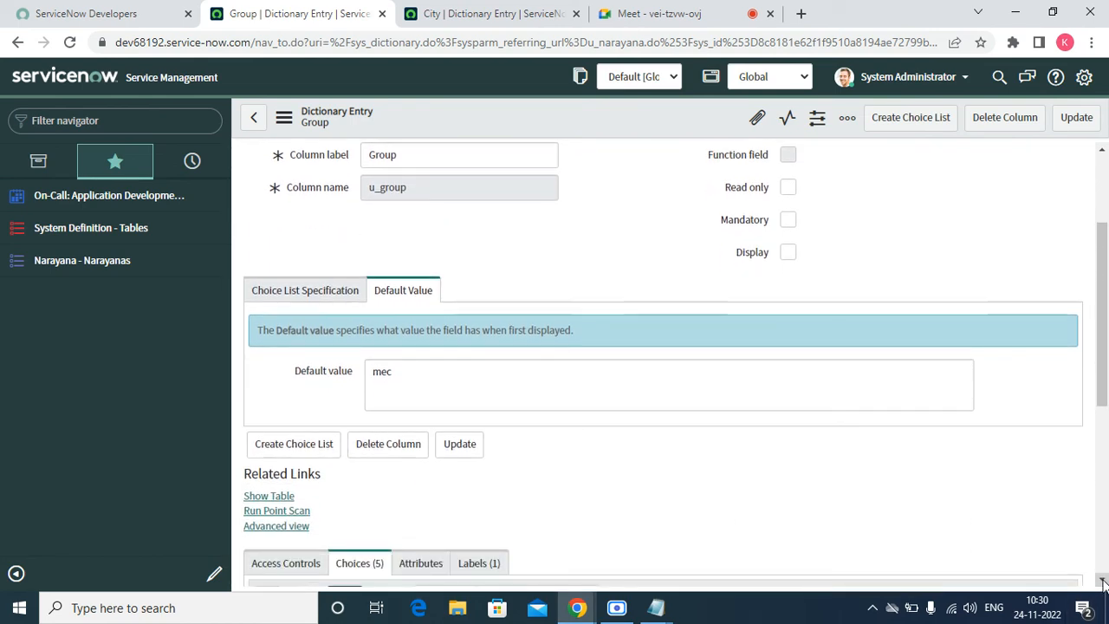
left_click(1102, 581)
left_click(1102, 581)
left_click(1102, 581)
left_click(601, 287)
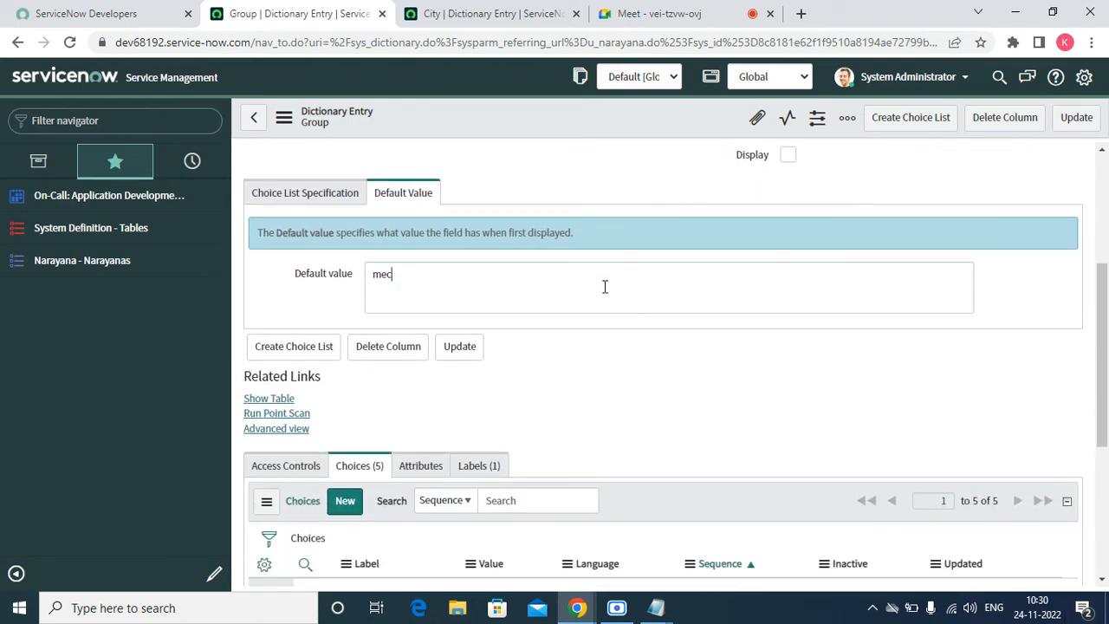
key("ctrl+a")
key("BackSpace")
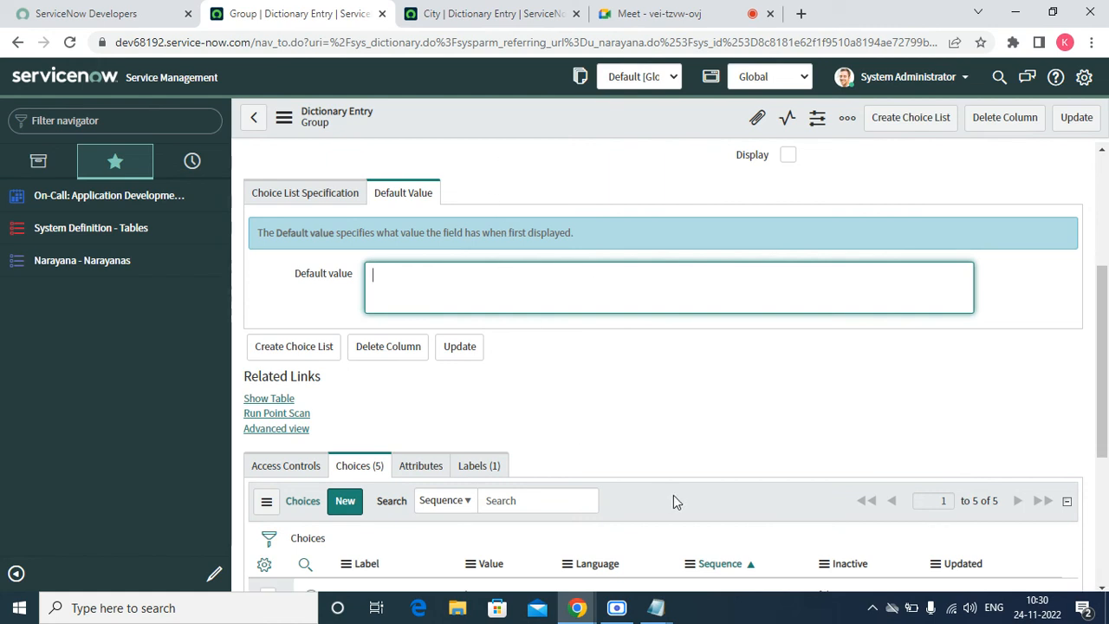
left_click(1102, 587)
left_click(1102, 587)
left_click(1102, 587)
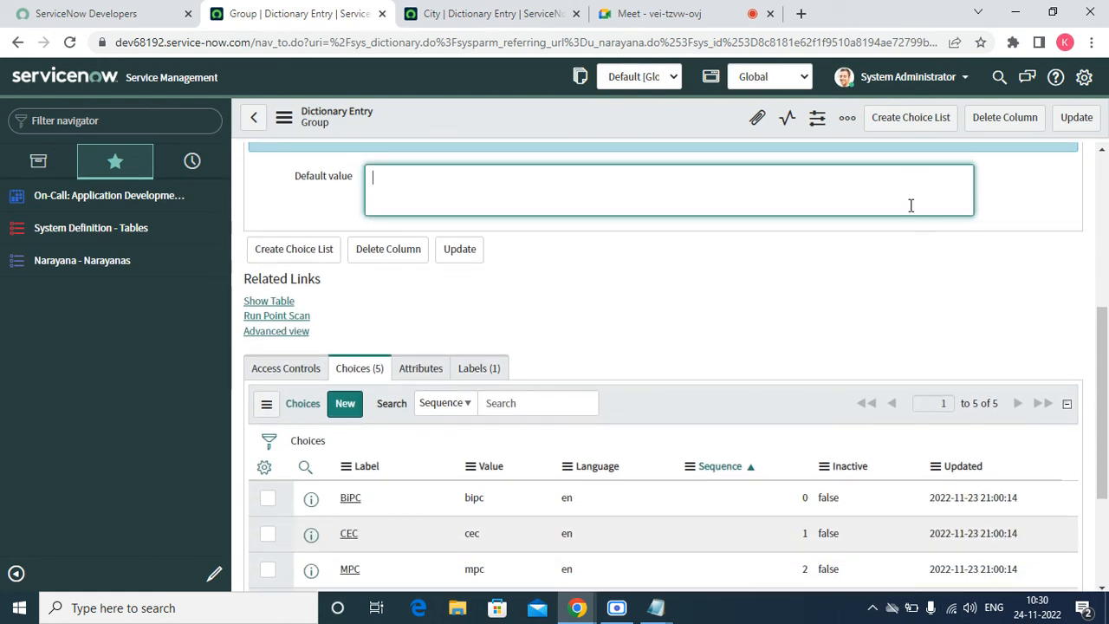
- Try to create a choice list for the Group field and dismiss the resulting notice
left_click(881, 117)
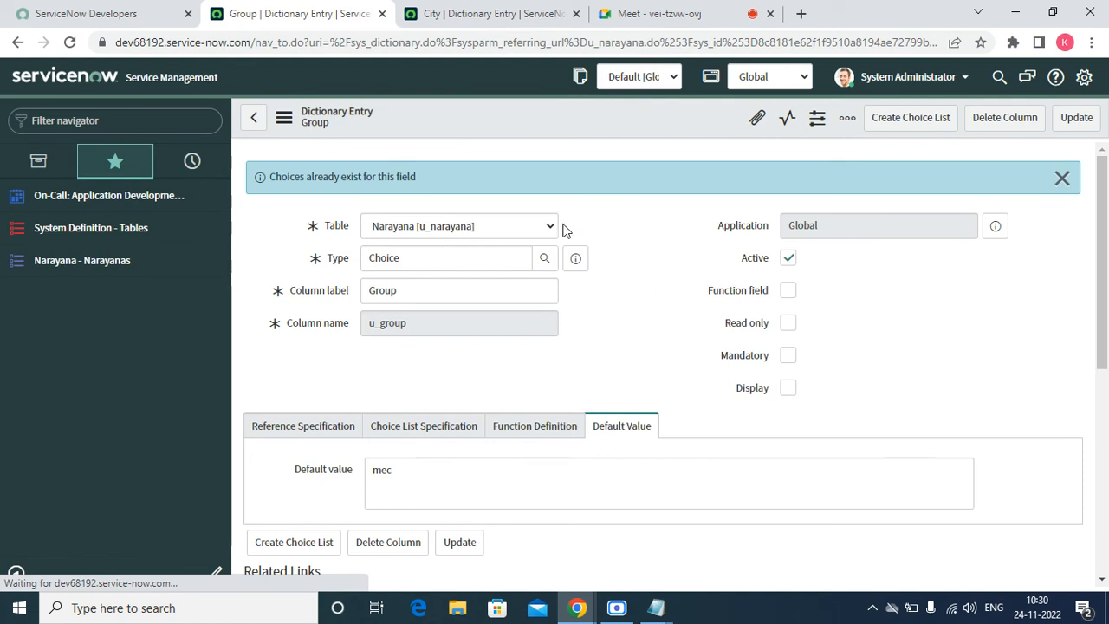
triple_click(403, 178)
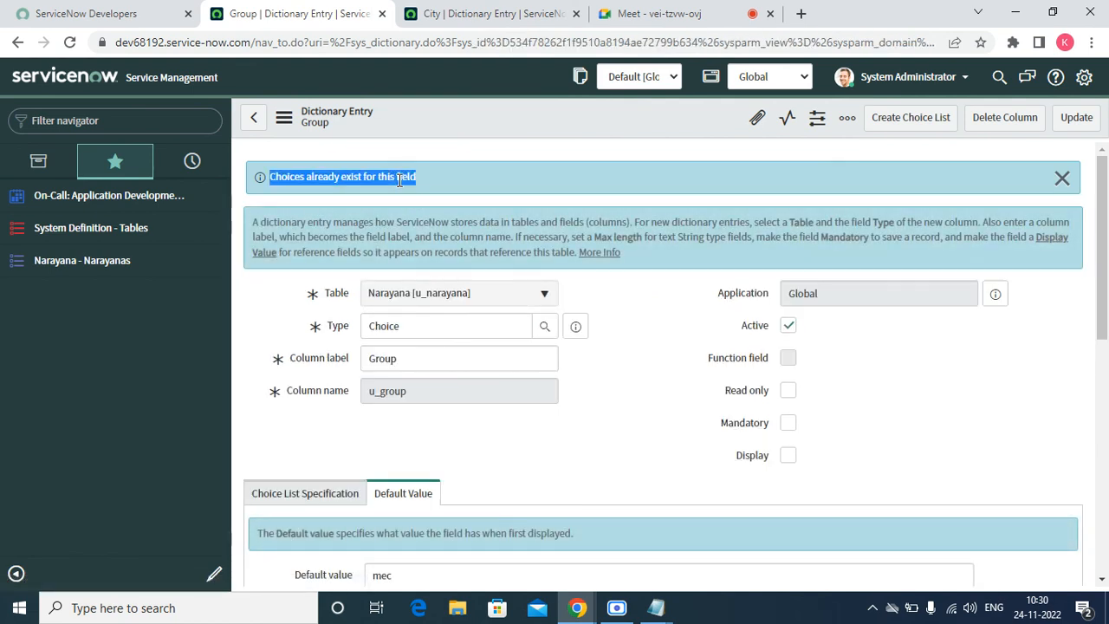
left_click(1062, 177)
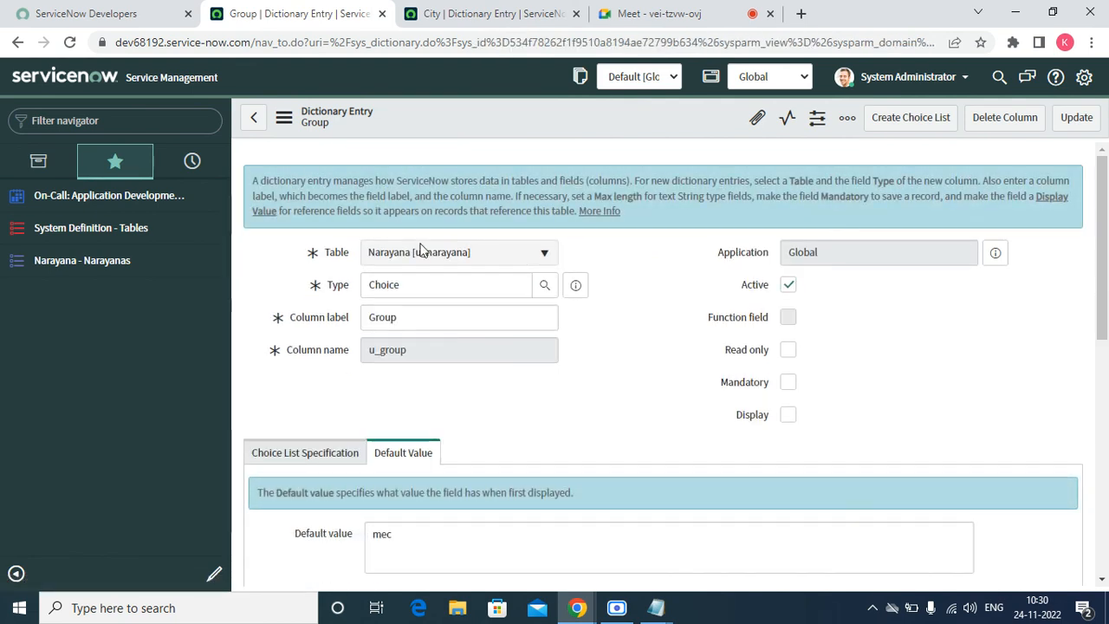
- Open the existing student record from the favorite Narayanas list and open the Address field's dictionary entry
left_click(121, 263)
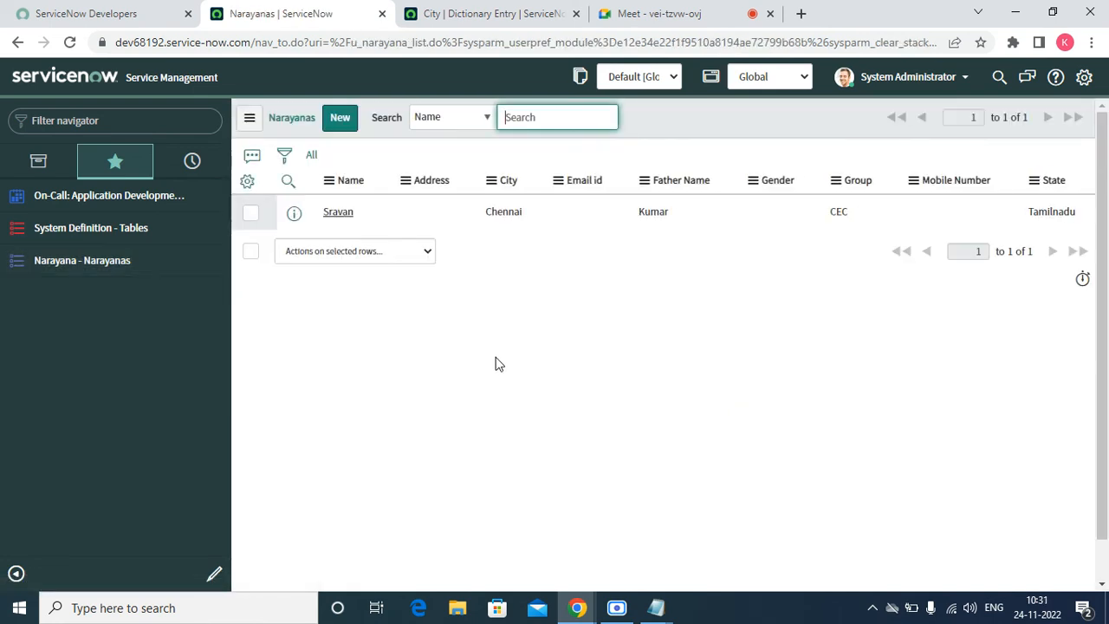
left_click(336, 214)
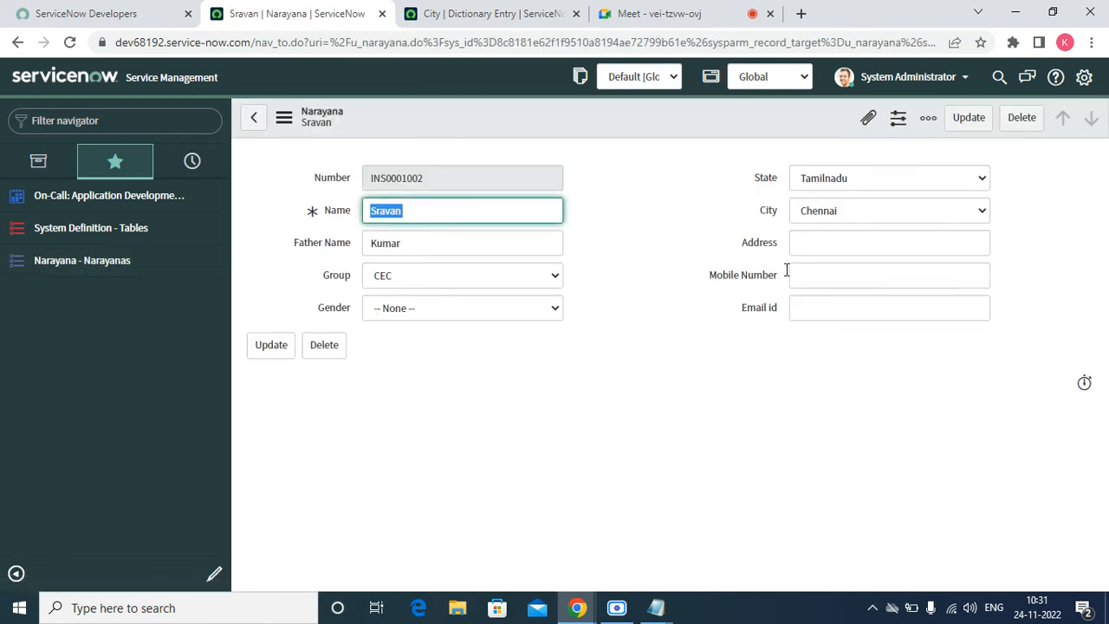
left_click(759, 246)
right_click(763, 246)
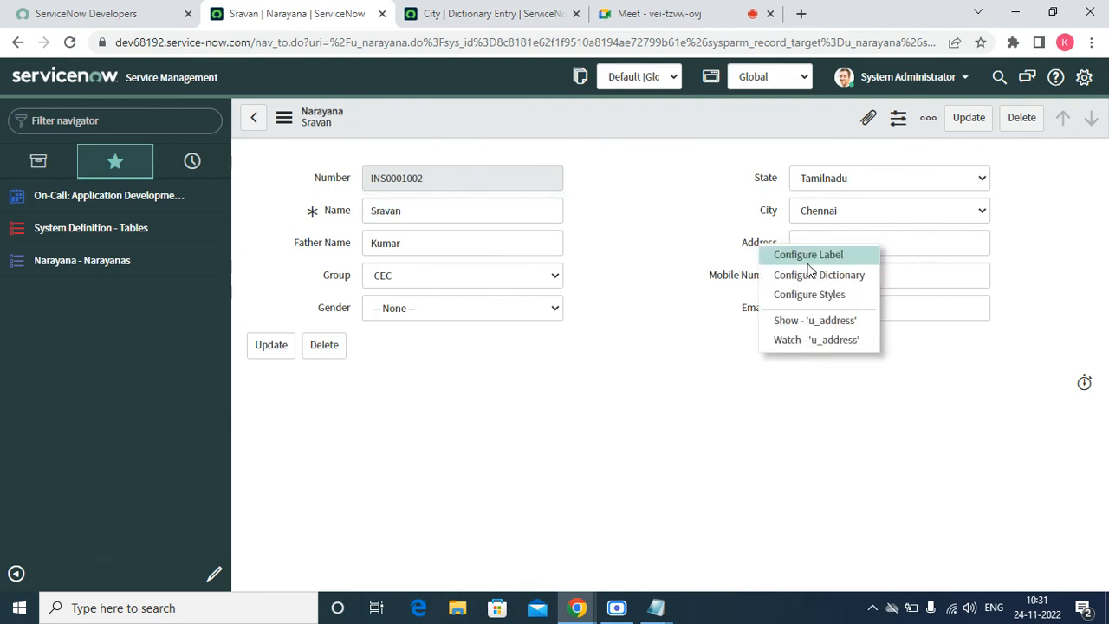
left_click(809, 274)
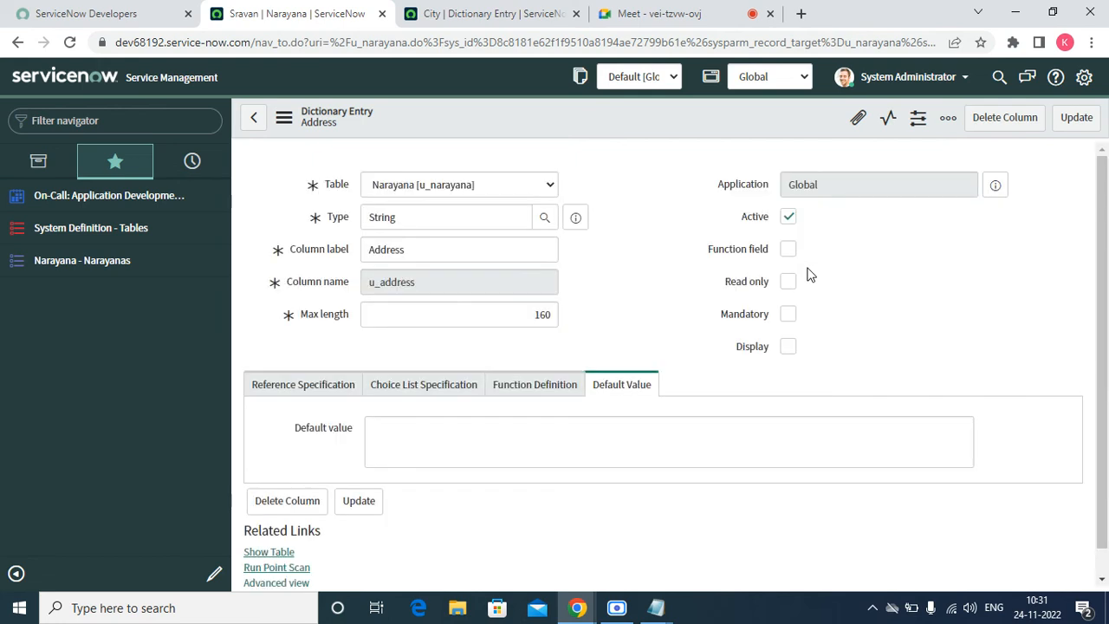
- Change the Address field's type to Choice and save the dictionary entry
left_click(468, 219)
double_click(468, 218)
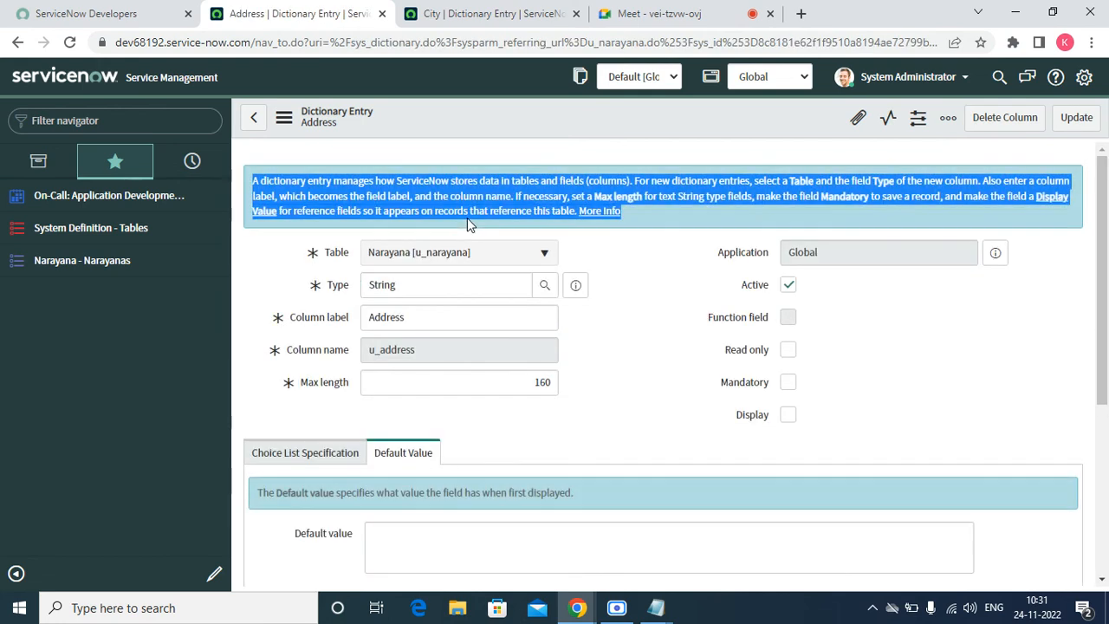
double_click(415, 288)
type("CHO")
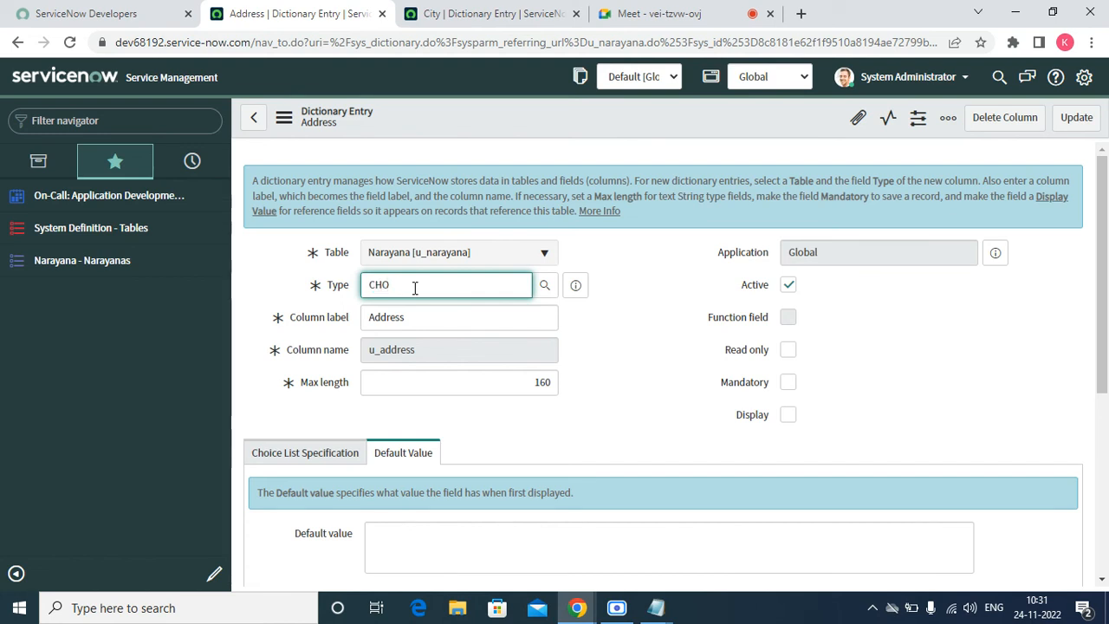
key("Return")
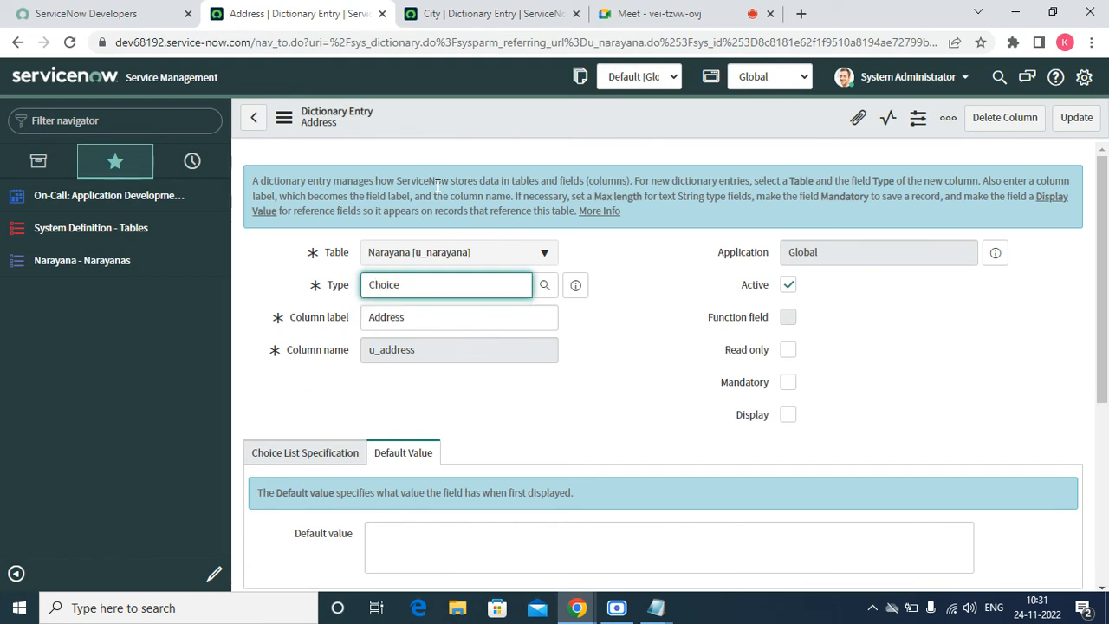
right_click(442, 132)
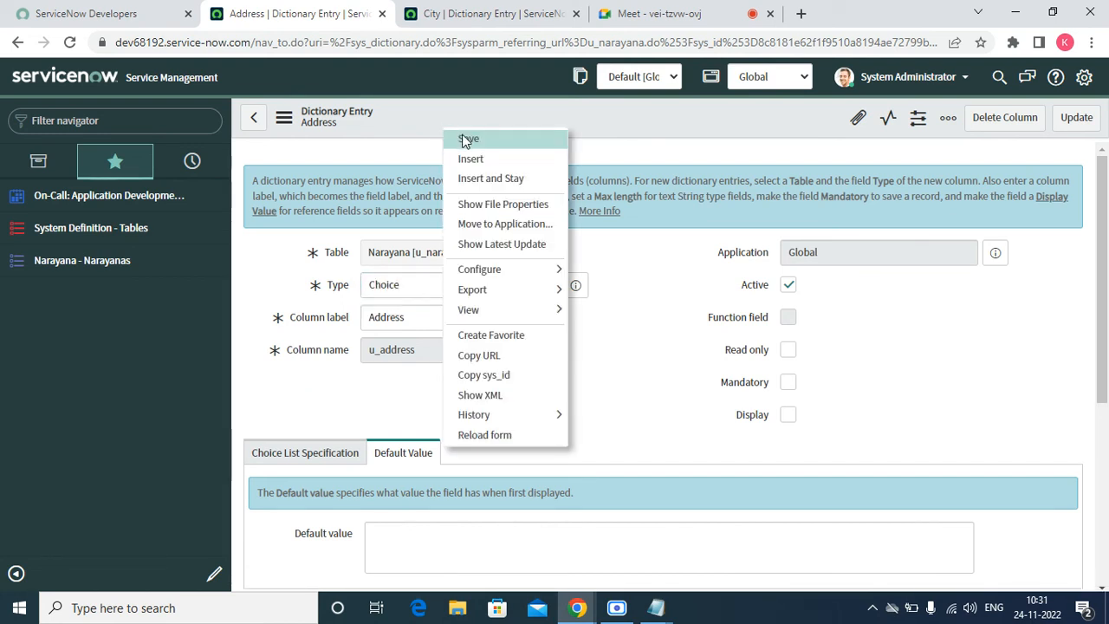
left_click(461, 141)
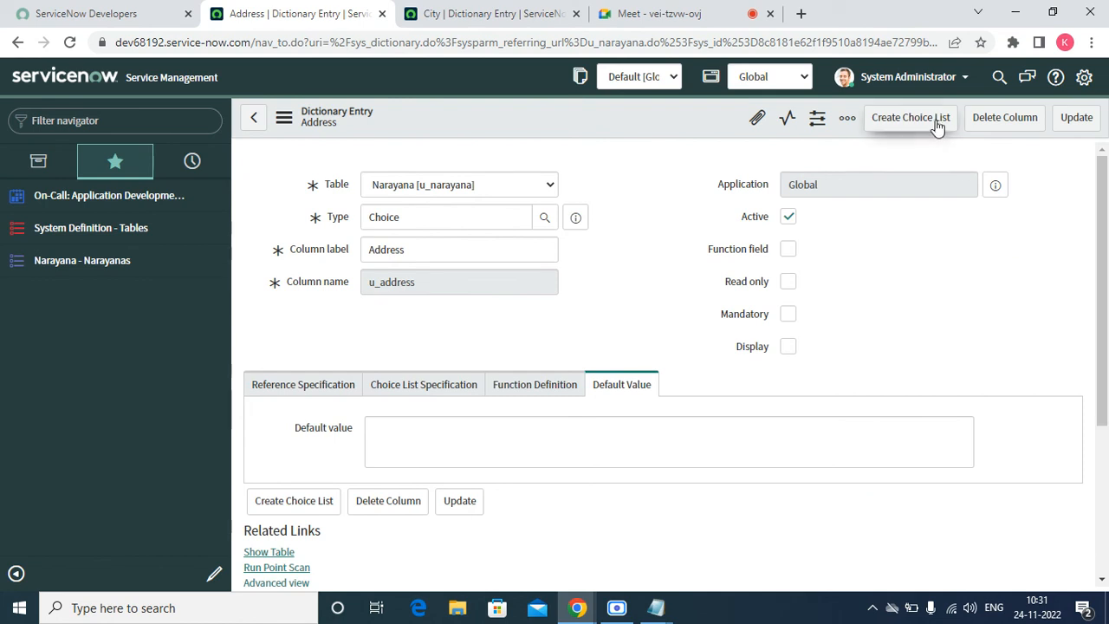
- Create a choice list for the Address field and check its choice entries
left_click(936, 126)
left_click(895, 121)
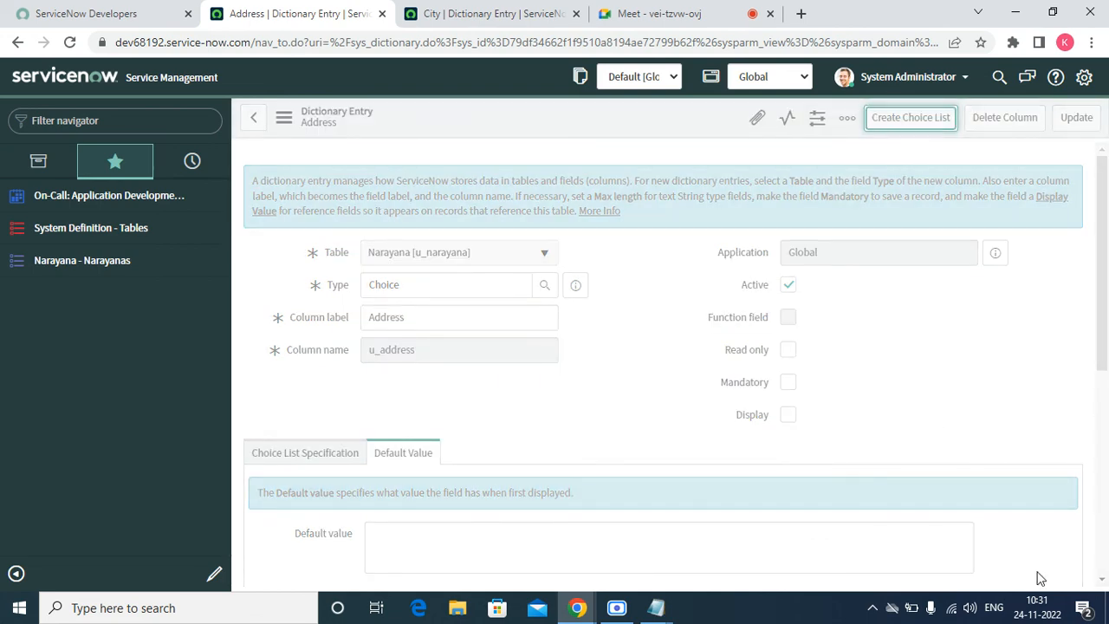
left_click(1103, 581)
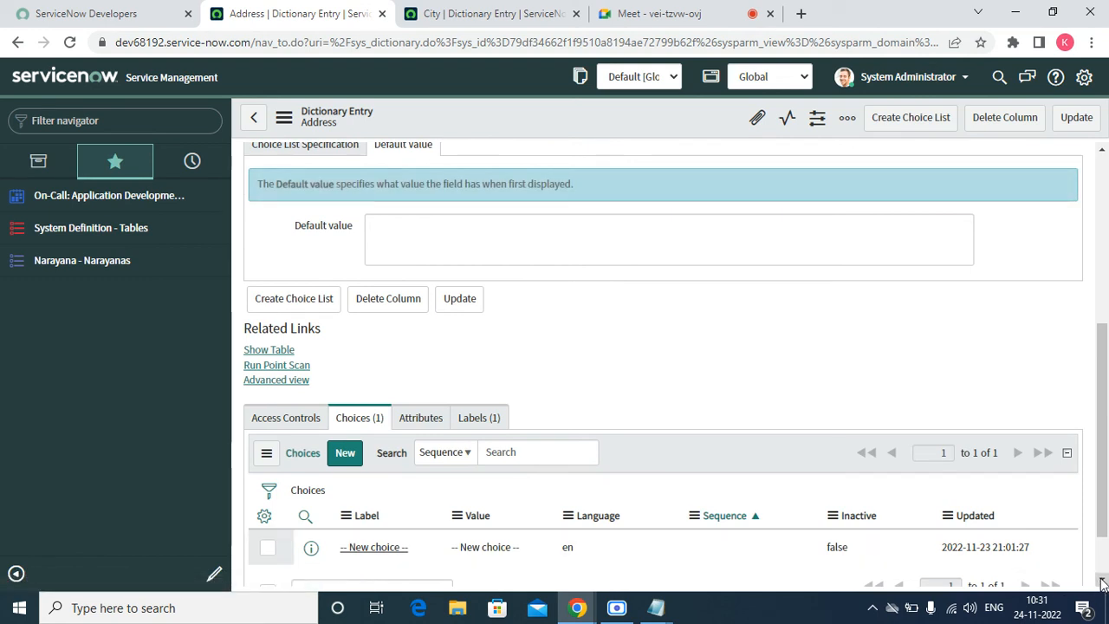
scroll(1077, 588, "down", 2)
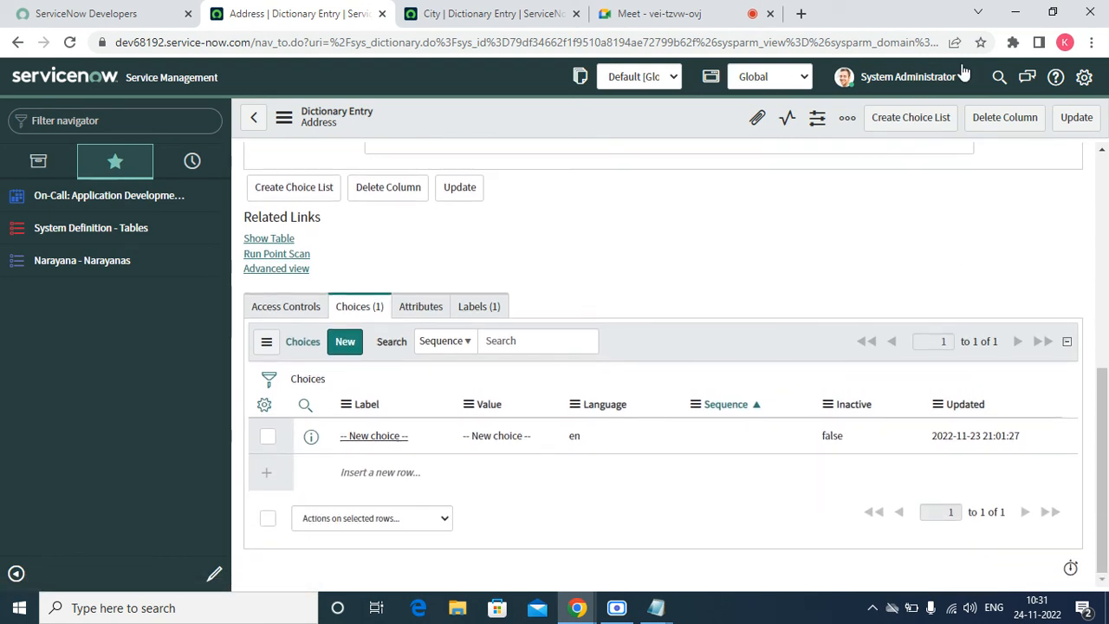
- Try to create the Address field's choice list a second time and recheck its choices
left_click(910, 117)
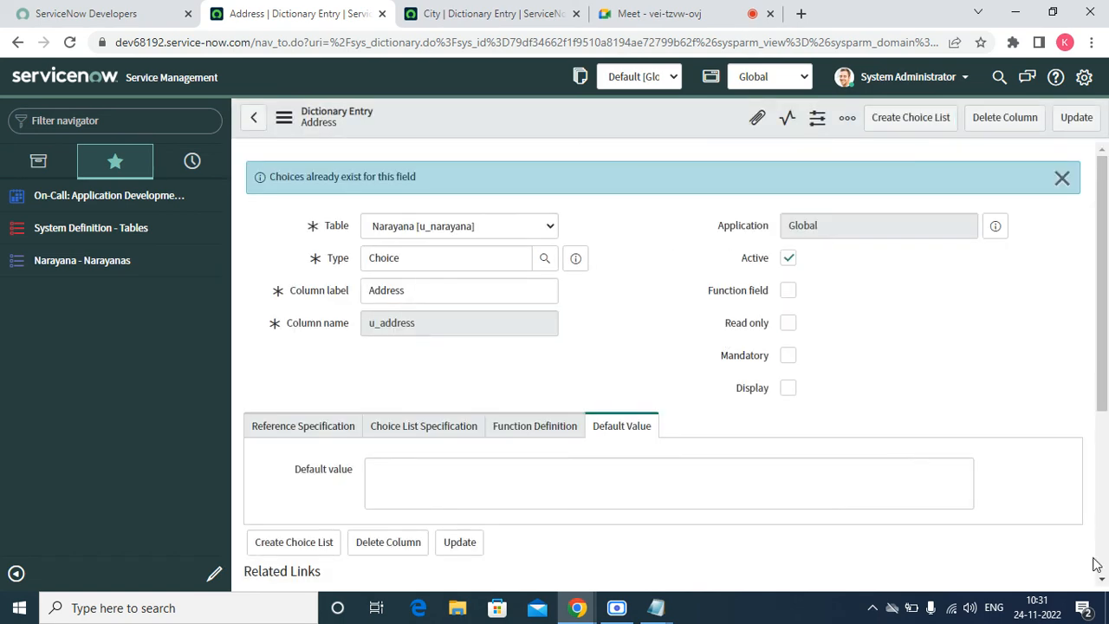
left_click(1102, 583)
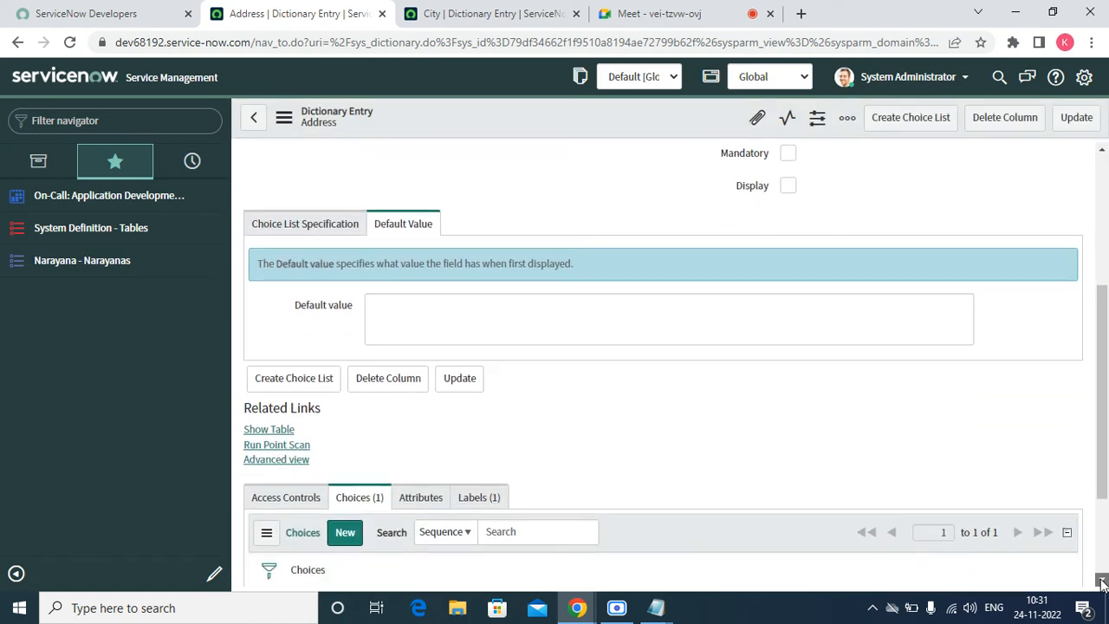
left_click(1102, 583)
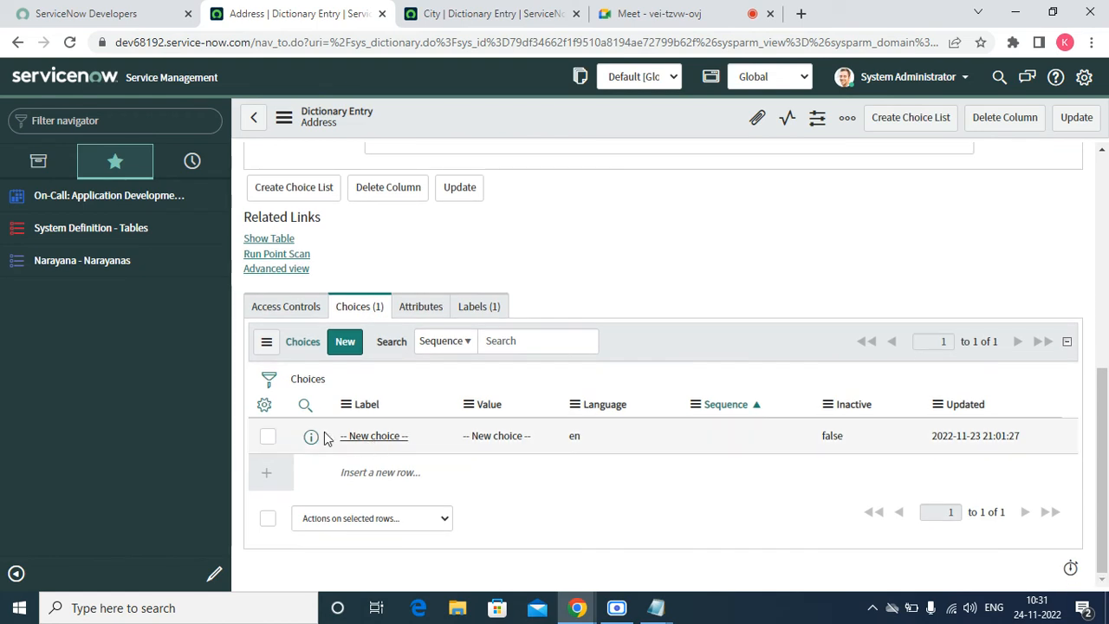
- Delete the "-- New choice --" entry from the Address field's choices and check the choice list
left_click(267, 436)
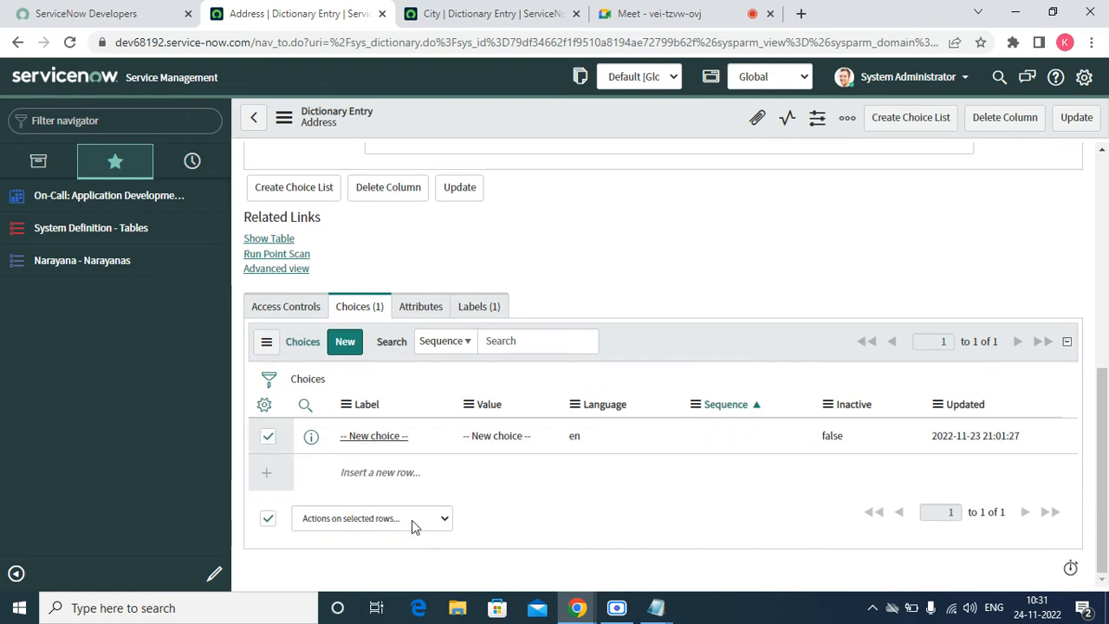
left_click(412, 520)
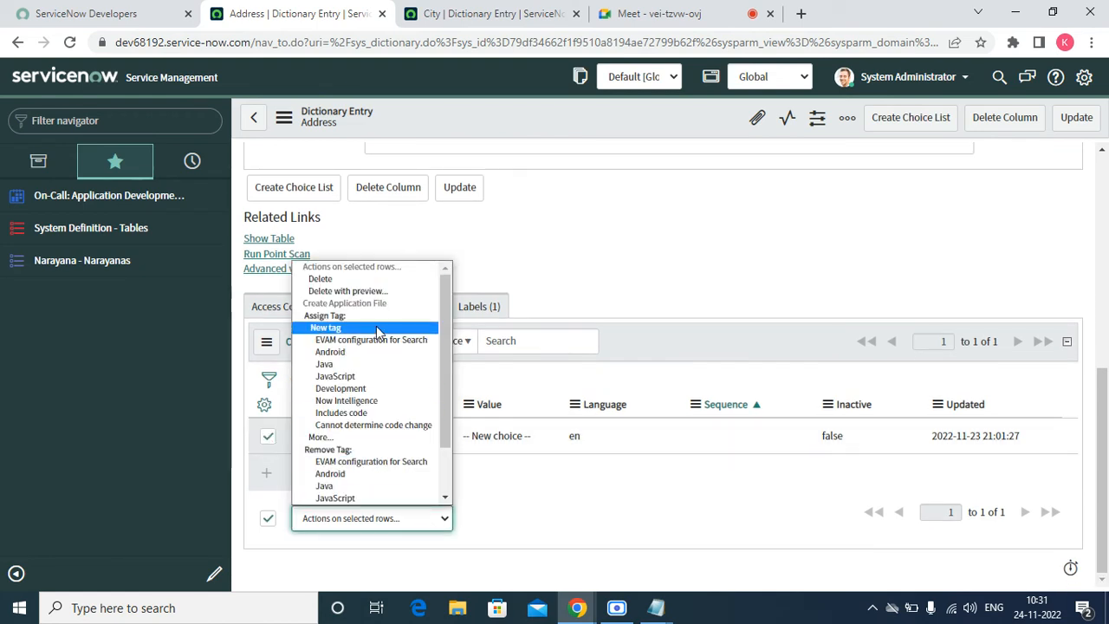
left_click(339, 280)
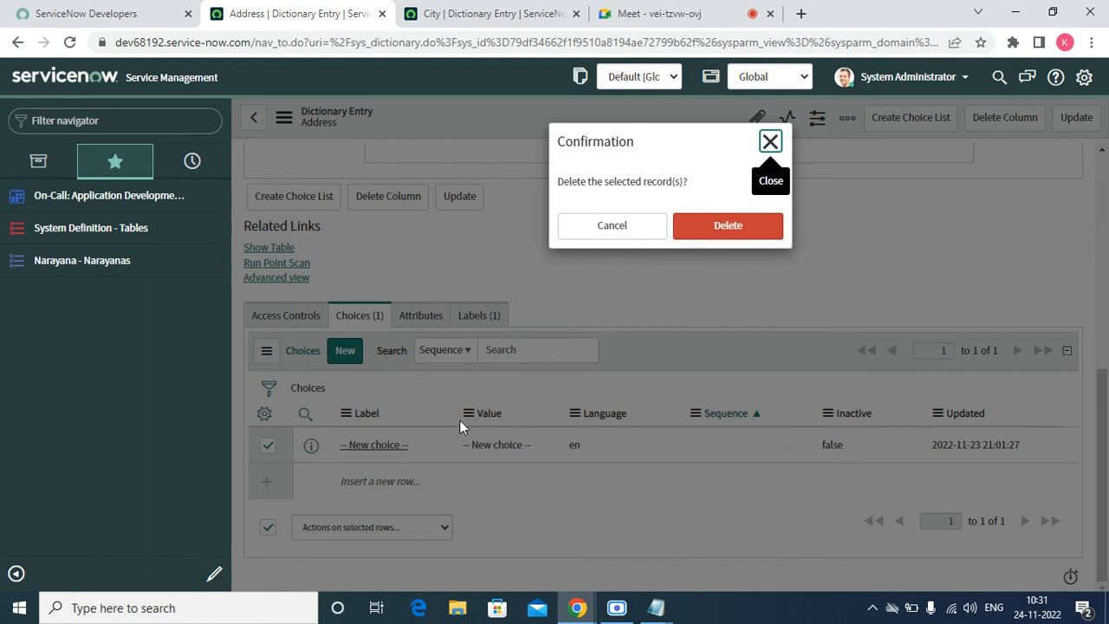
left_click(730, 232)
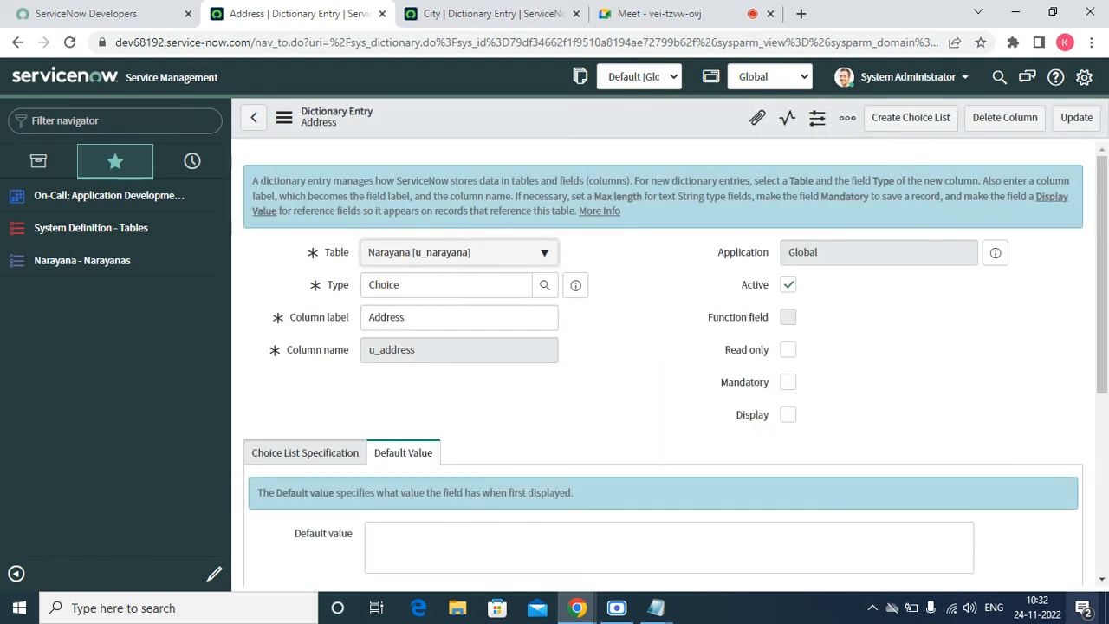
left_click(1102, 579)
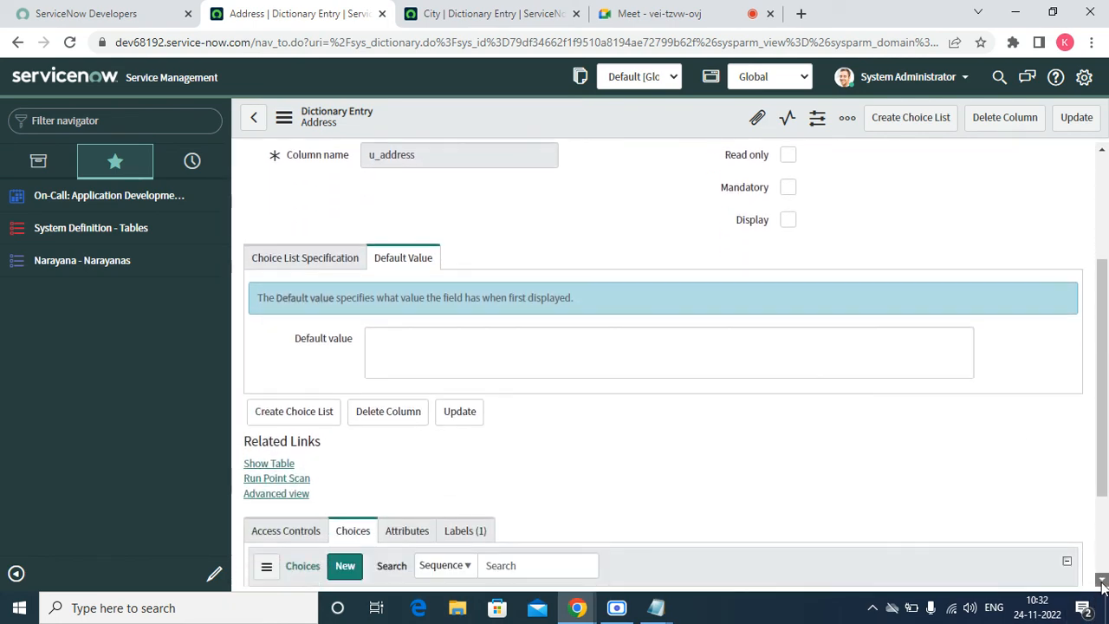
left_click(1101, 579)
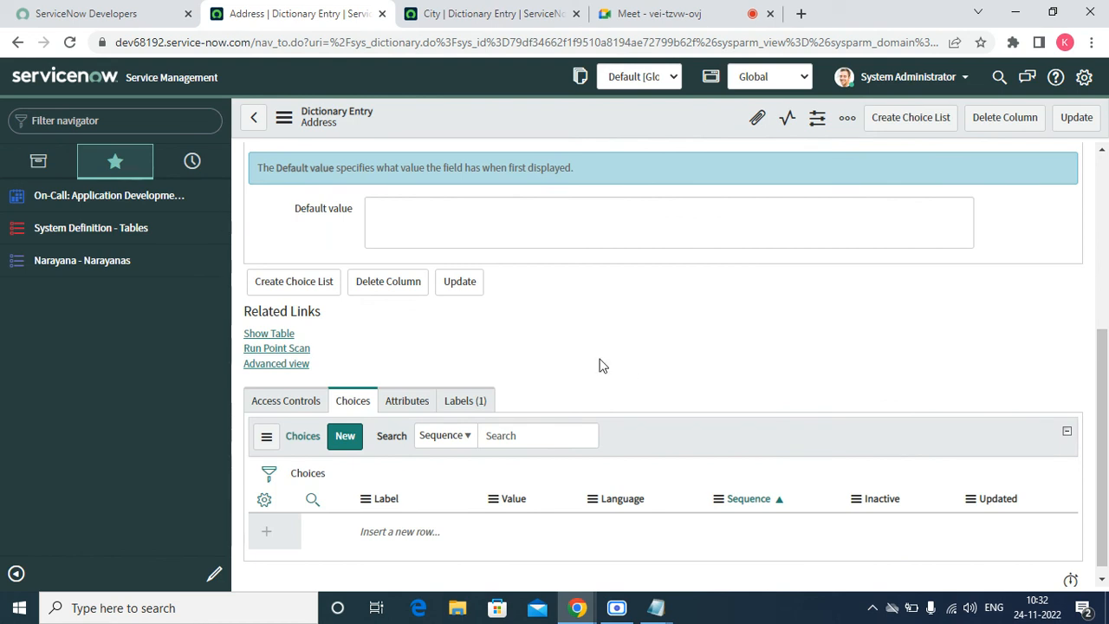
- Reopen the student record from the favorite Narayanas list and close the City dictionary entry's browser tab
left_click(75, 264)
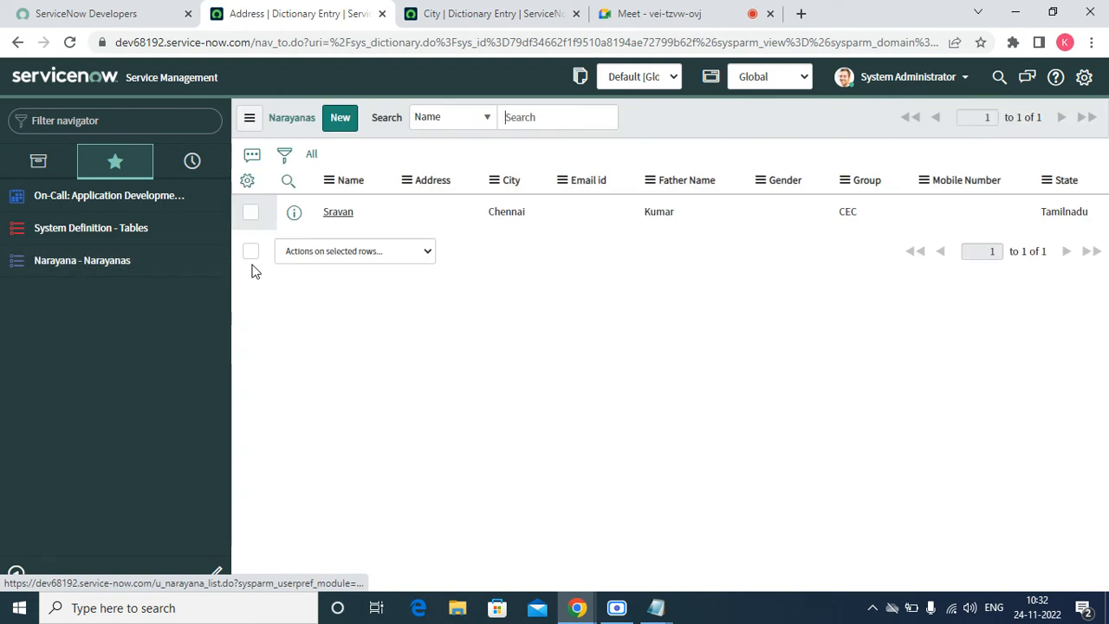
left_click(338, 212)
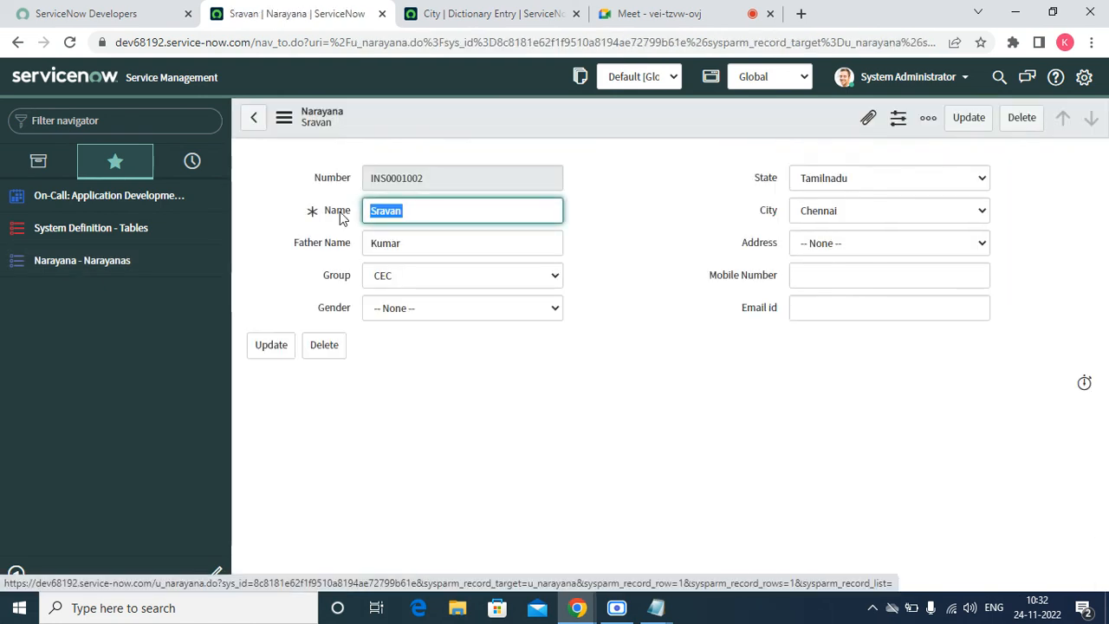
left_click(610, 211)
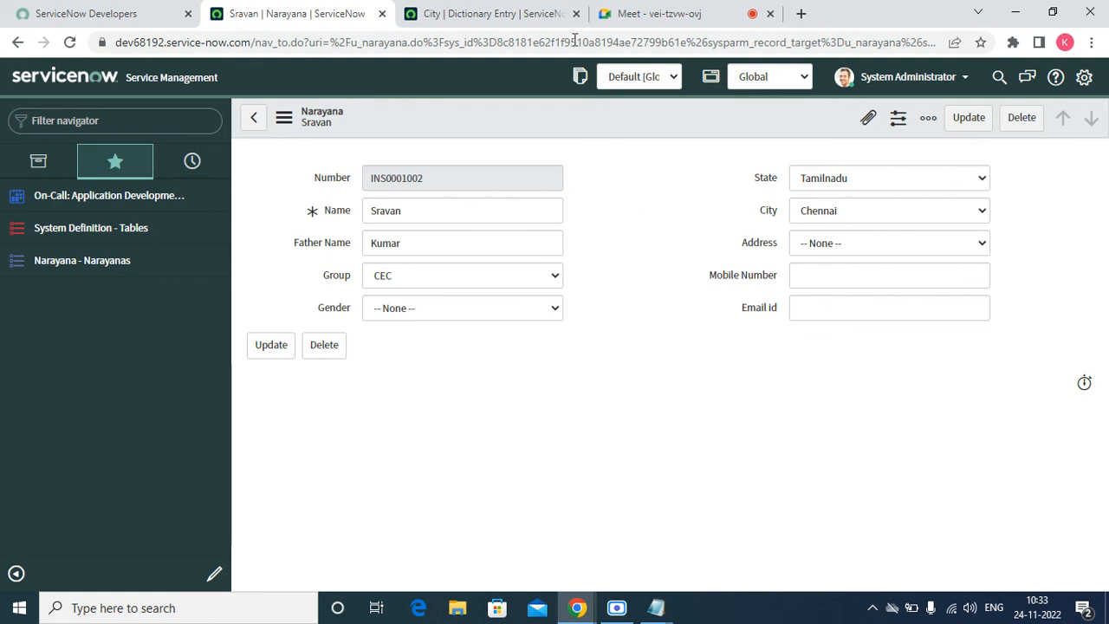
left_click(569, 14)
left_click(575, 13)
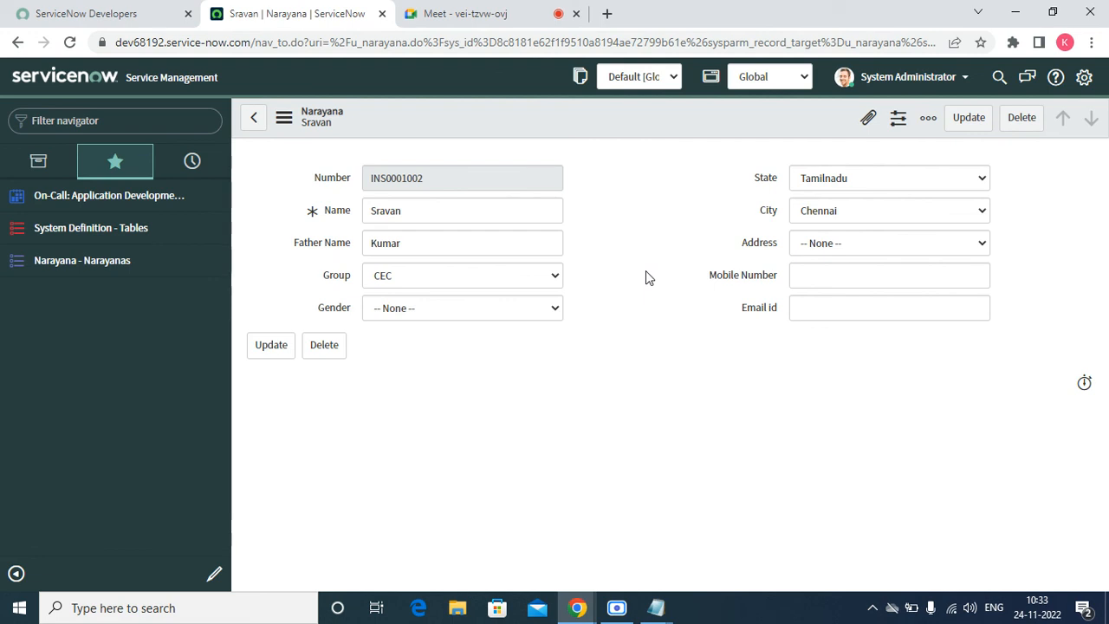
- Open the Narayana table's configuration from the student record and review its column definitions
double_click(487, 179)
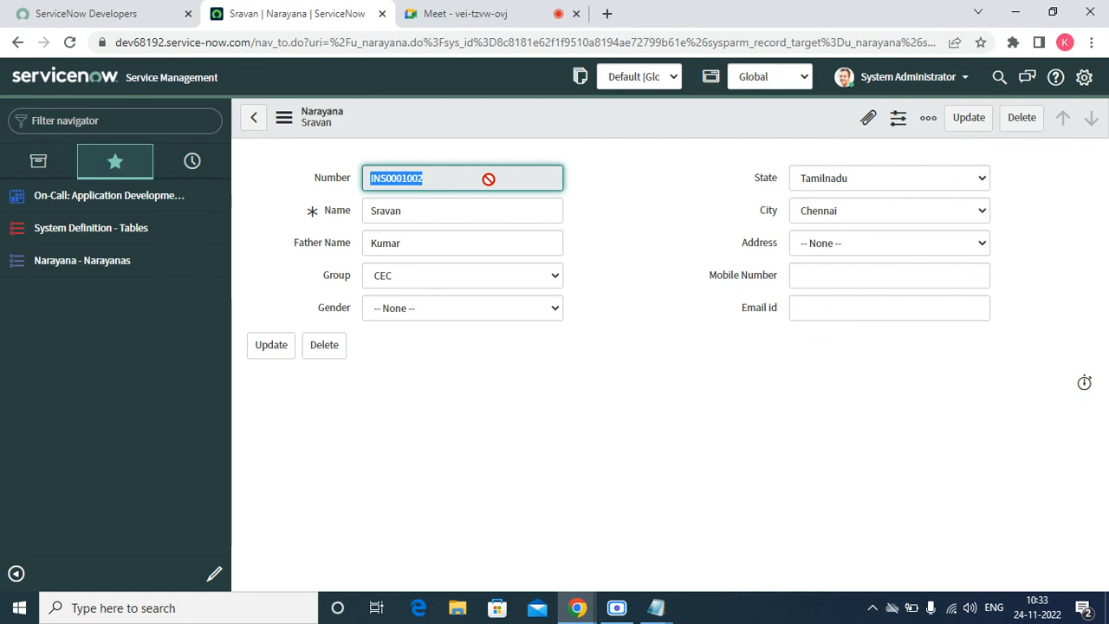
right_click(397, 117)
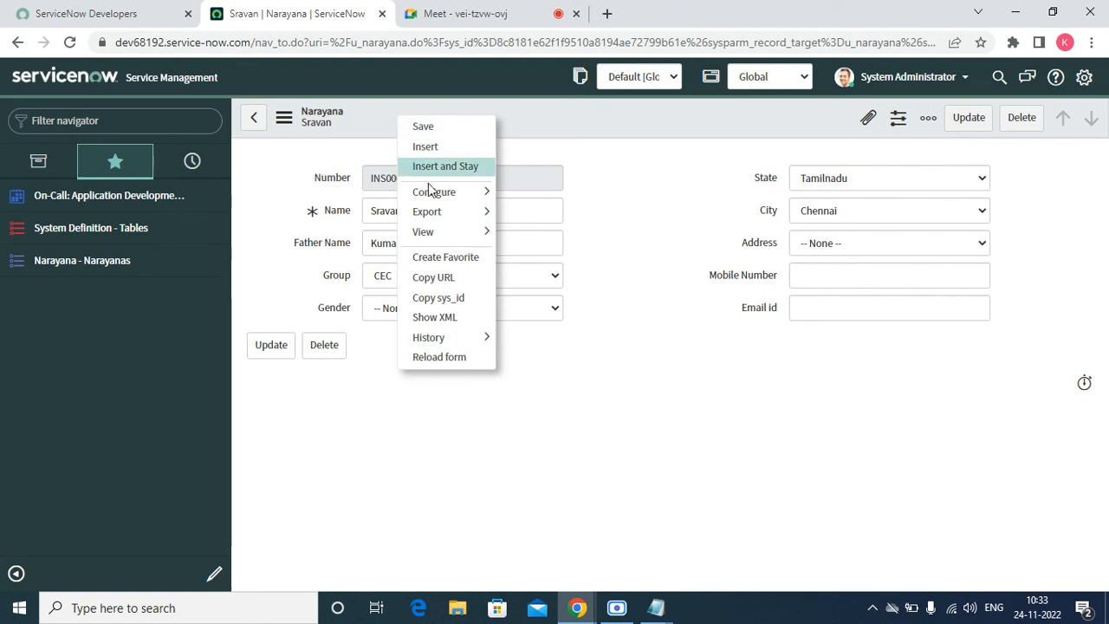
mouse_move(430, 197)
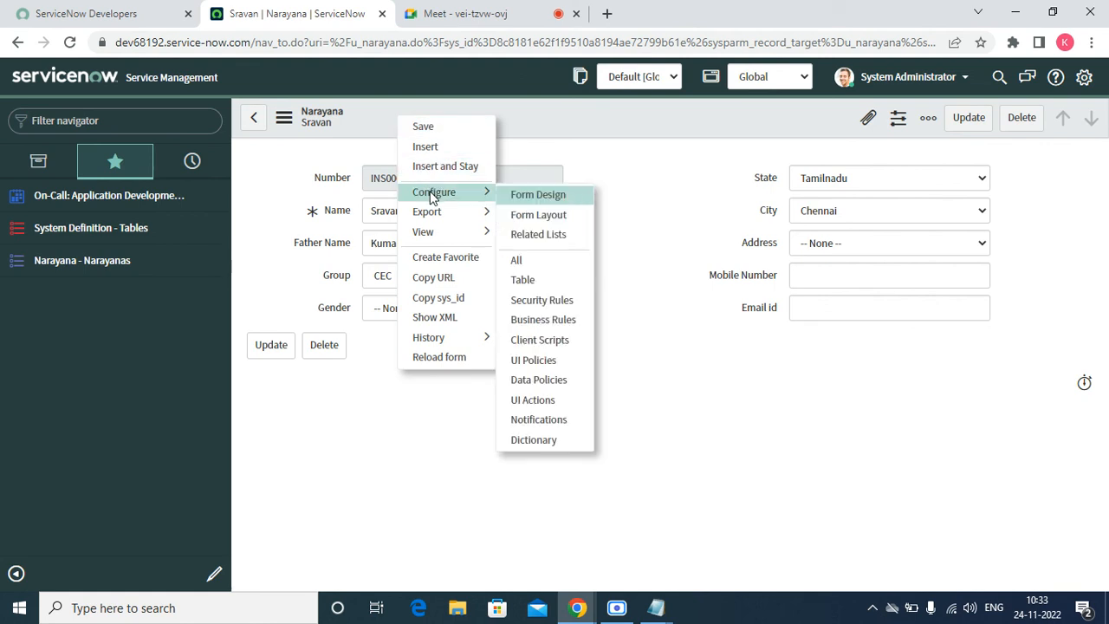
left_click(534, 279)
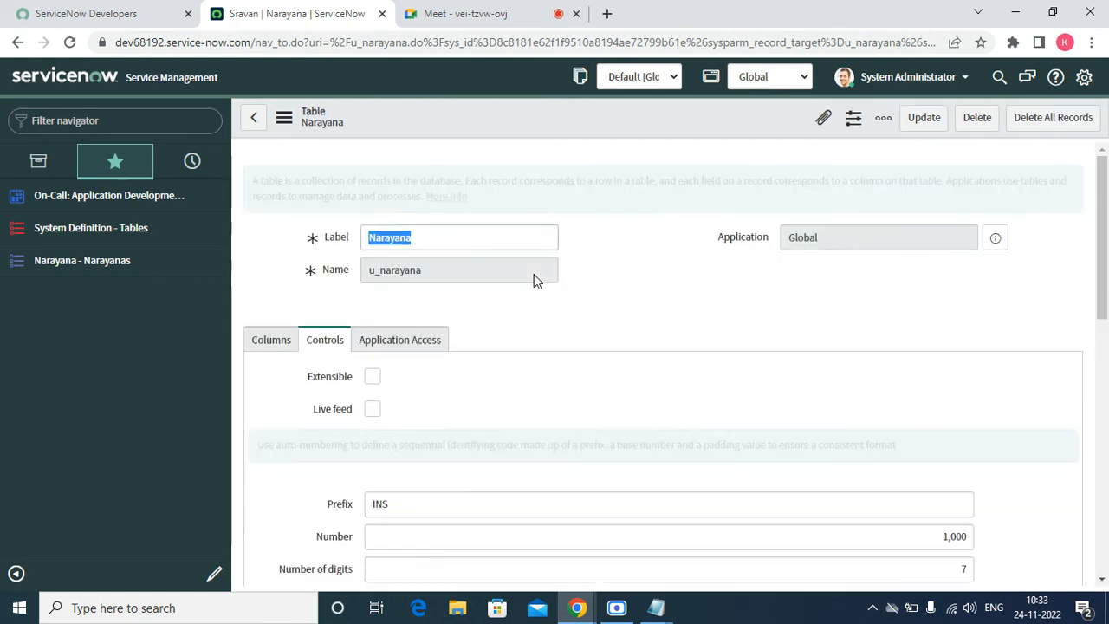
left_click(271, 340)
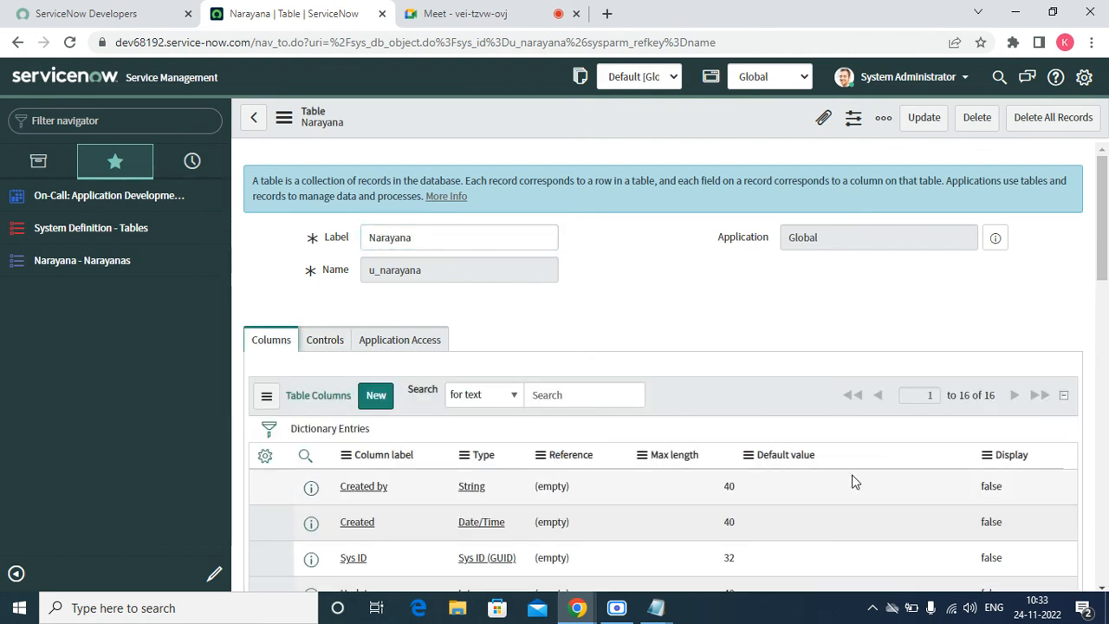
scroll(1103, 592, "down", 2)
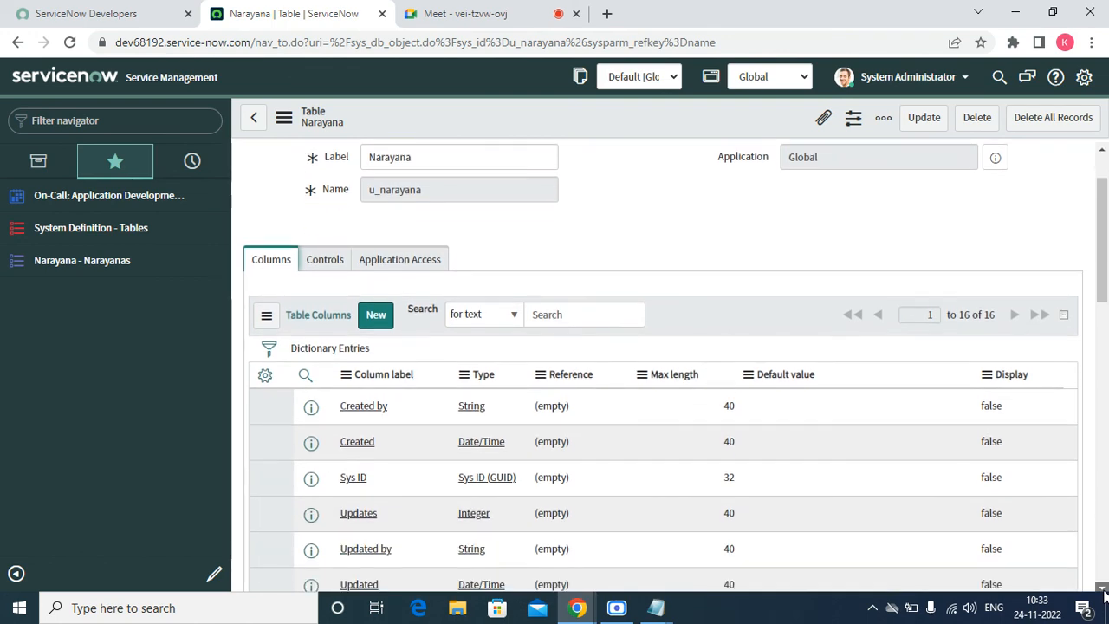
- Set the Narayana table's auto-numbering prefix to NAR in its controls and save the table
left_click(338, 241)
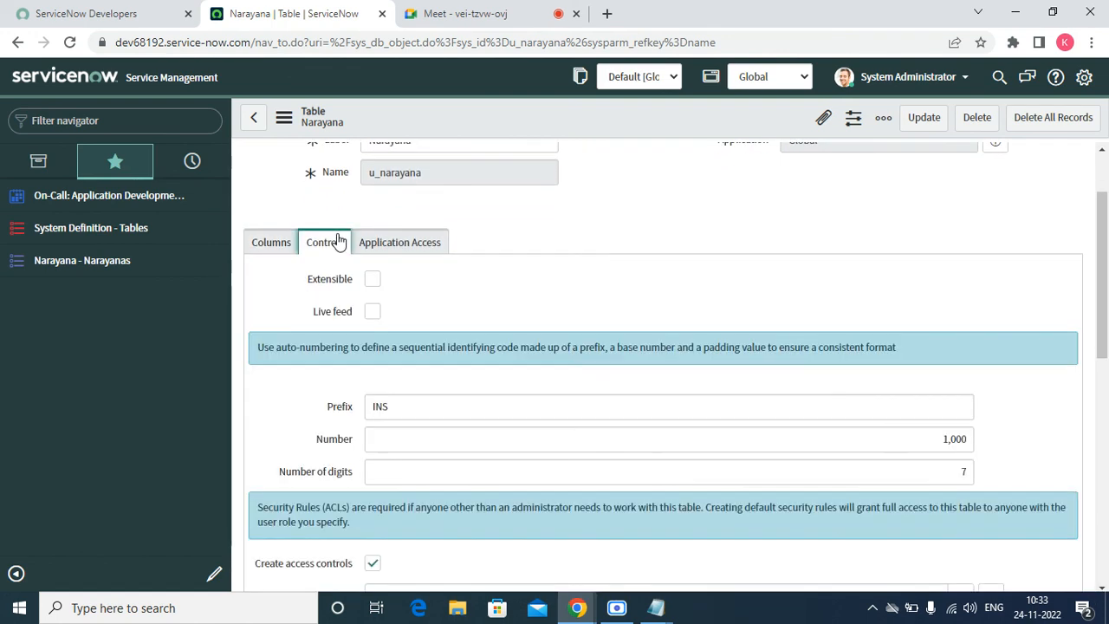
left_click(394, 405)
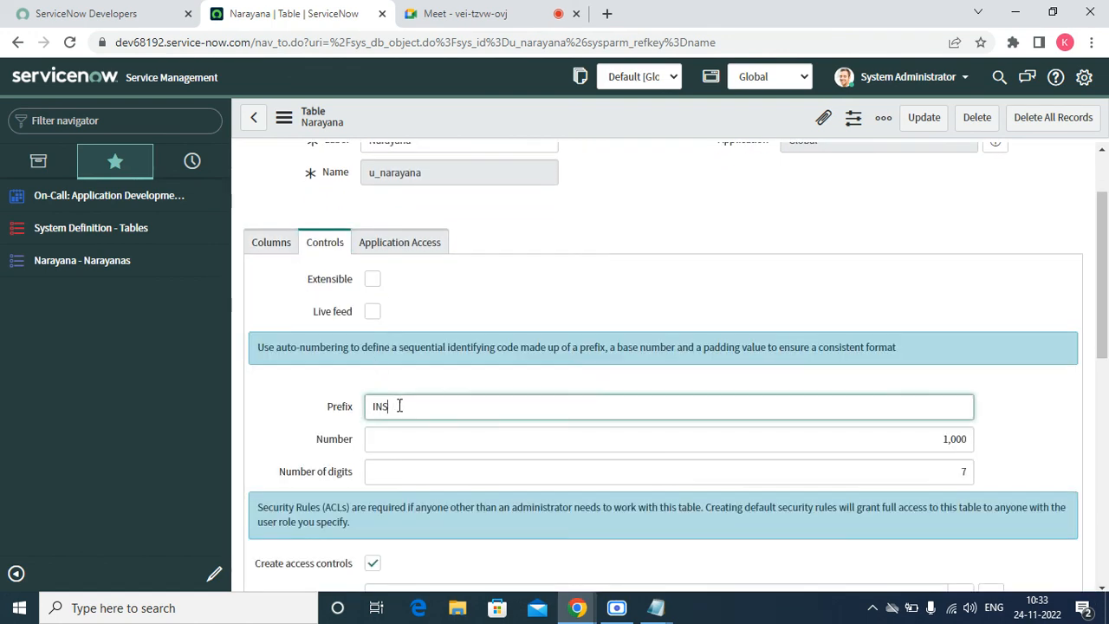
double_click(396, 406)
type("NAR")
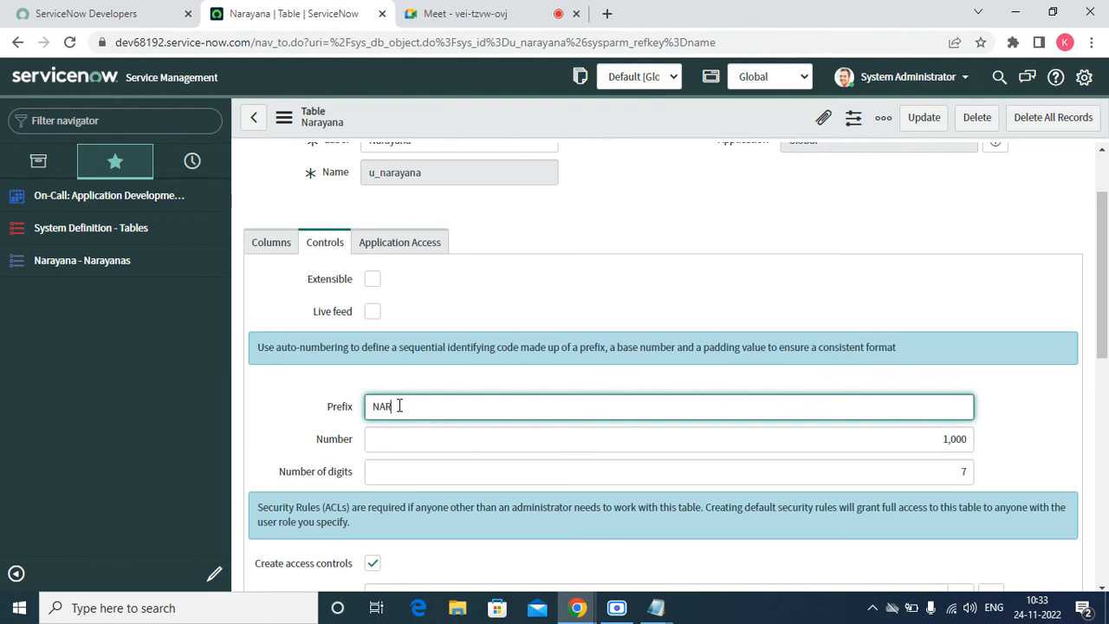
left_click(927, 126)
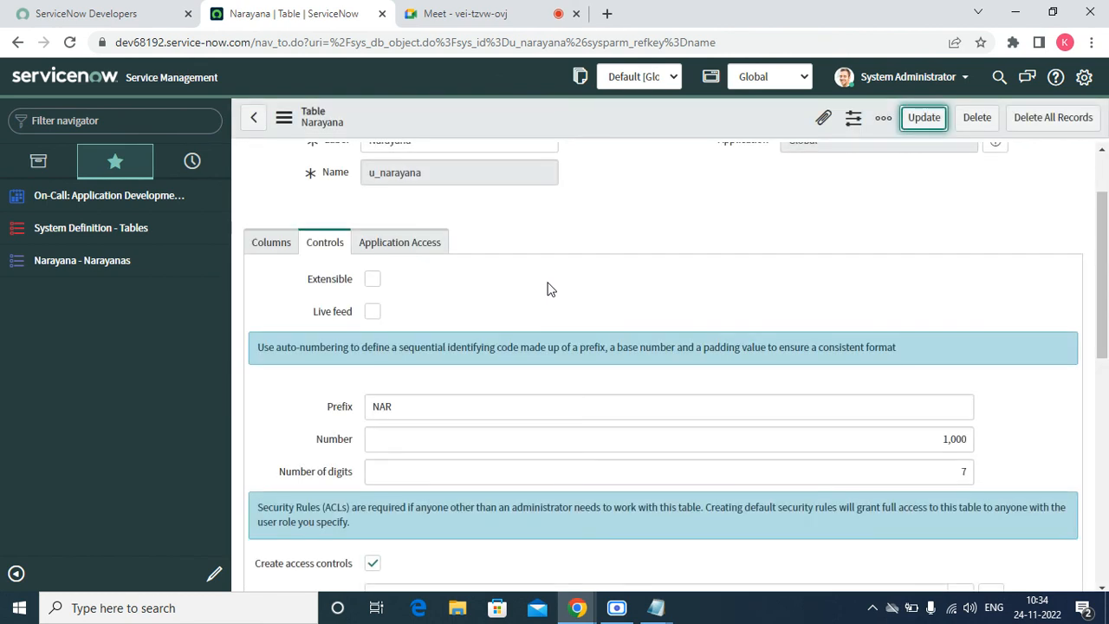
right_click(703, 126)
left_click(726, 133)
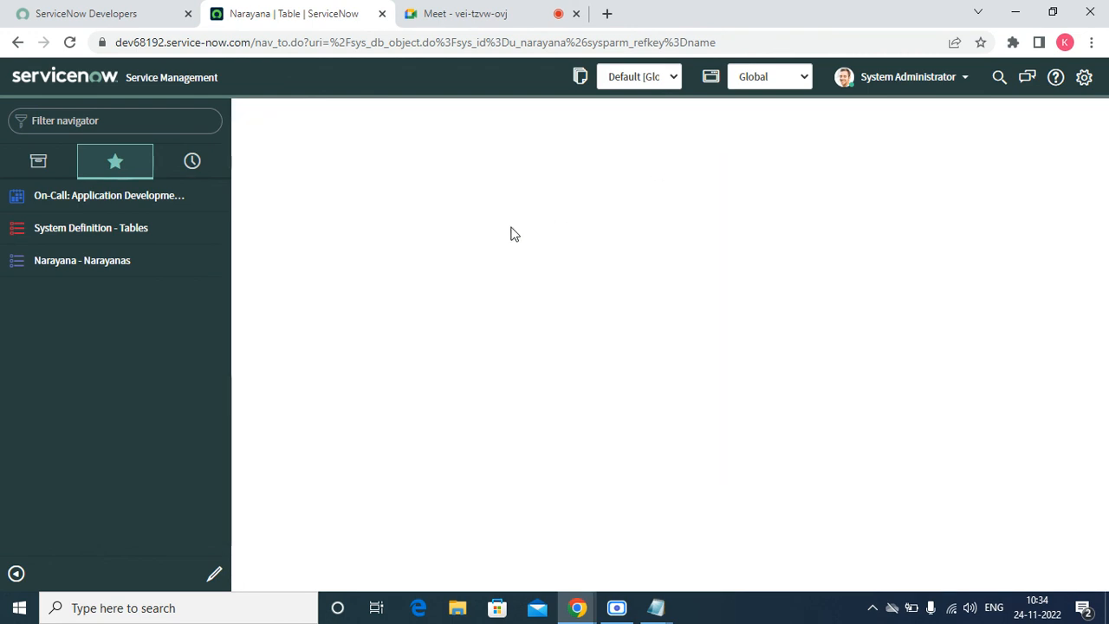
- Open the Narayanas list in a separate browser tab and start a new record to check its number prefix
right_click(88, 260)
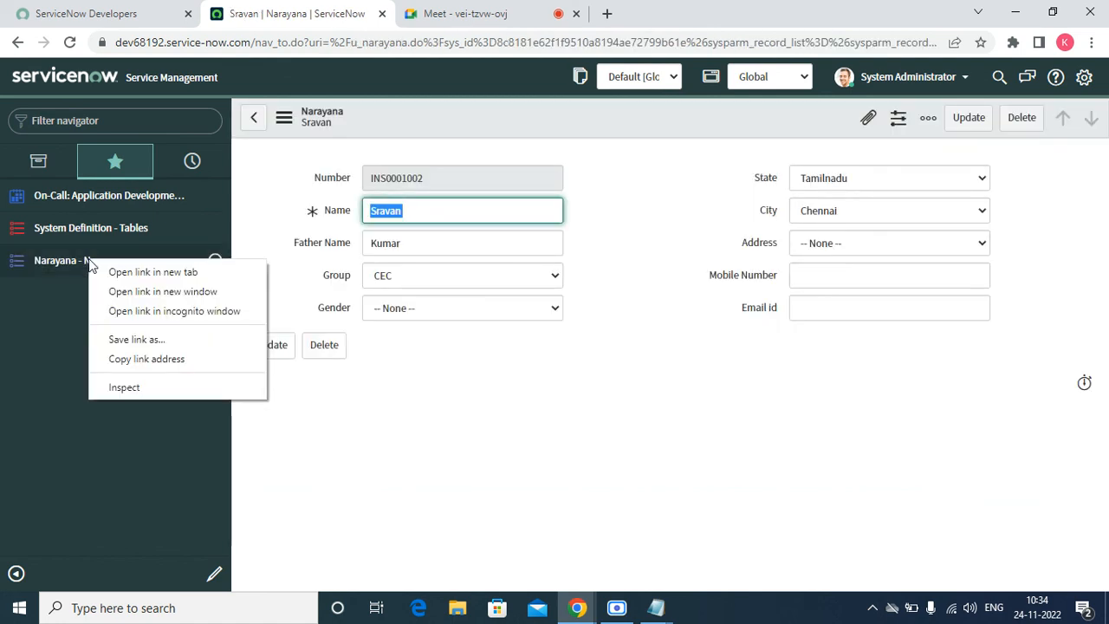
left_click(111, 271)
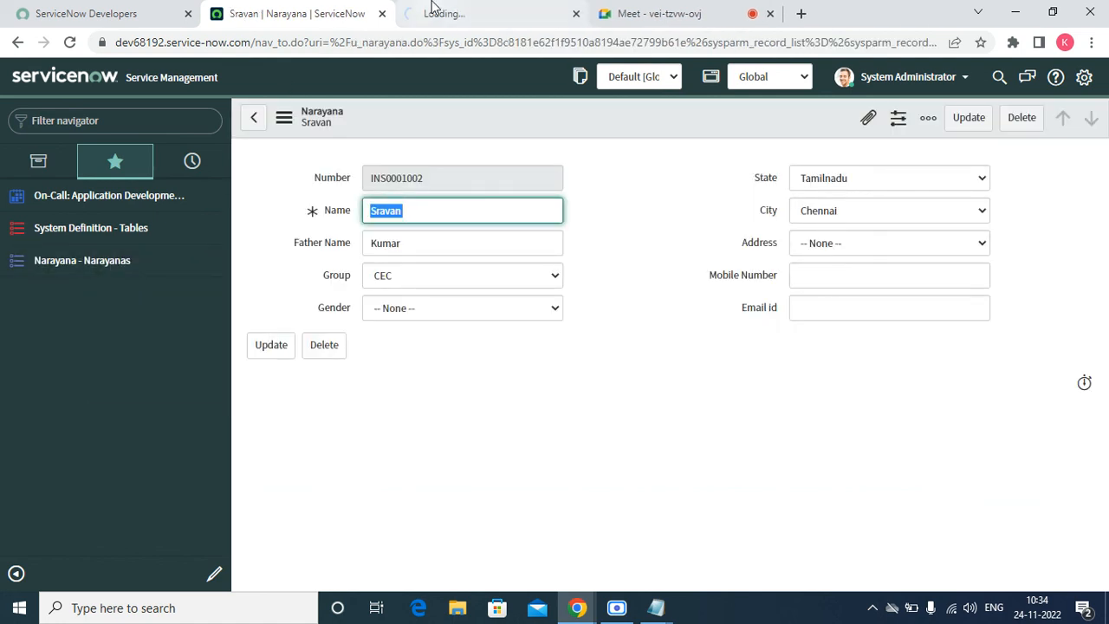
left_click(442, 12)
left_click(109, 79)
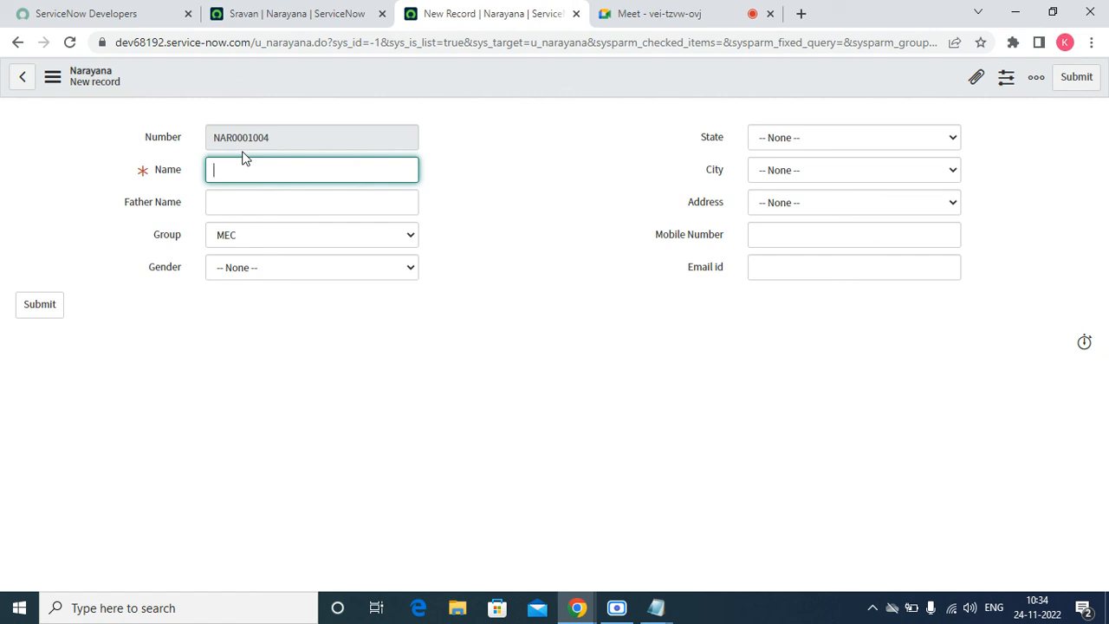
- Return to the student record's browser tab, search the navigator for NUM and open Number Maintenance
left_click(260, 11)
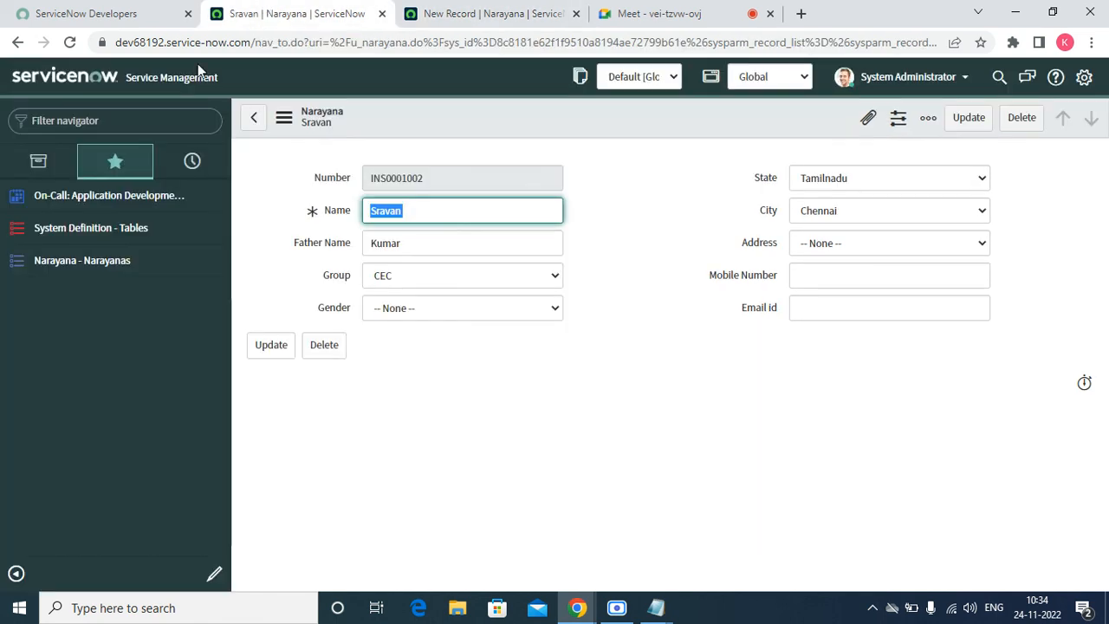
left_click(124, 120)
type("NUMBR")
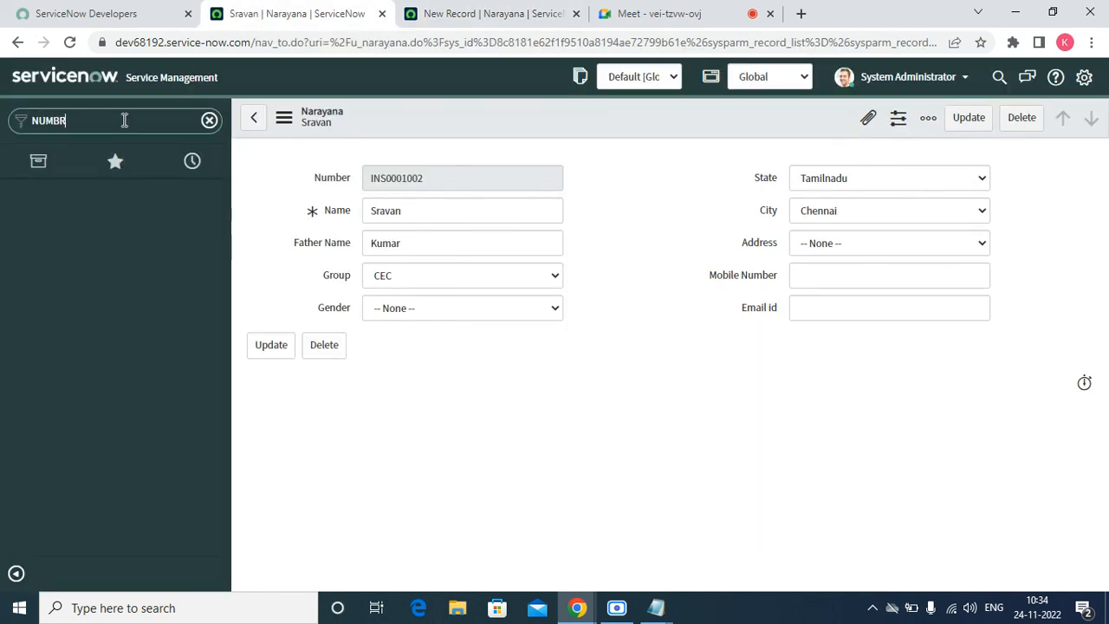
key("BackSpace")
key("BackSpace")
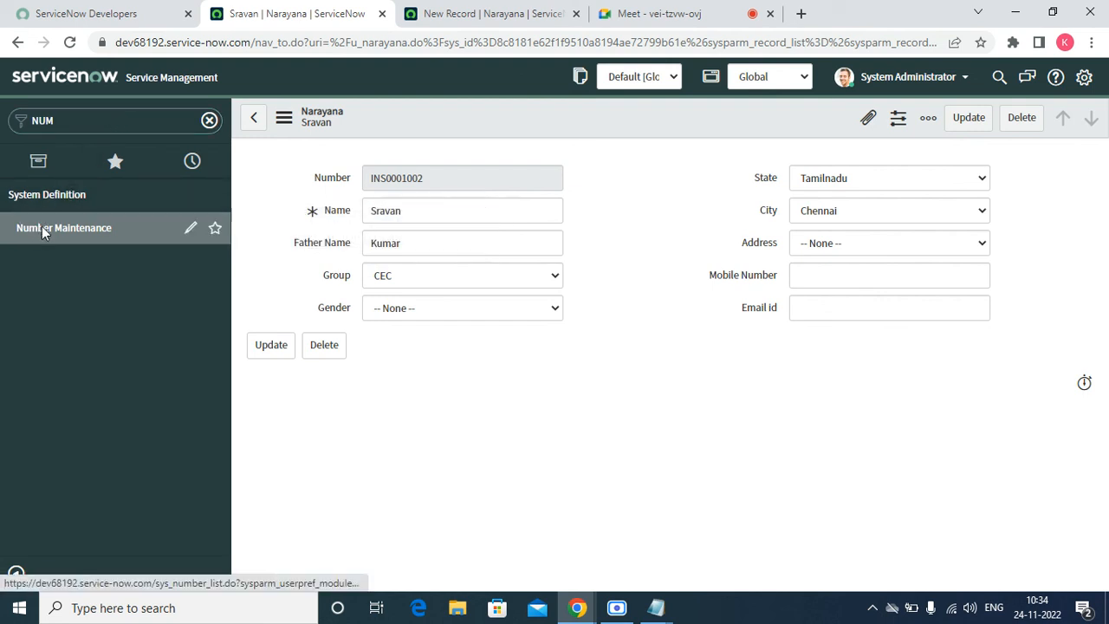
left_click(41, 227)
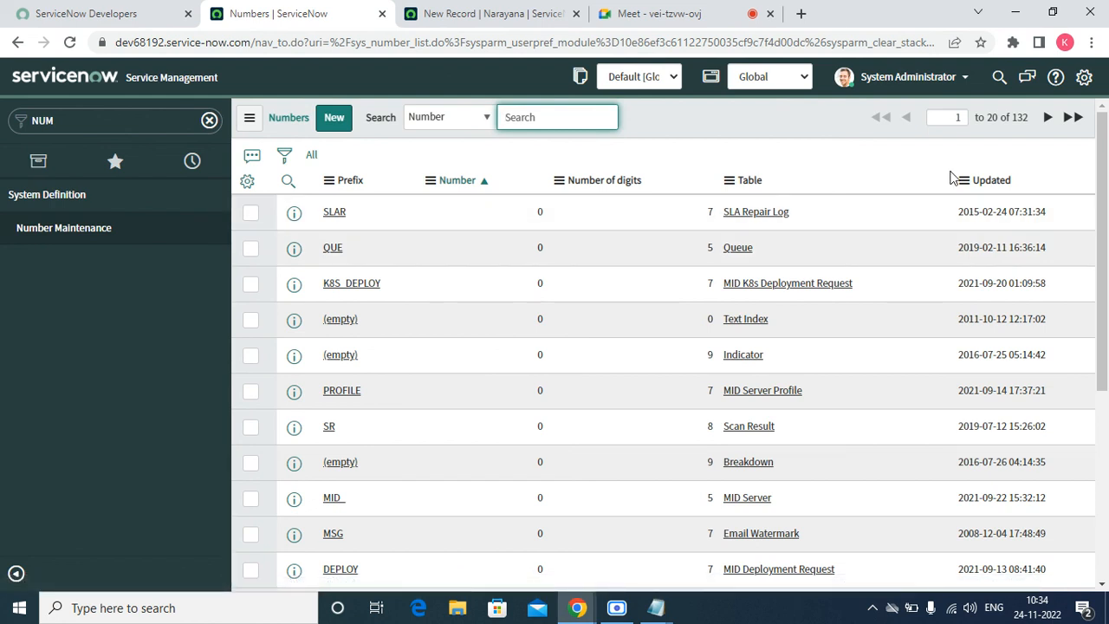
- Sort the number records by latest update, filter them to the Narayana table and open its NAR entry
left_click(1000, 182)
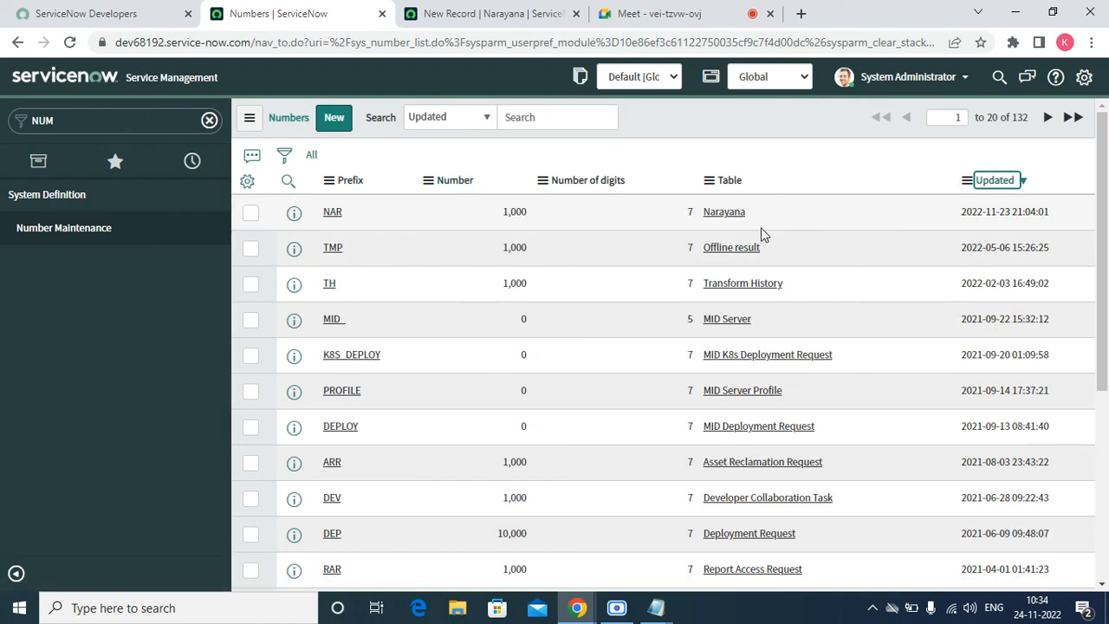
right_click(729, 218)
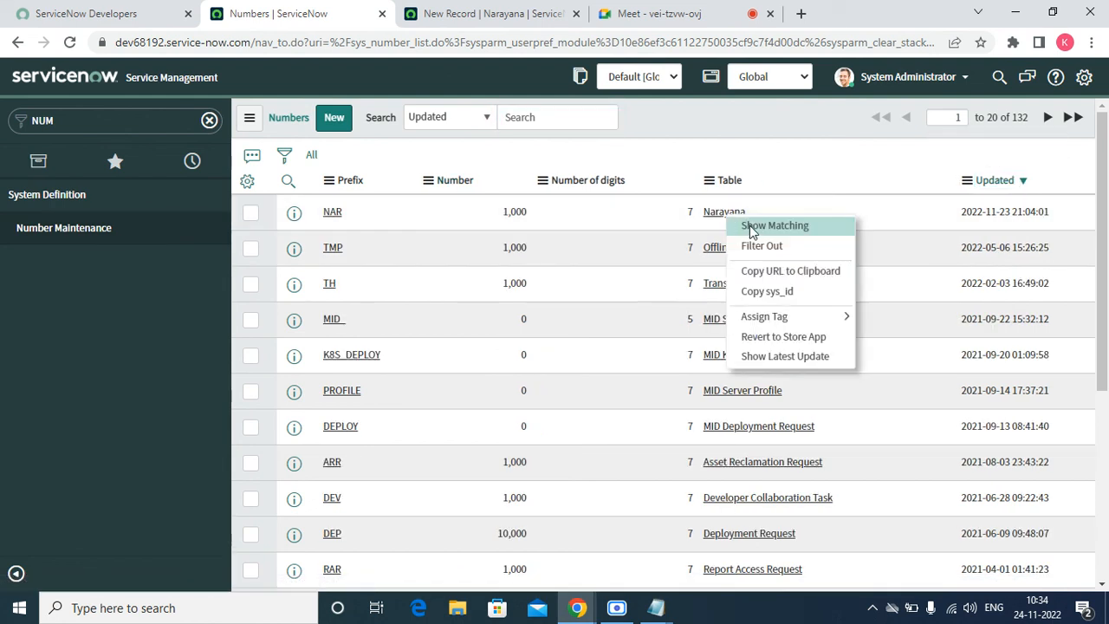
left_click(751, 227)
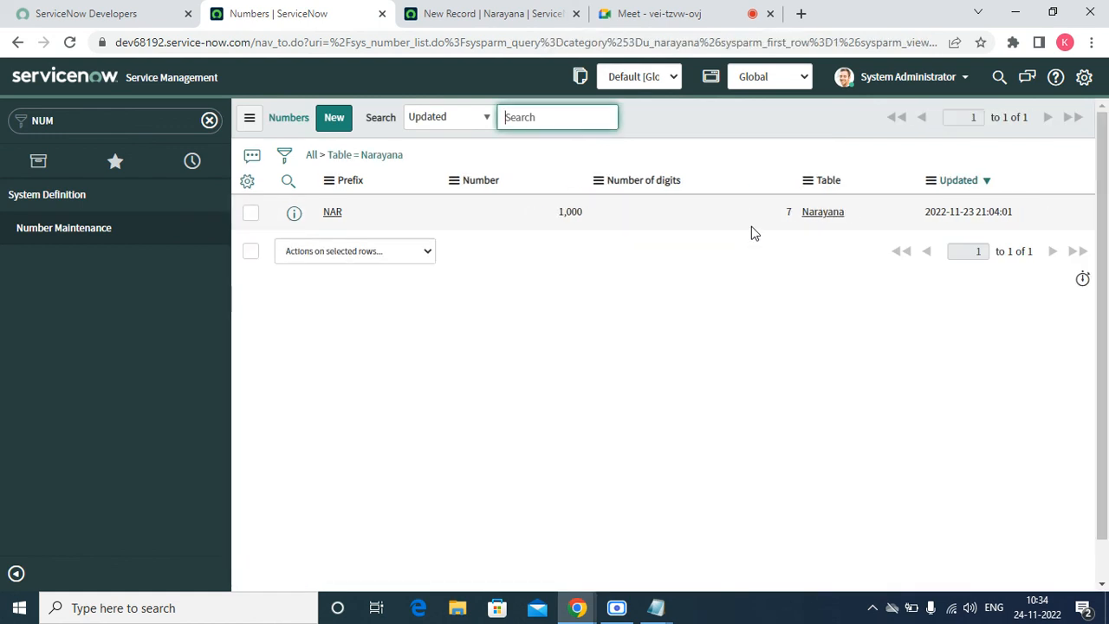
left_click(333, 213)
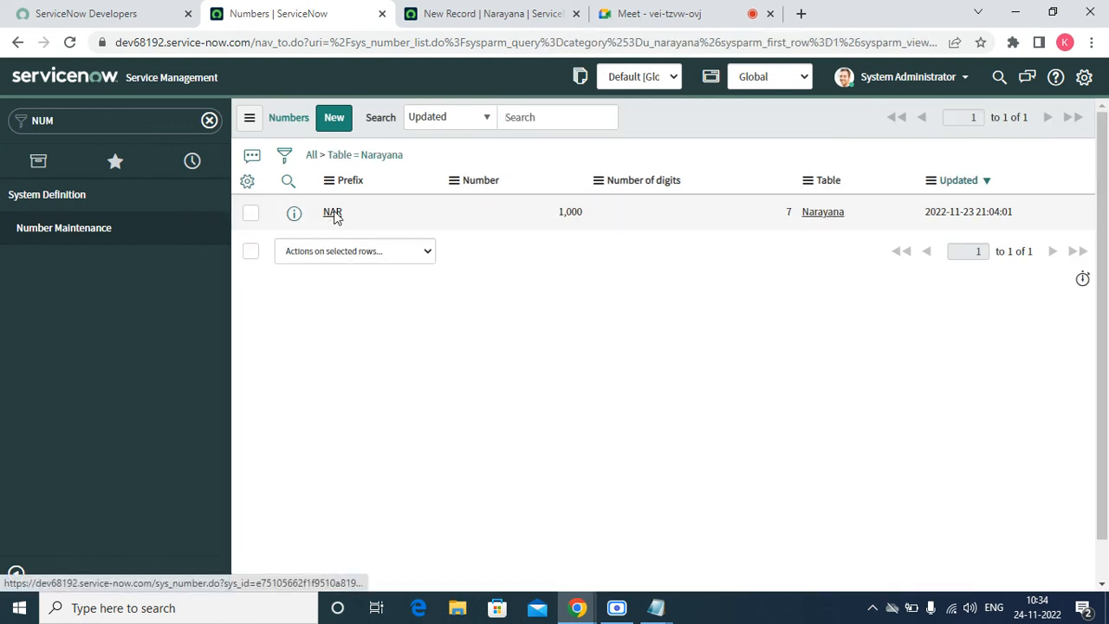
left_click(332, 214)
- Set the Narayana number record's prefix to NARNAR and save it
left_click(416, 208)
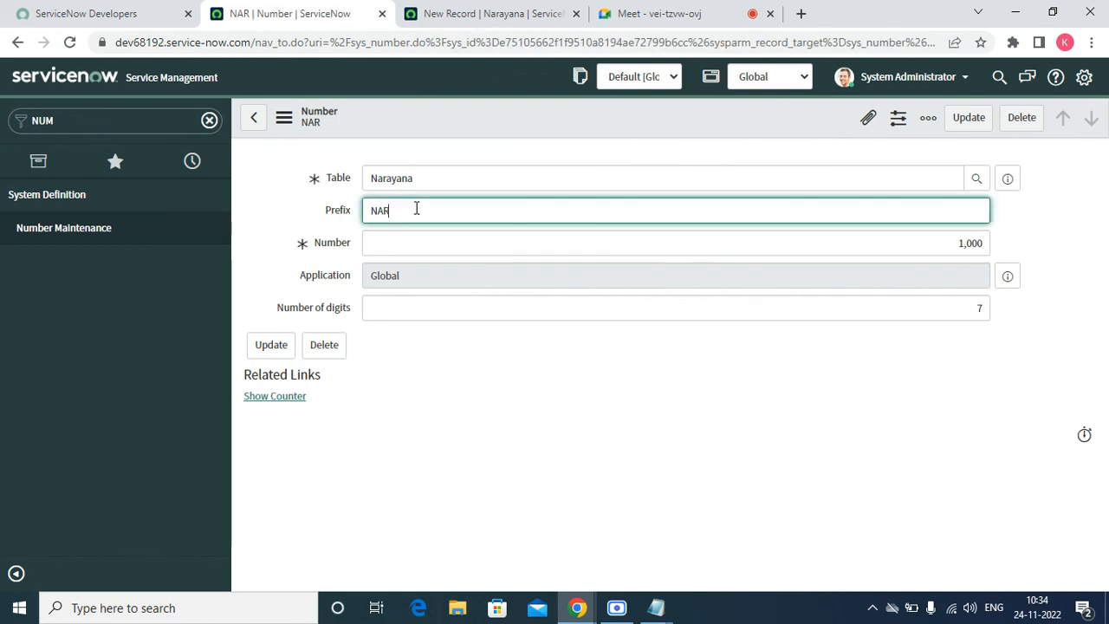
type("NAR")
right_click(384, 130)
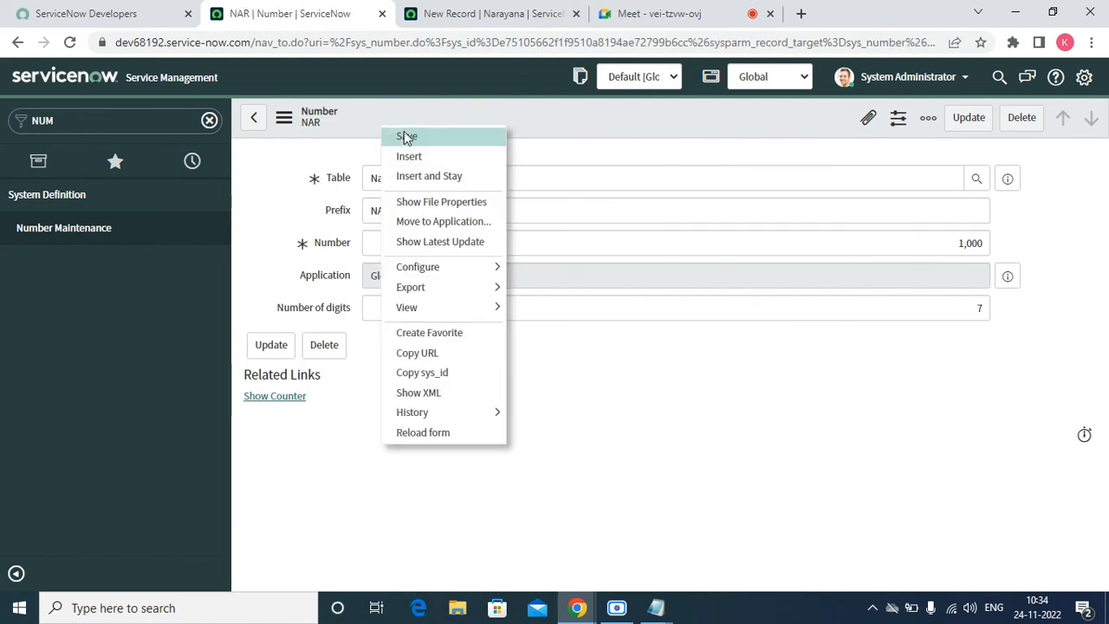
left_click(407, 137)
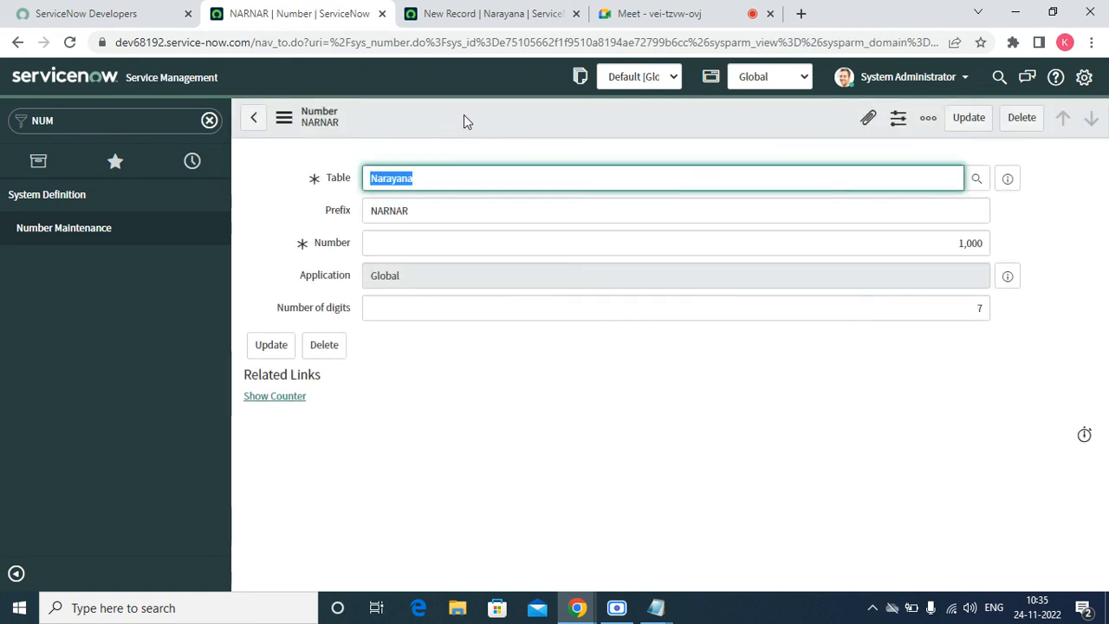
- Reload the new Narayana record form in the other browser tab and check the prefix in its Number field
left_click(472, 14)
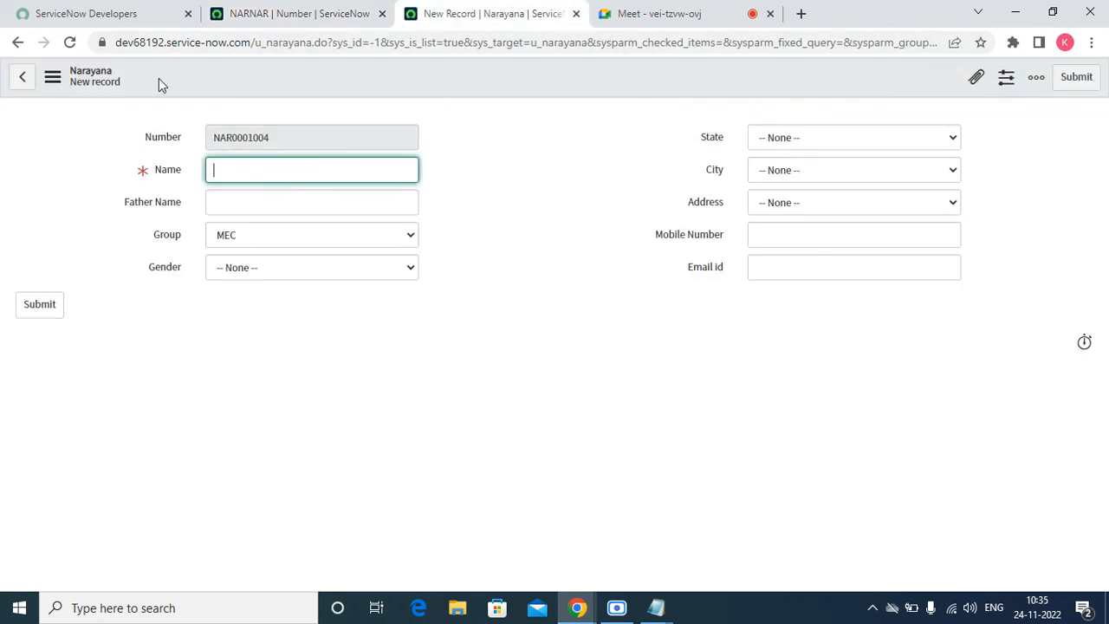
left_click(73, 43)
double_click(237, 155)
left_click_drag(238, 161, 531, 339)
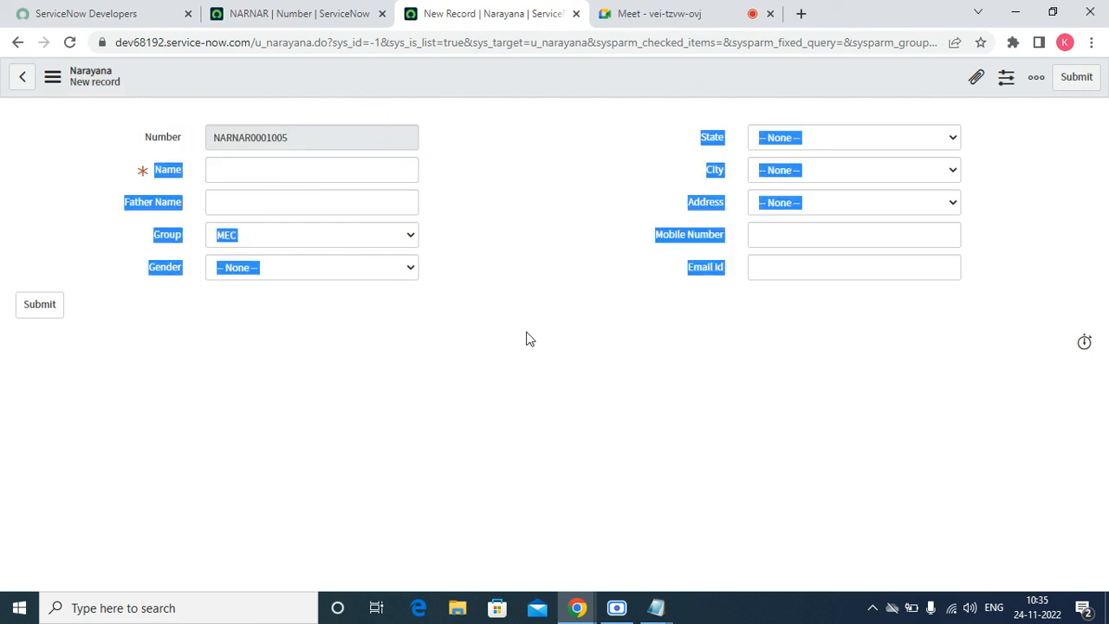
left_click(588, 220)
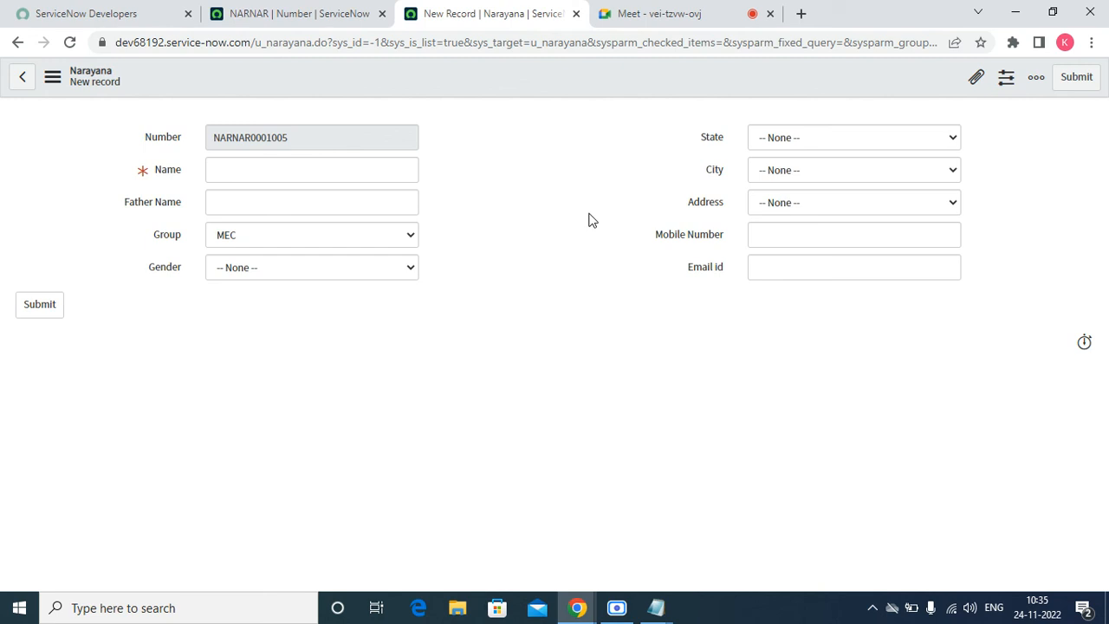
- Go back to the Narayana number record and inspect its Number of digits setting
left_click(346, 12)
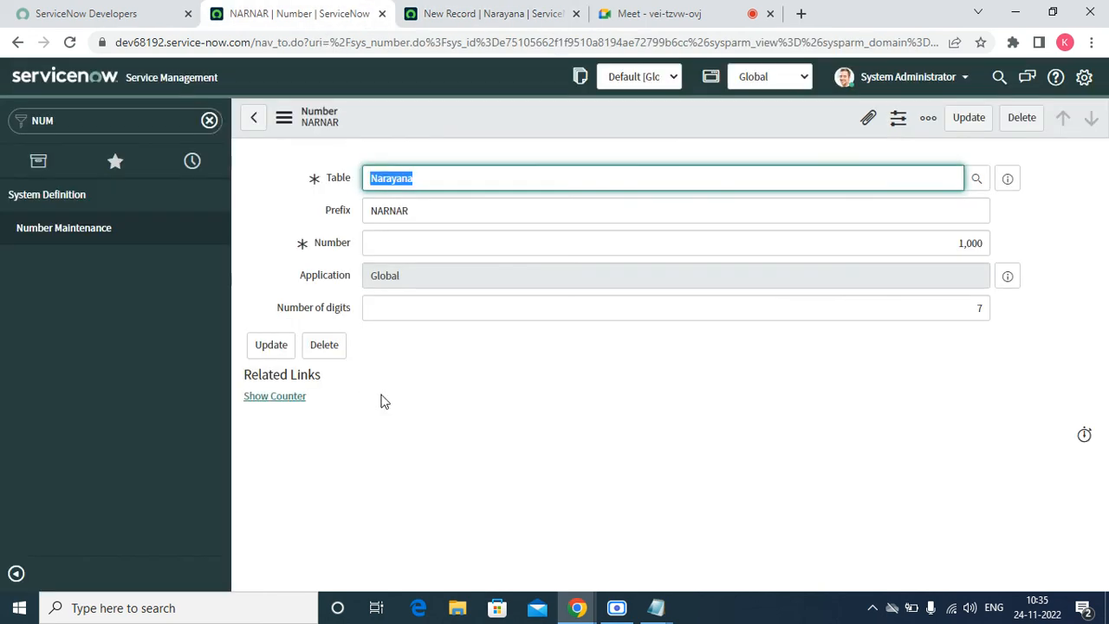
double_click(453, 306)
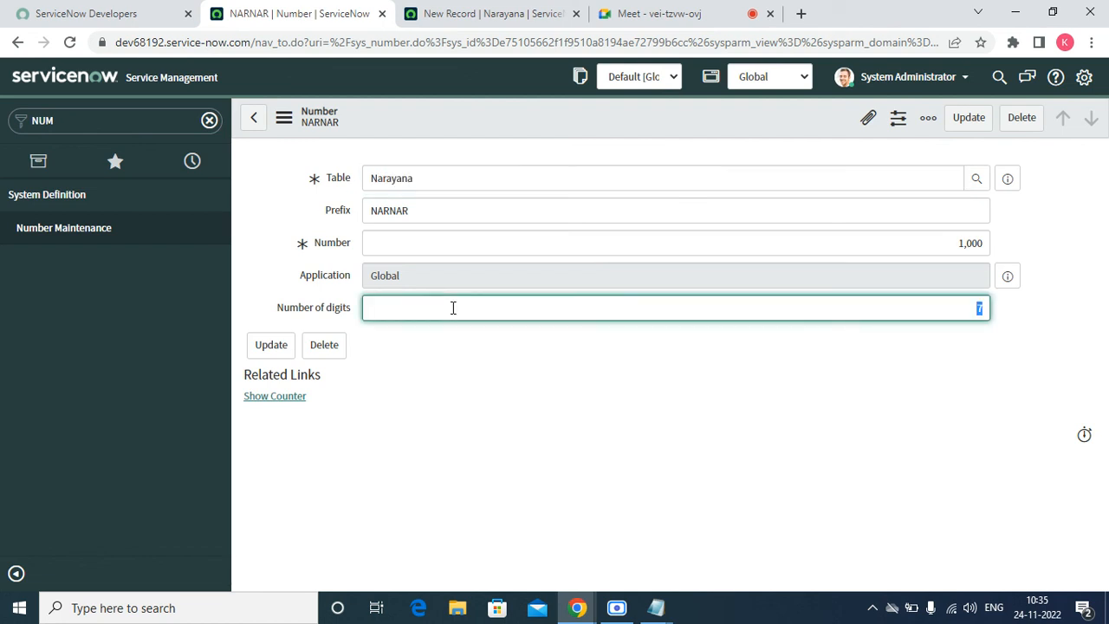
left_click(254, 119)
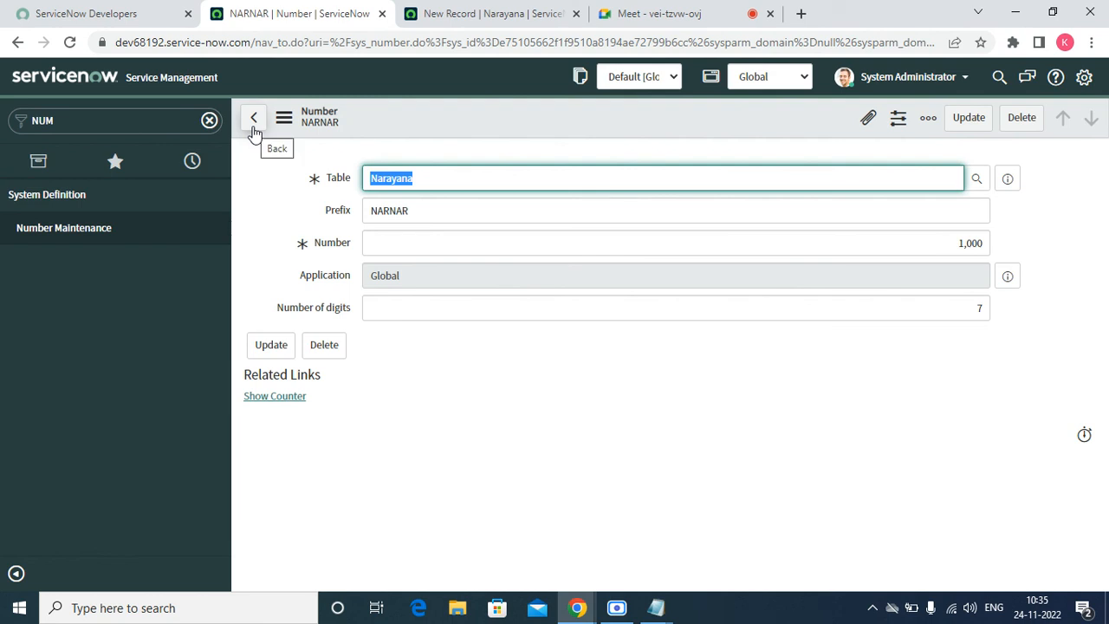
left_click(645, 15)
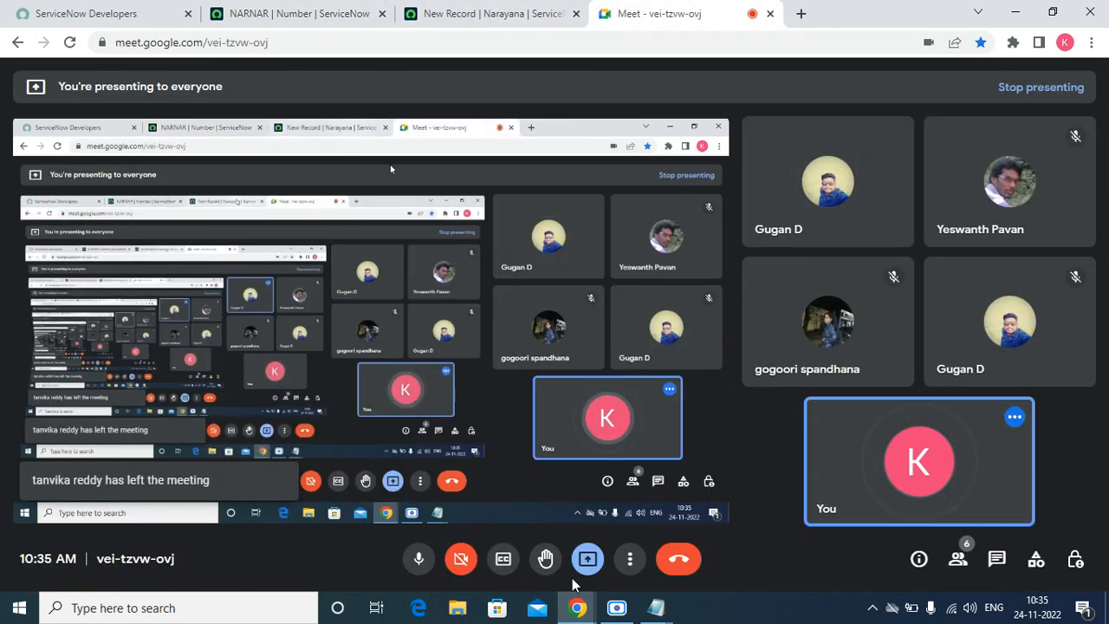
left_click(614, 607)
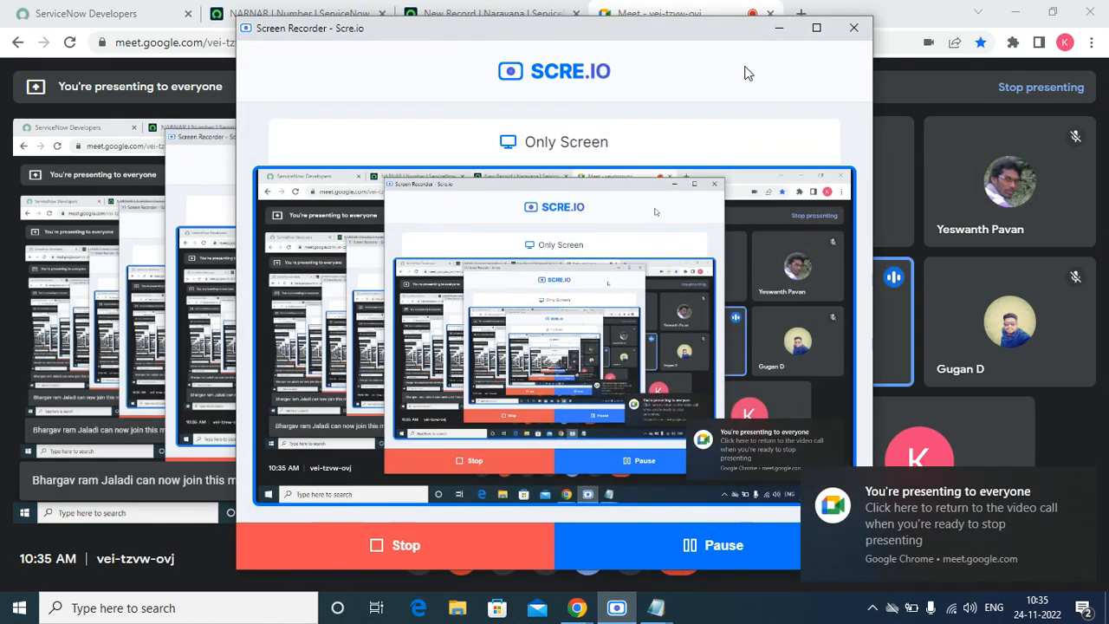
left_click(779, 28)
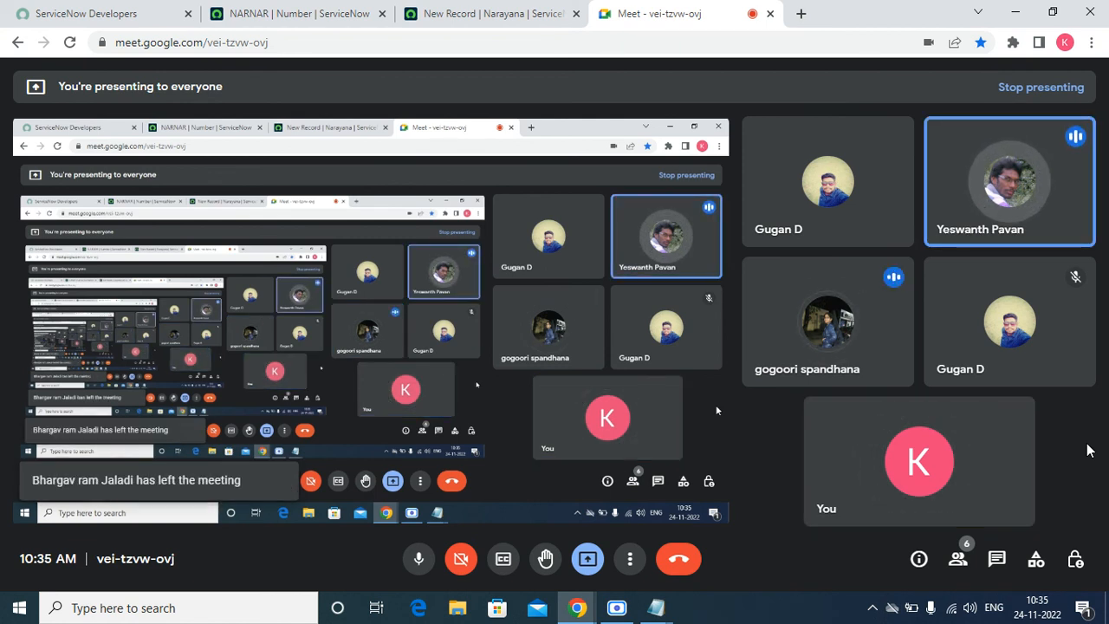
left_click(466, 12)
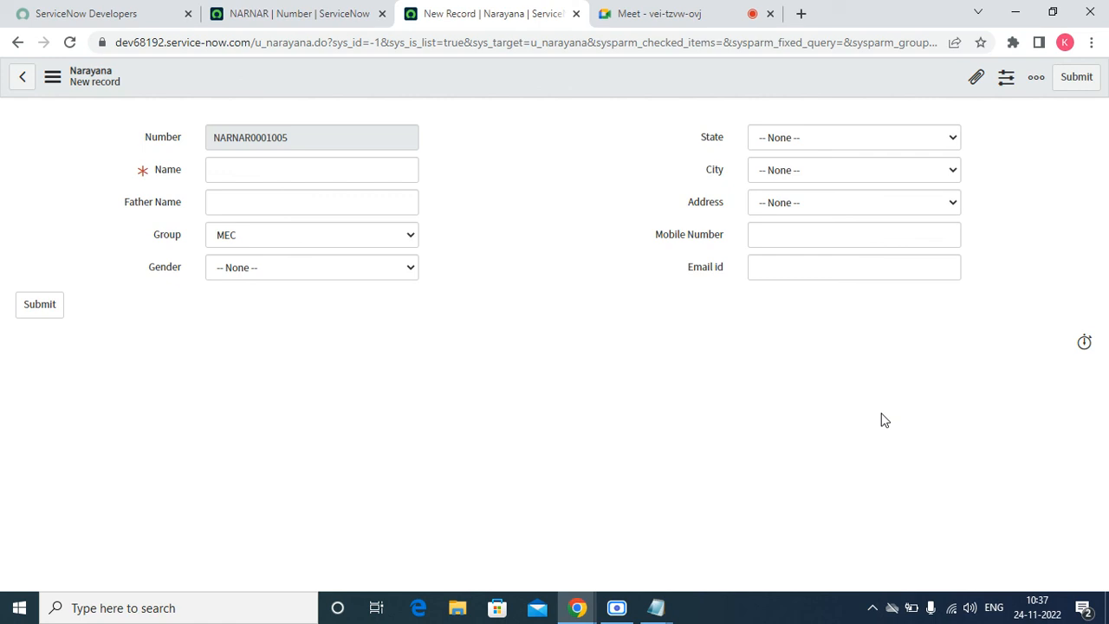
- Set State to Andhra Pradesh on the new Narayana record and check which City choices it offers
double_click(292, 137)
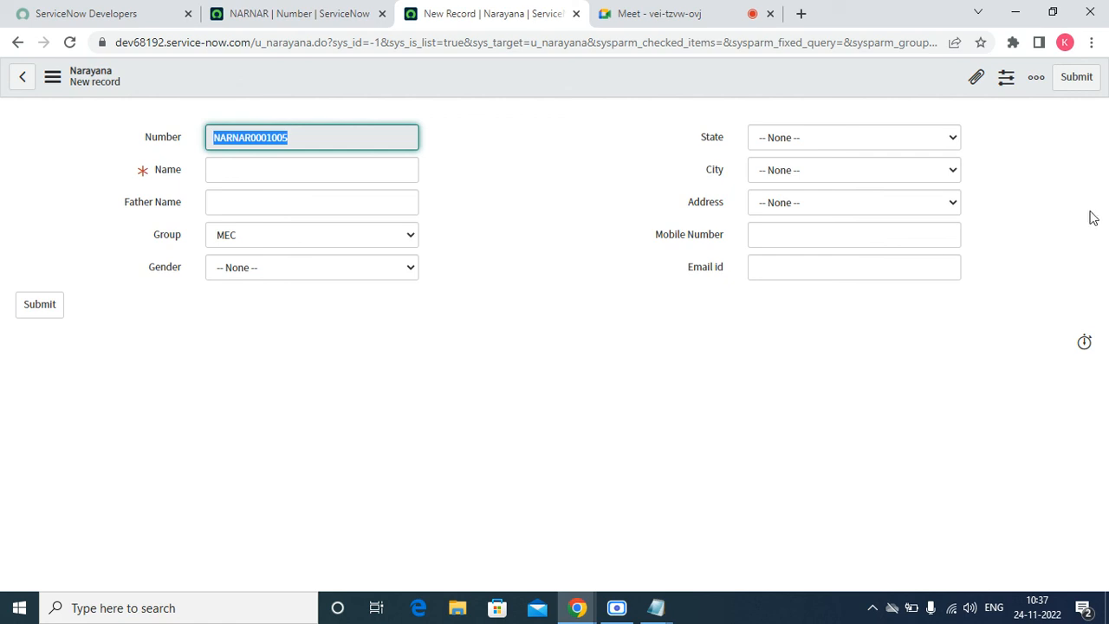
left_click(885, 137)
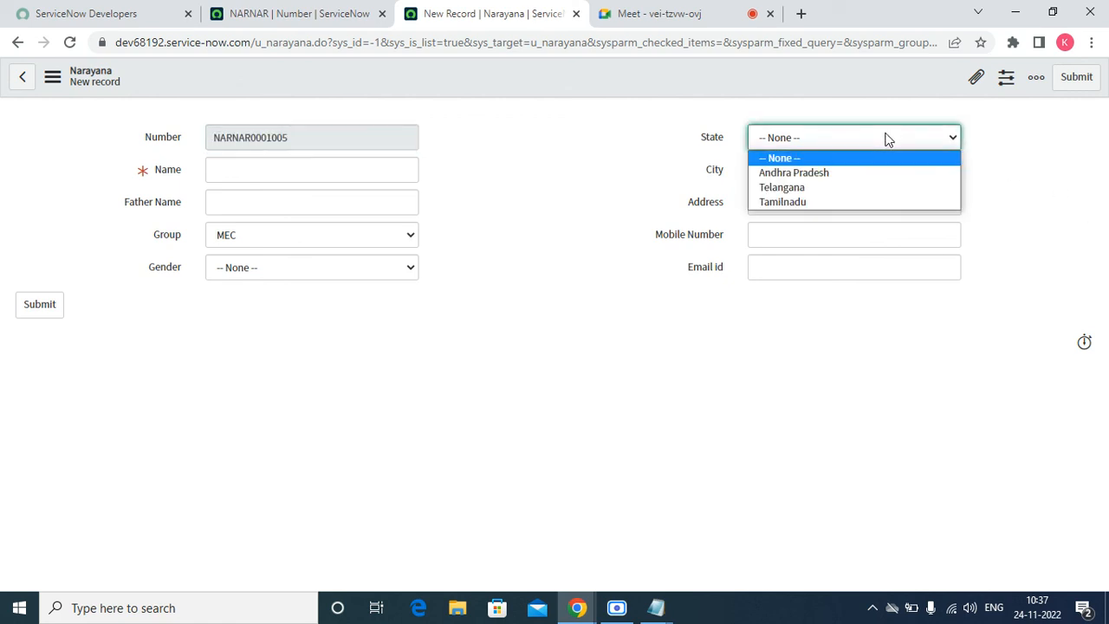
left_click(810, 173)
left_click(804, 170)
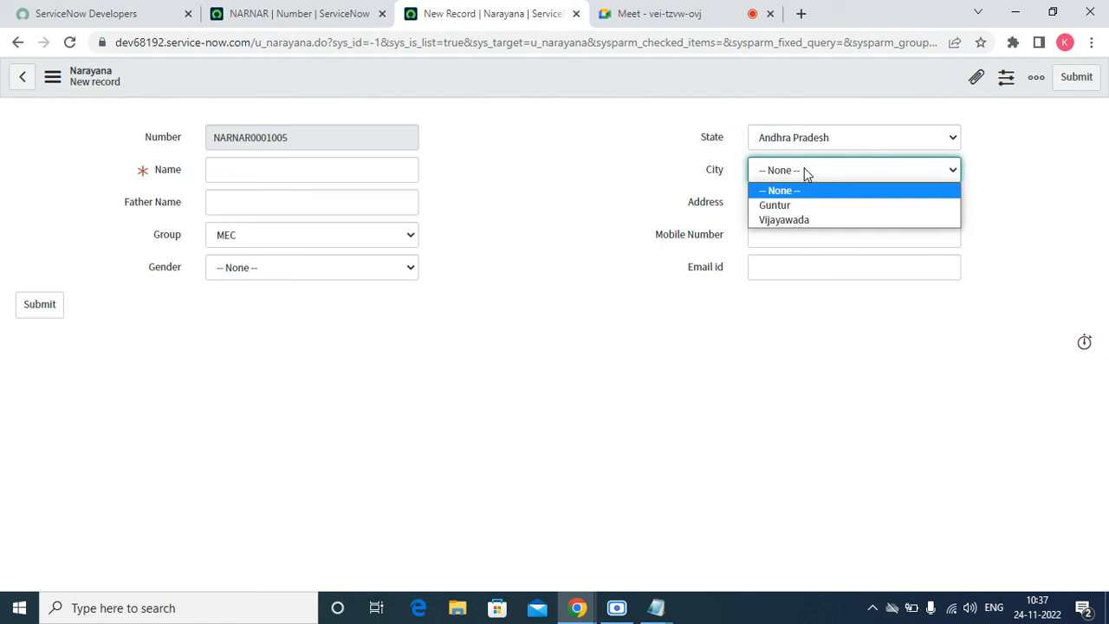
key("Tab")
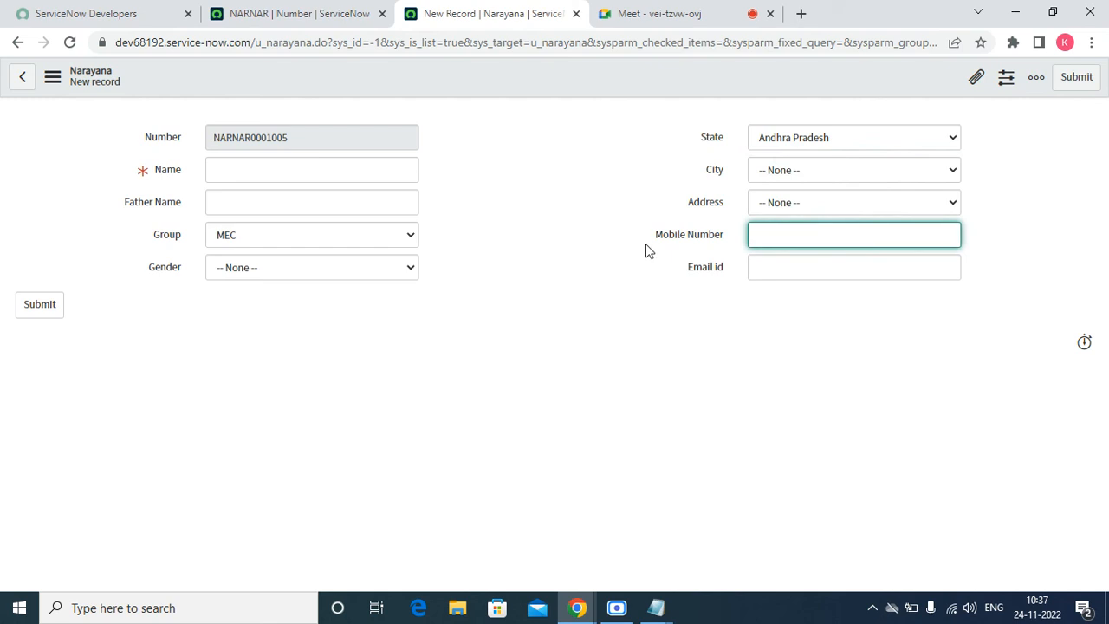
left_click_drag(687, 234, 716, 234)
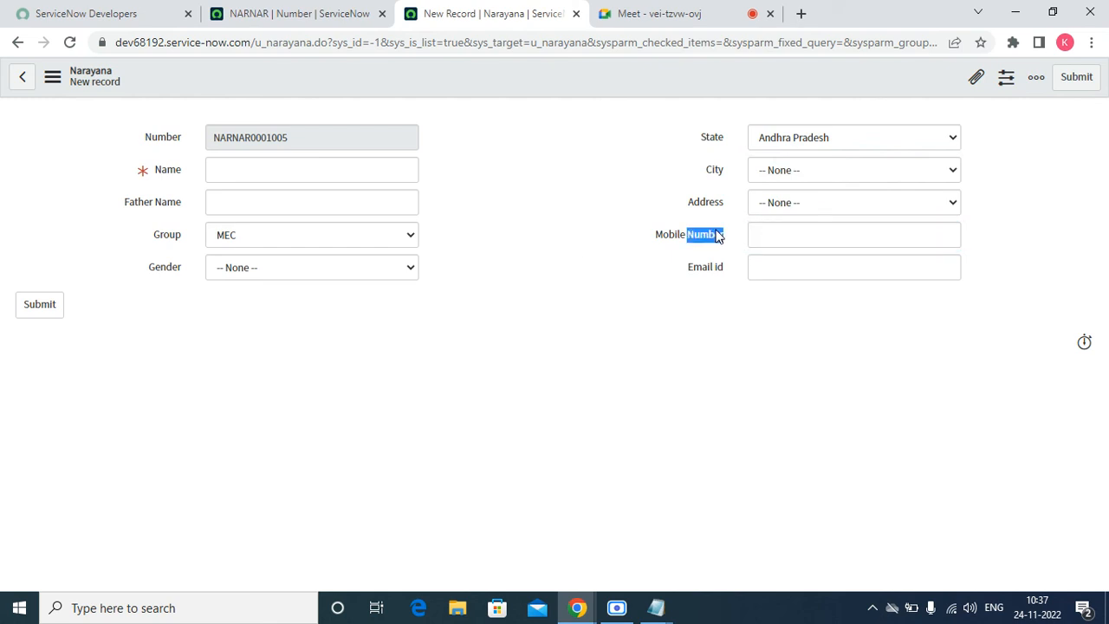
left_click(716, 235)
double_click(713, 266)
left_click(712, 268)
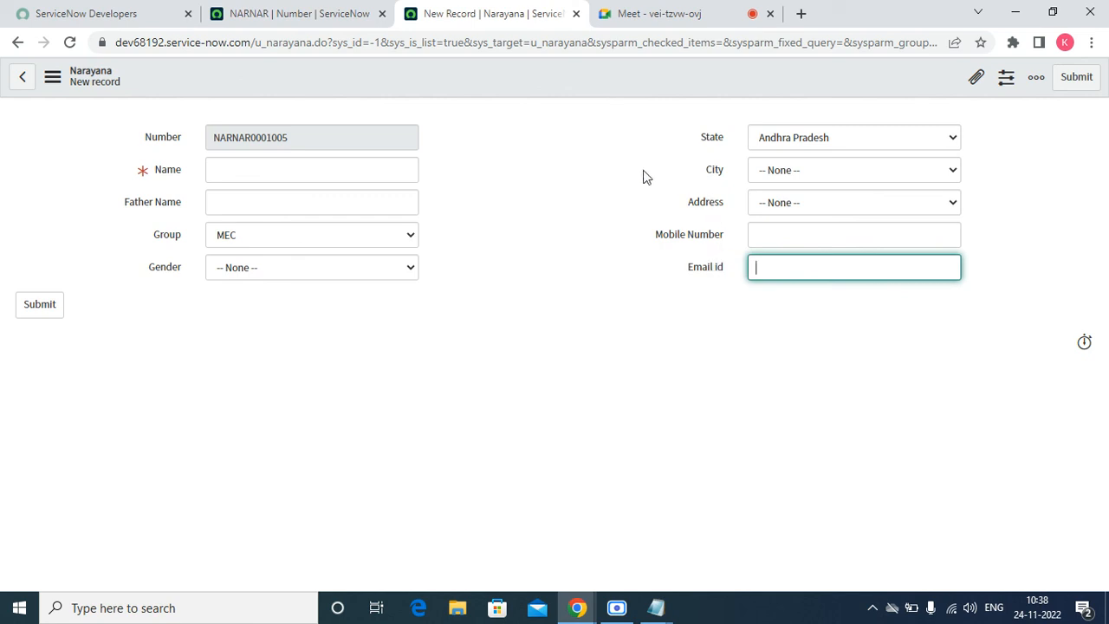
- Close both untitled Notepad notes, the Narayana field list and the Tables notes, without saving them
left_click(655, 607)
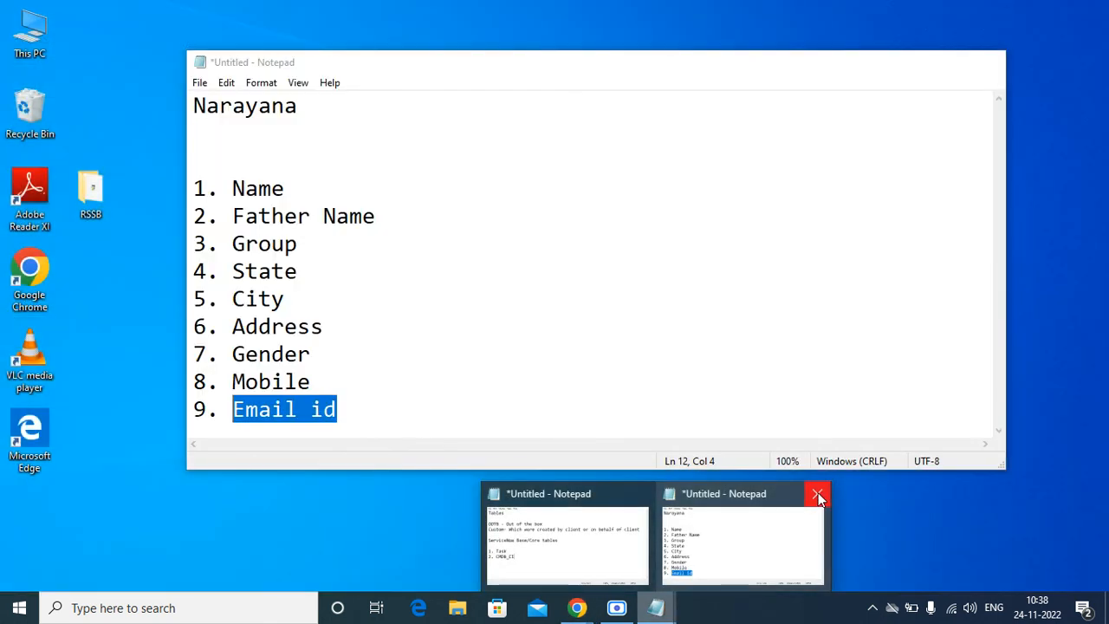
left_click(817, 493)
left_click(589, 305)
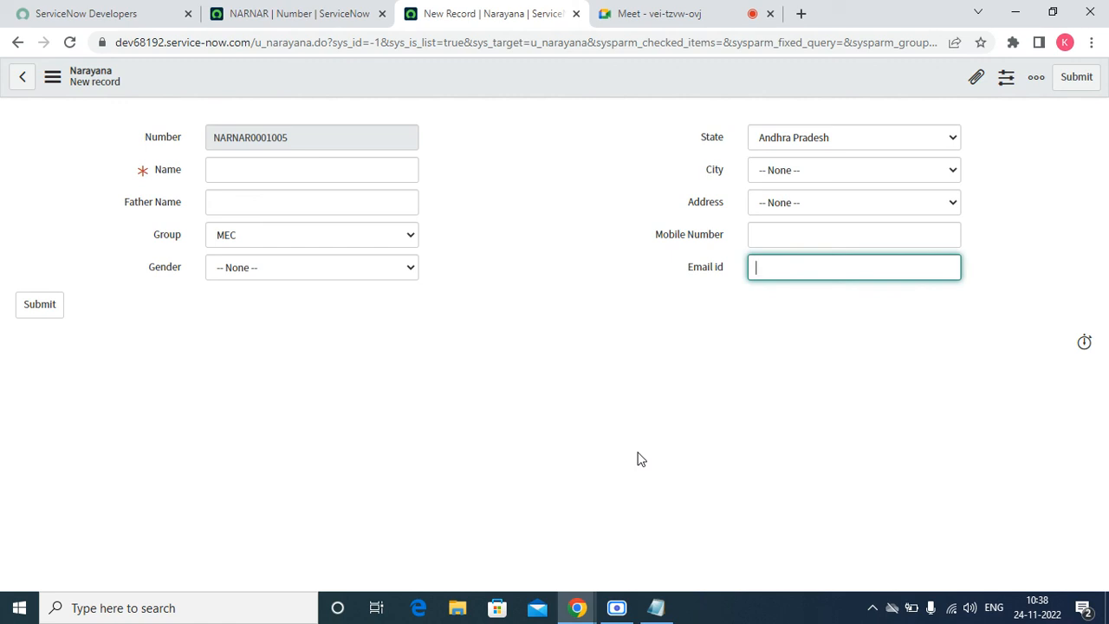
left_click(656, 607)
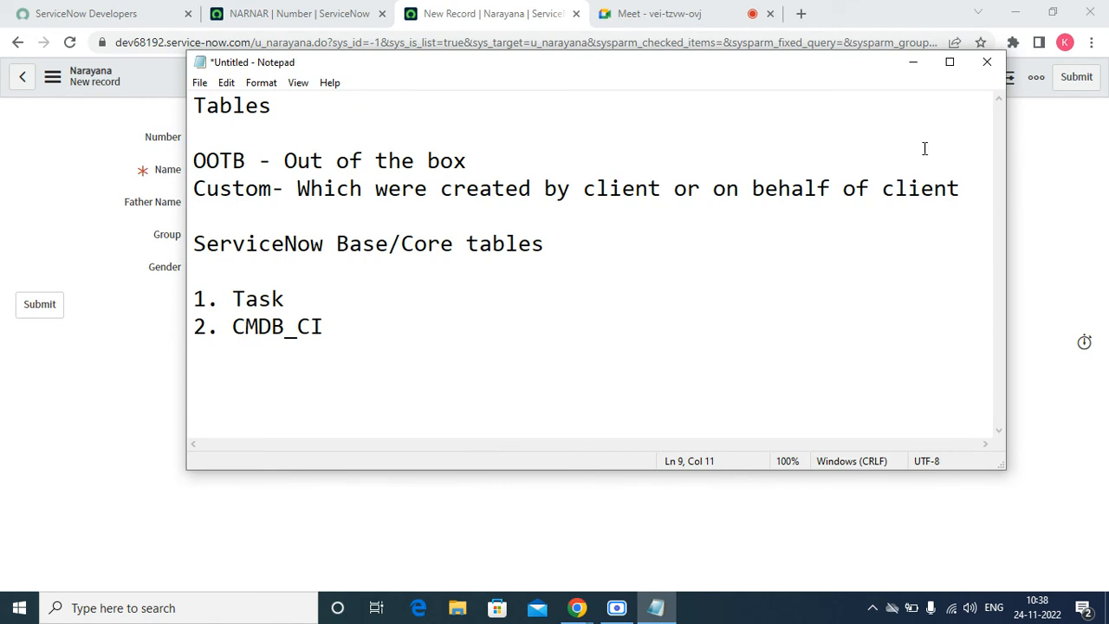
left_click(988, 59)
left_click(593, 305)
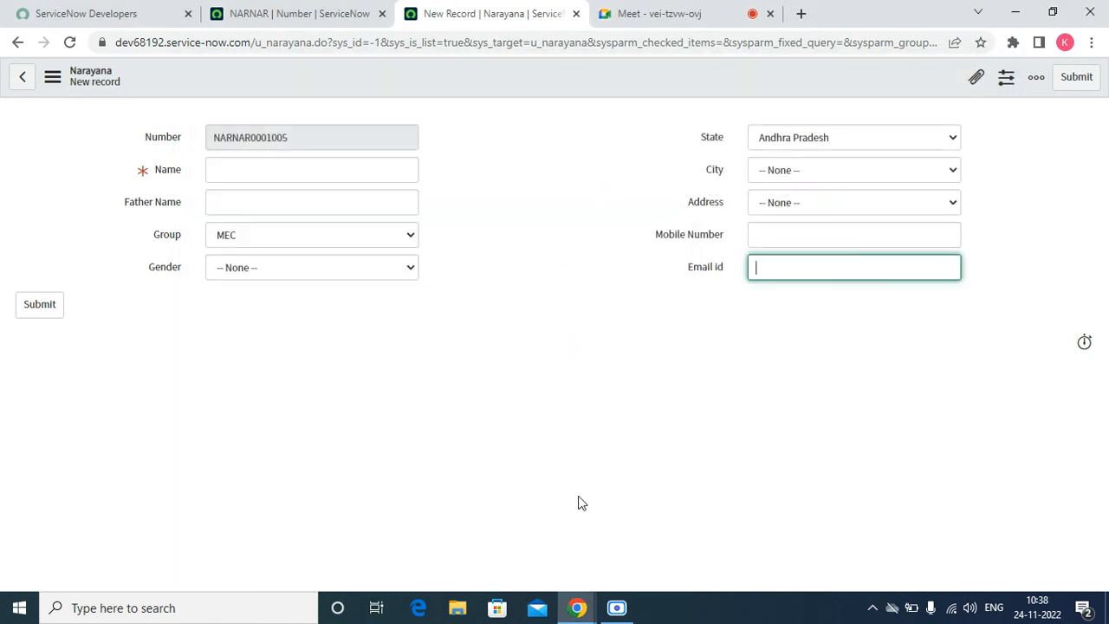
left_click(619, 608)
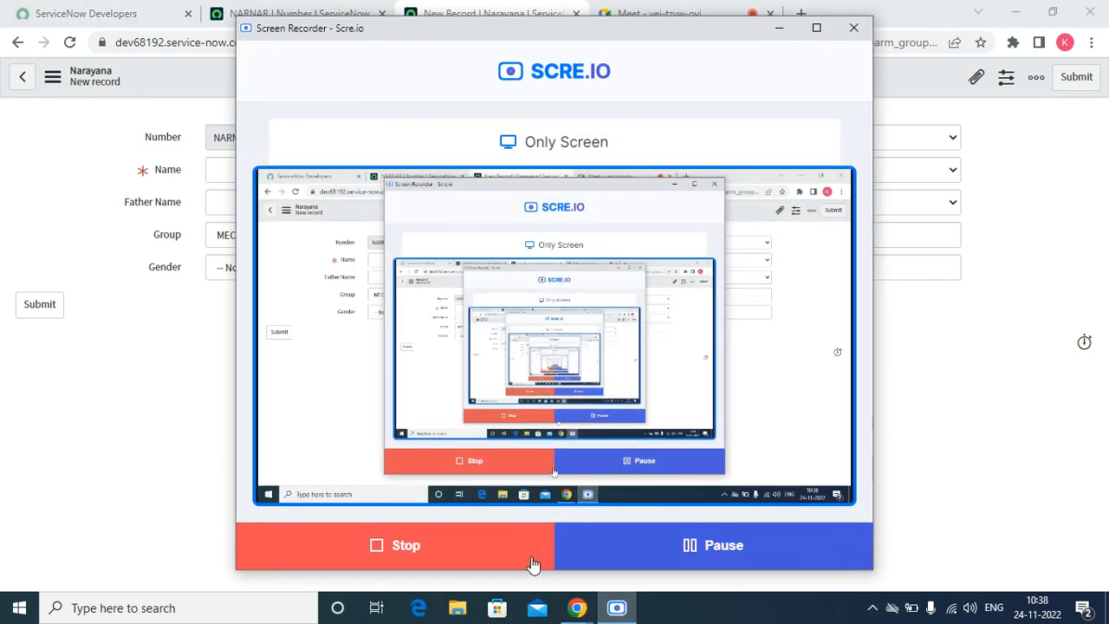